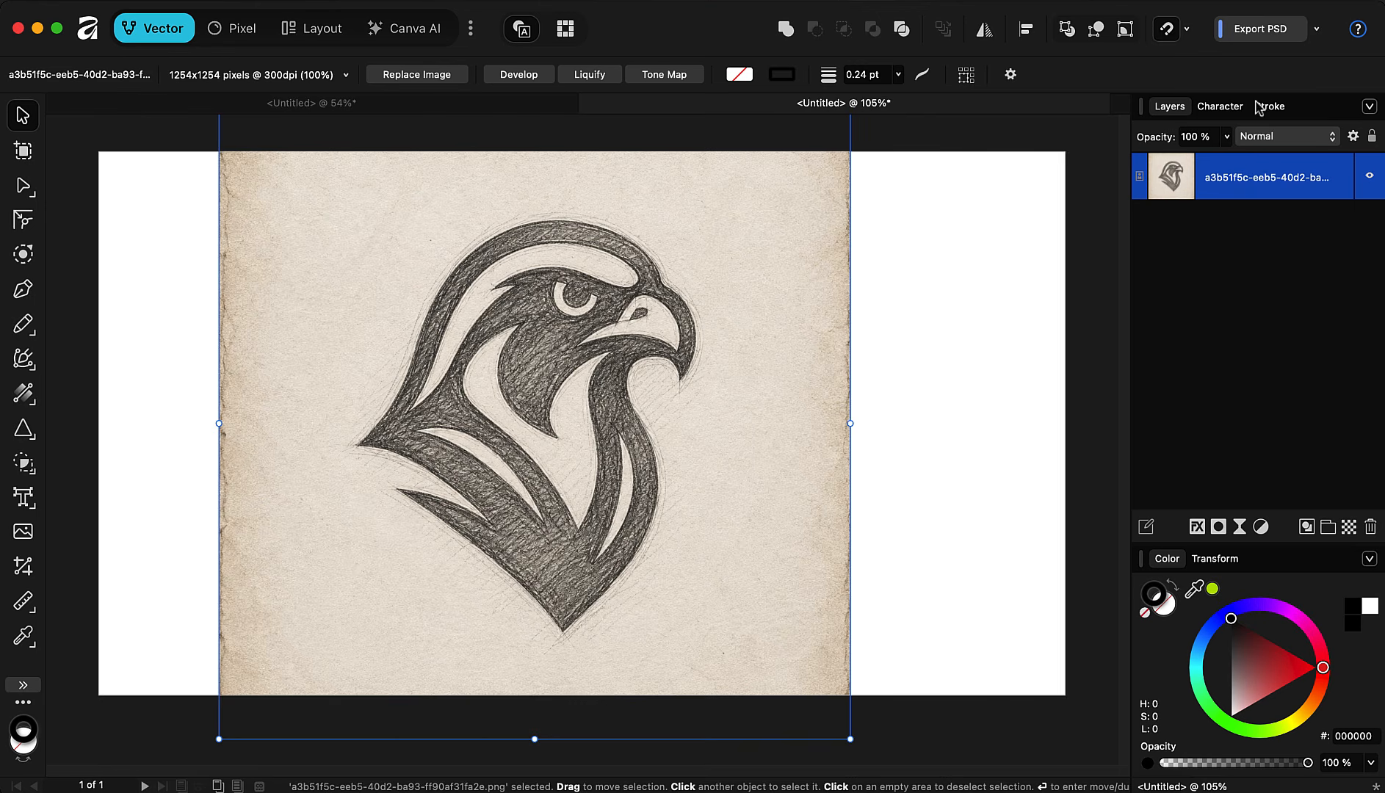
# Step: Lower the opacity of the falcon sketch image to 20 %
pyautogui.click(1231, 143)
pyautogui.moveTo(1227, 158); pyautogui.dragTo(1111, 174)
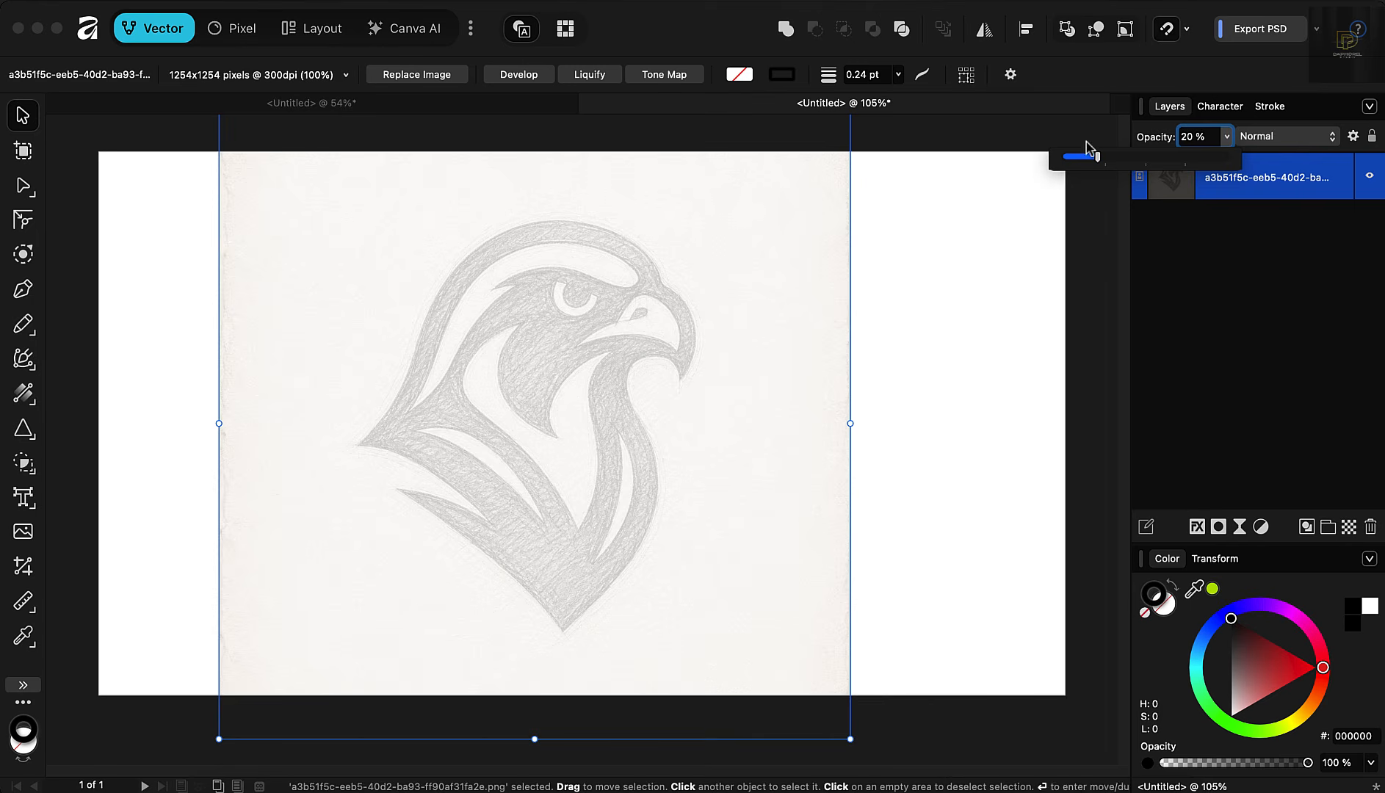
pyautogui.click(1067, 137)
pyautogui.click(662, 394)
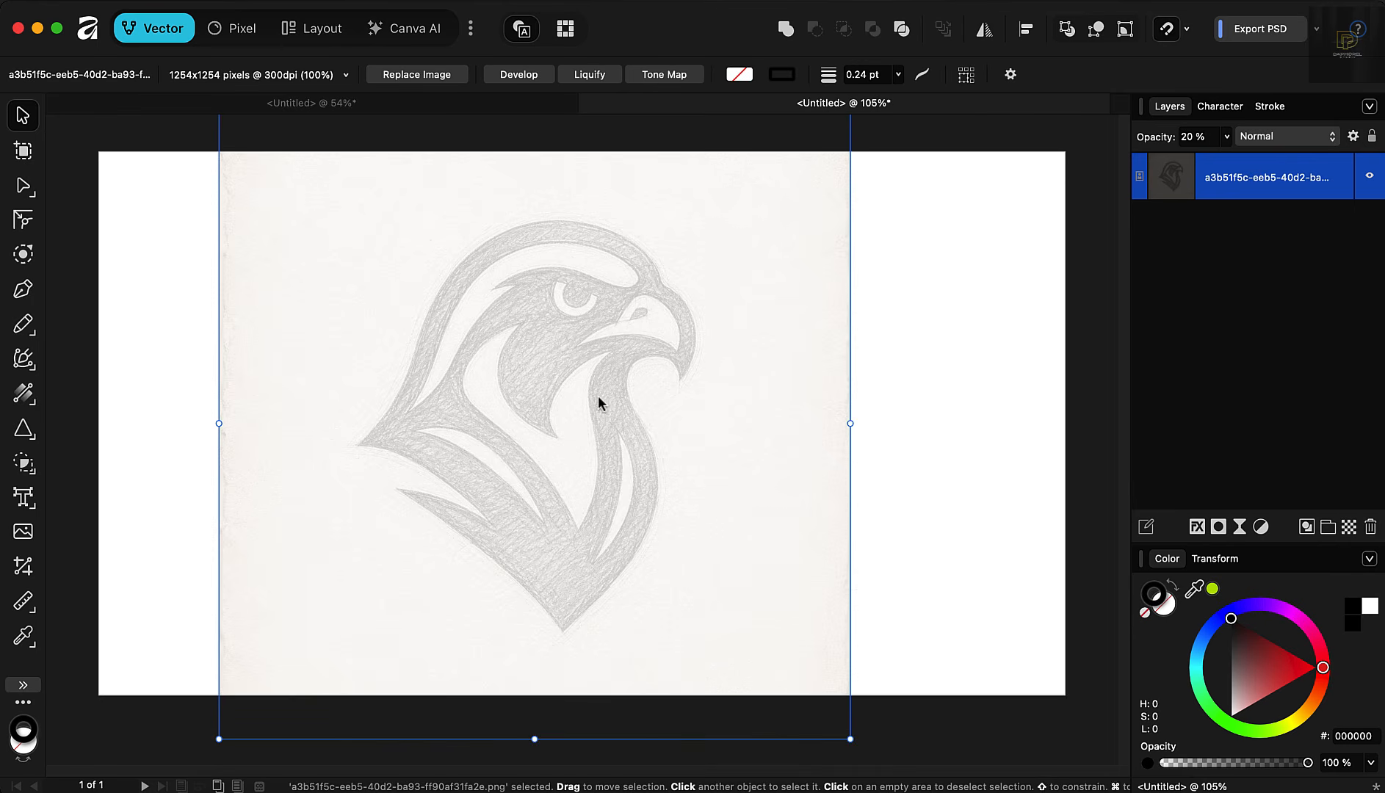
# Step: Check the Pen tool's rubber band option and draw a trial polyline with three nodes across the falcon's face
pyautogui.click(17, 293)
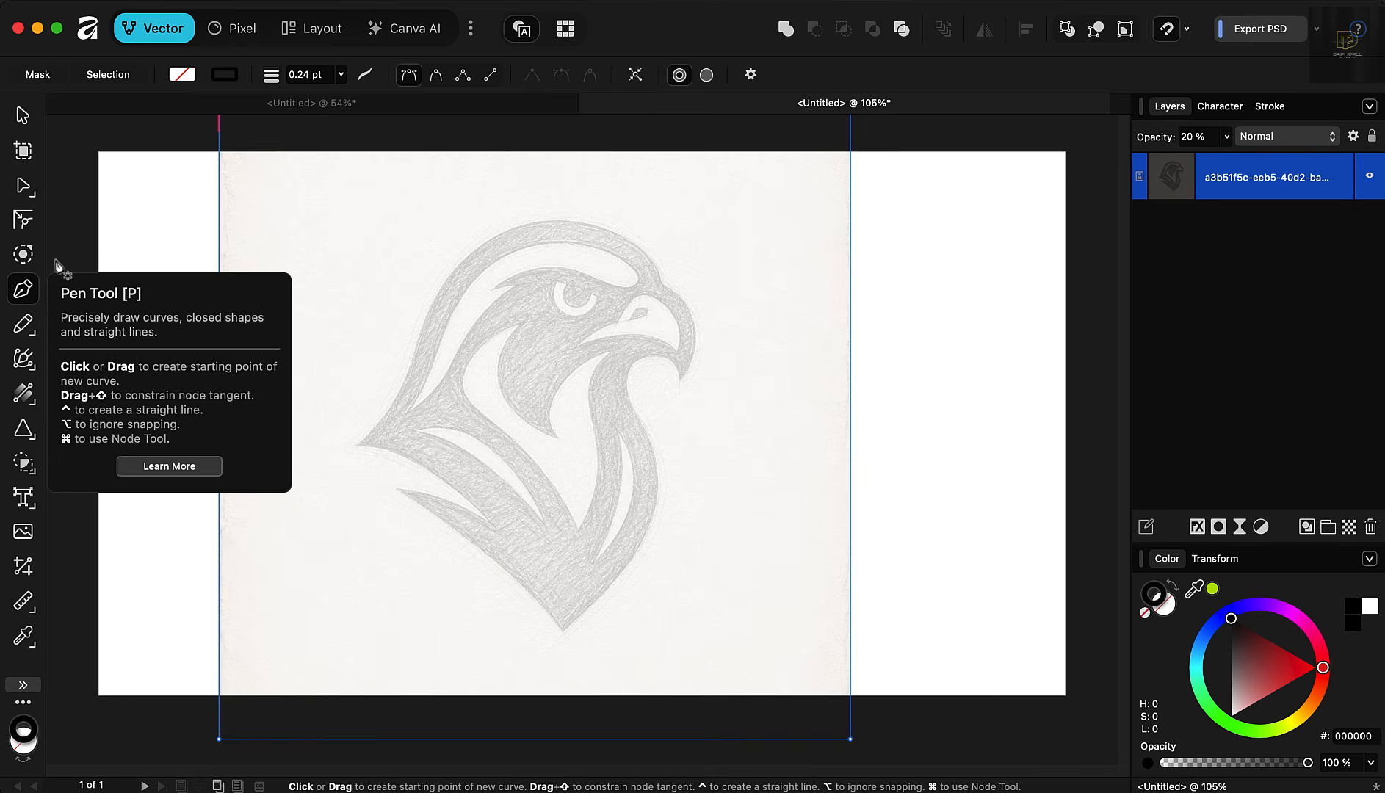
pyautogui.click(751, 75)
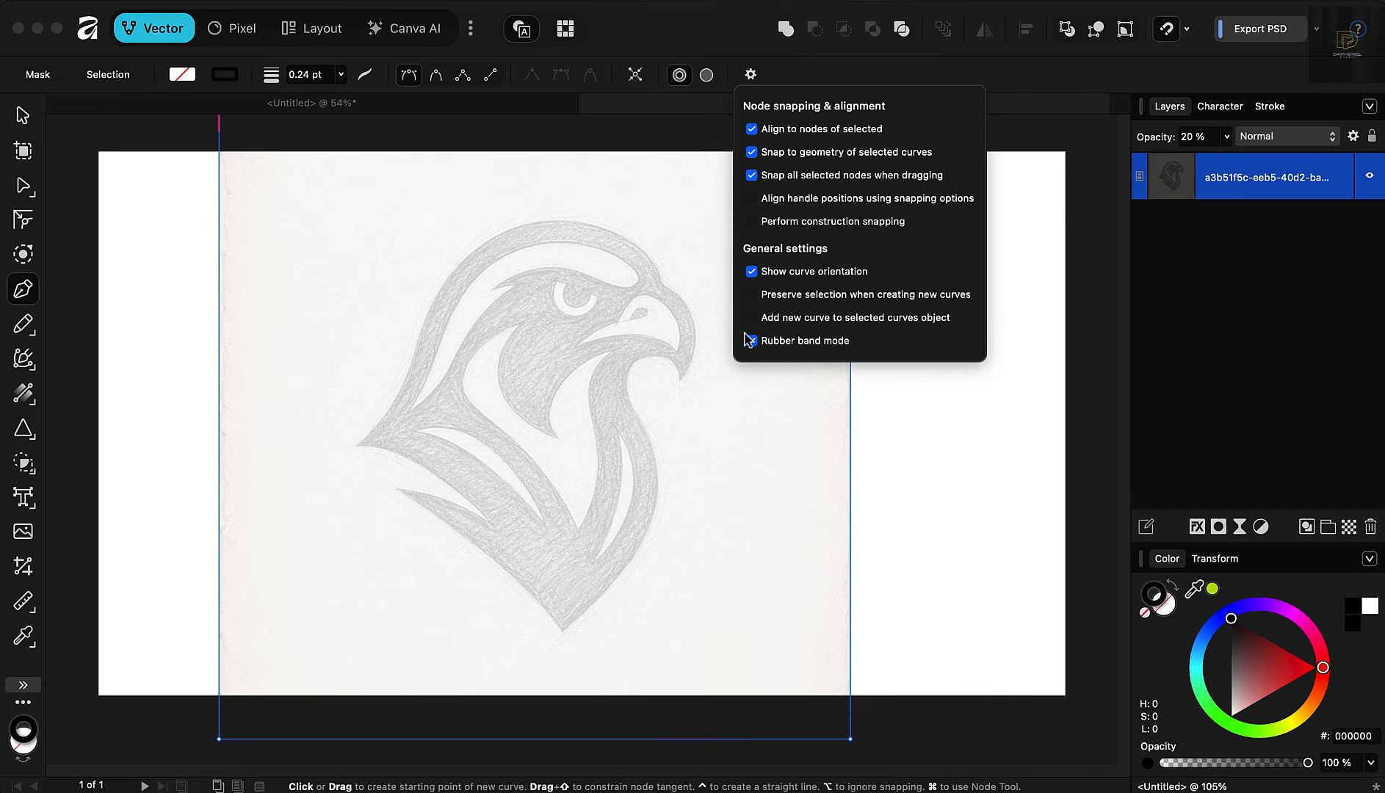
pyautogui.click(472, 283)
pyautogui.click(472, 283)
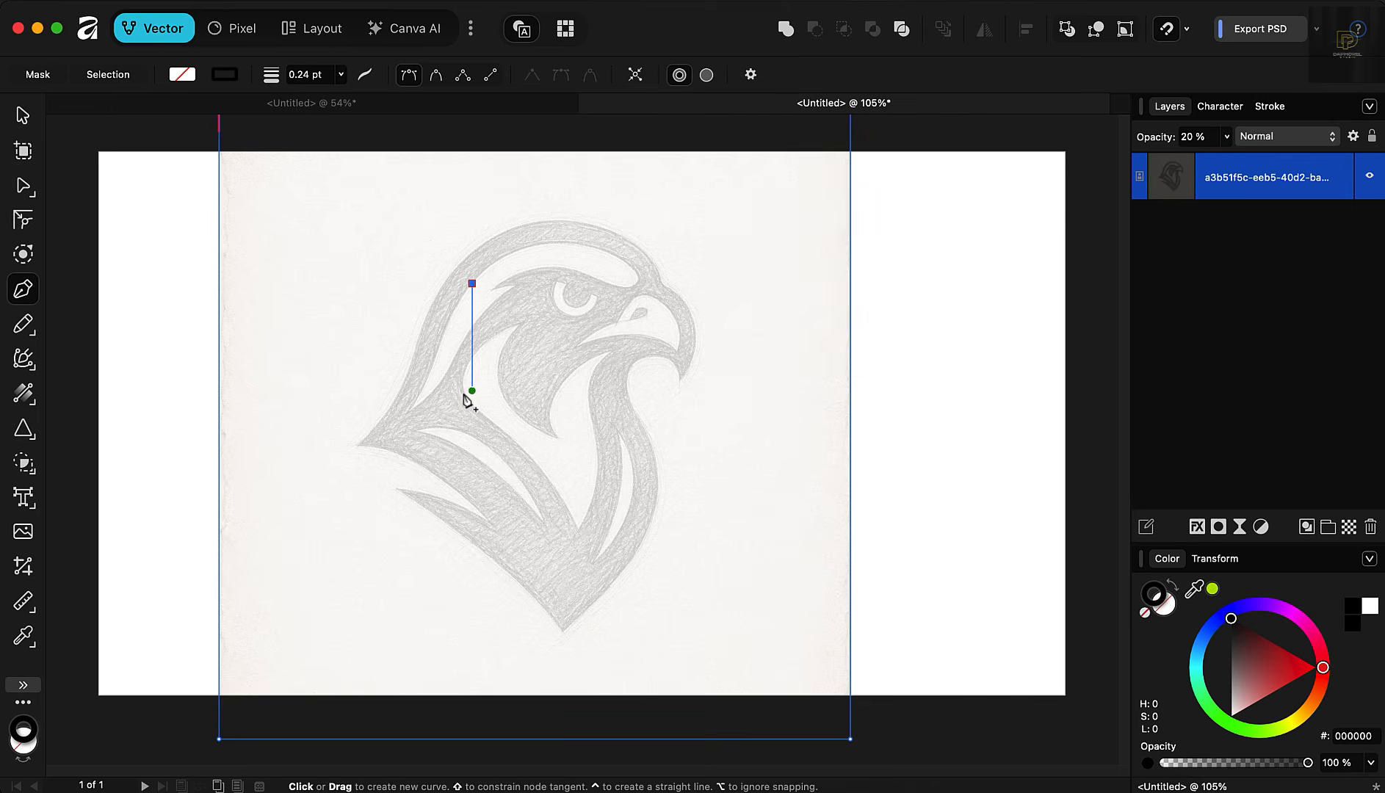
pyautogui.click(471, 382)
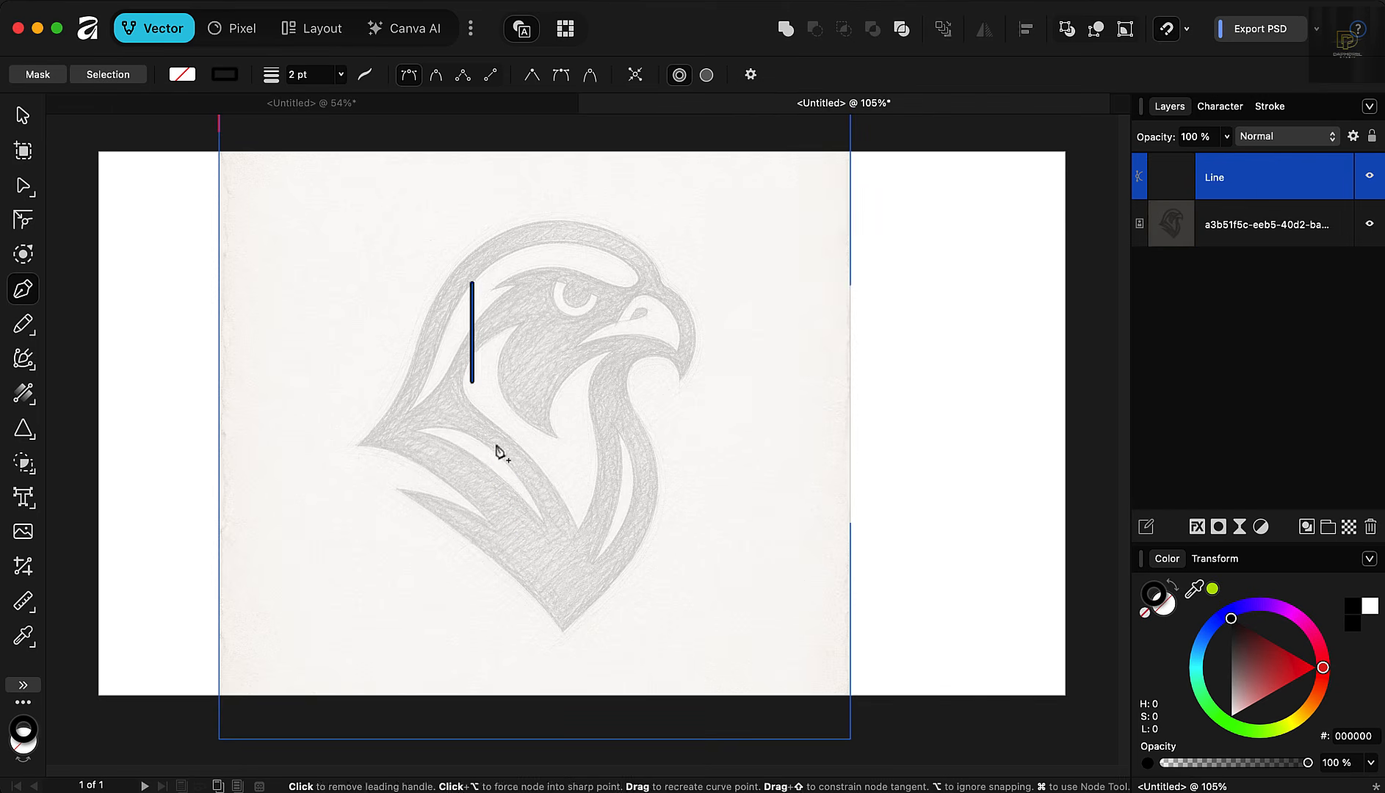
pyautogui.click(667, 330)
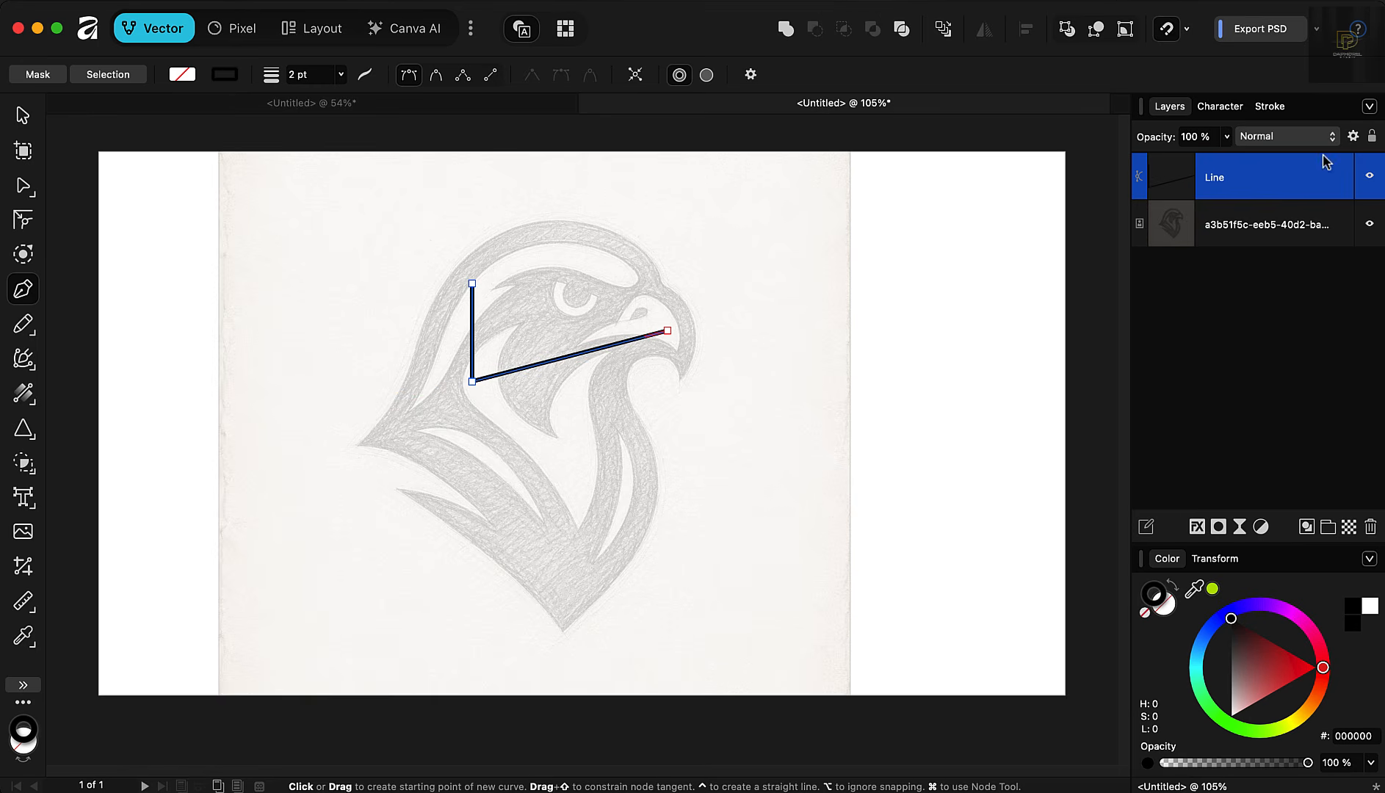
# Step: Set the trial polyline's stroke width to 1 pt
pyautogui.click(1272, 107)
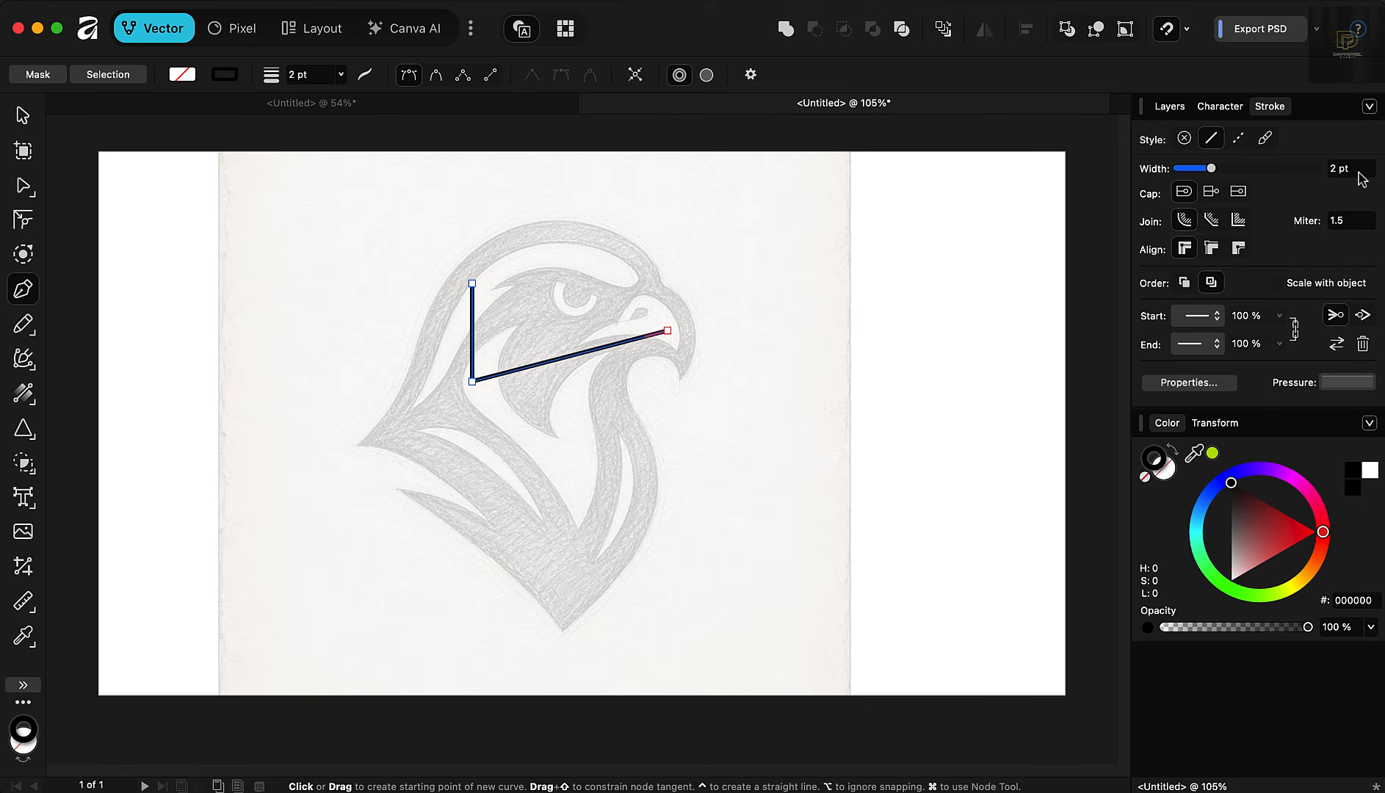
pyautogui.moveTo(1356, 169); pyautogui.dragTo(1320, 171)
pyautogui.write('1')
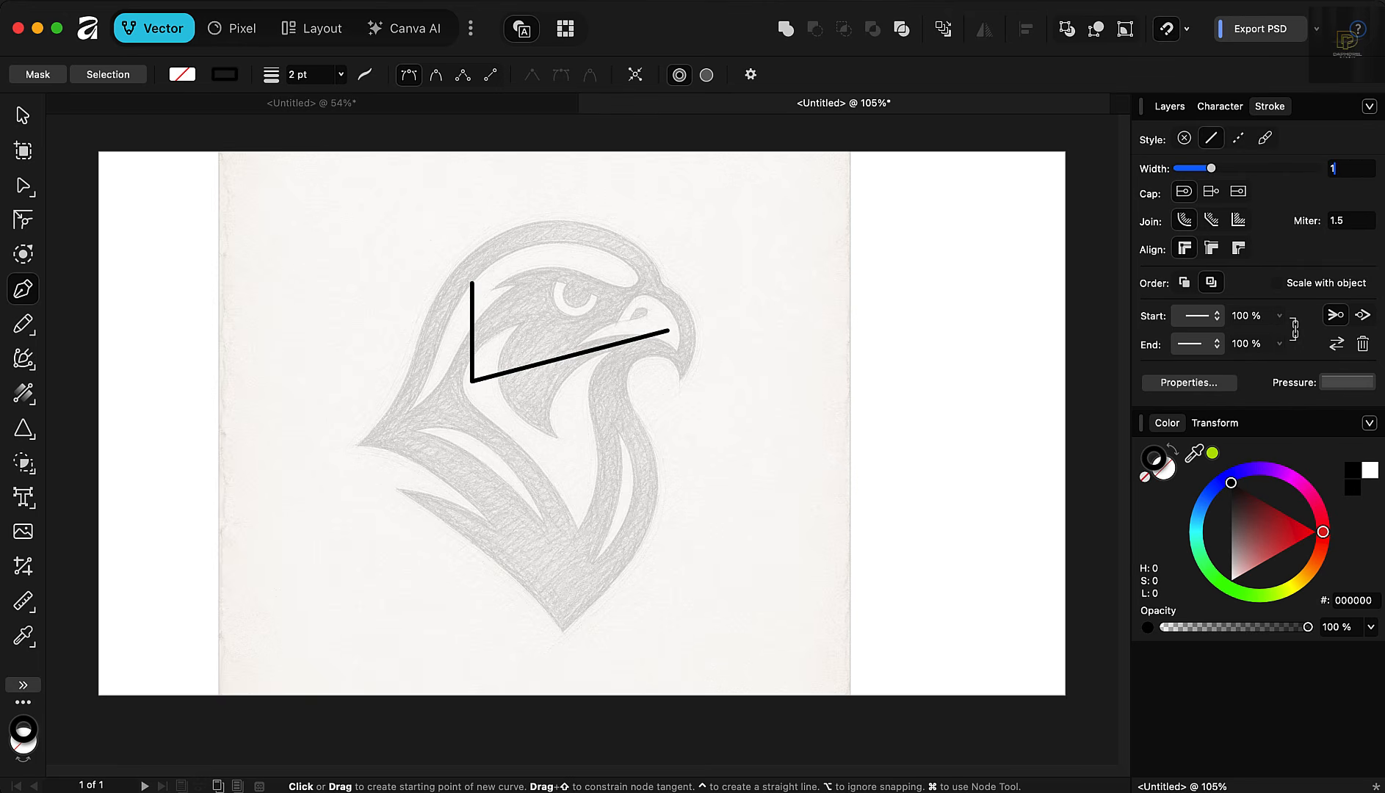
pyautogui.press('Return')
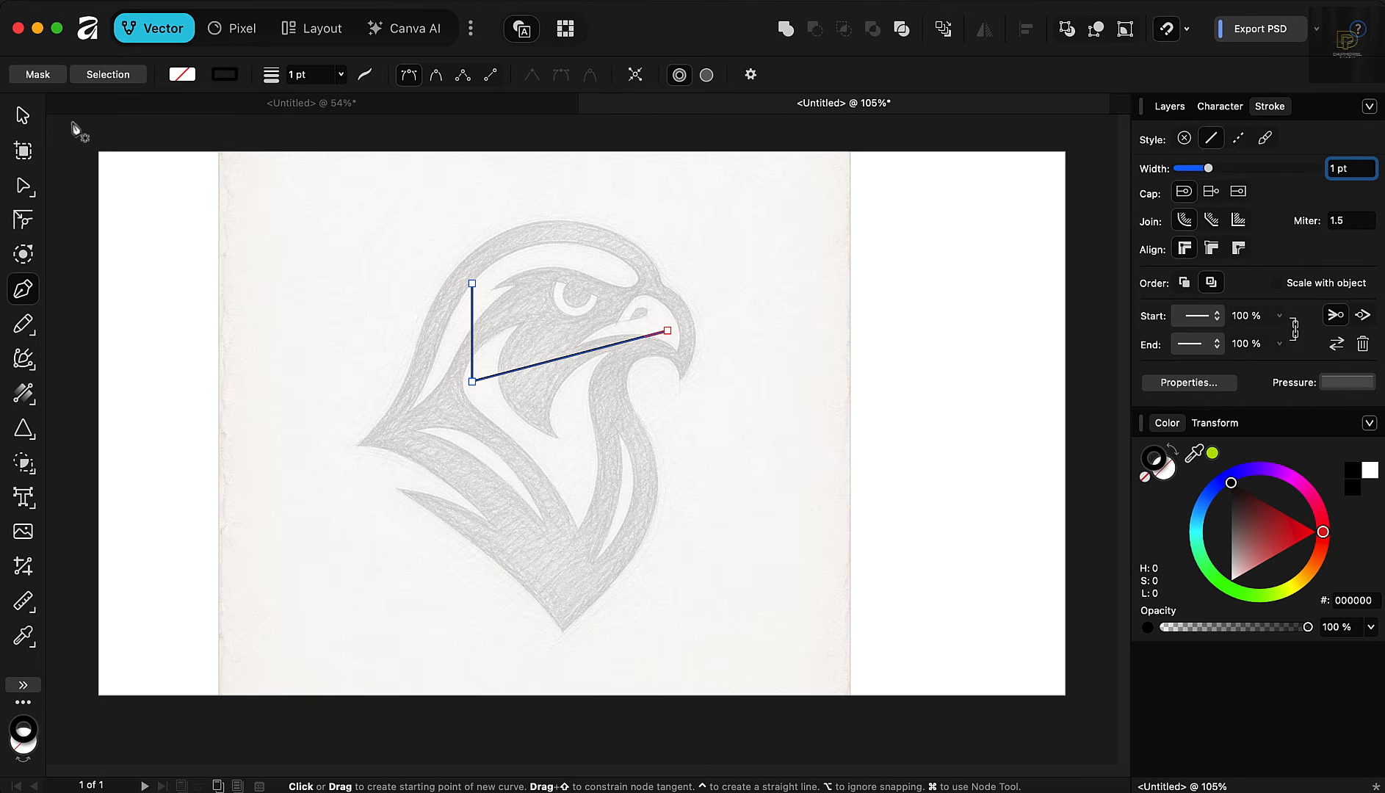
# Step: Delete the trial polyline from the document
pyautogui.click(24, 116)
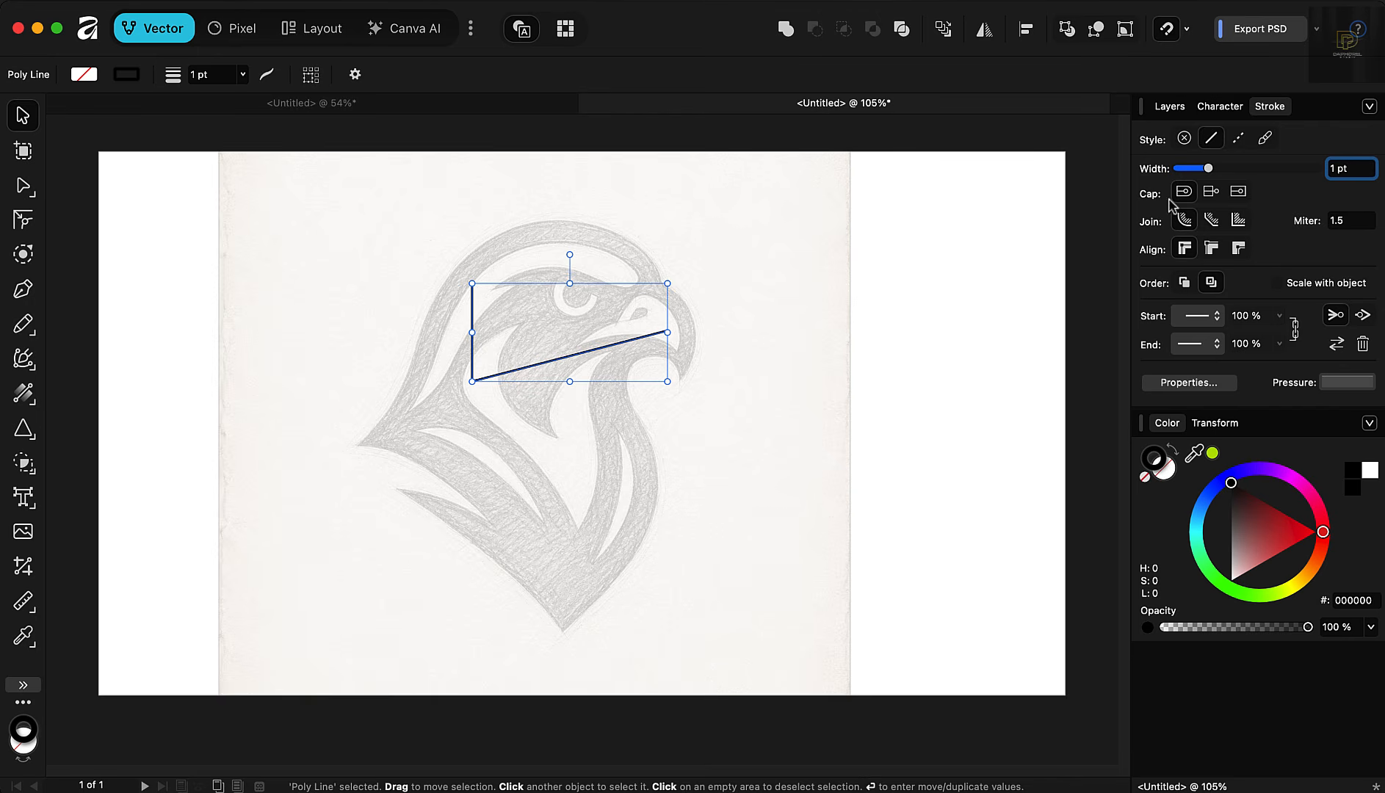
pyautogui.click(1171, 107)
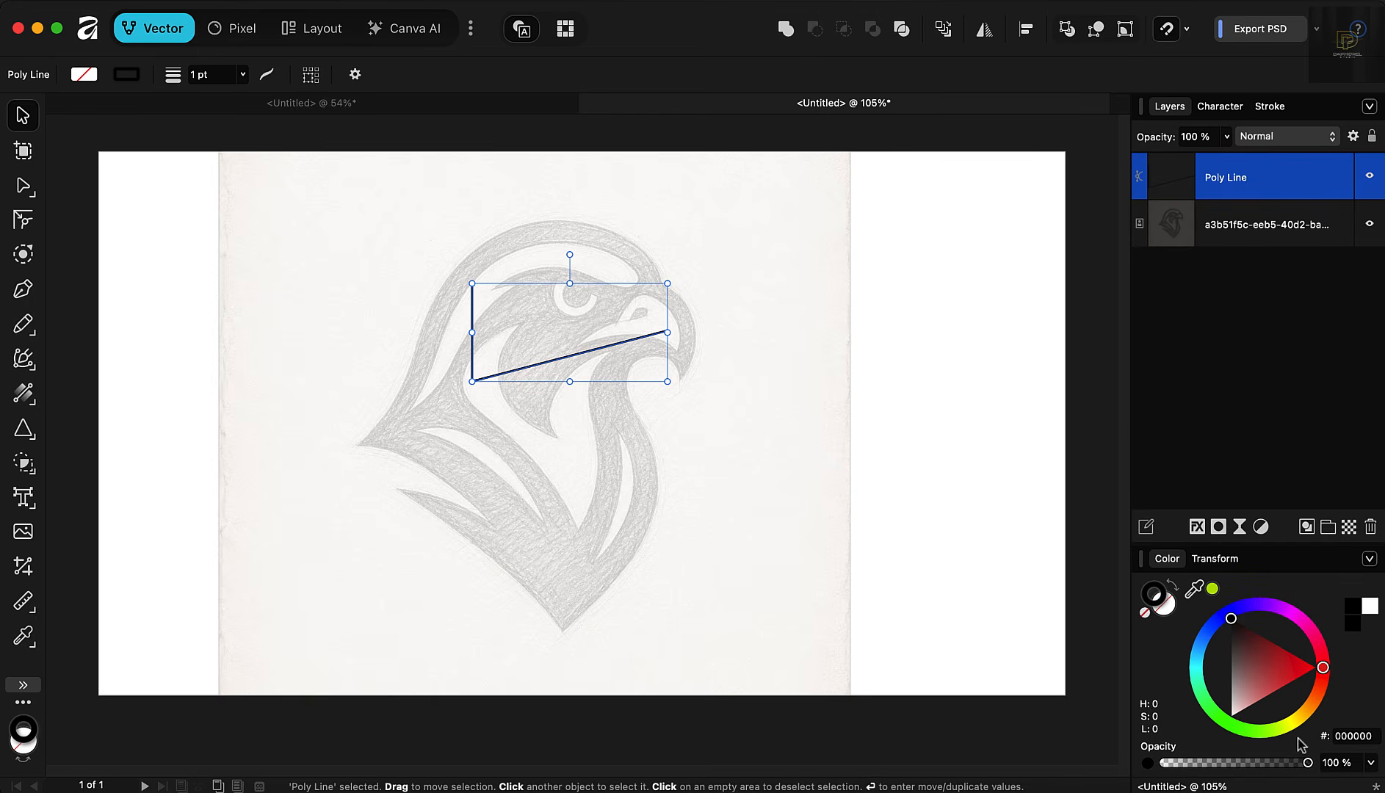
pyautogui.click(1370, 534)
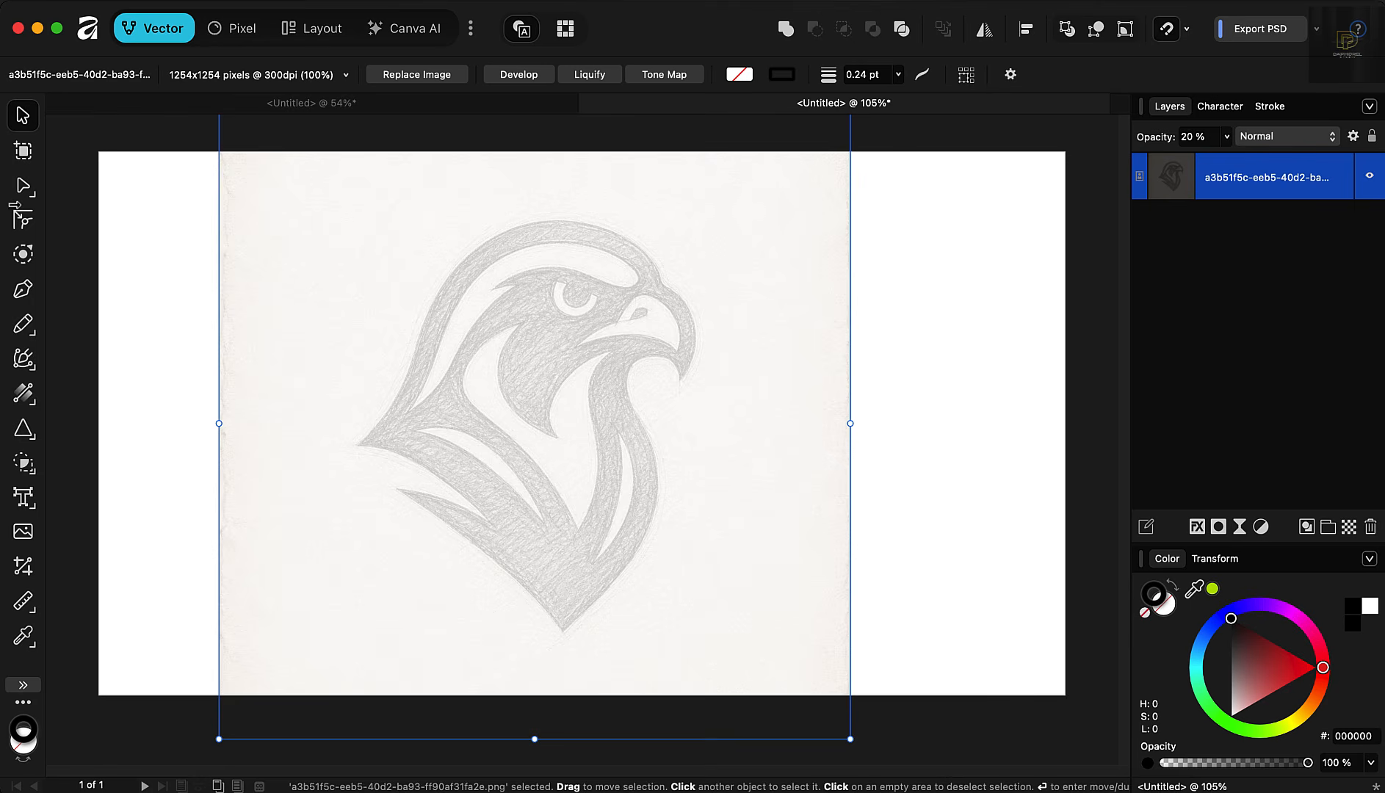
# Step: Set the Pen tool's stroke width to 1 pt and make the stroke the active colour
pyautogui.click(22, 293)
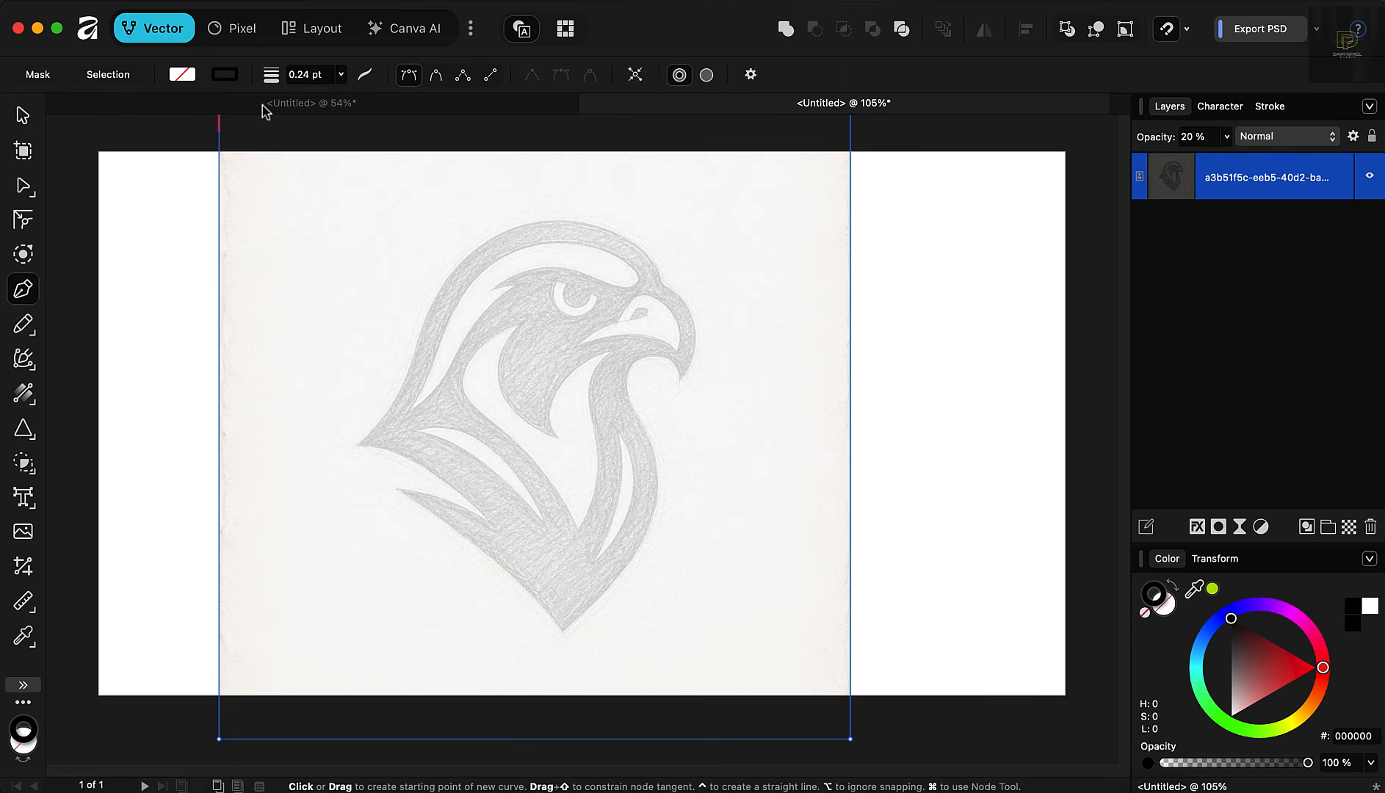
pyautogui.click(325, 76)
pyautogui.write('1')
pyautogui.press('Return')
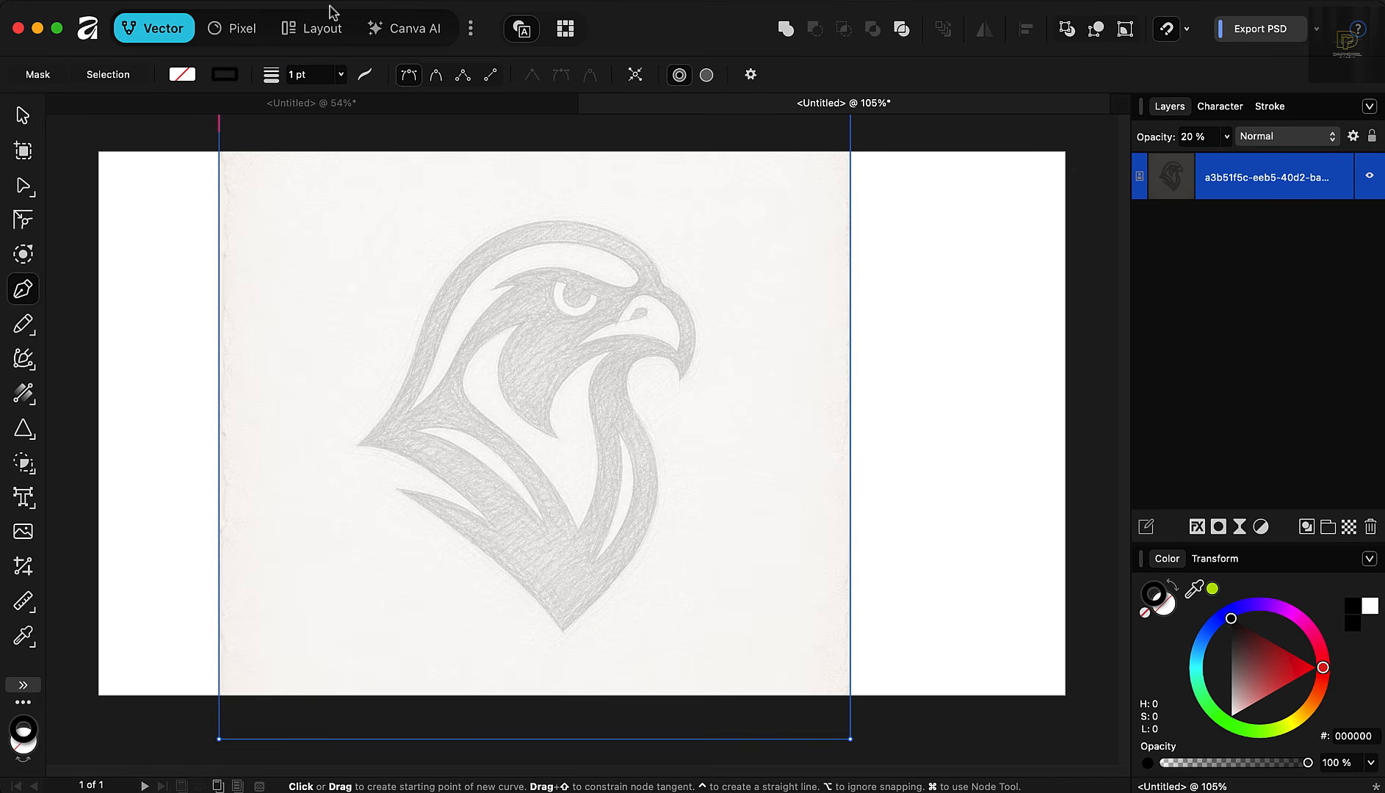
pyautogui.click(1146, 614)
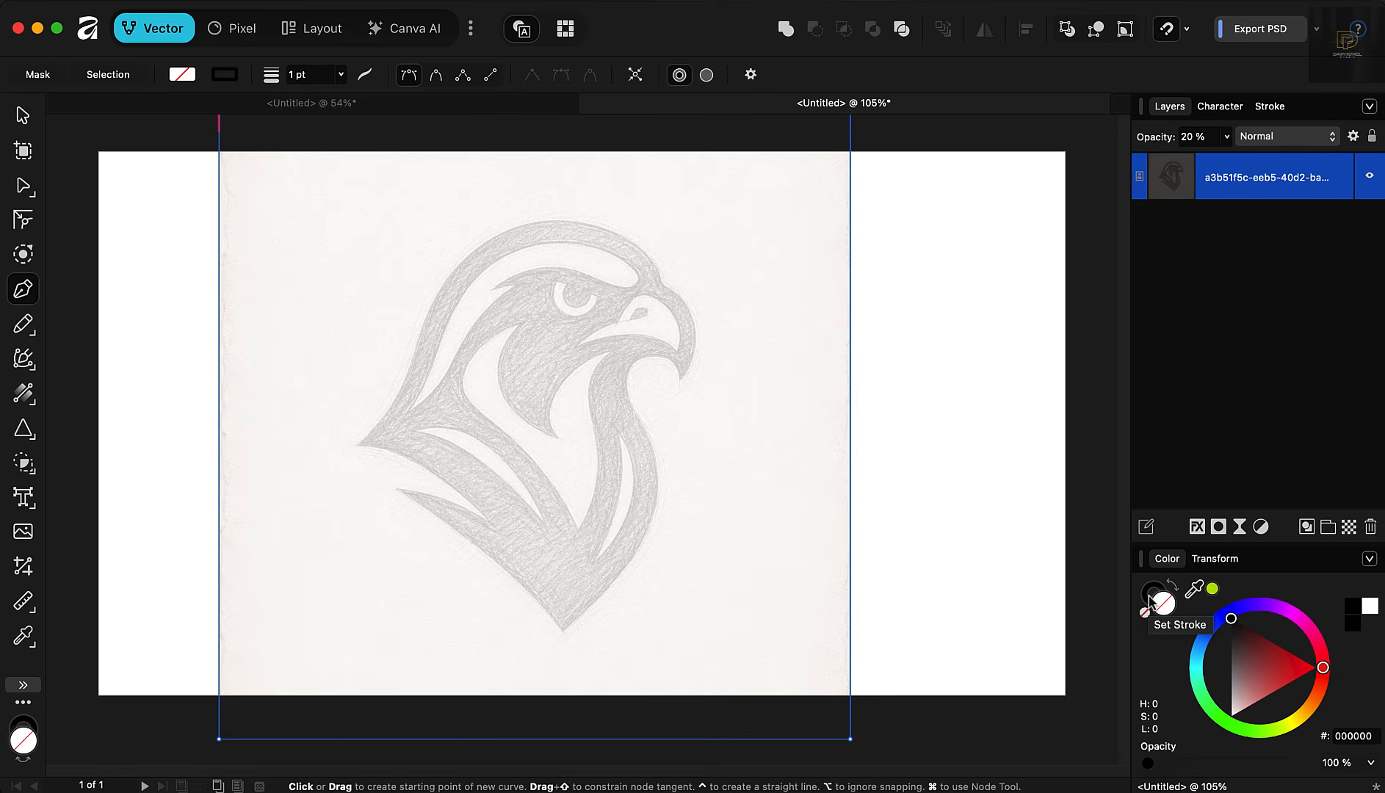
pyautogui.click(1152, 596)
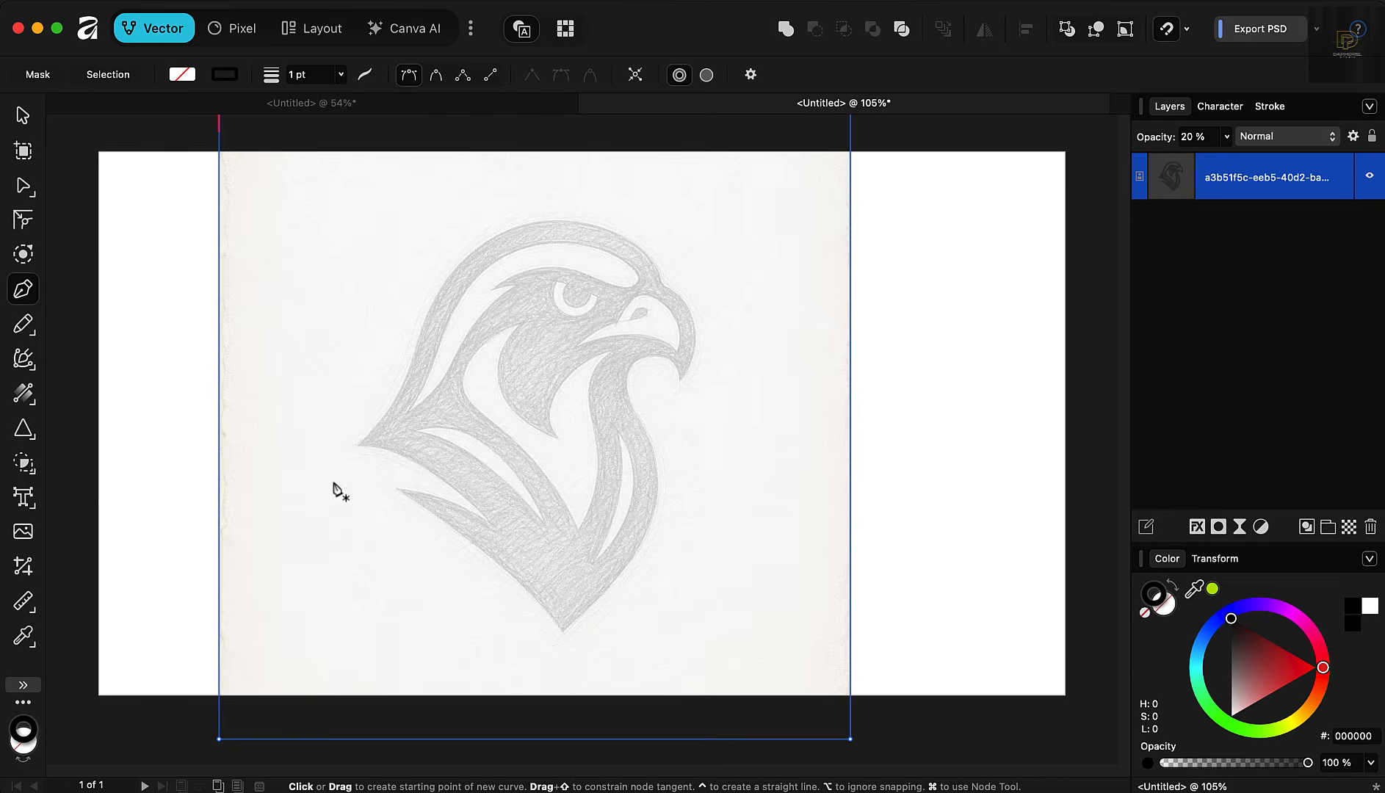
# Step: Start a Pen path at the pointed back tip of the neck and add a straight segment up the neck's outer edge
pyautogui.scroll(5, 334, 490)
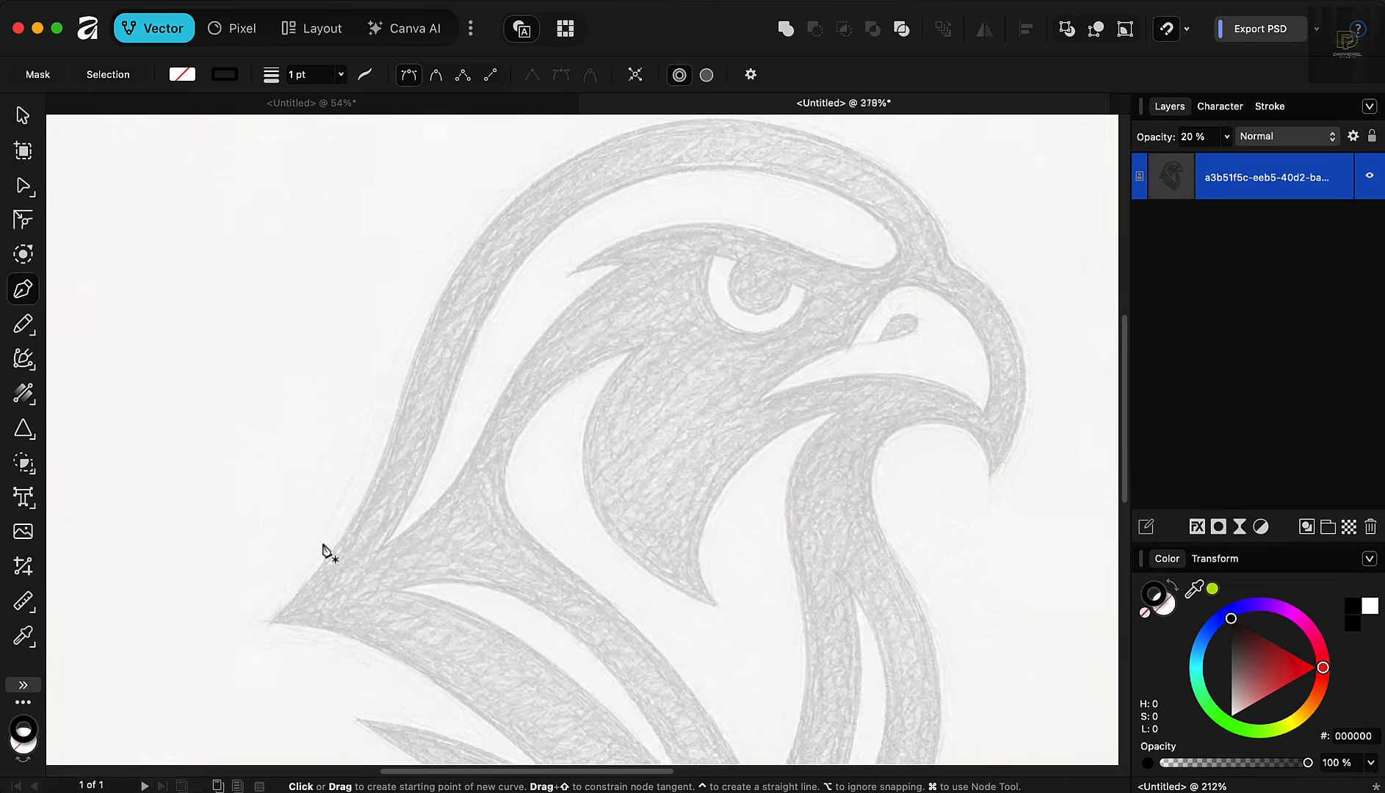
pyautogui.scroll(-3, 328, 553)
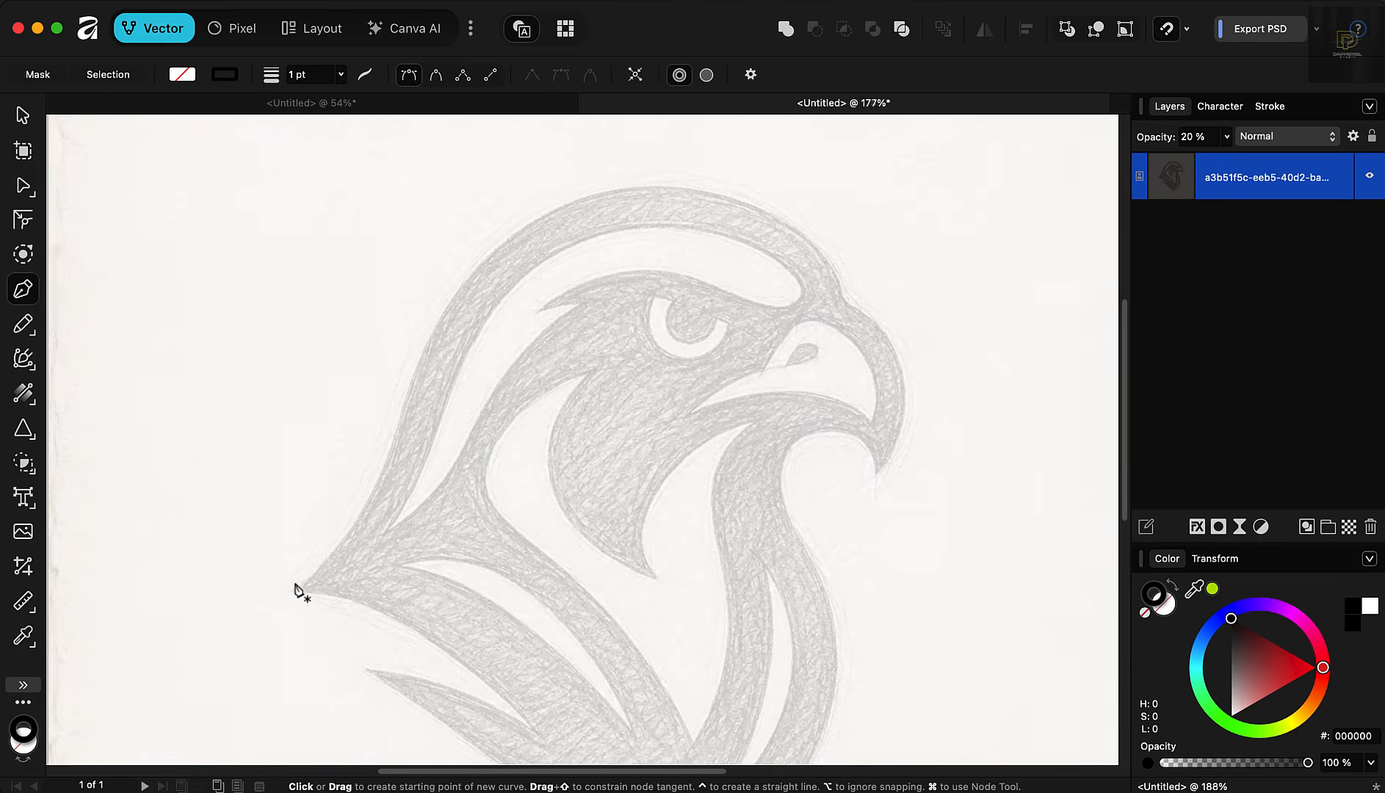
pyautogui.scroll(7, 303, 594)
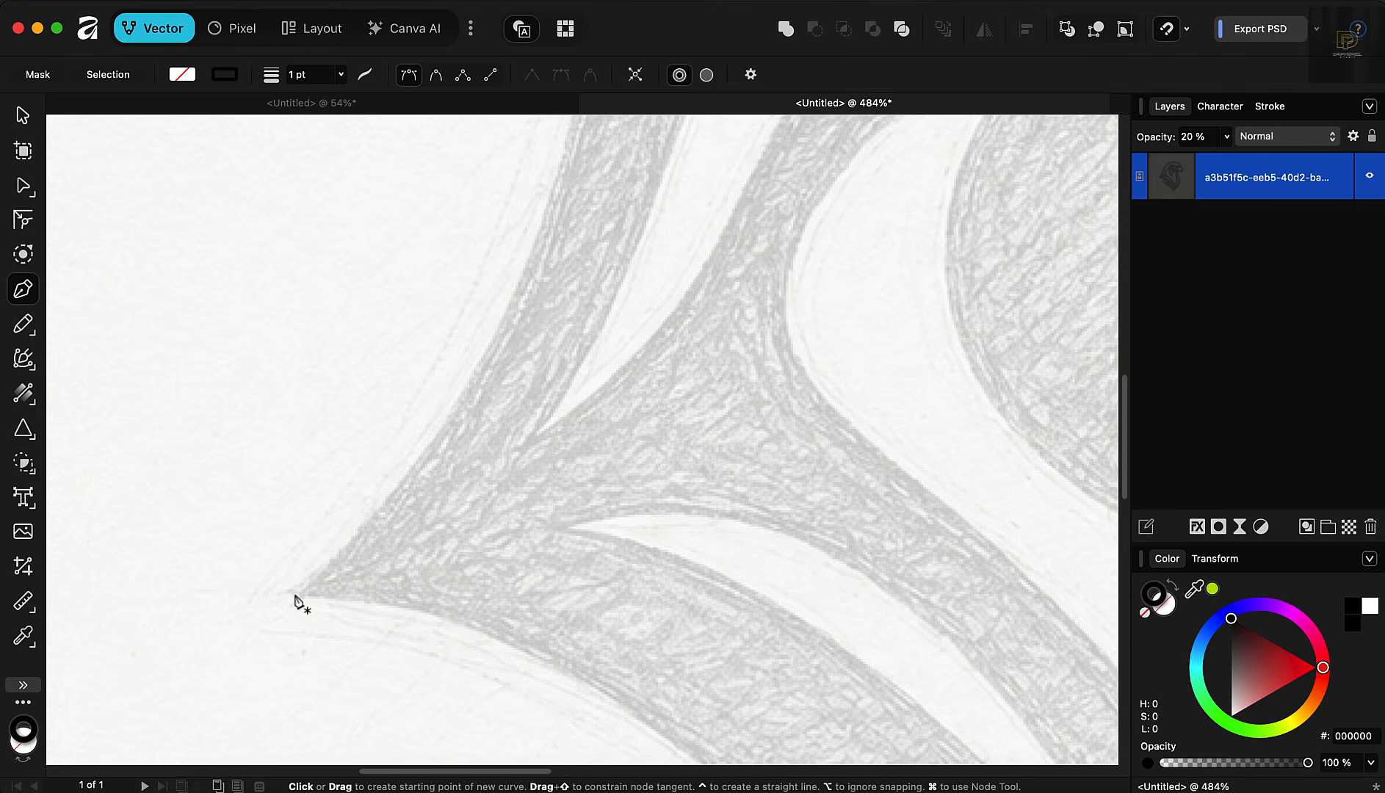
pyautogui.click(287, 592)
pyautogui.scroll(-9, 470, 532)
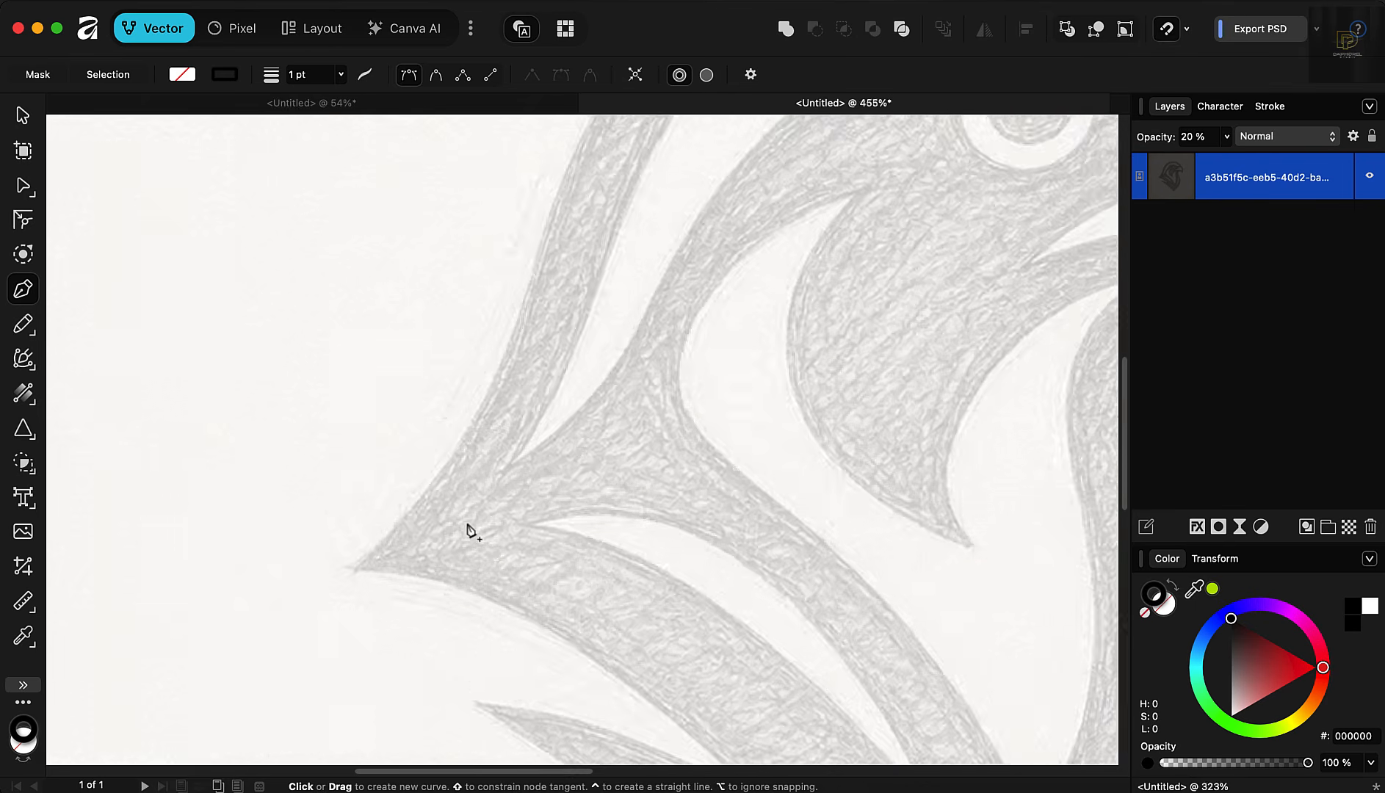
pyautogui.scroll(7, 485, 401)
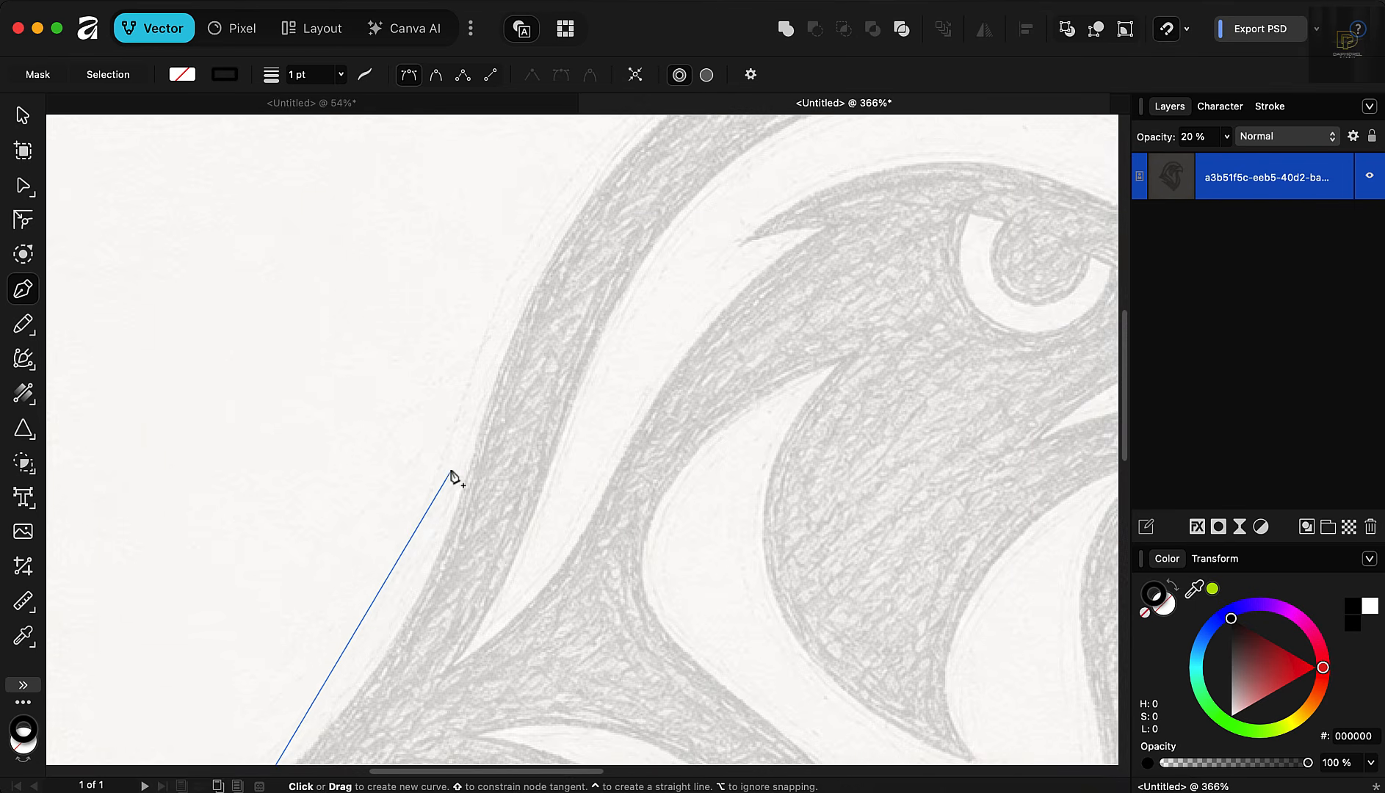
pyautogui.scroll(-3, 464, 430)
pyautogui.scroll(3, 426, 551)
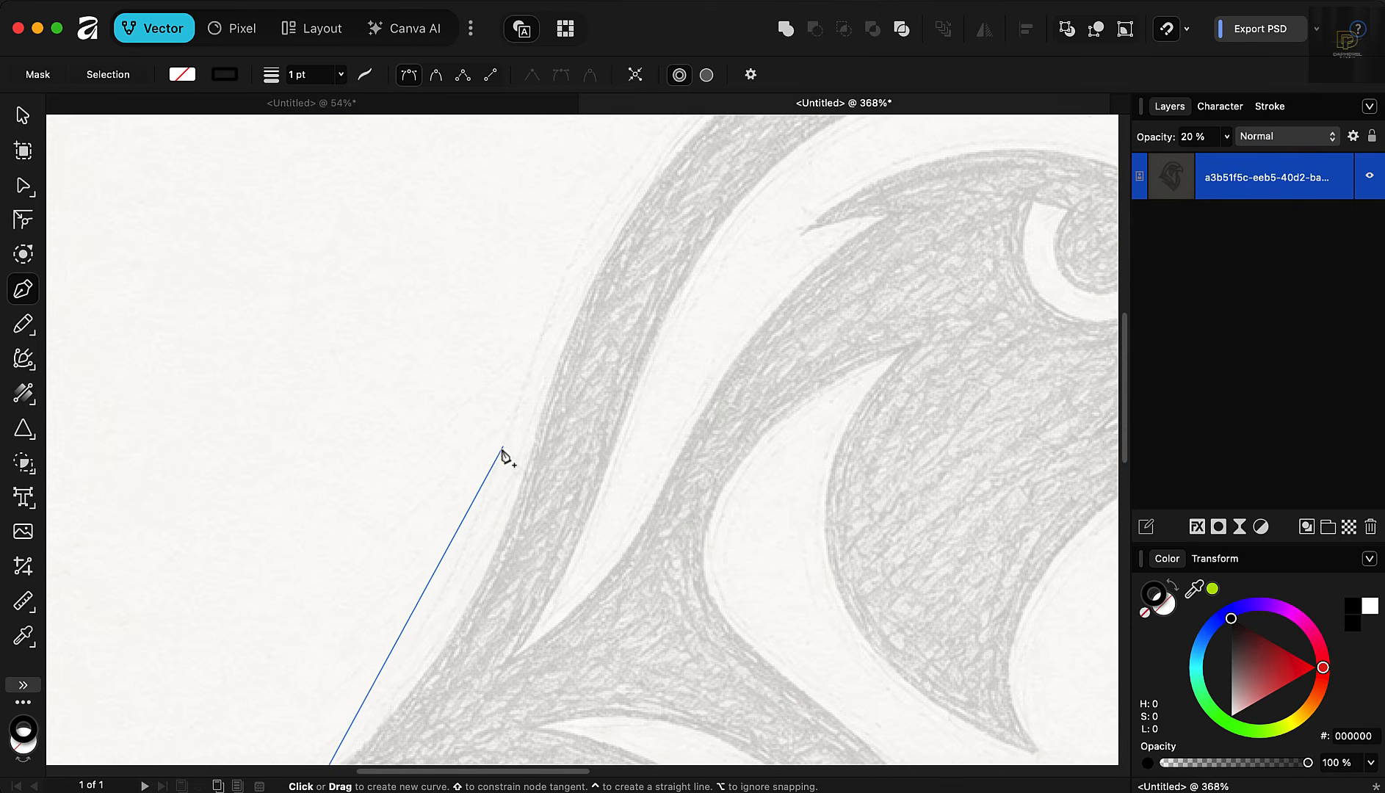
pyautogui.scroll(-3, 506, 411)
pyautogui.scroll(2, 476, 544)
pyautogui.scroll(1, 476, 543)
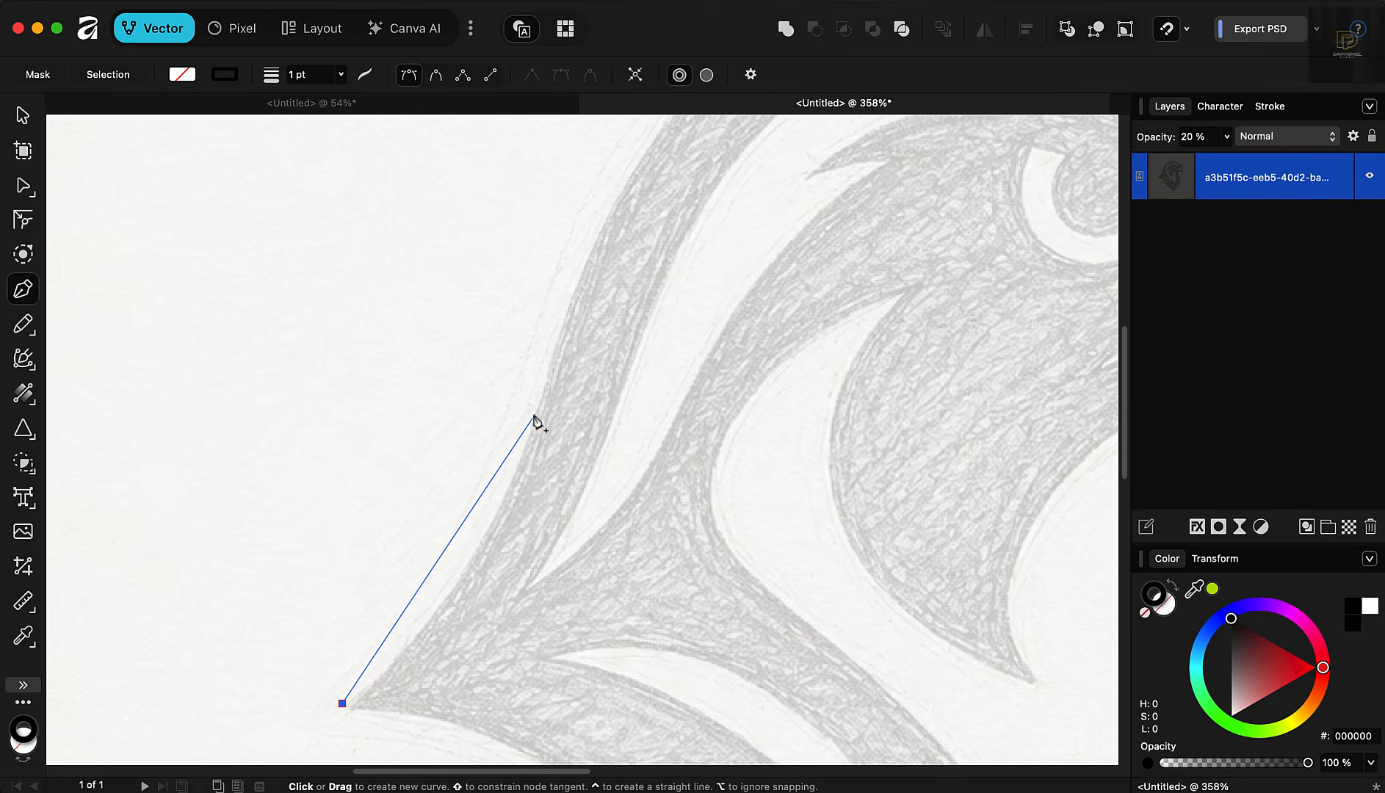
pyautogui.click(536, 415)
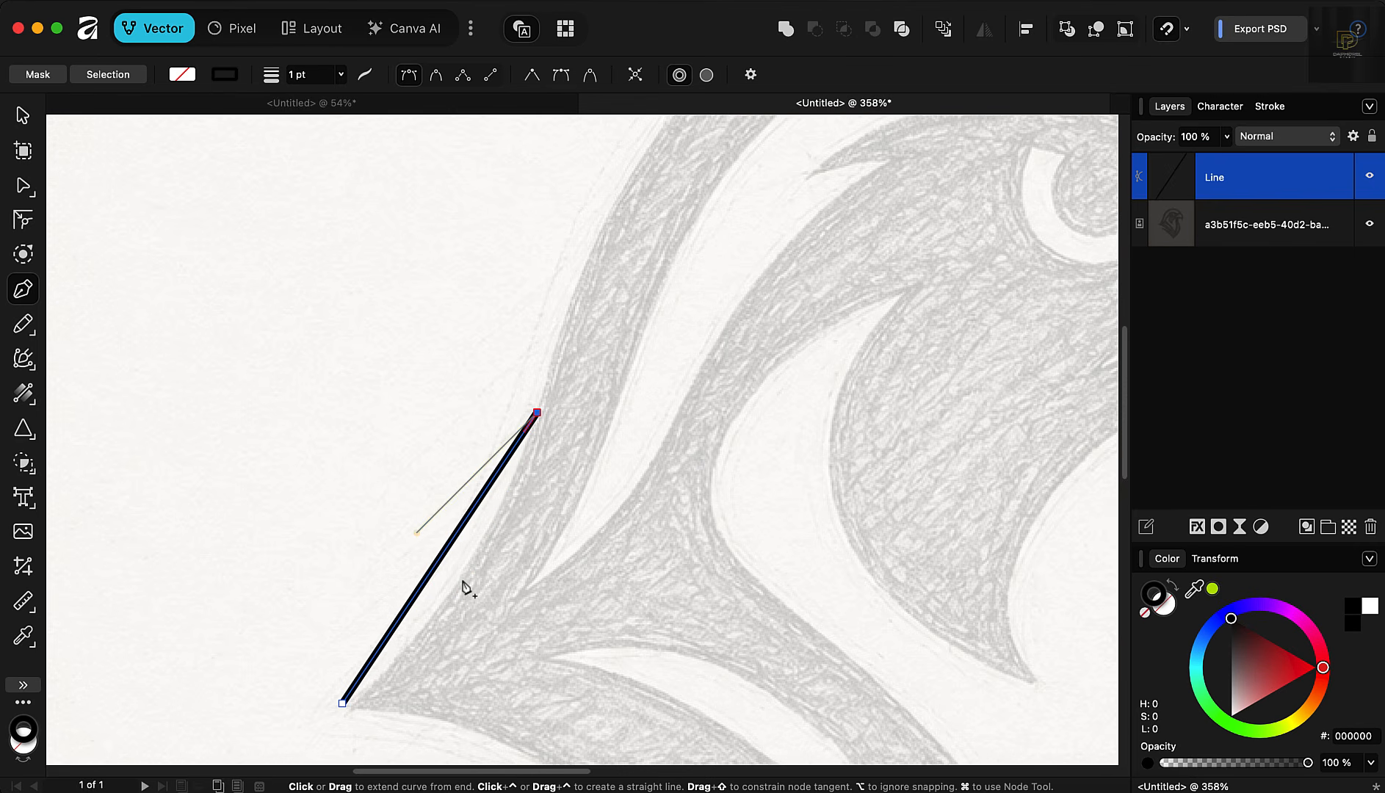
pyautogui.press('super')
# Step: Extend the path with two straight segments up the back of the head to the top of the crown
pyautogui.scroll(-3, 486, 532)
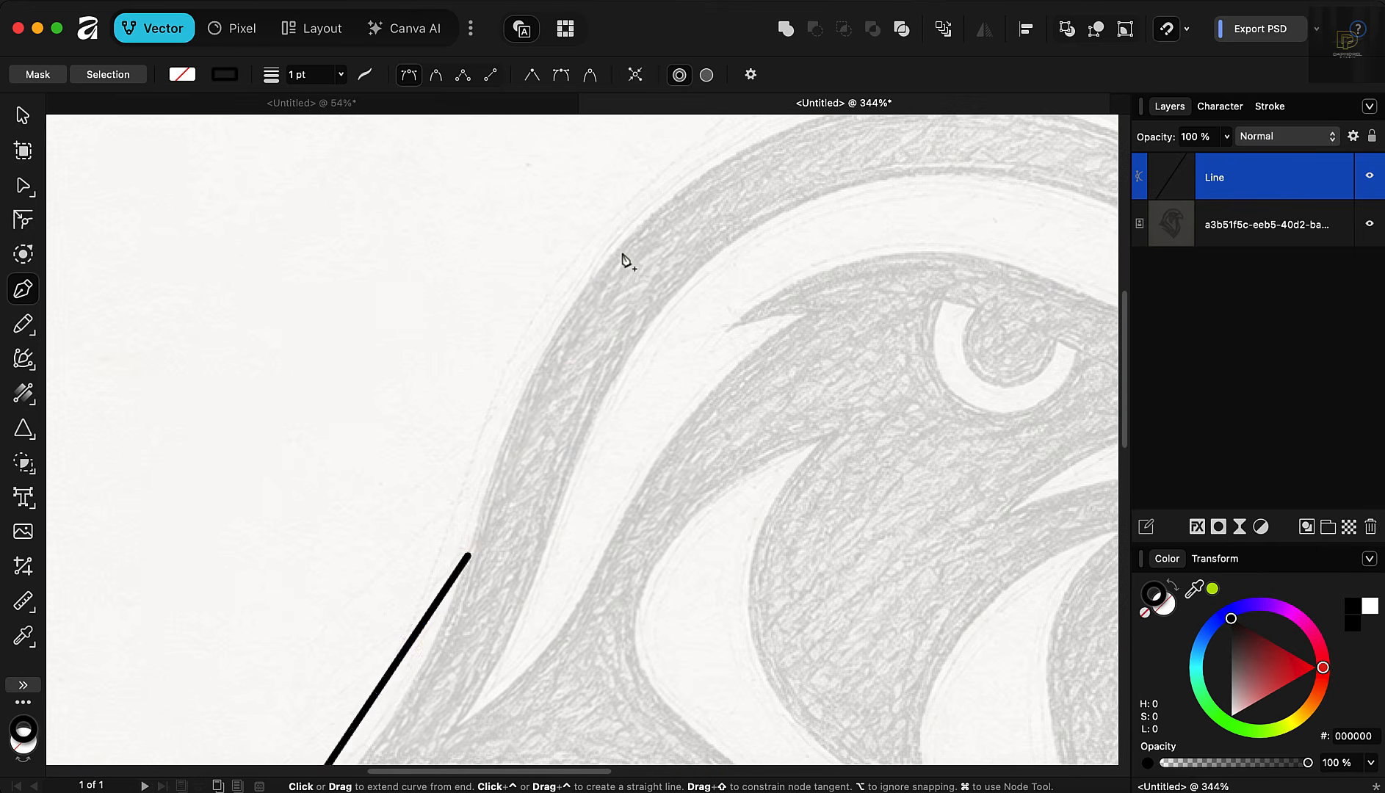
pyautogui.scroll(3, 621, 258)
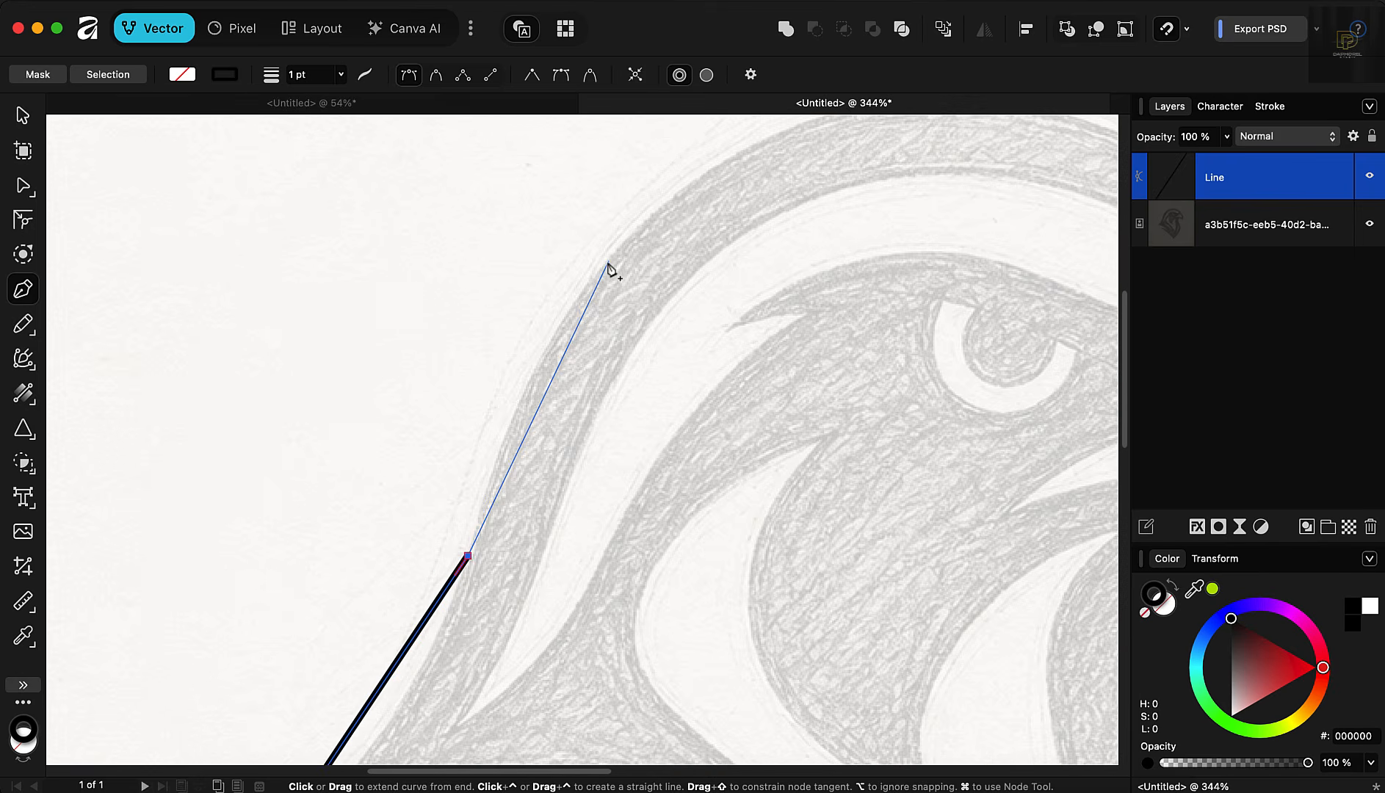
pyautogui.click(607, 266)
pyautogui.scroll(-3, 389, 411)
pyautogui.scroll(2, 694, 247)
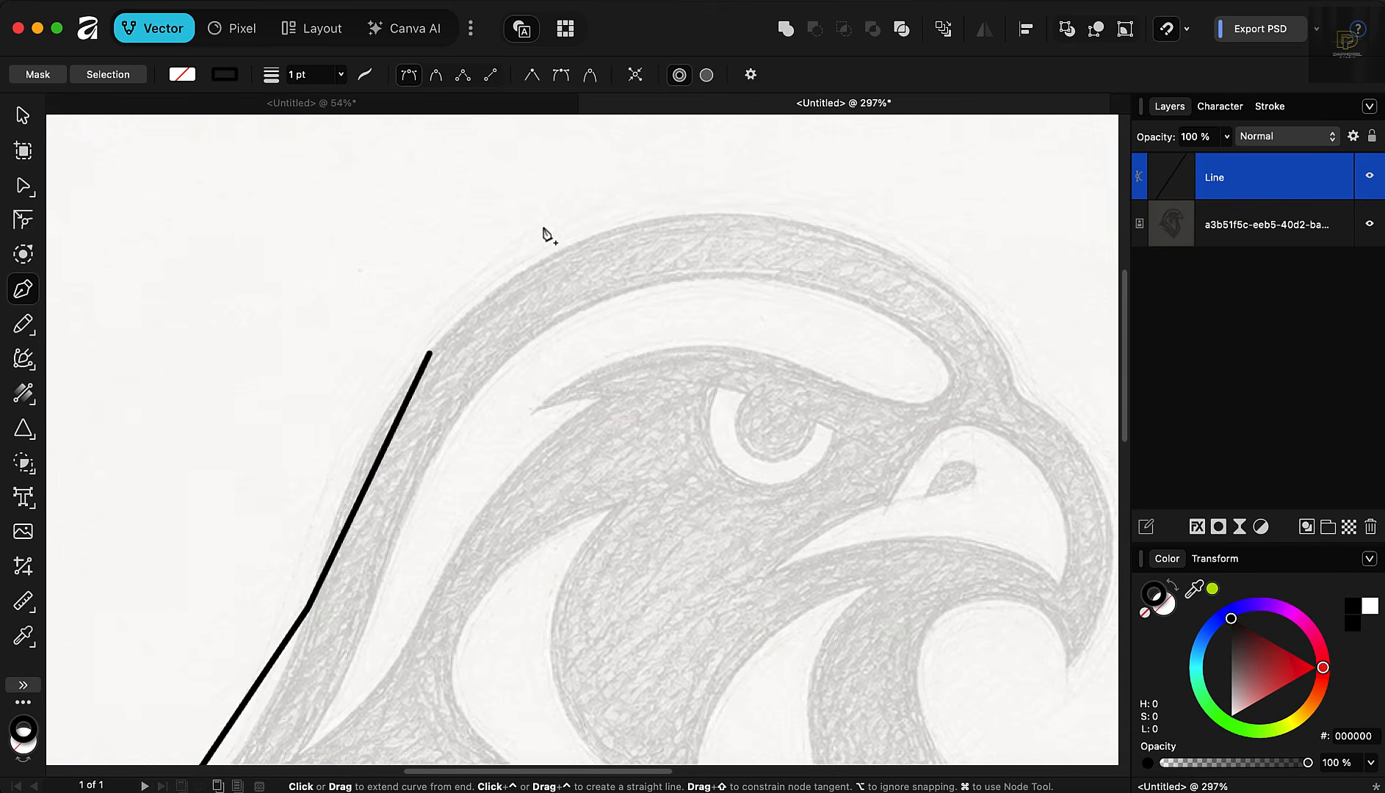
pyautogui.scroll(3, 665, 215)
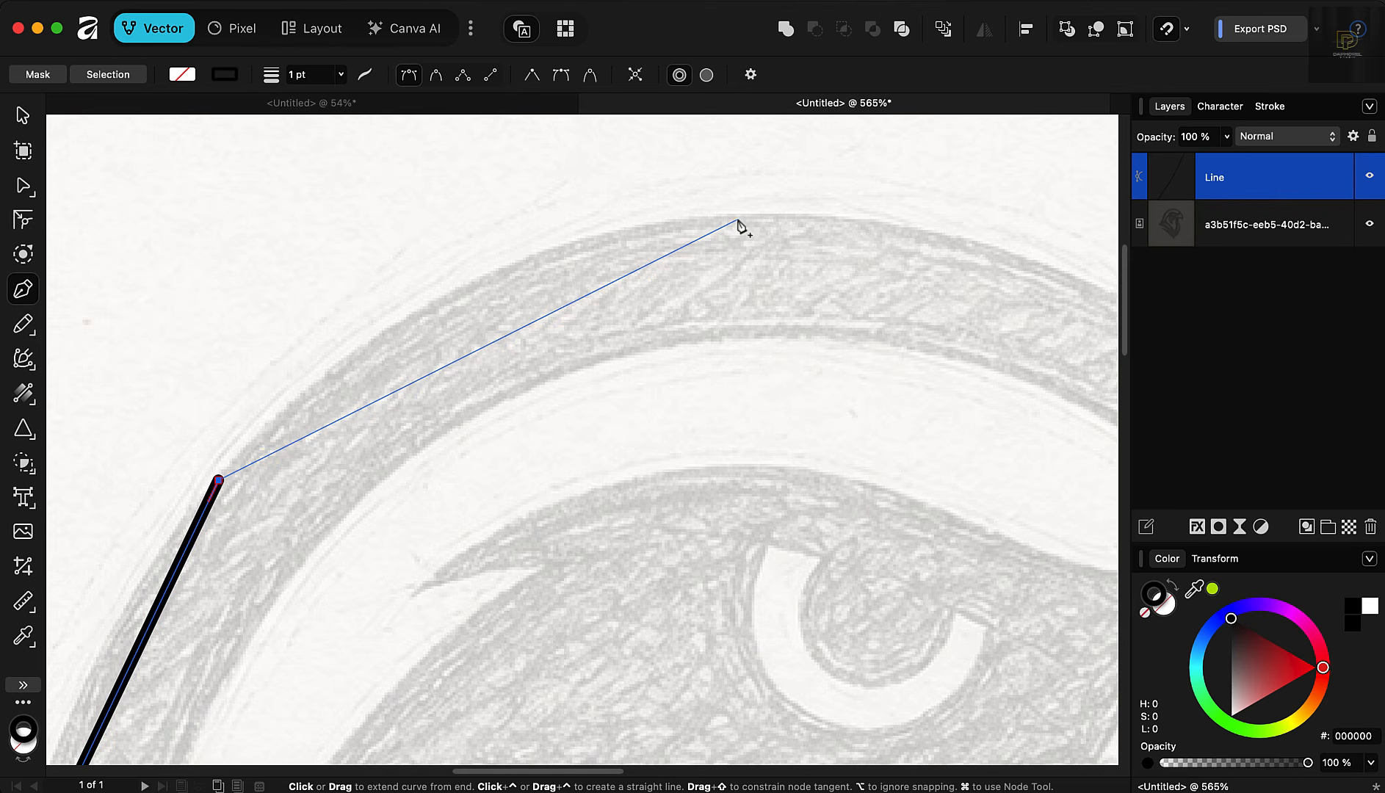
pyautogui.click(735, 218)
# Step: Extend the path with two straight segments over the forehead to the notch where the beak begins
pyautogui.scroll(-2, 644, 228)
pyautogui.scroll(-2, 672, 255)
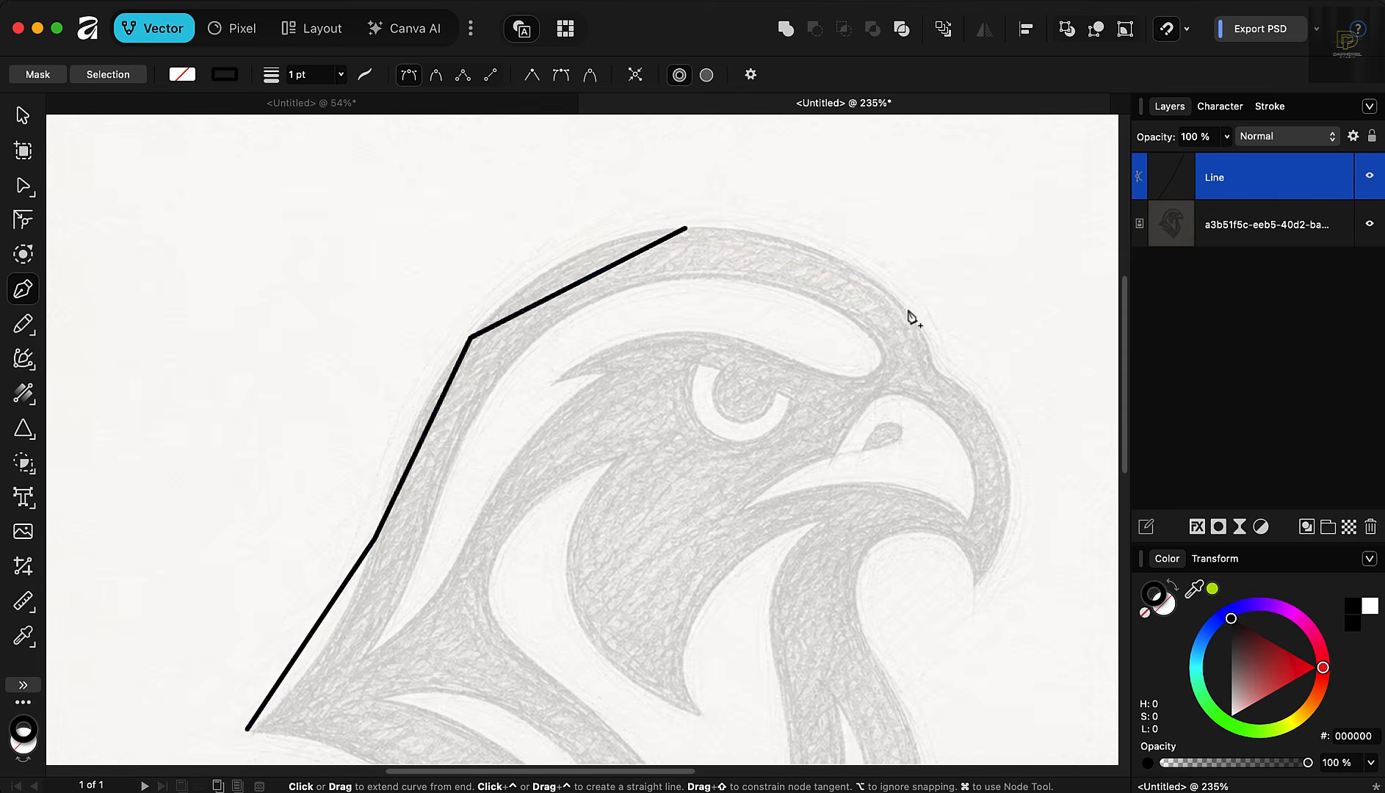
pyautogui.scroll(5, 897, 315)
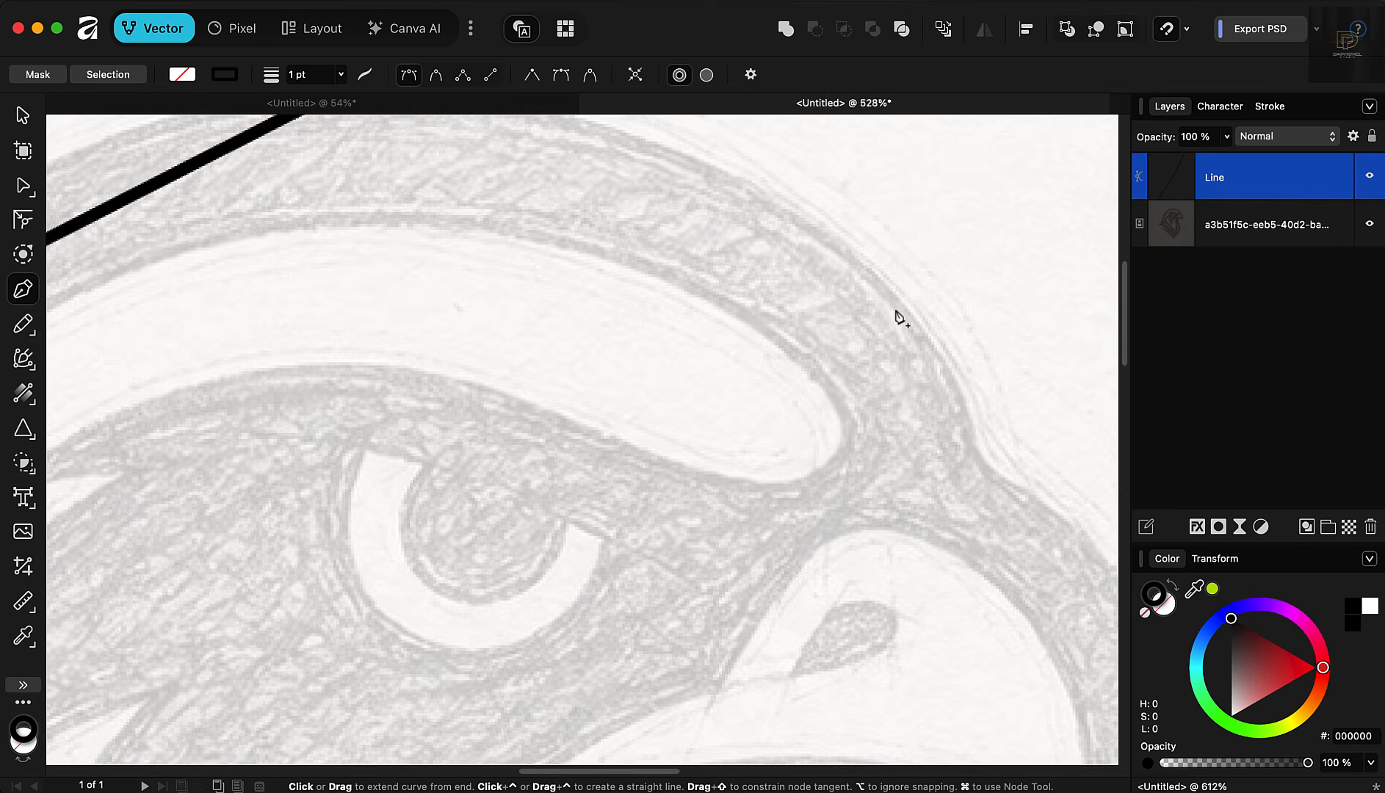
pyautogui.click(981, 460)
pyautogui.scroll(-3, 761, 319)
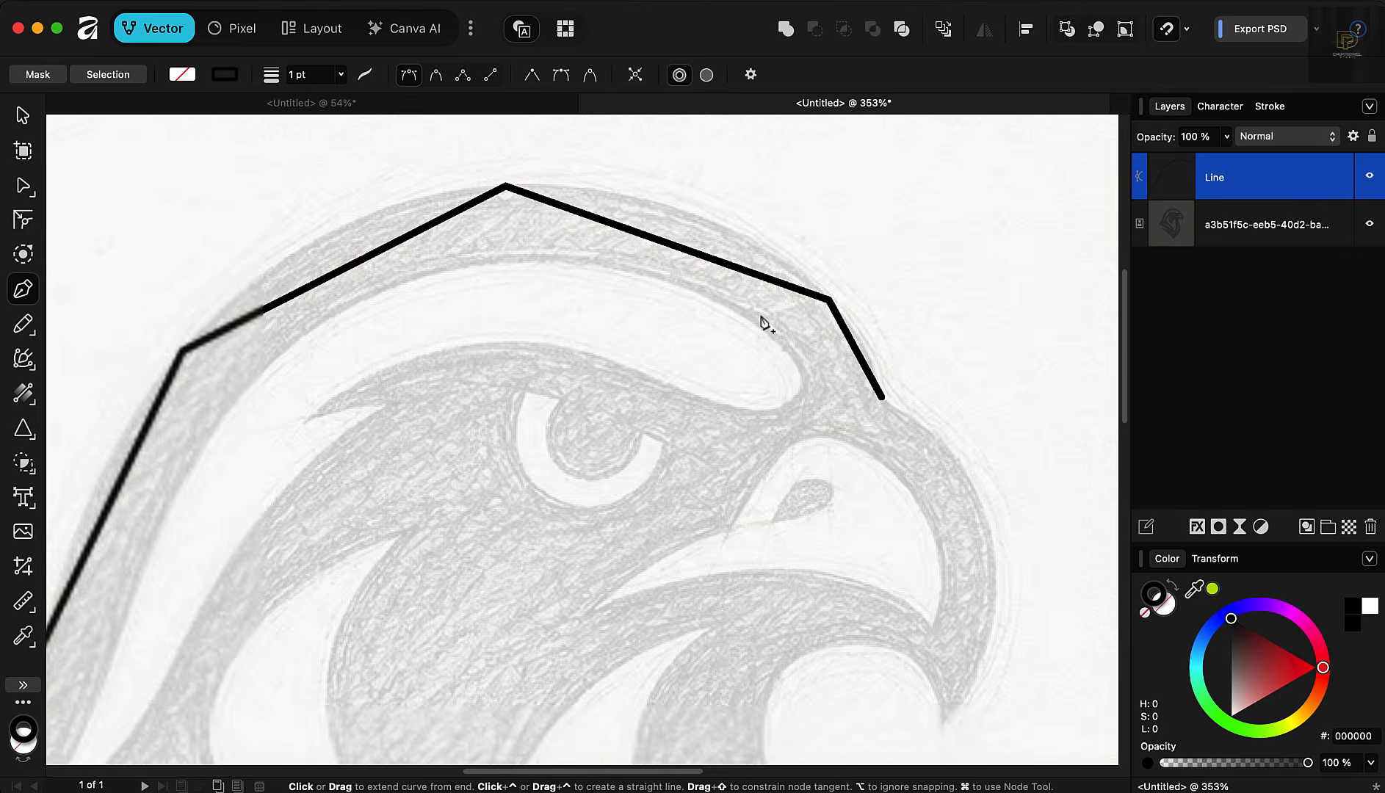
# Step: Extend the path with straight segments along the beak's outer edge to the beak tip
pyautogui.scroll(6, 925, 590)
pyautogui.scroll(-3, 932, 500)
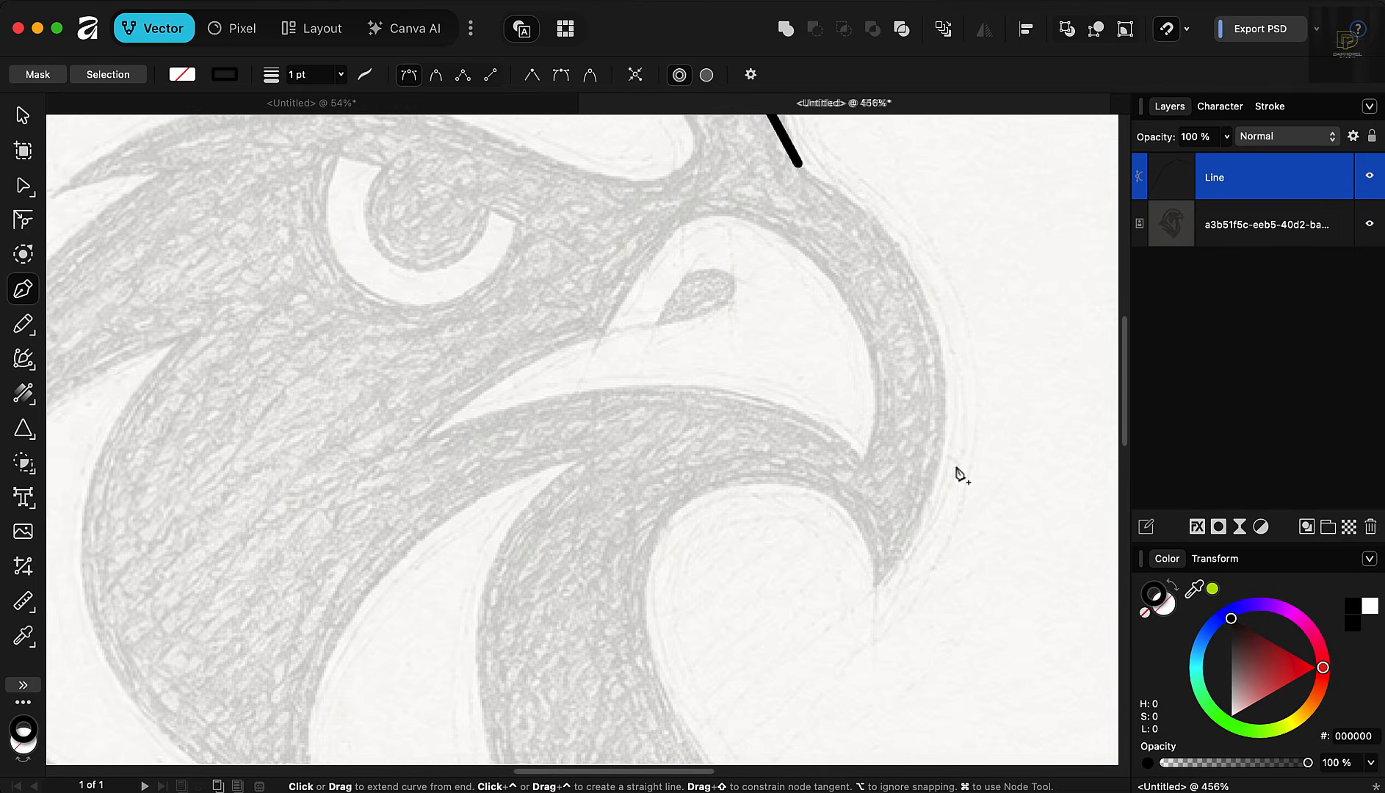
pyautogui.scroll(-2, 949, 491)
pyautogui.scroll(3, 962, 483)
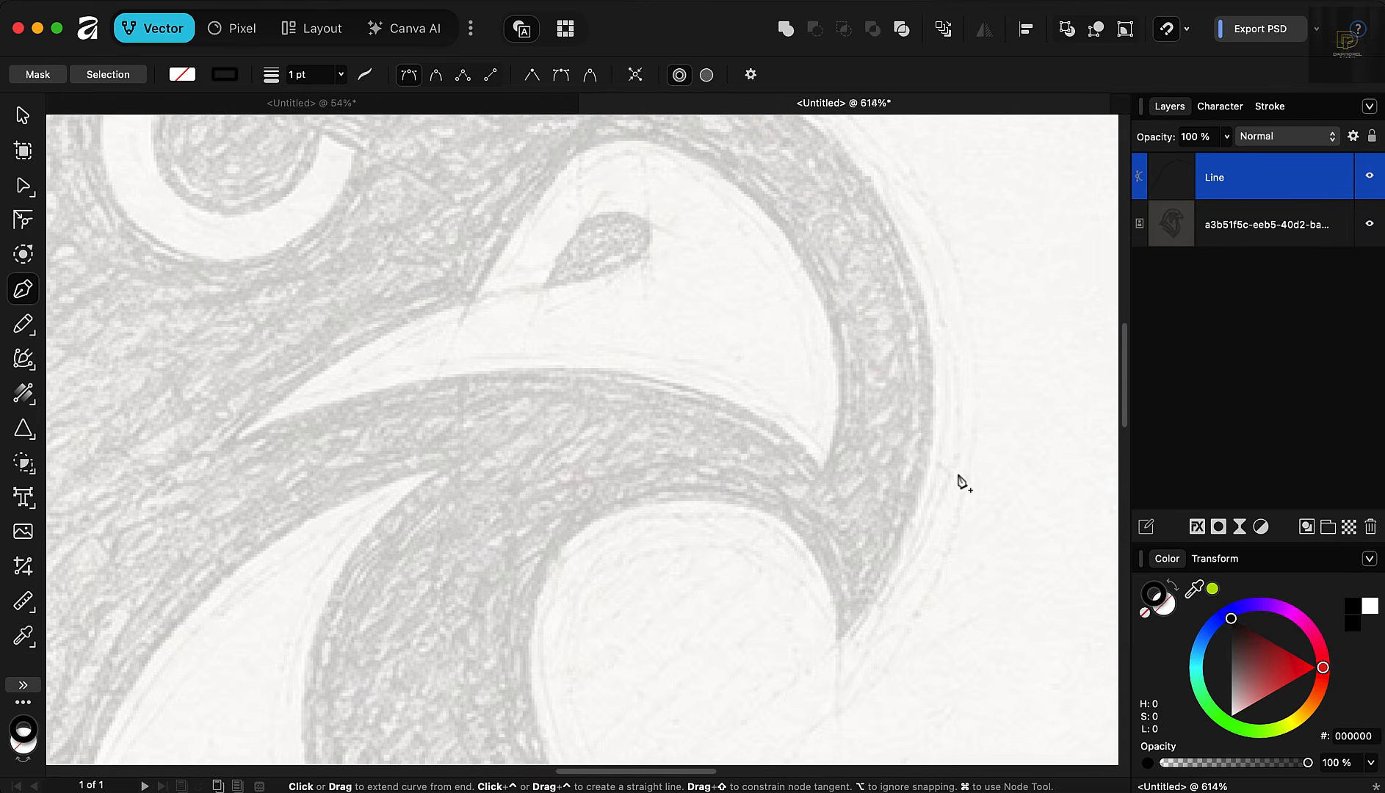
pyautogui.click(930, 360)
pyautogui.click(838, 638)
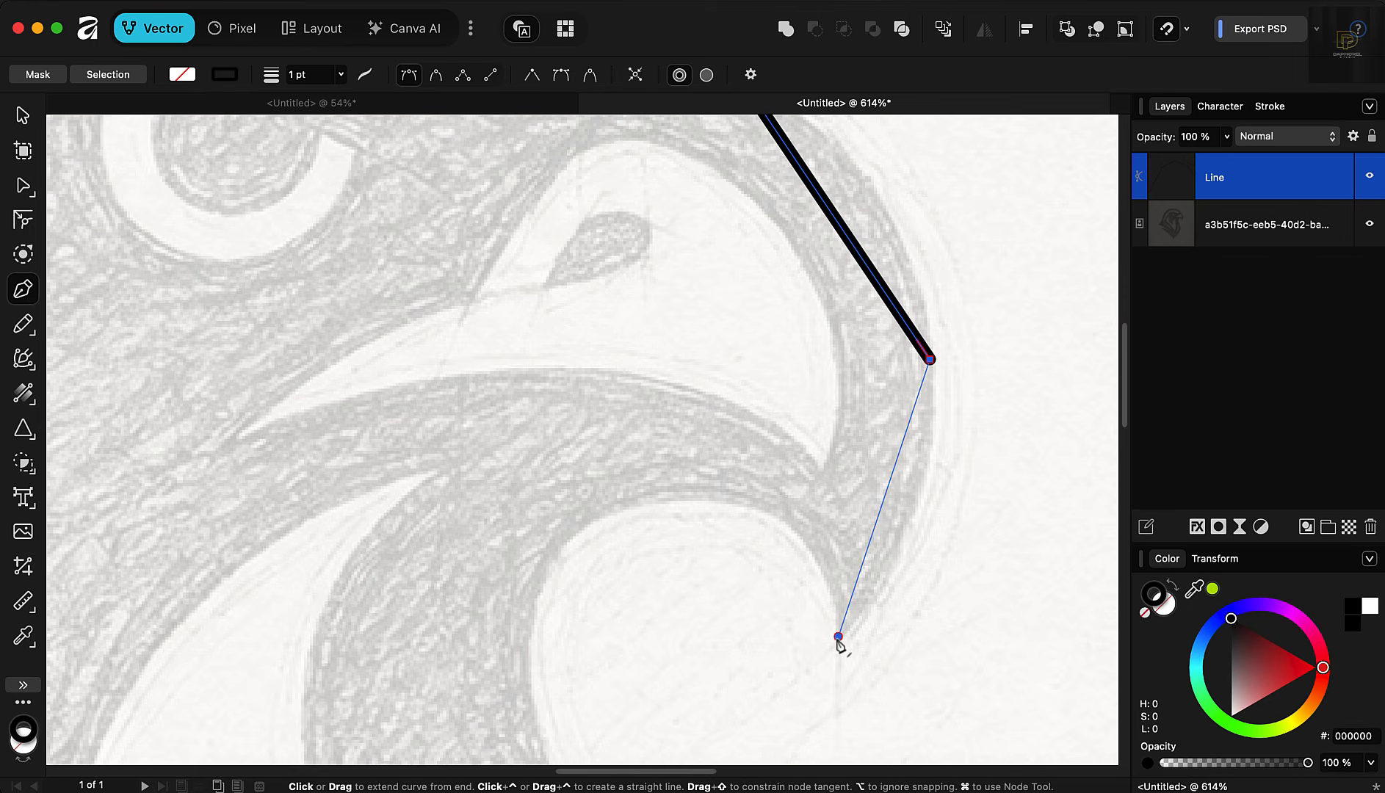
# Step: Extend the path with two straight segments from the beak tip along the hollow under the beak to the throat
pyautogui.click(735, 506)
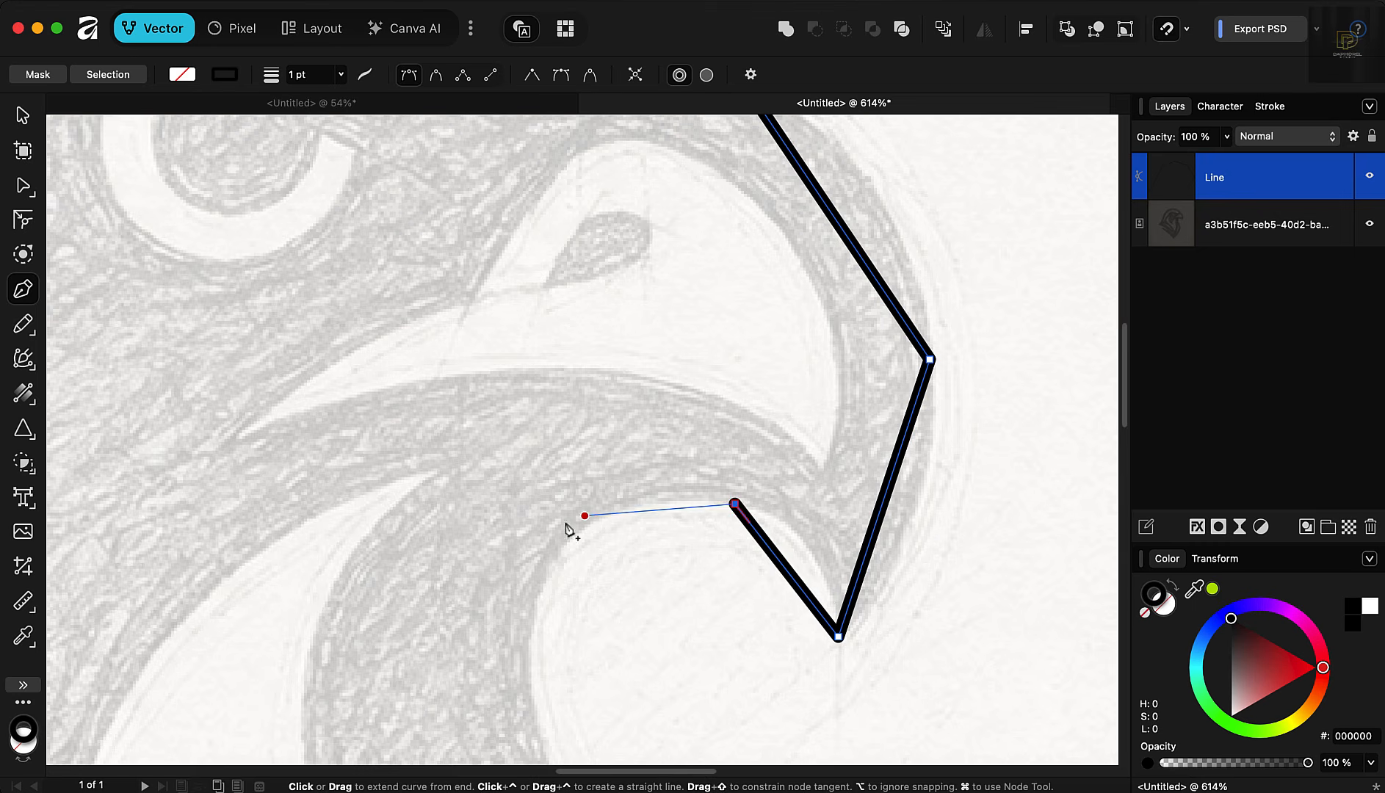
pyautogui.scroll(-3, 764, 459)
pyautogui.click(639, 566)
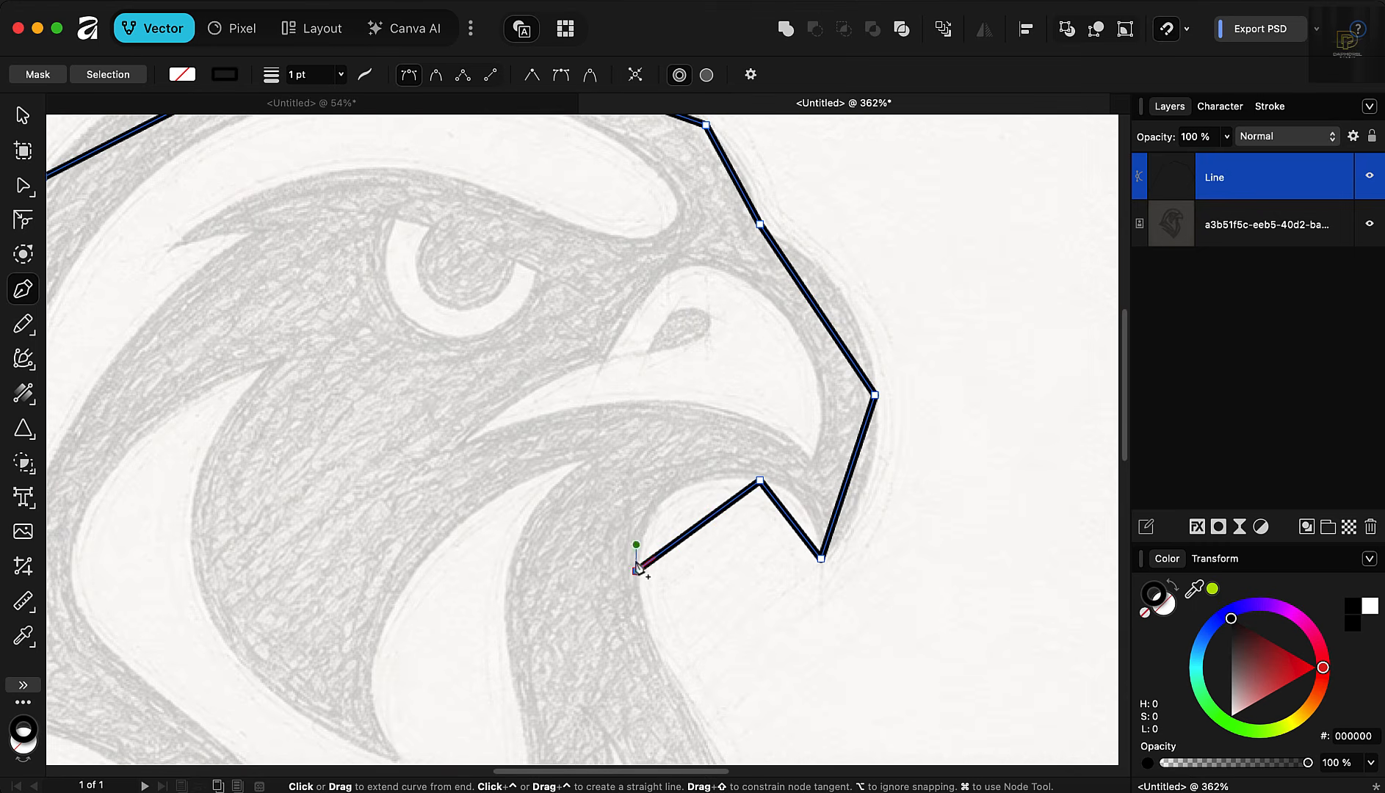
# Step: Extend the path with two straight segments from the throat down the front edge of the neck
pyautogui.scroll(-3, 650, 383)
pyautogui.scroll(-5, 650, 387)
pyautogui.scroll(8, 649, 470)
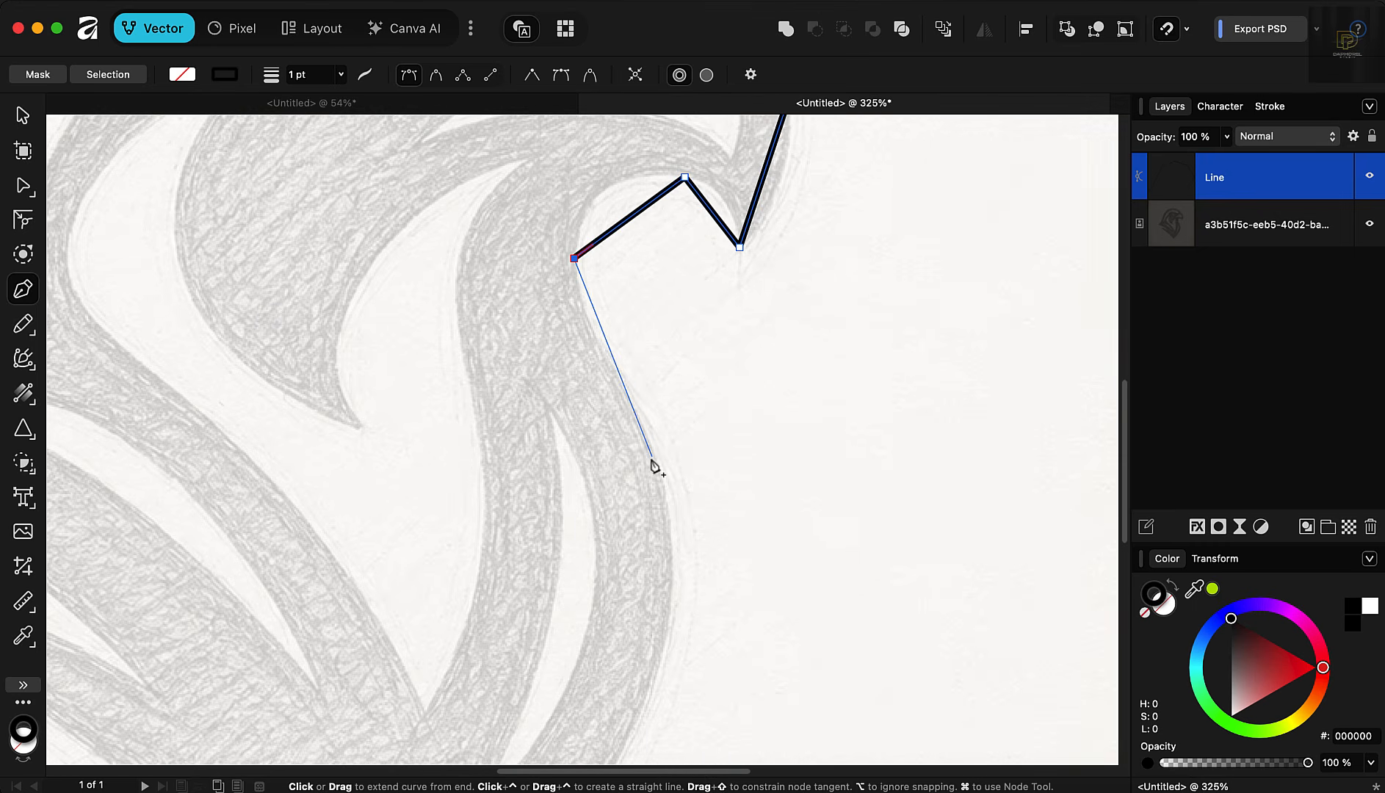
pyautogui.scroll(2, 635, 415)
pyautogui.click(635, 410)
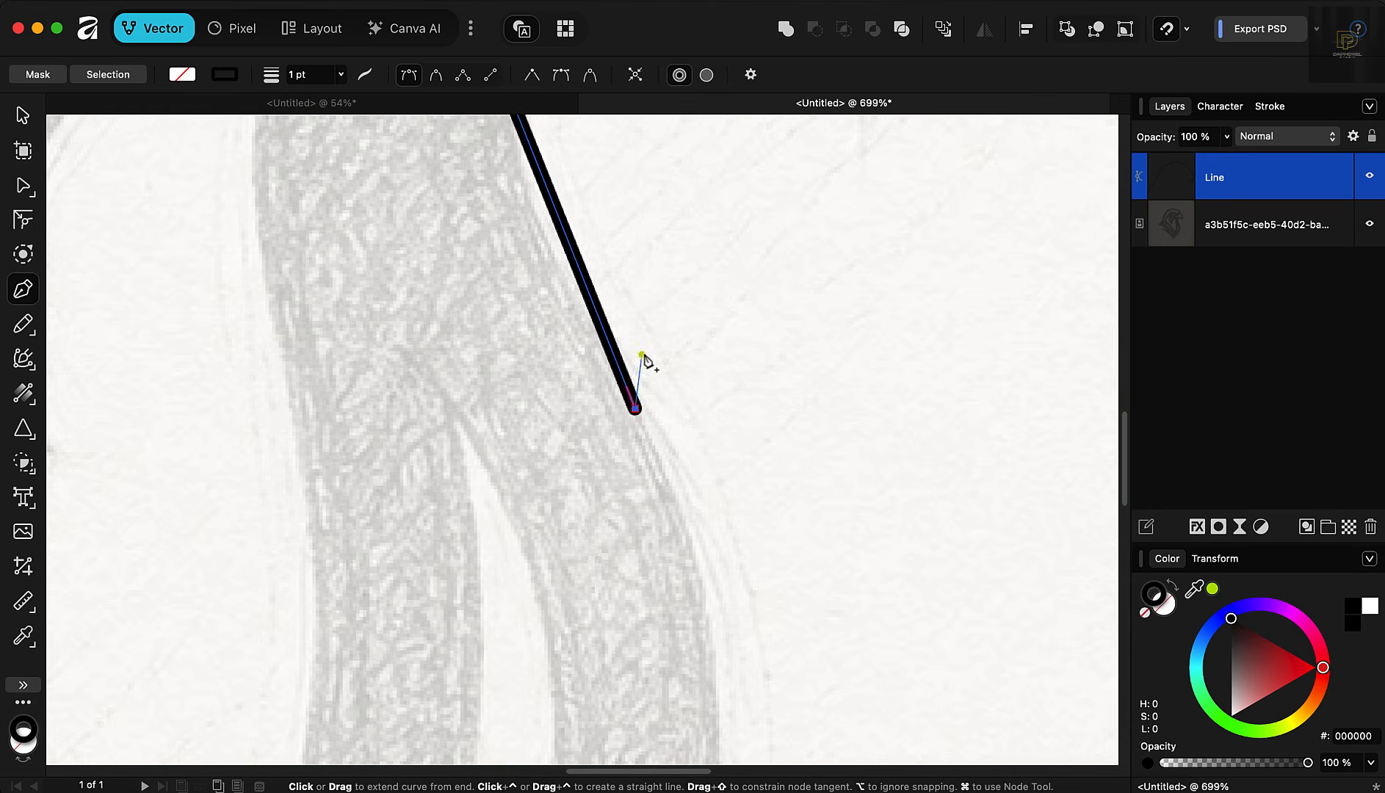
pyautogui.scroll(-3, 654, 367)
pyautogui.scroll(-5, 664, 371)
pyautogui.scroll(8, 650, 411)
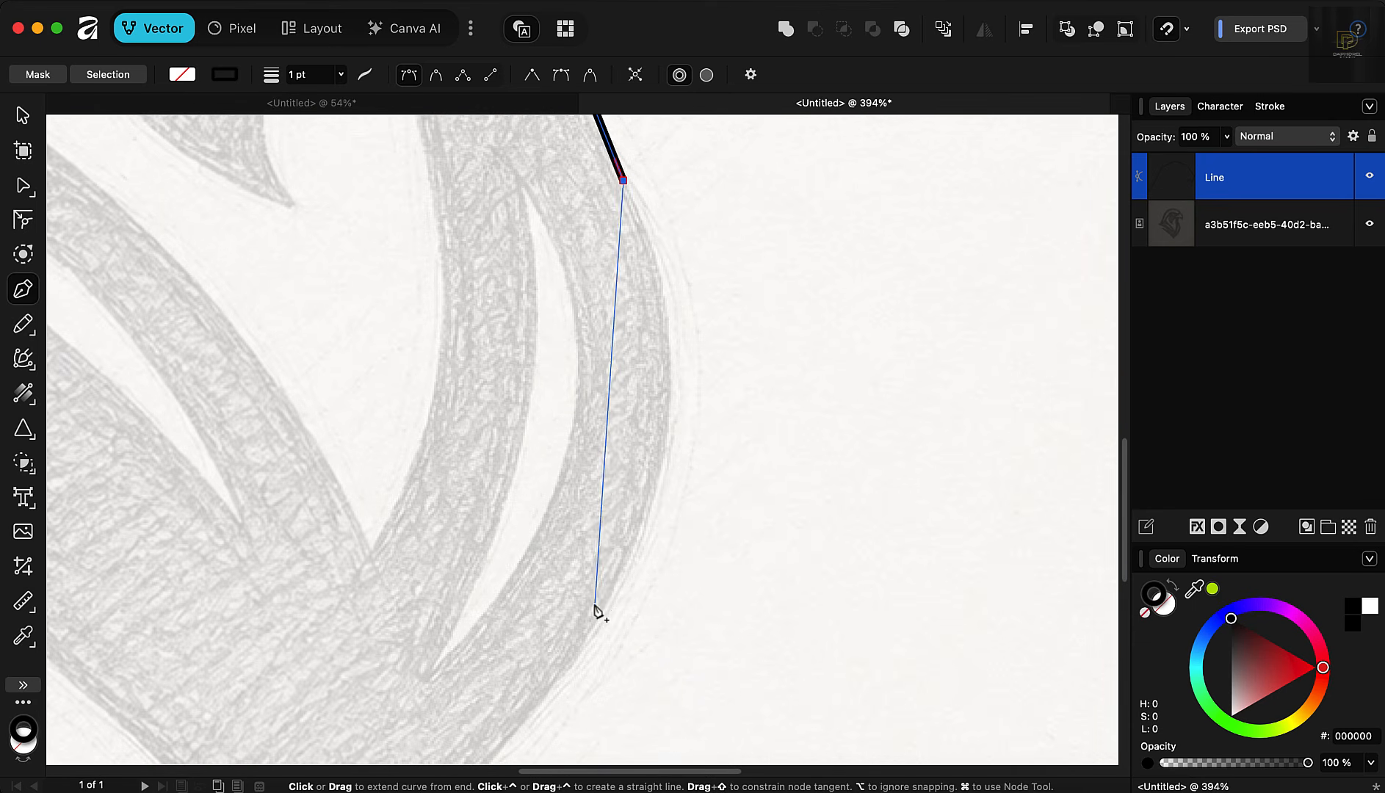
pyautogui.click(604, 610)
# Step: Extend the path with a straight segment down to the pointed bottom tip of the neck
pyautogui.scroll(-5, 727, 383)
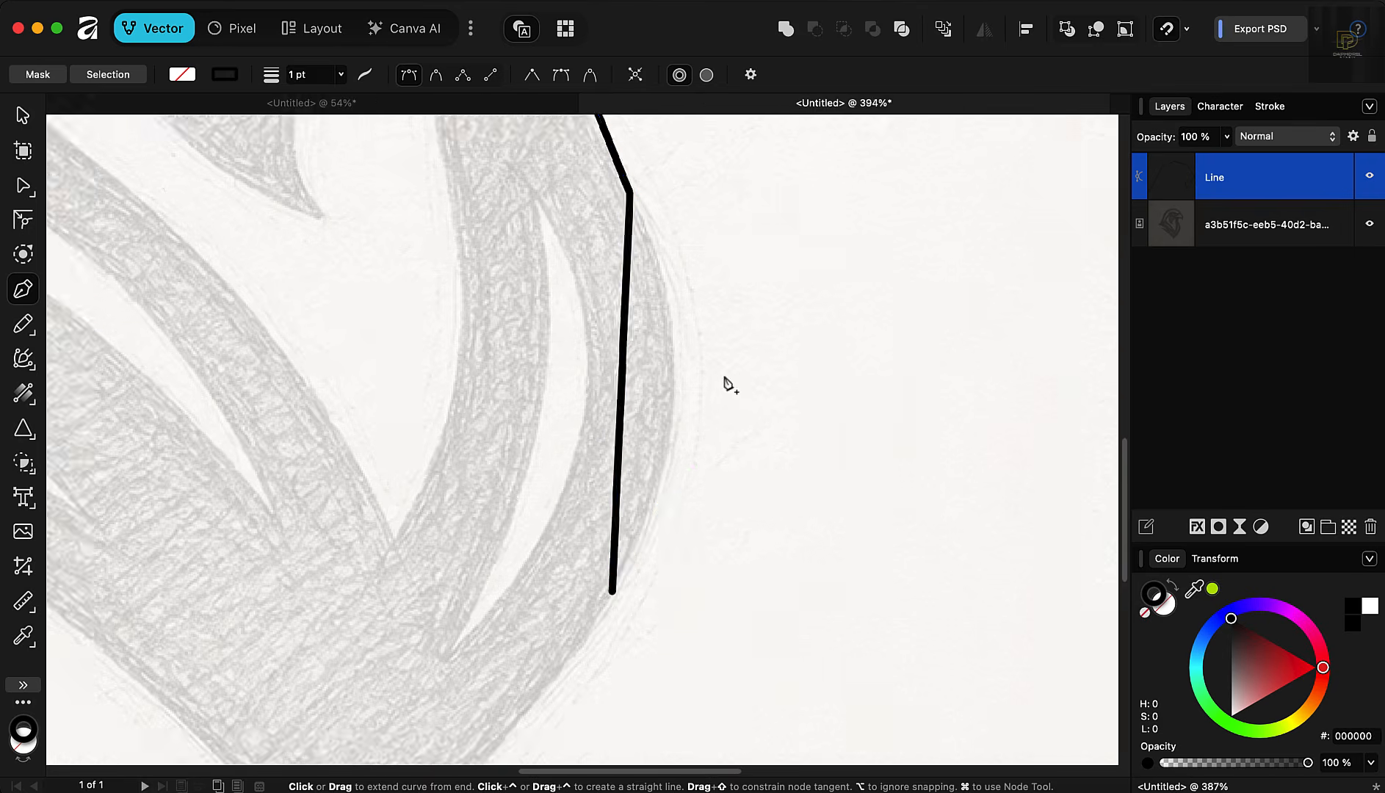
pyautogui.scroll(5, 592, 580)
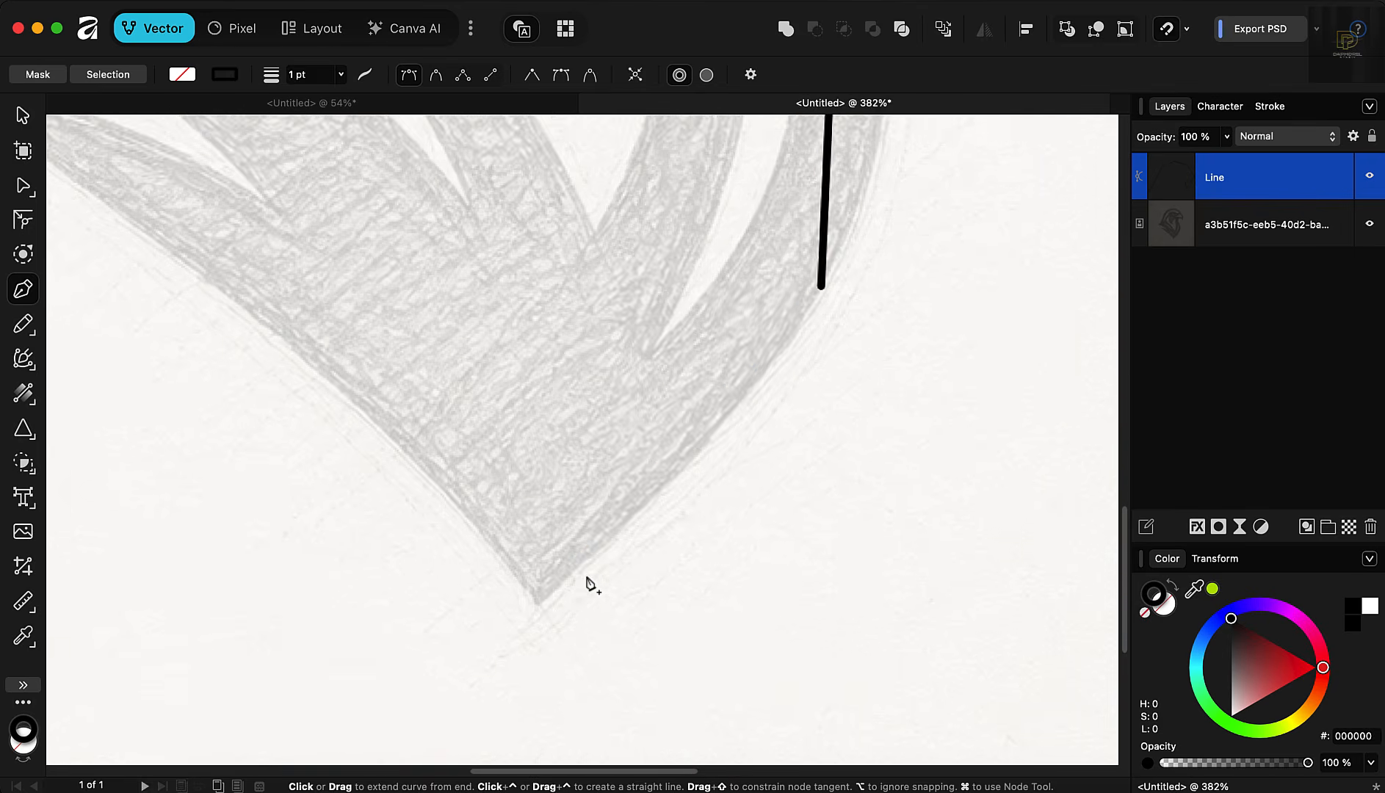
pyautogui.click(539, 607)
# Step: Extend the path with two straight segments up the neck's lower back edge to the tip of the small lower feather
pyautogui.scroll(-3, 539, 614)
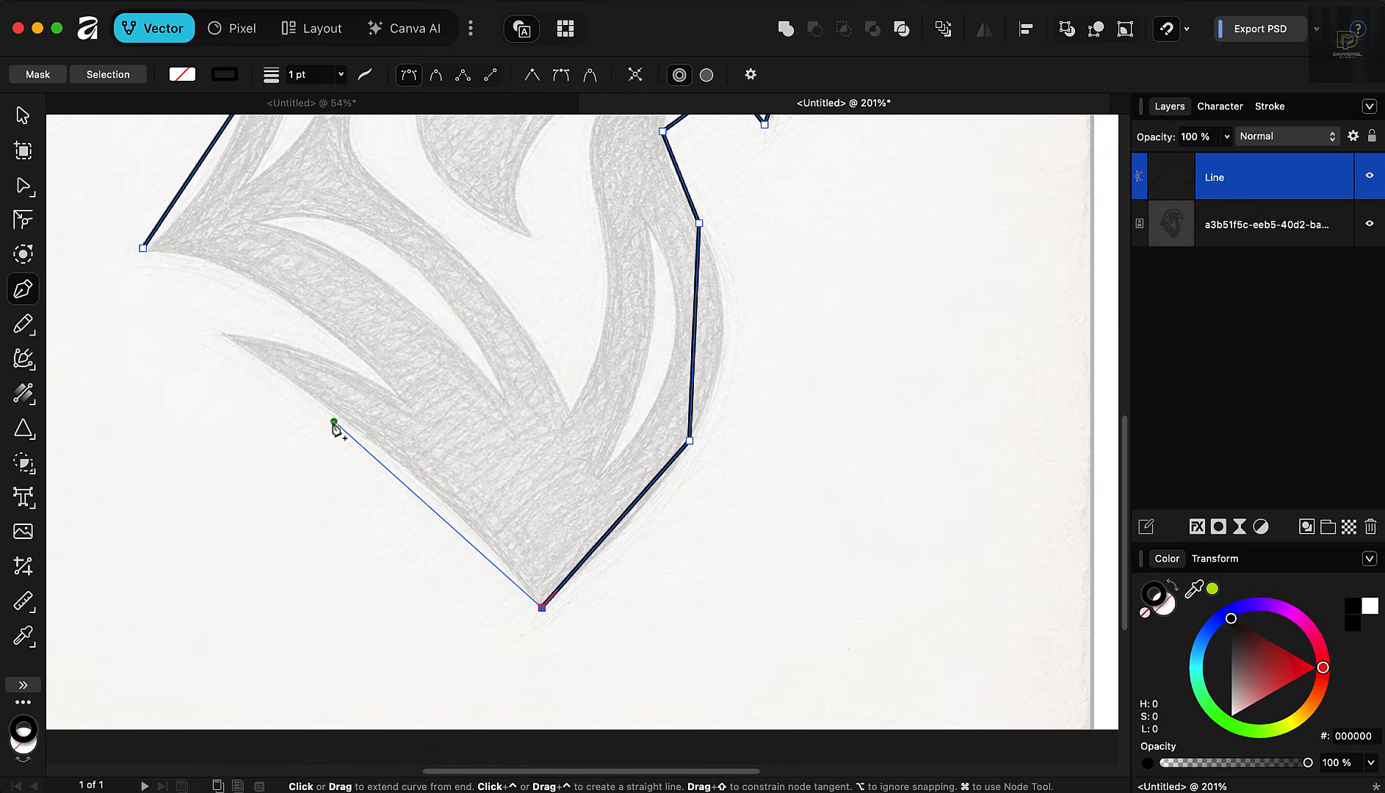
pyautogui.click(371, 442)
pyautogui.scroll(4, 202, 271)
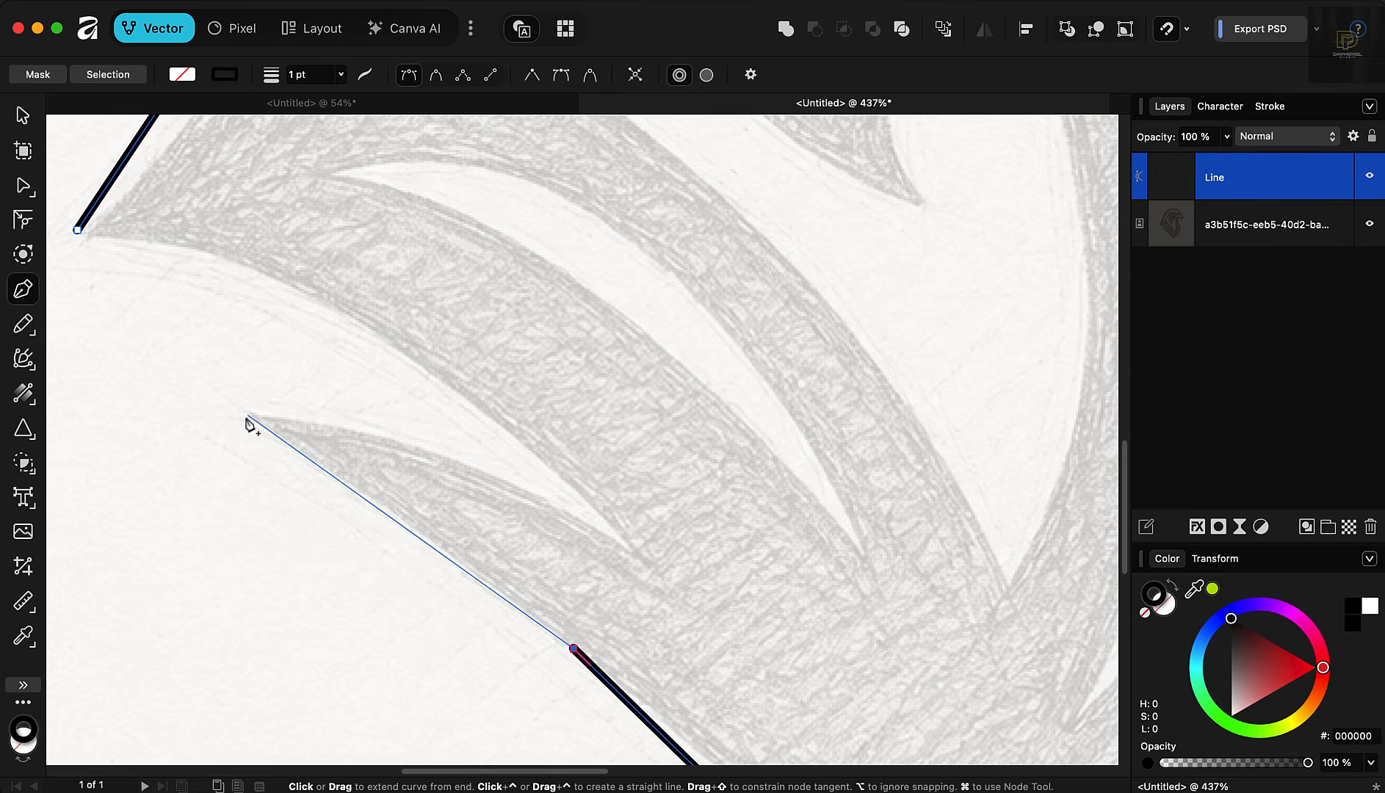
pyautogui.click(250, 418)
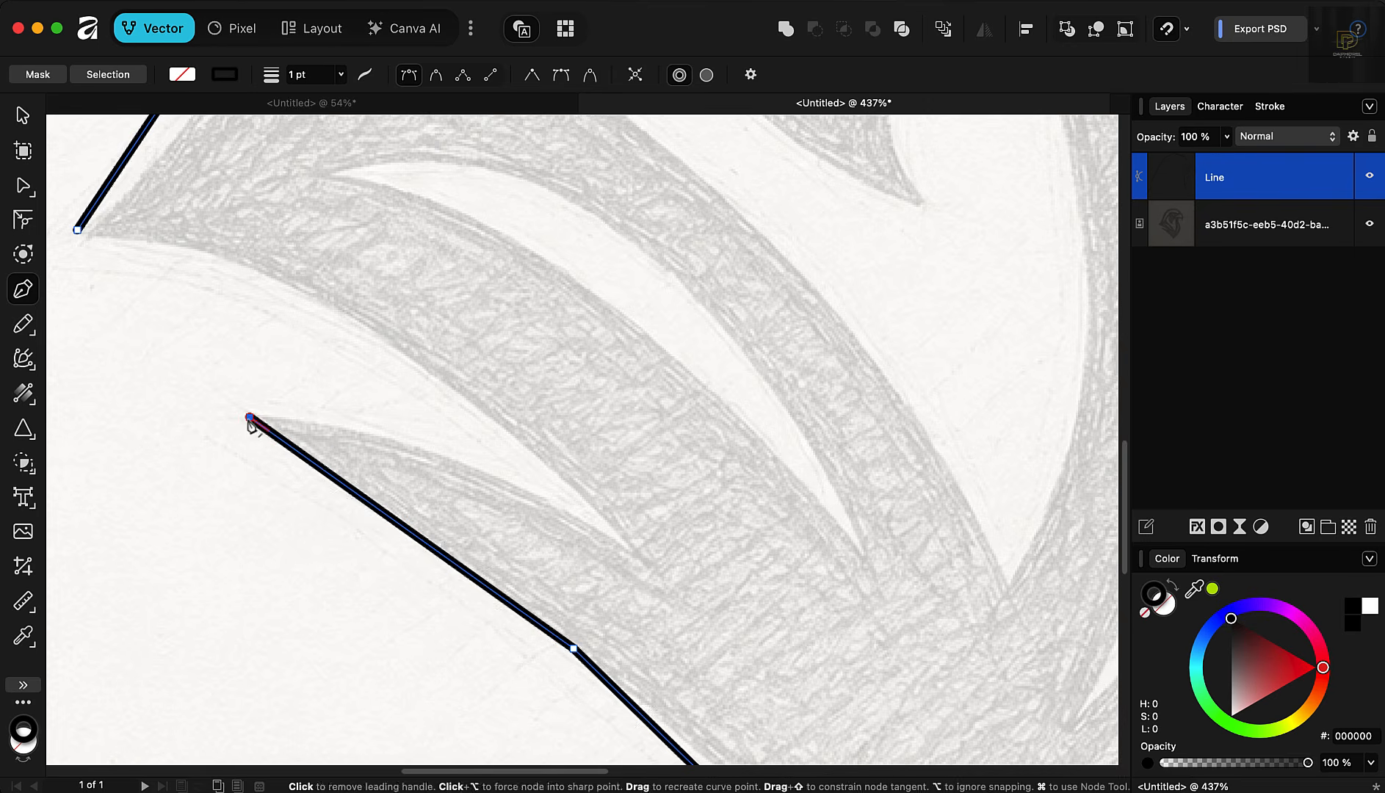
# Step: Add segments into the notch above the lower feather and back along the neck, closing the path at its starting point
pyautogui.click(645, 560)
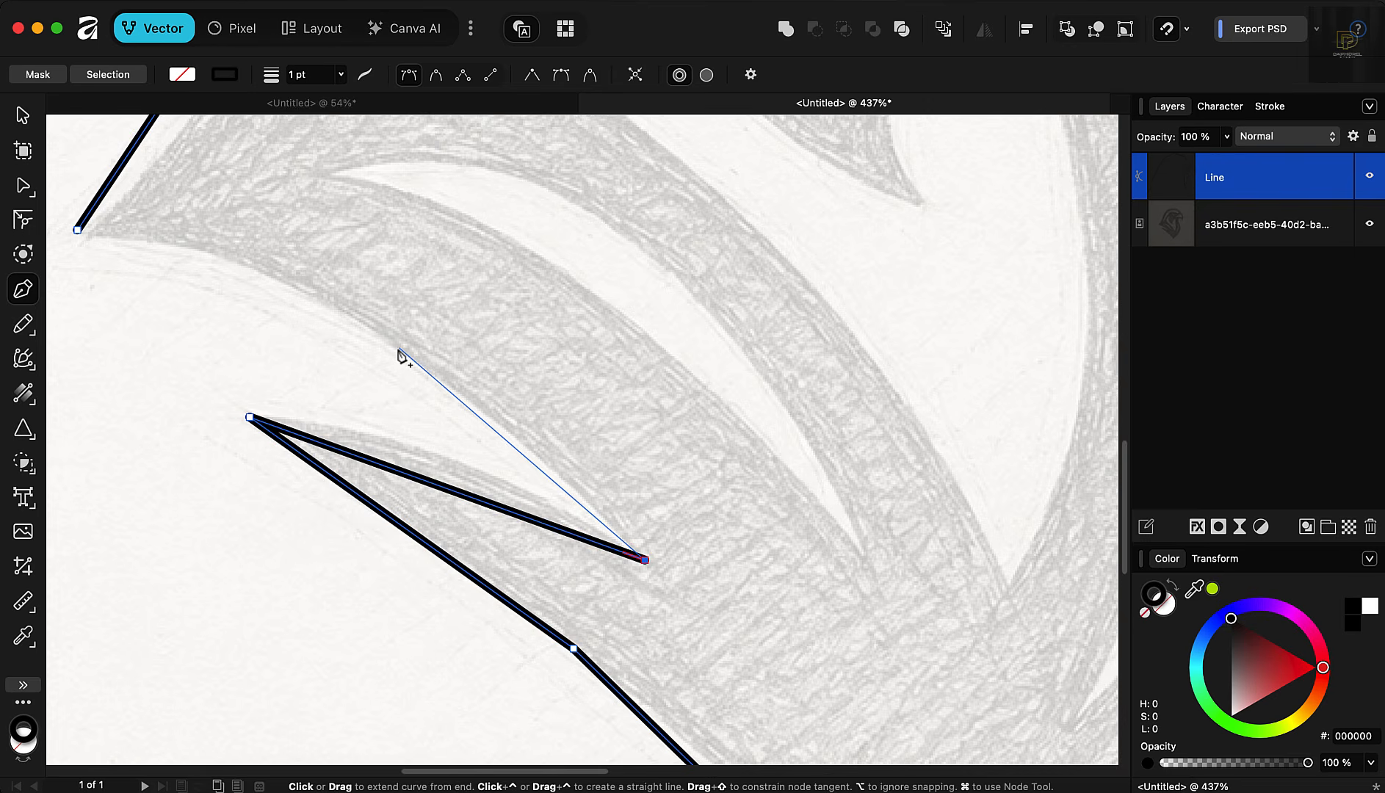
pyautogui.click(398, 349)
pyautogui.click(77, 230)
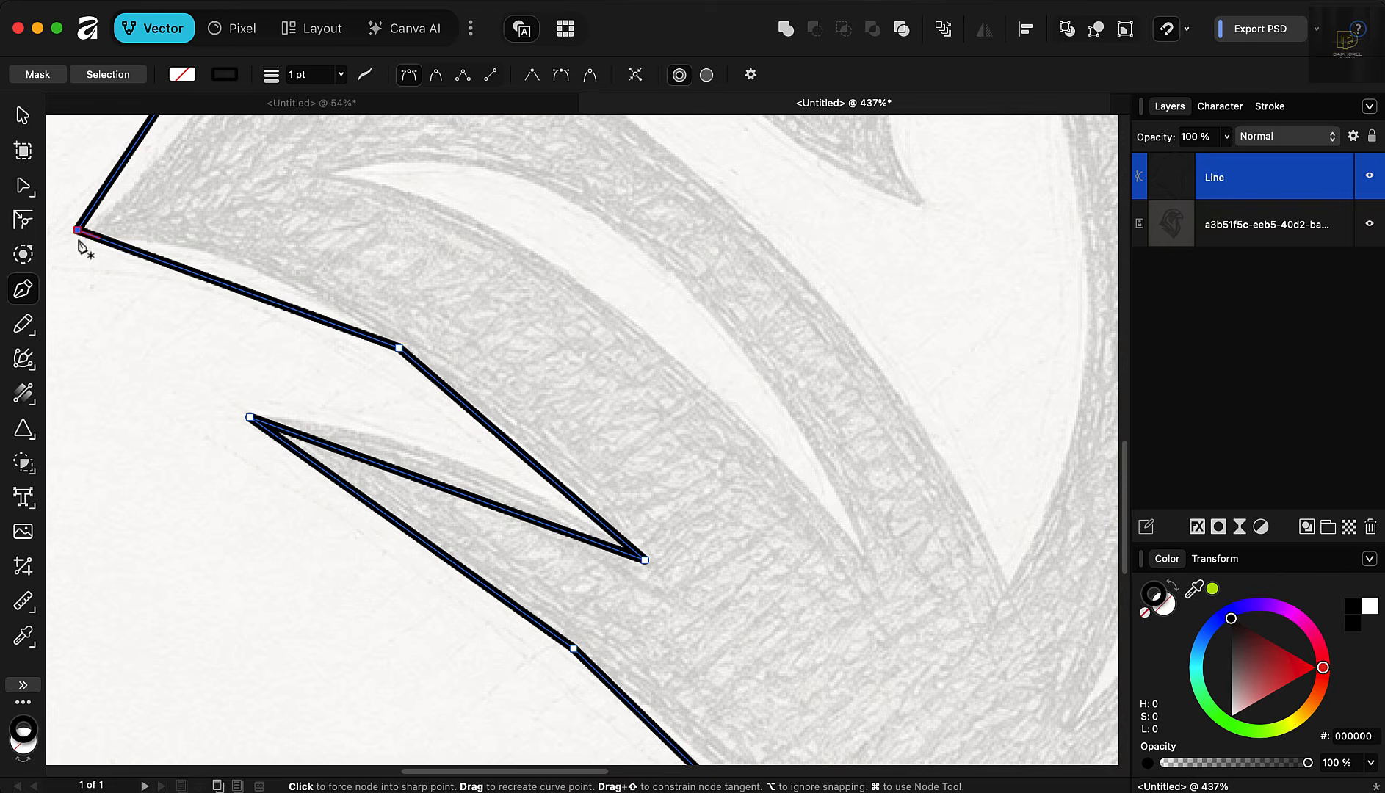
# Step: Check the closed straight-segment outline against the whole falcon sketch
pyautogui.scroll(-3, 558, 459)
pyautogui.scroll(-5, 547, 464)
pyautogui.scroll(3, 504, 396)
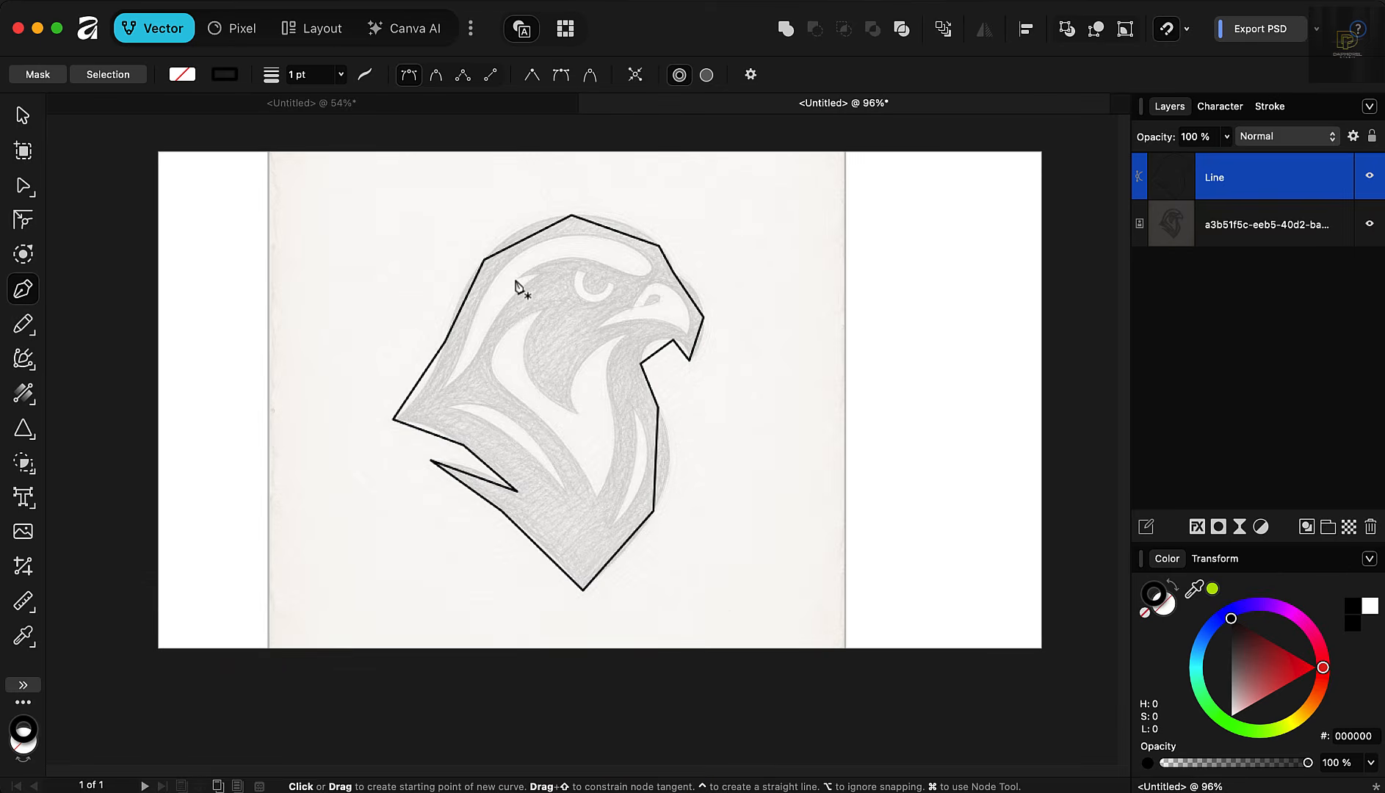
pyautogui.scroll(-3, 587, 341)
pyautogui.scroll(5, 589, 342)
pyautogui.scroll(-1, 503, 367)
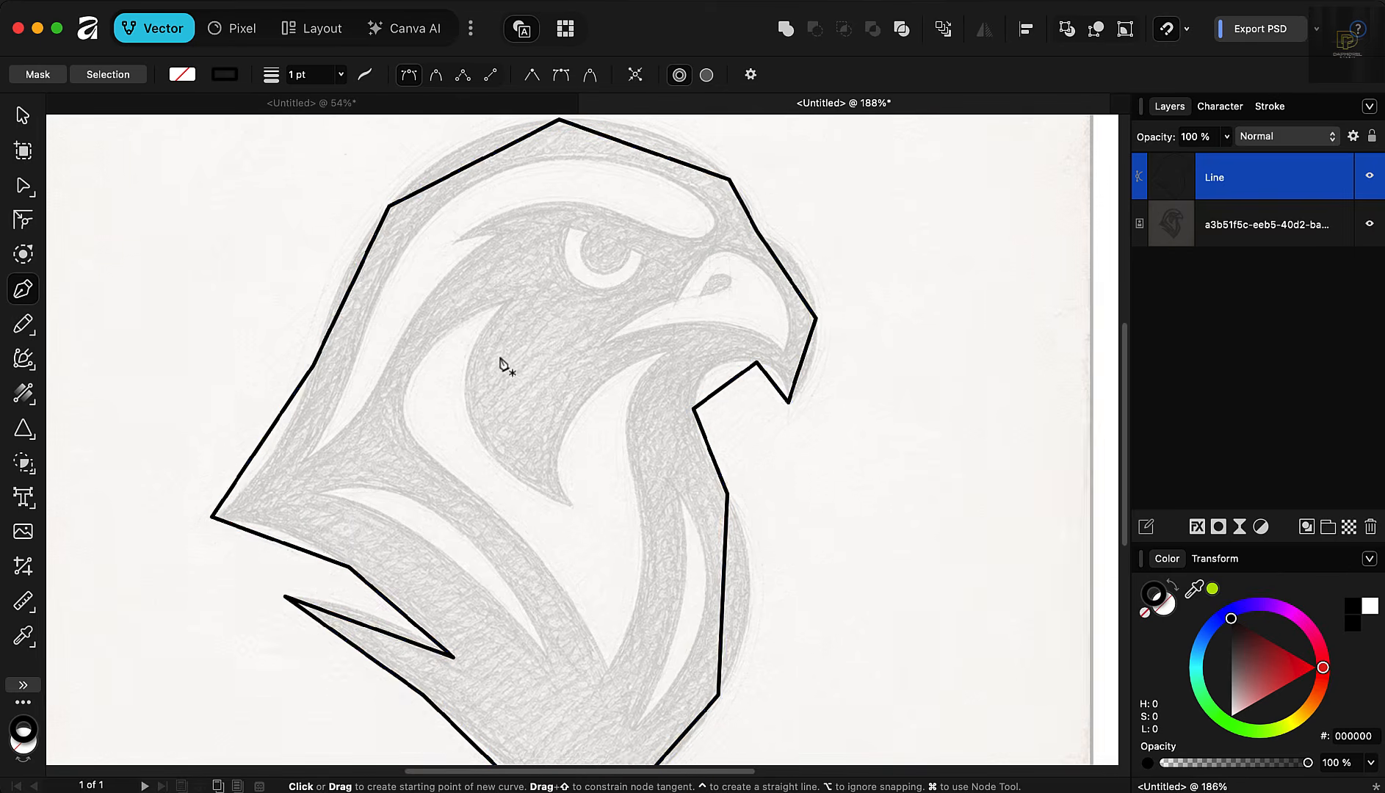
pyautogui.scroll(2, 485, 144)
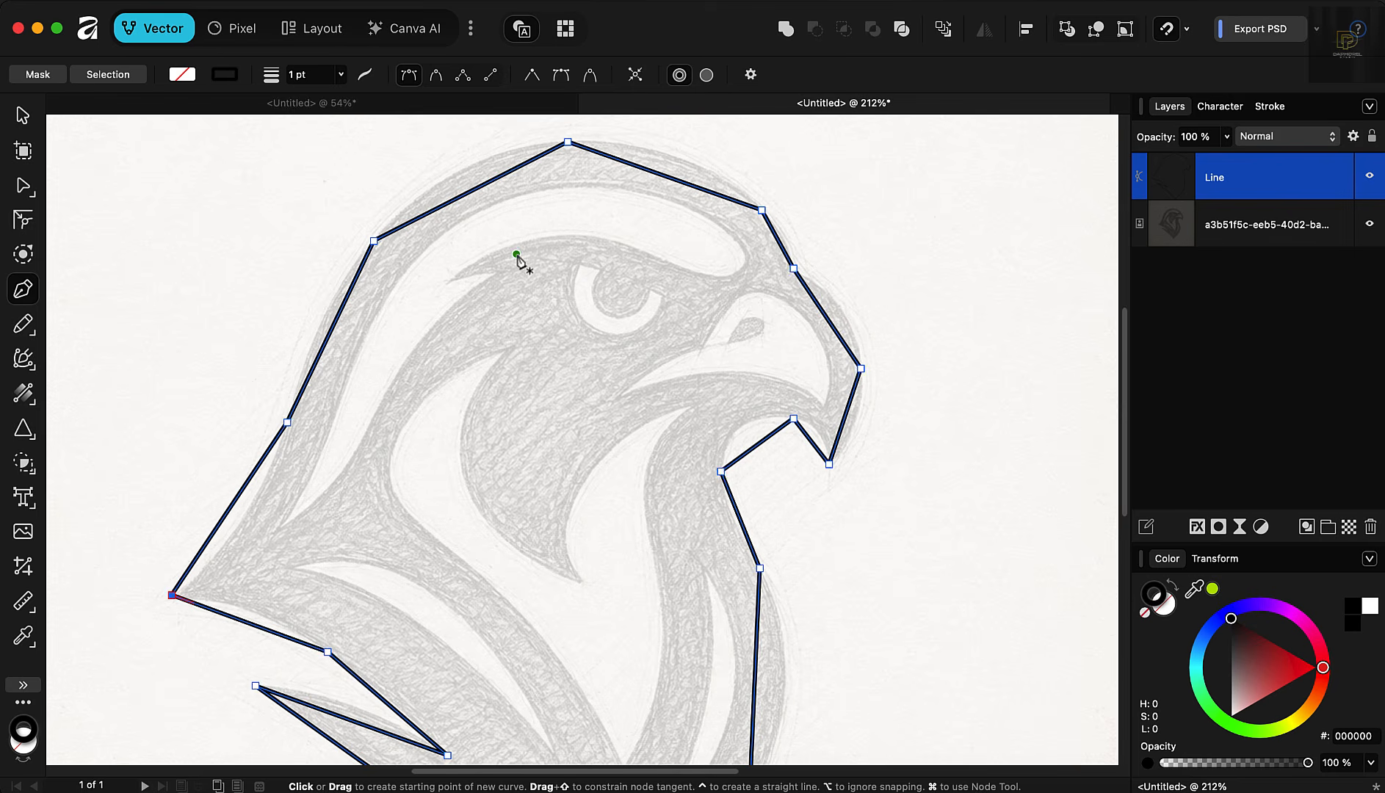
pyautogui.scroll(-2, 507, 272)
pyautogui.scroll(2, 441, 228)
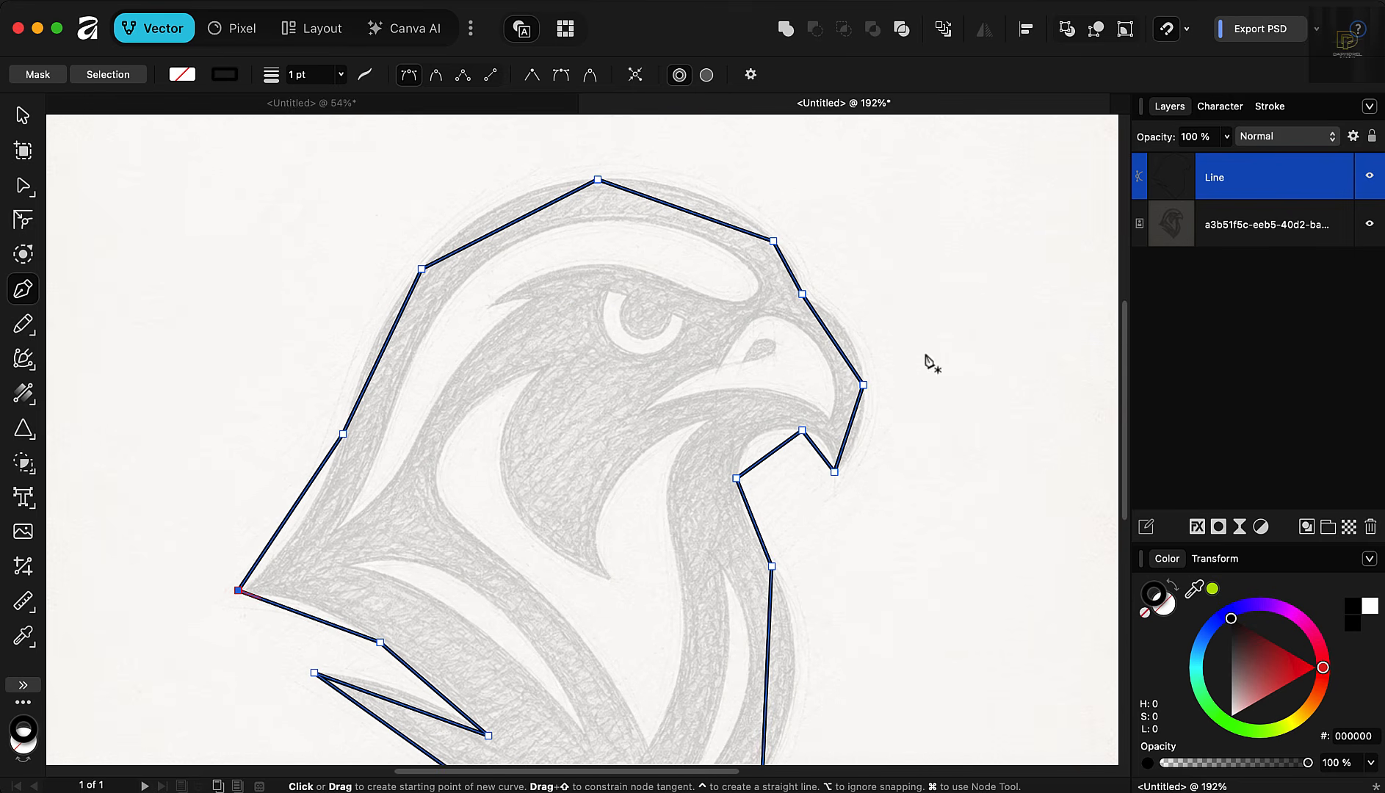
# Step: With the Node tool, bend the segment rising from the neck's back tip inward to follow the sketched edge
pyautogui.click(23, 186)
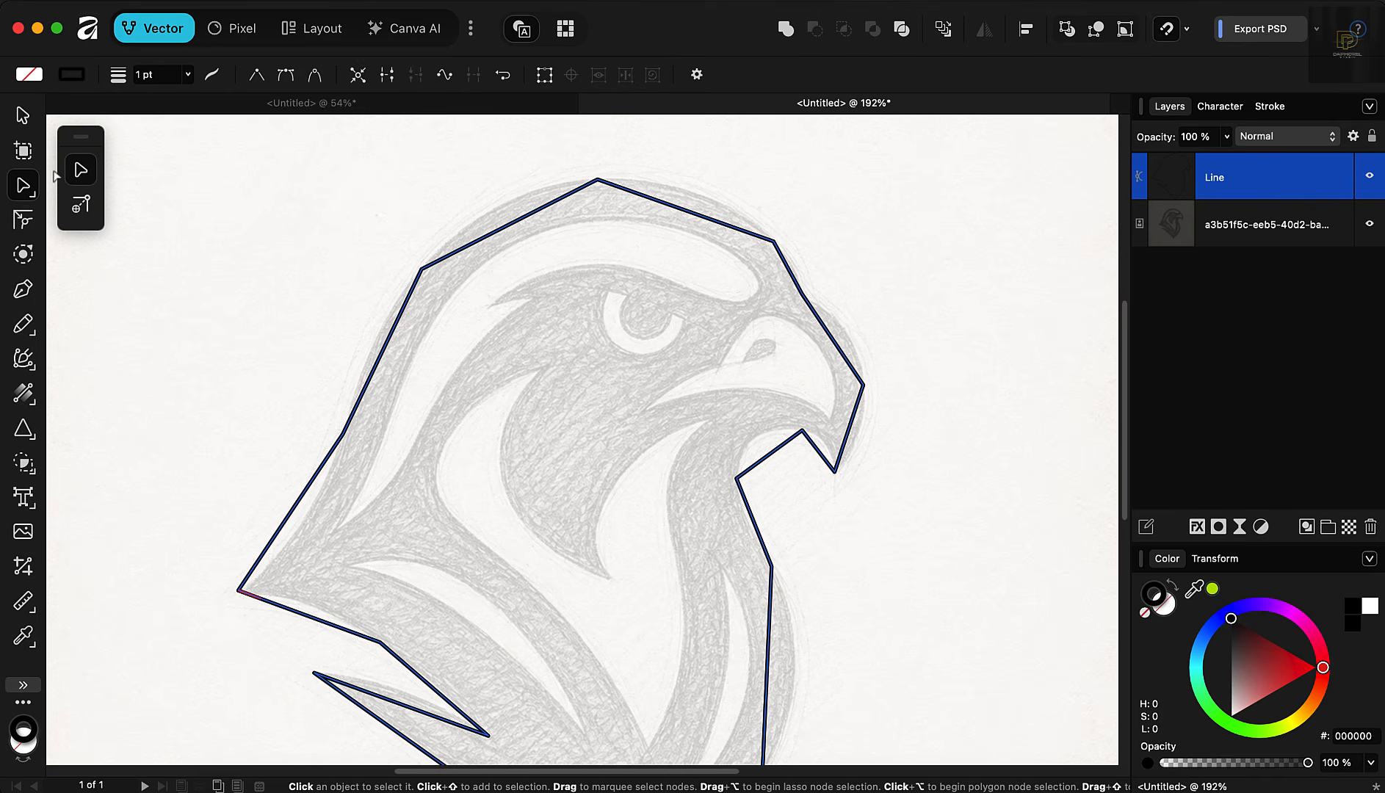
pyautogui.scroll(2, 572, 193)
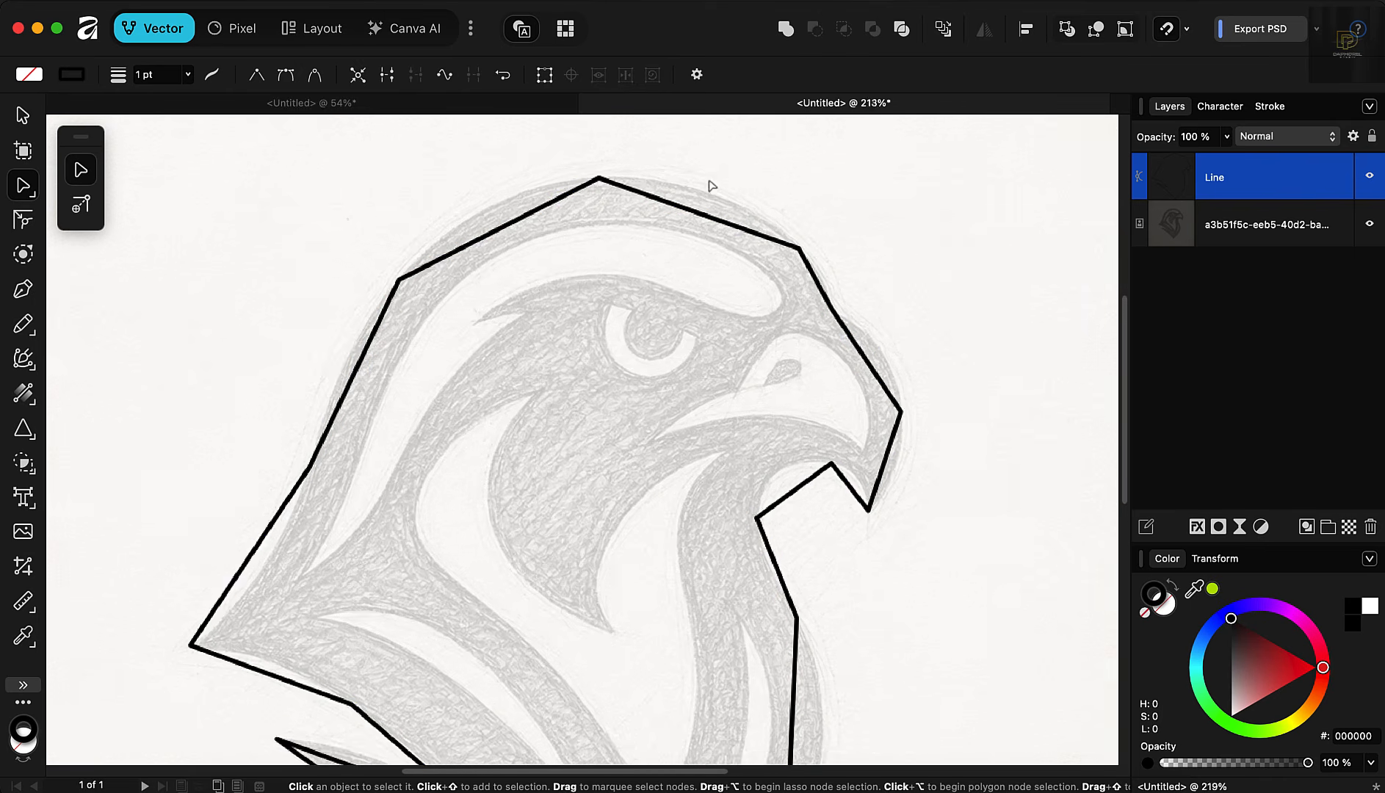
pyautogui.scroll(-3, 851, 207)
pyautogui.scroll(6, 510, 396)
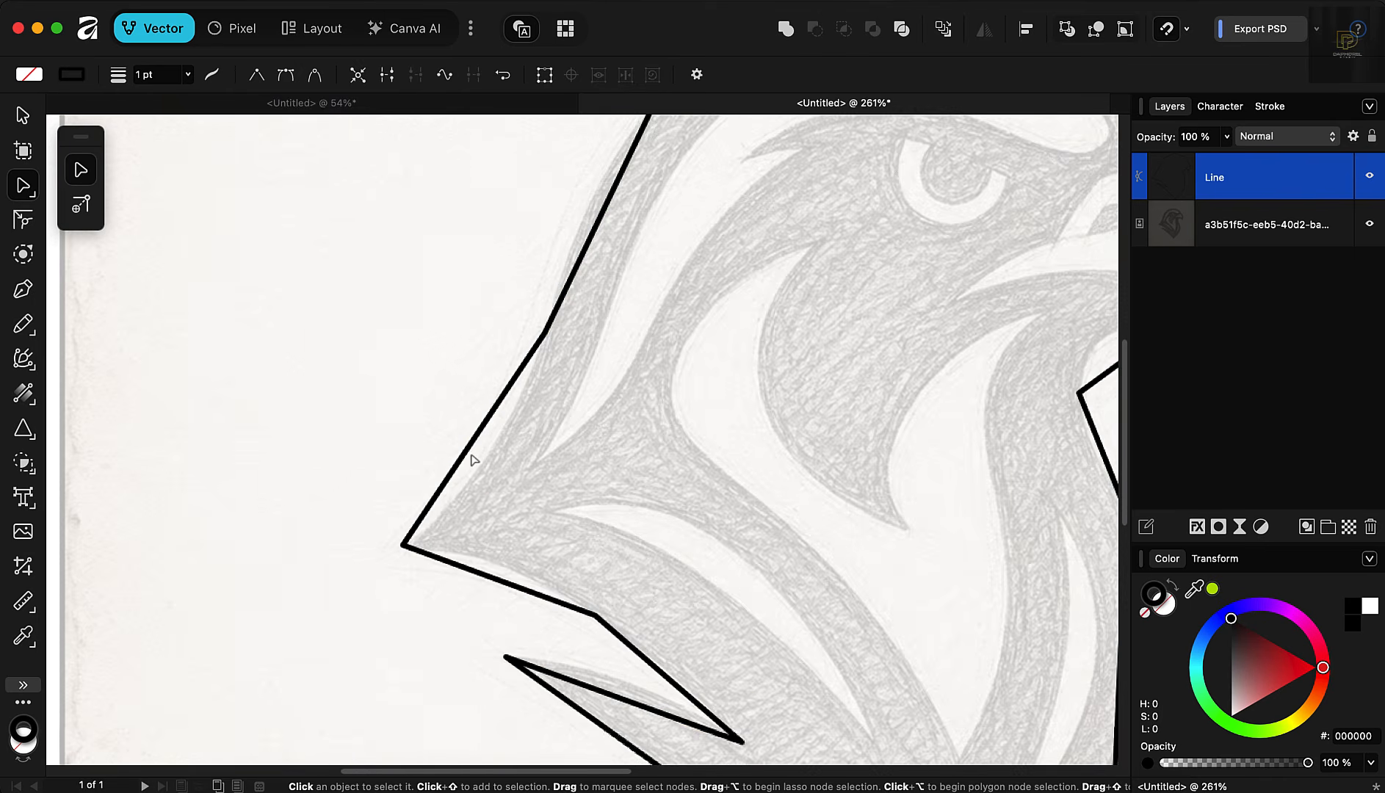
pyautogui.moveTo(457, 461); pyautogui.dragTo(487, 481)
# Step: Bend the two segments from the back of the head to the crown outward to match the sketch's rounded contour
pyautogui.scroll(-1, 393, 484)
pyautogui.scroll(-5, 393, 484)
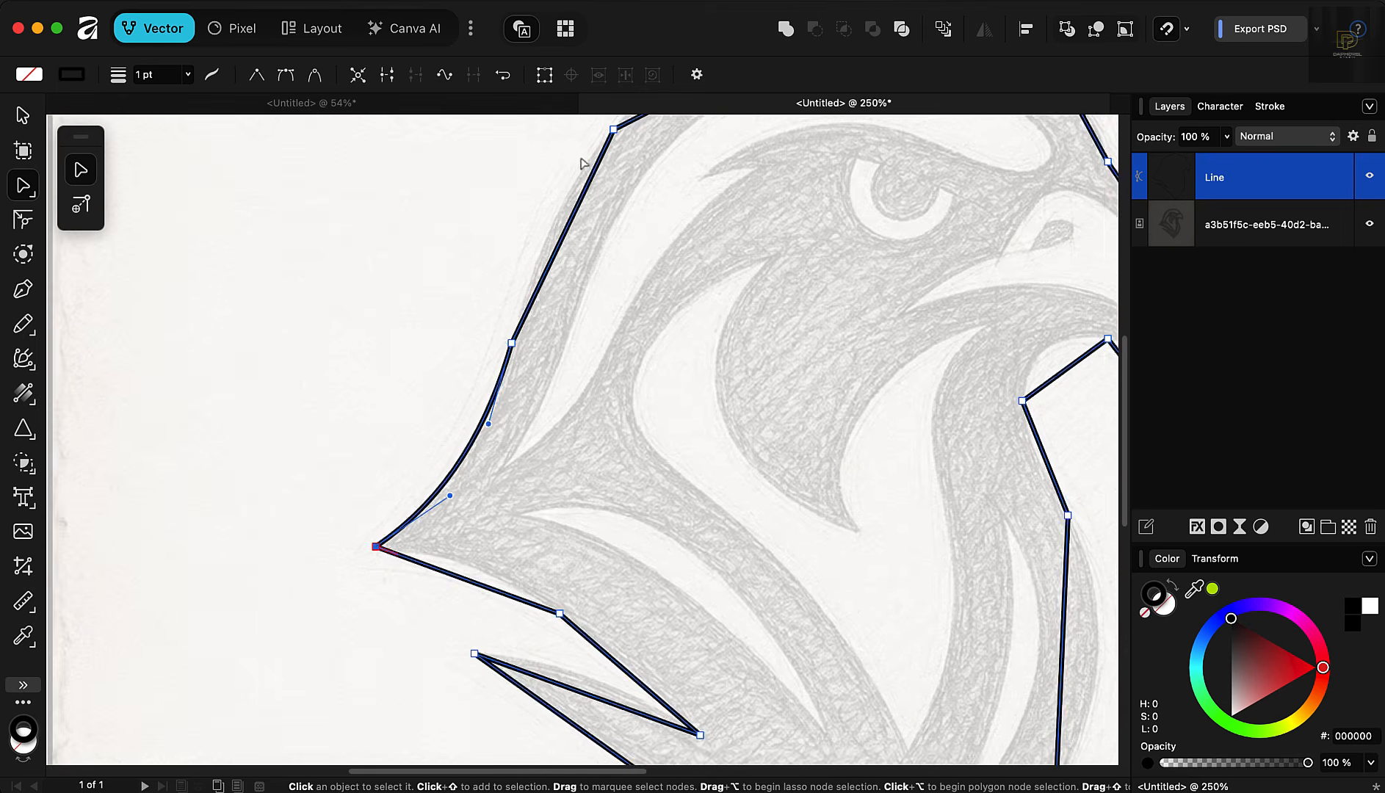
pyautogui.scroll(5, 452, 433)
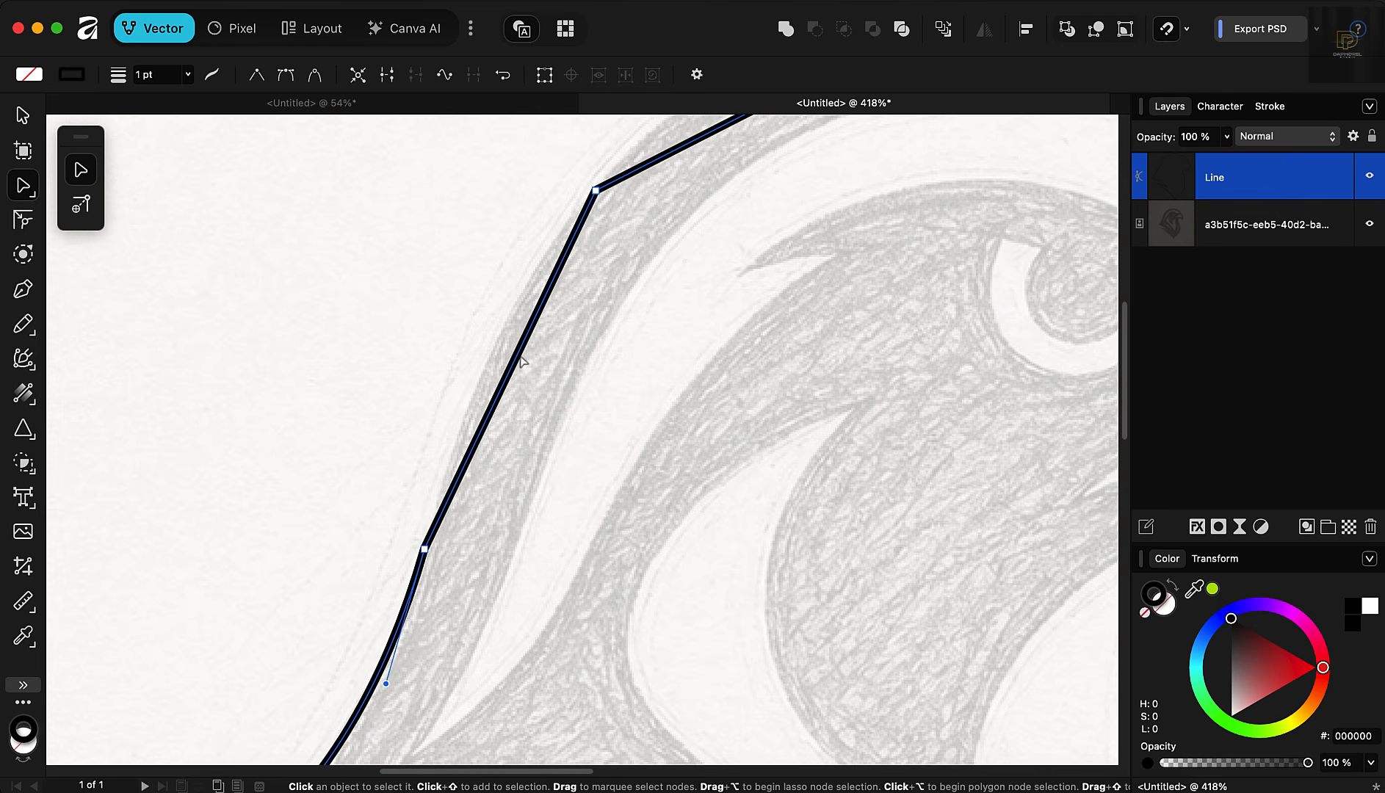
pyautogui.moveTo(519, 357); pyautogui.dragTo(518, 357)
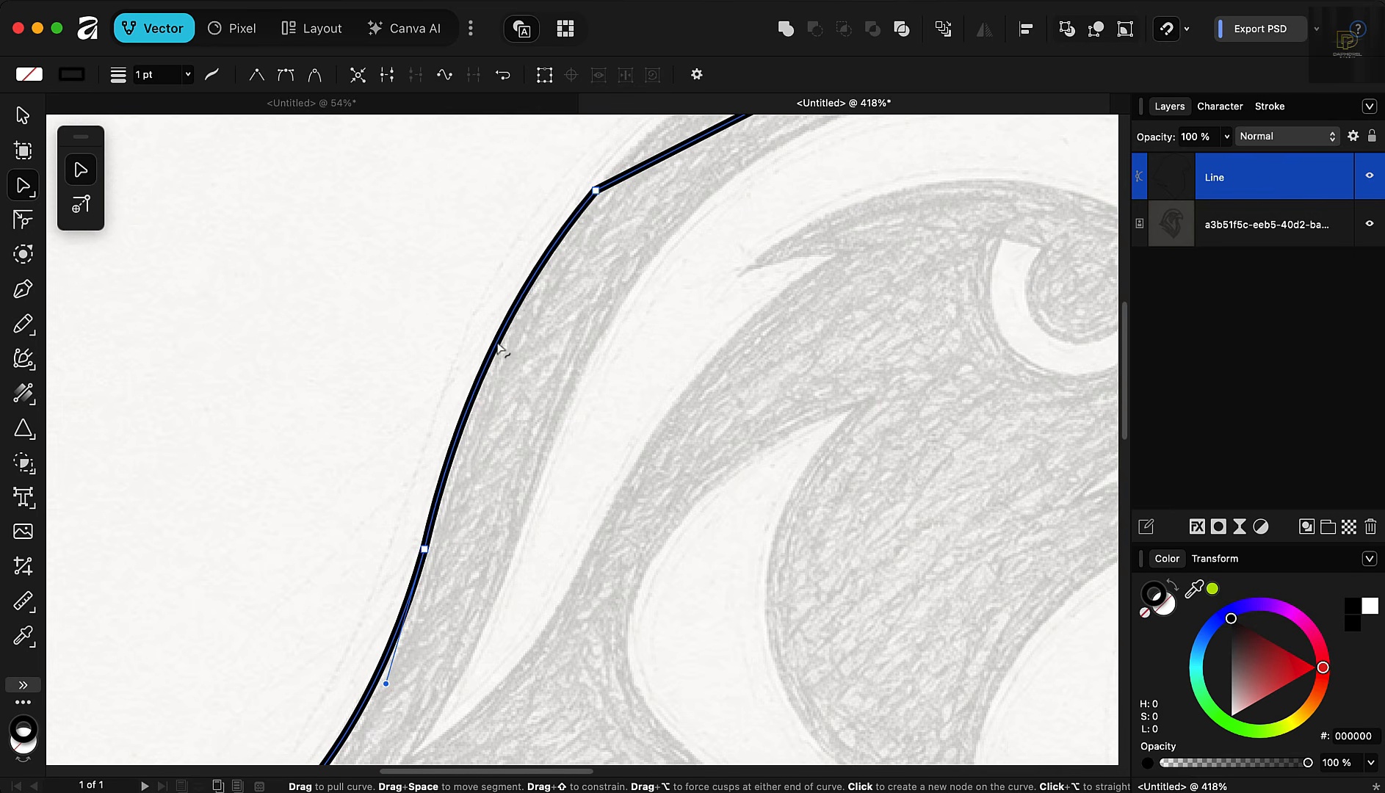
pyautogui.scroll(-3, 442, 439)
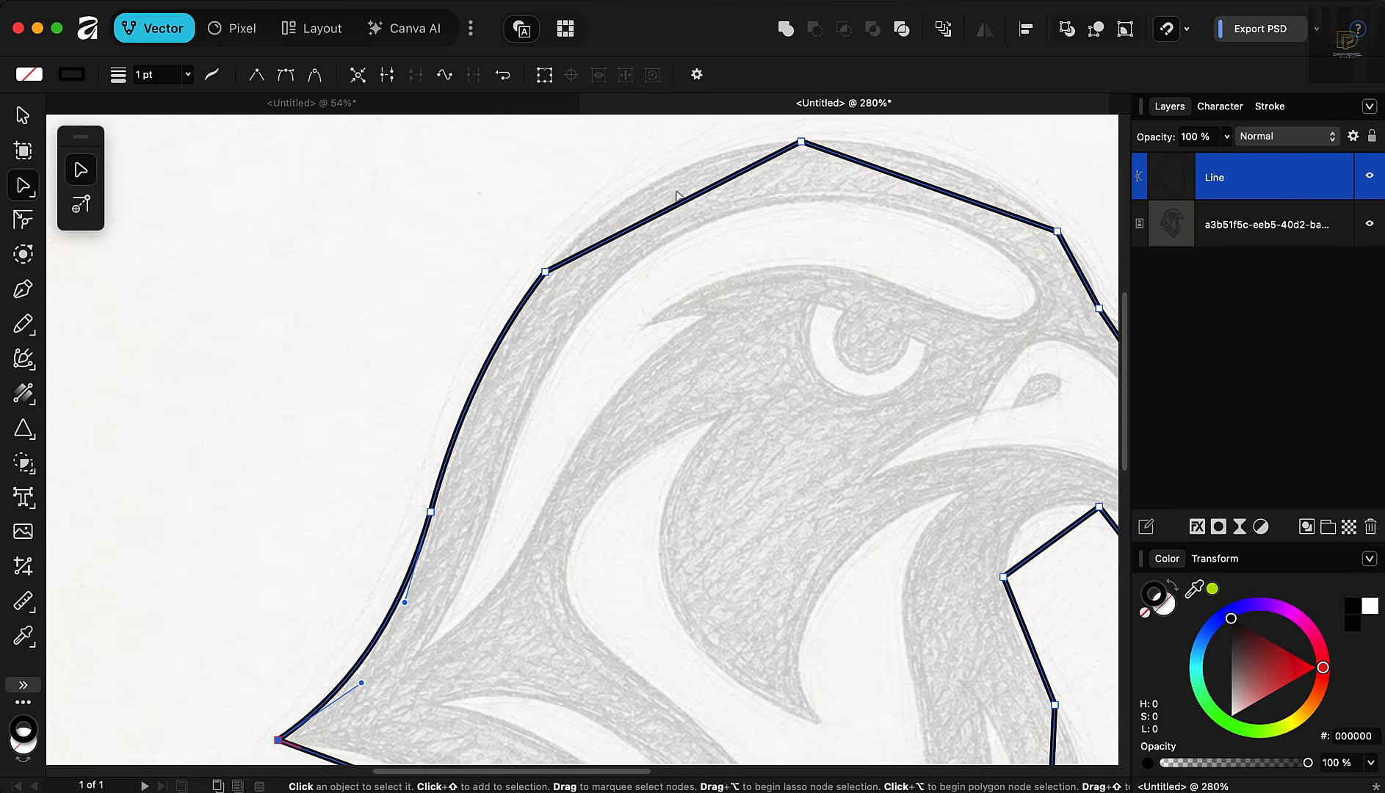
pyautogui.scroll(3, 676, 195)
pyautogui.scroll(-1, 678, 226)
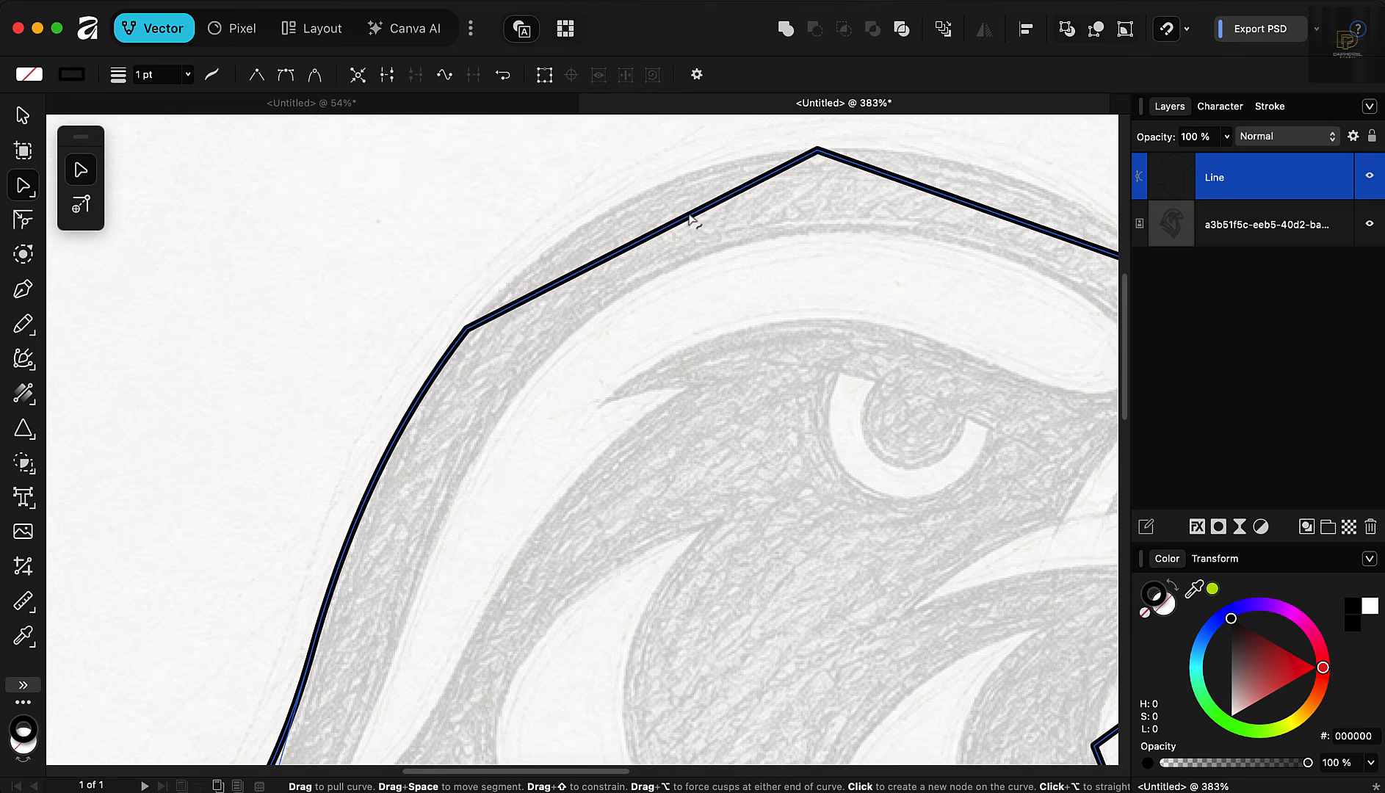
pyautogui.moveTo(691, 218); pyautogui.dragTo(673, 186)
# Step: Bend the segment from the crown to the forehead outward along the top of the sketched head
pyautogui.scroll(-3, 418, 304)
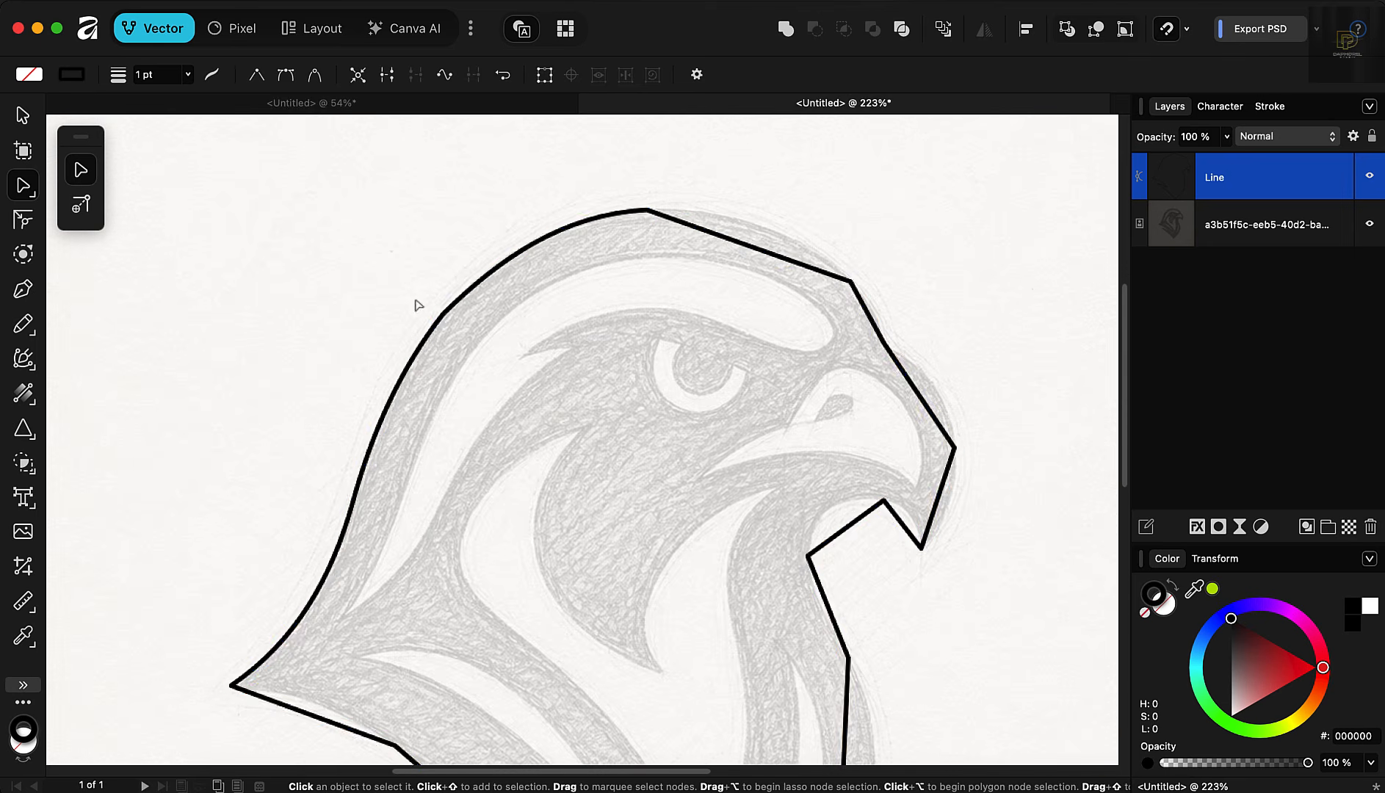
pyautogui.scroll(2, 788, 217)
pyautogui.scroll(1, 701, 275)
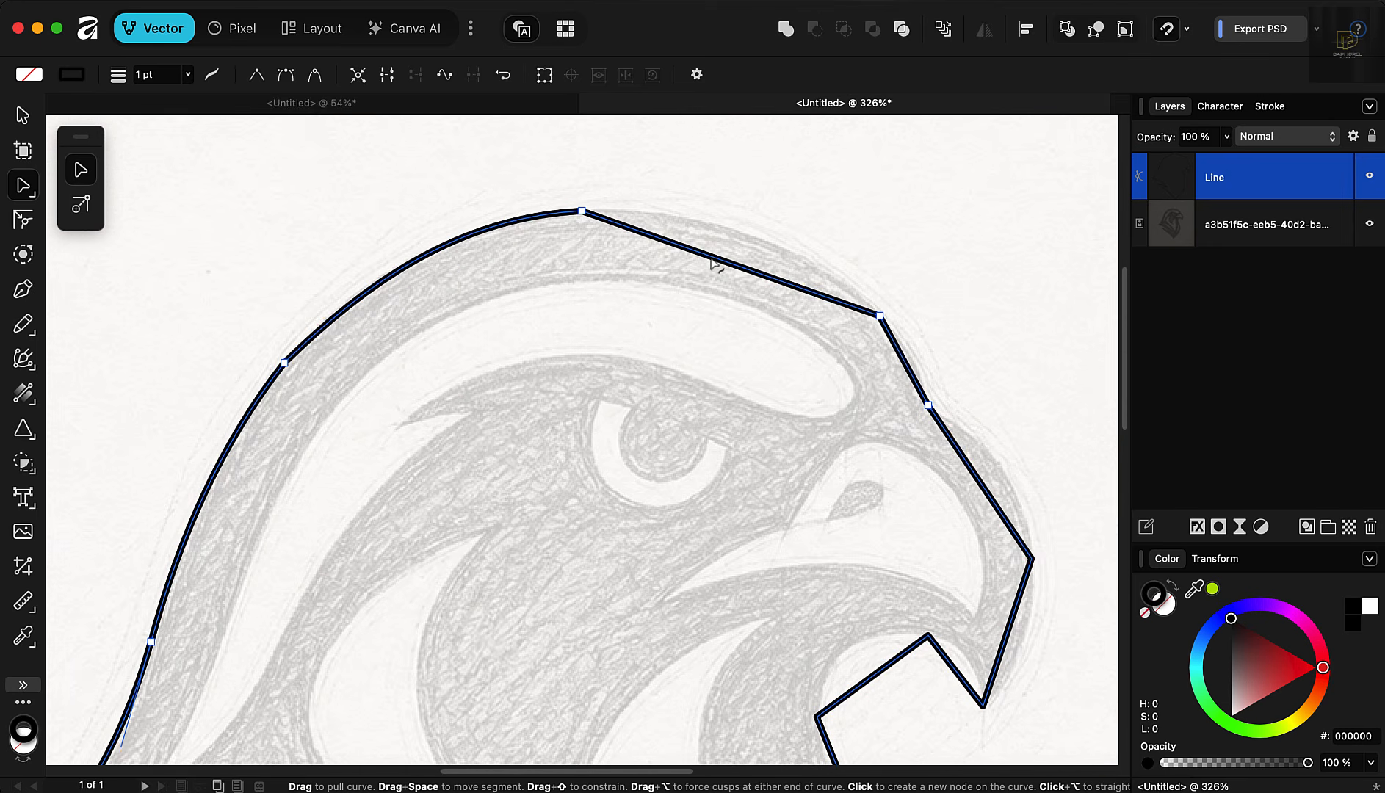
pyautogui.moveTo(711, 262); pyautogui.dragTo(728, 240)
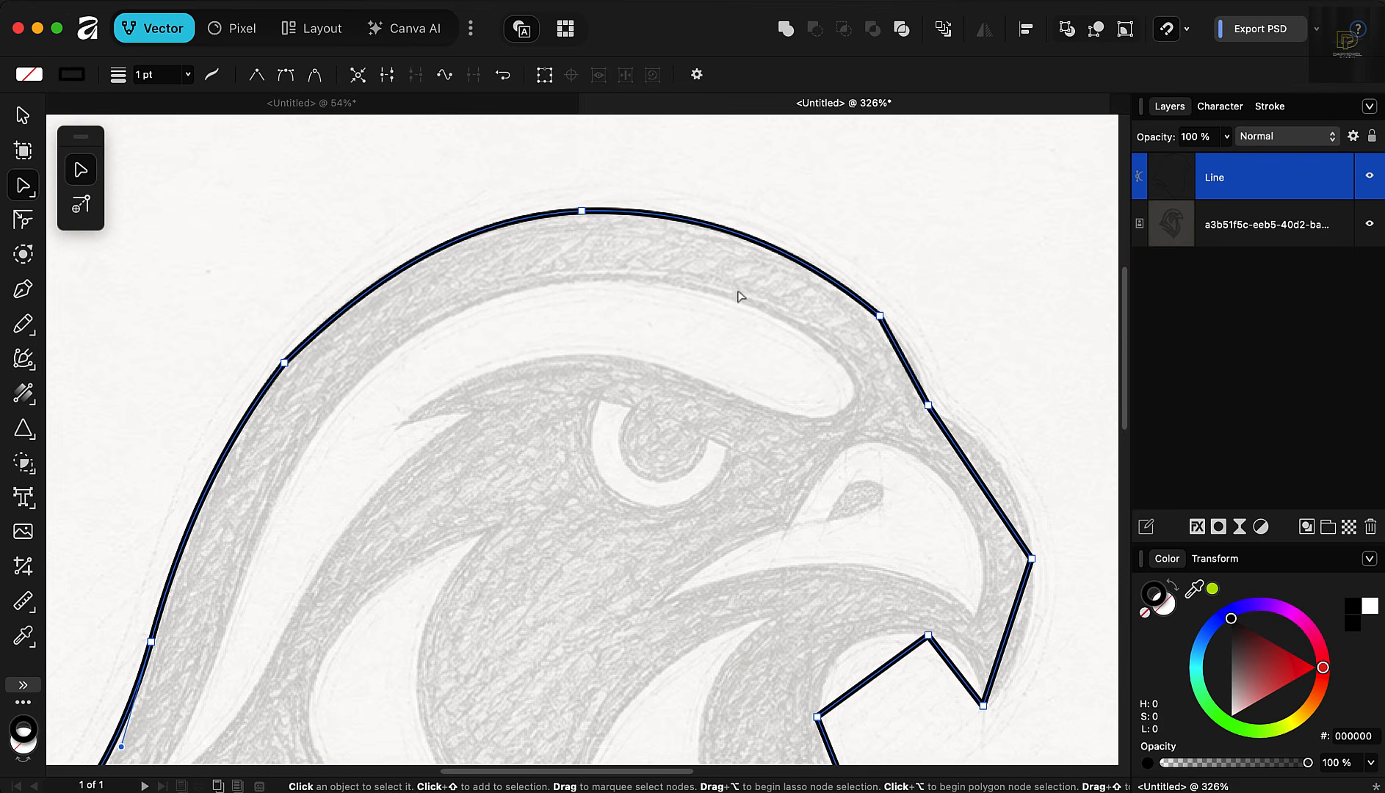
# Step: Bend the short forehead segment and the upper beak segment outward to follow the sketched contour
pyautogui.scroll(-3, 740, 296)
pyautogui.scroll(5, 830, 294)
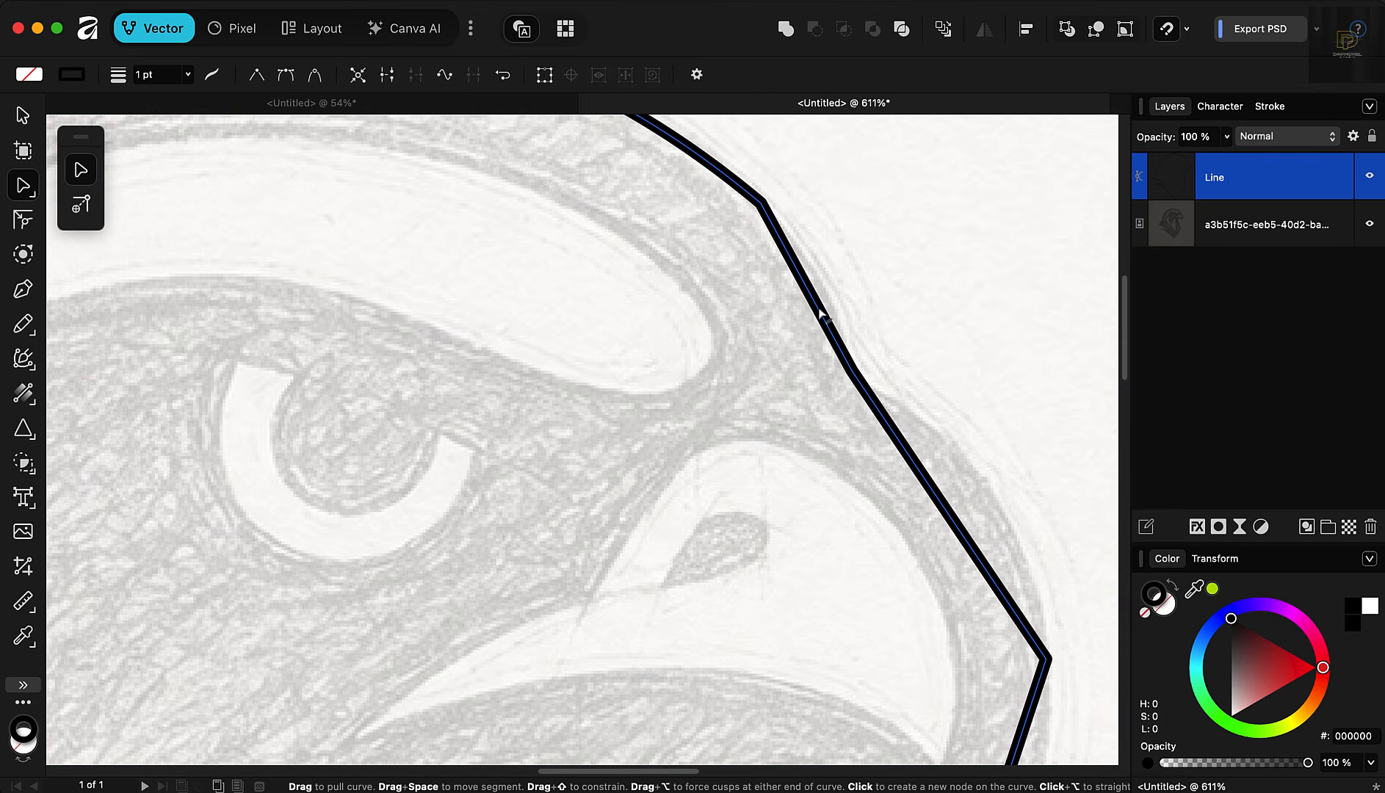
pyautogui.moveTo(821, 313); pyautogui.dragTo(832, 309)
pyautogui.scroll(-3, 897, 478)
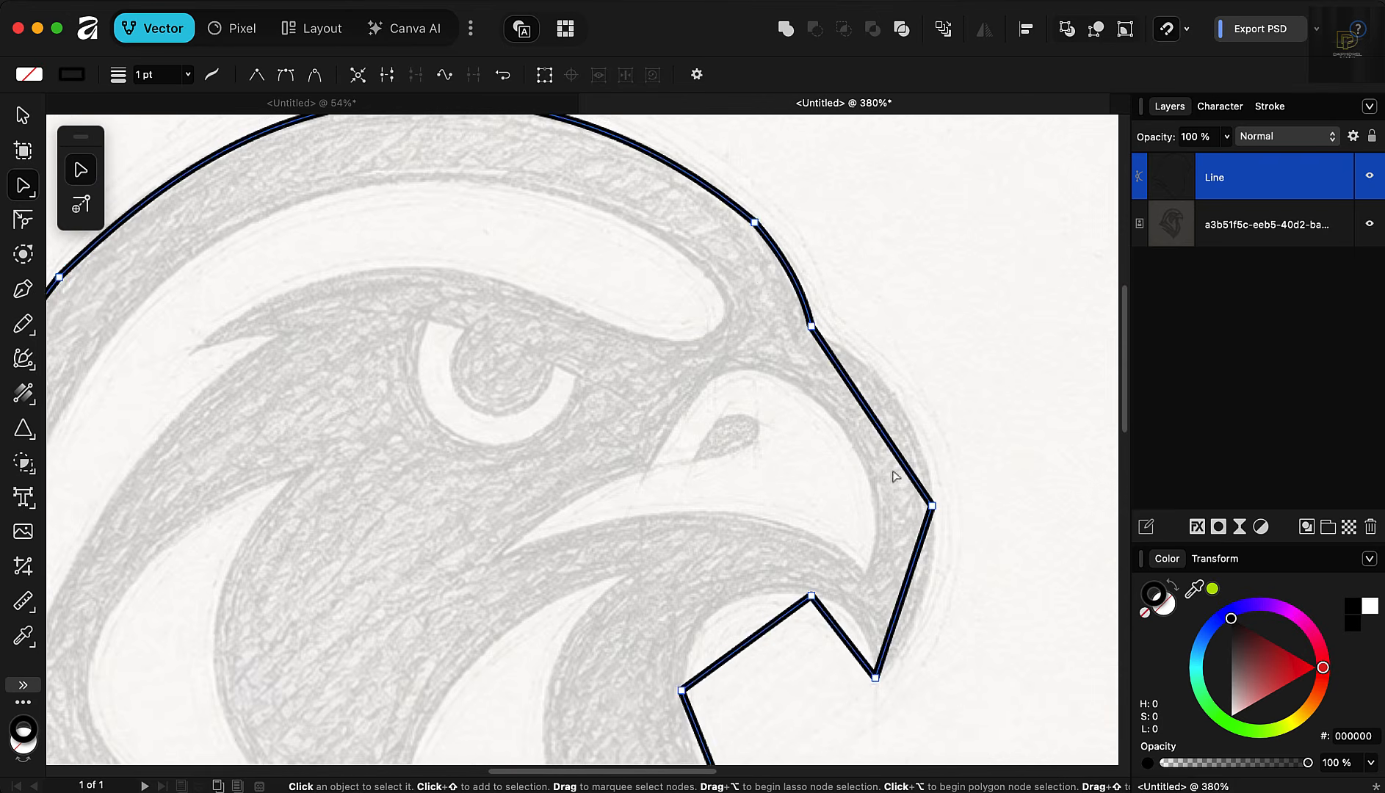
pyautogui.scroll(5, 889, 448)
pyautogui.moveTo(886, 427); pyautogui.dragTo(909, 402)
# Step: Bend the beak's front segment outward so it curves down to the beak tip as sketched
pyautogui.scroll(-3, 918, 477)
pyautogui.scroll(4, 900, 510)
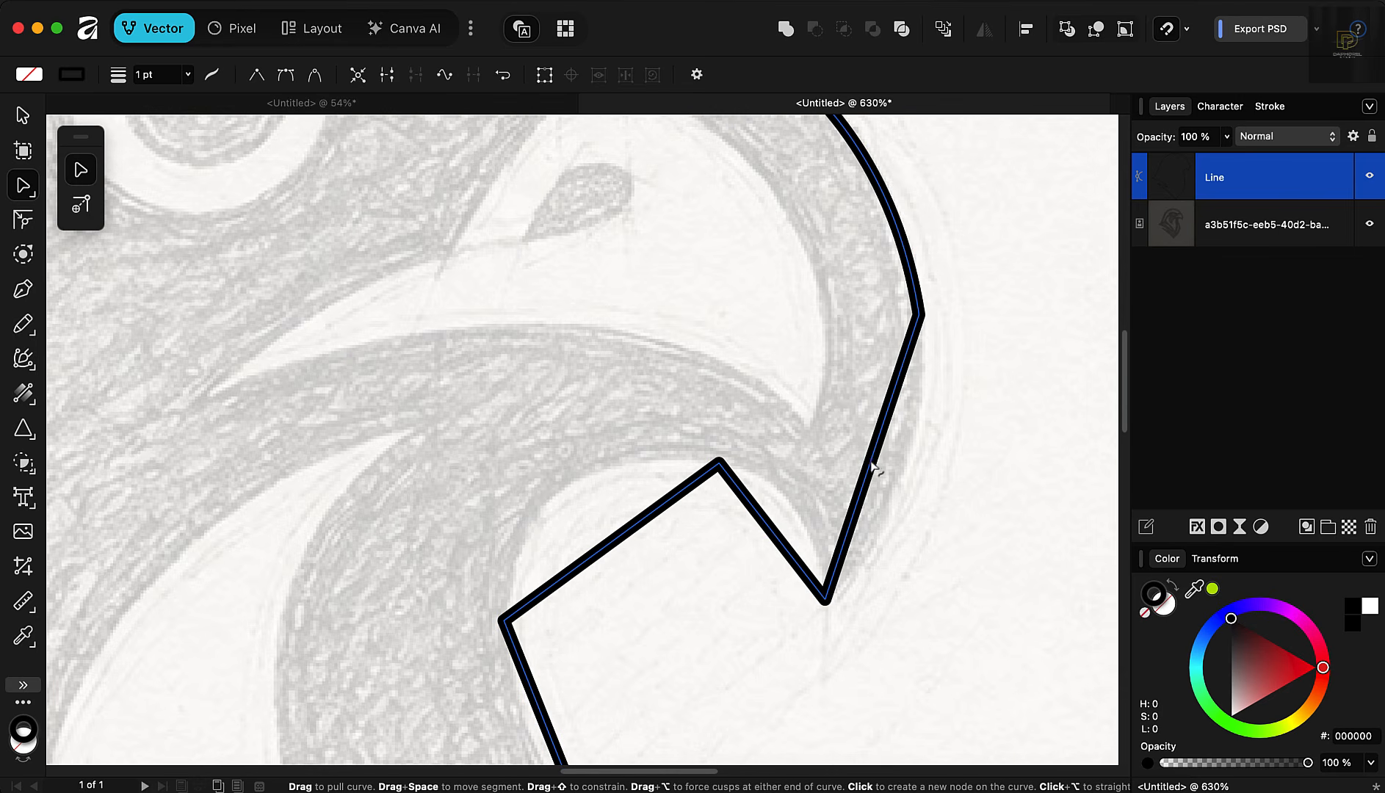
pyautogui.moveTo(873, 464); pyautogui.dragTo(891, 491)
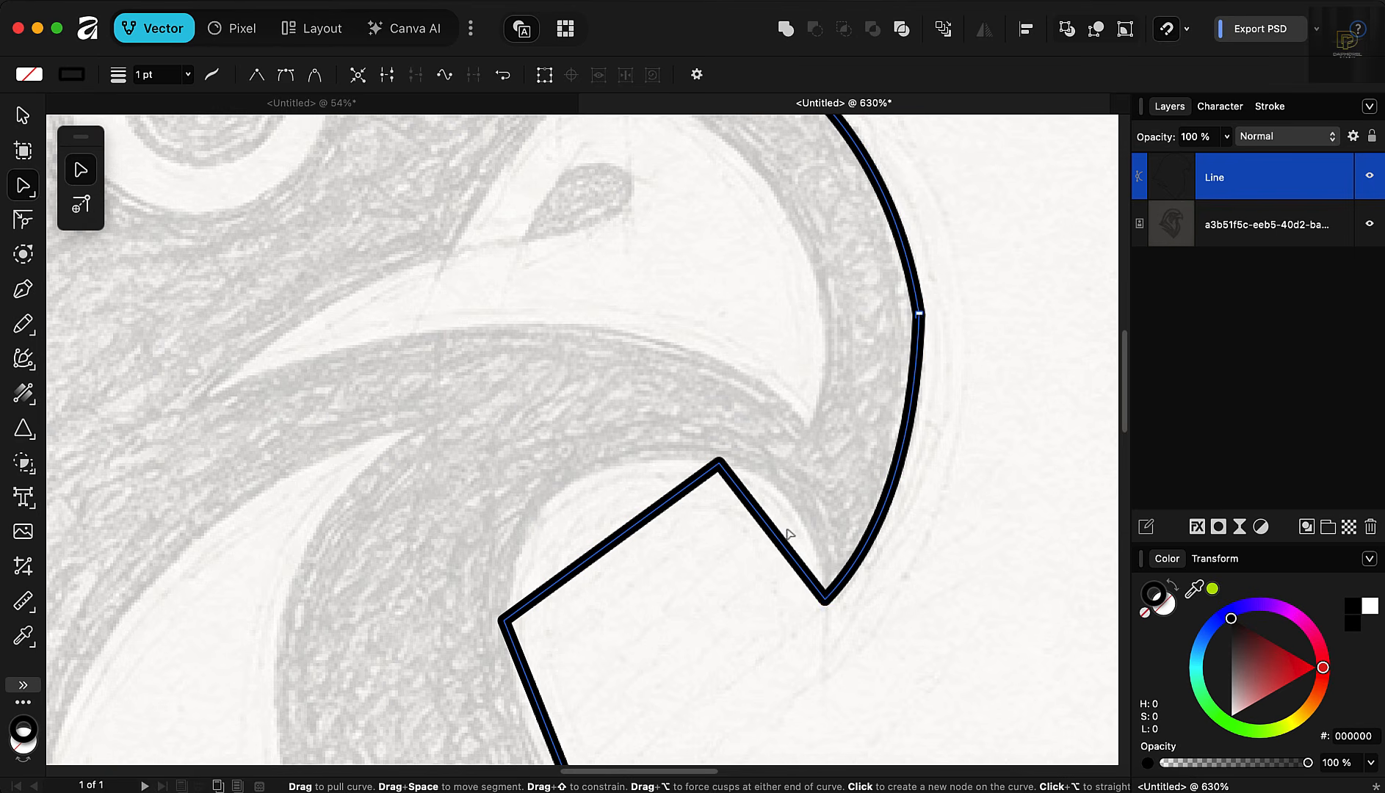
# Step: Bend the two segments beneath the beak into a rounded hollow from the beak tip to the throat
pyautogui.scroll(1, 767, 529)
pyautogui.moveTo(767, 526); pyautogui.dragTo(789, 505)
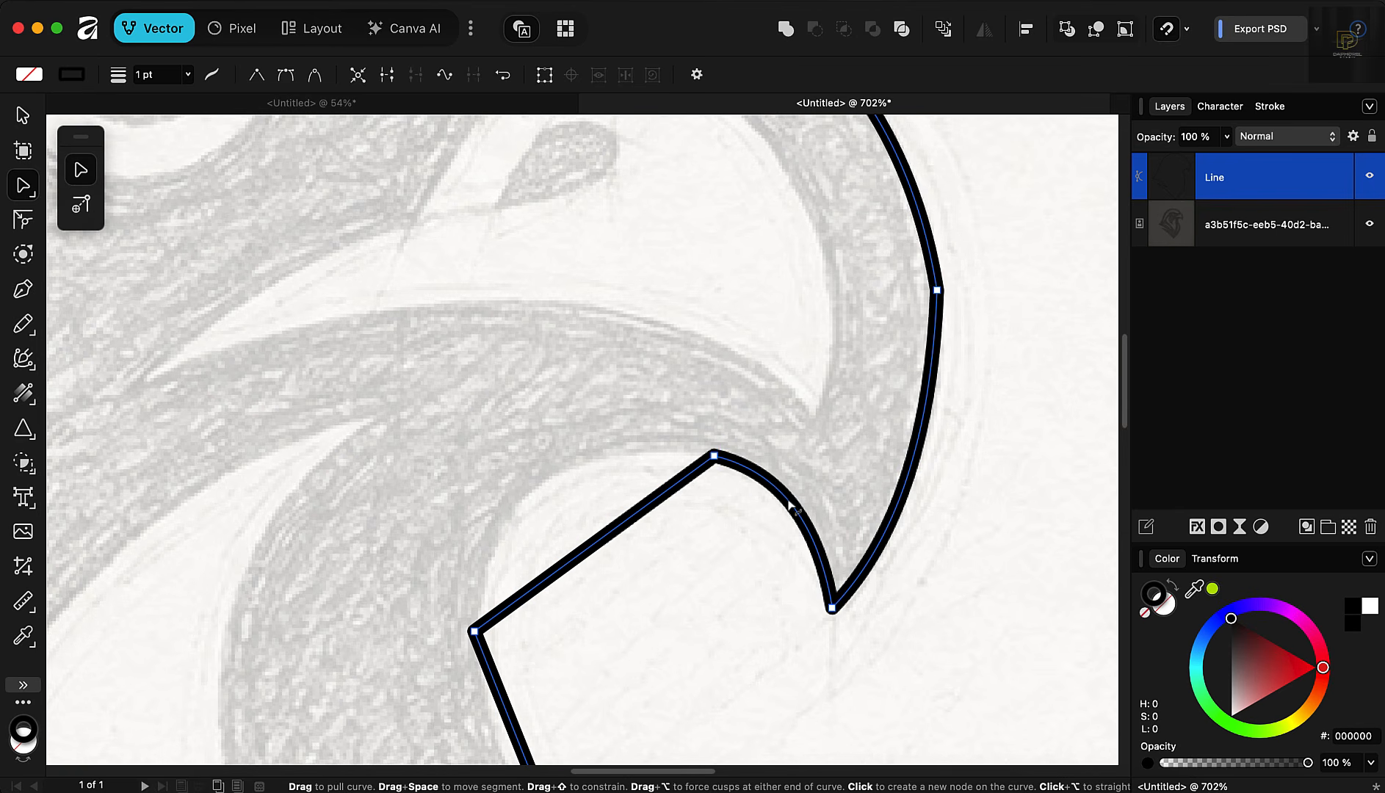
pyautogui.scroll(-2, 733, 375)
pyautogui.scroll(3, 587, 547)
pyautogui.moveTo(605, 517); pyautogui.dragTo(563, 439)
# Step: Bend the segment below the throat inward to follow the sketched front edge of the neck
pyautogui.scroll(-4, 655, 341)
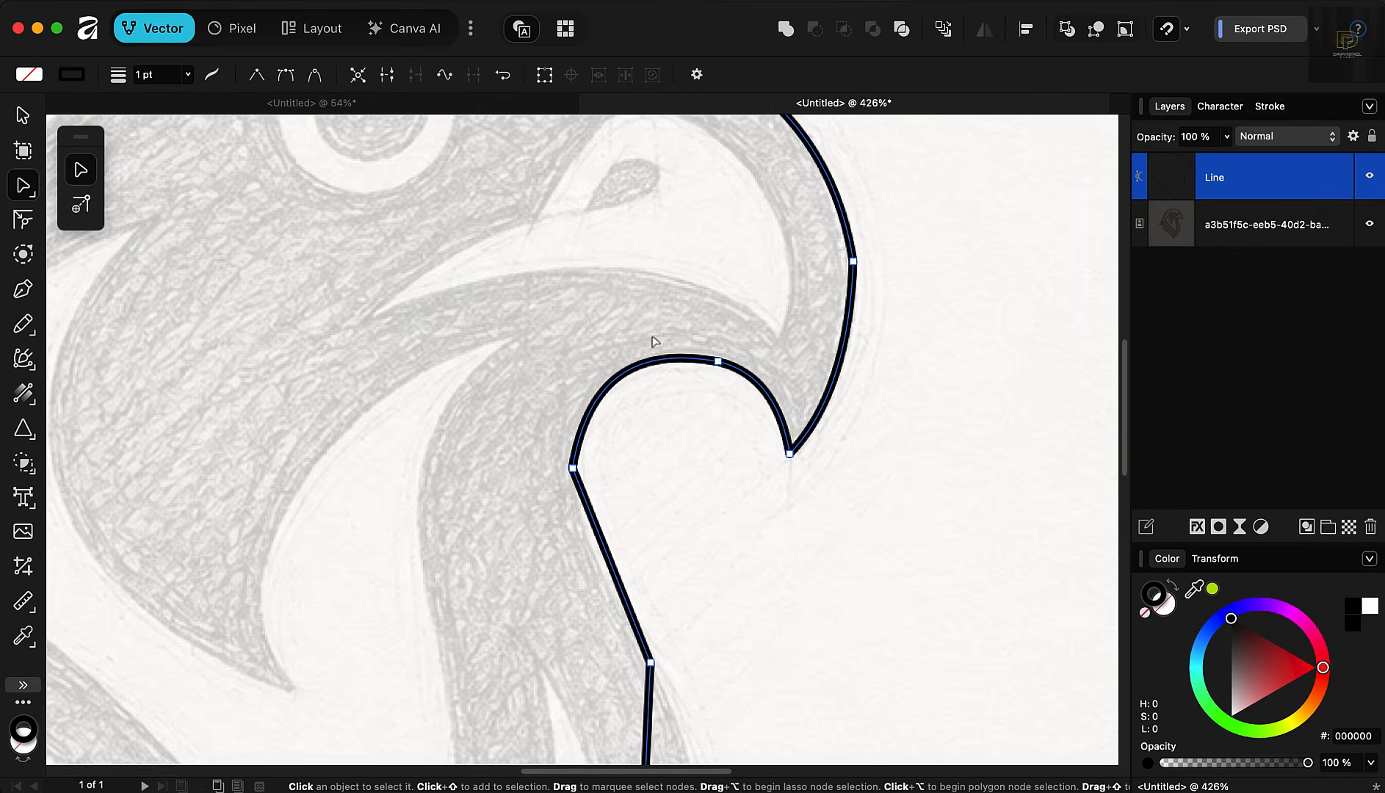
pyautogui.scroll(-2, 640, 393)
pyautogui.scroll(3, 619, 470)
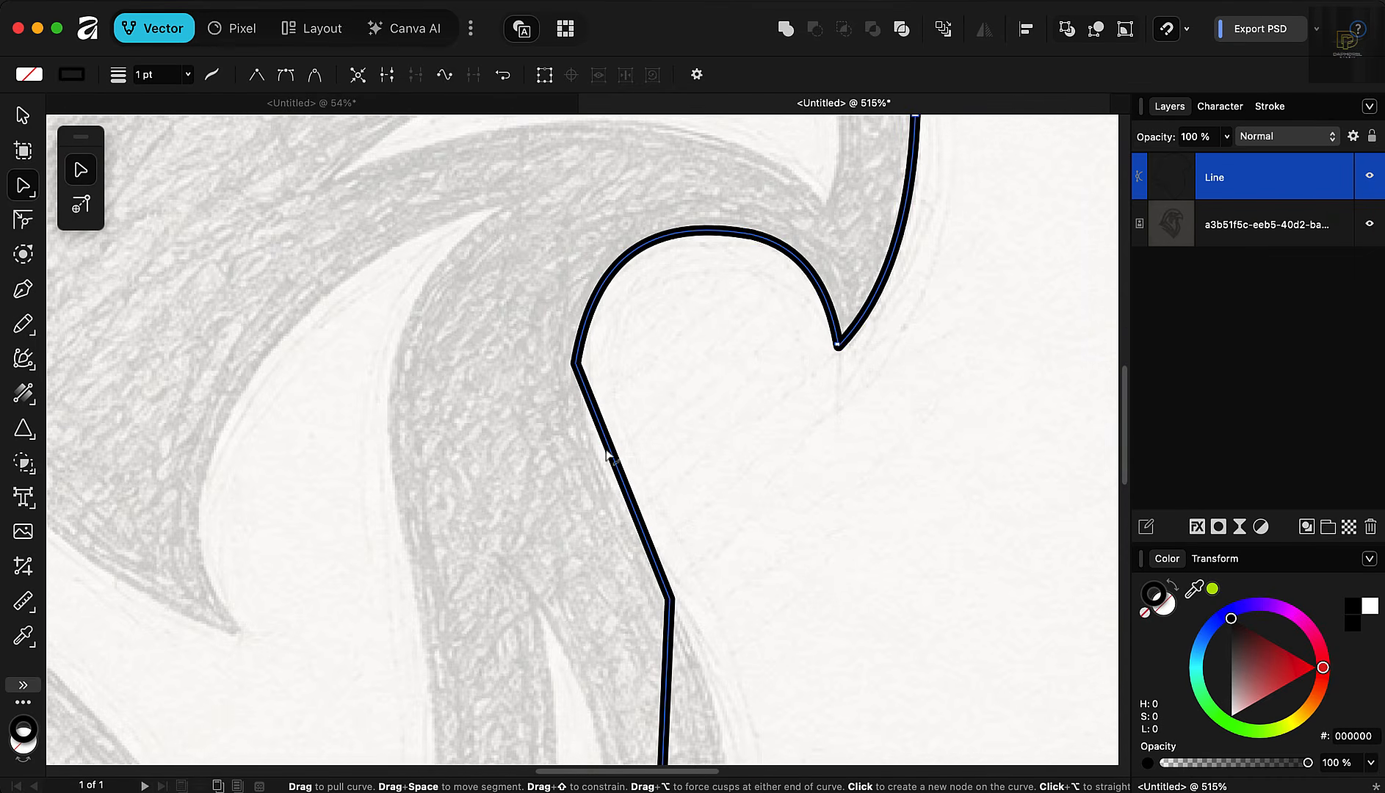
pyautogui.scroll(1, 608, 457)
pyautogui.moveTo(610, 459); pyautogui.dragTo(596, 469)
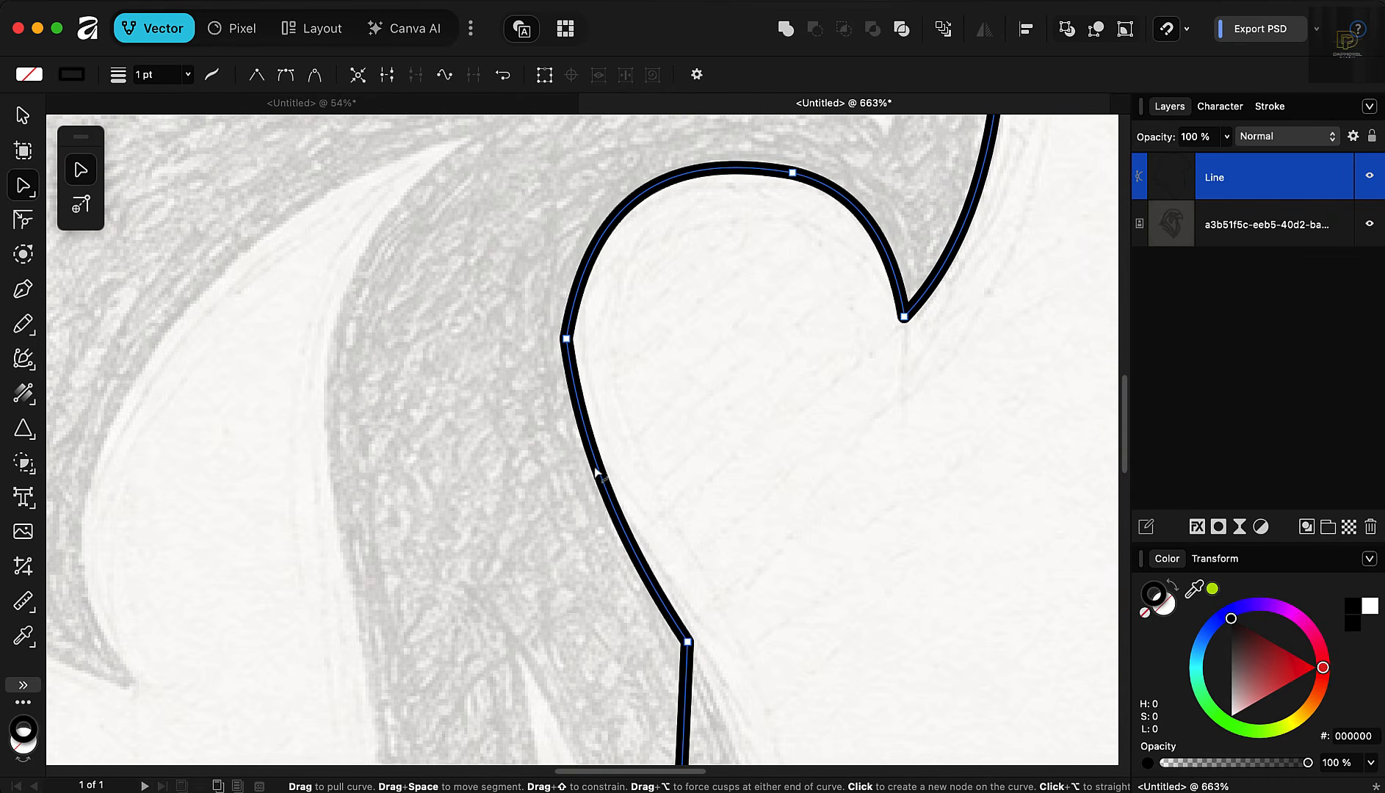
# Step: Bend the long front neck segment outward to follow the sketched bulge of the chest
pyautogui.scroll(-4, 639, 434)
pyautogui.scroll(-4, 639, 434)
pyautogui.scroll(5, 646, 467)
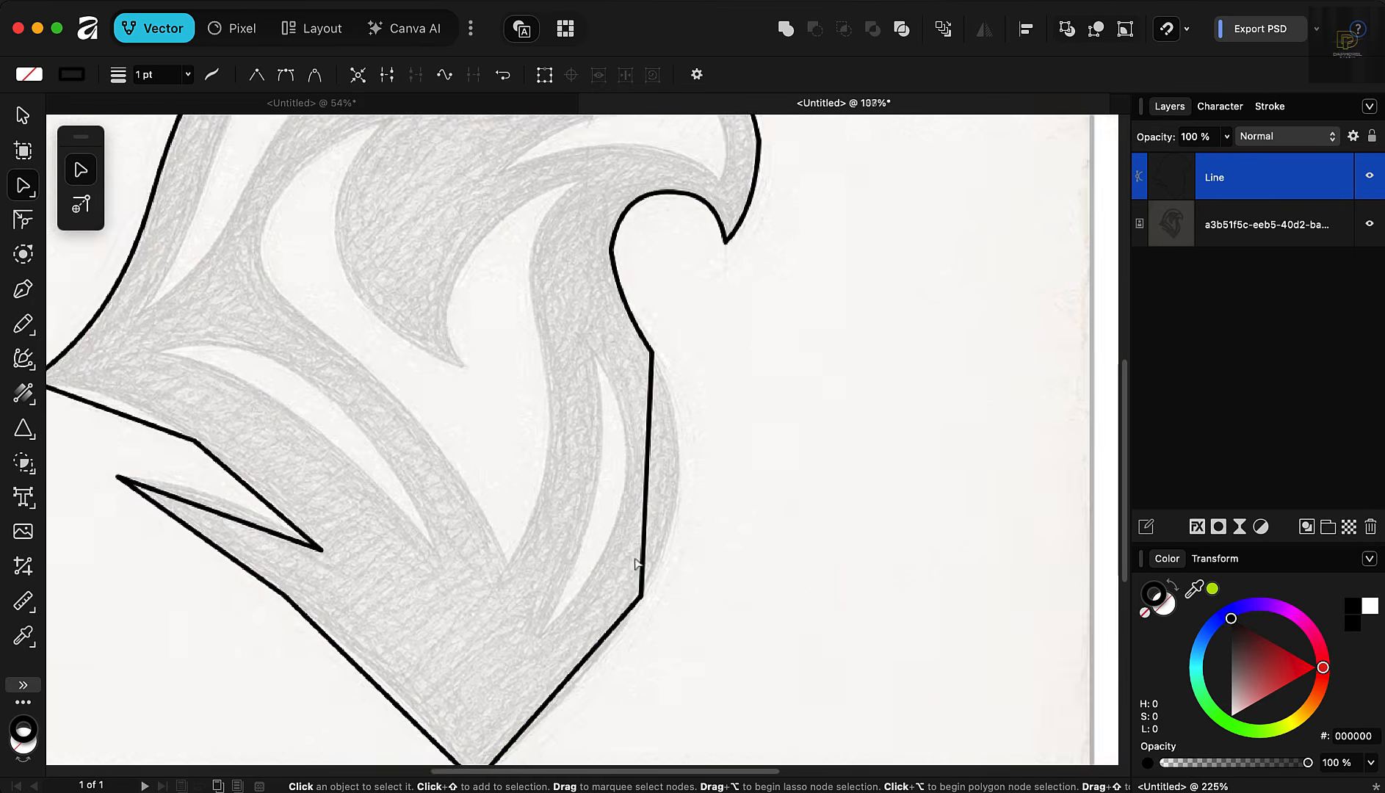
pyautogui.click(652, 475)
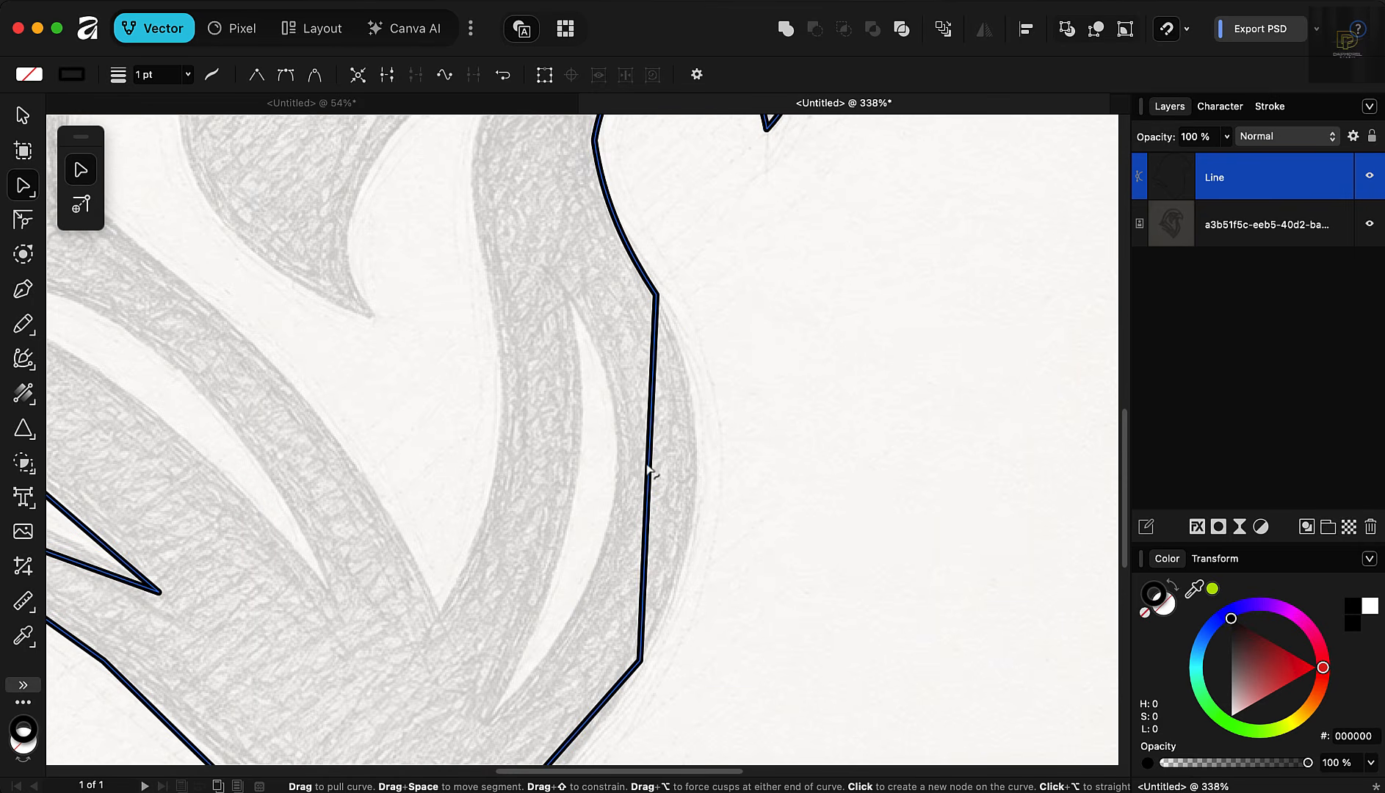
pyautogui.moveTo(648, 468); pyautogui.dragTo(700, 463)
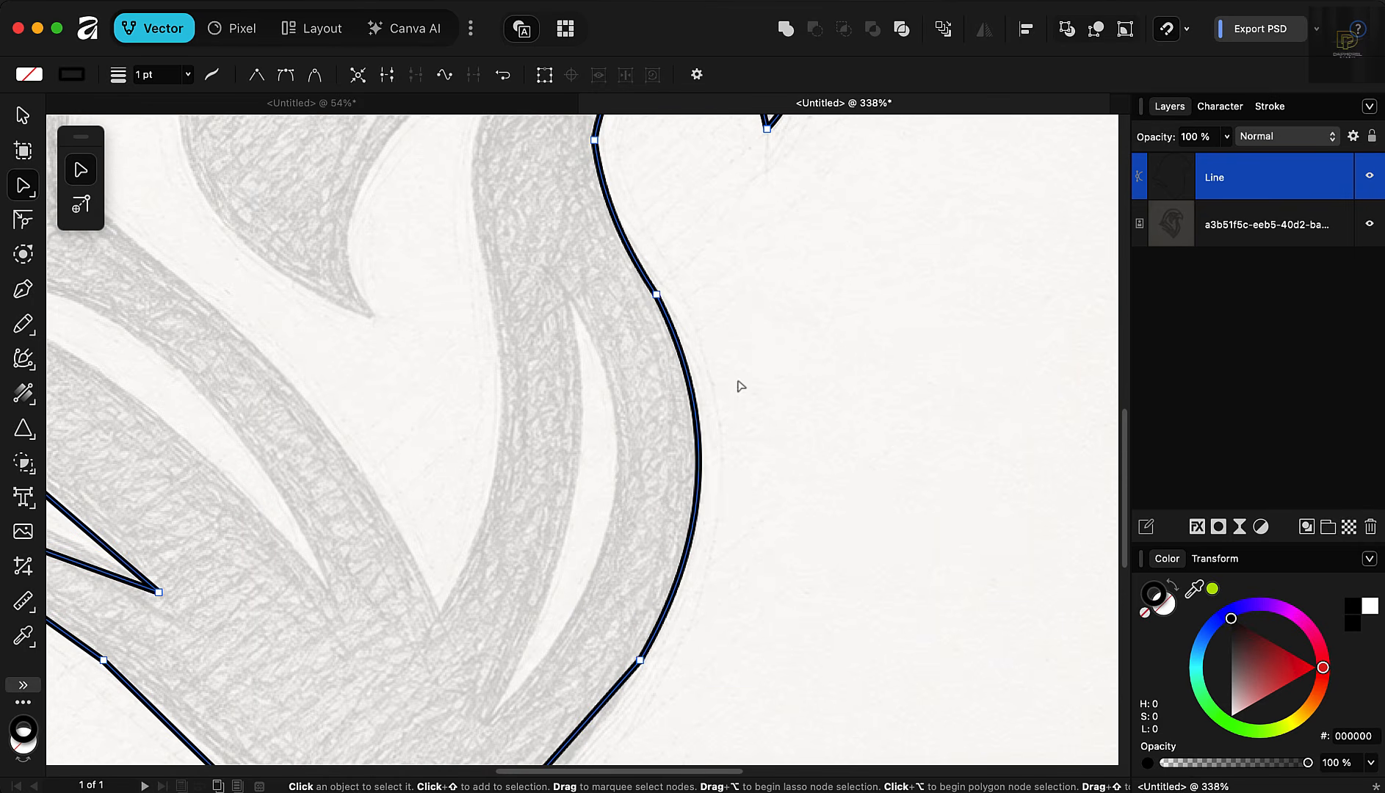
# Step: Bend the segment running from the chest down to the bottom point slightly outward along the sketch edge
pyautogui.scroll(-6, 745, 367)
pyautogui.scroll(8, 632, 536)
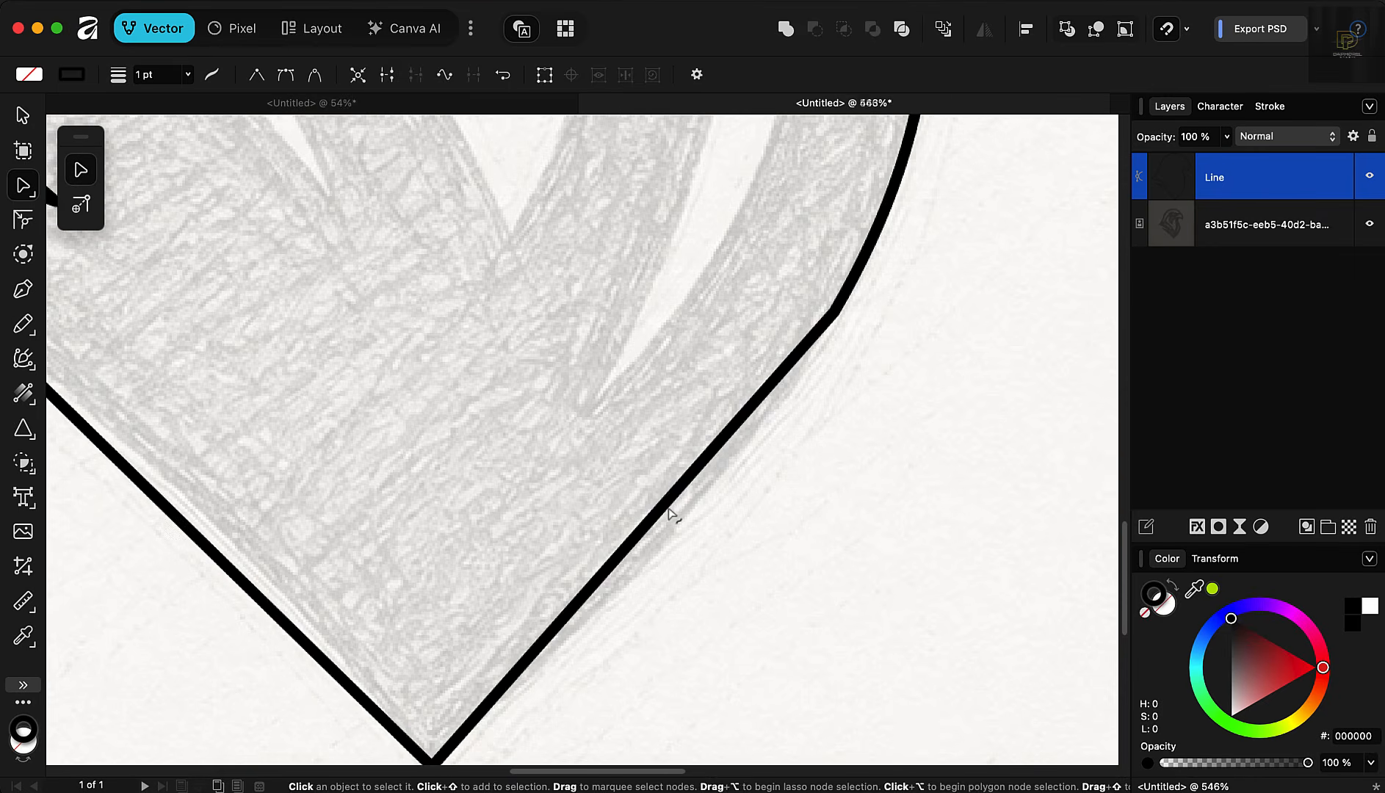
pyautogui.moveTo(674, 504); pyautogui.dragTo(683, 523)
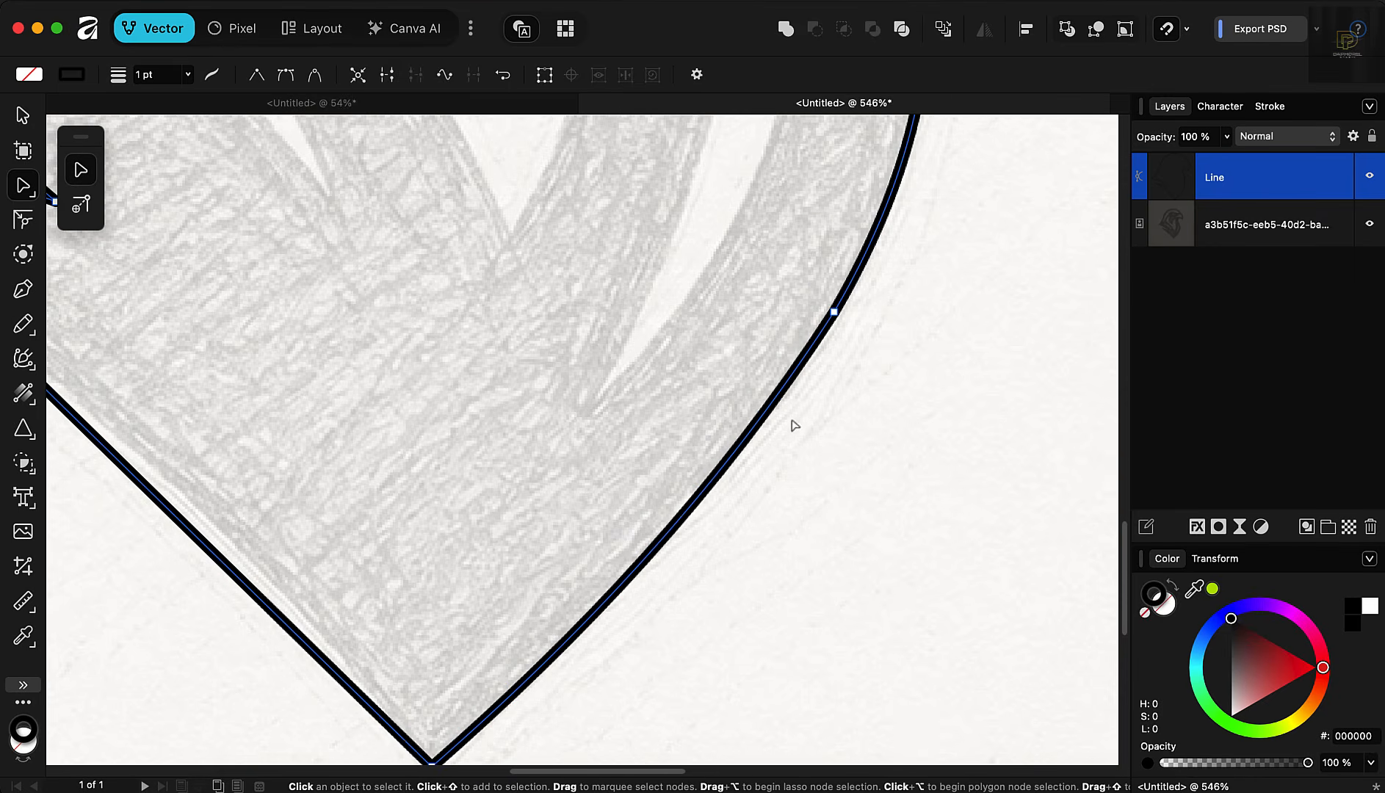
# Step: Bend the two segments of the lower back edge, from the bottom point to the feather tip, outward along the sketch
pyautogui.scroll(-5, 795, 437)
pyautogui.scroll(5, 522, 411)
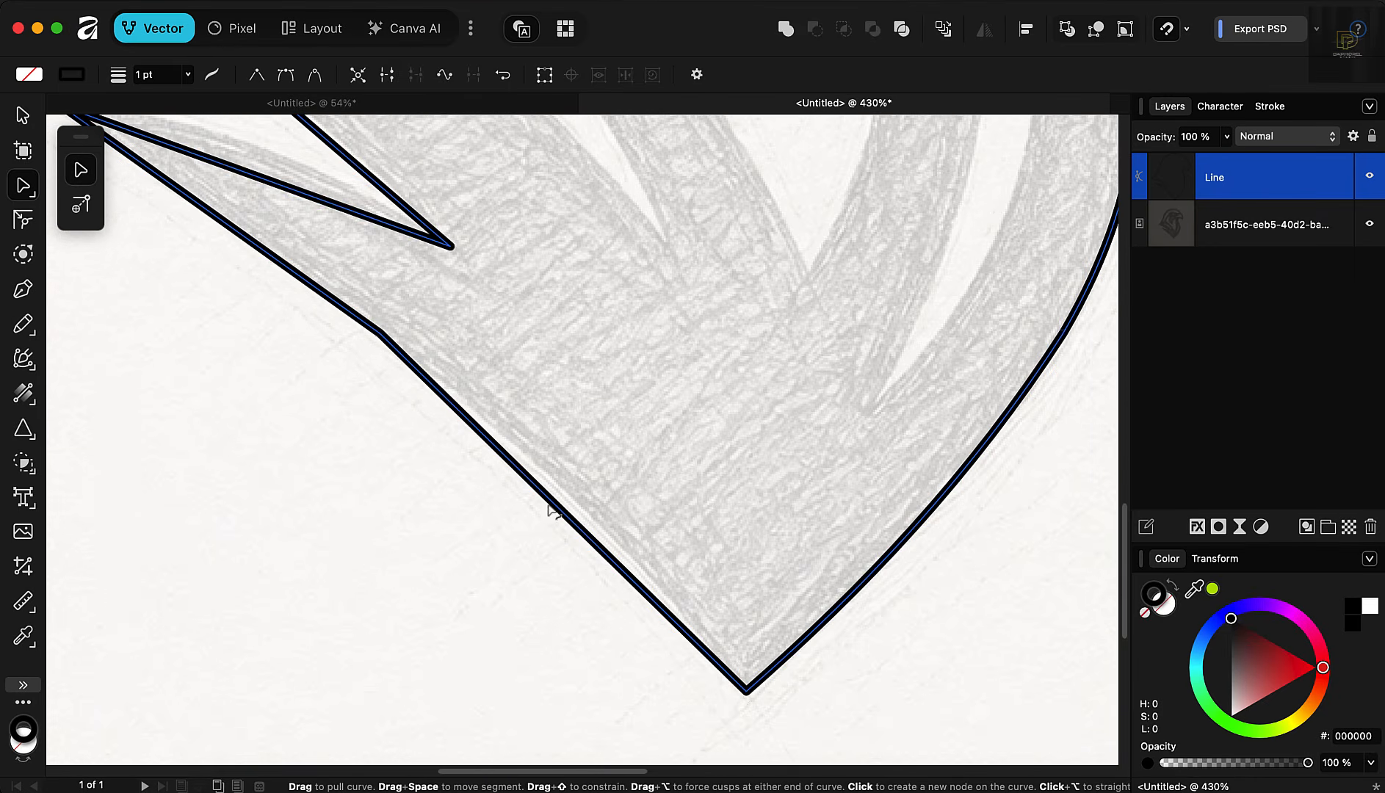
pyautogui.moveTo(553, 505); pyautogui.dragTo(543, 514)
pyautogui.scroll(-2, 751, 520)
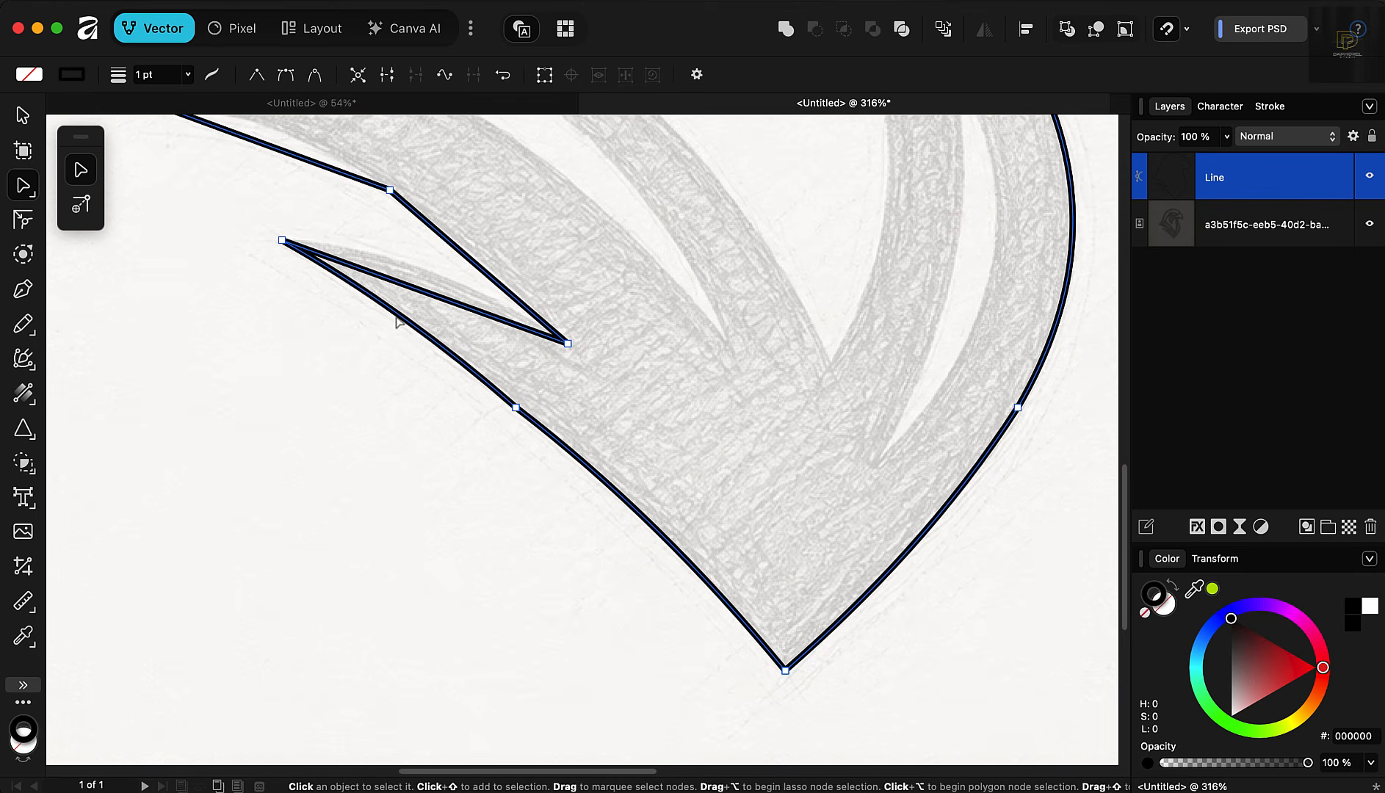
# Step: Bend the lower and upper edges of the feather notch and the segment up to the nape point into sketched curves
pyautogui.moveTo(412, 294); pyautogui.dragTo(415, 272)
pyautogui.scroll(-3, 593, 356)
pyautogui.scroll(4, 593, 356)
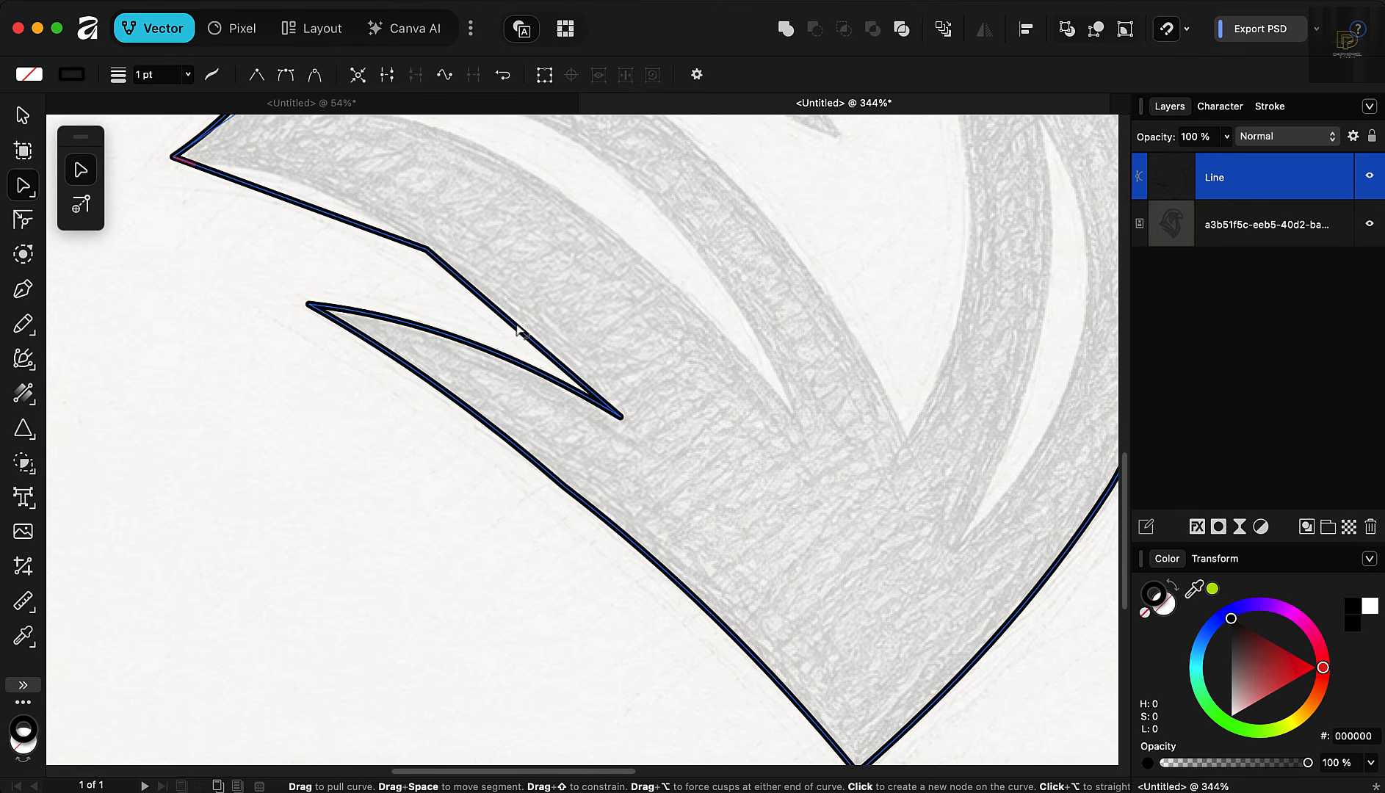
pyautogui.moveTo(510, 324); pyautogui.dragTo(532, 322)
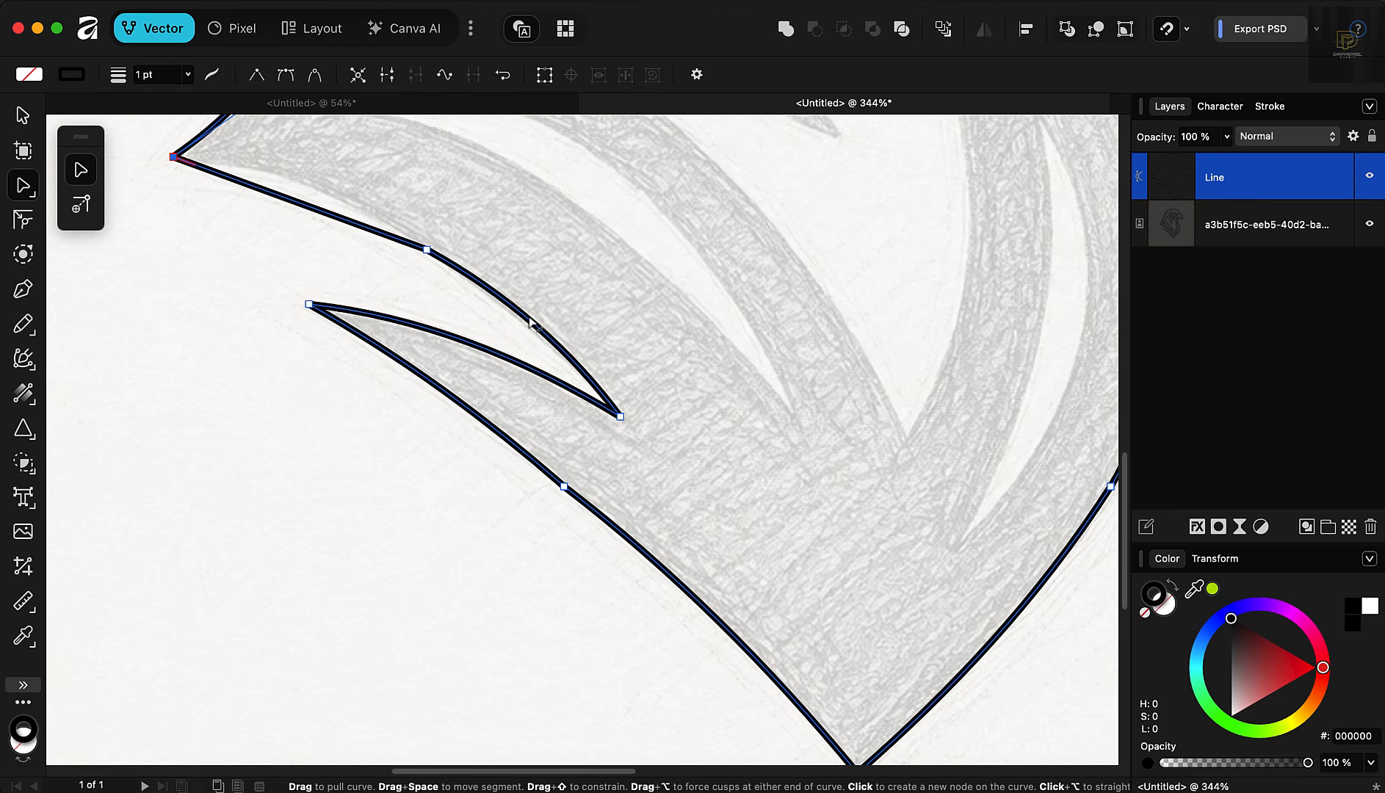
pyautogui.moveTo(261, 188); pyautogui.dragTo(271, 169)
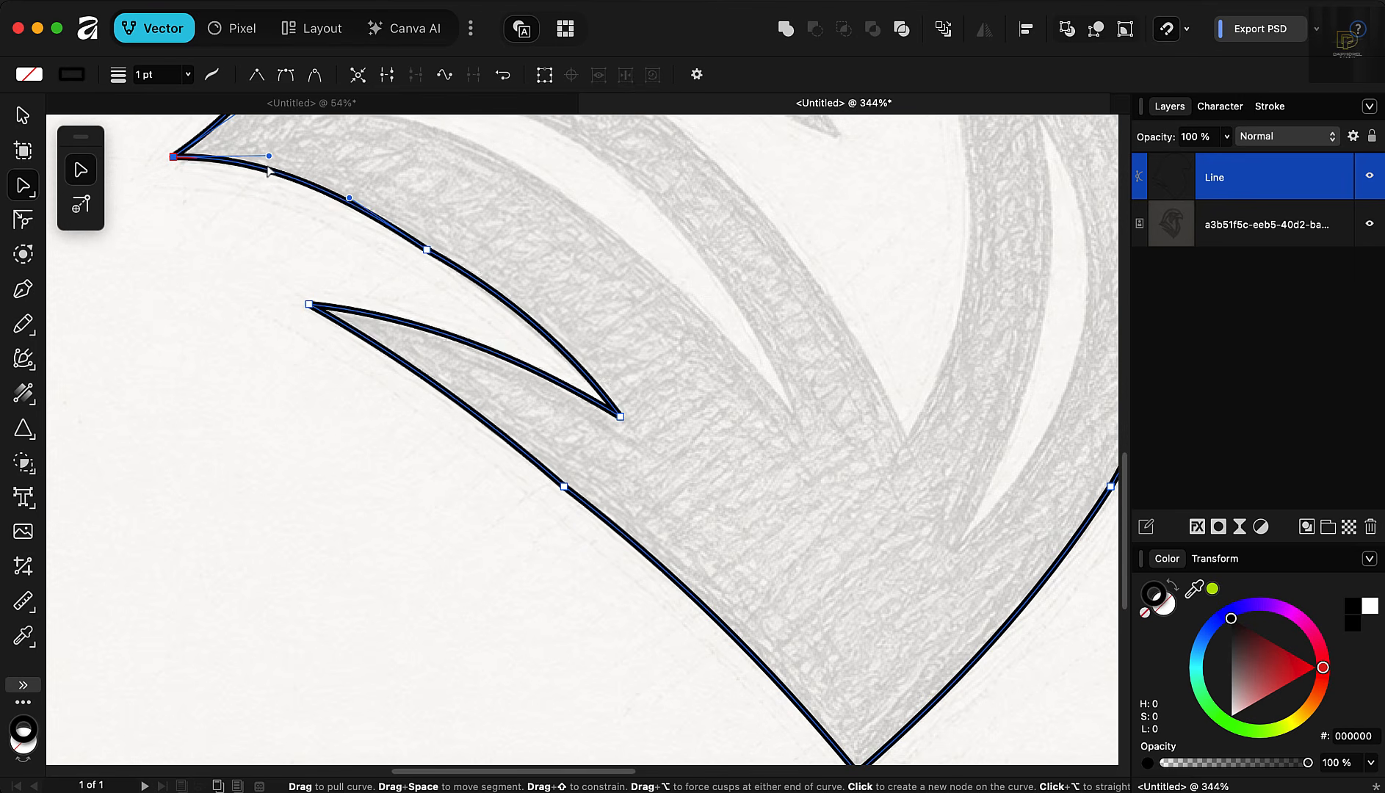
# Step: Delete the middle node between the nape point and the notch, and bend the merged segment upward onto the sketch line
pyautogui.scroll(-3, 467, 358)
pyautogui.scroll(3, 366, 215)
pyautogui.scroll(1, 367, 217)
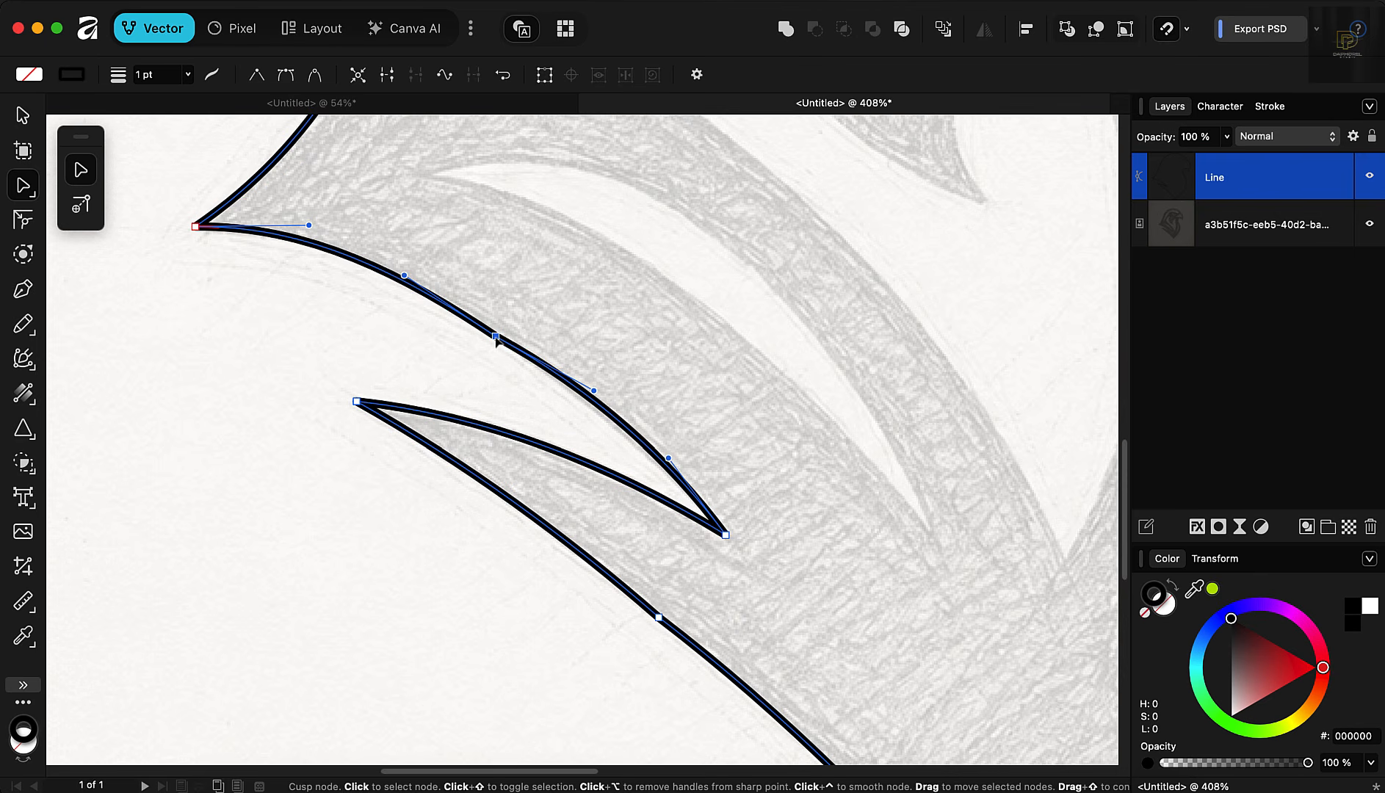
pyautogui.scroll(4, 496, 340)
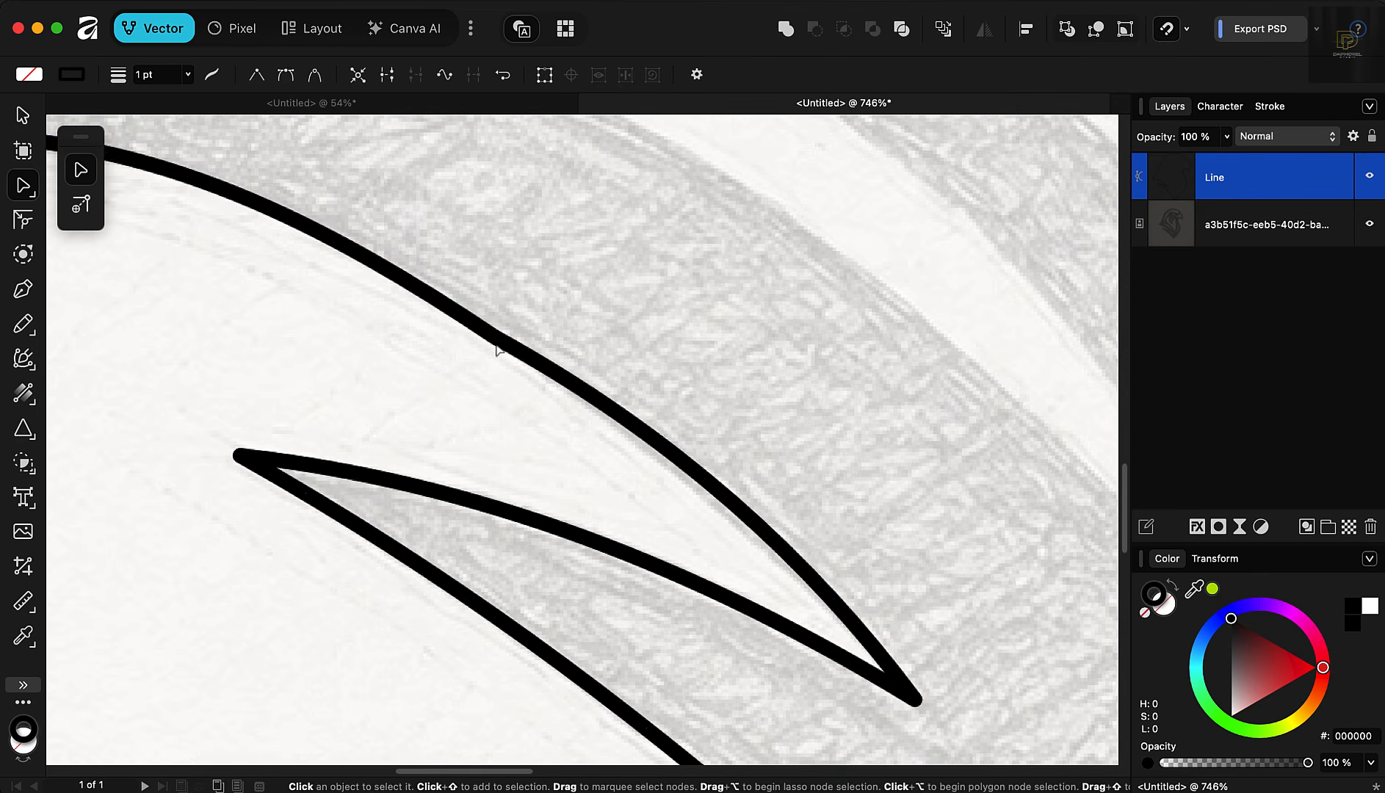
pyautogui.press('Delete')
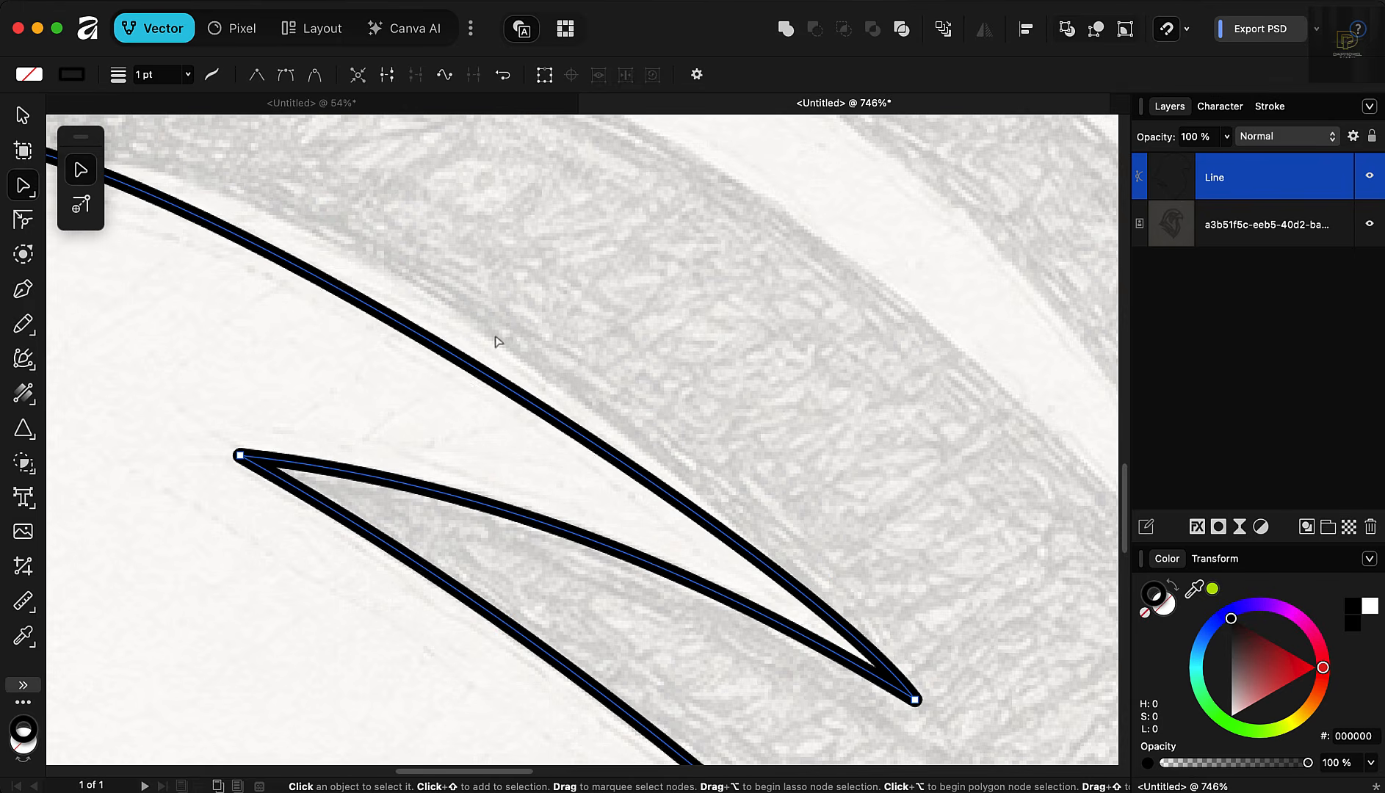
pyautogui.scroll(-2, 691, 397)
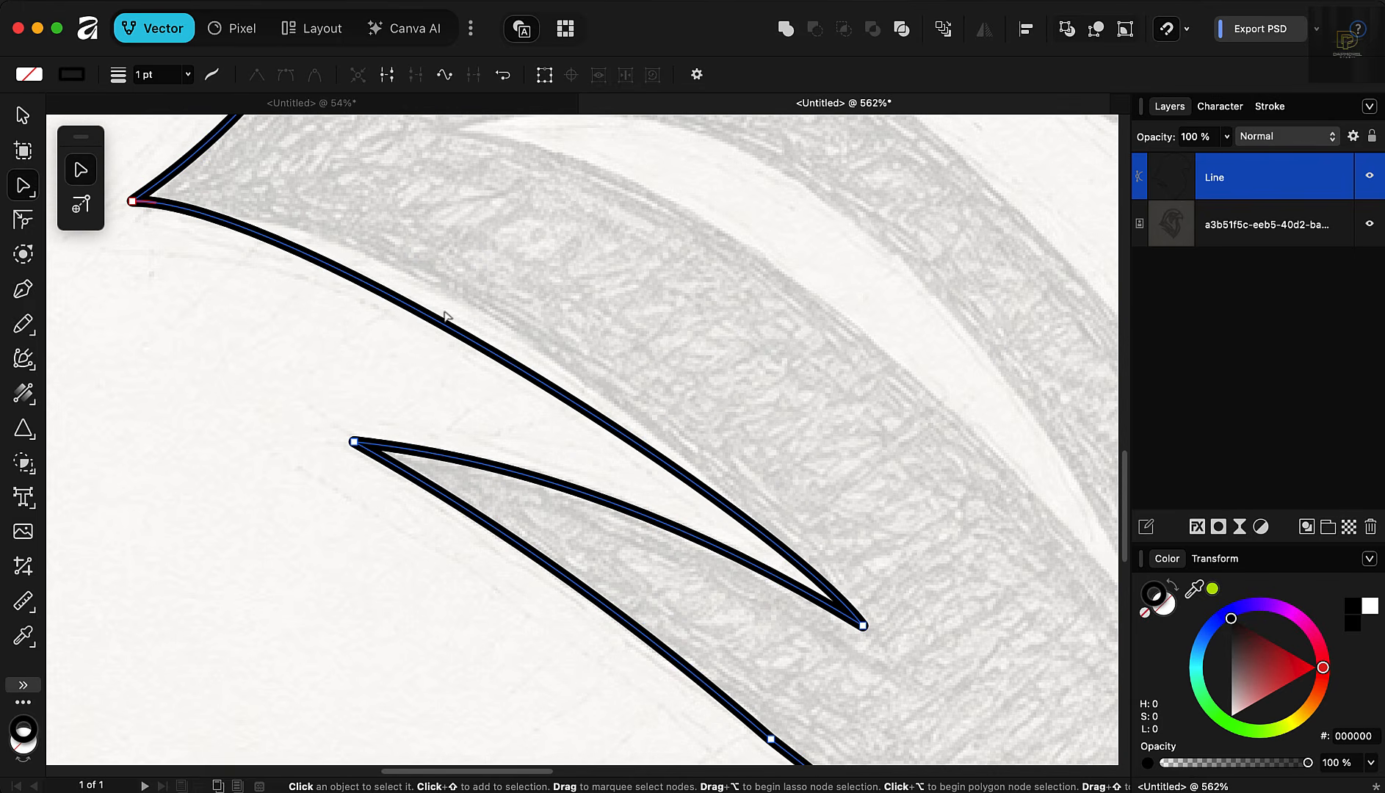
pyautogui.moveTo(456, 336); pyautogui.dragTo(473, 312)
pyautogui.scroll(-3, 634, 312)
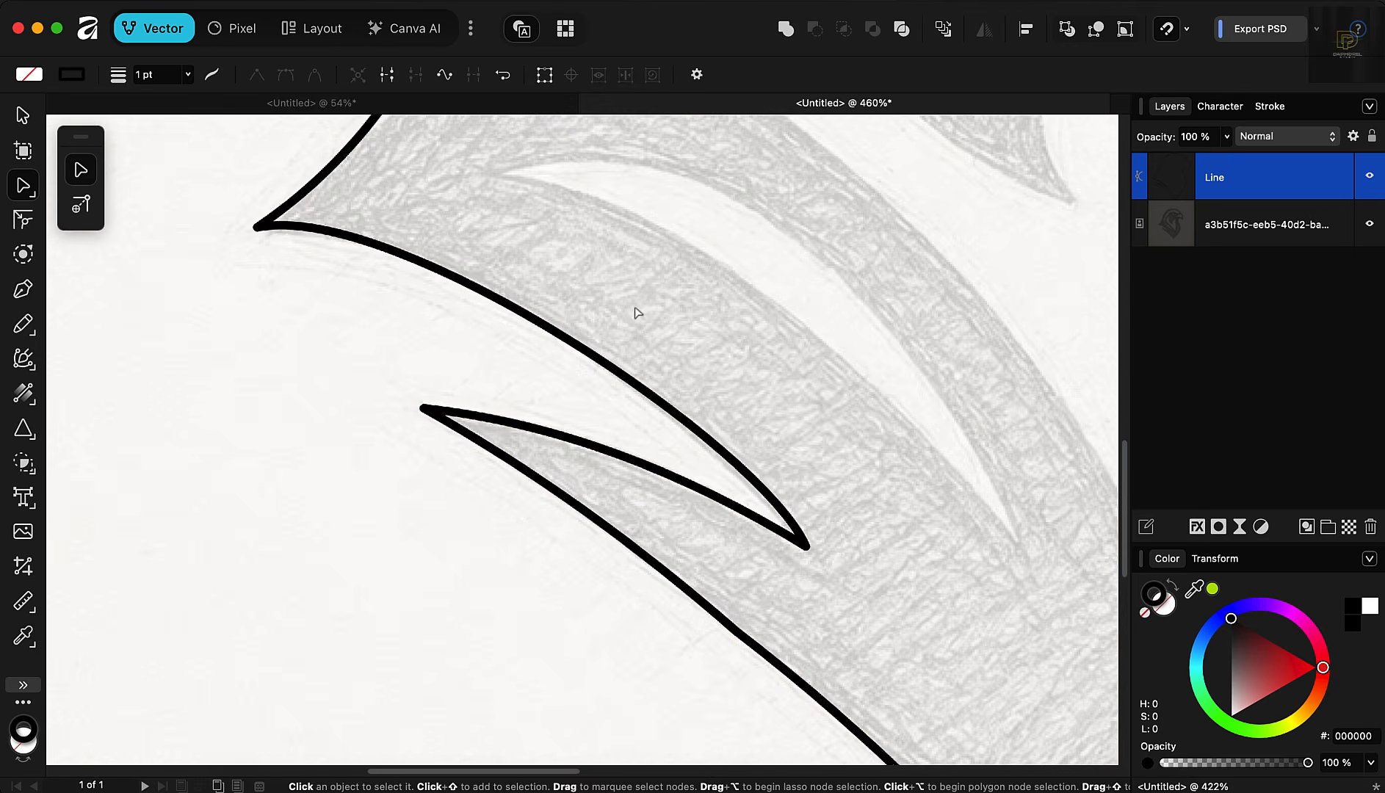
# Step: Delete the middle node on the lower back edge and reshape the merged segment into one smooth curve
pyautogui.scroll(-3, 591, 352)
pyautogui.scroll(5, 653, 452)
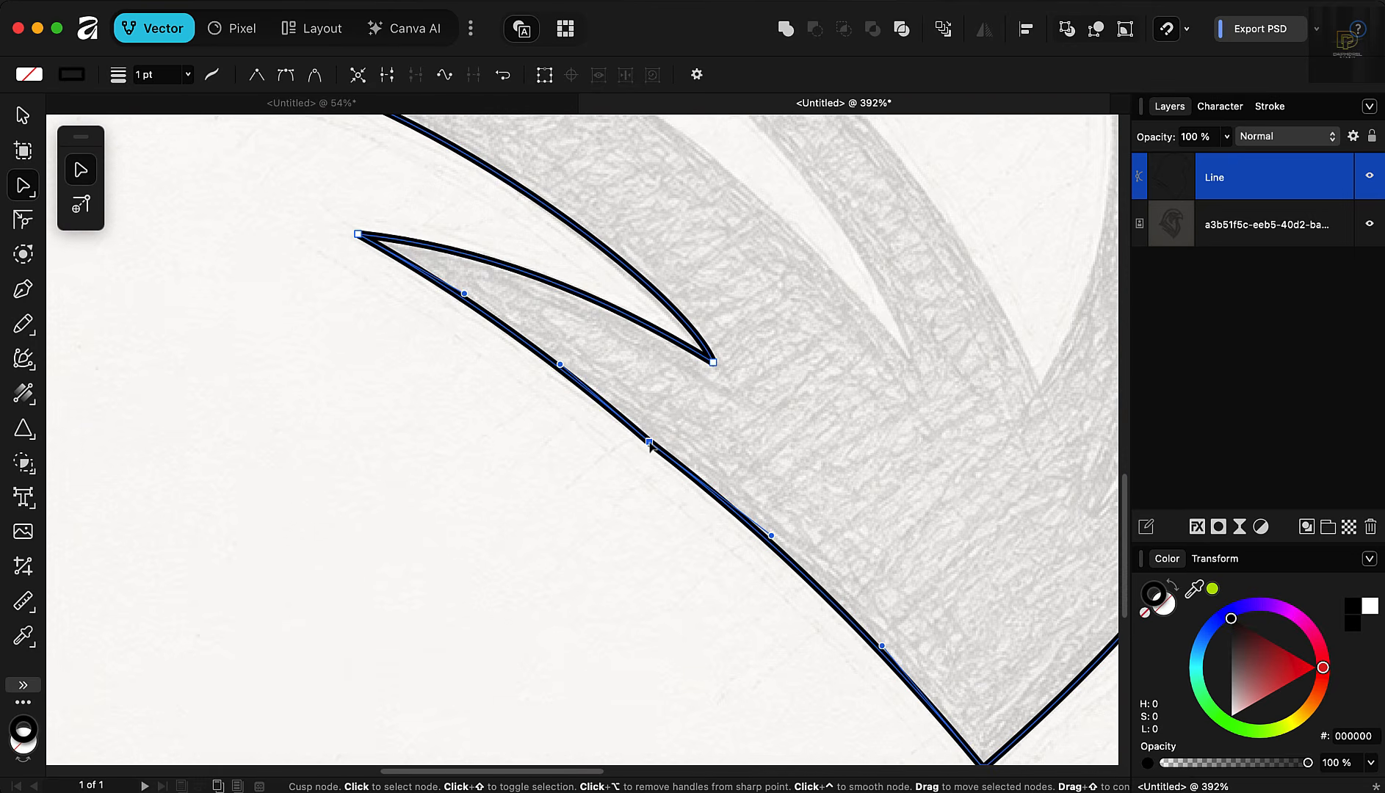
pyautogui.press('BackSpace')
pyautogui.moveTo(657, 466); pyautogui.dragTo(669, 462)
pyautogui.scroll(-5, 517, 317)
pyautogui.scroll(-5, 517, 322)
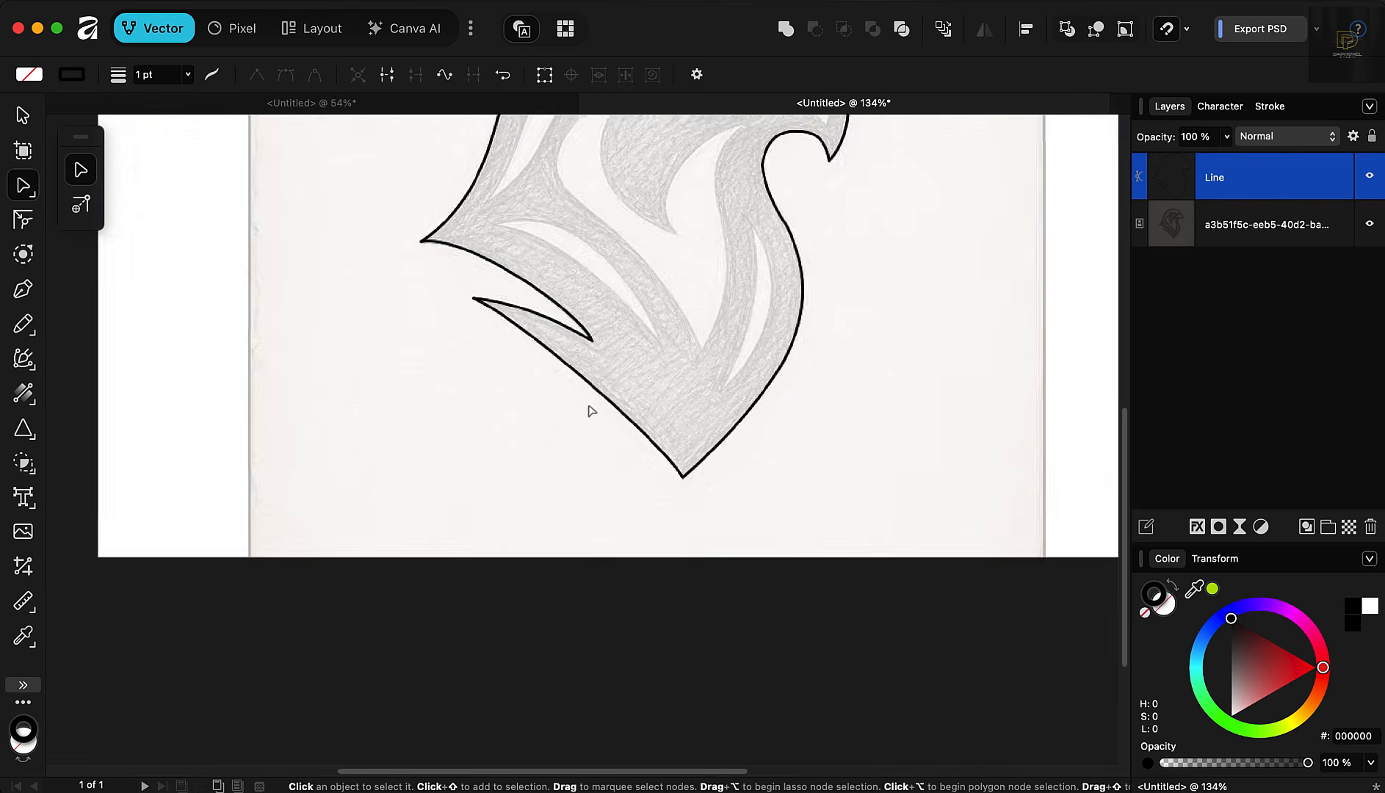
# Step: Adjust the curve handle of the forehead node to round the crown's transition into the forehead
pyautogui.scroll(5, 716, 320)
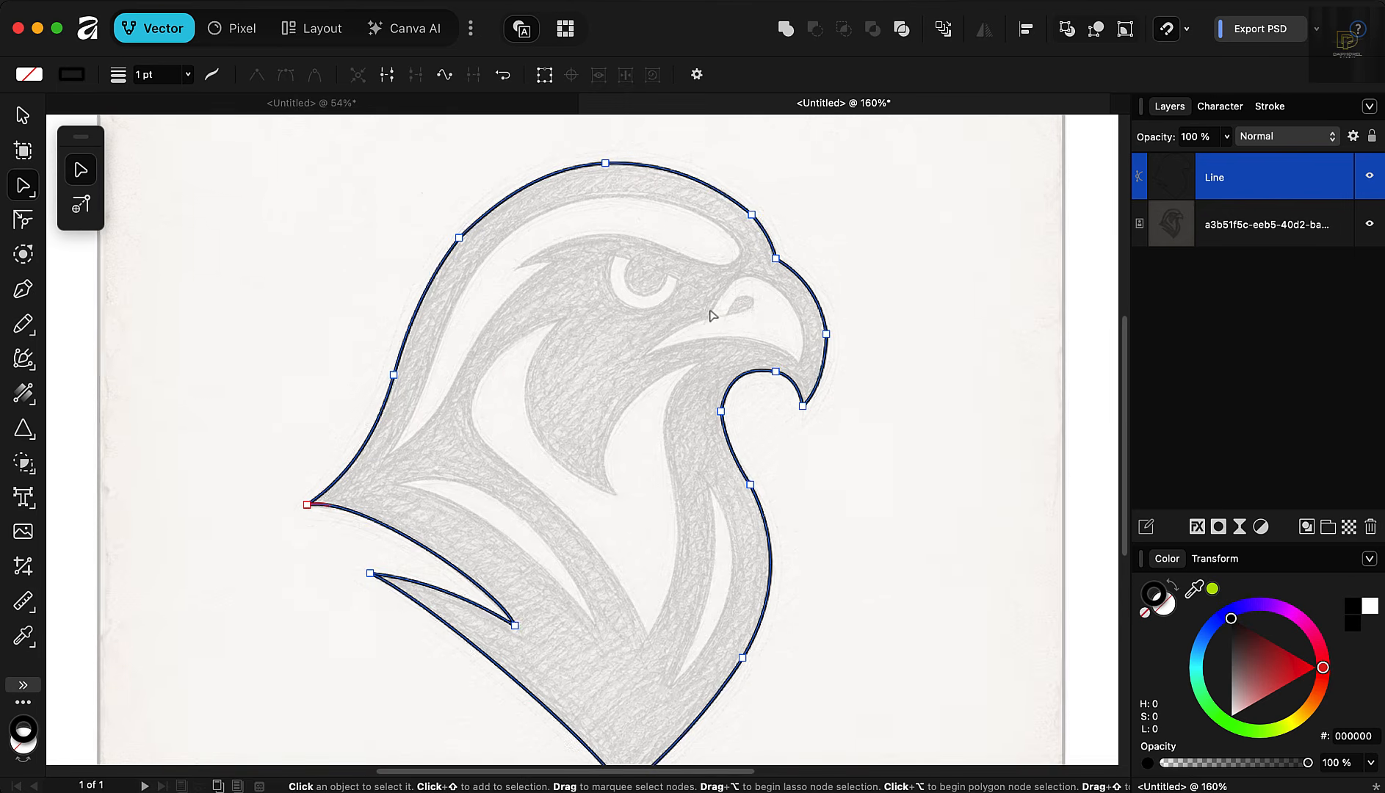
pyautogui.scroll(10, 708, 309)
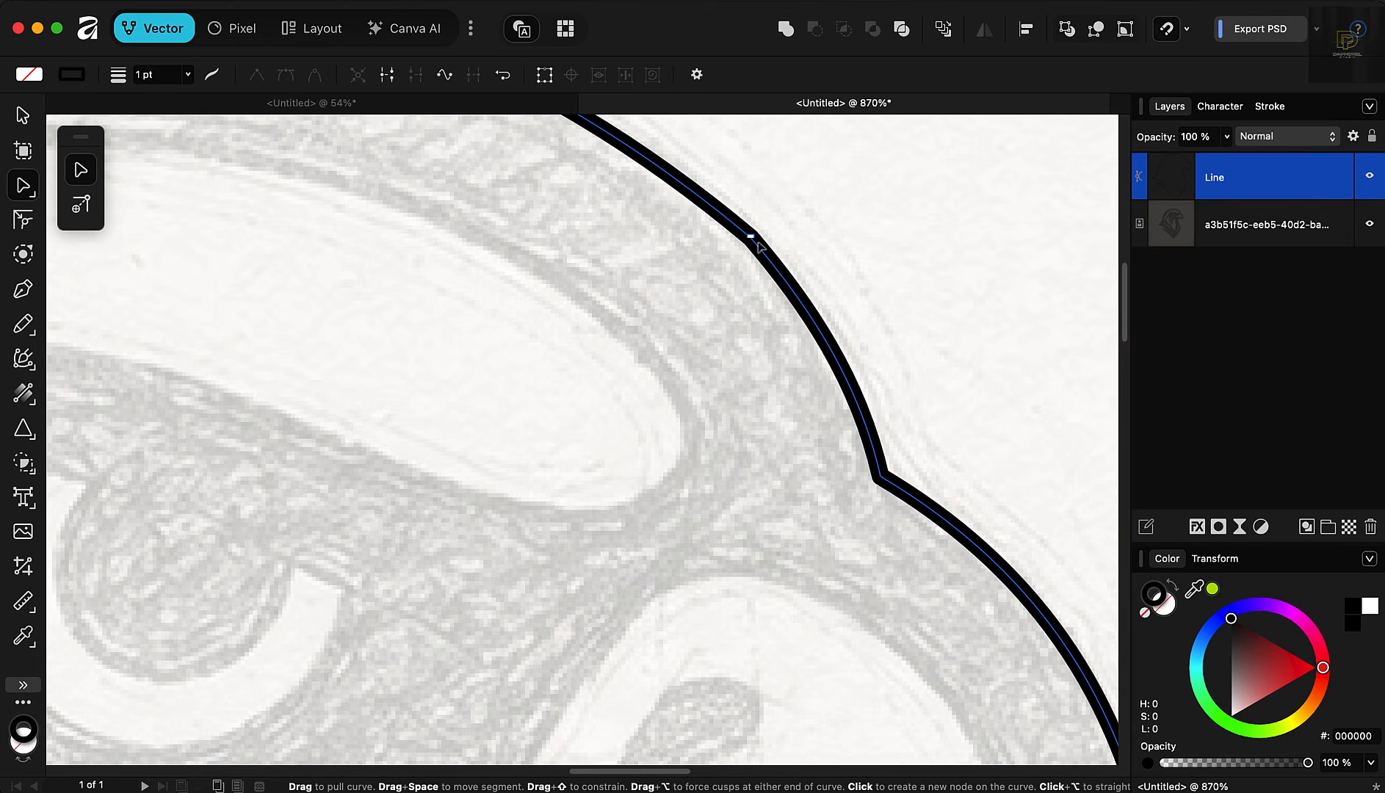
pyautogui.scroll(-3, 764, 479)
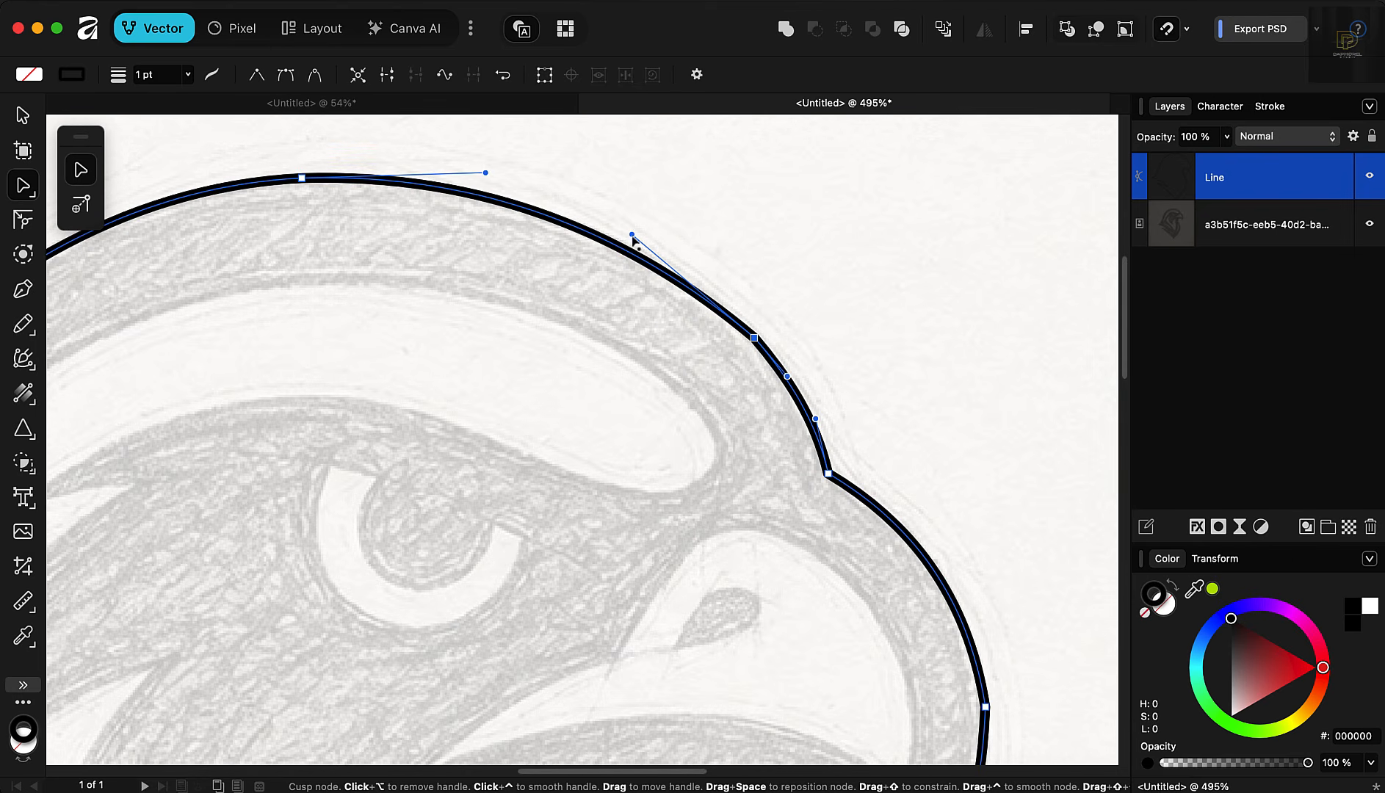
pyautogui.moveTo(632, 235); pyautogui.dragTo(610, 211)
pyautogui.scroll(-5, 660, 235)
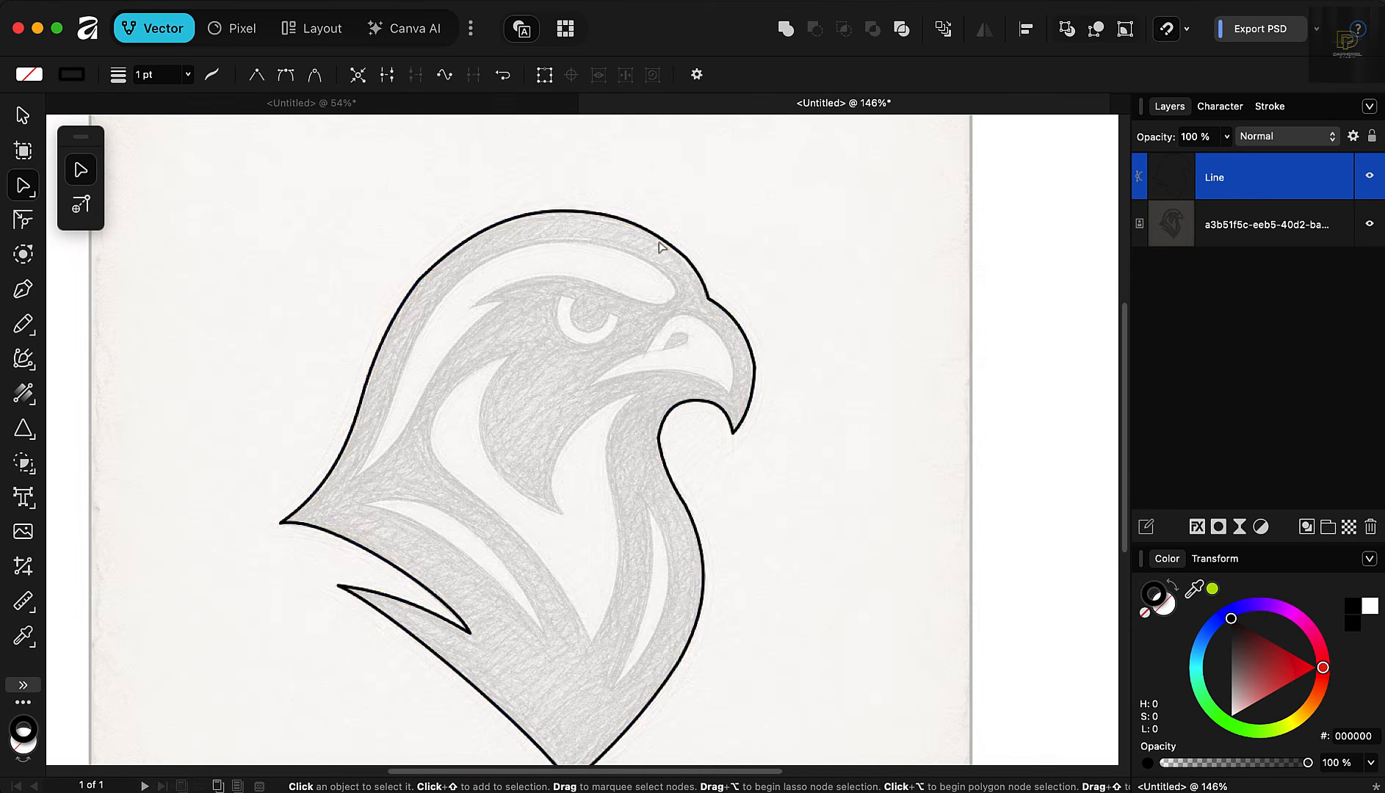
# Step: Set the falcon outline's stroke width to 2.5 pt and deselect the path
pyautogui.click(1270, 108)
pyautogui.moveTo(1209, 170); pyautogui.dragTo(1214, 174)
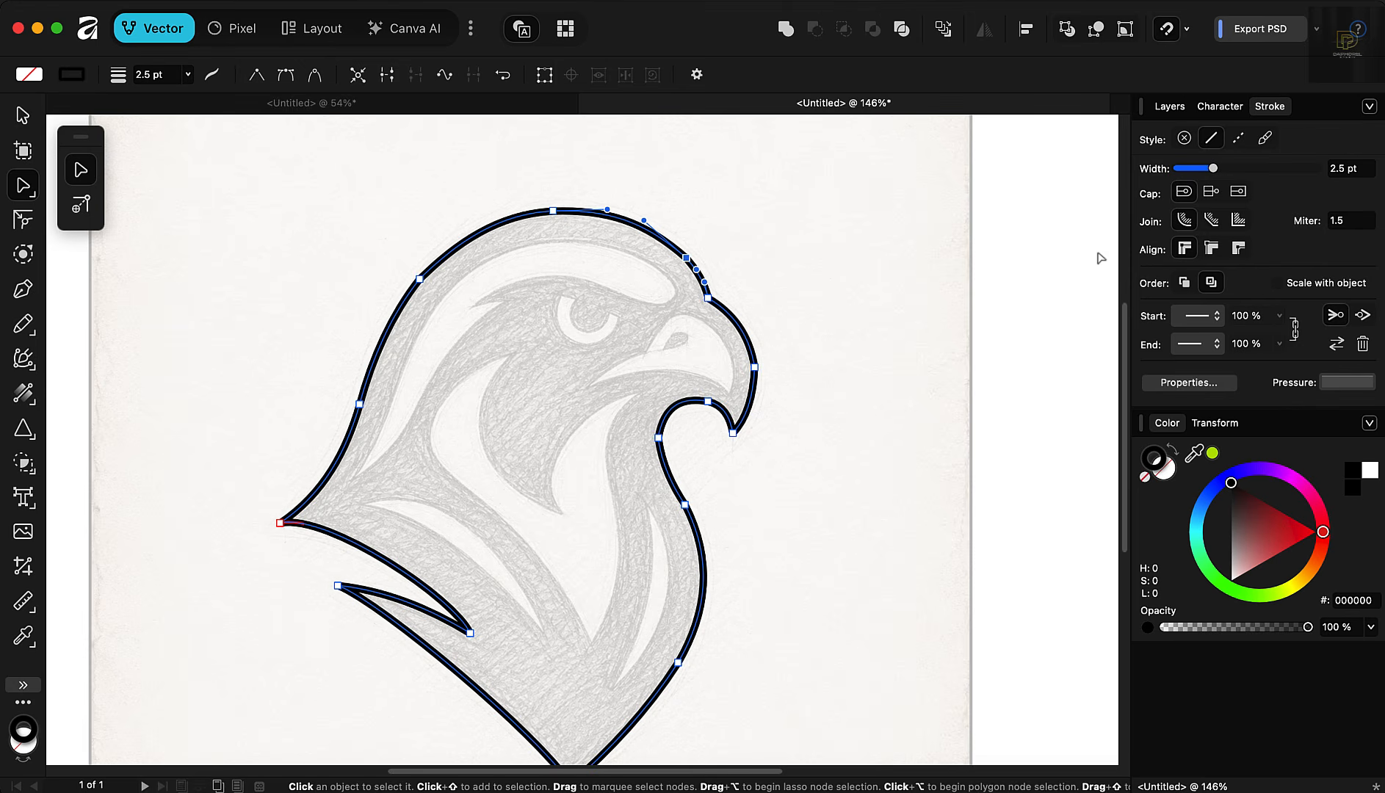
pyautogui.moveTo(625, 194); pyautogui.dragTo(626, 194)
pyautogui.click(313, 239)
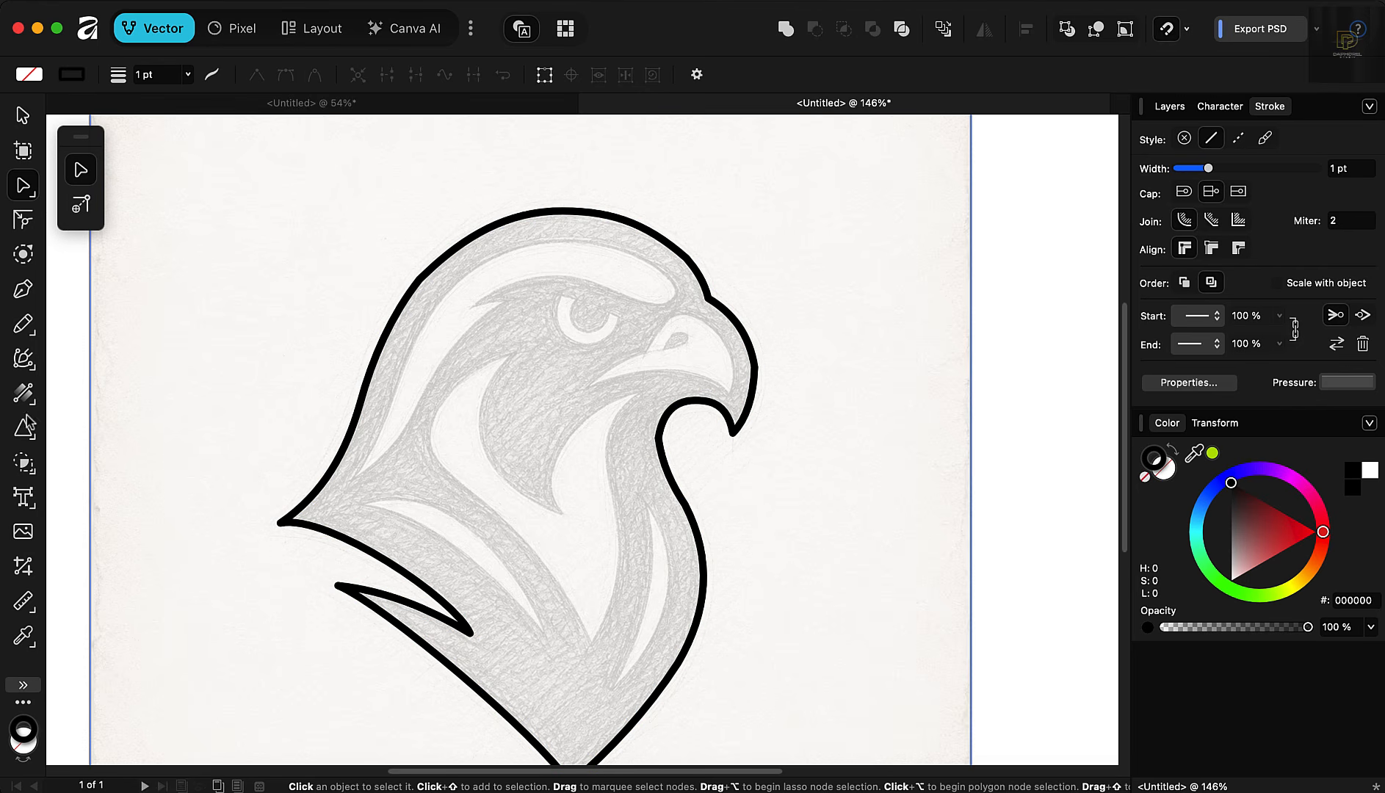
# Step: Start a Pen path at the lower point of the white head band and place nodes over its top, around its front end and above the eye
pyautogui.click(22, 291)
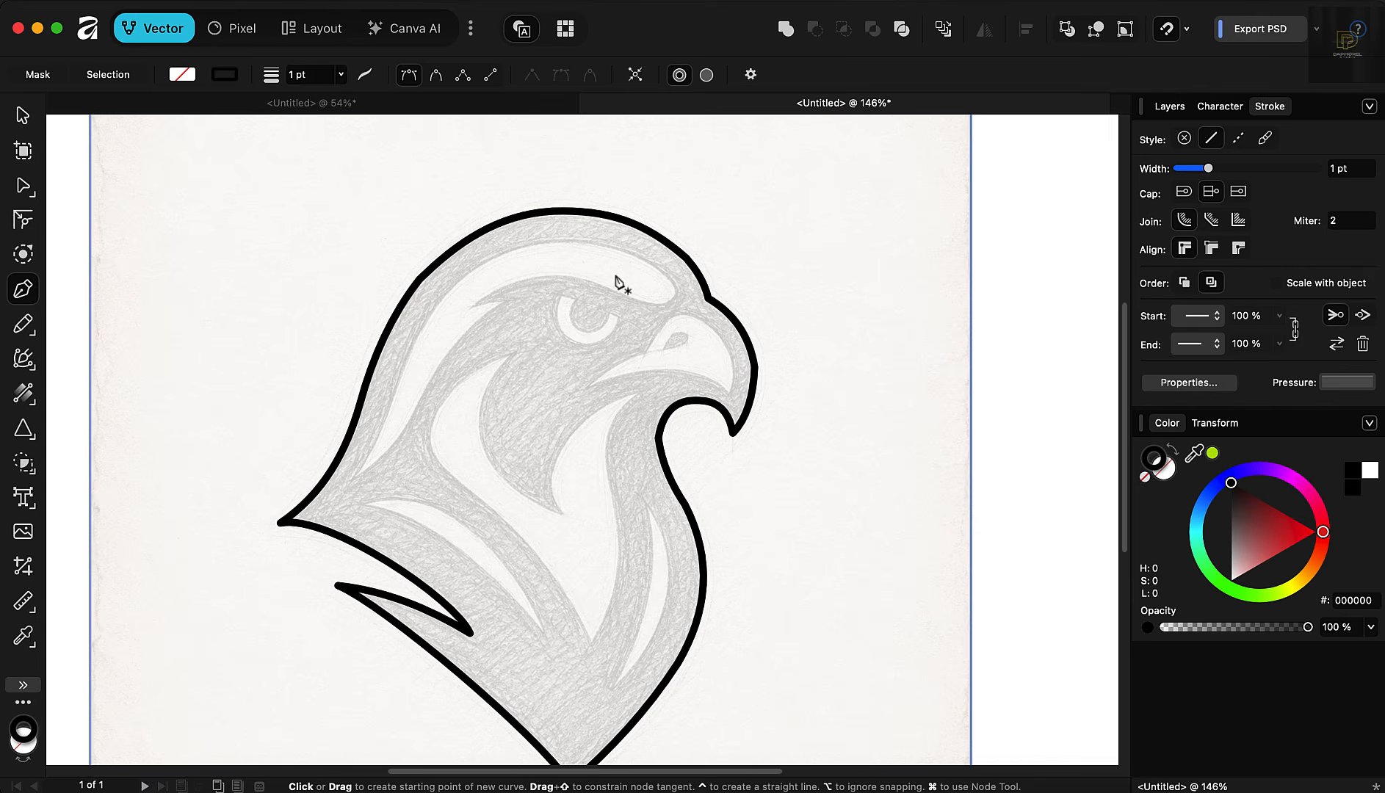
pyautogui.scroll(5, 378, 440)
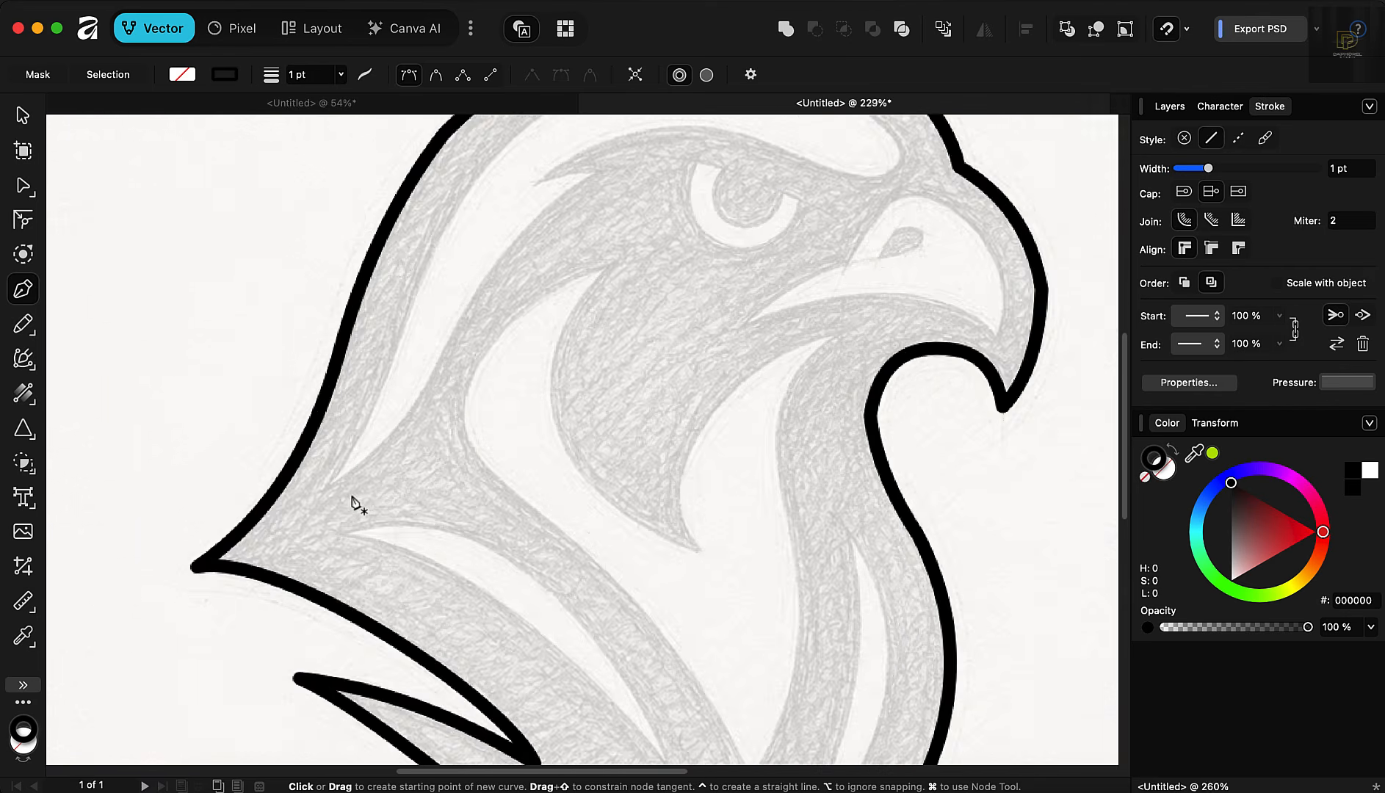
pyautogui.click(324, 490)
pyautogui.scroll(-5, 335, 477)
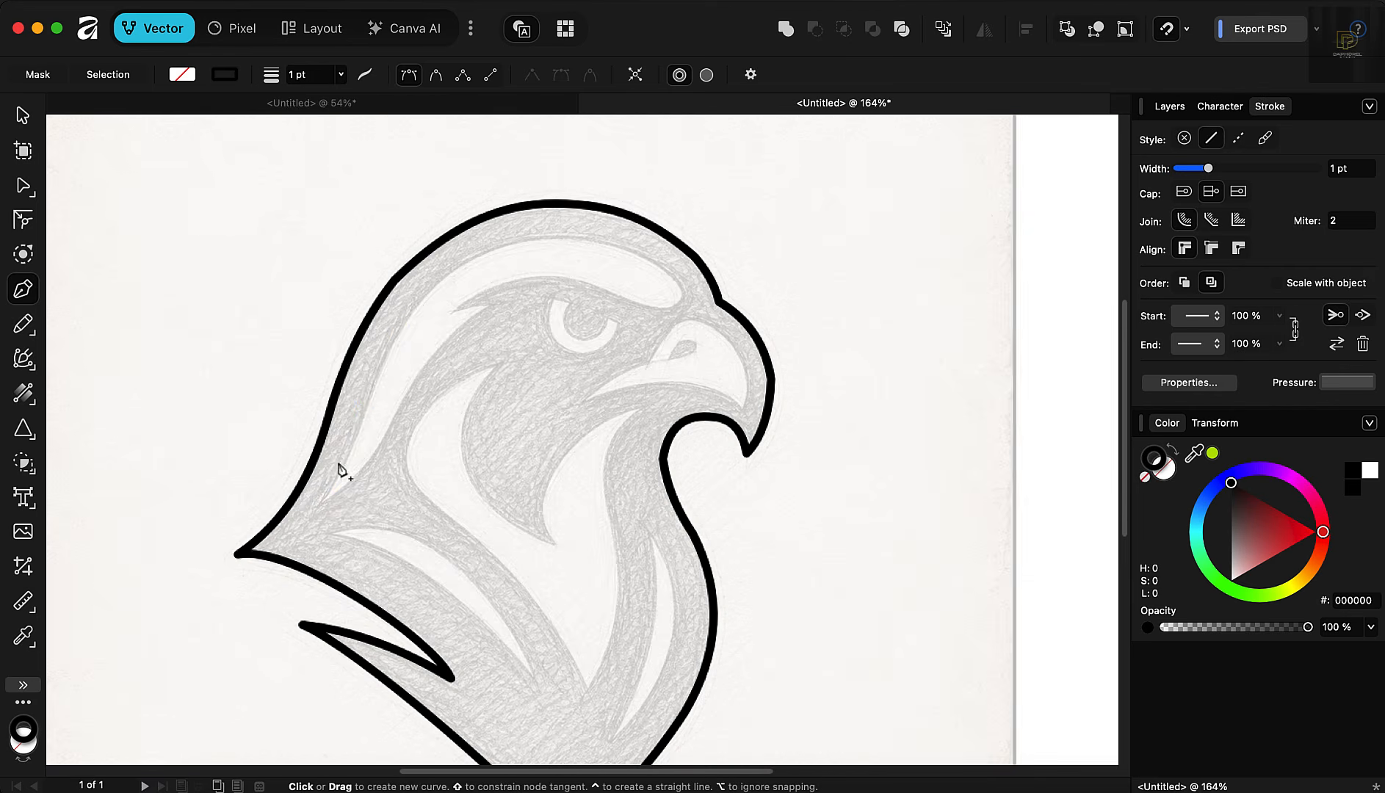
pyautogui.scroll(4, 495, 247)
pyautogui.scroll(1, 406, 305)
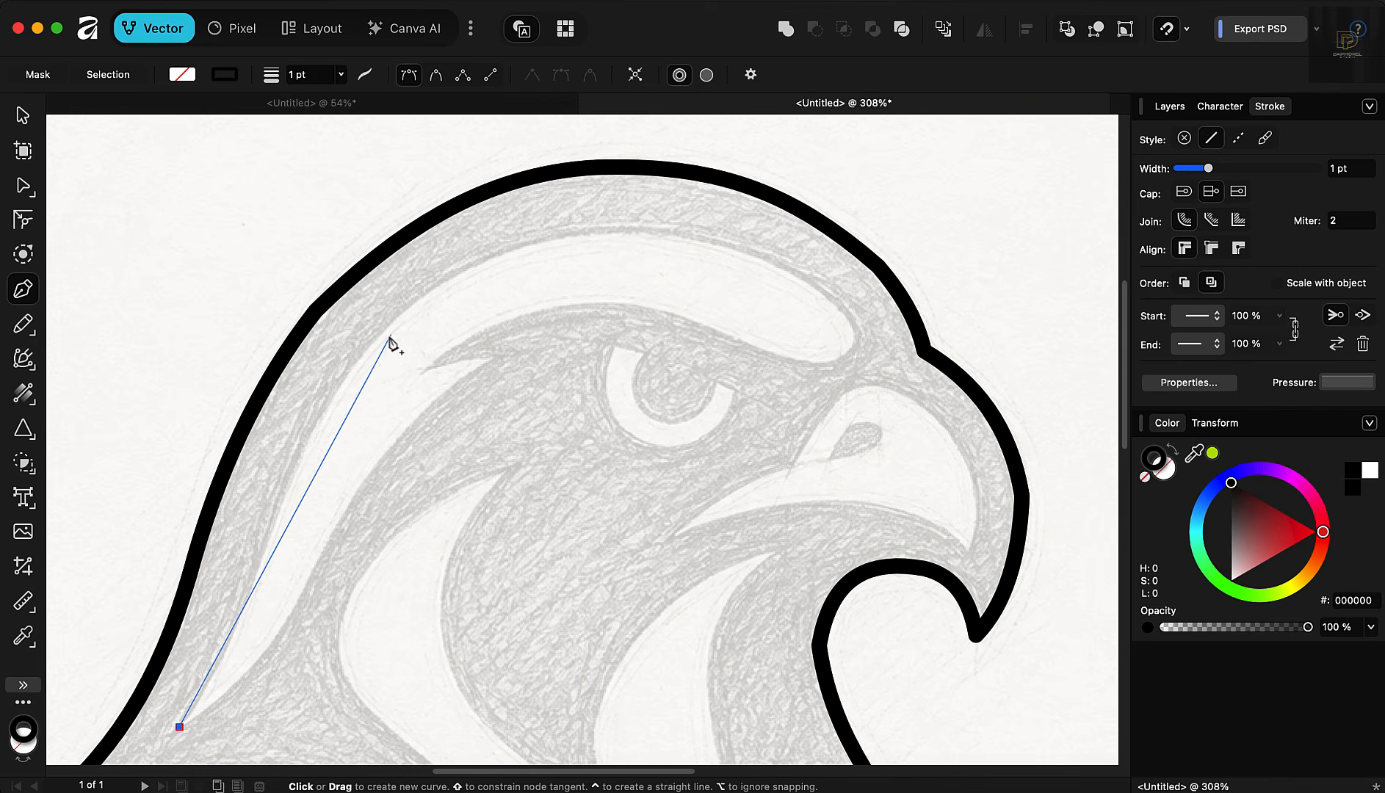
pyautogui.click(441, 287)
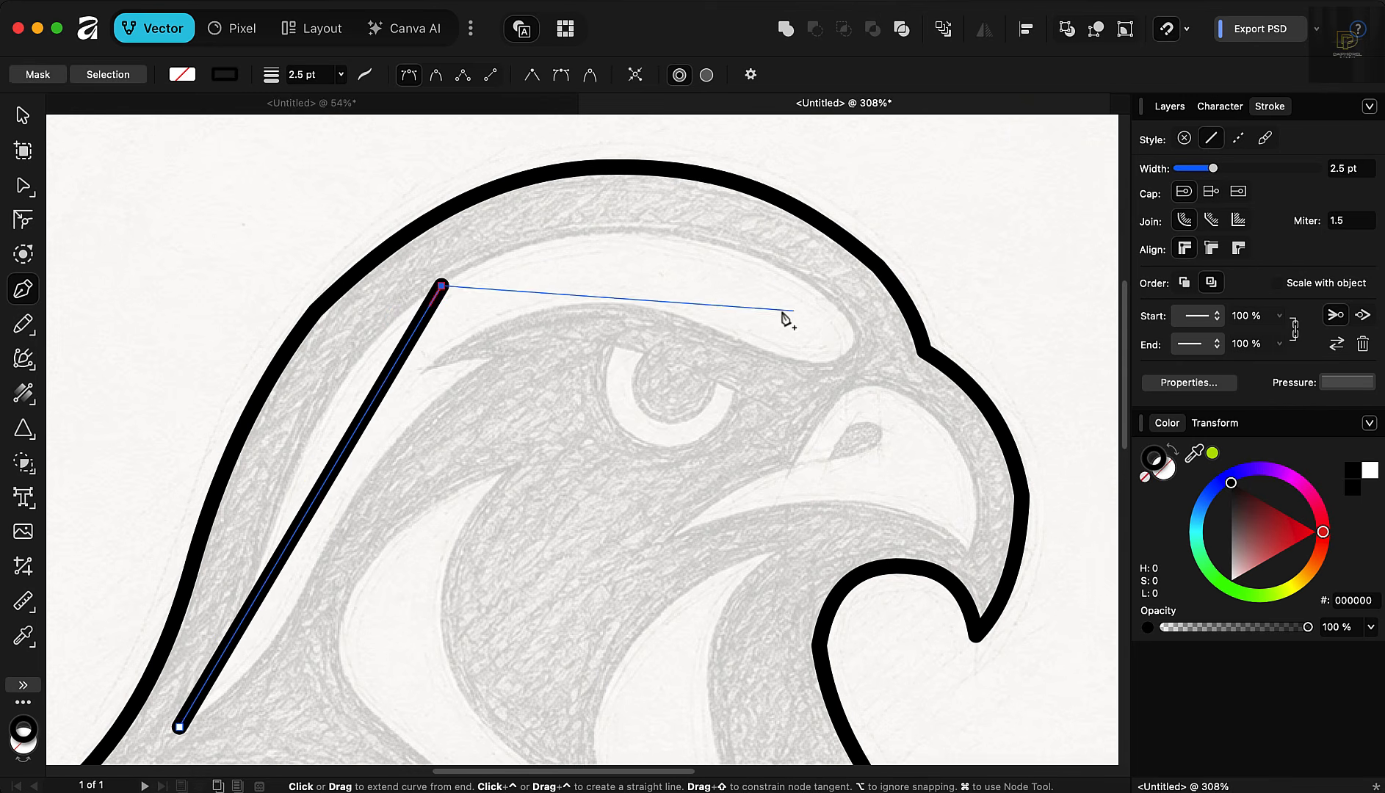
pyautogui.click(784, 270)
pyautogui.click(849, 353)
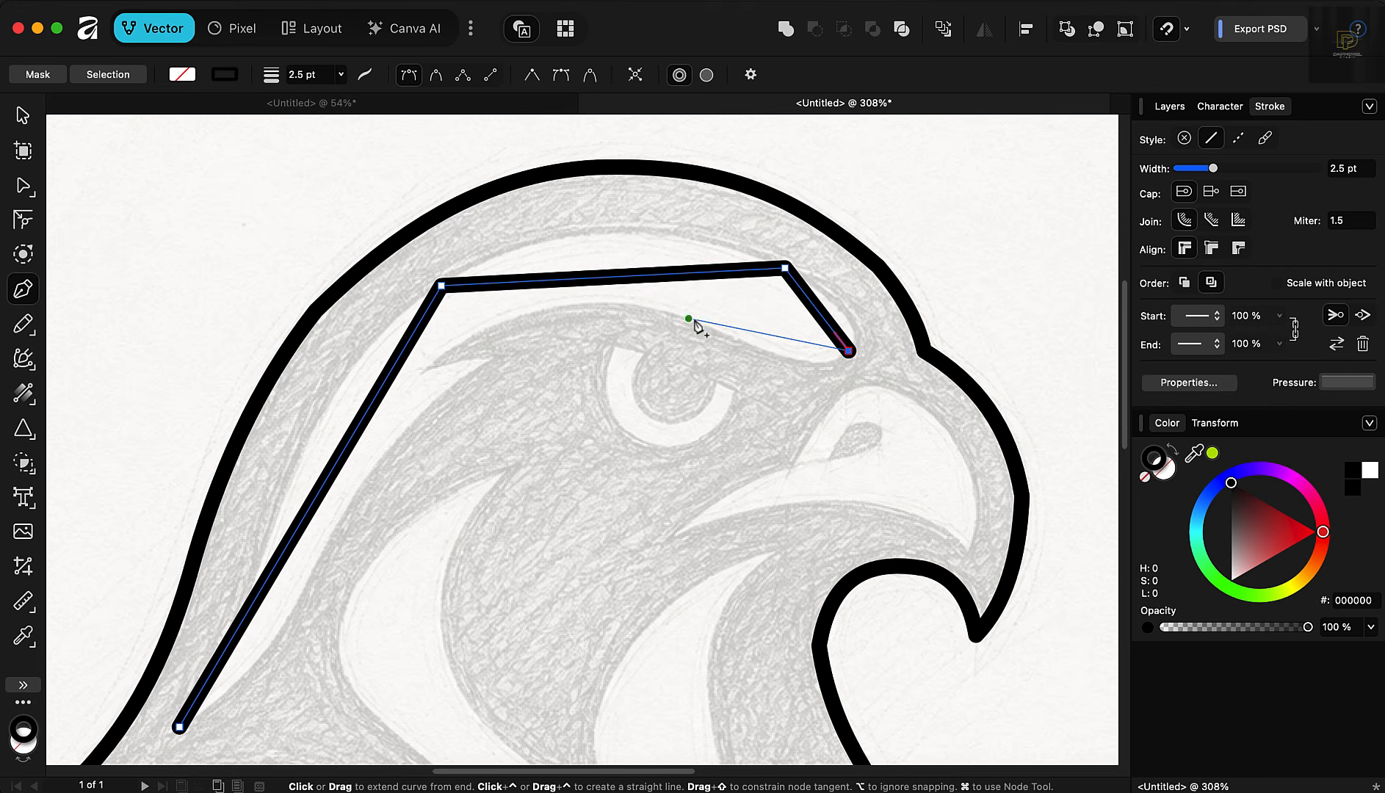
pyautogui.click(688, 320)
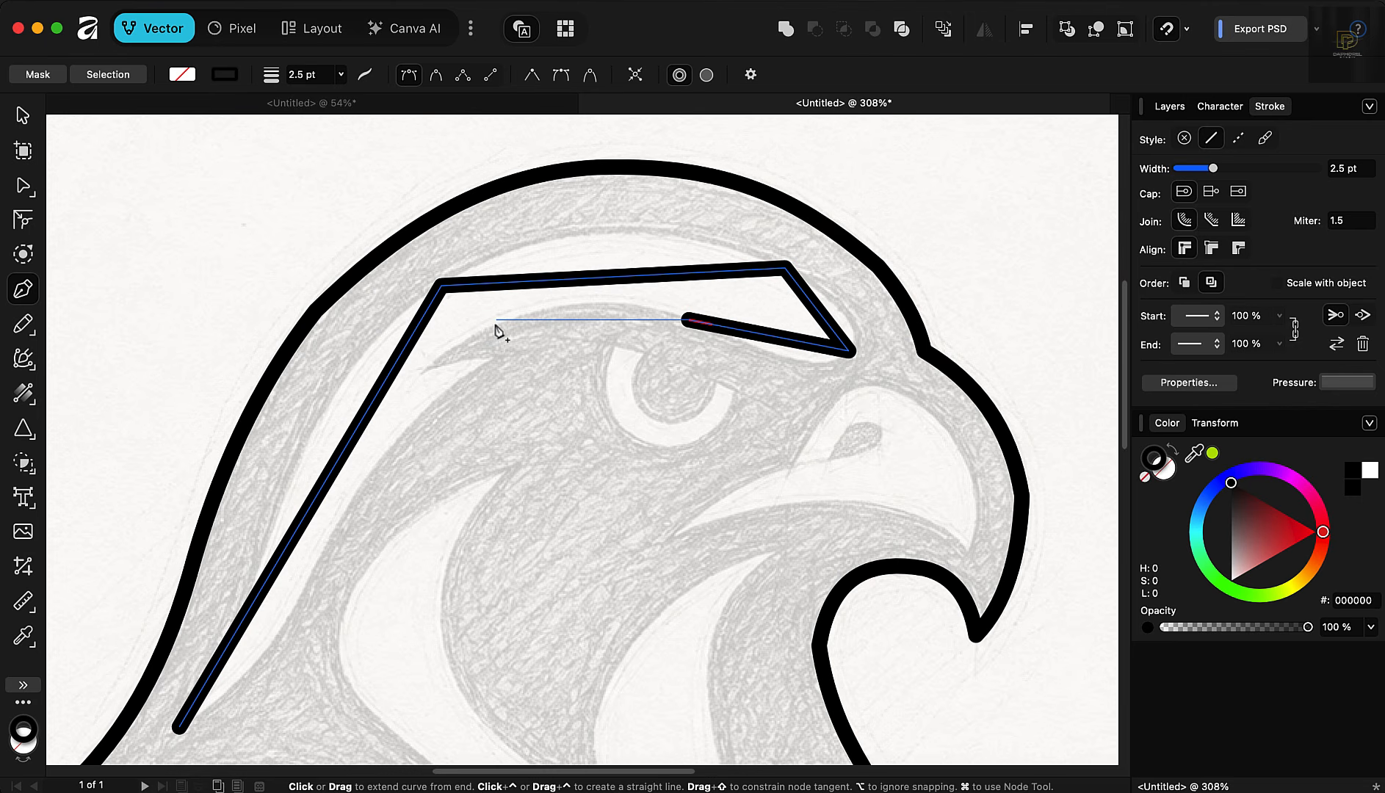
# Step: Set the white head band path's stroke width to 1 pt, add nodes along its underside and close it at the lower starting point
pyautogui.scroll(3, 500, 328)
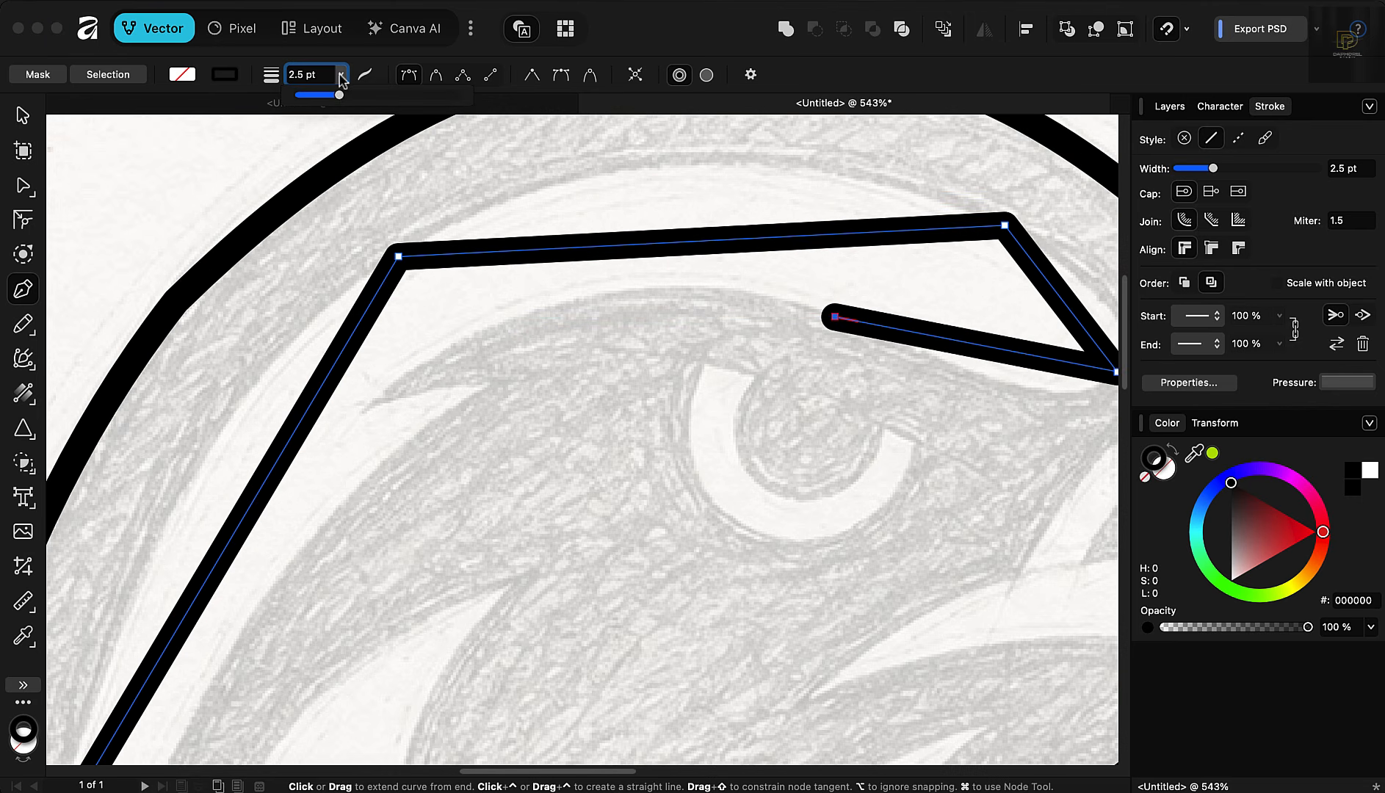
pyautogui.moveTo(339, 96); pyautogui.dragTo(333, 99)
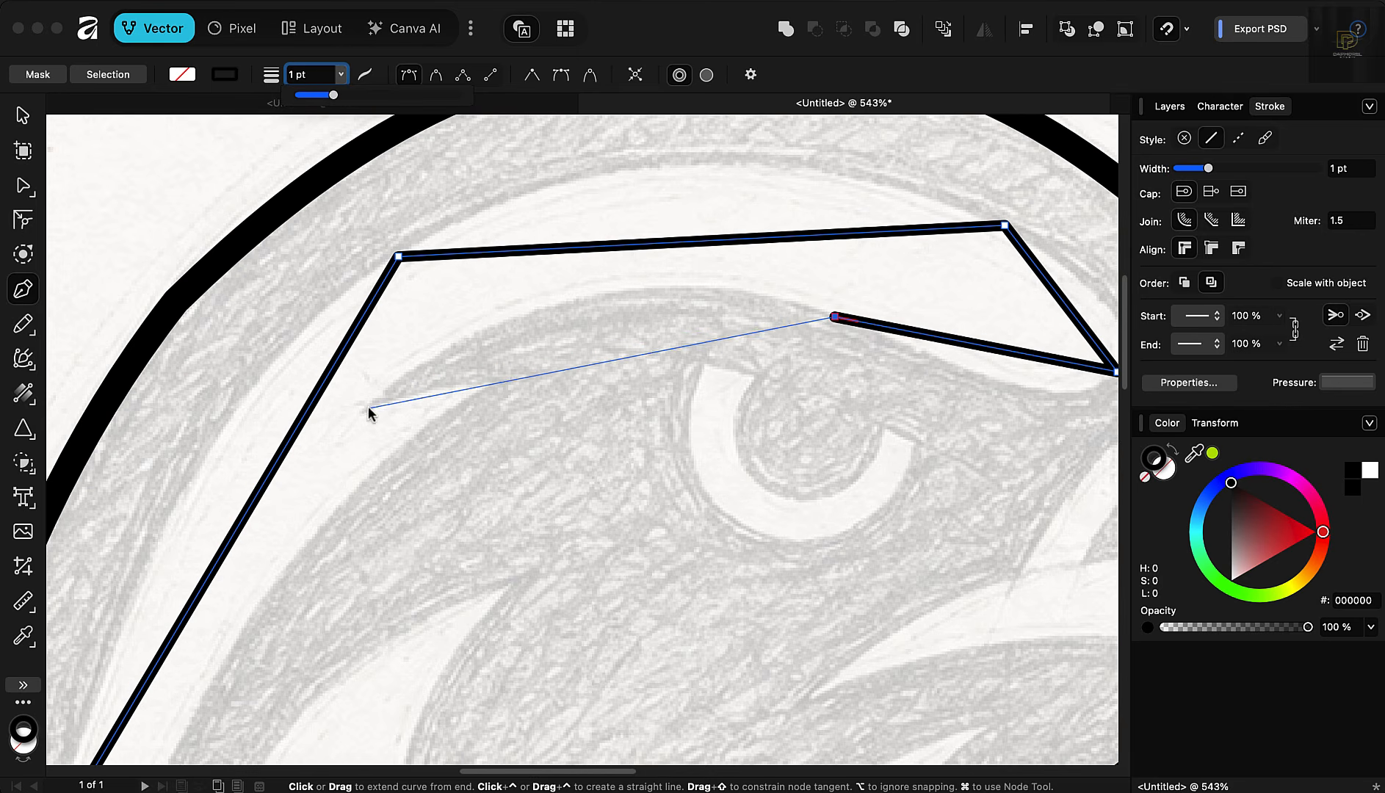
pyautogui.click(512, 318)
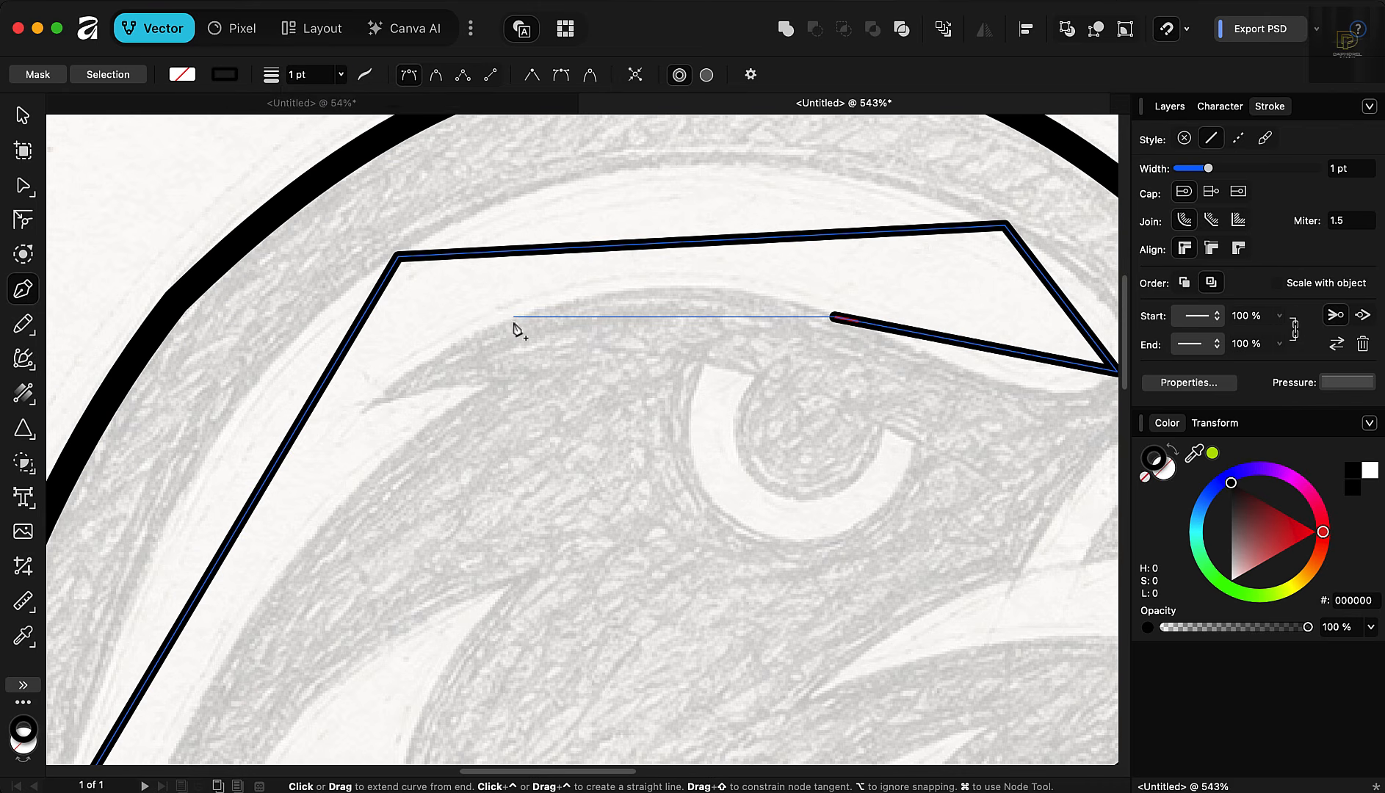
pyautogui.click(361, 411)
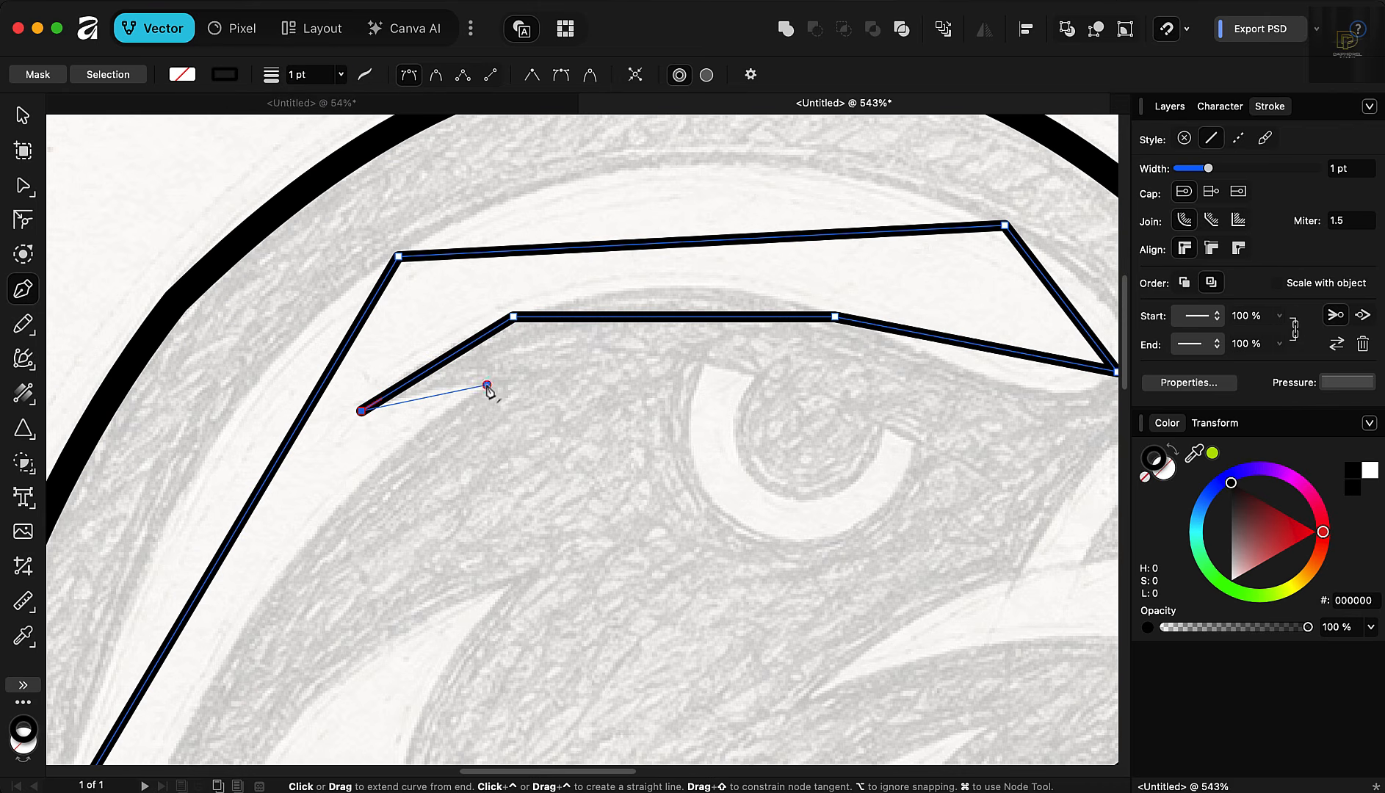
pyautogui.scroll(-10, 487, 387)
pyautogui.scroll(8, 532, 395)
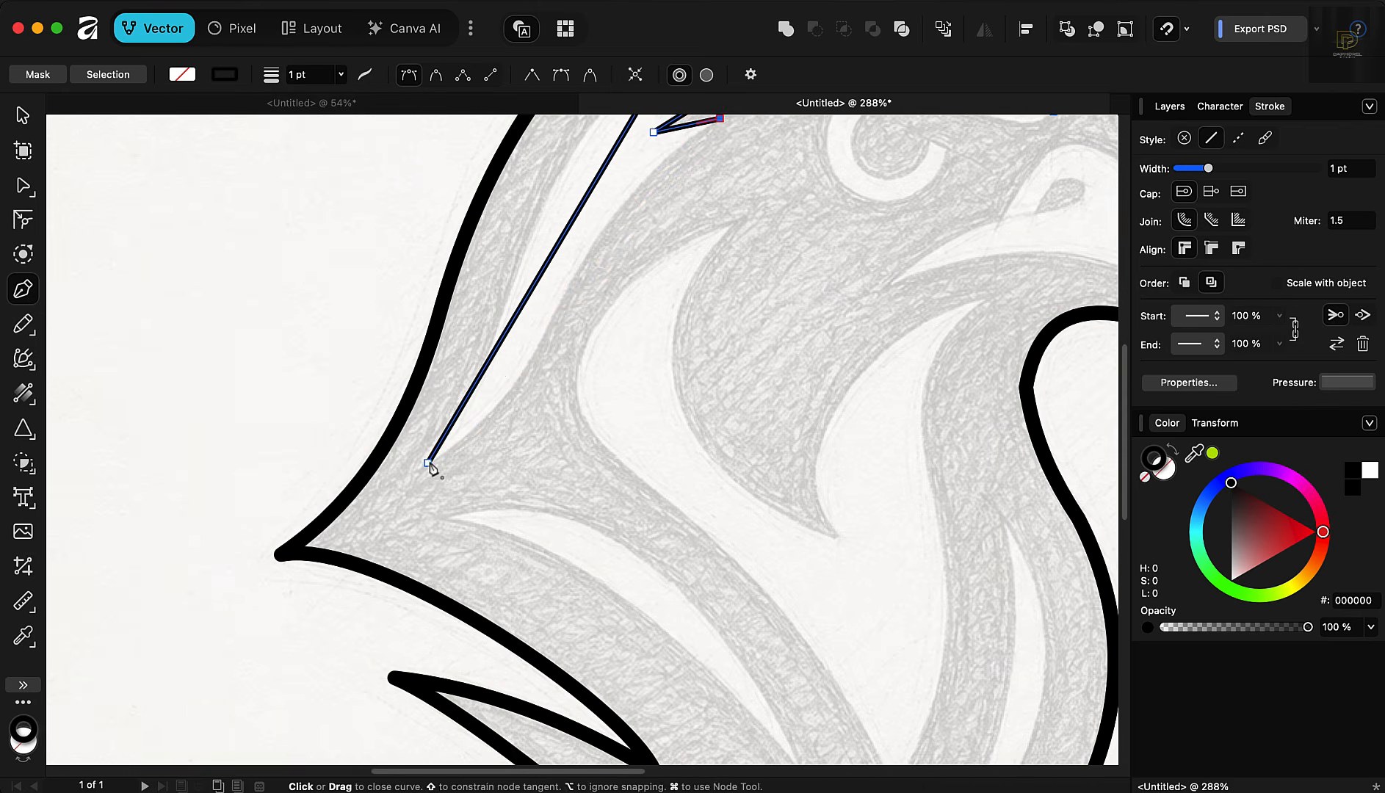
pyautogui.click(429, 466)
pyautogui.scroll(-8, 448, 464)
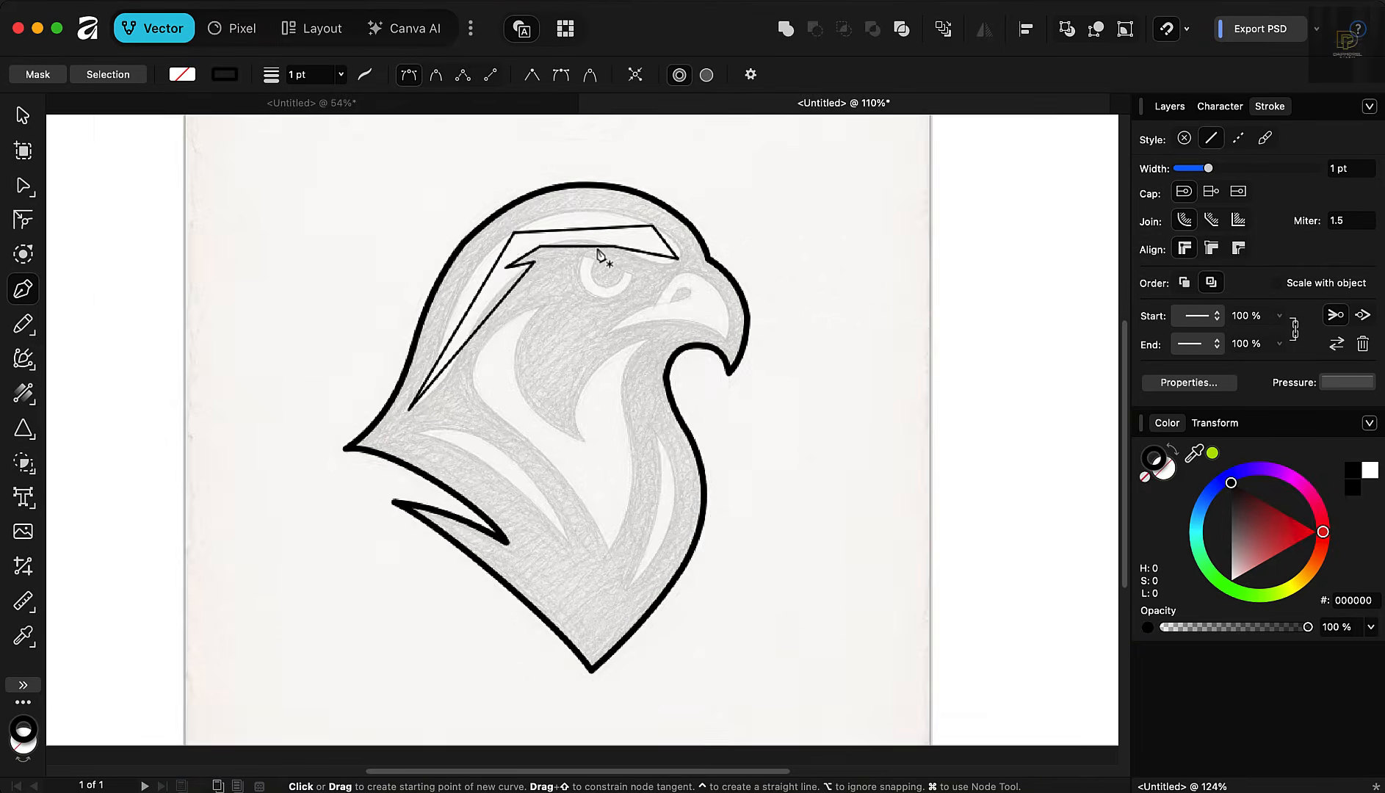
# Step: Start a Pen path at the upper tip of the large white cheek-and-neck shape and place nodes down its rear edge to its lowest point
pyautogui.scroll(8, 602, 256)
pyautogui.scroll(-5, 603, 256)
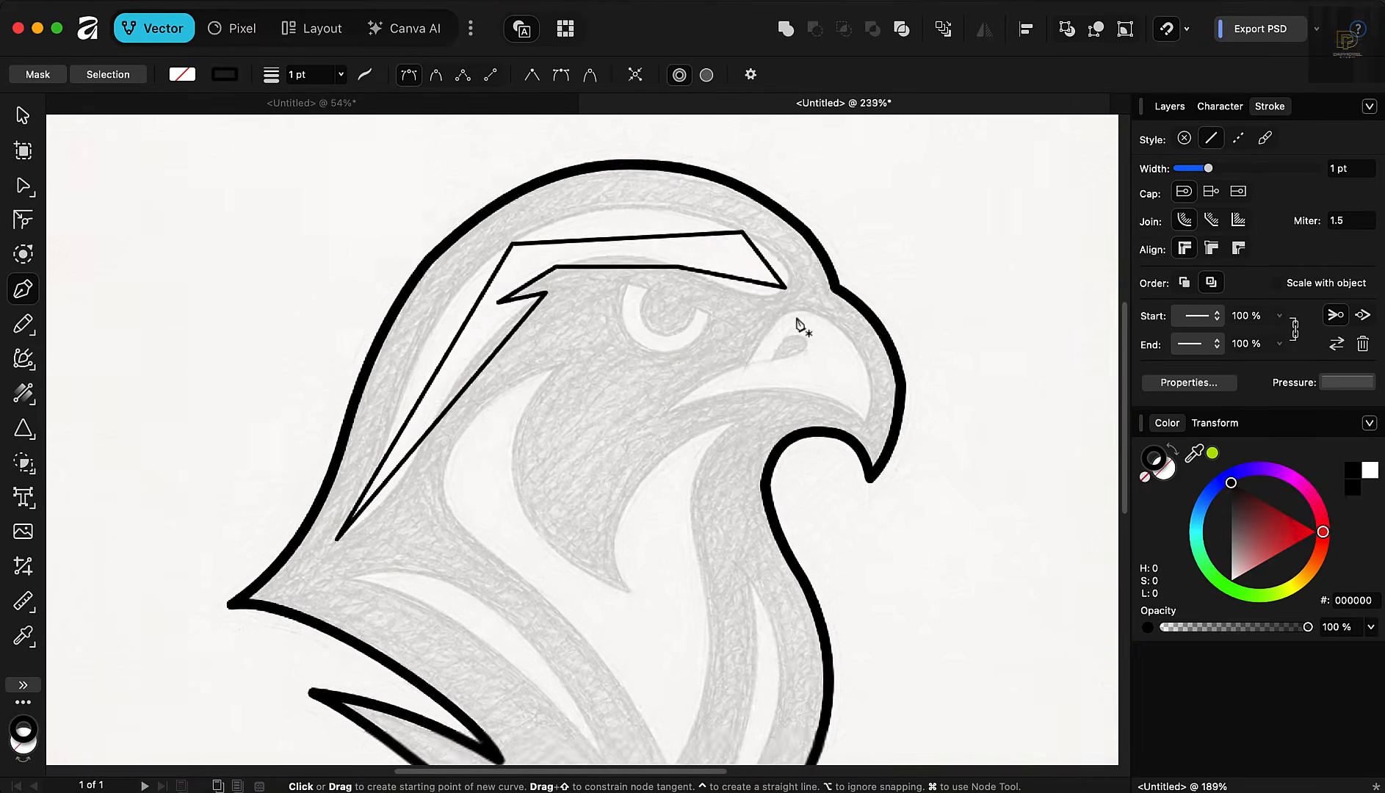
pyautogui.scroll(6, 609, 375)
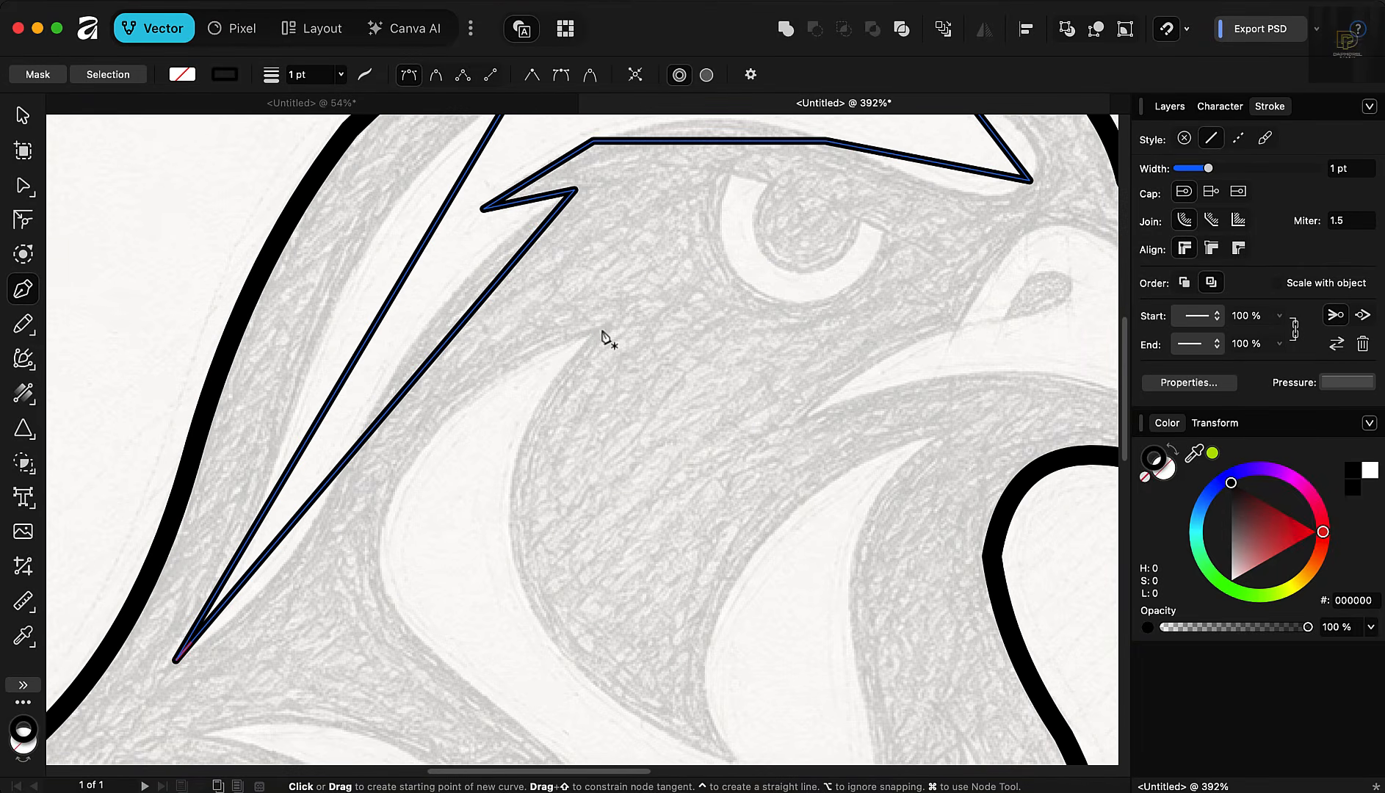
pyautogui.moveTo(603, 328); pyautogui.dragTo(483, 422)
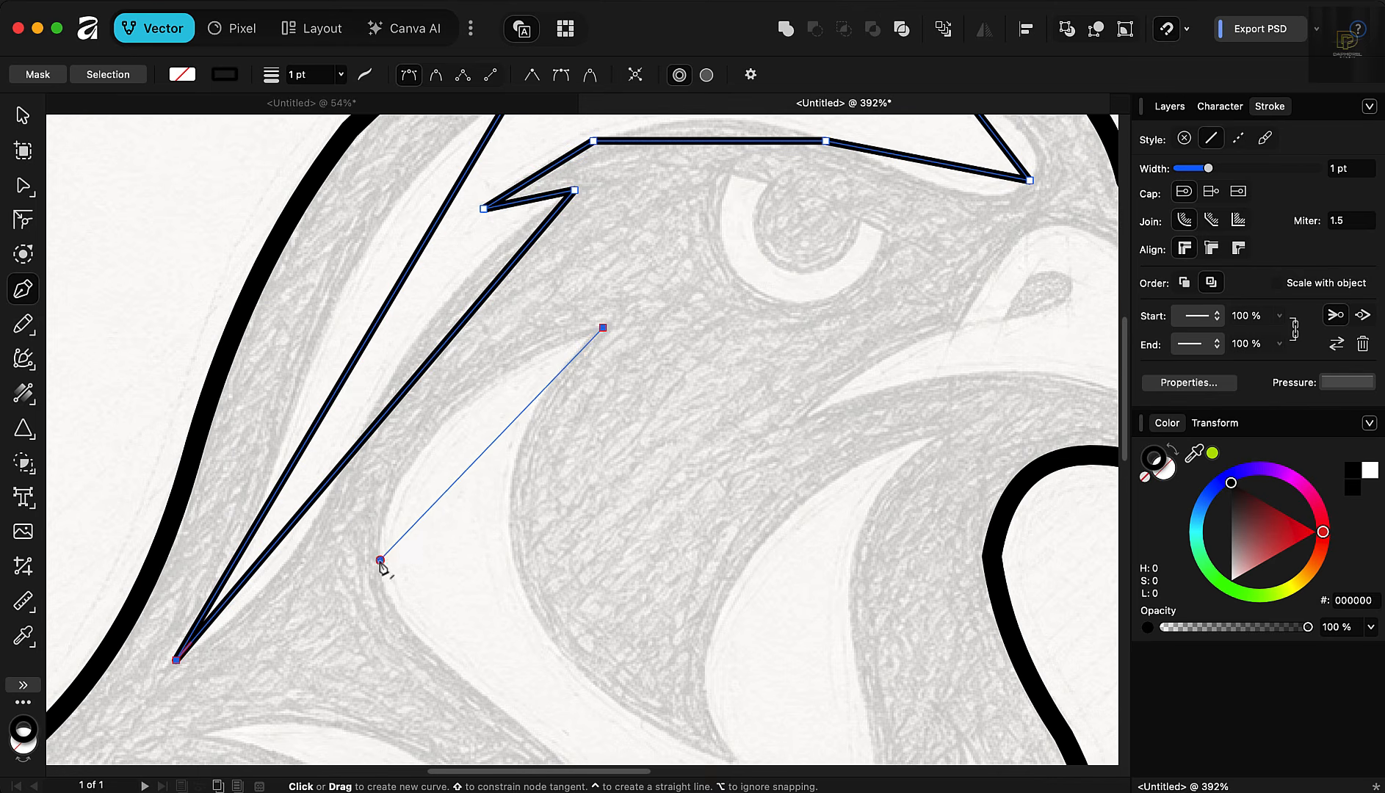
pyautogui.scroll(-6, 379, 560)
pyautogui.scroll(6, 473, 634)
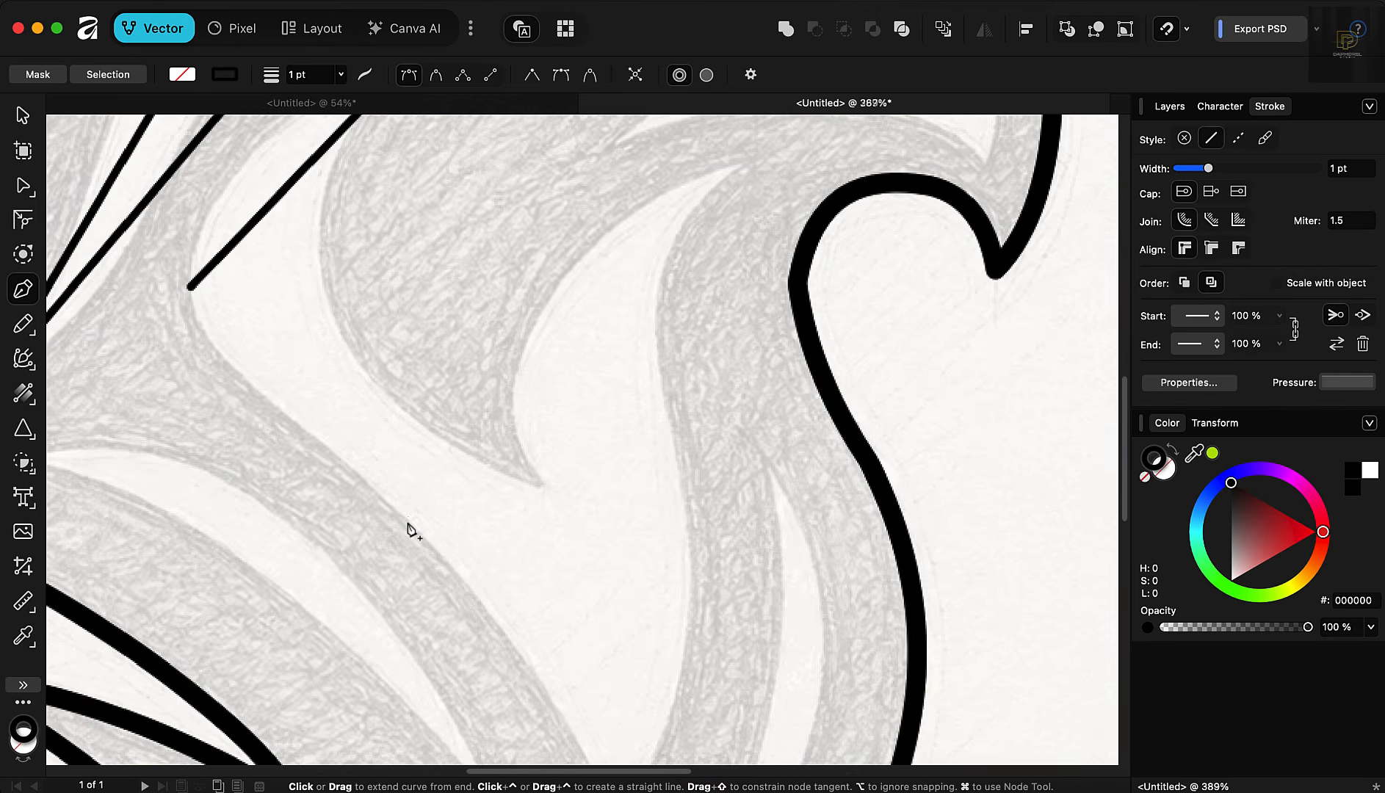
pyautogui.click(375, 488)
pyautogui.scroll(-5, 423, 389)
pyautogui.scroll(4, 520, 558)
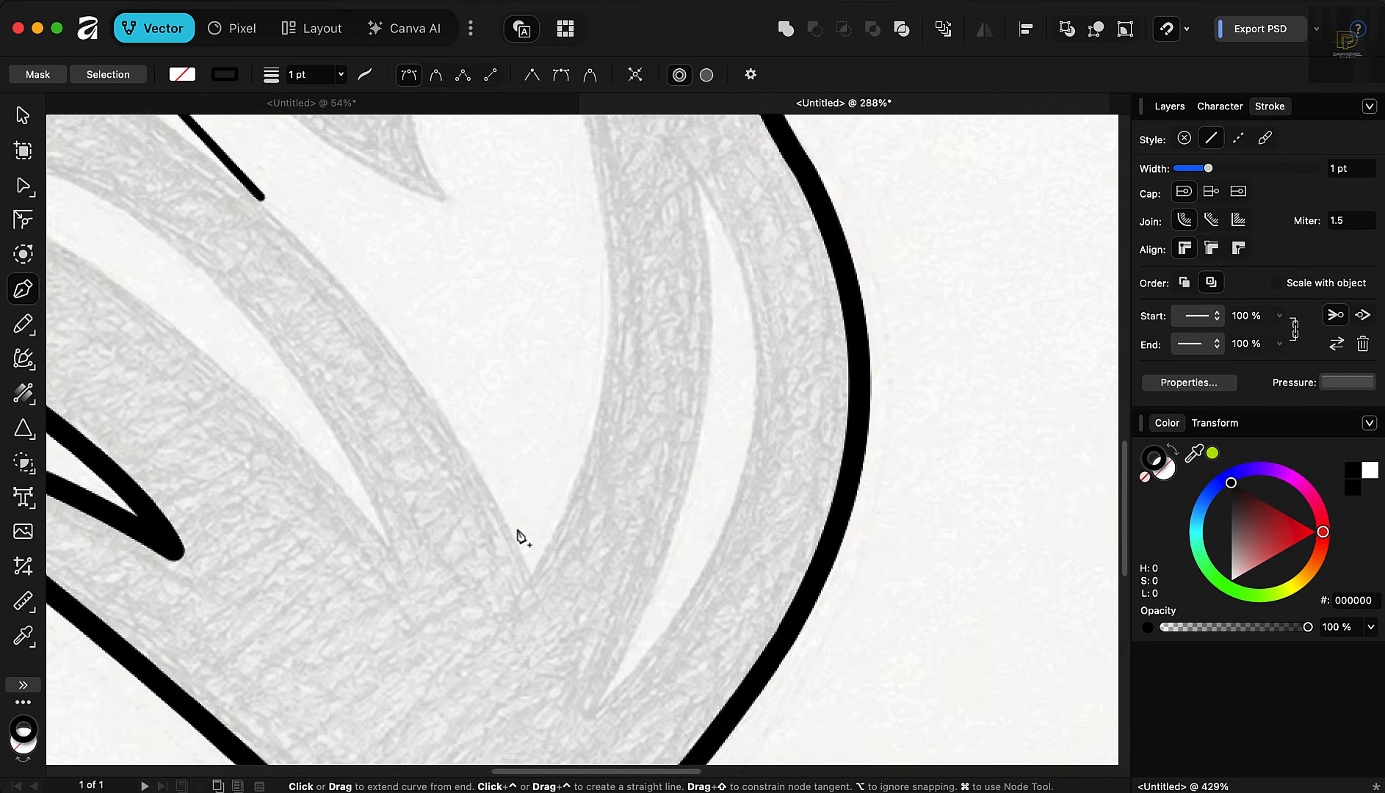
pyautogui.scroll(3, 521, 537)
pyautogui.click(532, 587)
# Step: Continue the cheek-and-neck path up its front edge to the pointed tip beneath the beak
pyautogui.scroll(-6, 532, 587)
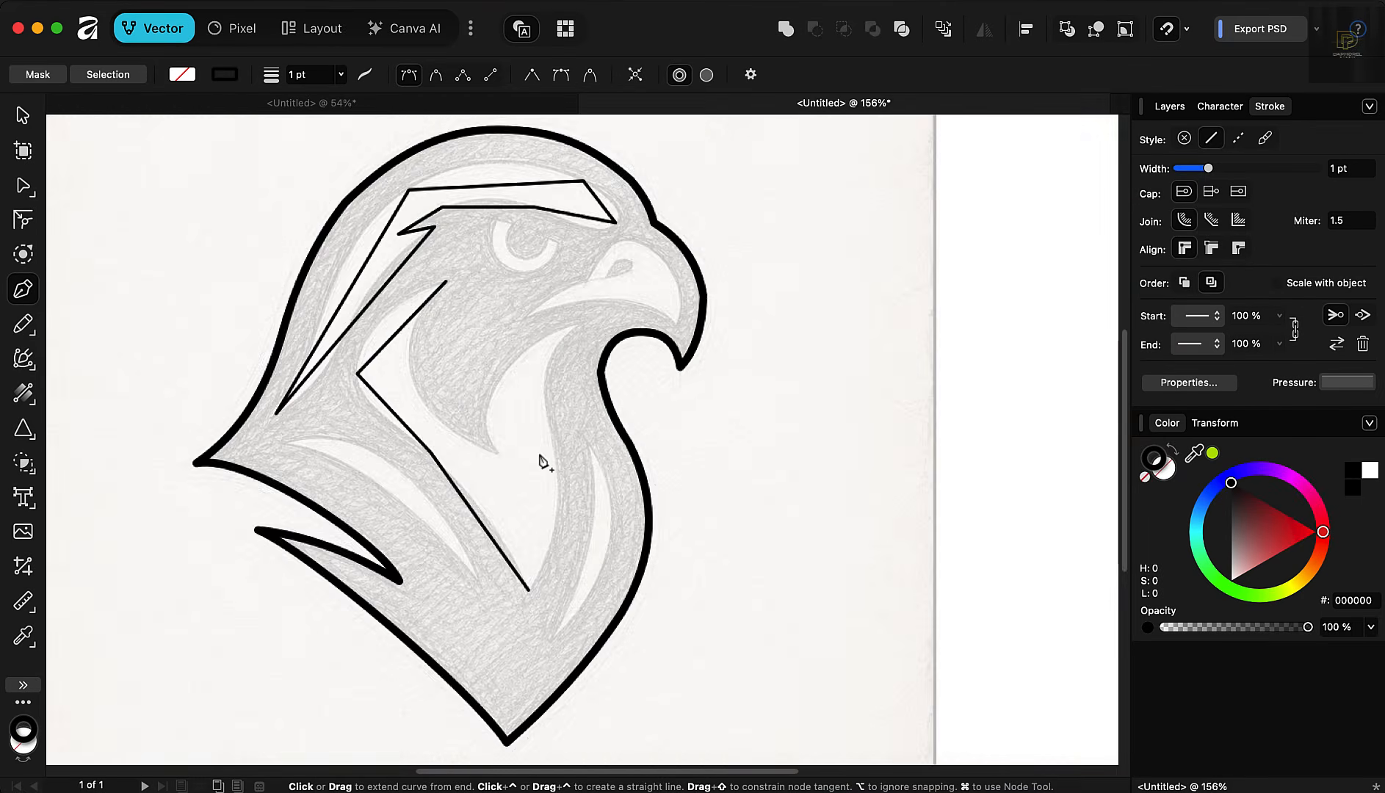
pyautogui.scroll(5, 542, 465)
pyautogui.click(538, 601)
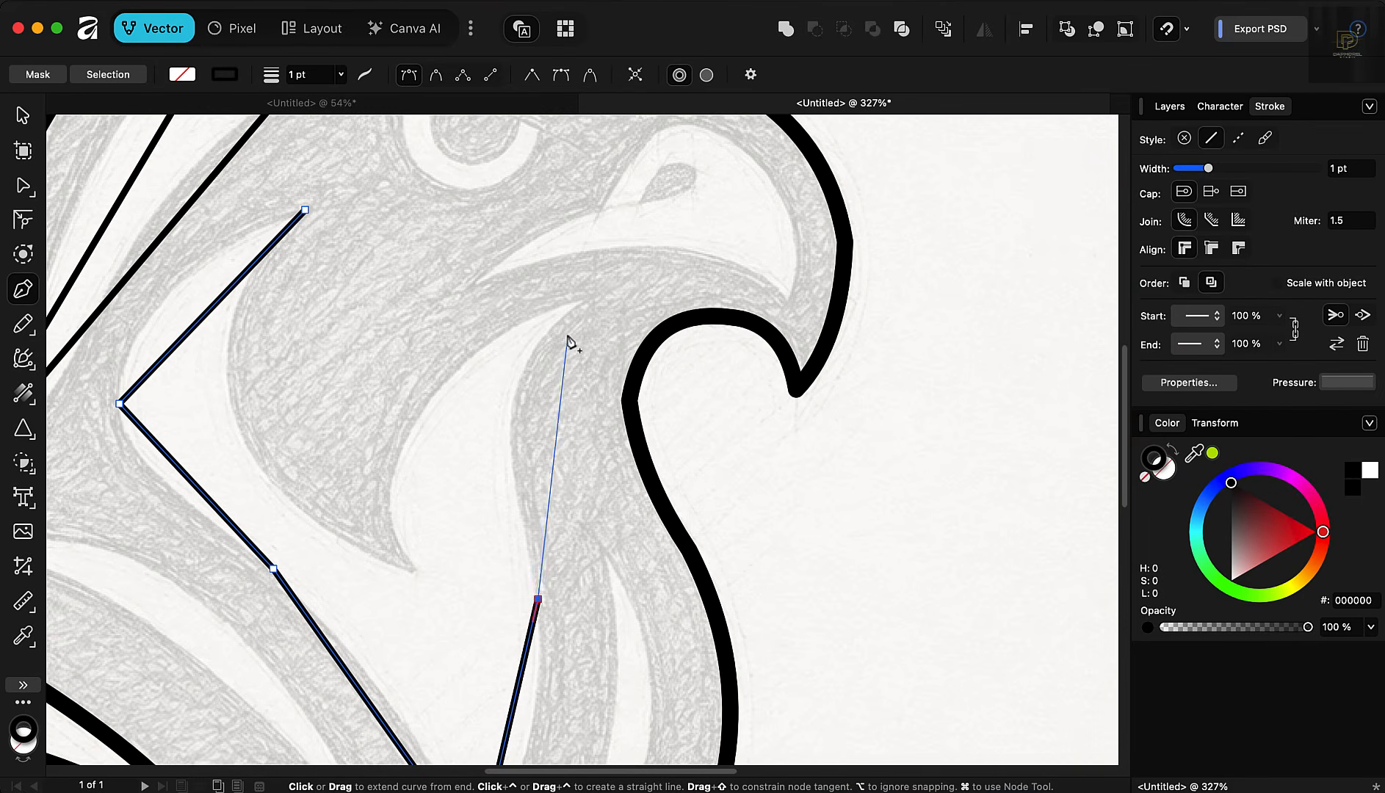
pyautogui.scroll(4, 526, 363)
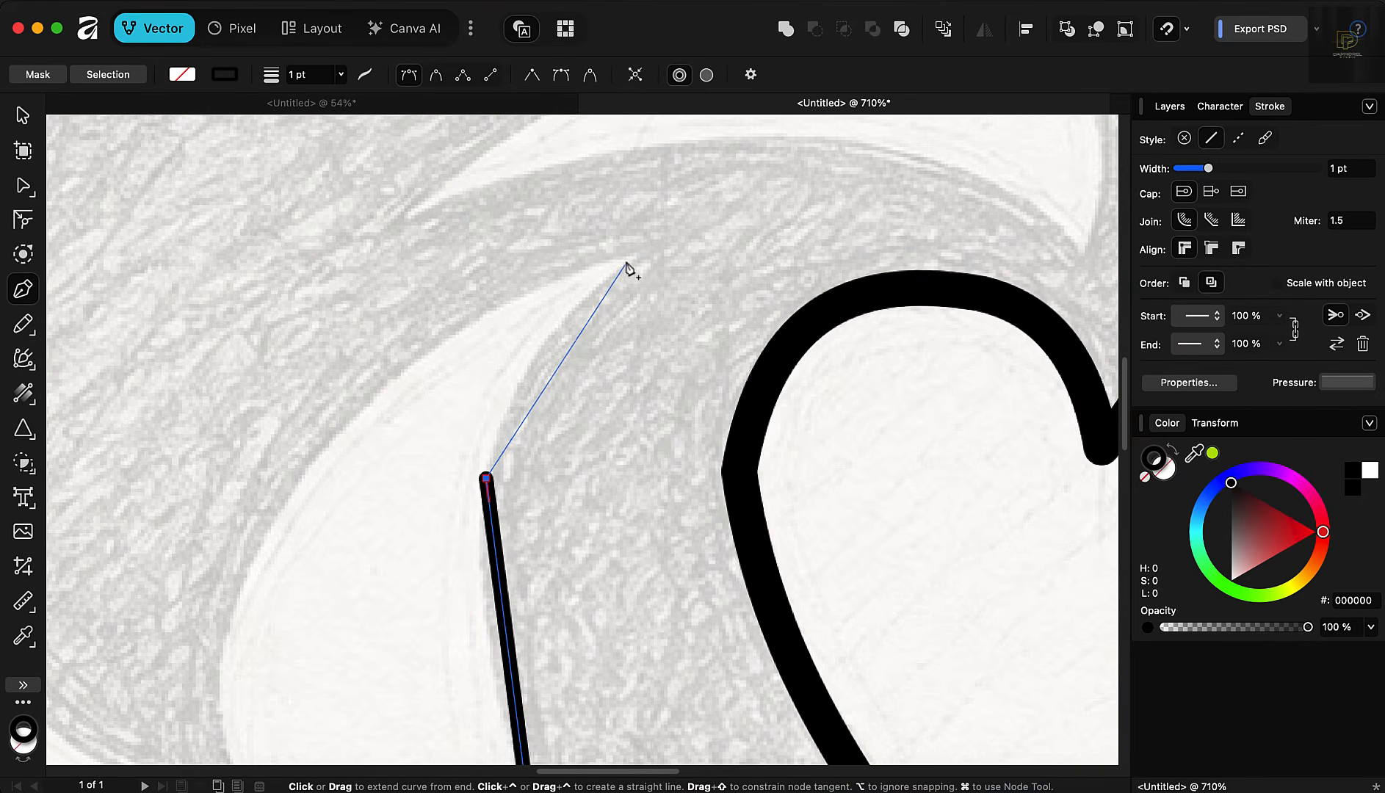
pyautogui.click(642, 254)
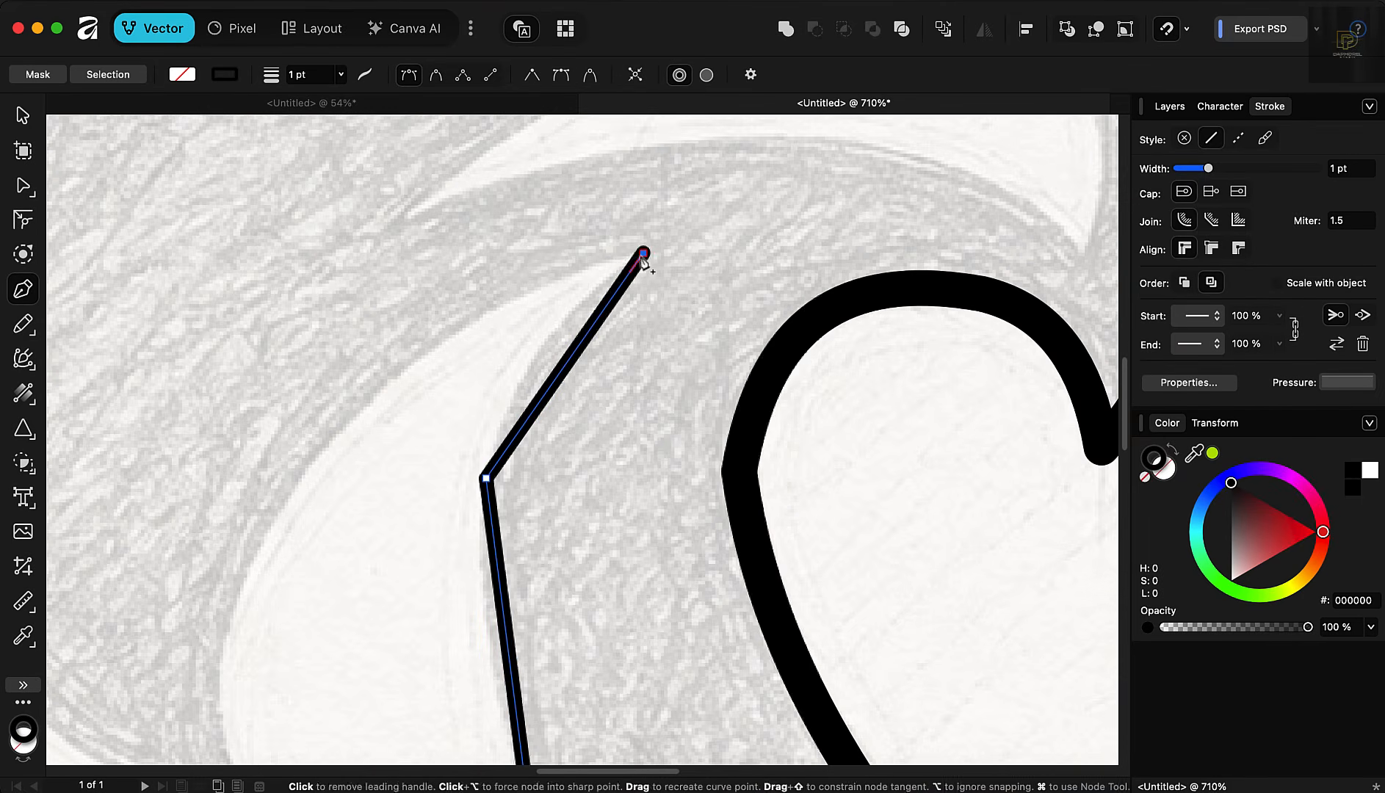
# Step: Place nodes along the inner edge of the cheek-and-neck shape, around the dark cheek point, and close the path at its upper tip
pyautogui.click(258, 555)
pyautogui.scroll(-4, 442, 318)
pyautogui.scroll(4, 380, 473)
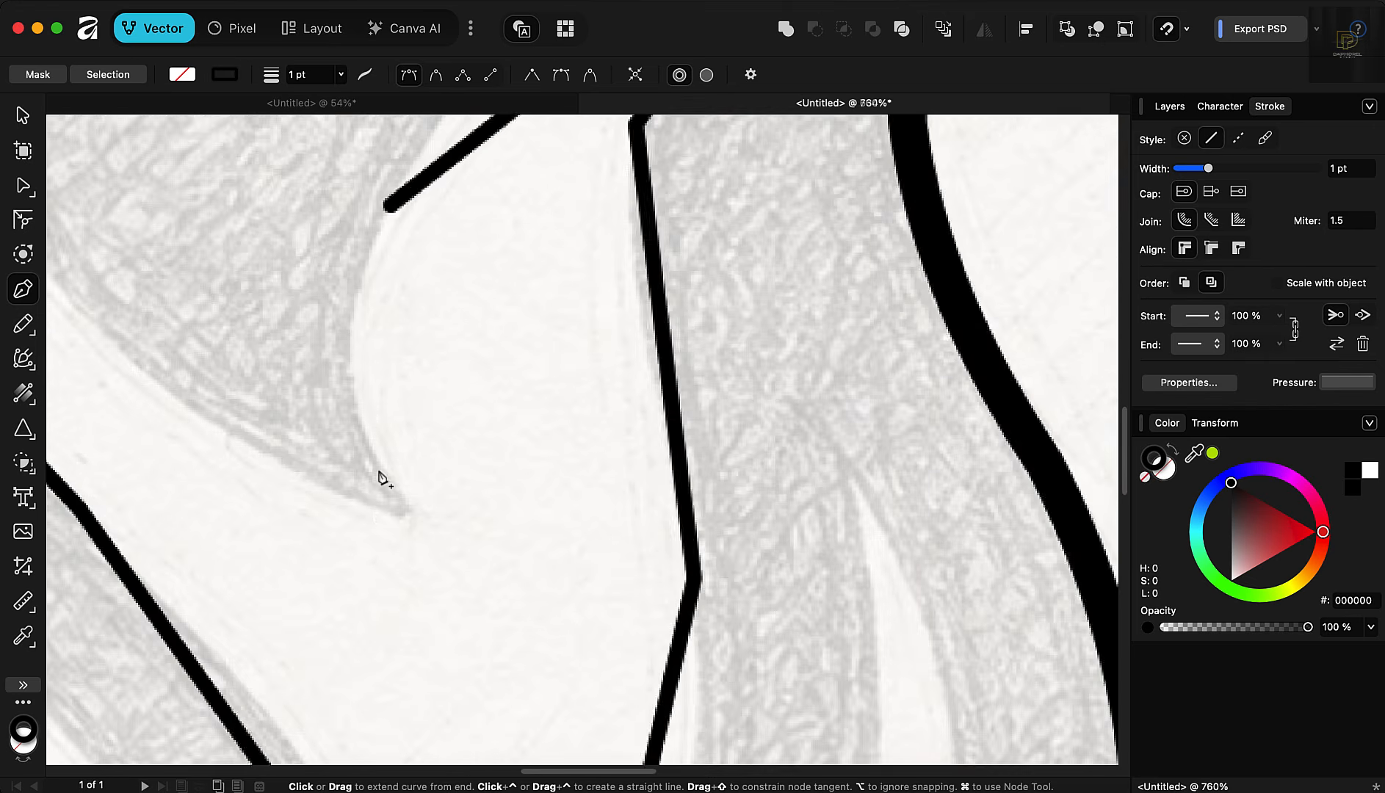
pyautogui.click(401, 510)
pyautogui.scroll(-3, 402, 518)
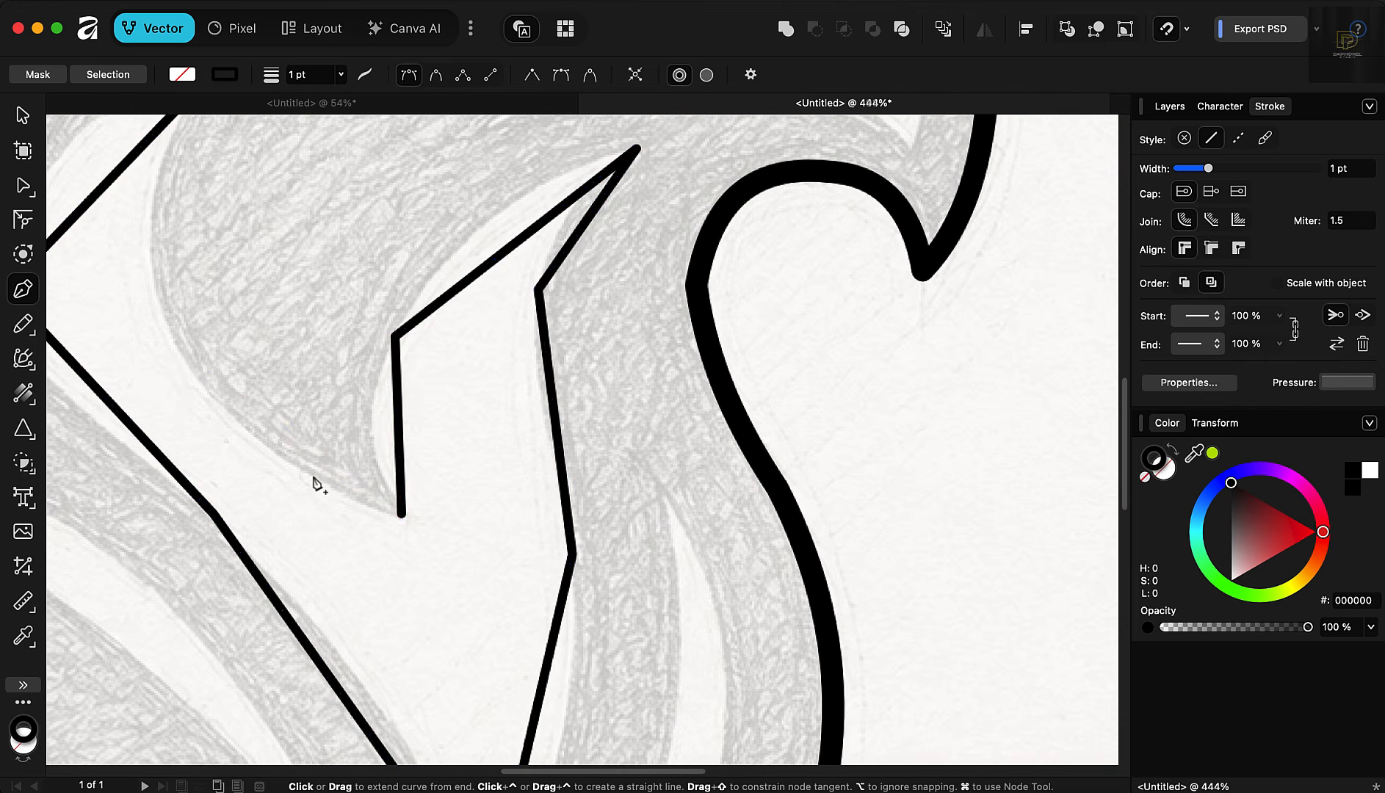
pyautogui.click(180, 361)
pyautogui.scroll(-3, 180, 364)
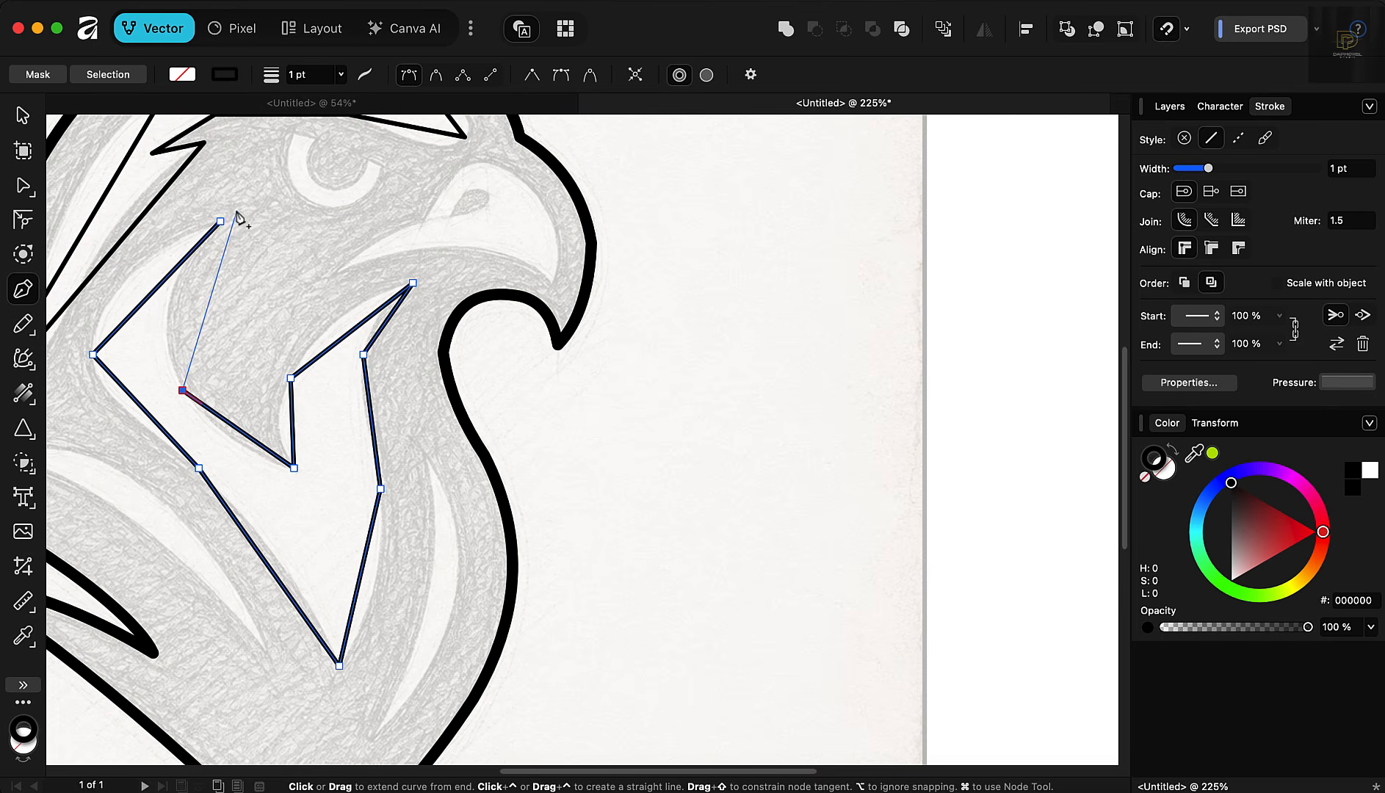
pyautogui.click(220, 222)
# Step: Draw a closed four-node Pen path around the narrow white stripe on the rear of the neck
pyautogui.scroll(-5, 356, 393)
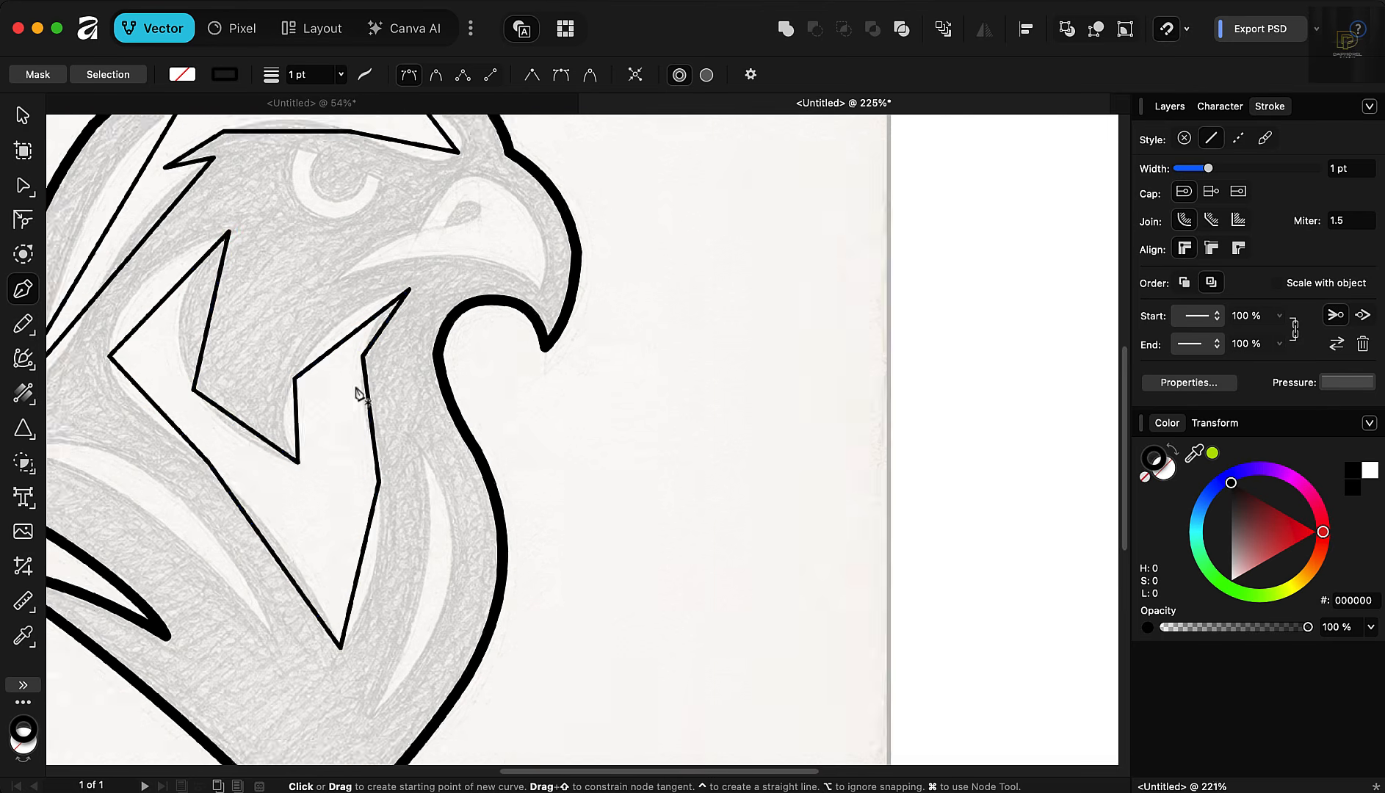
pyautogui.scroll(3, 326, 332)
pyautogui.scroll(2, 345, 319)
pyautogui.scroll(-3, 294, 367)
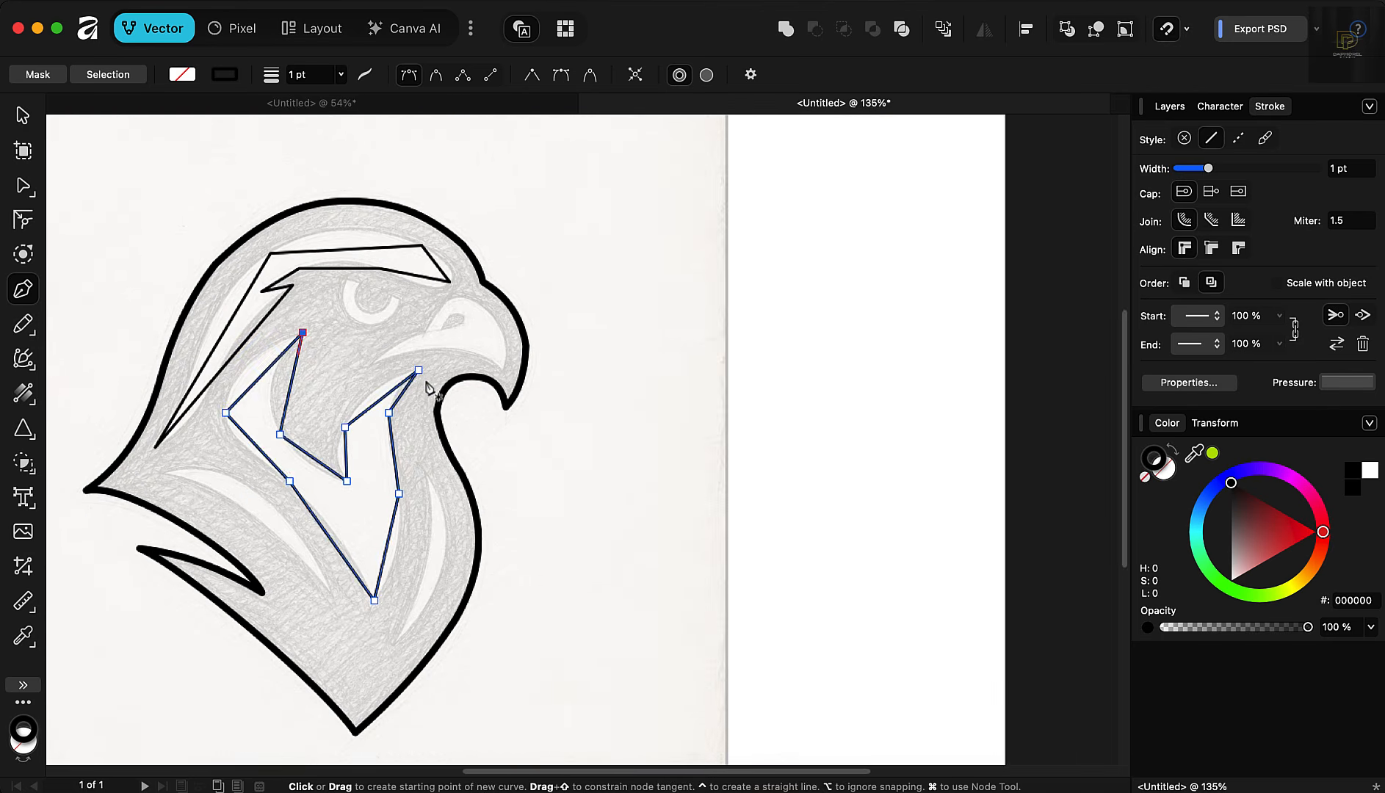
pyautogui.scroll(4, 158, 463)
pyautogui.scroll(1, 159, 472)
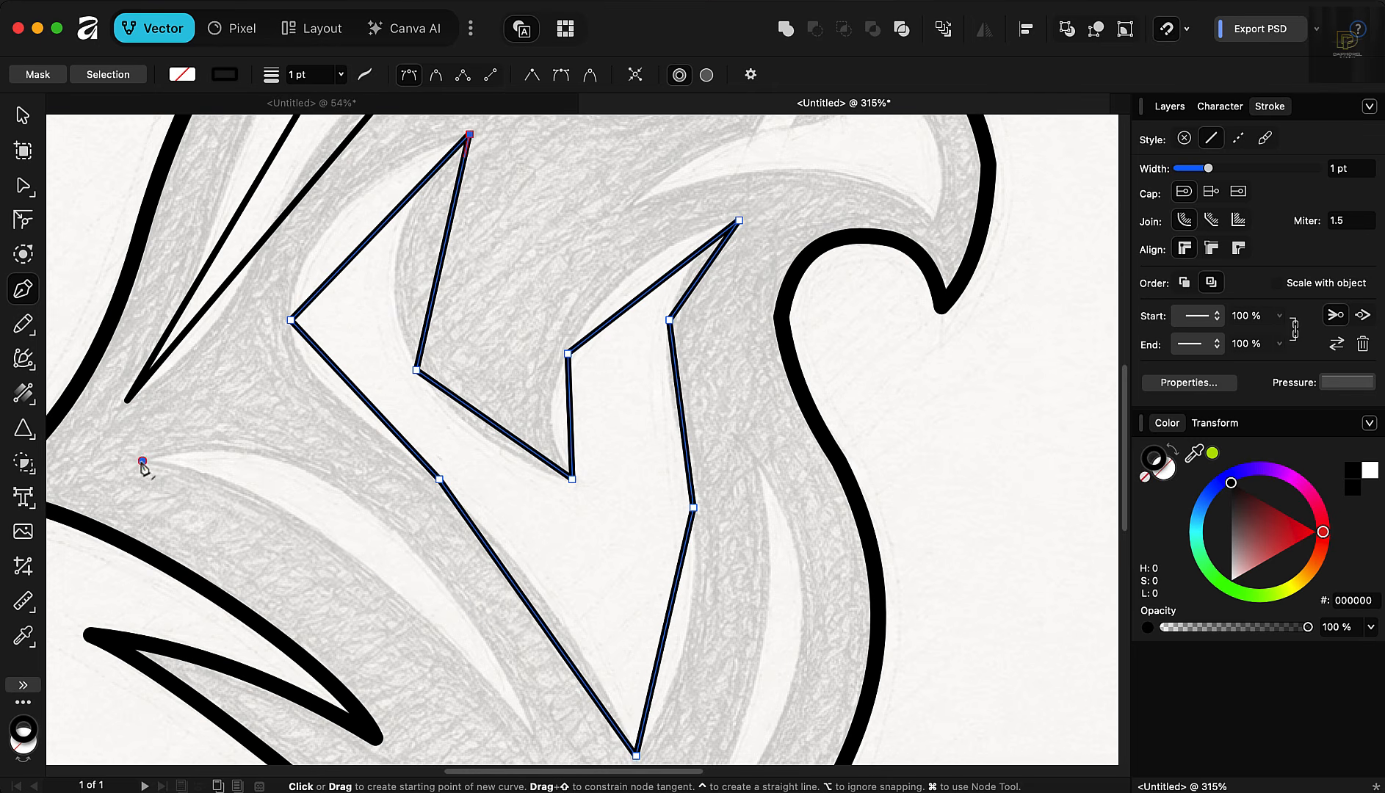
pyautogui.click(143, 463)
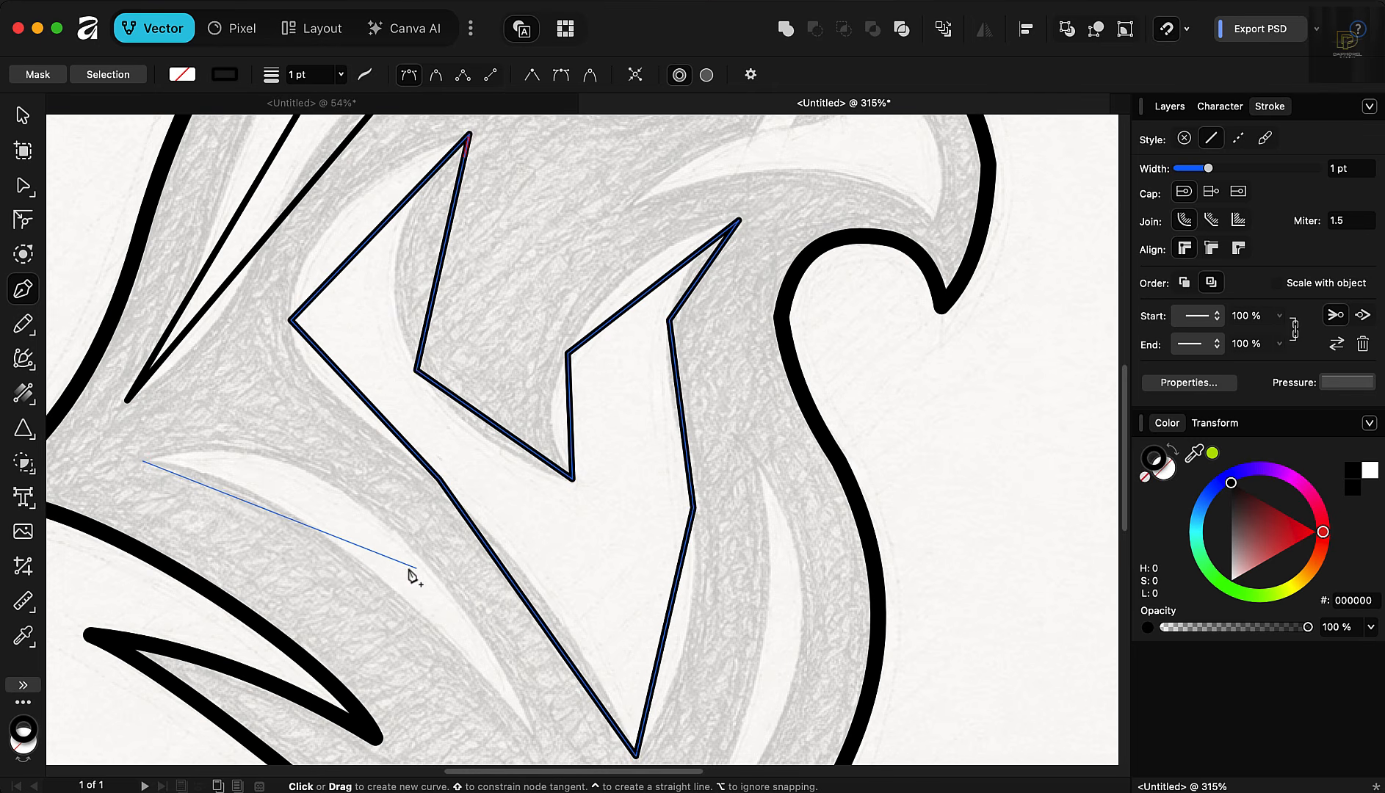
pyautogui.click(406, 539)
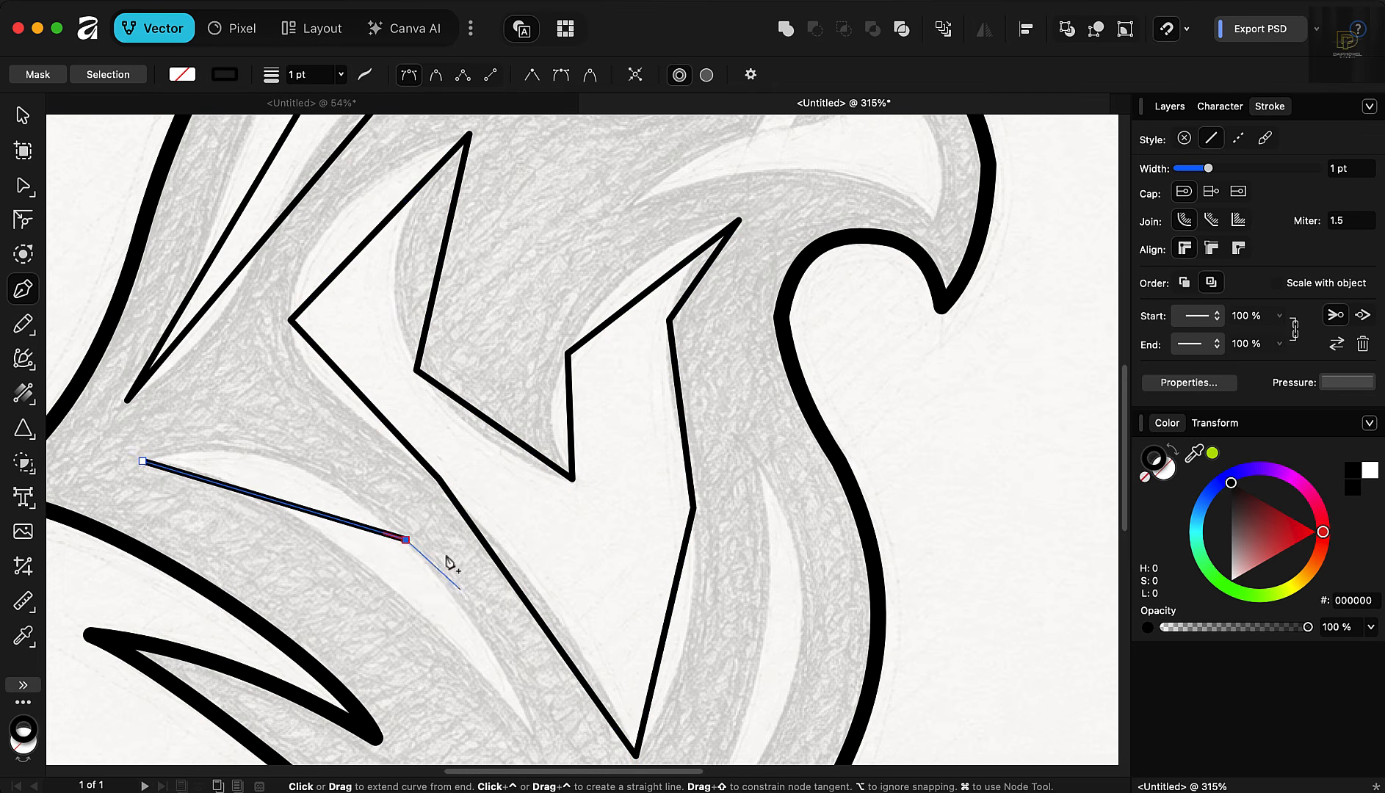
pyautogui.scroll(-5, 477, 617)
pyautogui.scroll(10, 497, 657)
pyautogui.click(486, 652)
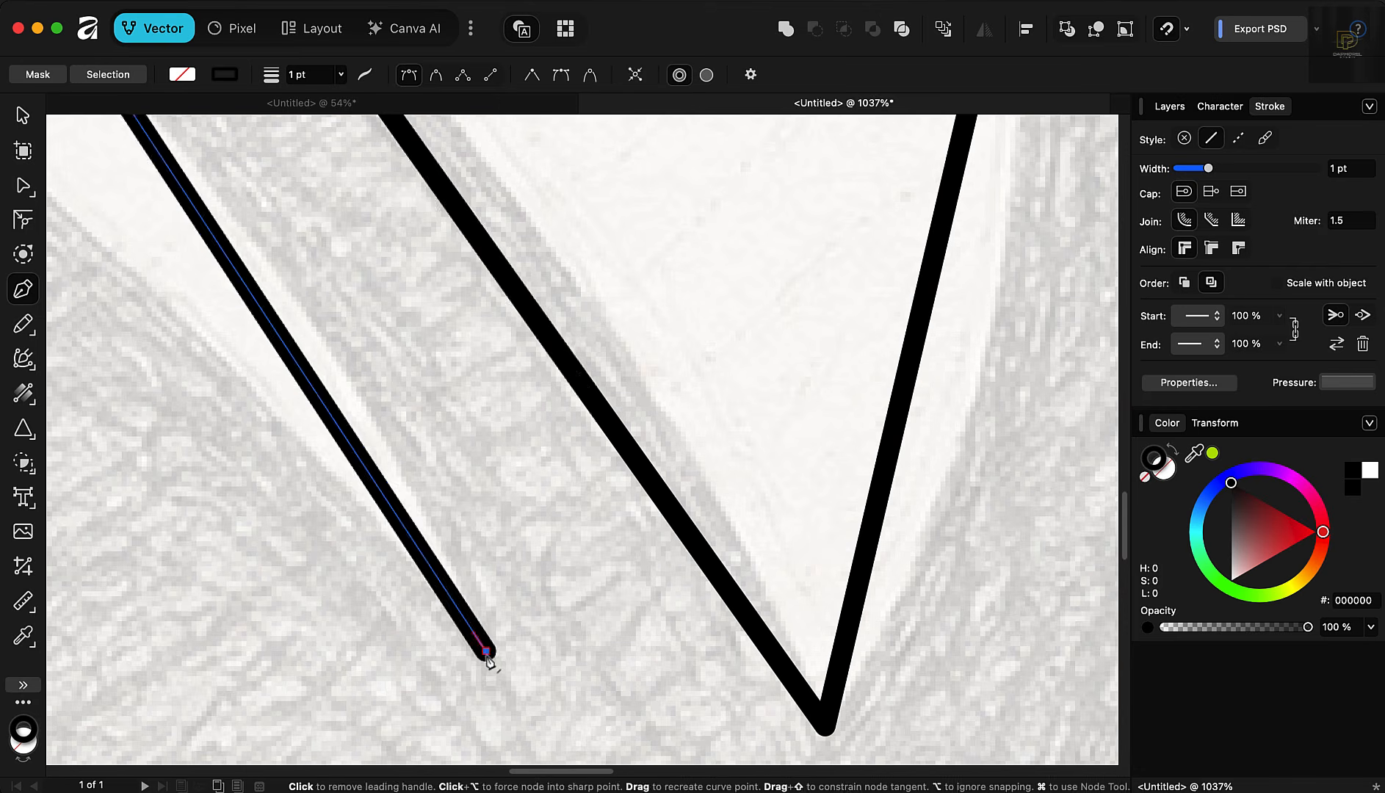
pyautogui.scroll(-3, 488, 661)
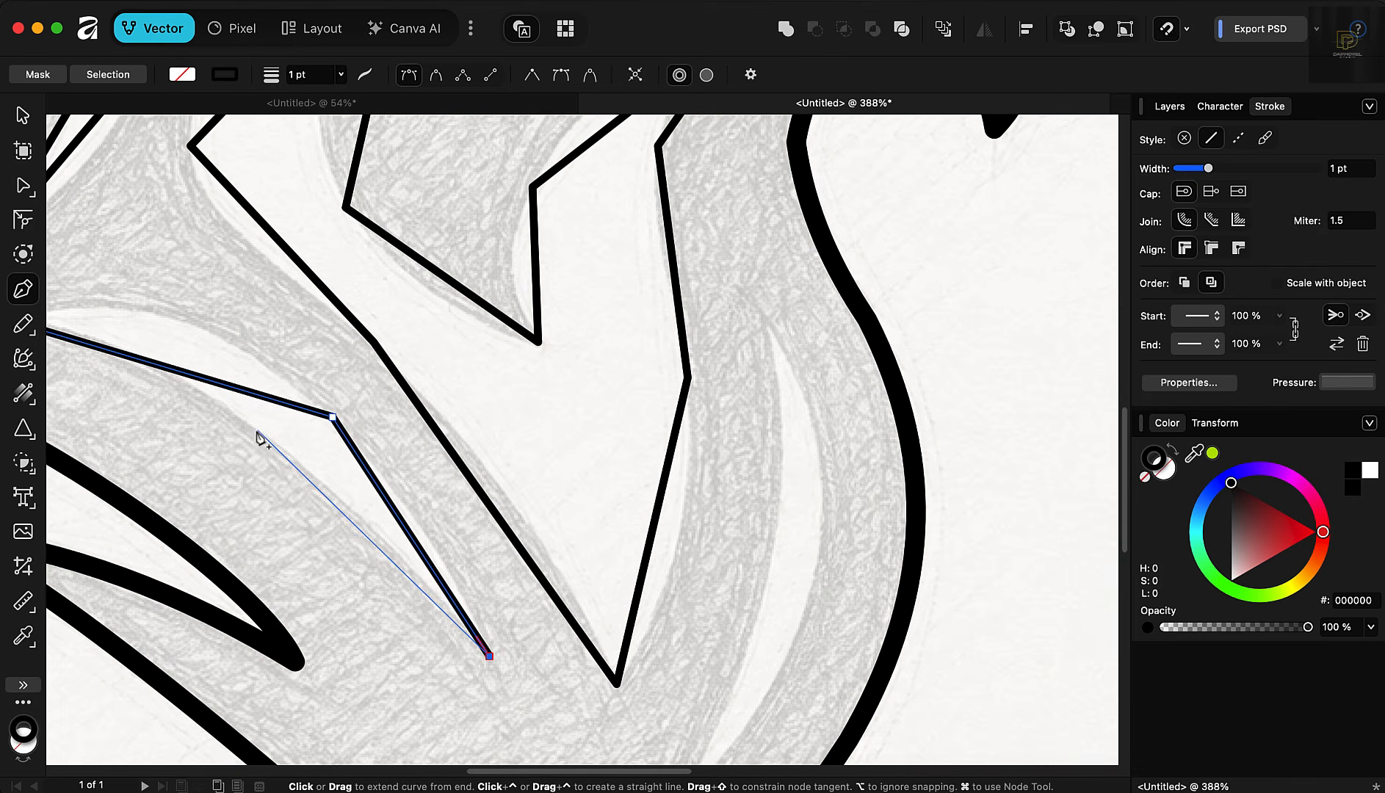
pyautogui.click(257, 432)
pyautogui.scroll(-2, 309, 455)
pyautogui.click(198, 409)
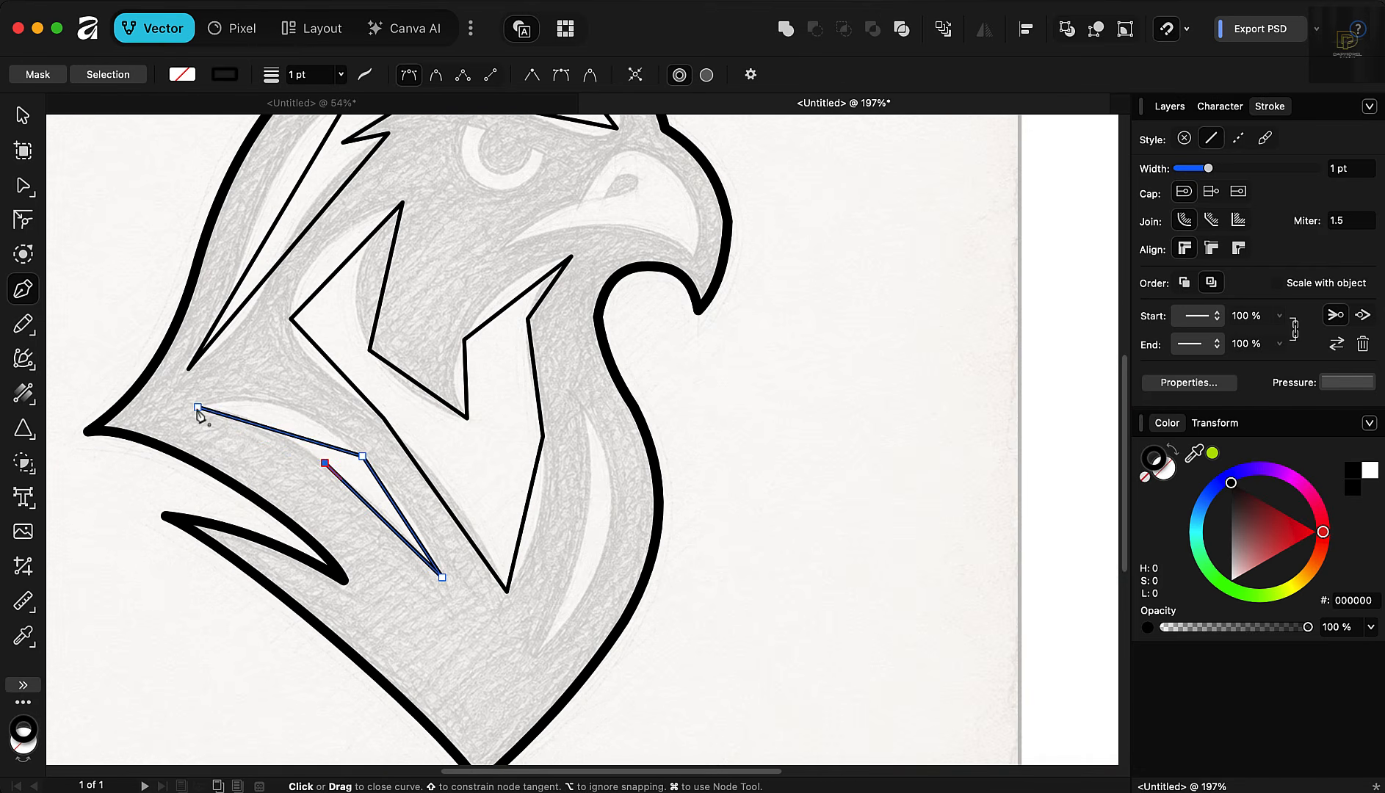
# Step: Draw a closed four-node Pen path around the white beak area, from its rear mouth corner over the top to the front lower point
pyautogui.scroll(-4, 217, 494)
pyautogui.scroll(3, 423, 353)
pyautogui.scroll(4, 423, 352)
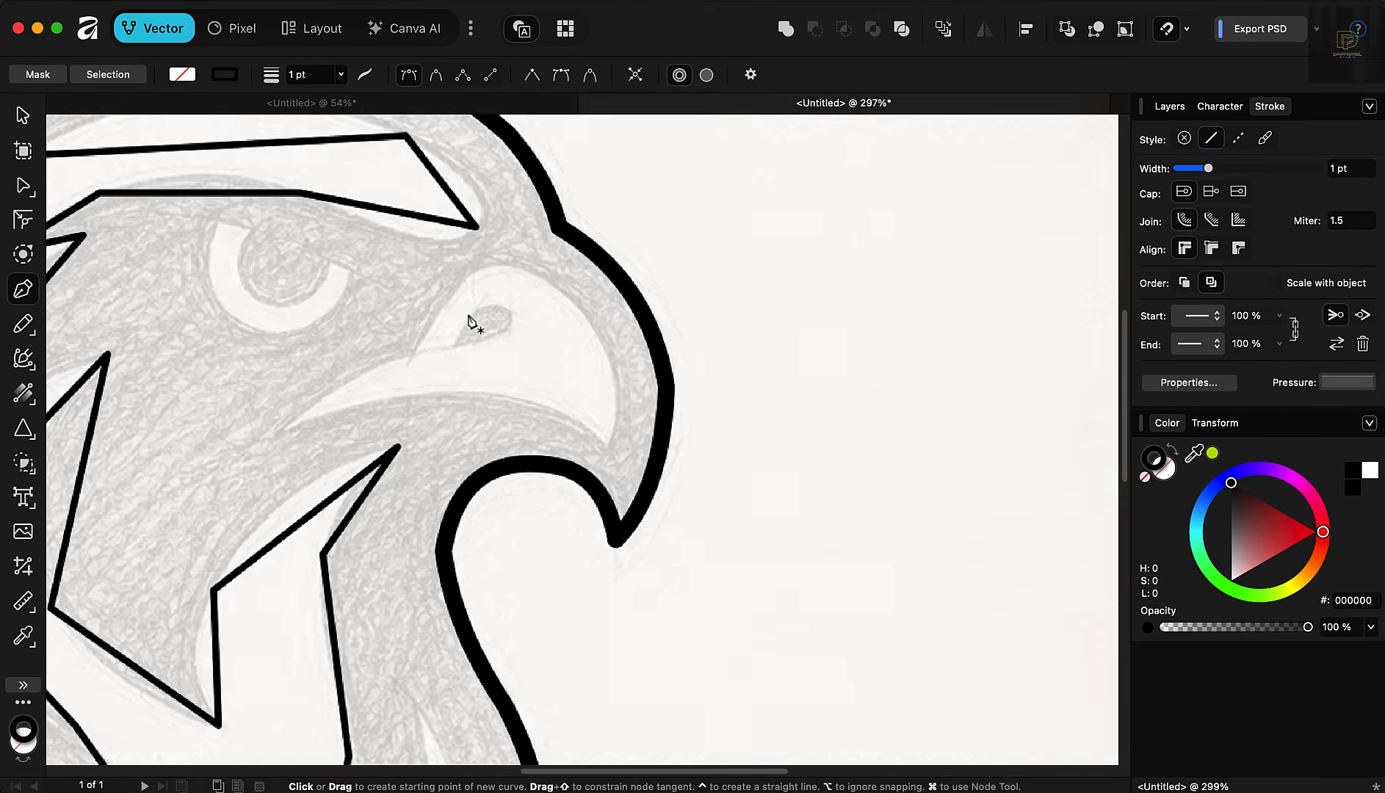
pyautogui.click(182, 496)
pyautogui.click(386, 380)
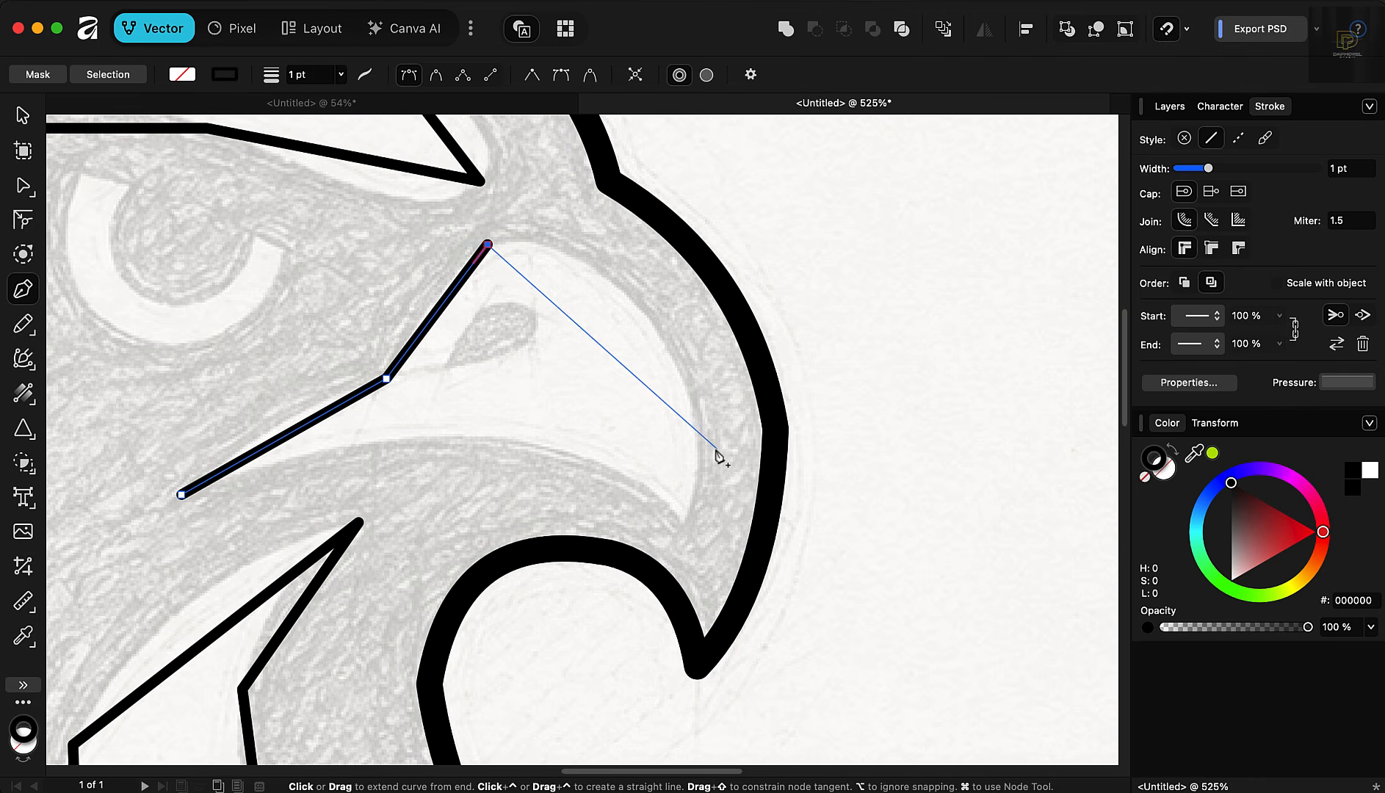
pyautogui.click(683, 523)
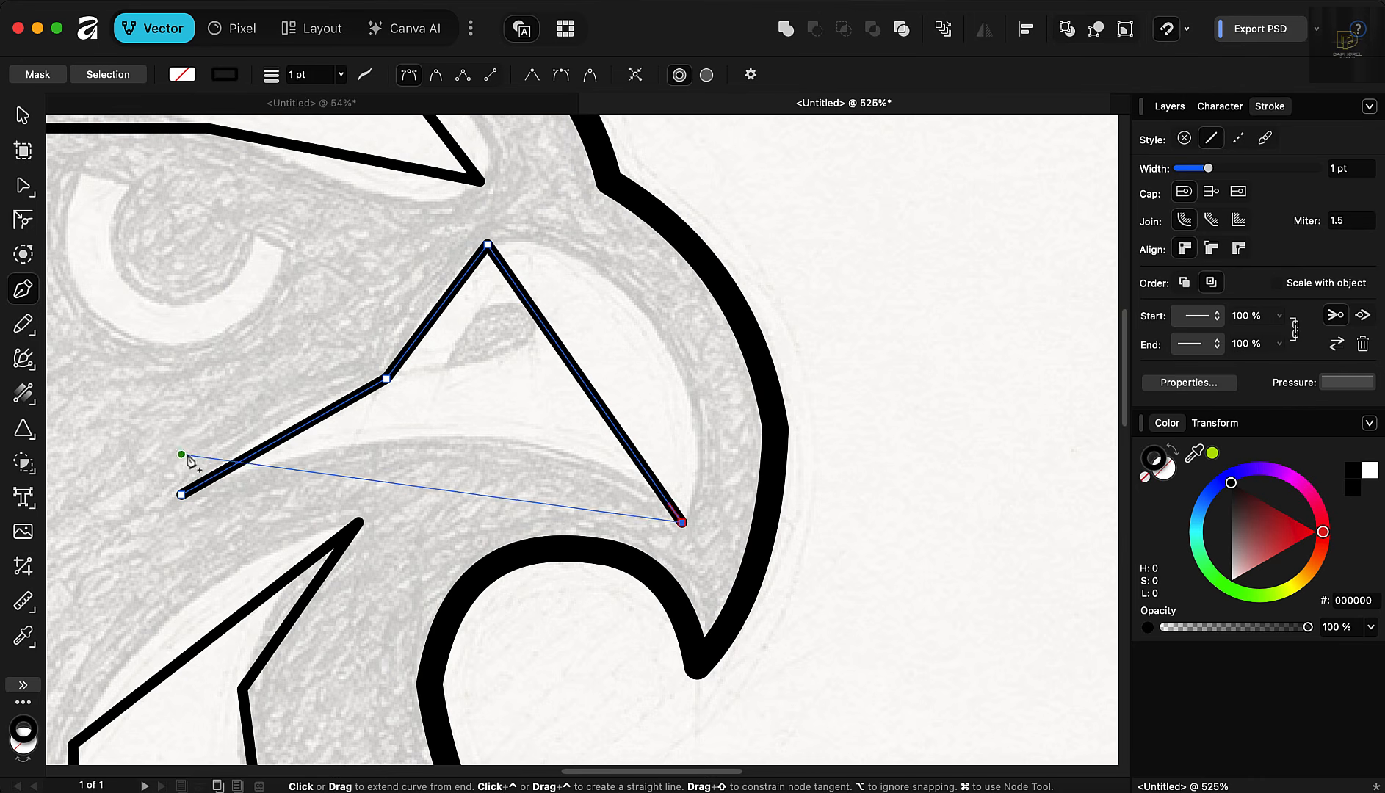
pyautogui.click(181, 495)
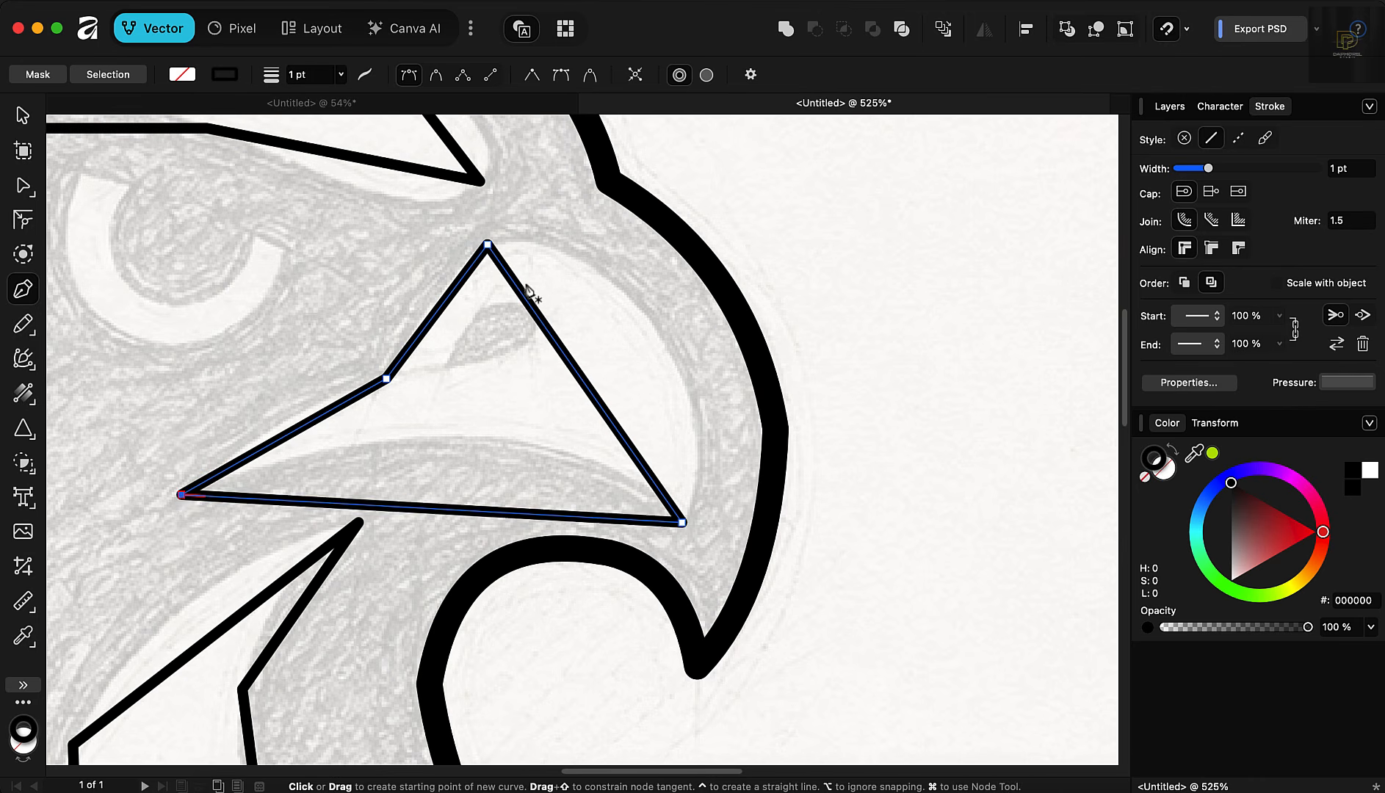
# Step: Draw a closed three-node Pen path around the slim white crescent near the front edge of the neck
pyautogui.scroll(-6, 531, 264)
pyautogui.scroll(4, 512, 462)
pyautogui.scroll(2, 512, 462)
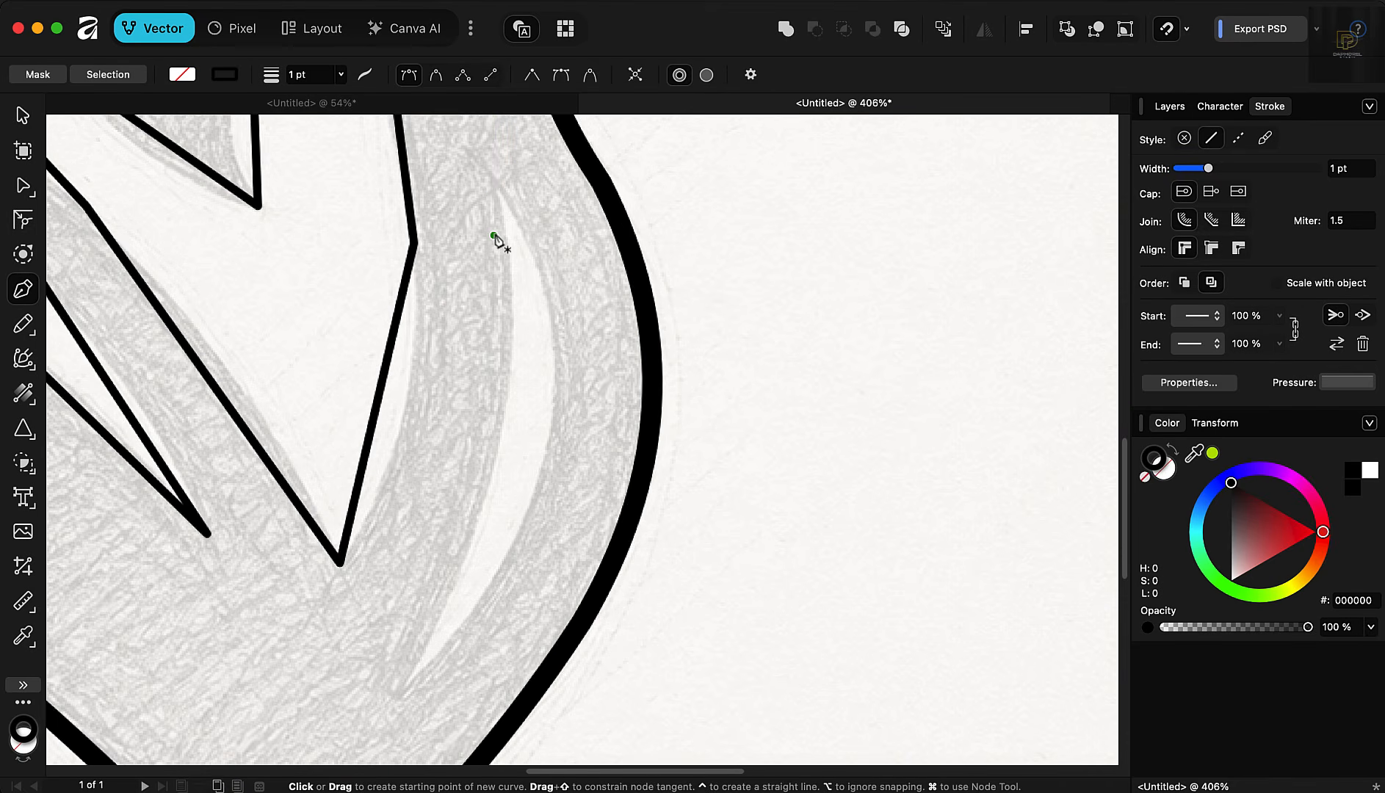
pyautogui.click(494, 182)
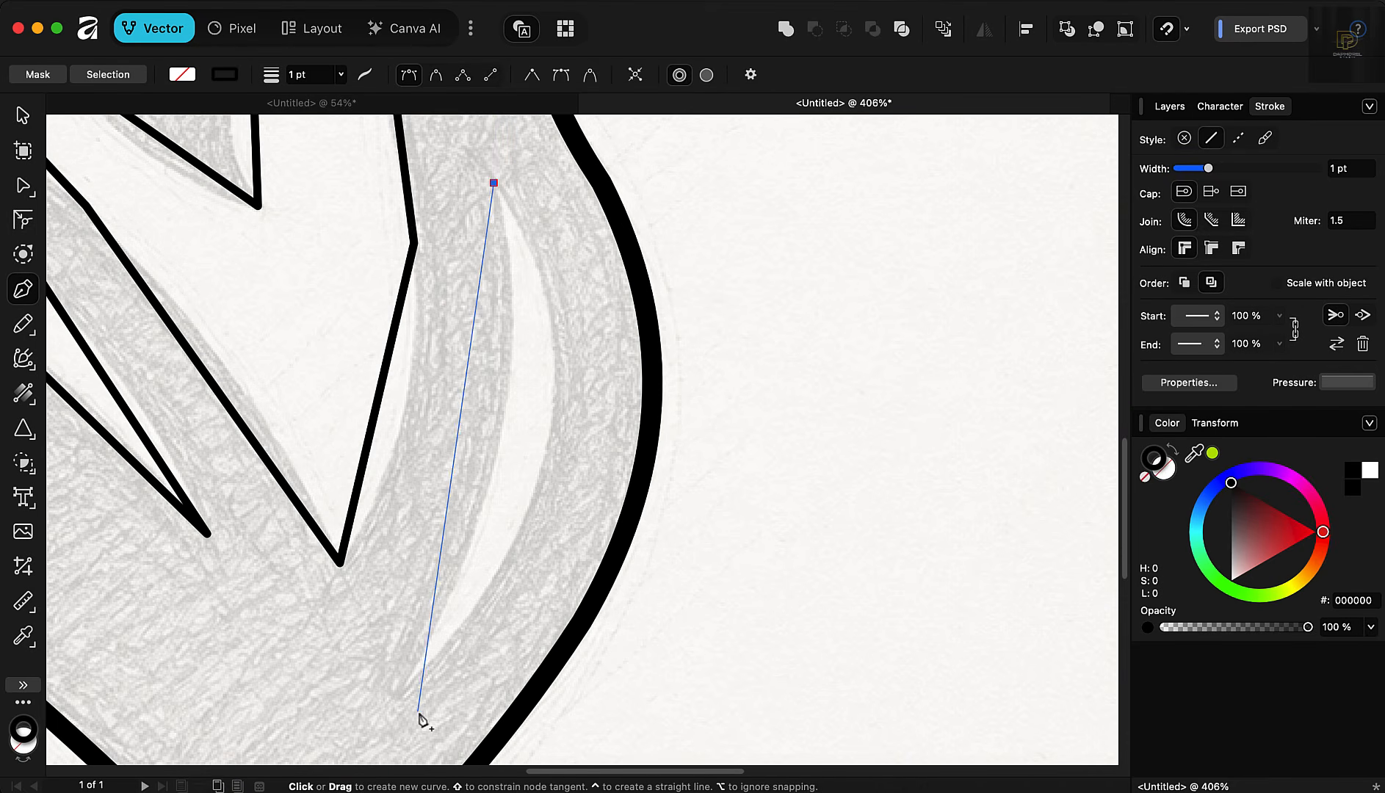
pyautogui.click(406, 684)
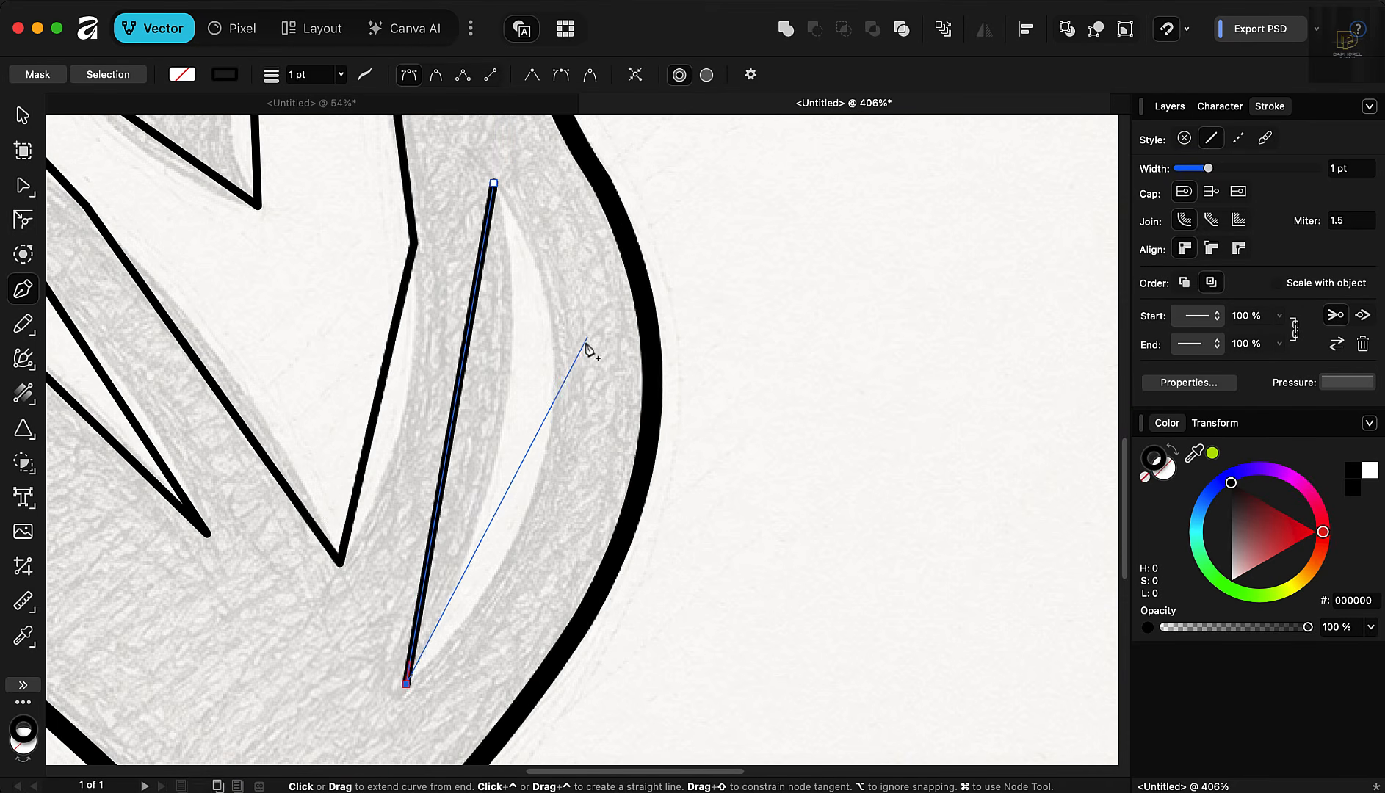
pyautogui.click(551, 448)
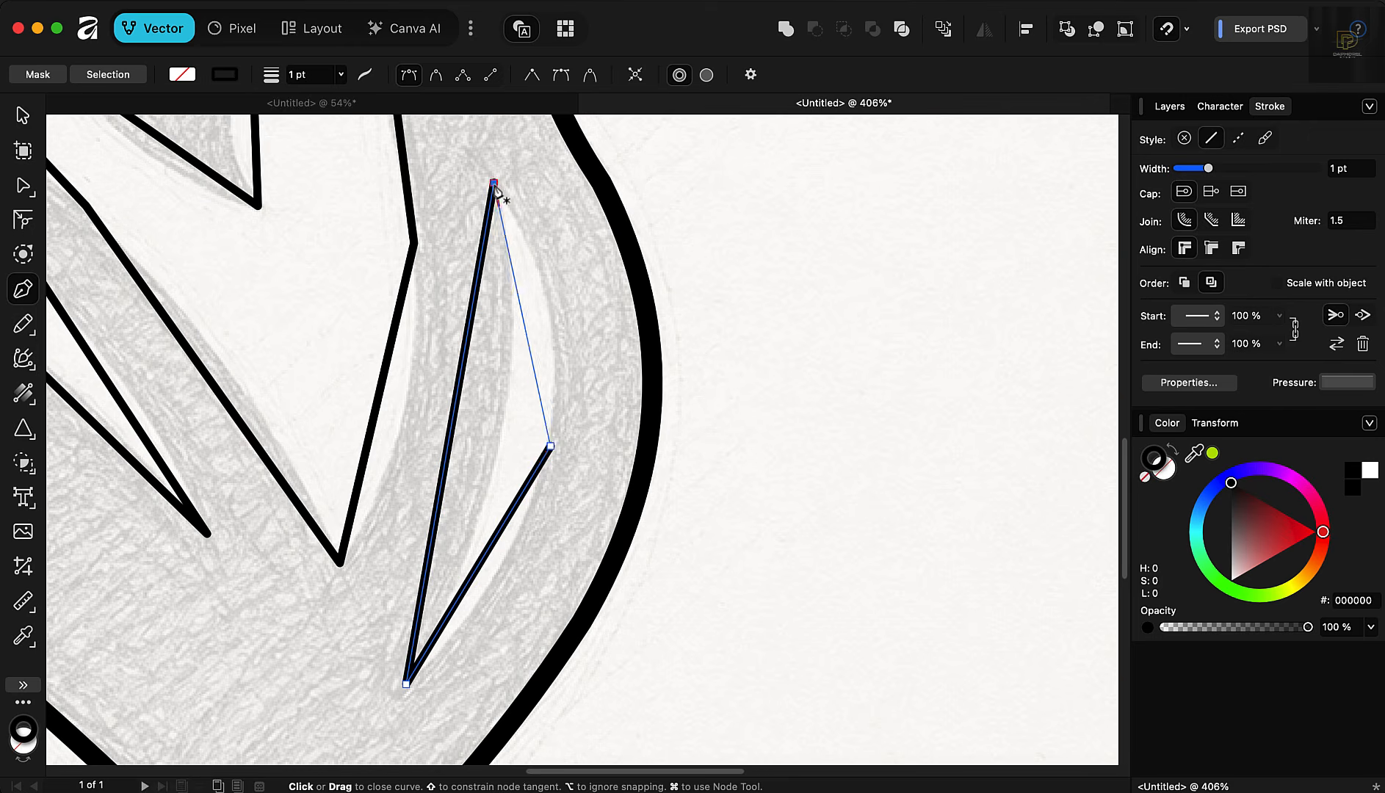
pyautogui.click(494, 183)
pyautogui.scroll(-10, 609, 334)
pyautogui.scroll(5, 464, 176)
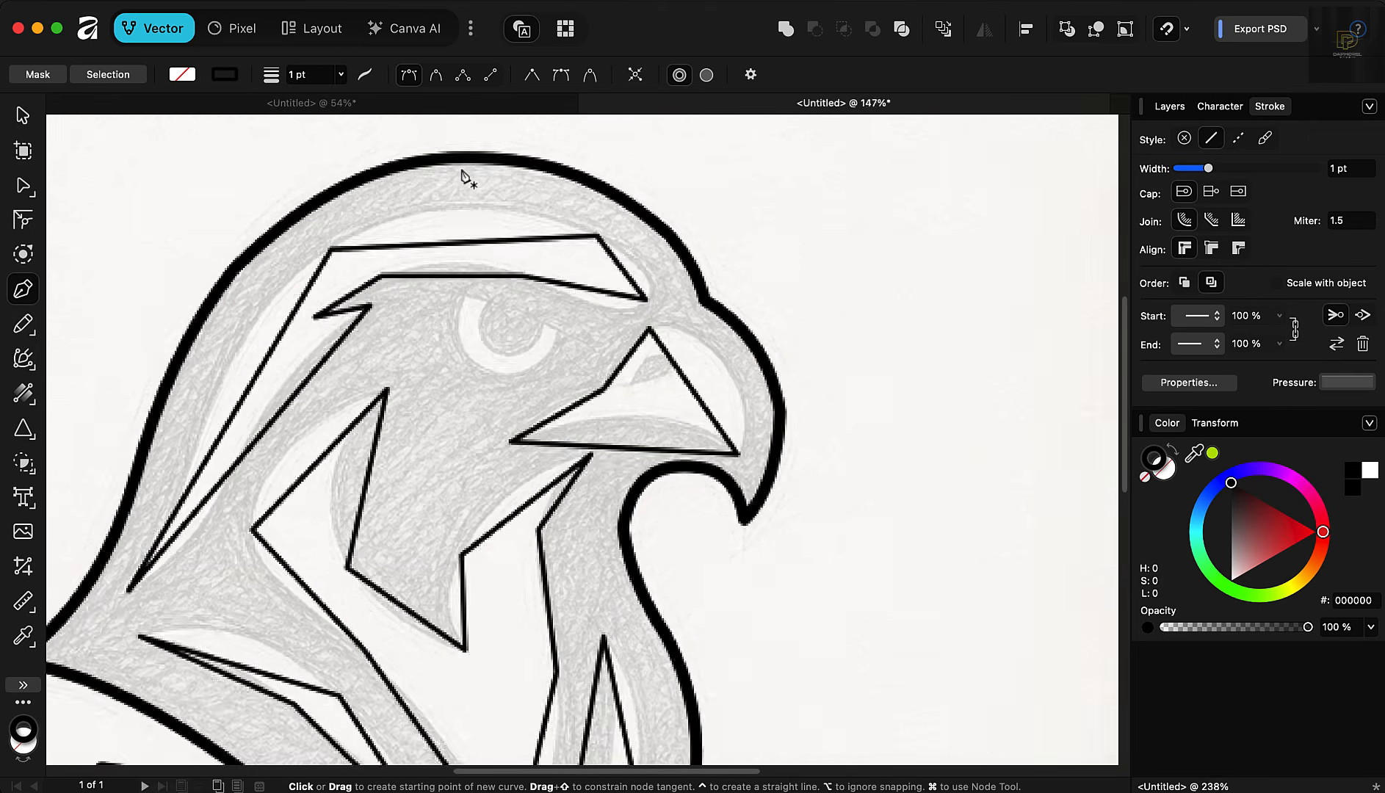
# Step: With the Node tool, bend the straight top edge of the white brow shape upward into an arc following the sketch
pyautogui.scroll(1, 477, 213)
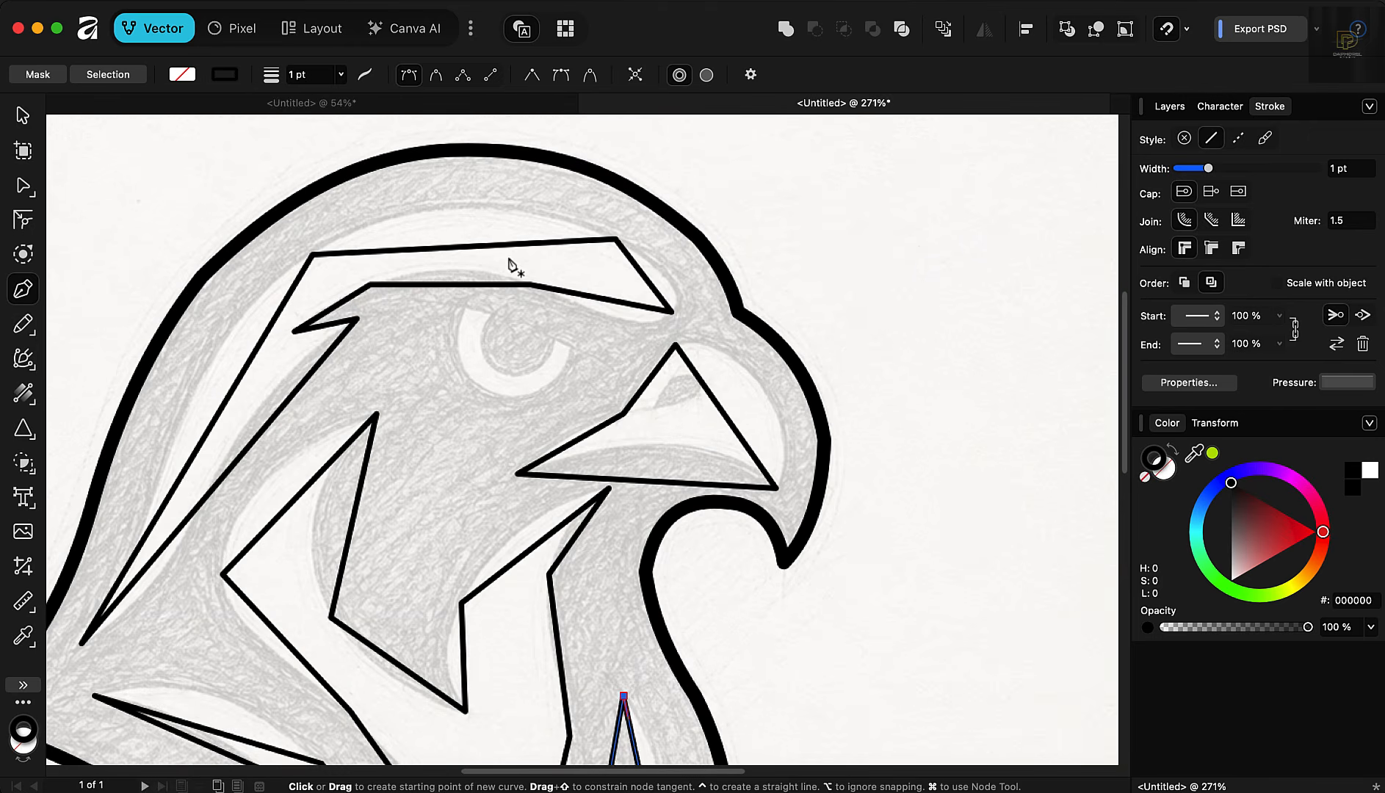
pyautogui.click(25, 190)
pyautogui.click(128, 186)
pyautogui.scroll(2, 418, 245)
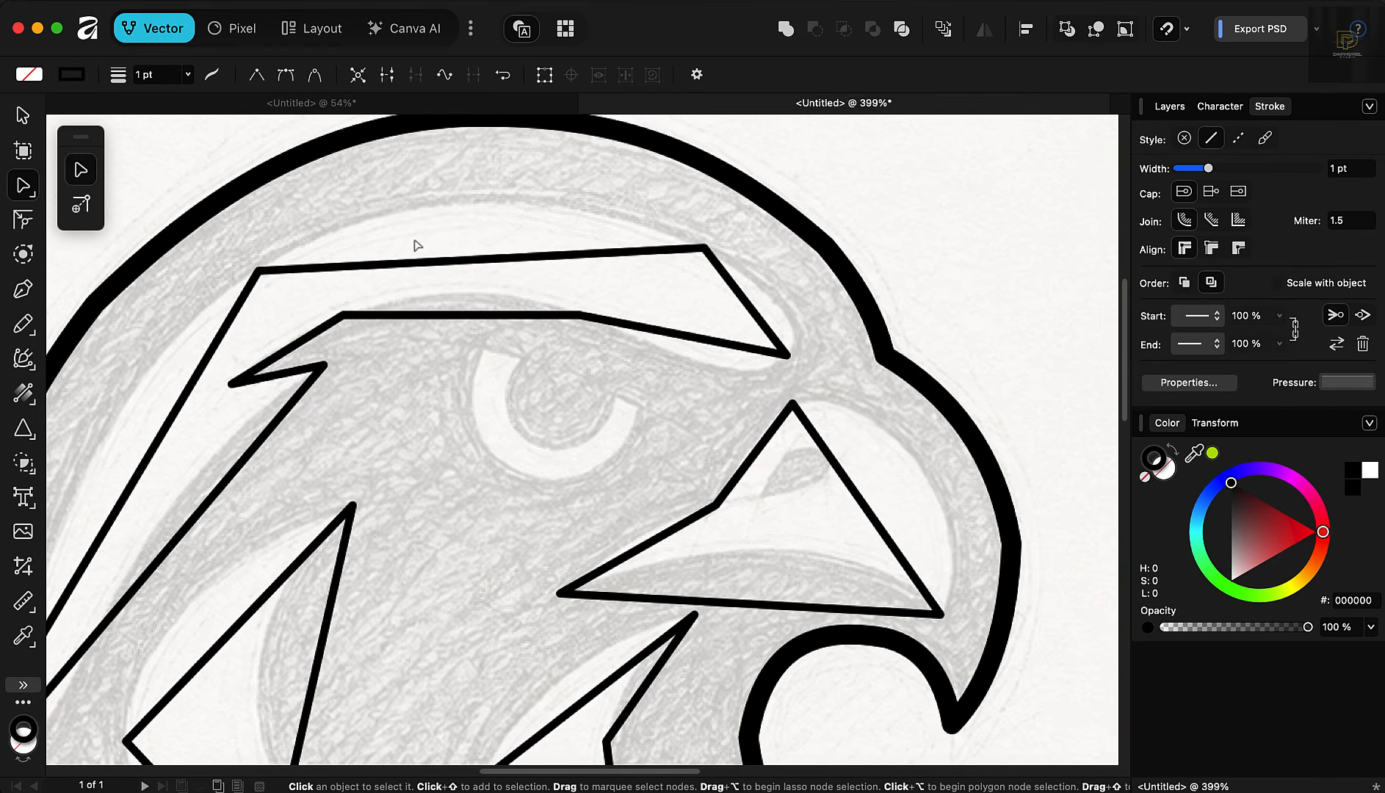
pyautogui.scroll(1, 418, 245)
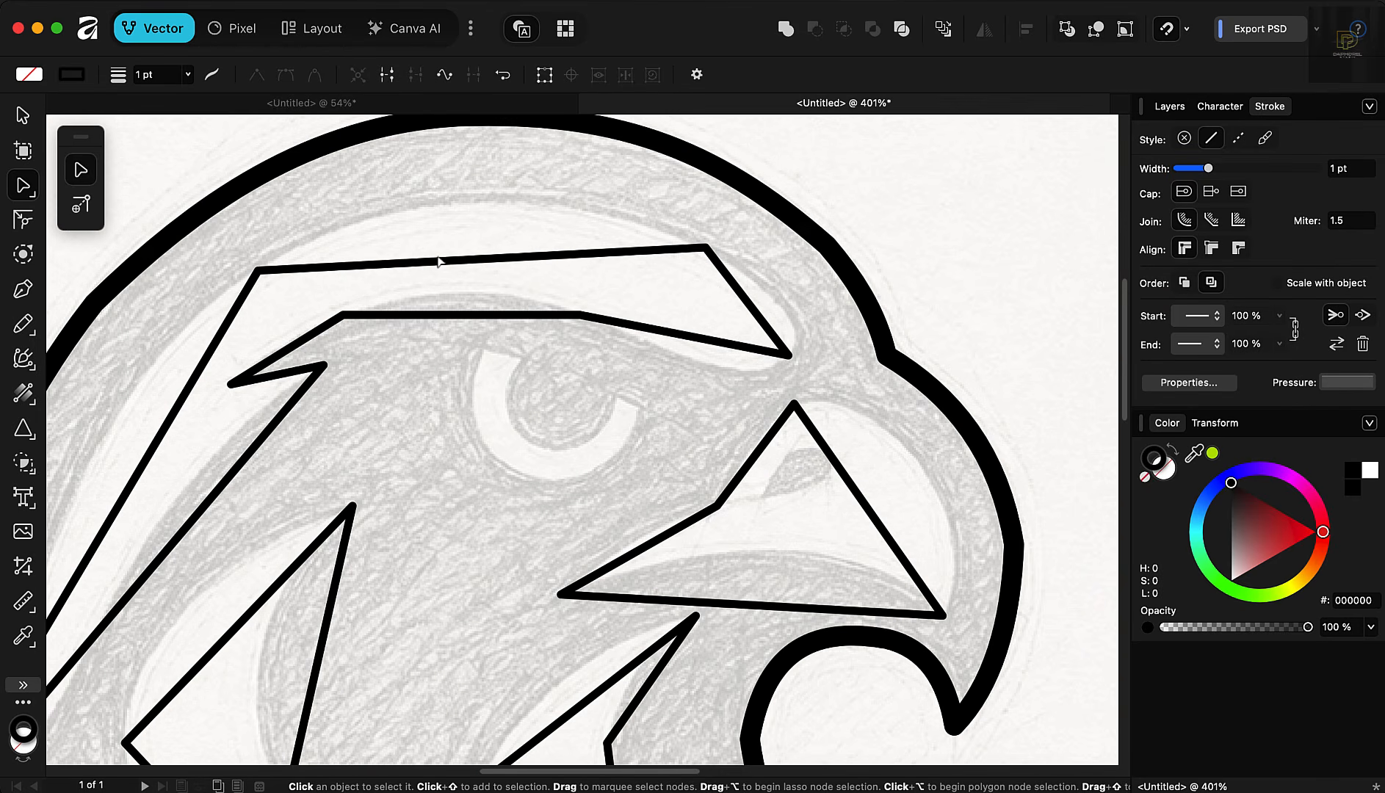
pyautogui.moveTo(438, 265); pyautogui.dragTo(440, 197)
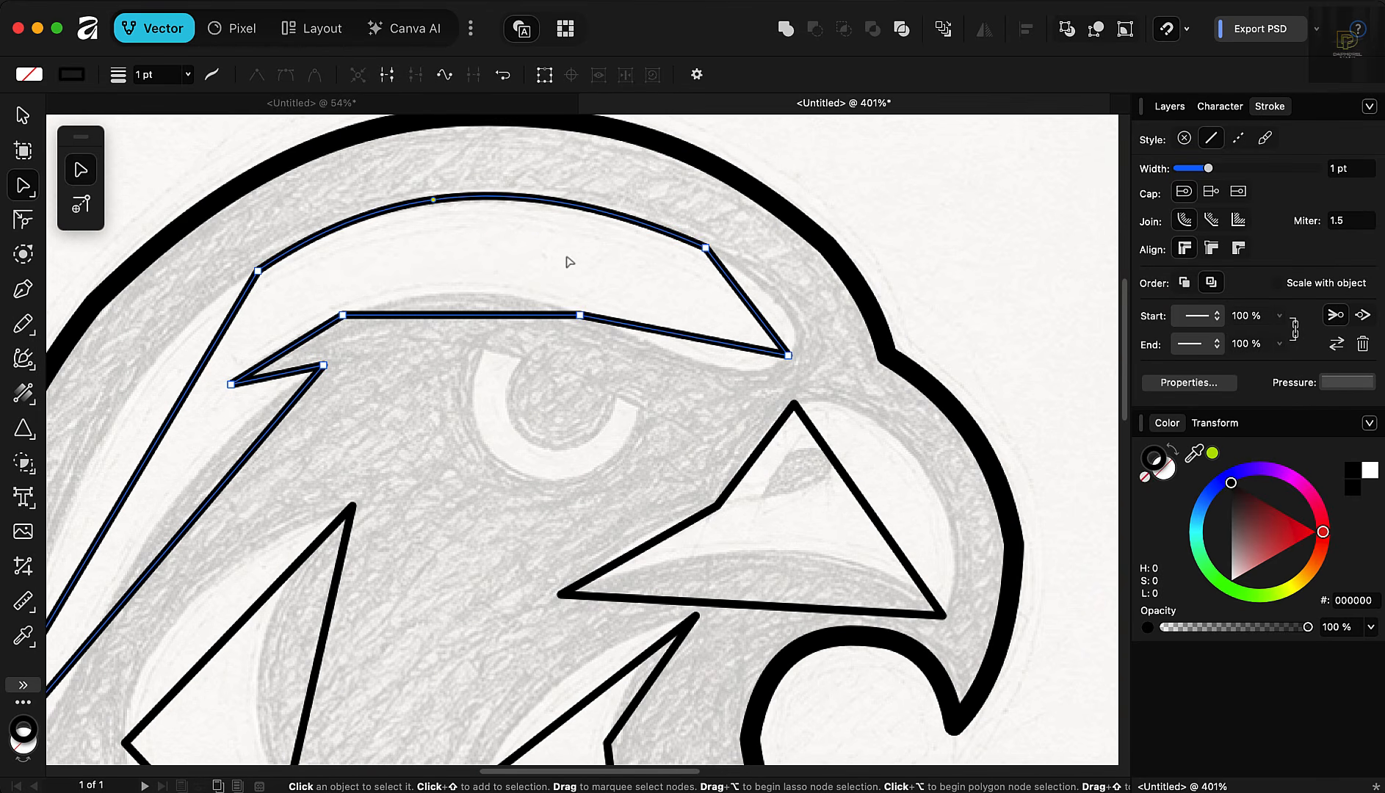
# Step: Curve the two edges meeting at the brow shape's front end and adjust the end node's lower handle to round the tip
pyautogui.moveTo(749, 300); pyautogui.dragTo(755, 304)
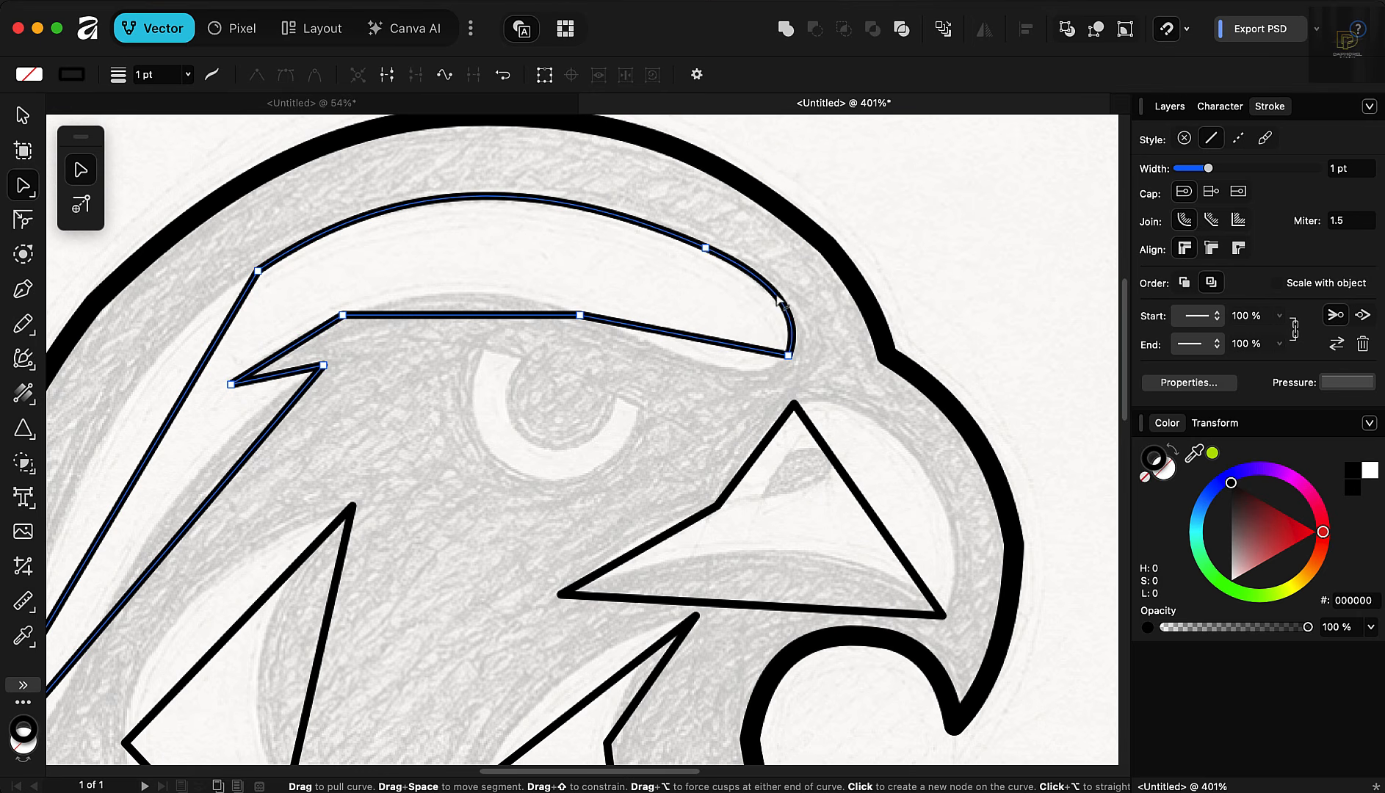
pyautogui.moveTo(724, 350); pyautogui.dragTo(723, 358)
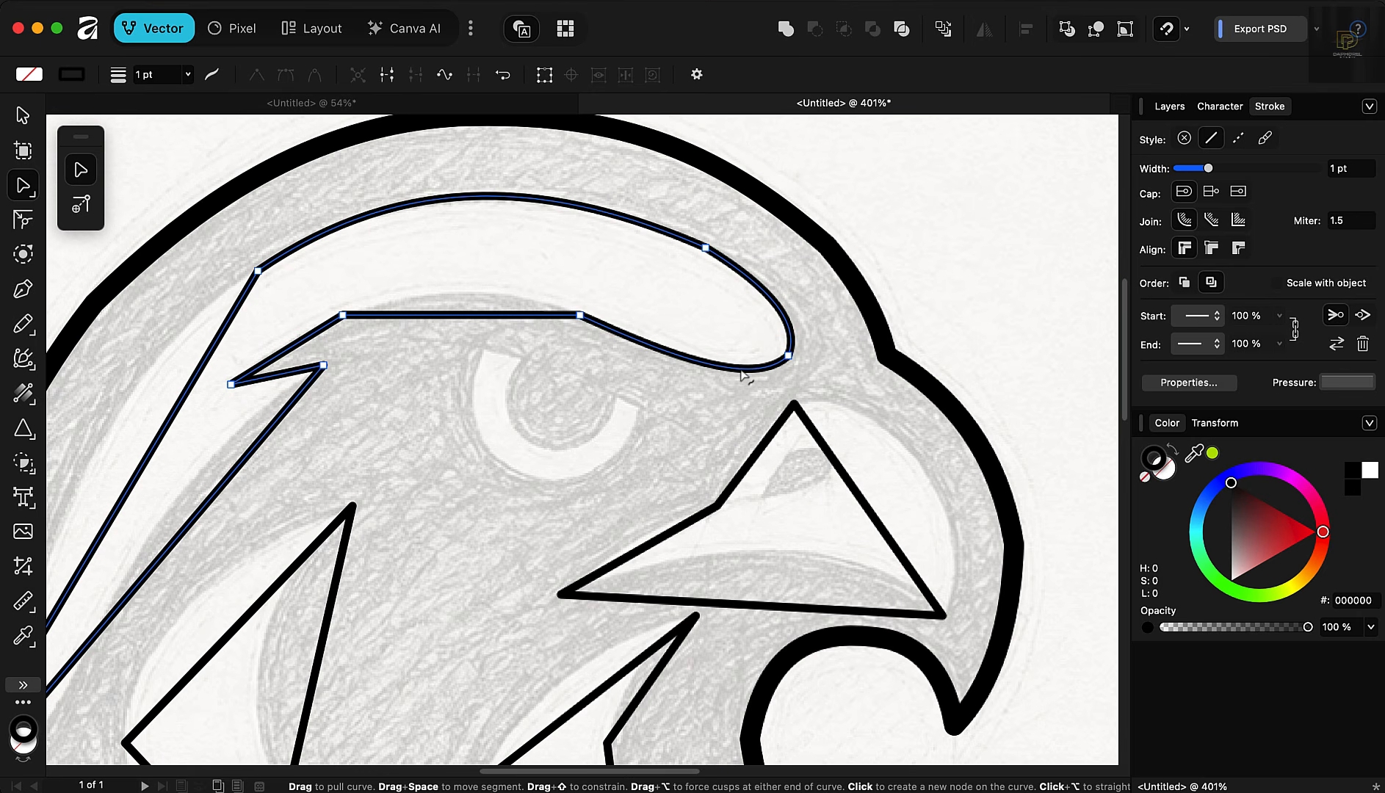
pyautogui.click(788, 355)
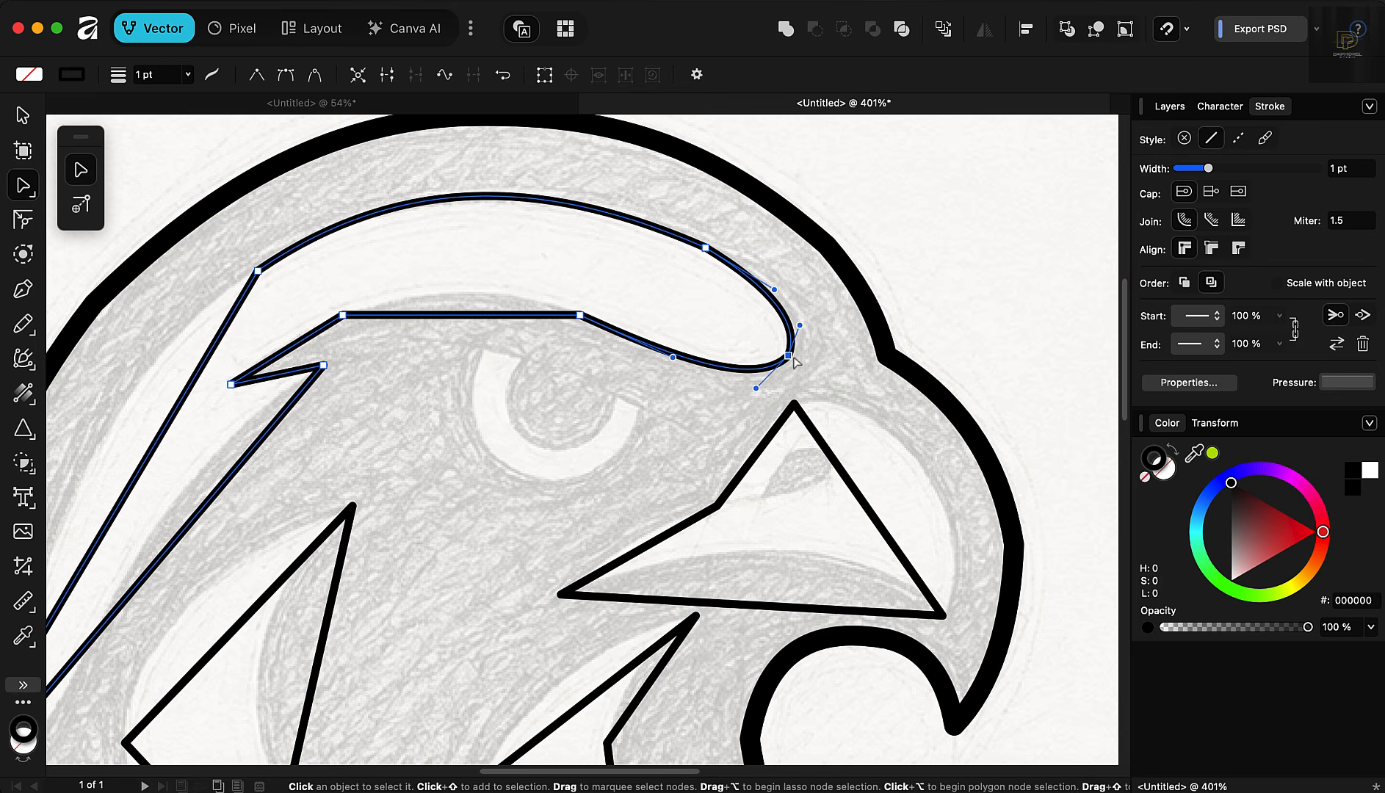
pyautogui.scroll(3, 794, 360)
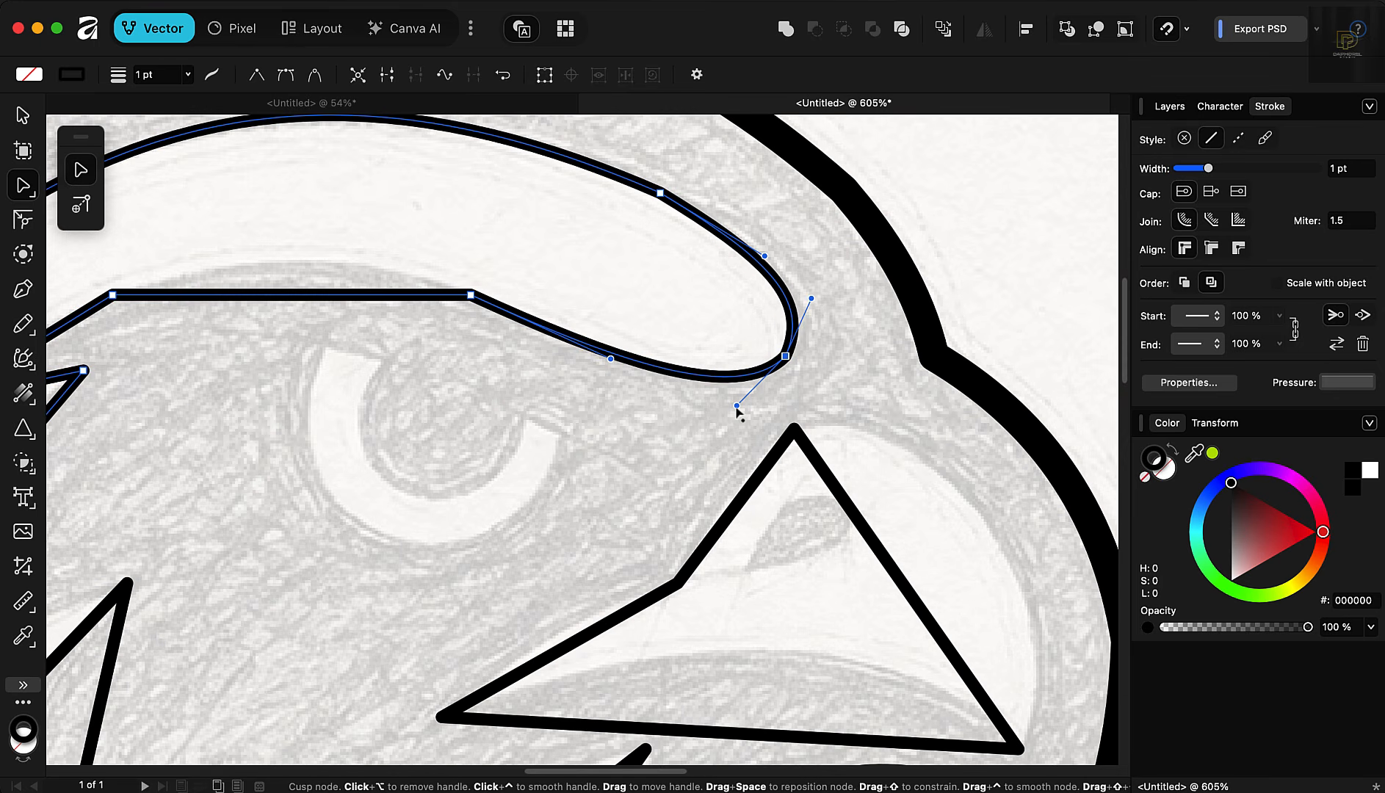
pyautogui.moveTo(737, 409); pyautogui.dragTo(735, 419)
pyautogui.scroll(-3, 845, 312)
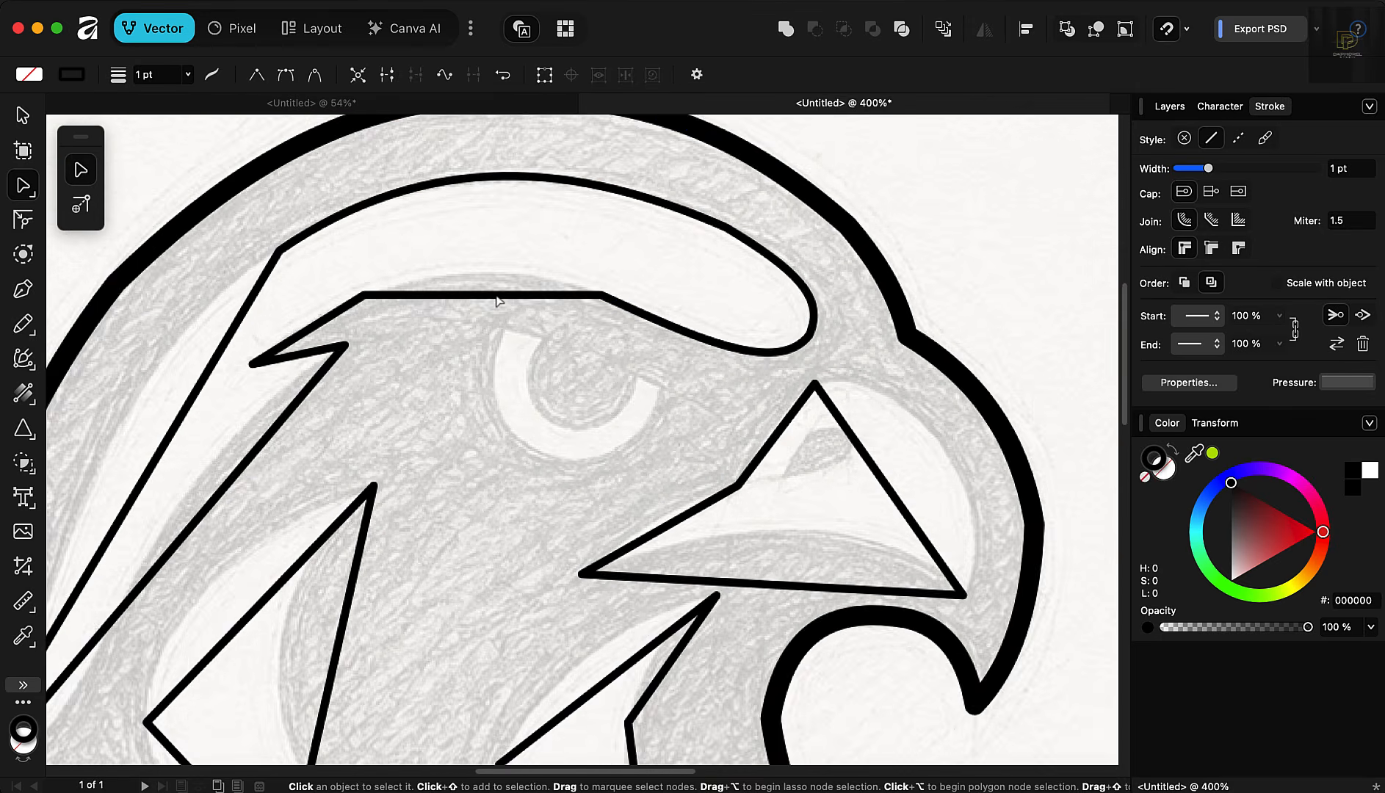
# Step: Arch the brow shape's straight lower edge above the eye to match the sketch
pyautogui.scroll(2, 456, 304)
pyautogui.moveTo(456, 304); pyautogui.dragTo(463, 281)
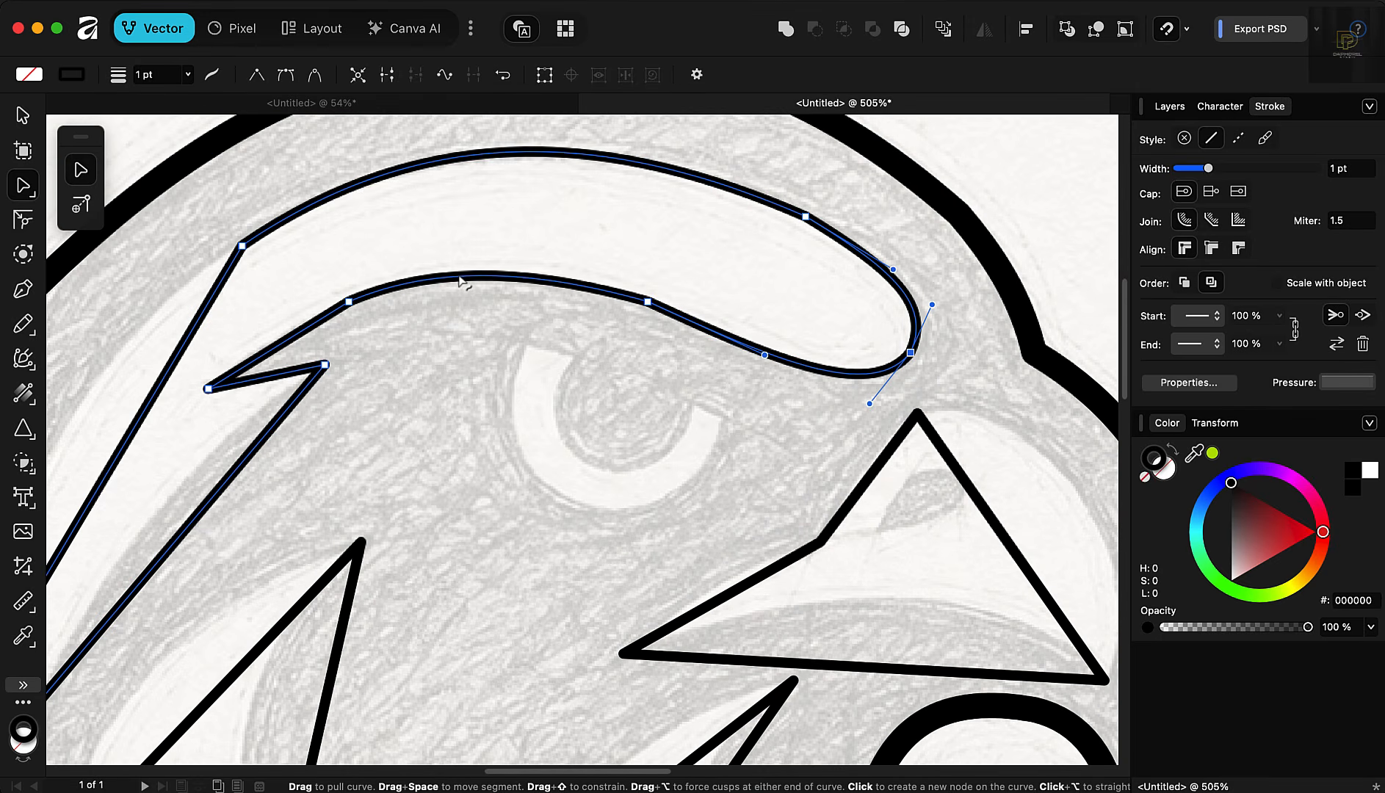
pyautogui.scroll(-3, 604, 213)
# Step: Bend the brow shape's inner rear edge from the notch to the lower tip into an S-curve, adjusting both end handles
pyautogui.scroll(5, 334, 396)
pyautogui.click(378, 448)
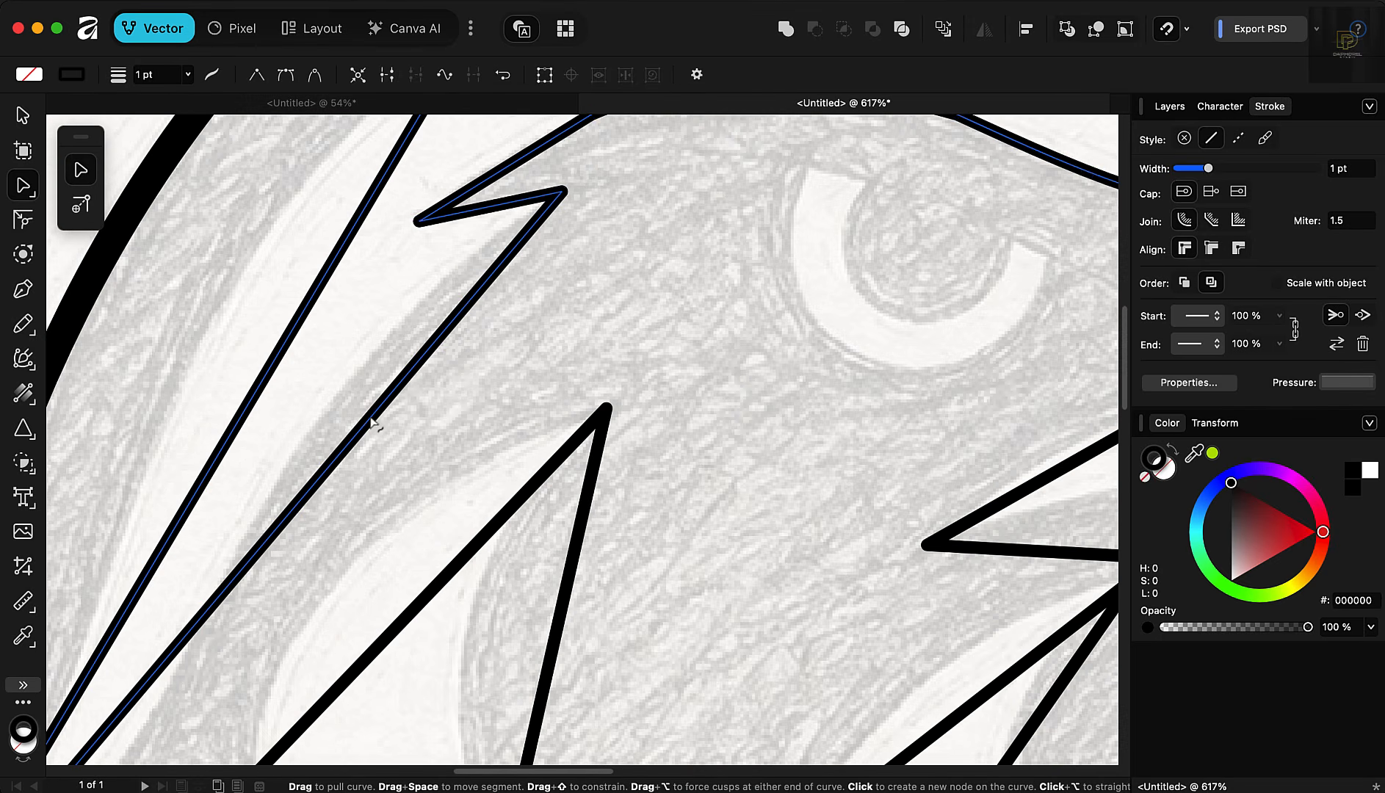
pyautogui.moveTo(354, 409); pyautogui.dragTo(338, 391)
pyautogui.scroll(-4, 473, 319)
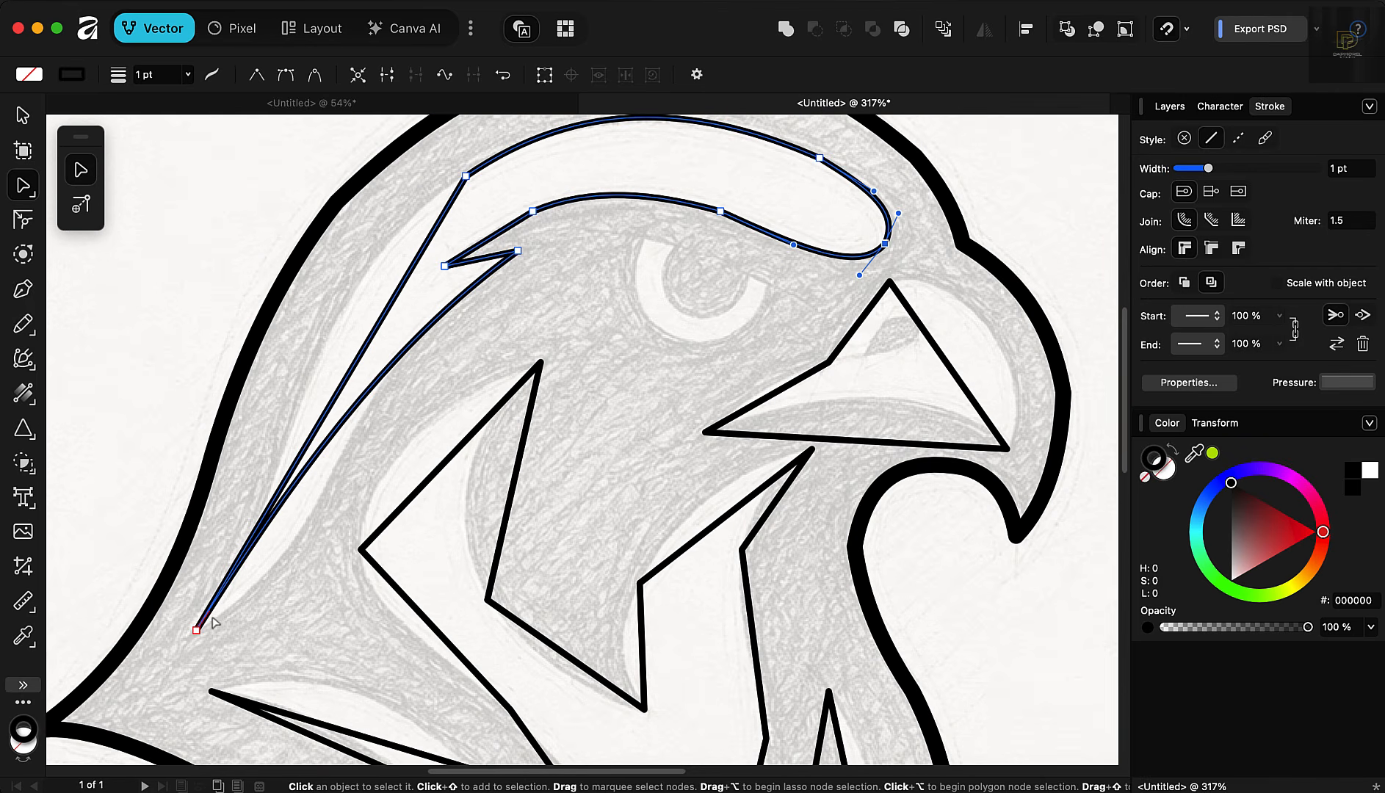
pyautogui.click(199, 633)
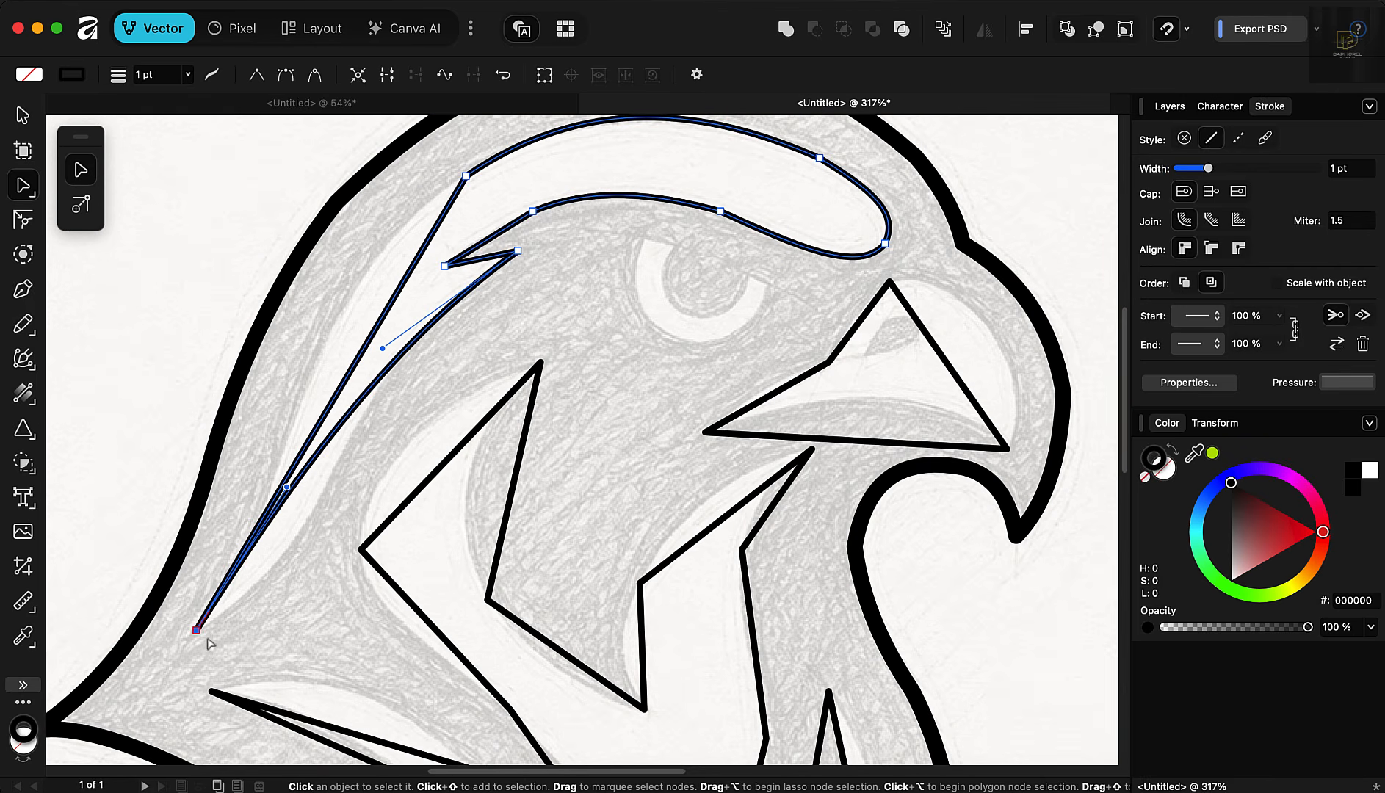
pyautogui.moveTo(286, 487); pyautogui.dragTo(300, 583)
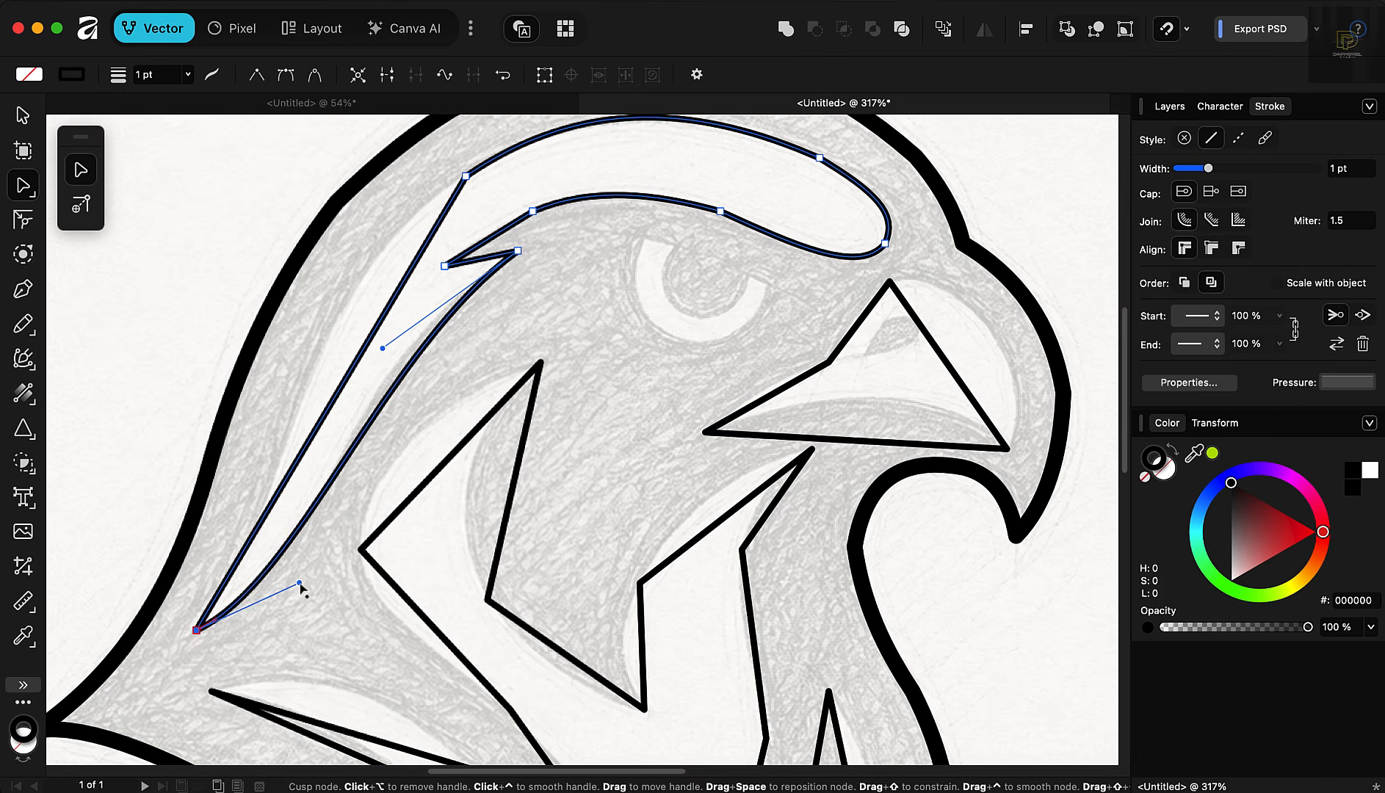
pyautogui.scroll(4, 425, 260)
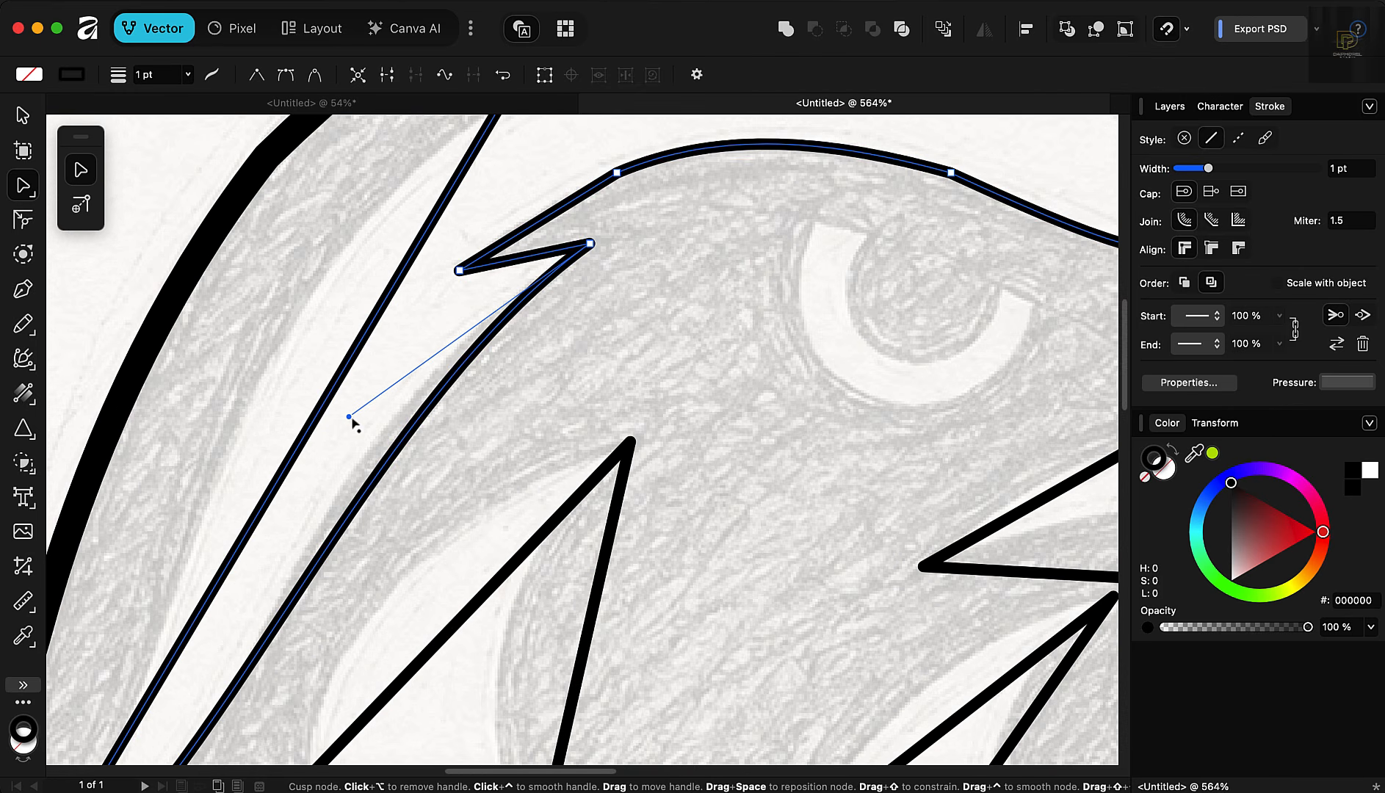
pyautogui.moveTo(349, 418); pyautogui.dragTo(328, 387)
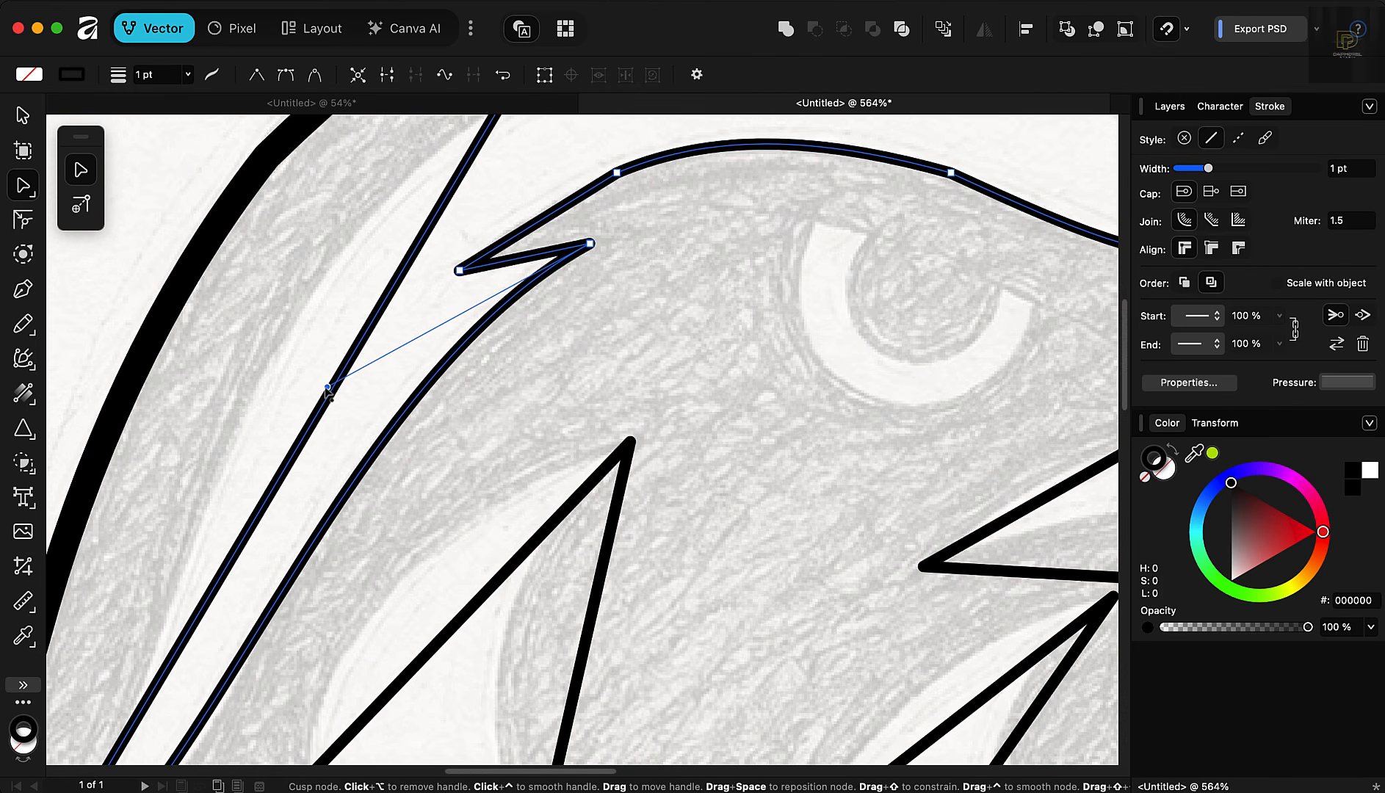
# Step: Curve the brow shape's outer rear edge along the sketch, smooth its upper node, and adjust the handles at both ends
pyautogui.scroll(-3, 731, 330)
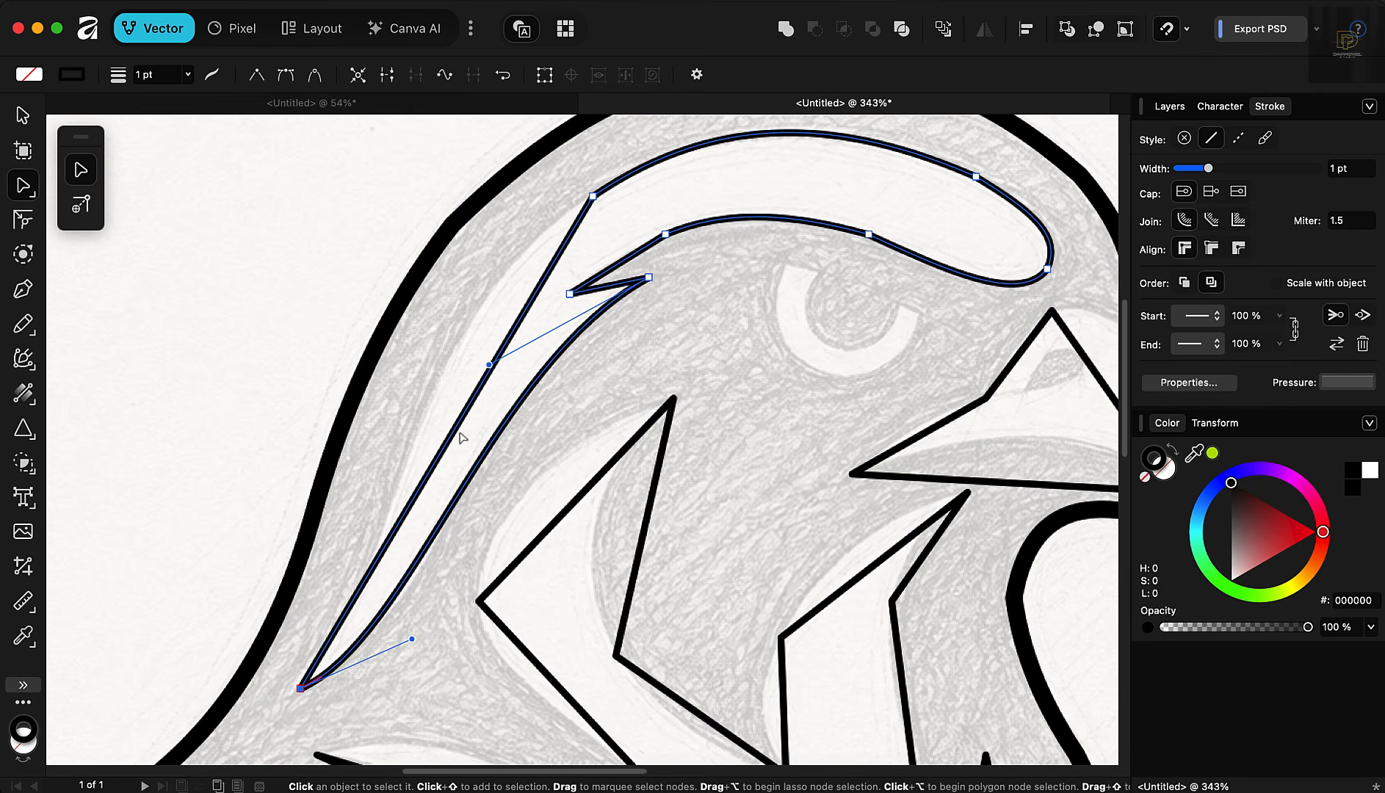
pyautogui.moveTo(457, 427); pyautogui.dragTo(448, 373)
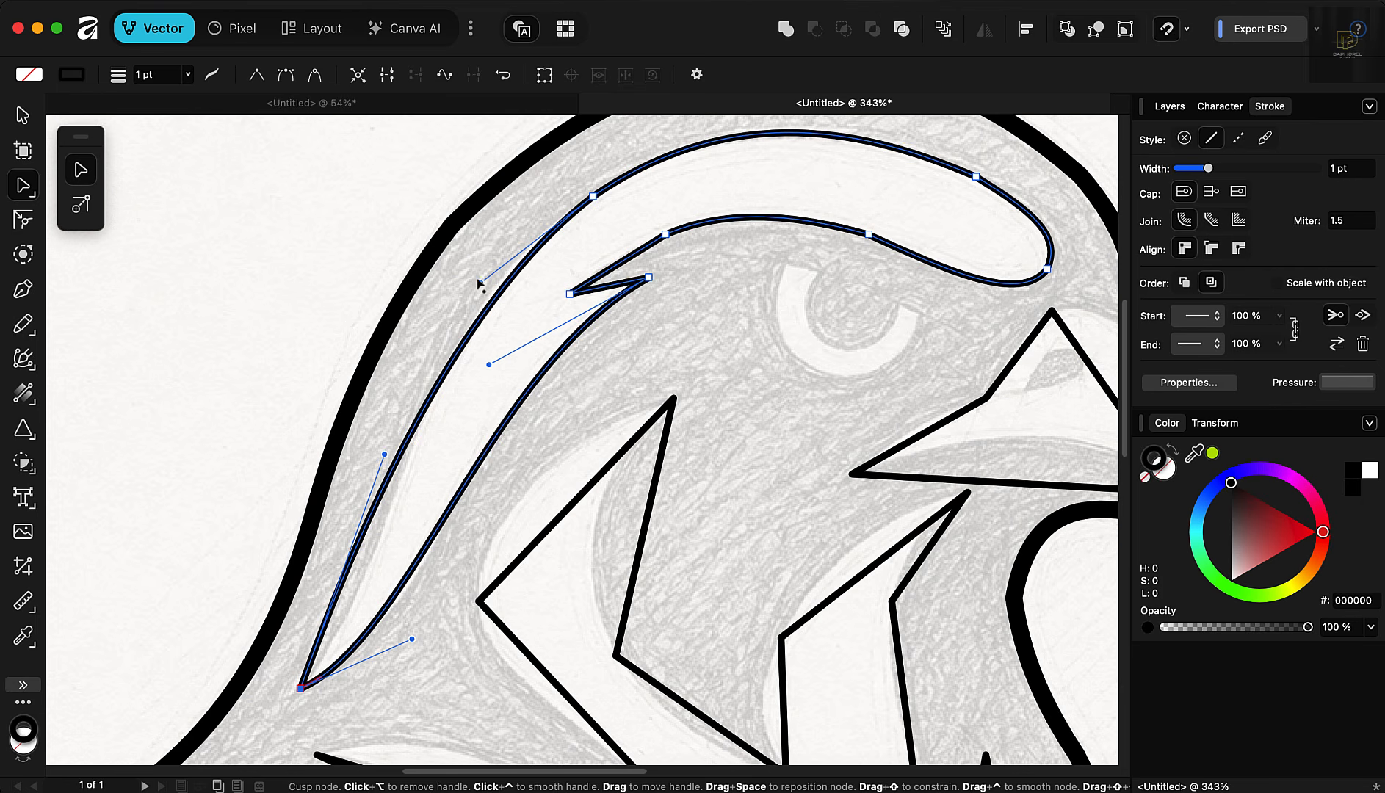
pyautogui.keyDown('ctrl'); pyautogui.click(478, 282); pyautogui.keyUp('ctrl')
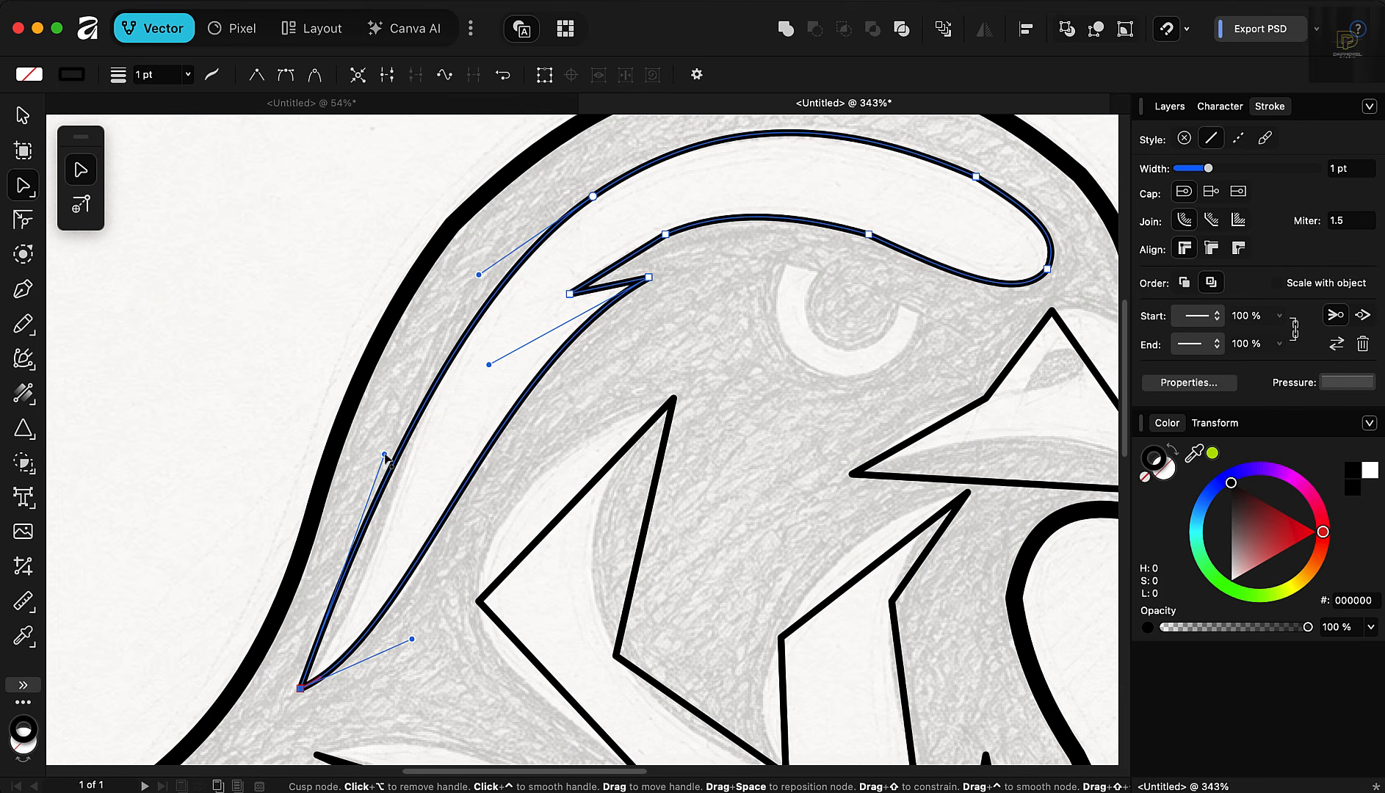
pyautogui.moveTo(385, 456); pyautogui.dragTo(408, 539)
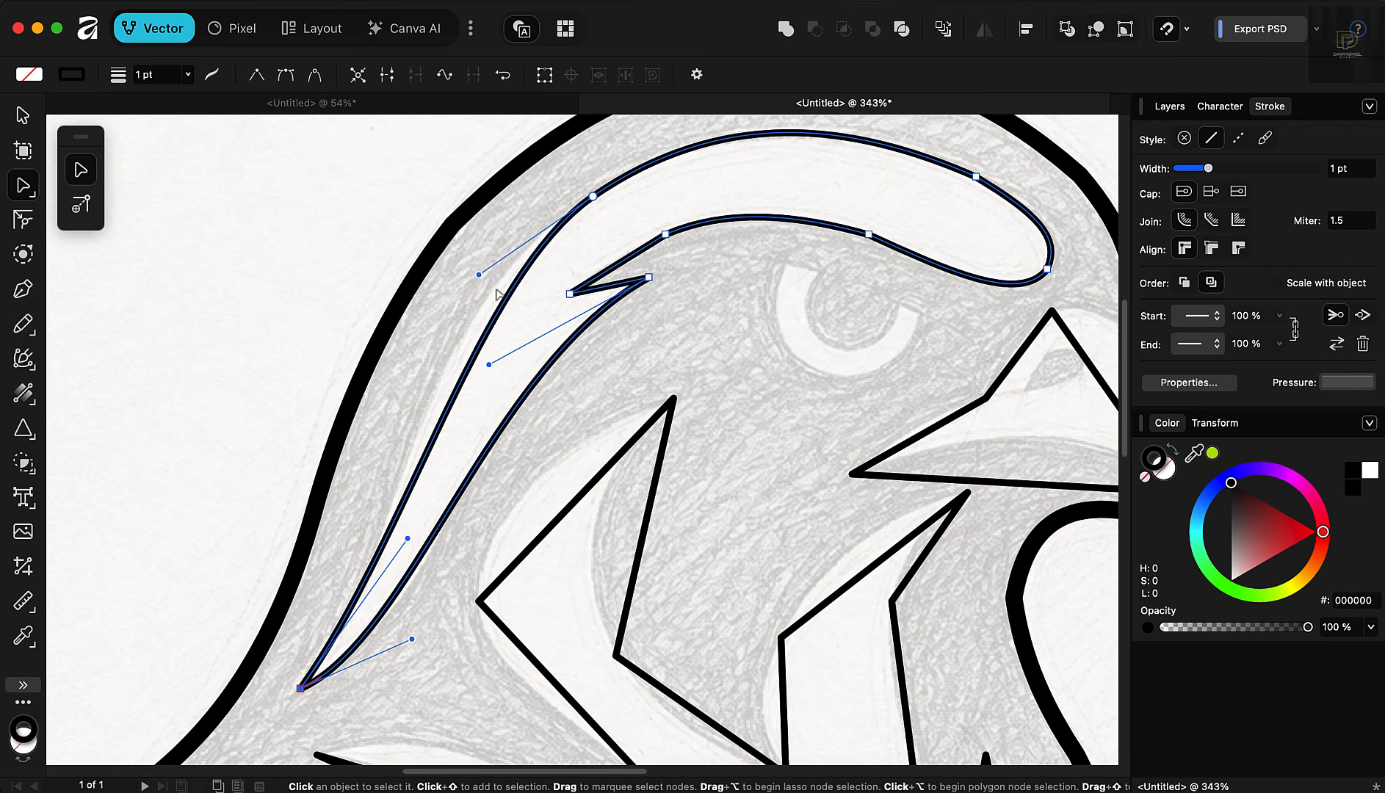
pyautogui.moveTo(479, 275); pyautogui.dragTo(451, 260)
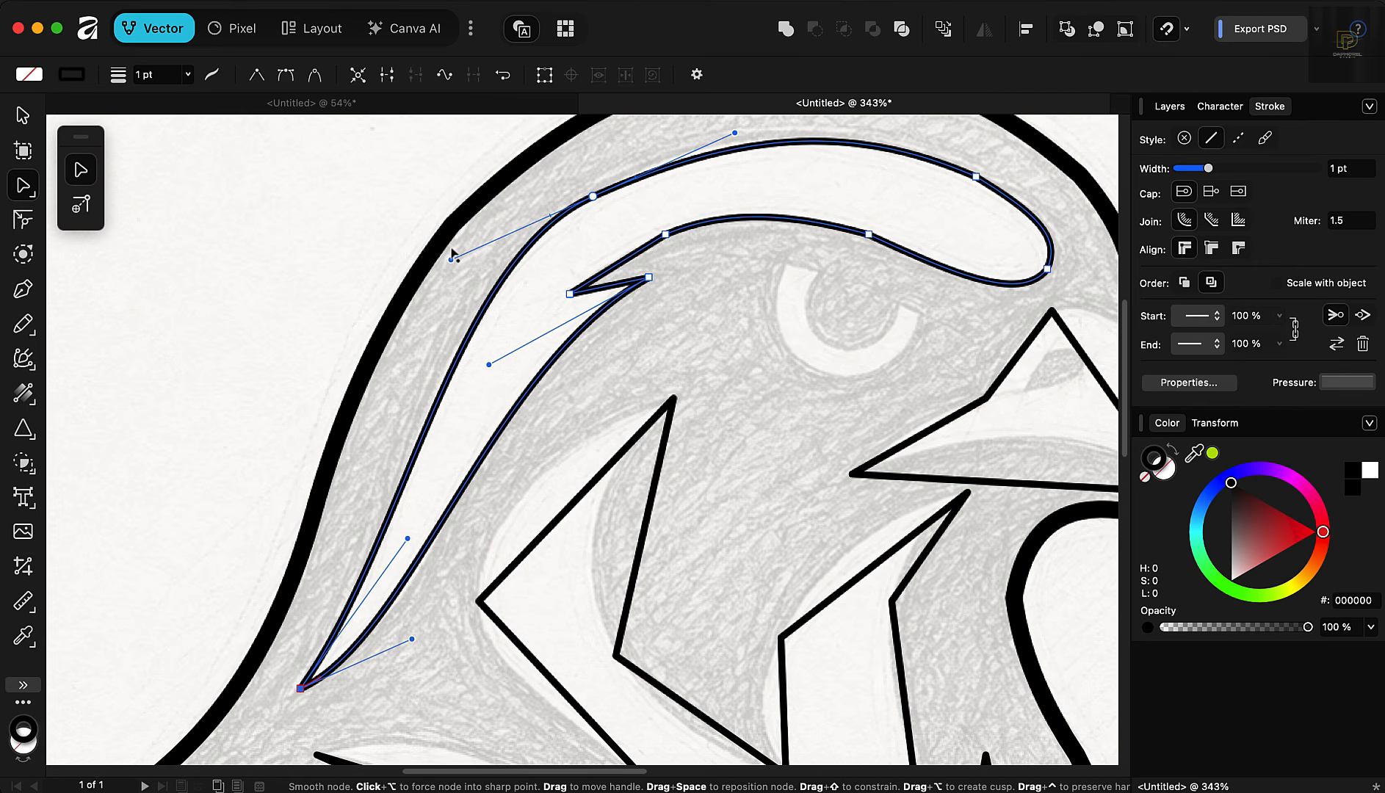
pyautogui.moveTo(444, 250); pyautogui.dragTo(394, 269)
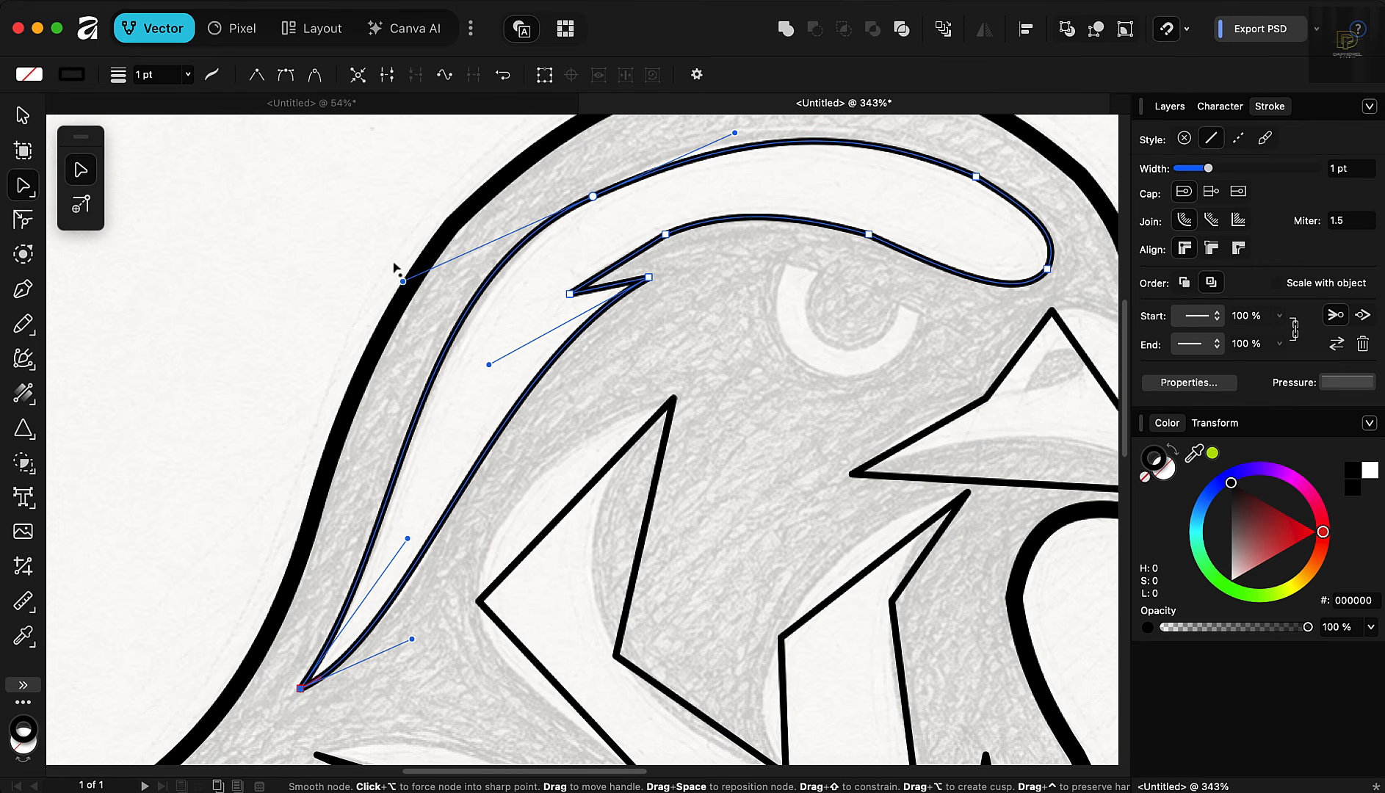
# Step: Adjust the forward handle of the brow shape's upper rear node to refine the top arc
pyautogui.scroll(-3, 541, 379)
pyautogui.scroll(7, 596, 284)
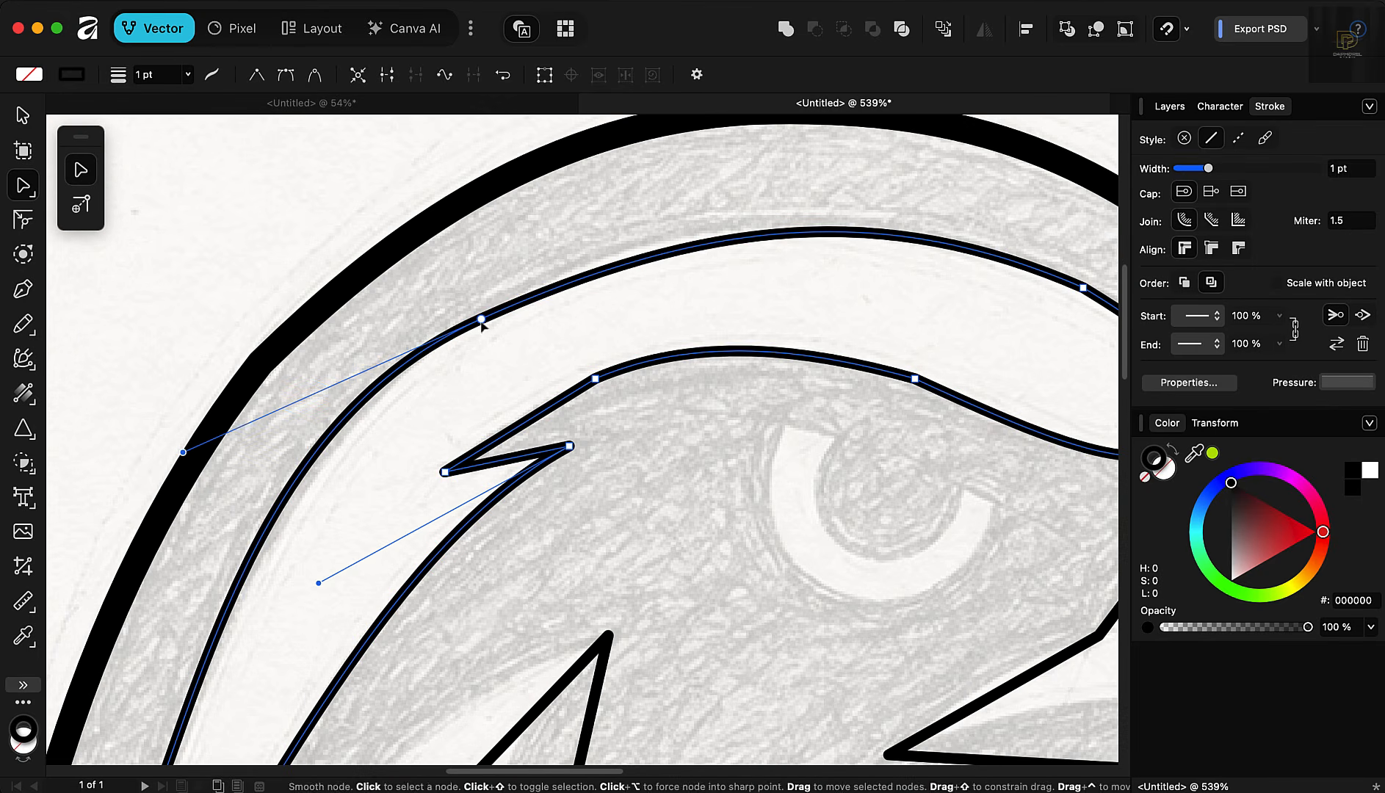
pyautogui.click(481, 319)
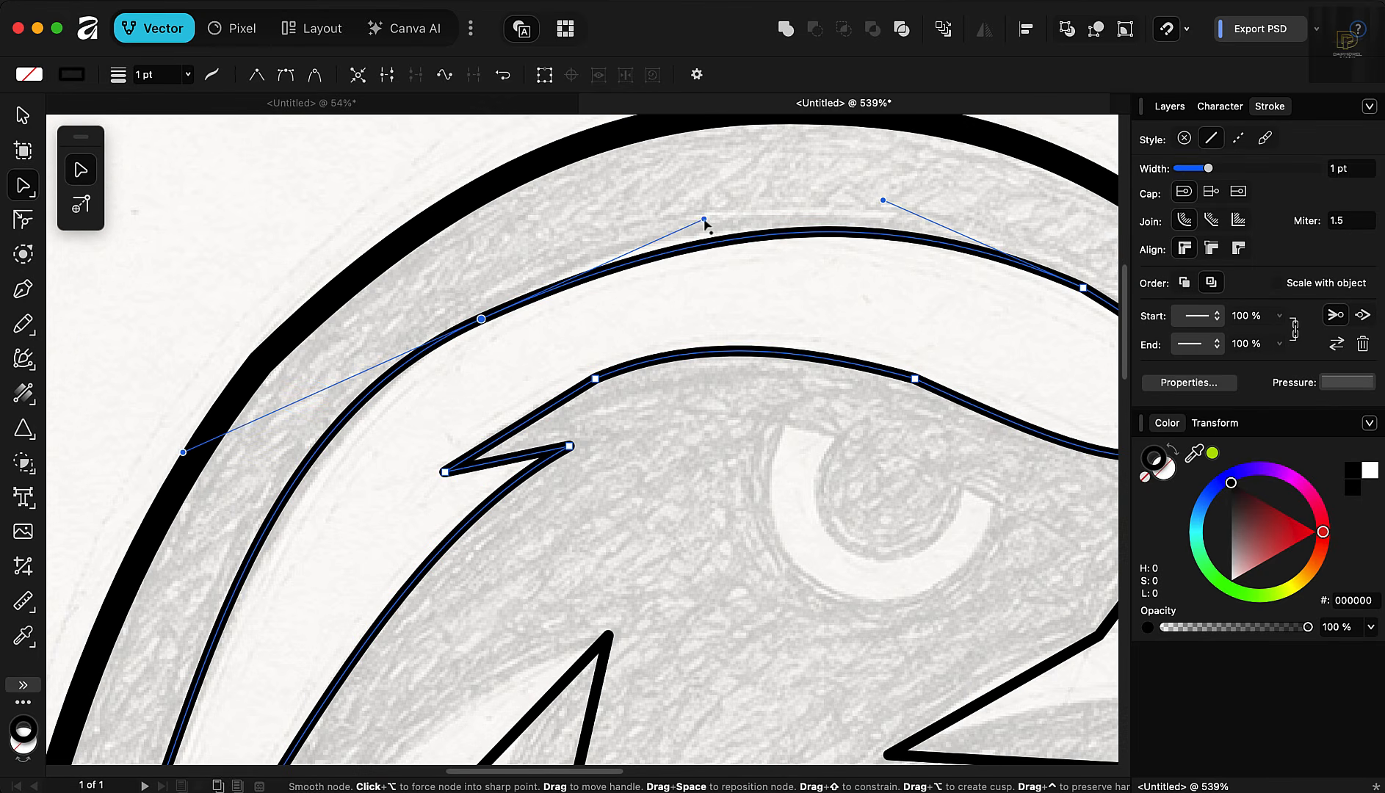
pyautogui.moveTo(702, 213)
pyautogui.mouseDown()
pyautogui.moveTo(675, 186)
pyautogui.moveTo(679, 206)
pyautogui.moveTo(691, 201)
pyautogui.mouseUp()
pyautogui.scroll(-10, 702, 232)
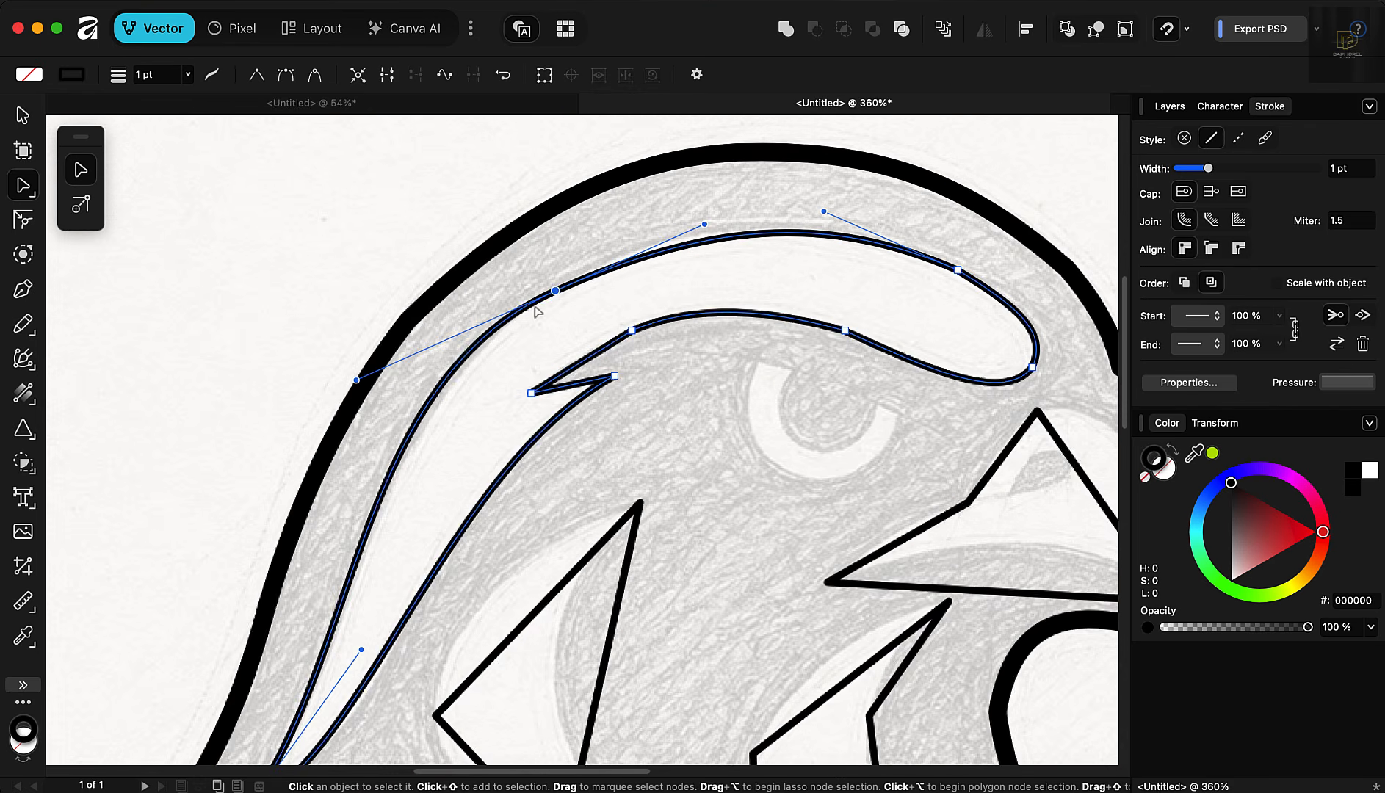
# Step: Bend the two outer rear edges of the cheek-and-neck shape outward, above and below its rearmost node, to follow the sketch
pyautogui.scroll(-2, 615, 278)
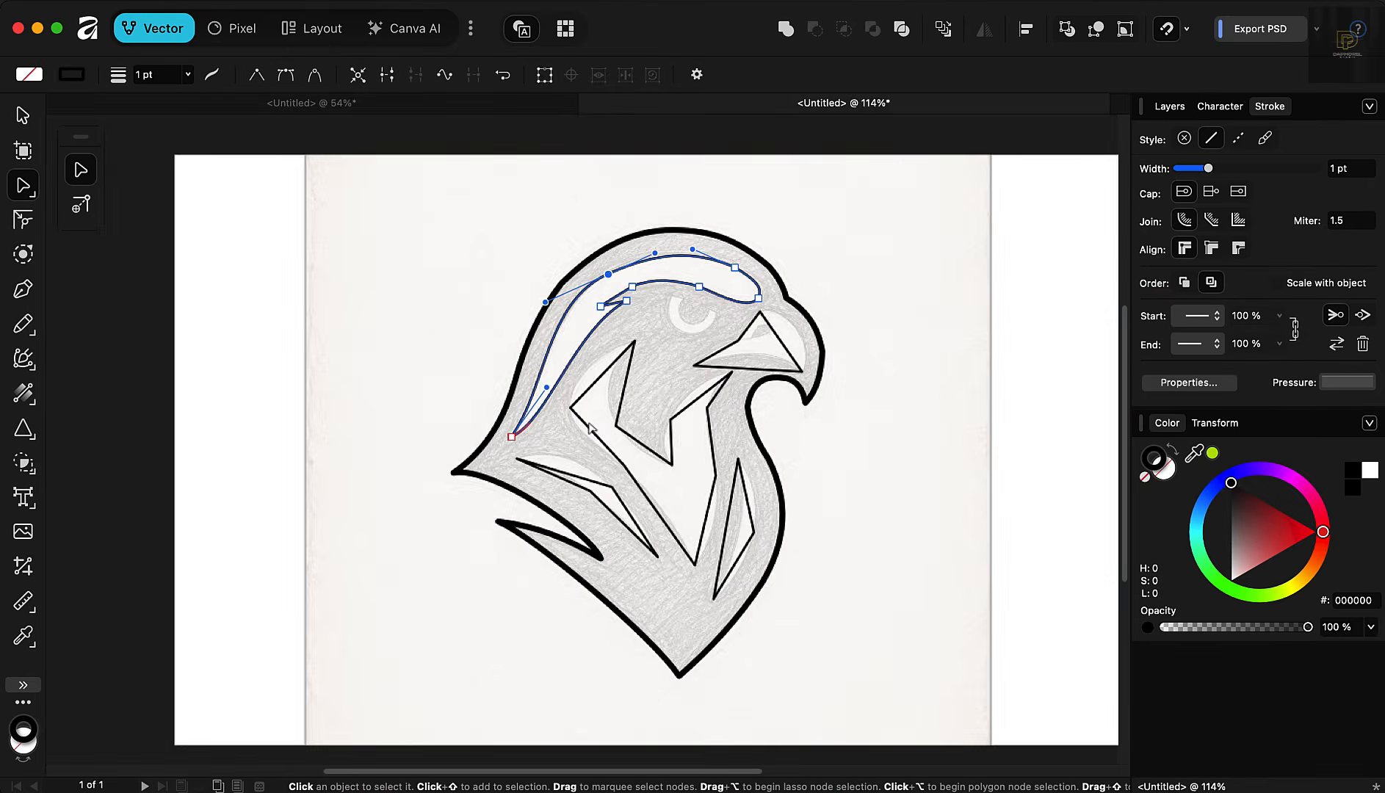
pyautogui.scroll(10, 661, 367)
pyautogui.scroll(5, 596, 351)
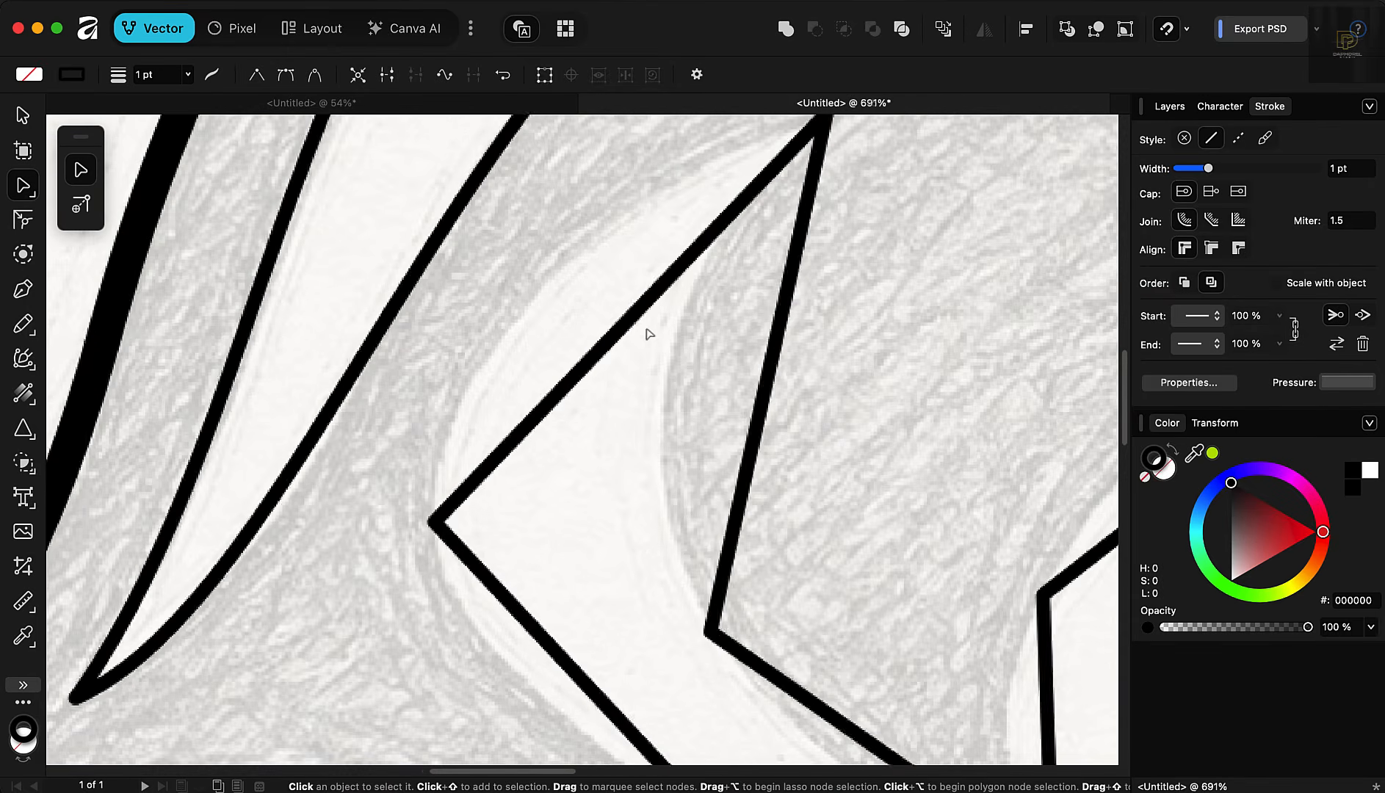
pyautogui.click(623, 328)
pyautogui.moveTo(624, 327); pyautogui.dragTo(559, 281)
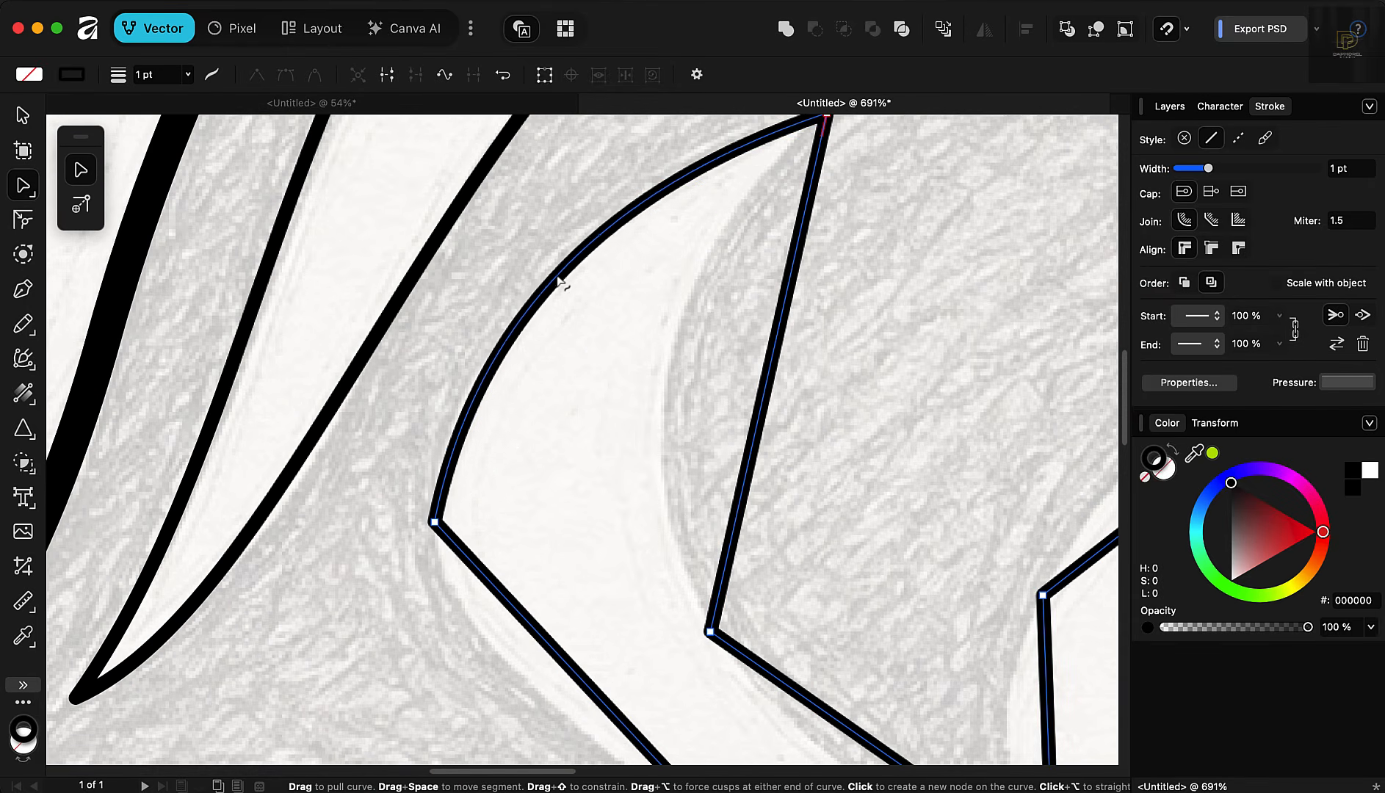
pyautogui.scroll(-9, 510, 398)
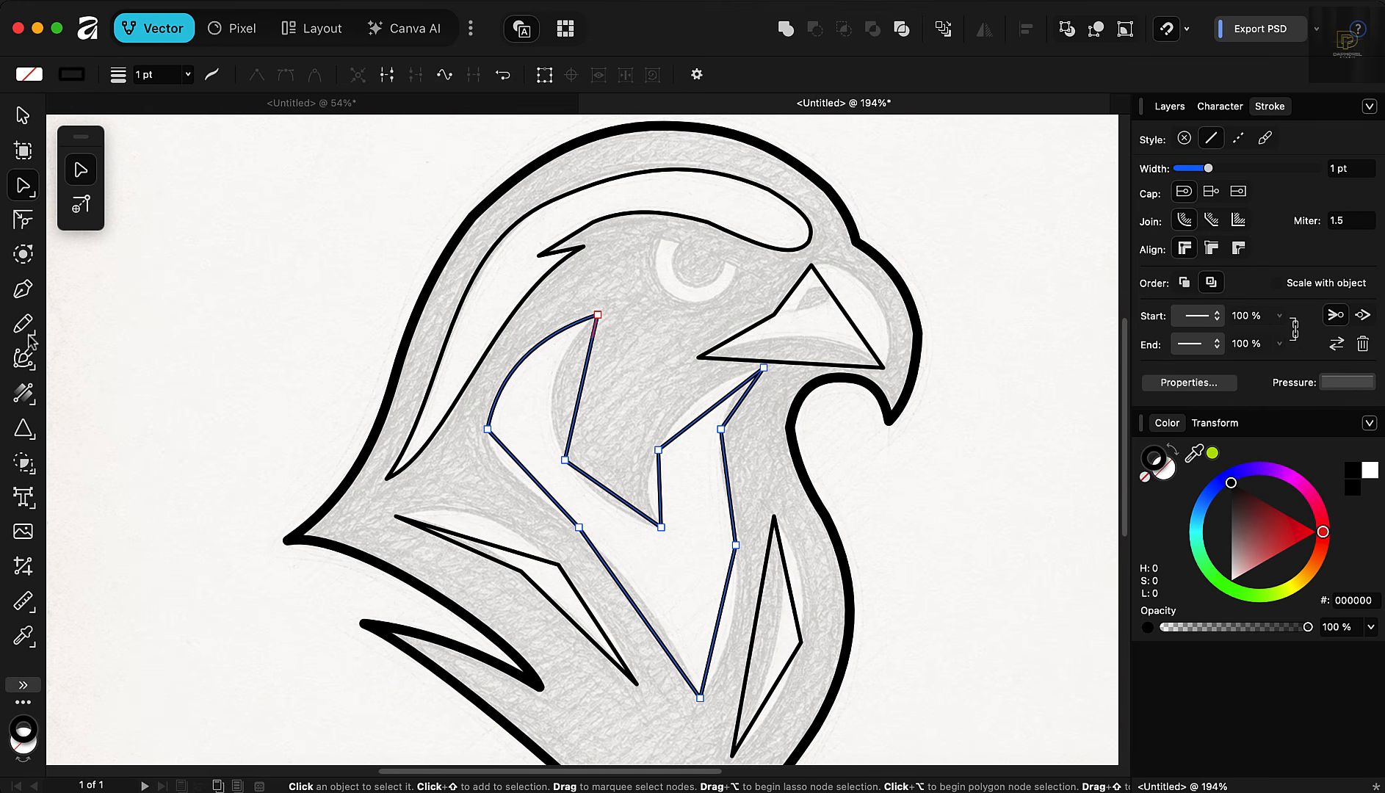
pyautogui.scroll(7, 485, 409)
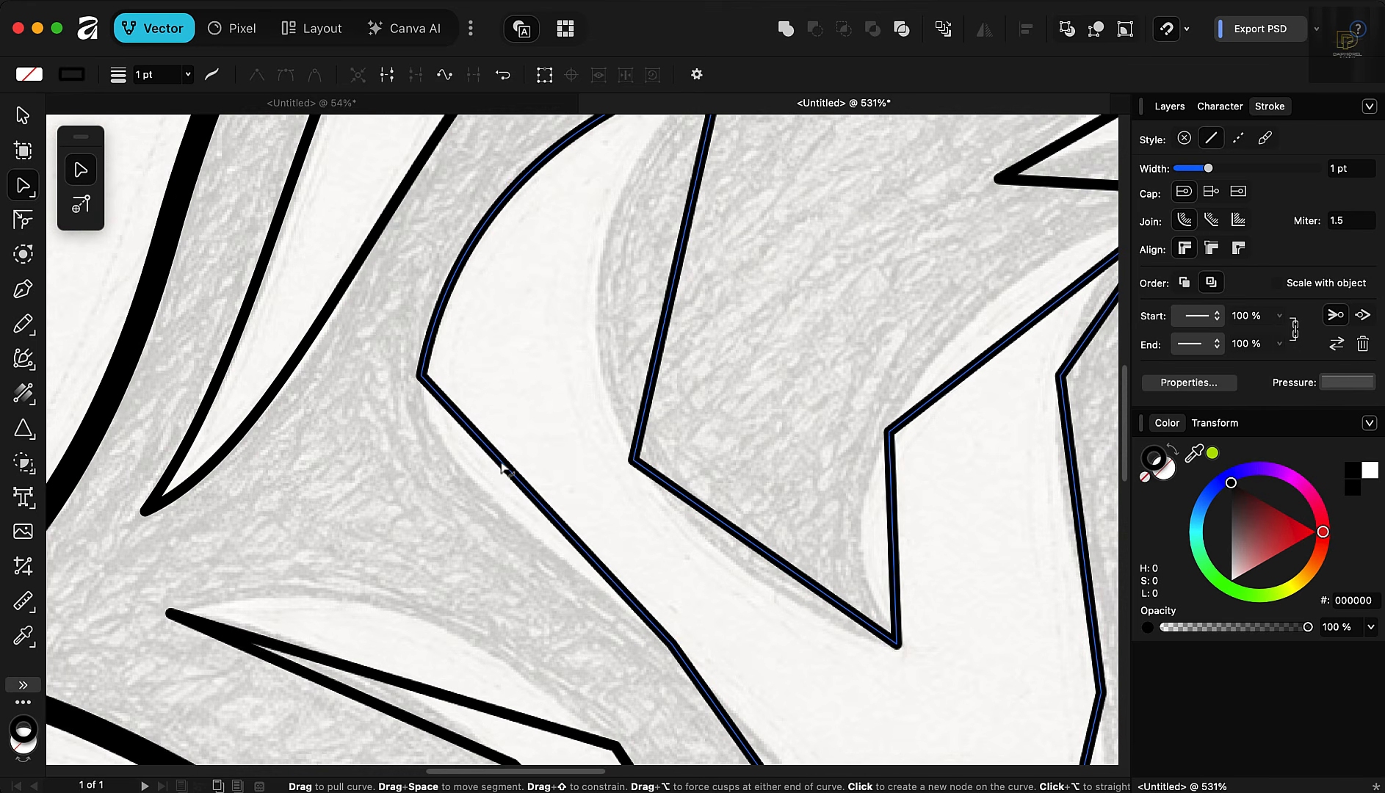
pyautogui.moveTo(497, 479); pyautogui.dragTo(477, 486)
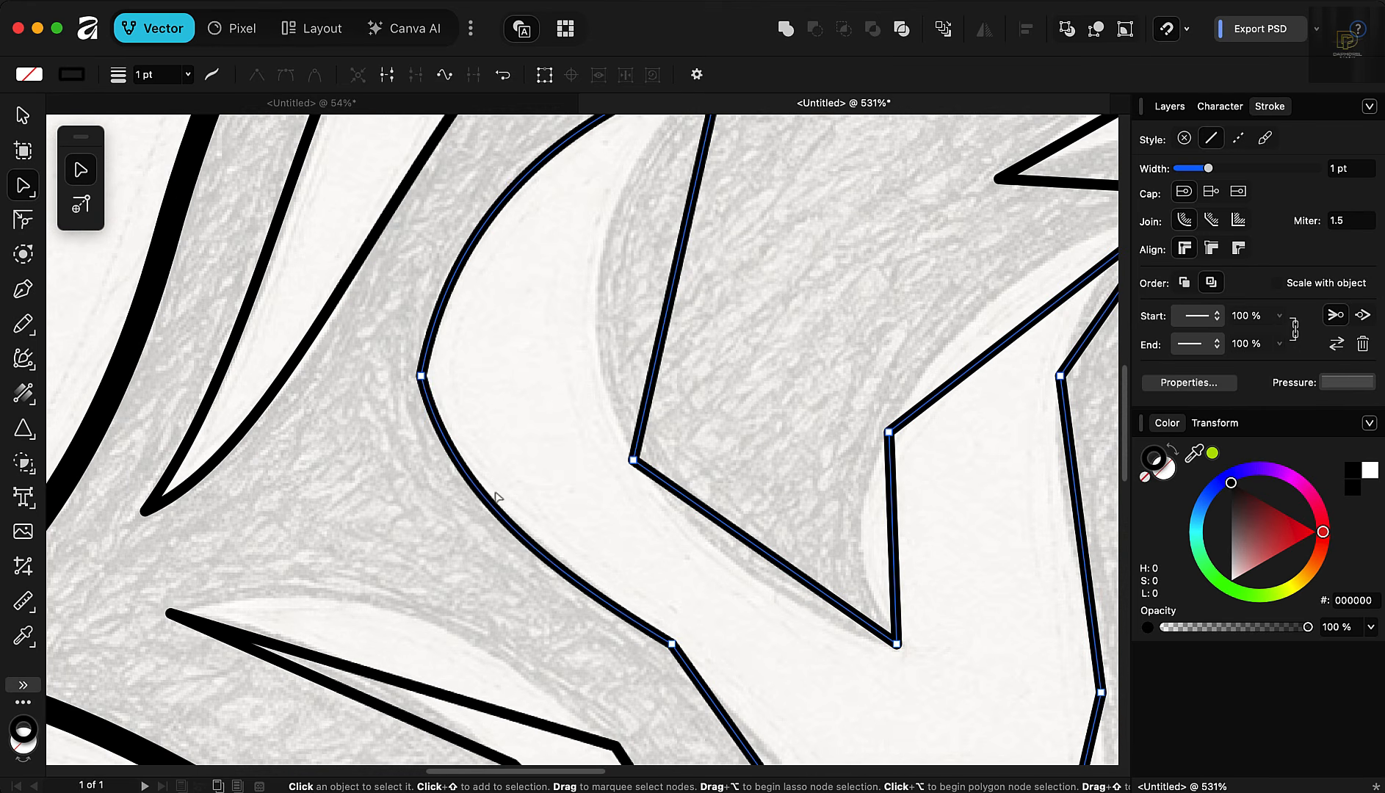
# Step: Curve the two inner edges of the cheek-and-neck shape from its upper rear tip down to the dark cheek point
pyautogui.scroll(-3, 477, 485)
pyautogui.click(611, 351)
pyautogui.moveTo(611, 357); pyautogui.dragTo(560, 343)
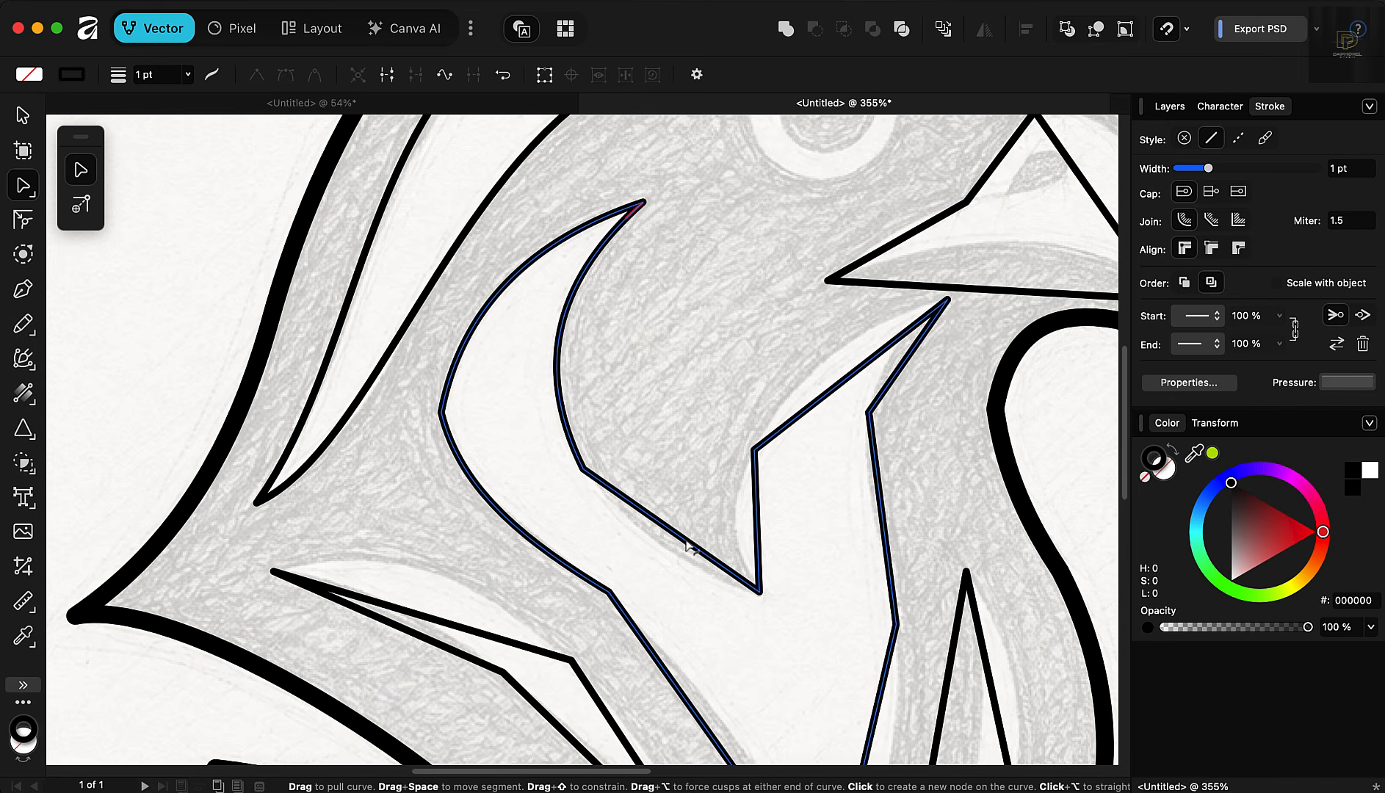
pyautogui.moveTo(692, 545); pyautogui.dragTo(685, 562)
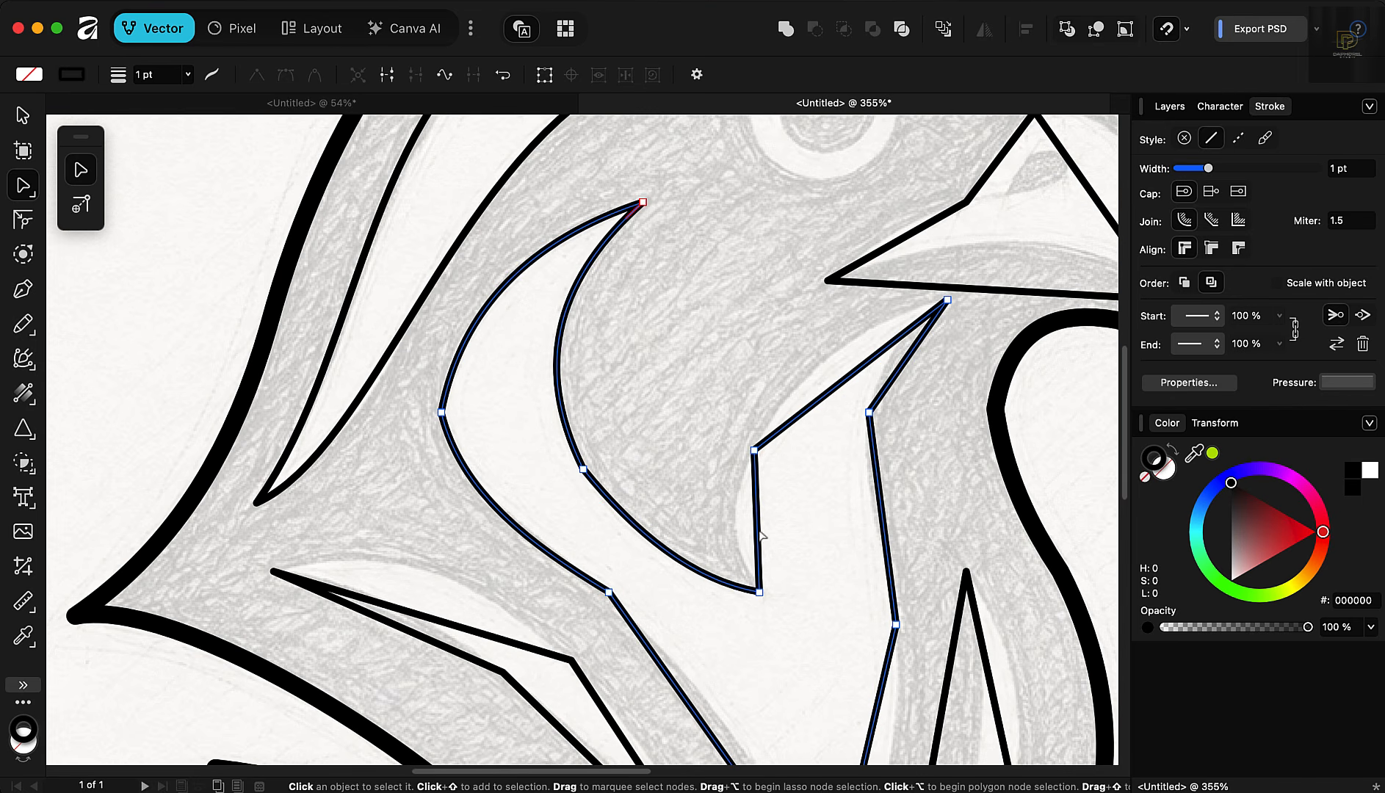
# Step: Curve the two edges running from the dark cheek point up to the cheek-and-neck shape's front tip below the beak
pyautogui.moveTo(758, 526); pyautogui.dragTo(738, 517)
pyautogui.scroll(5, 891, 342)
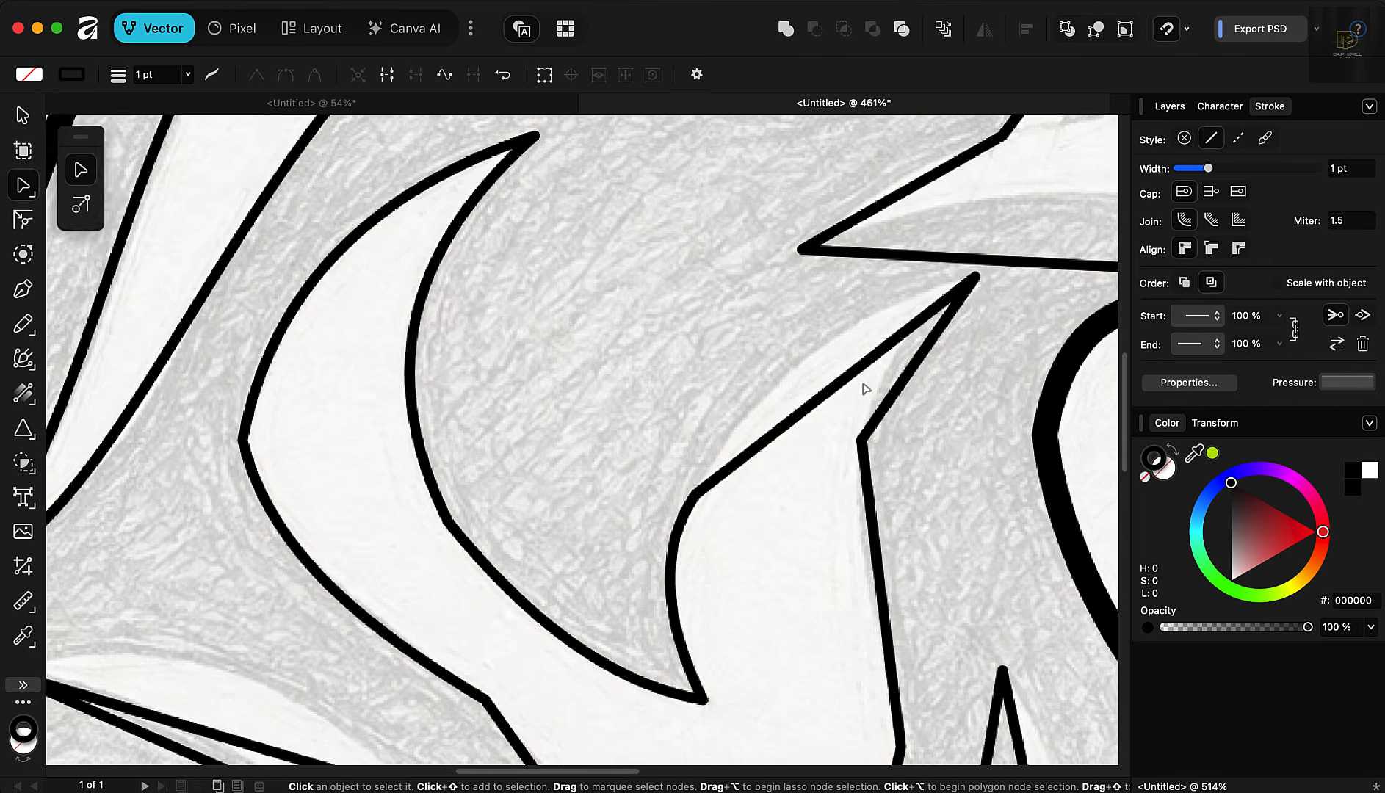
pyautogui.moveTo(826, 393); pyautogui.dragTo(802, 358)
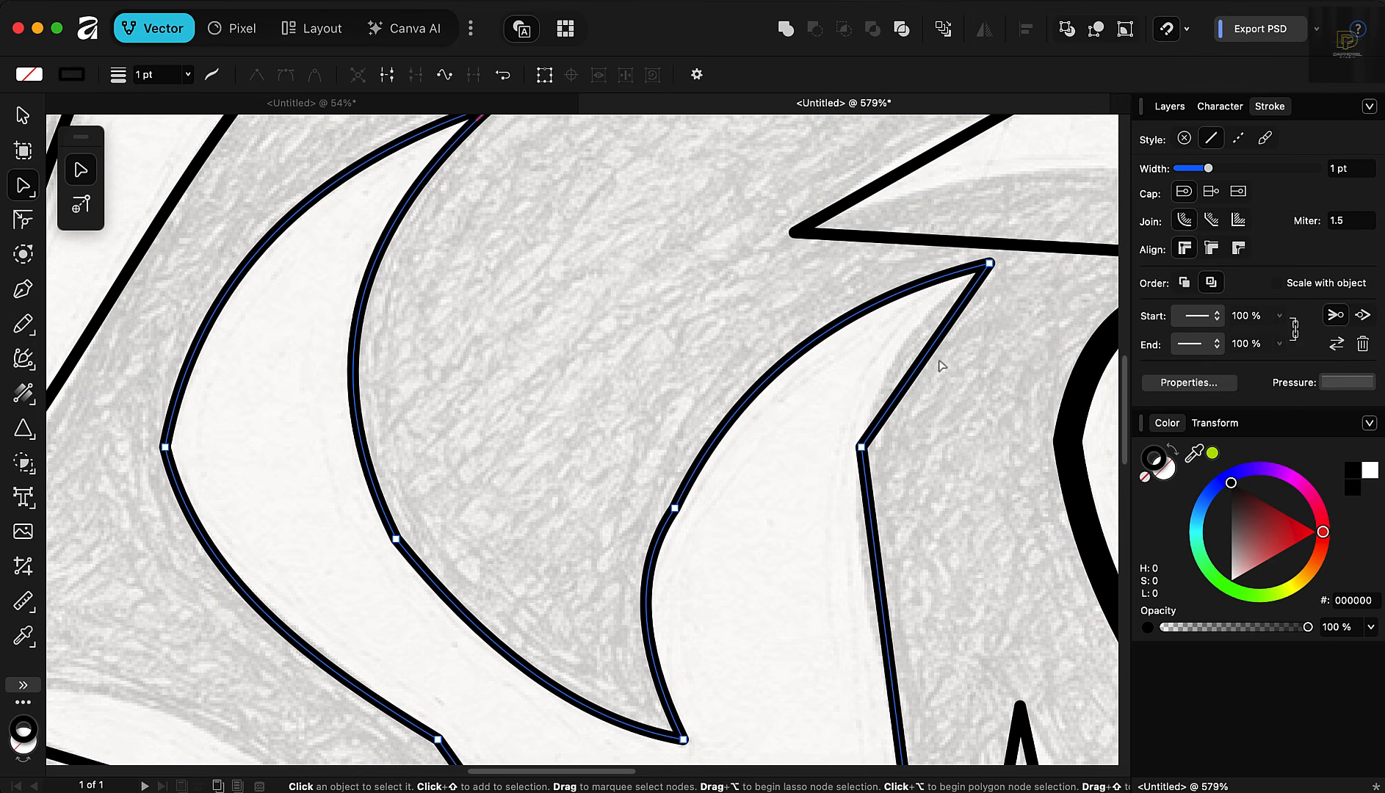
# Step: Curve the two front edges of the cheek-and-neck shape running down from its front tip below the beak
pyautogui.moveTo(927, 357); pyautogui.dragTo(909, 346)
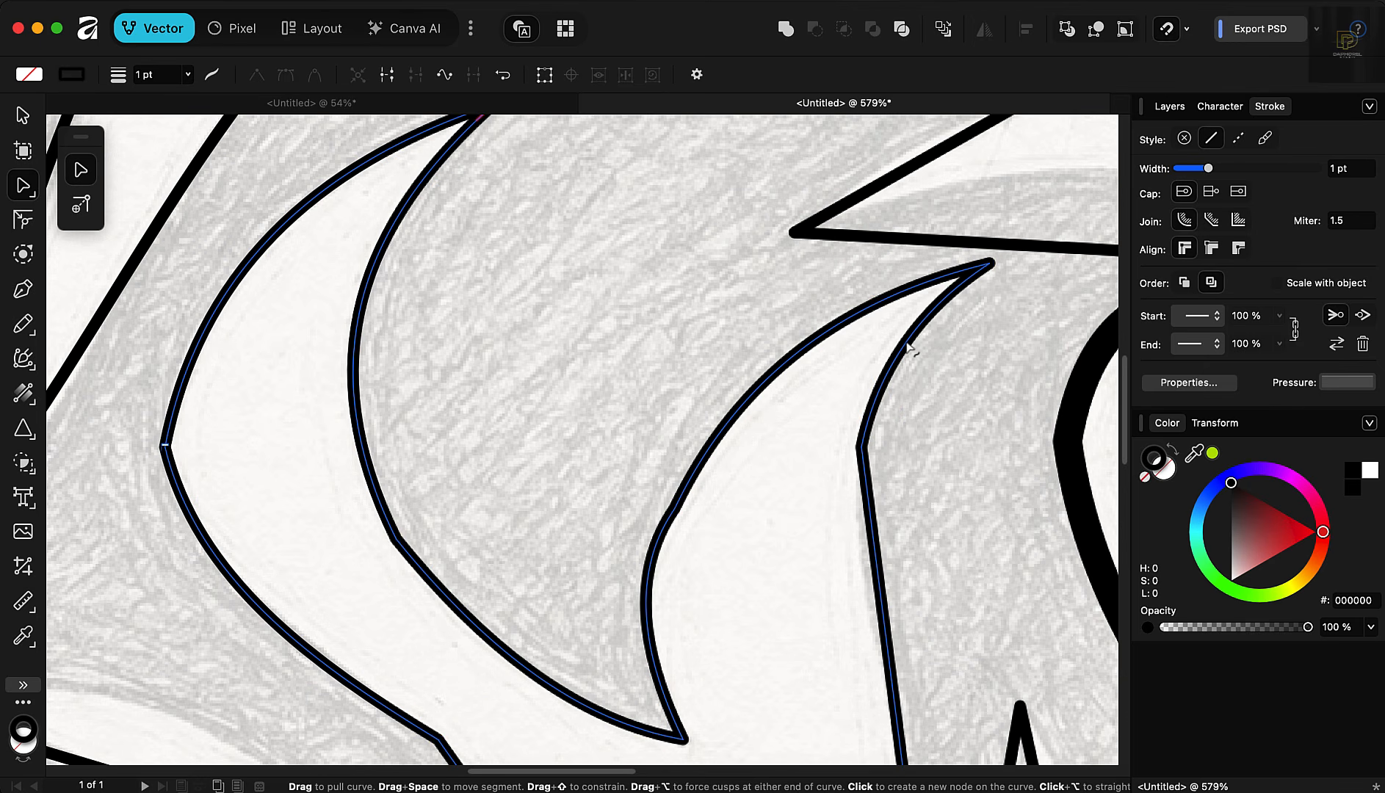
pyautogui.scroll(-8, 681, 408)
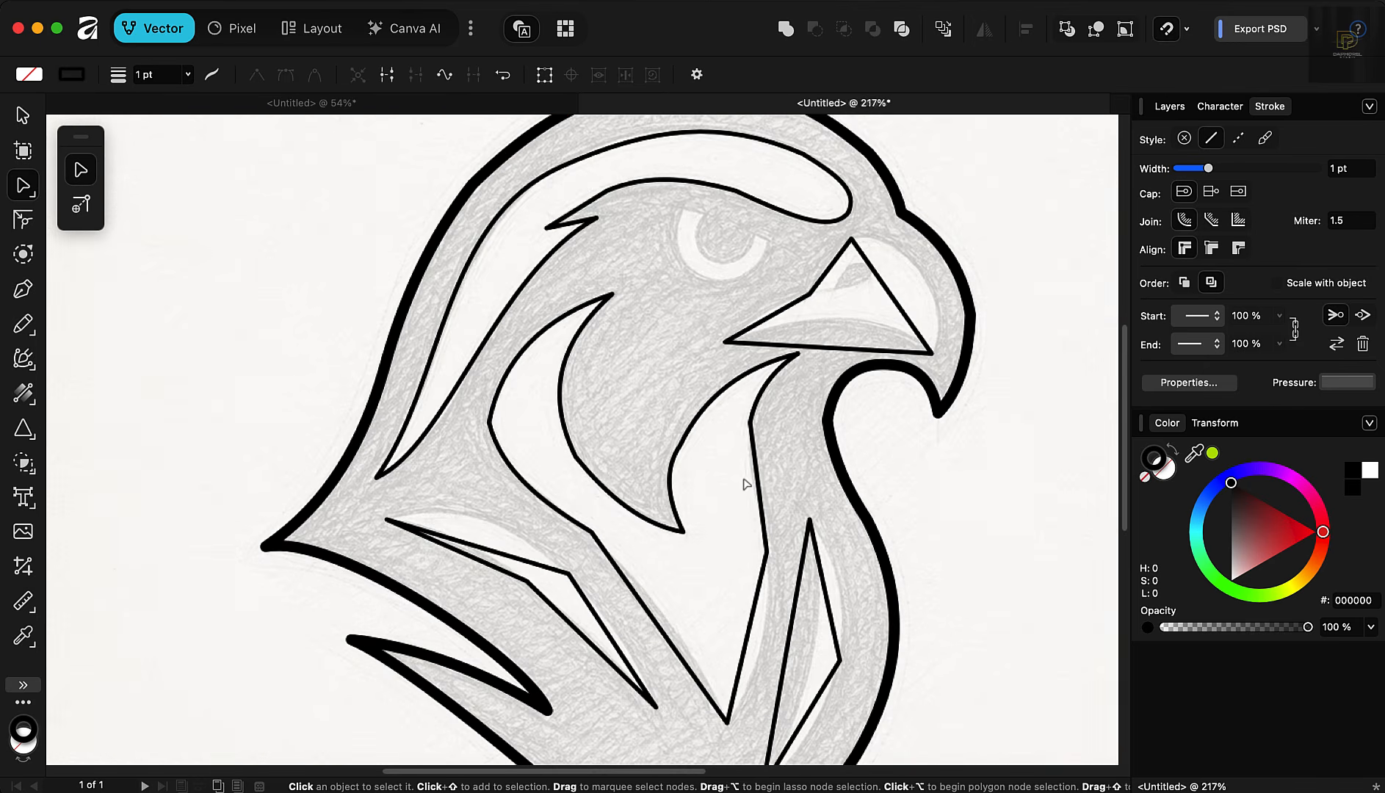
pyautogui.scroll(5, 744, 484)
pyautogui.click(765, 505)
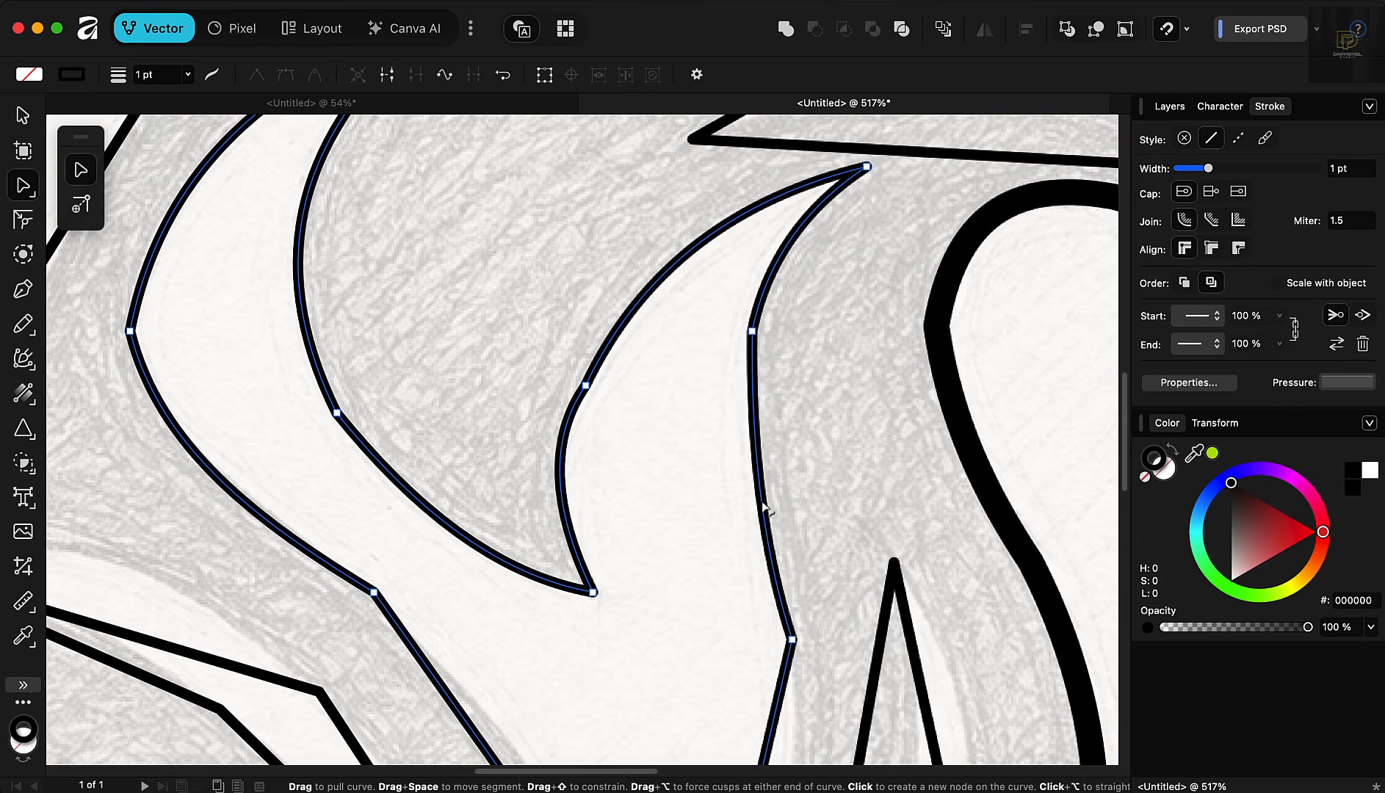
# Step: Bend the two lower edges of the cheek-and-neck shape outward on either side of its bottom tip to follow the sketch
pyautogui.scroll(-6, 693, 307)
pyautogui.scroll(5, 720, 544)
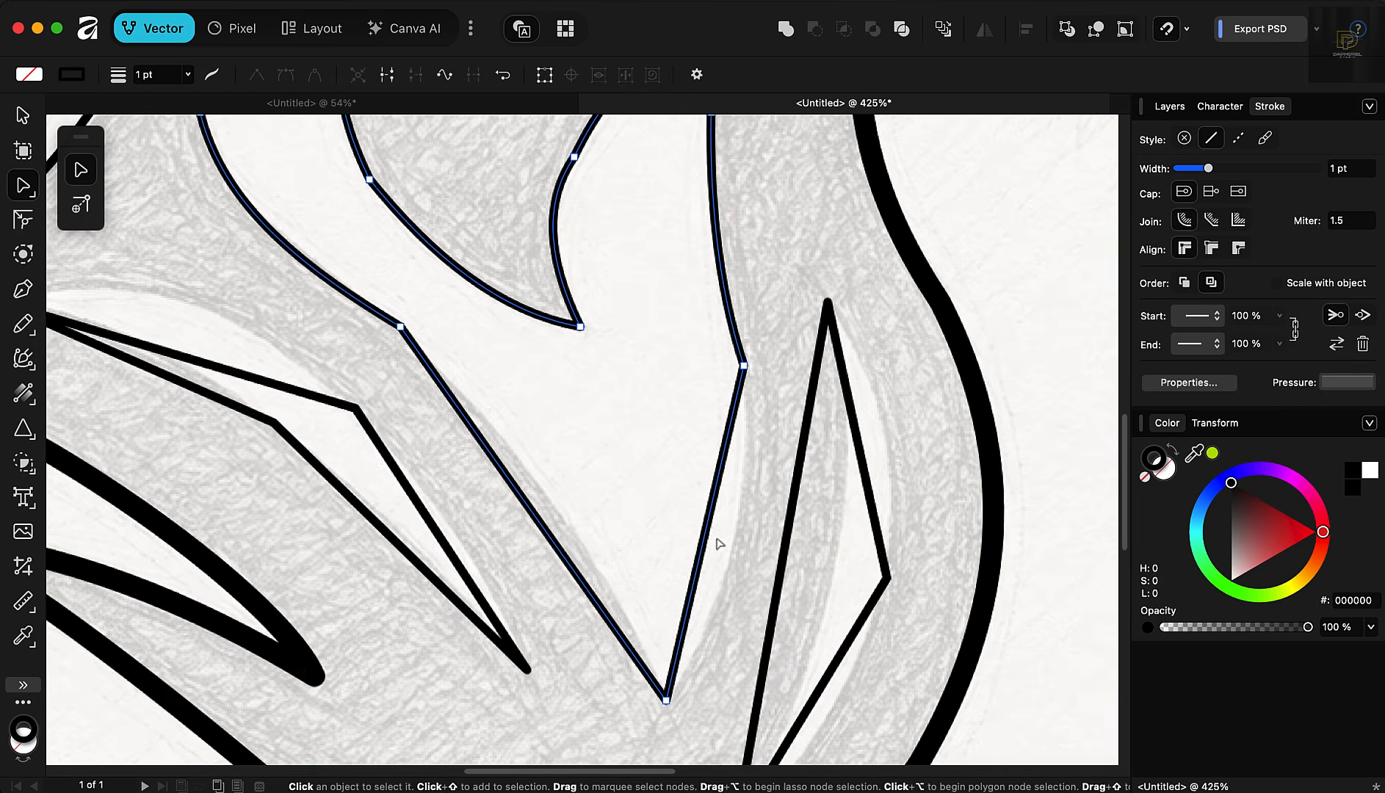
pyautogui.moveTo(707, 530); pyautogui.dragTo(731, 562)
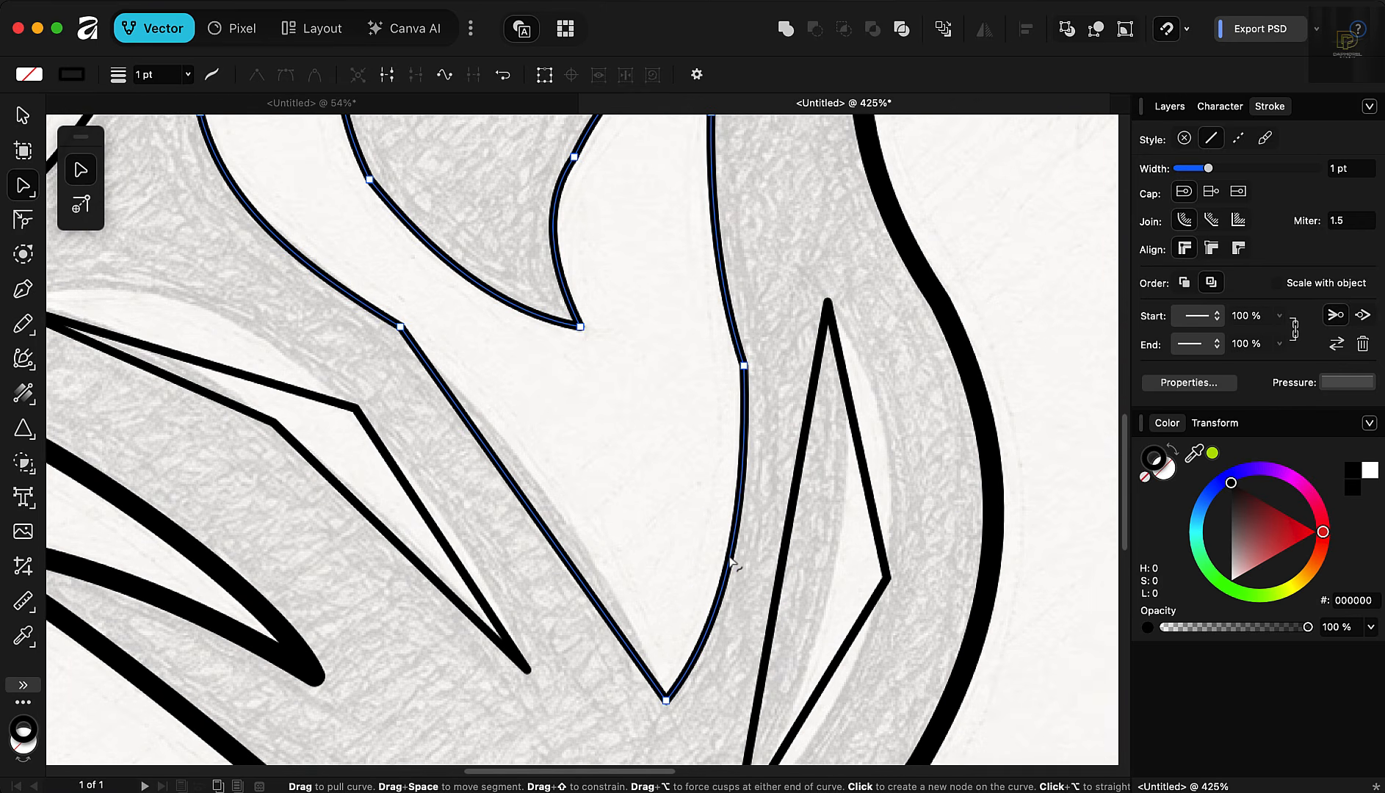
pyautogui.moveTo(507, 484); pyautogui.dragTo(531, 468)
pyautogui.scroll(-4, 588, 456)
pyautogui.scroll(-3, 581, 410)
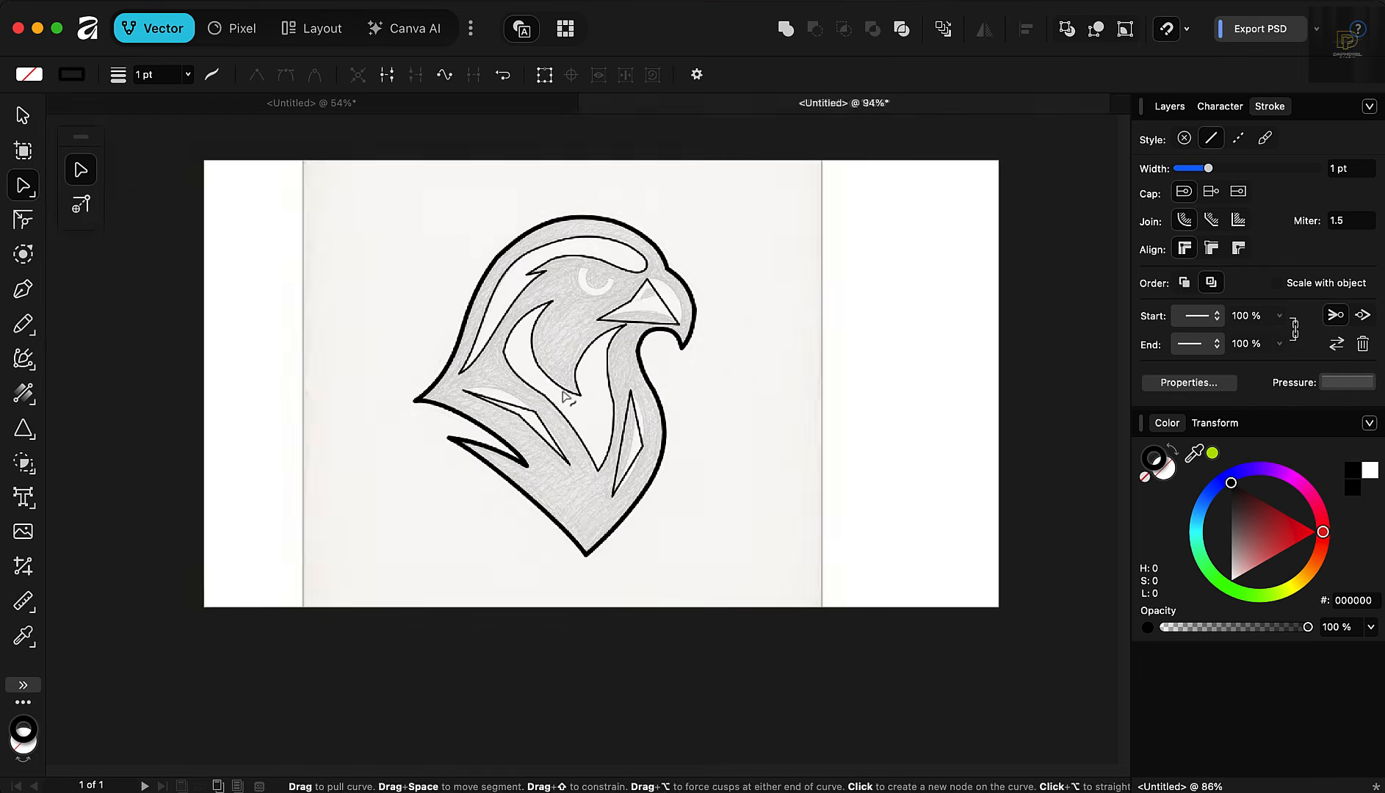
# Step: Round the beak shape's front edge, nudge its lower front node onto the sketch, and arch its bottom edge upward
pyautogui.scroll(8, 659, 220)
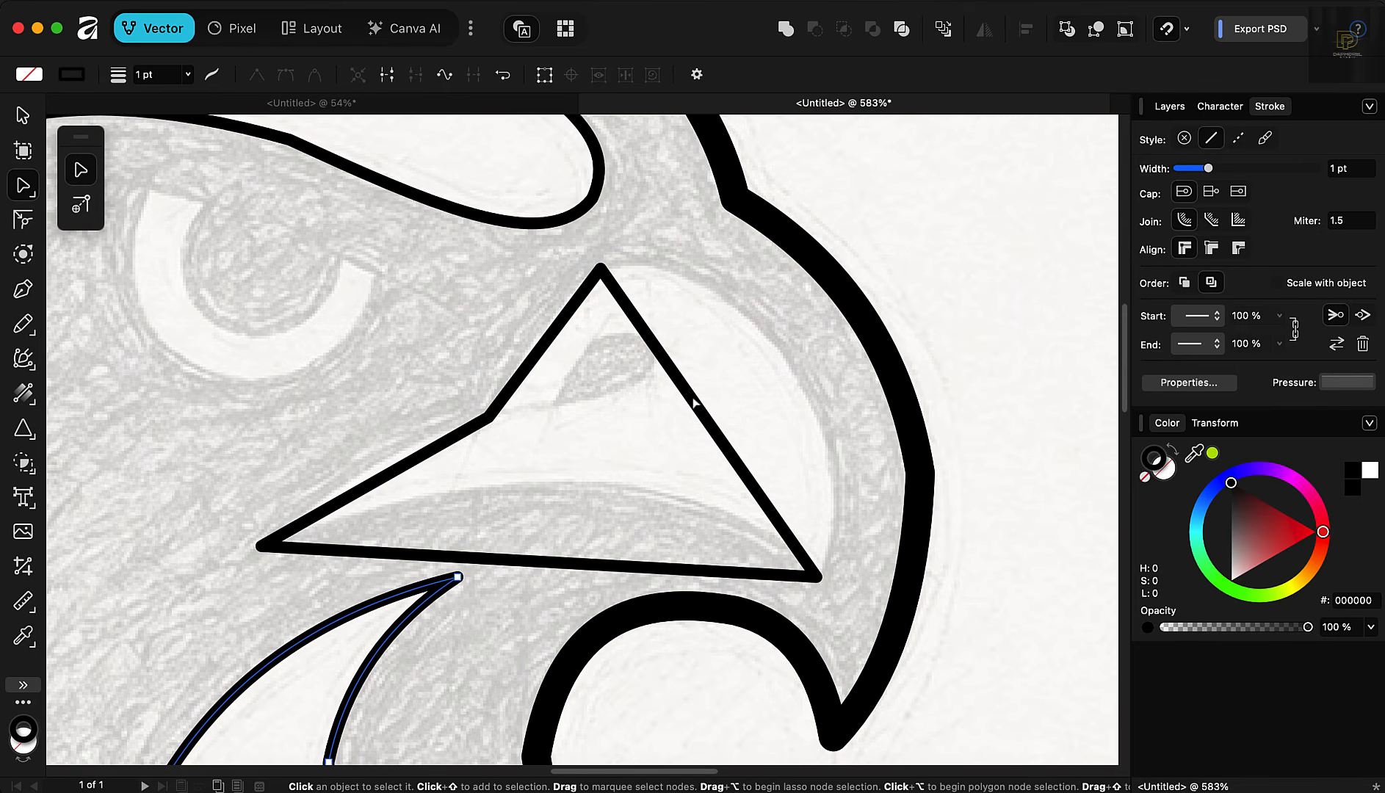
pyautogui.click(695, 403)
pyautogui.moveTo(695, 403); pyautogui.dragTo(779, 345)
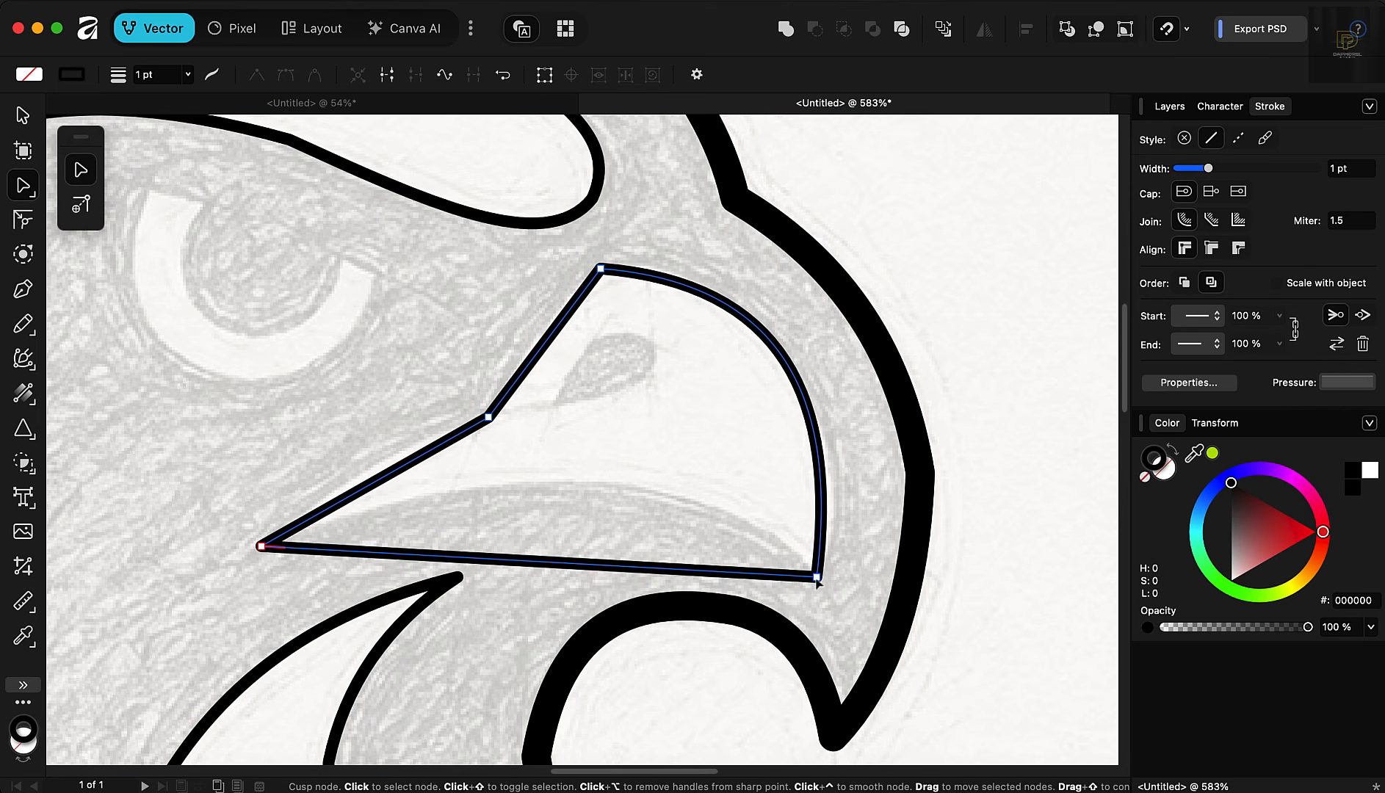
pyautogui.moveTo(817, 578); pyautogui.dragTo(823, 572)
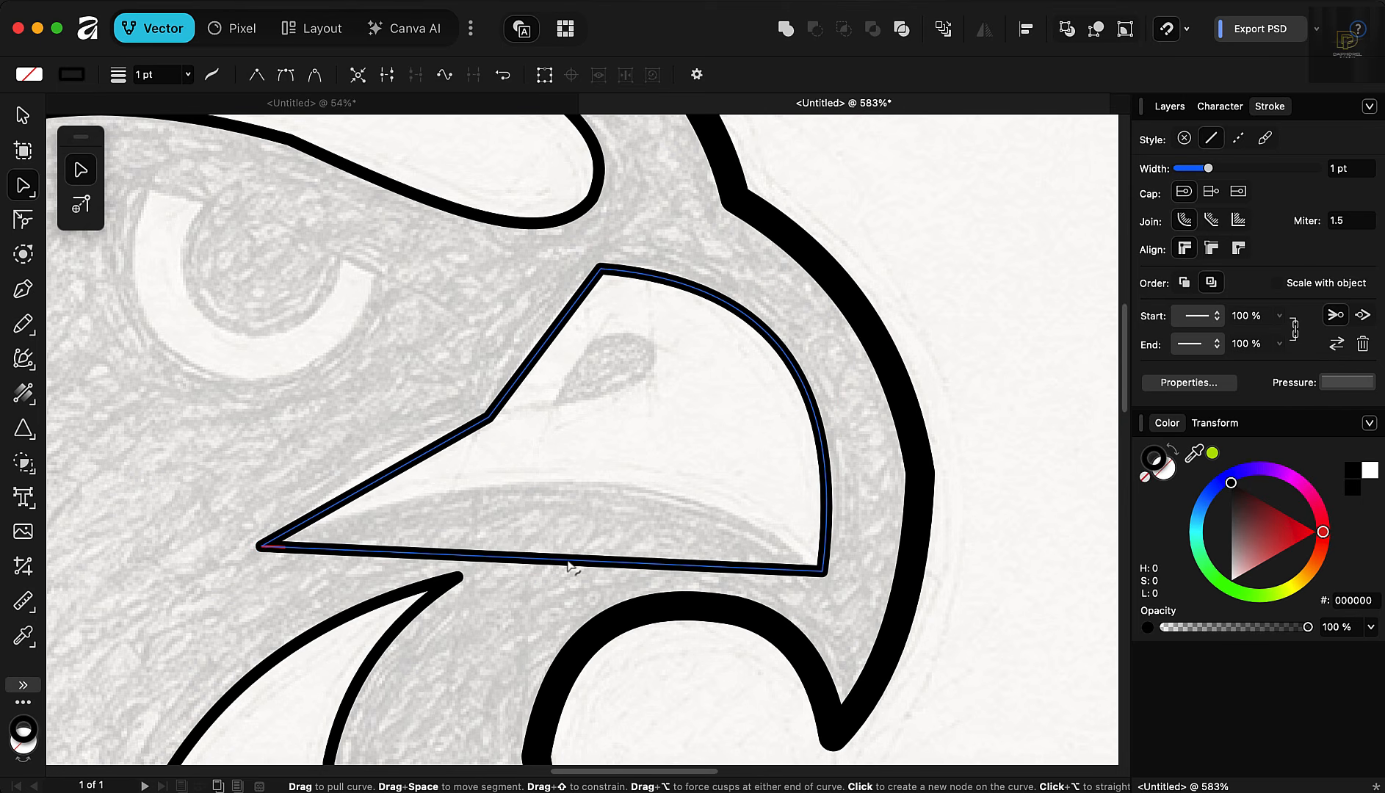
pyautogui.moveTo(569, 561); pyautogui.dragTo(584, 485)
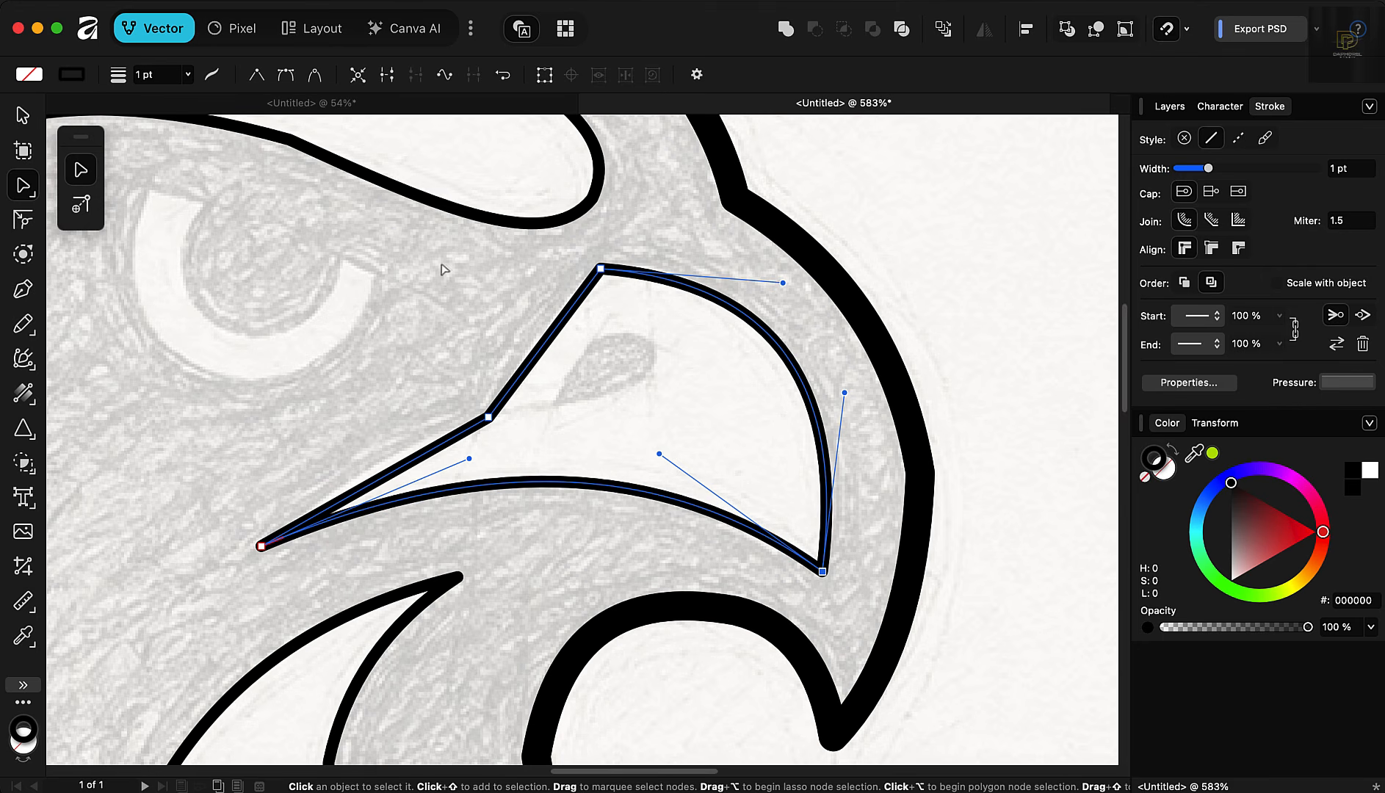
# Step: Curve the beak shape's two rear edges on either side of its inner corner node to match the sketch
pyautogui.click(488, 417)
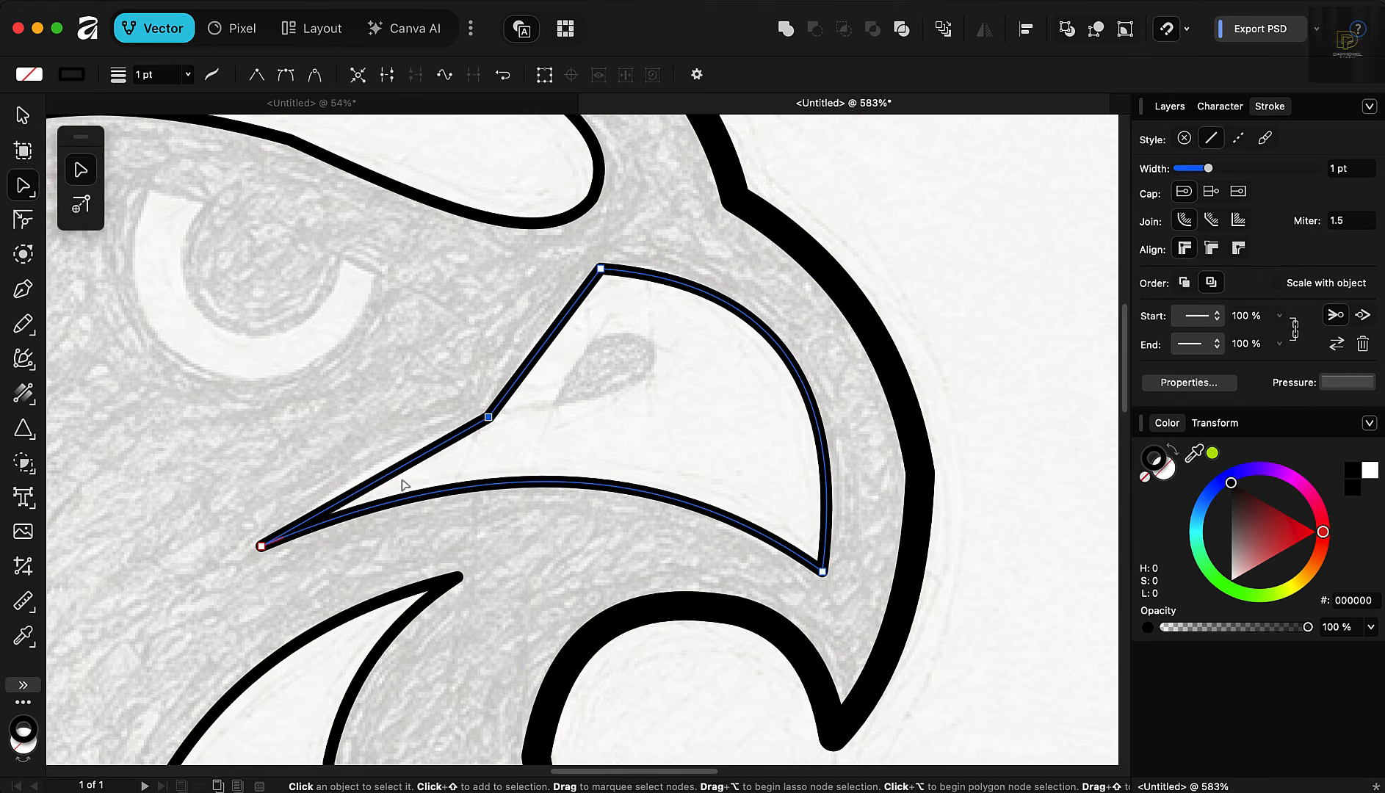
pyautogui.moveTo(398, 472)
pyautogui.mouseDown()
pyautogui.moveTo(379, 445)
pyautogui.moveTo(388, 454)
pyautogui.mouseUp()
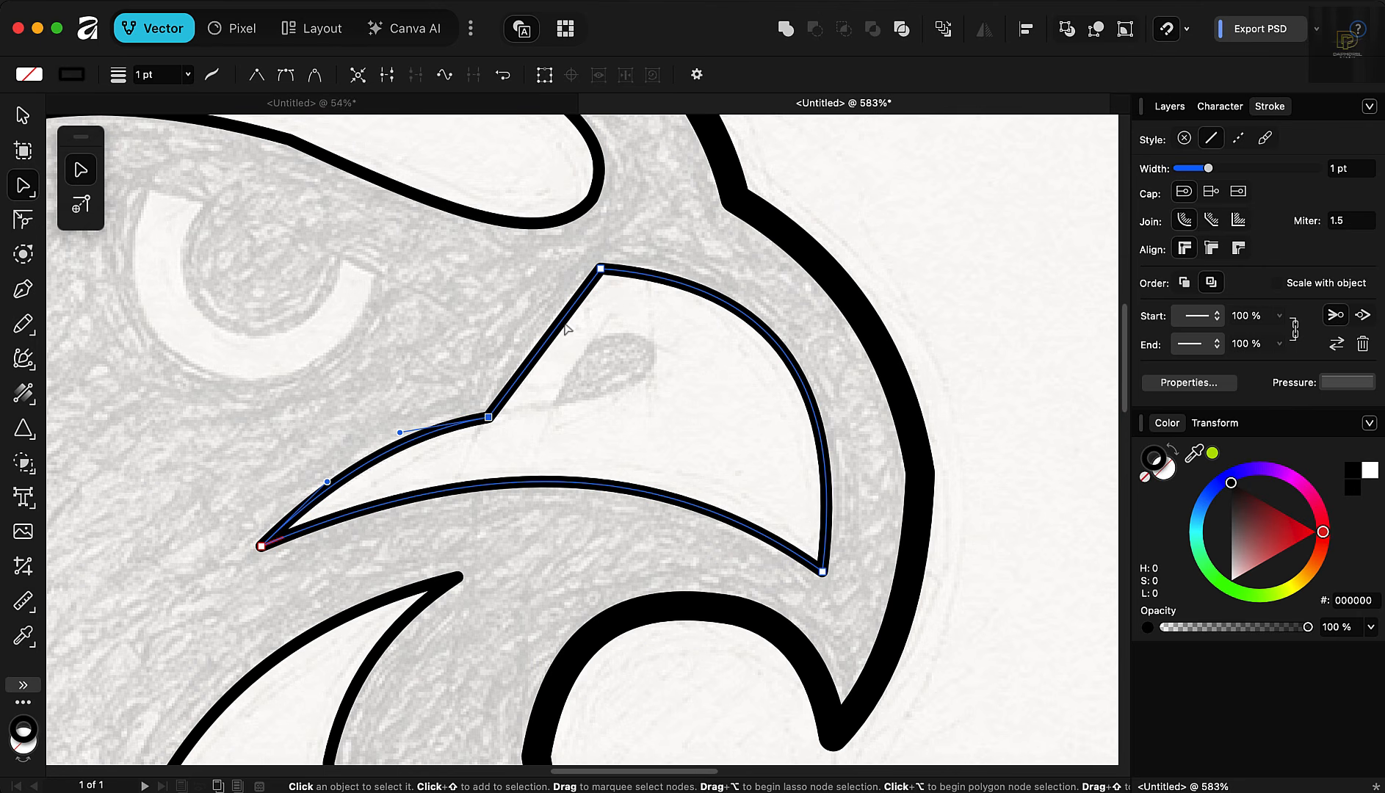
pyautogui.moveTo(559, 330)
pyautogui.mouseDown()
pyautogui.moveTo(512, 310)
pyautogui.moveTo(556, 332)
pyautogui.mouseUp()
pyautogui.scroll(-10, 727, 363)
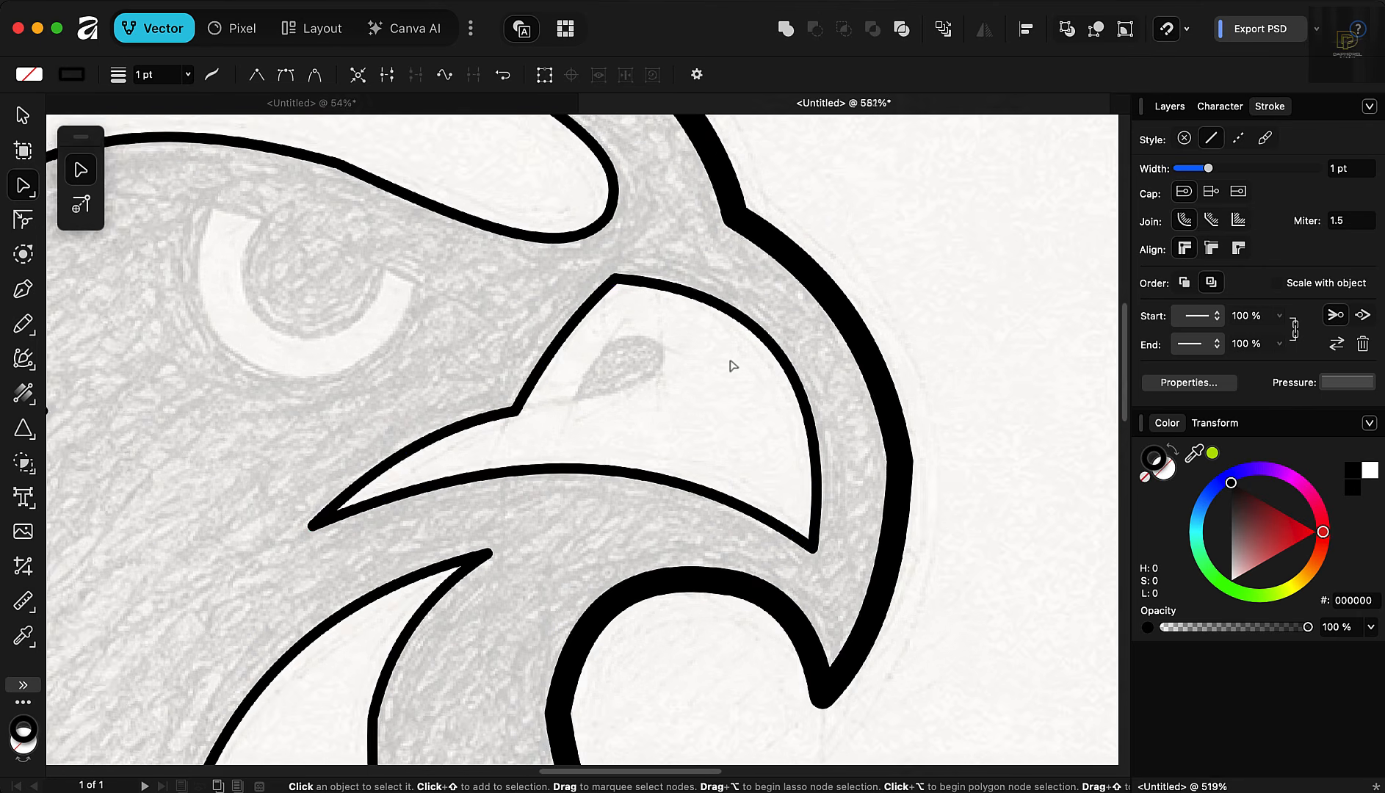
# Step: Bend the upper front edge of the narrow front neck shape outward and set the shape's stroke width to 0.5 pt
pyautogui.scroll(5, 602, 632)
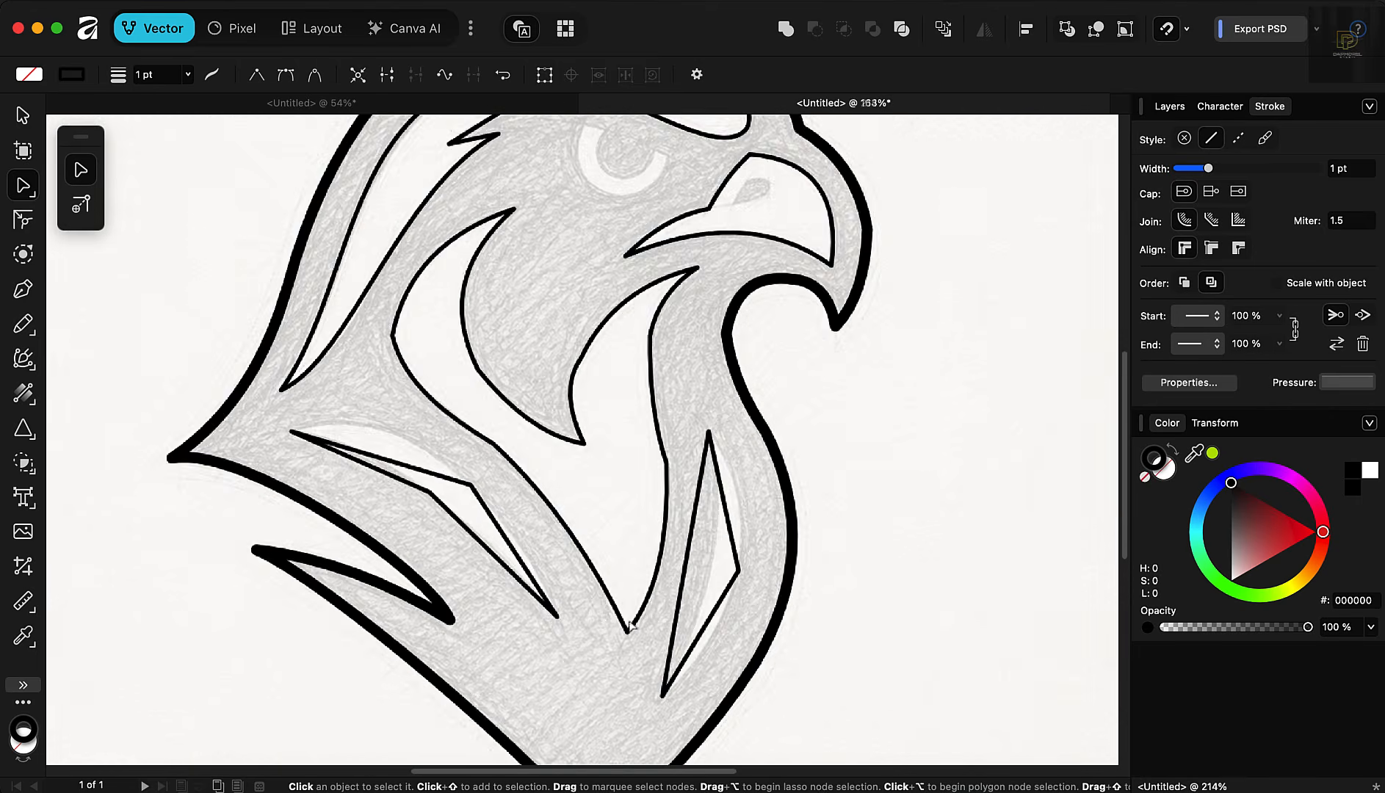
pyautogui.scroll(1, 727, 476)
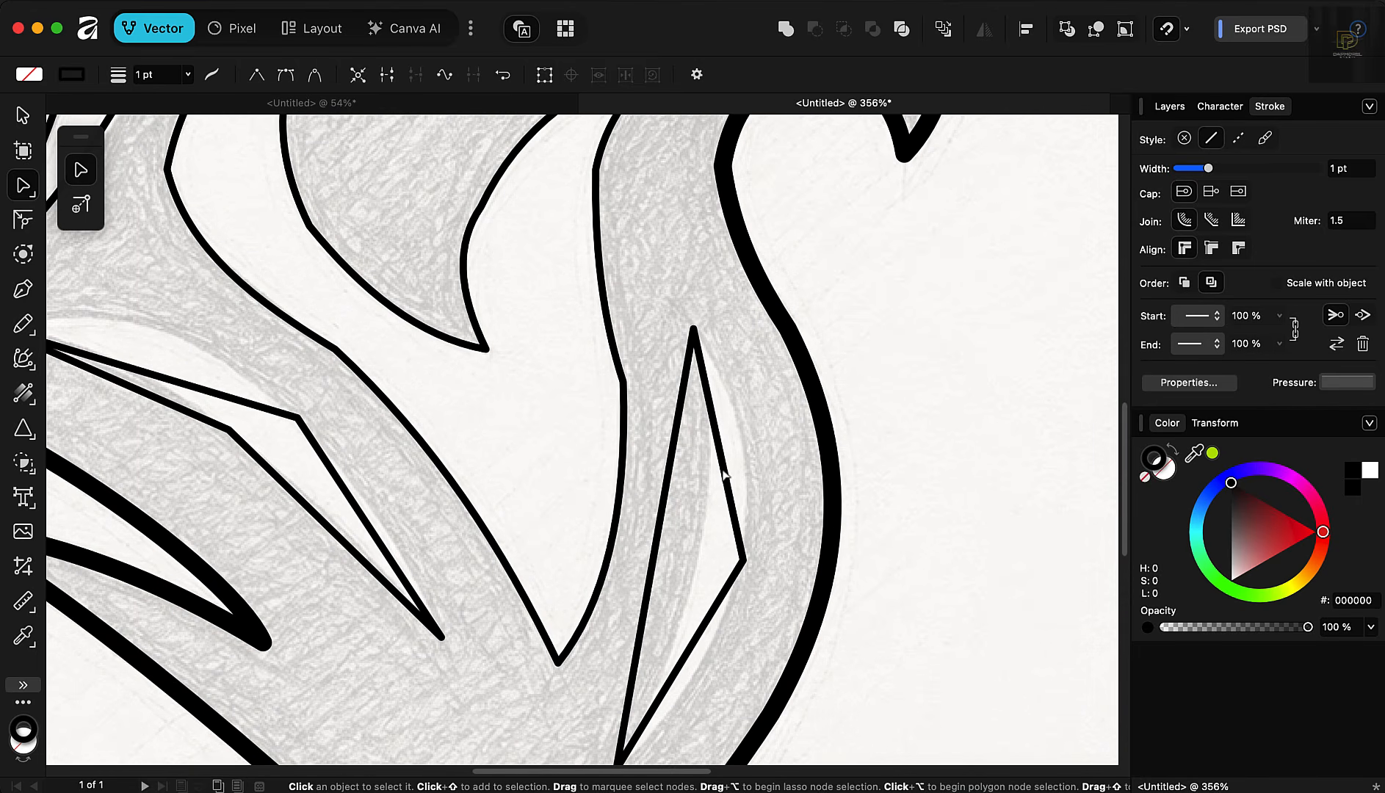
pyautogui.click(724, 476)
pyautogui.scroll(3, 725, 477)
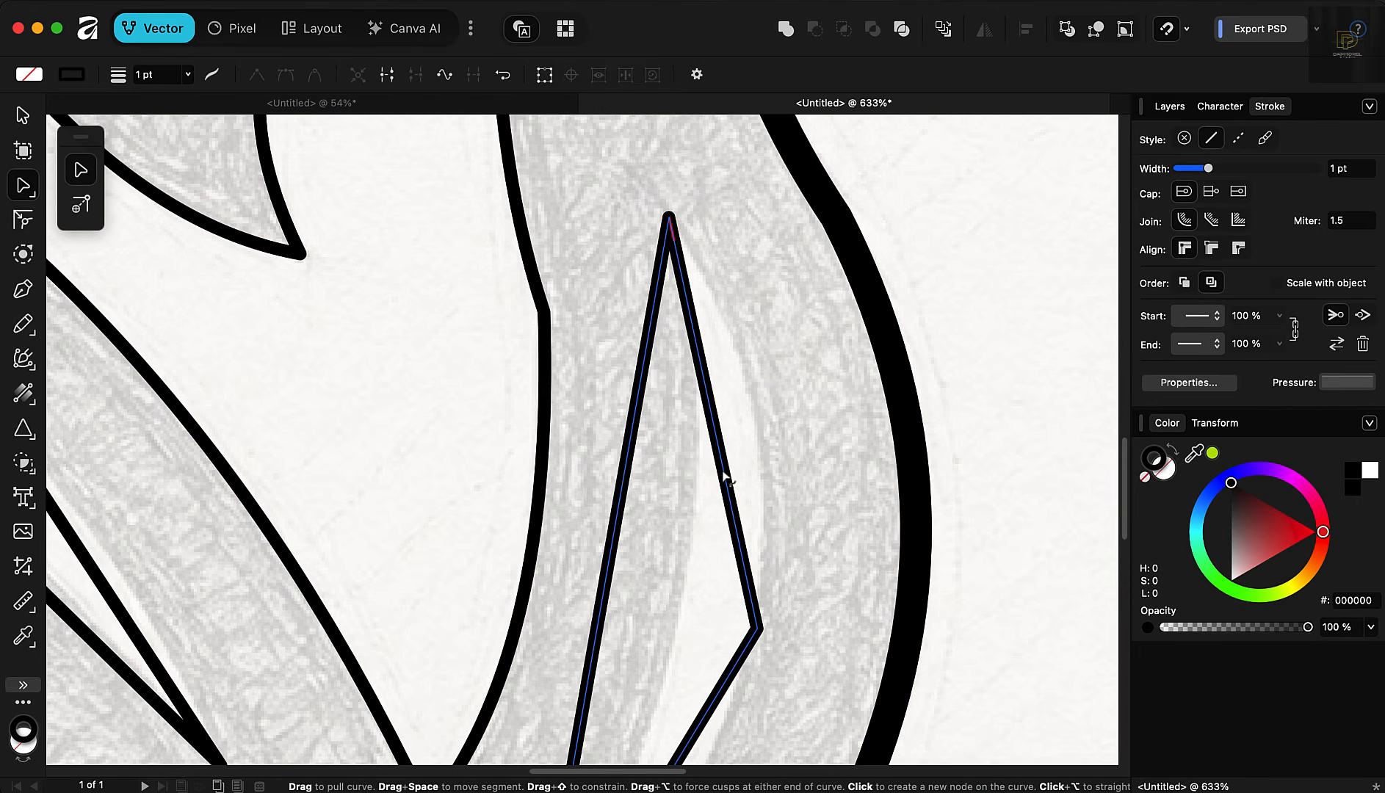
pyautogui.moveTo(724, 476); pyautogui.dragTo(761, 440)
pyautogui.scroll(-3, 761, 441)
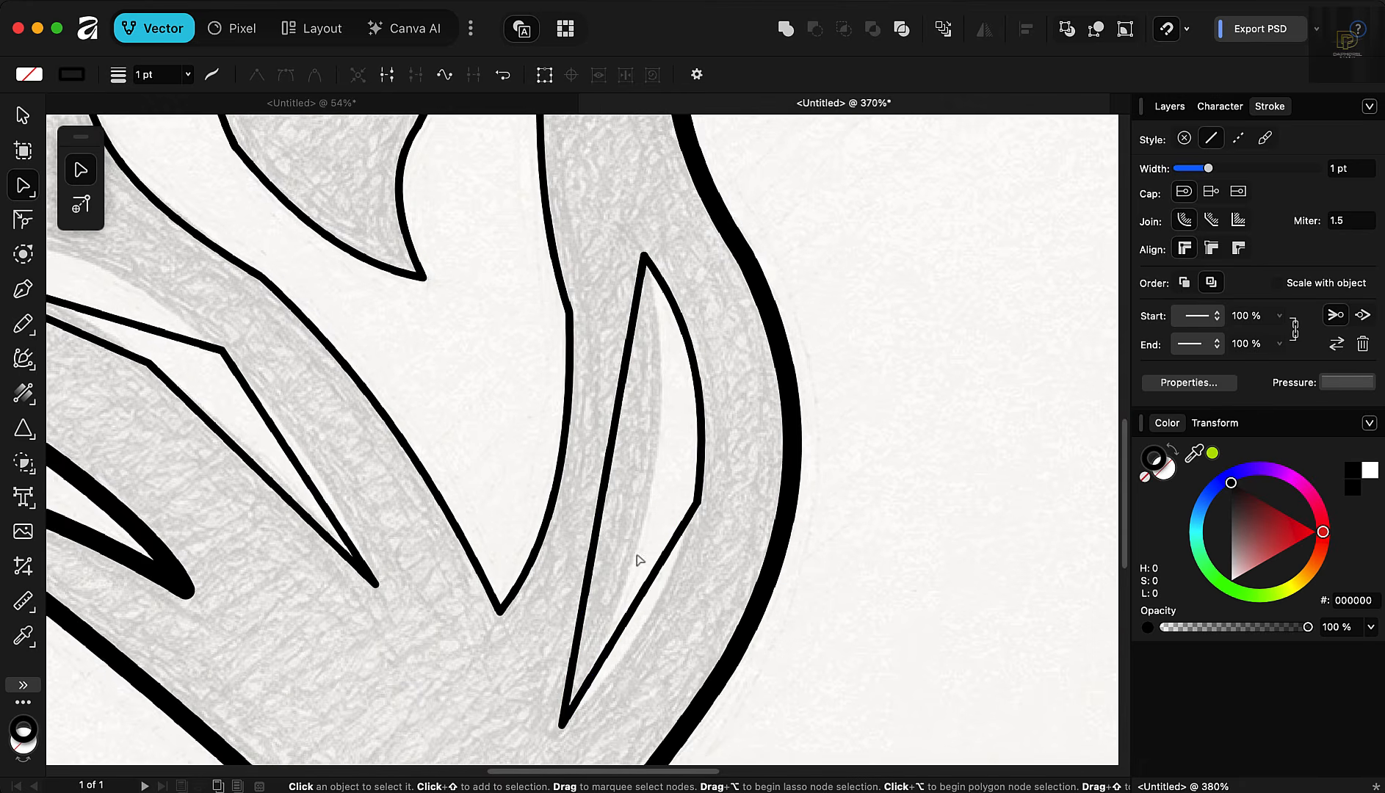
pyautogui.scroll(2, 639, 561)
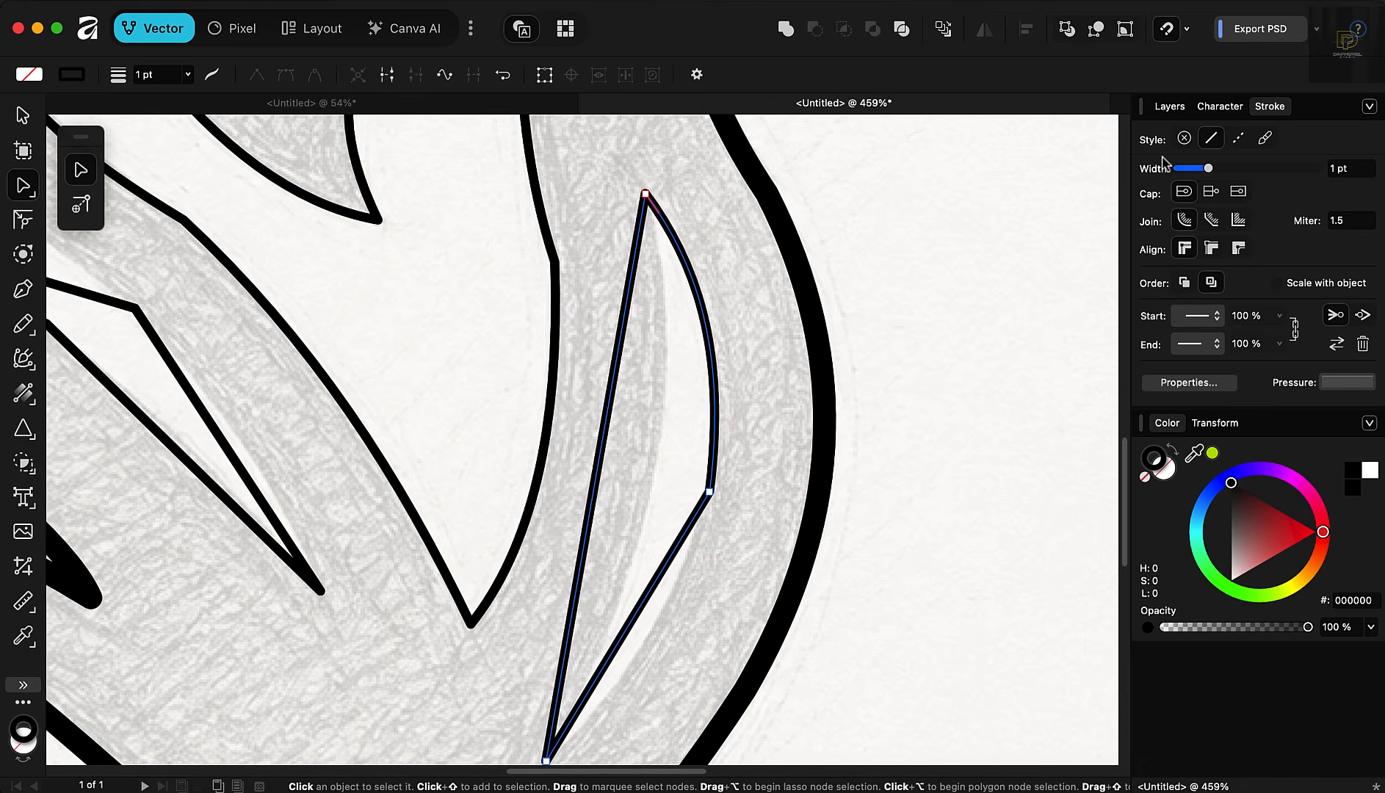
pyautogui.moveTo(1210, 173); pyautogui.dragTo(1193, 173)
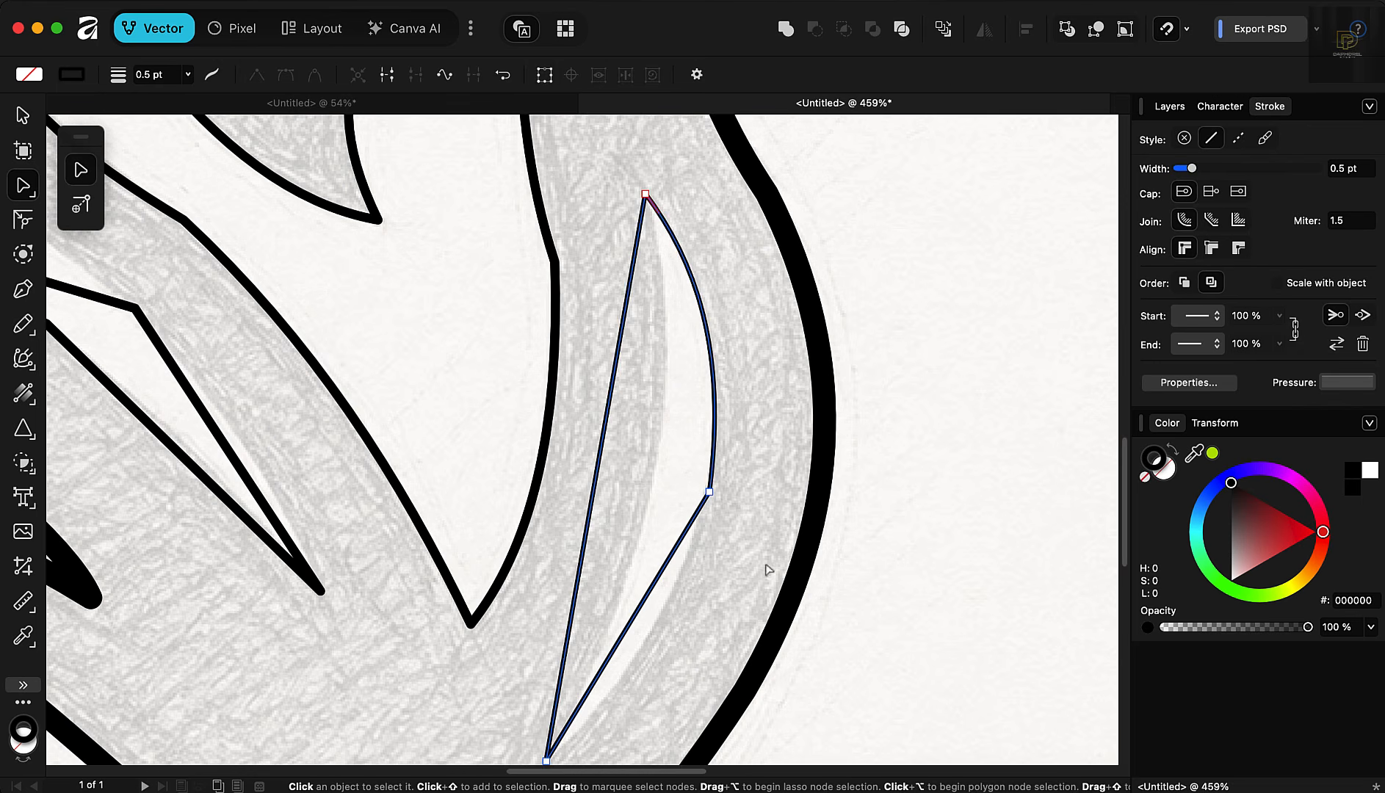
# Step: Curve the front neck shape's lower front edge outward and its long rear edge forward to follow the sketch
pyautogui.scroll(3, 661, 441)
pyautogui.moveTo(625, 440); pyautogui.dragTo(640, 470)
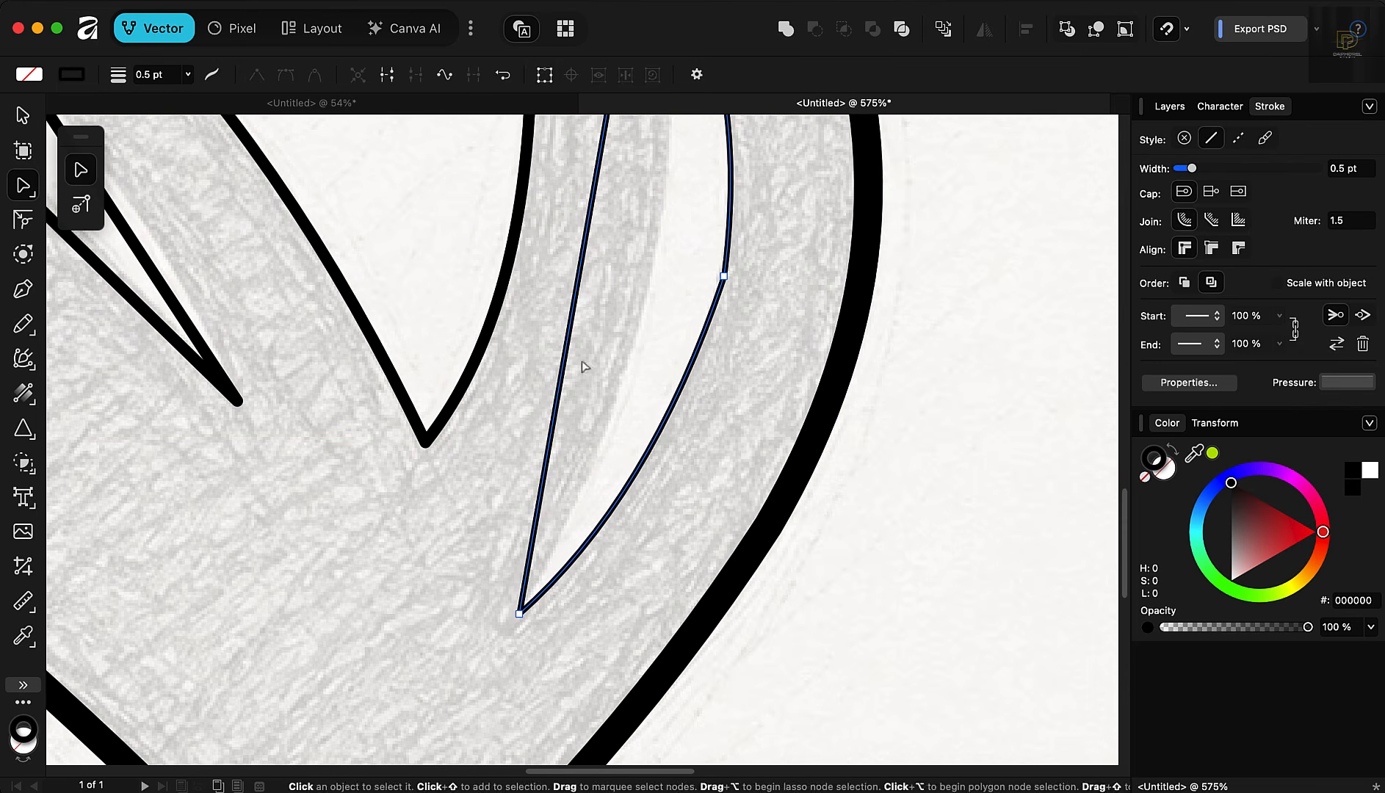
pyautogui.scroll(-2, 580, 368)
pyautogui.moveTo(588, 346); pyautogui.dragTo(632, 358)
pyautogui.scroll(-3, 631, 355)
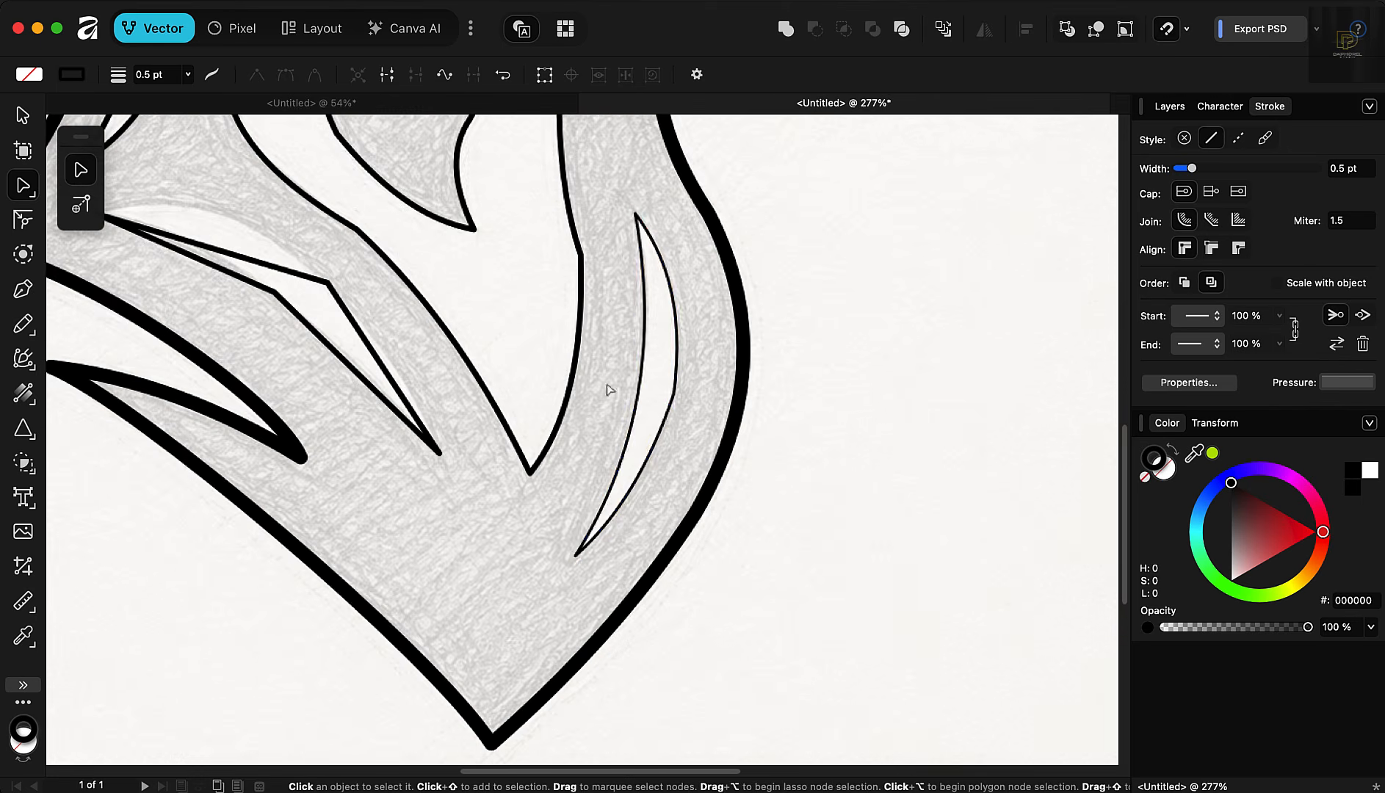
# Step: Set the stroke width of the narrow white shape at the rear of the neck to 0.5 pt
pyautogui.scroll(1, 624, 260)
pyautogui.scroll(-3, 421, 313)
pyautogui.scroll(2, 287, 222)
pyautogui.scroll(3, 281, 257)
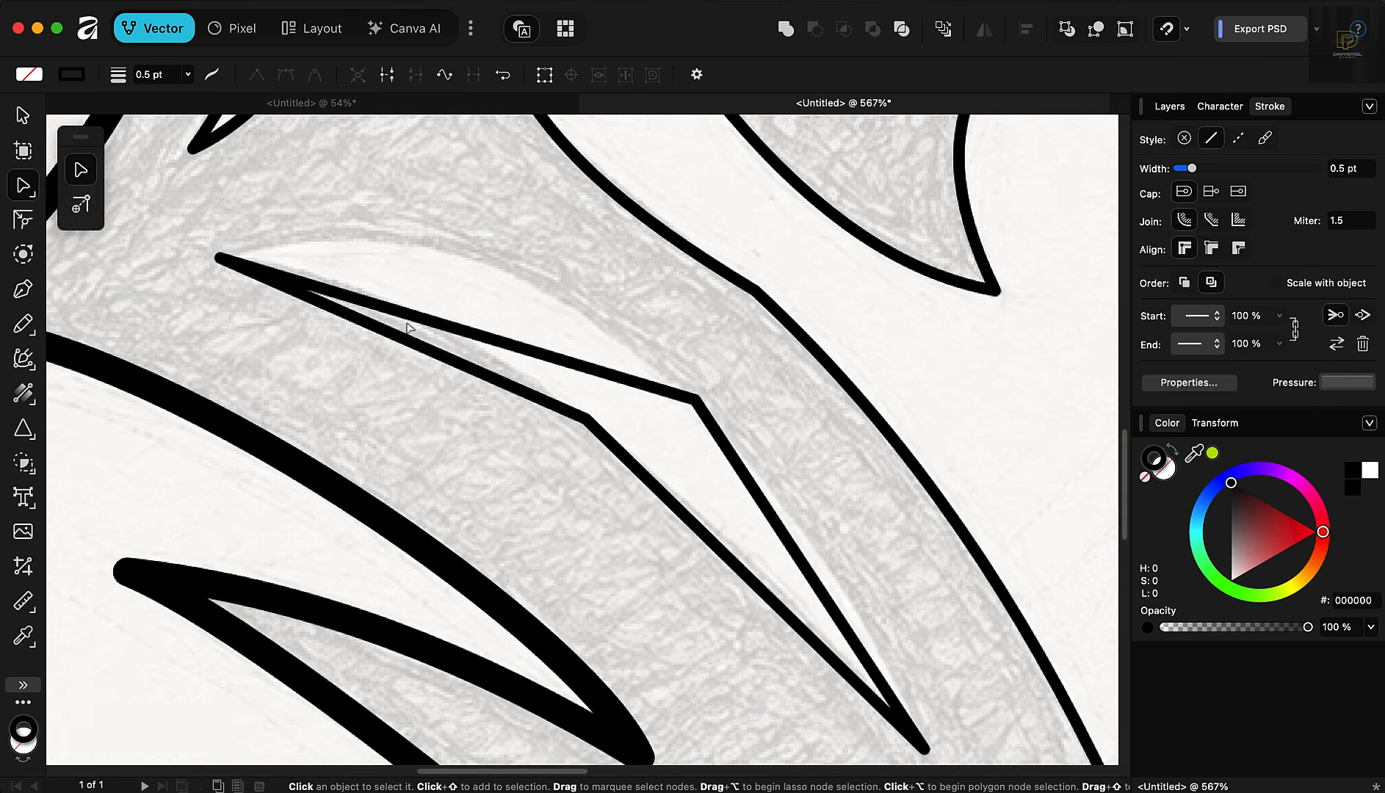
pyautogui.click(410, 317)
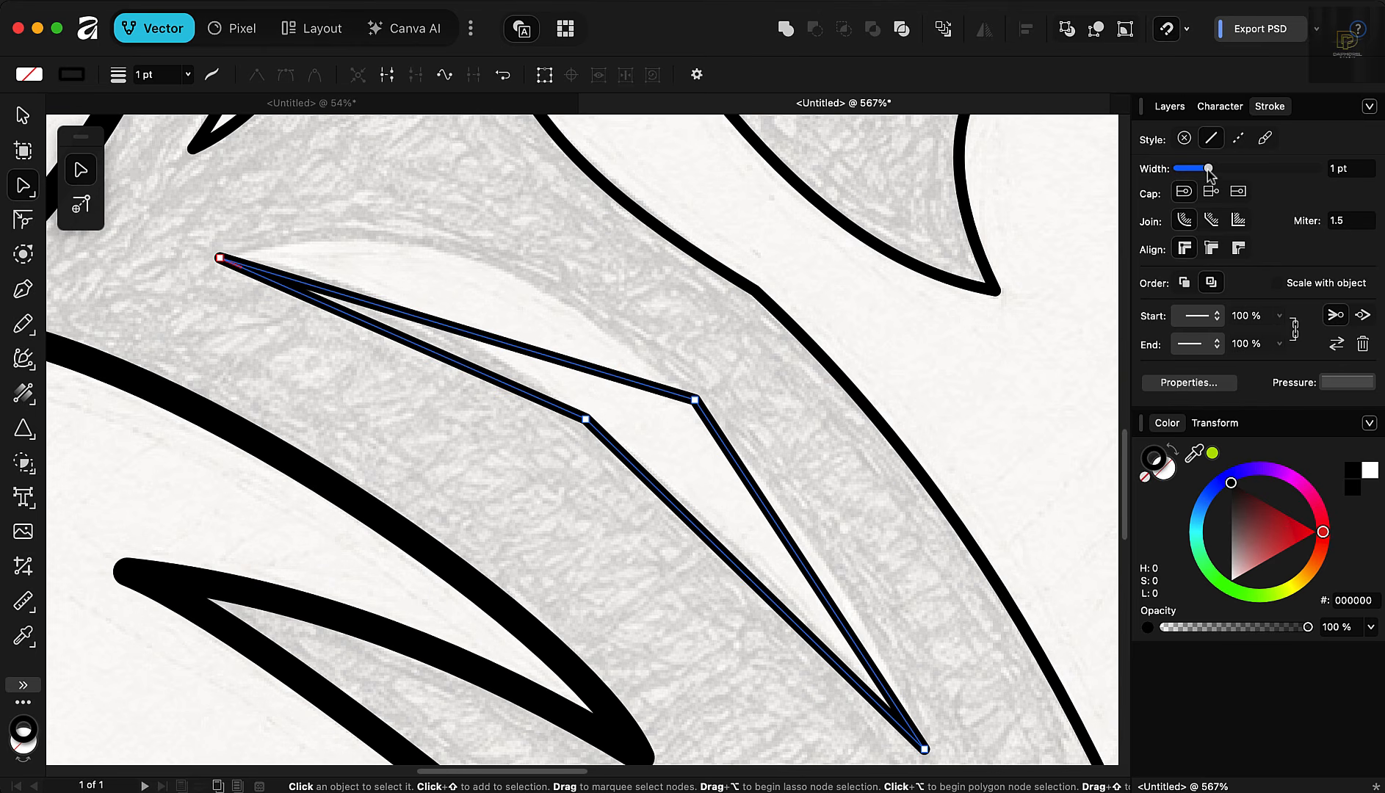
pyautogui.moveTo(1208, 171); pyautogui.dragTo(1191, 169)
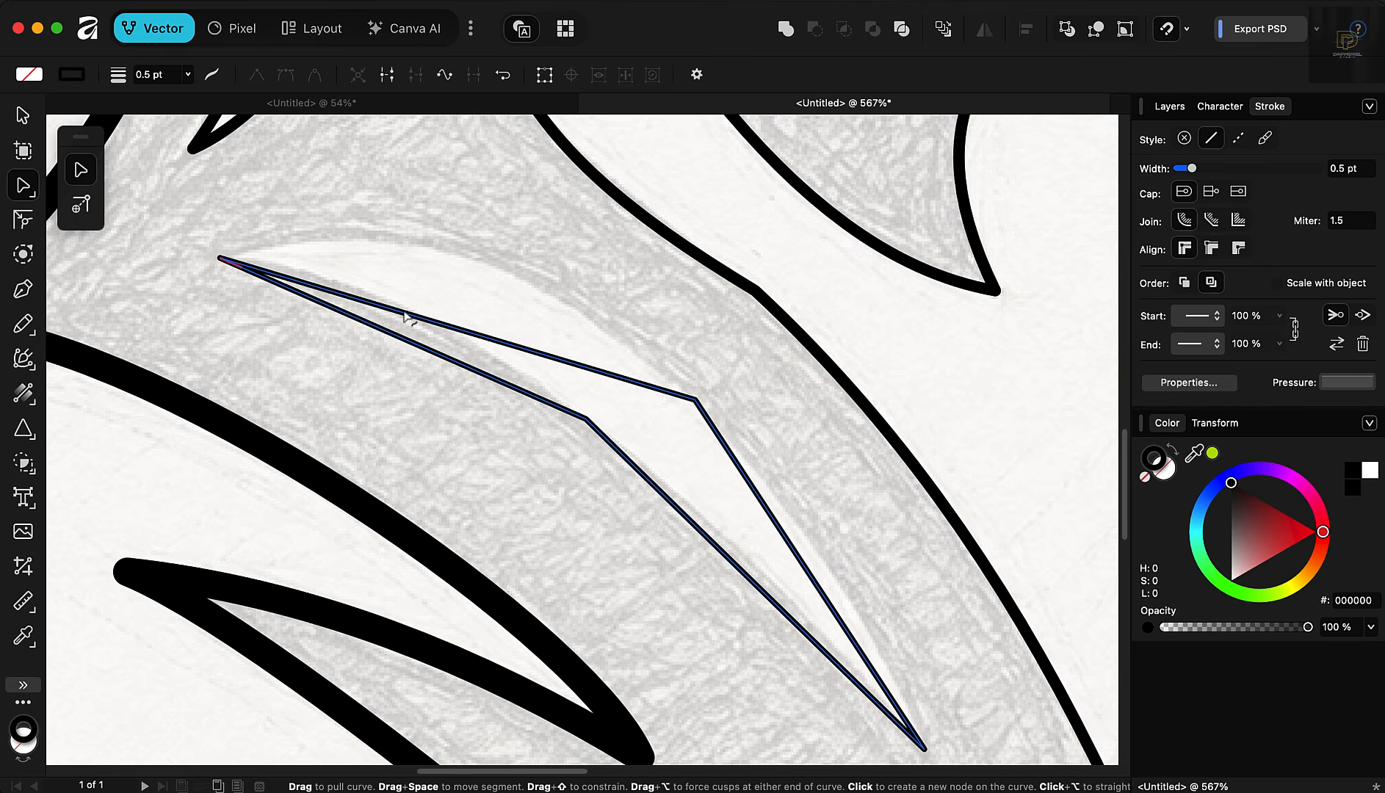
# Step: Bend all four straight edges of the rear neck shape upward into a curved feather that follows the sketch
pyautogui.moveTo(407, 317); pyautogui.dragTo(418, 244)
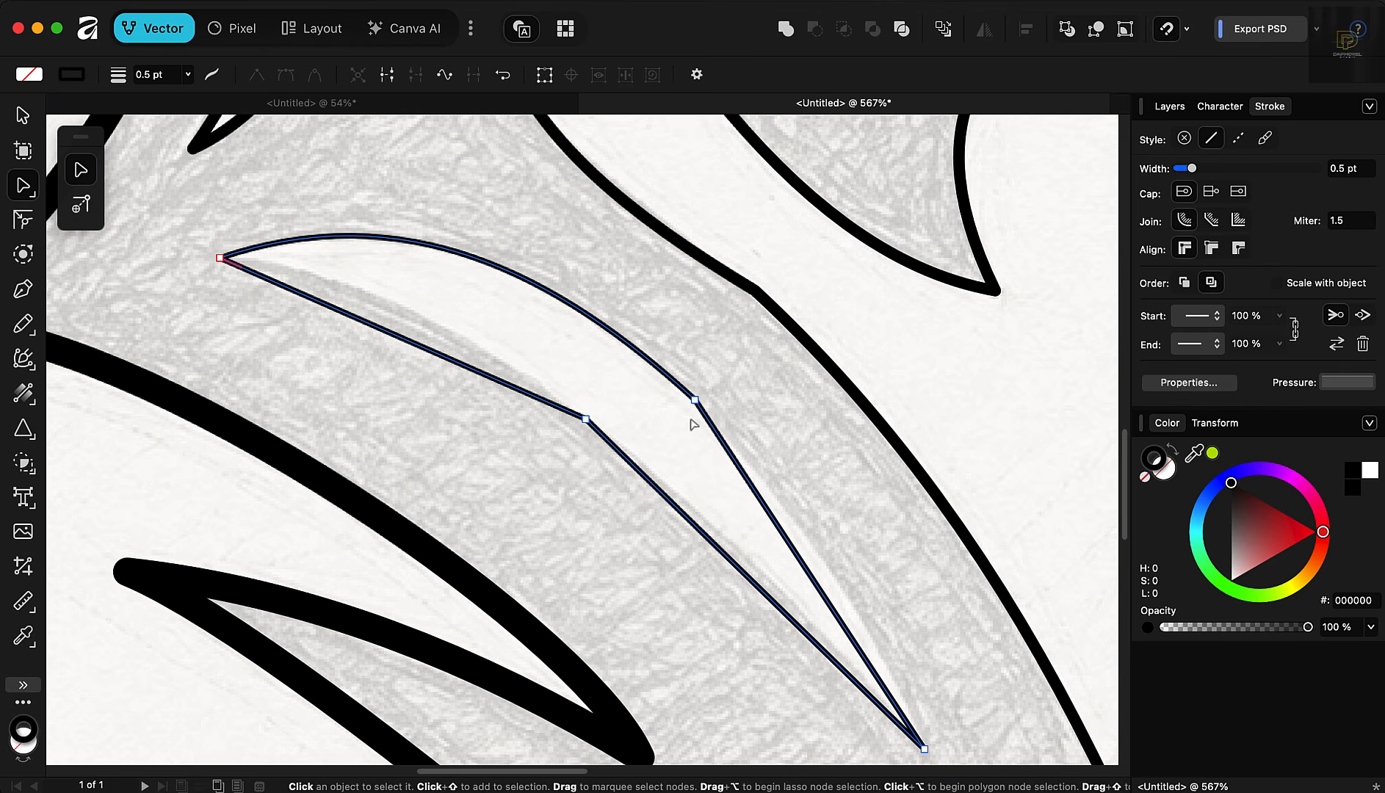
pyautogui.moveTo(828, 600); pyautogui.dragTo(851, 595)
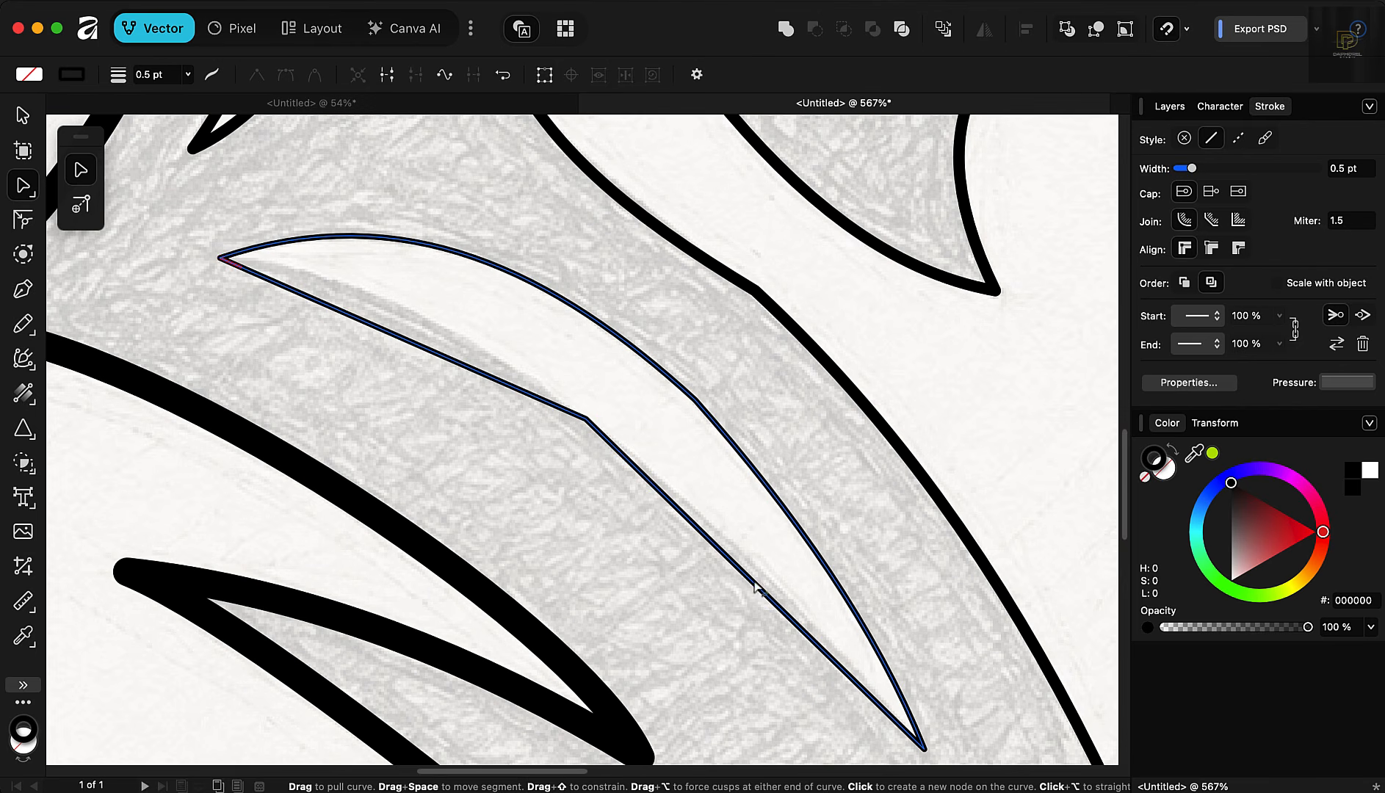
pyautogui.moveTo(757, 588); pyautogui.dragTo(761, 572)
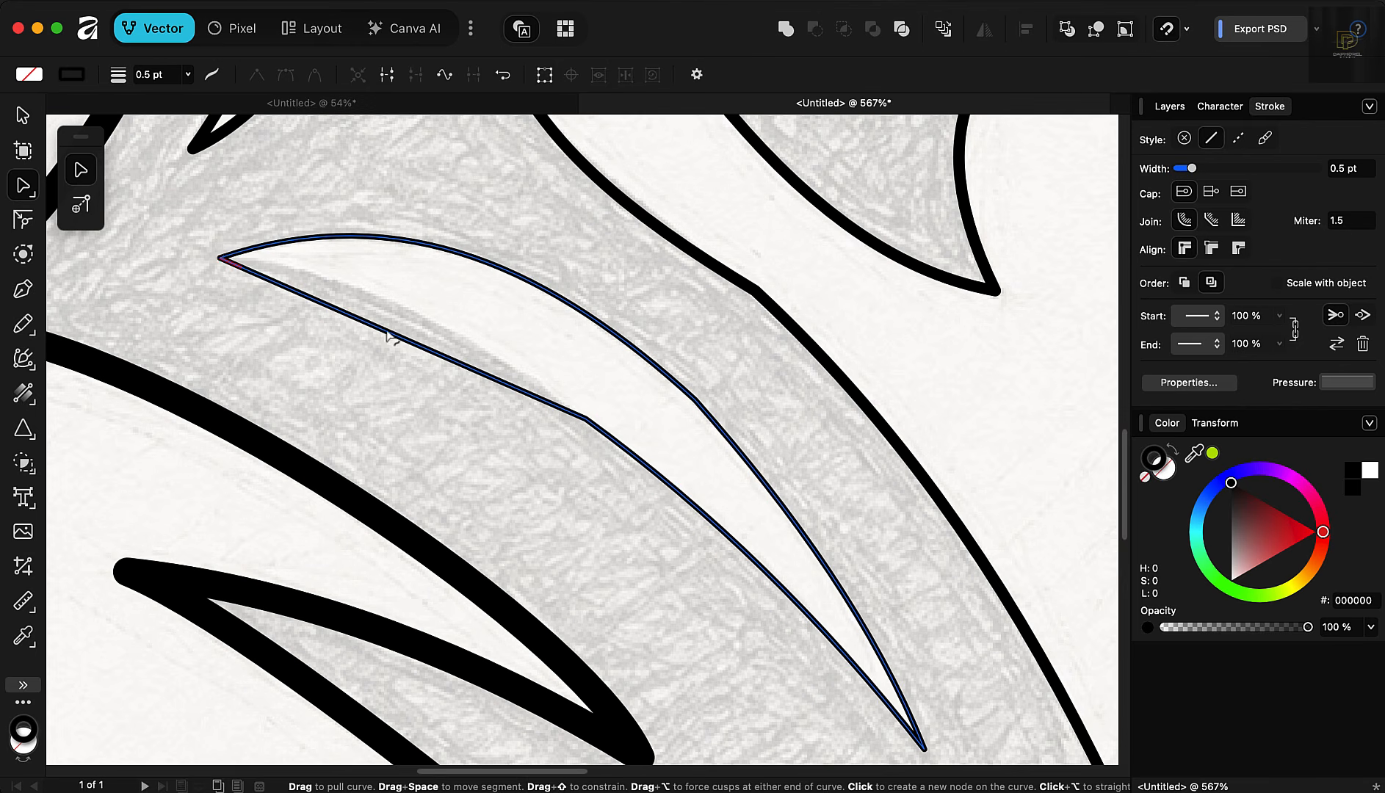
pyautogui.moveTo(389, 337); pyautogui.dragTo(397, 312)
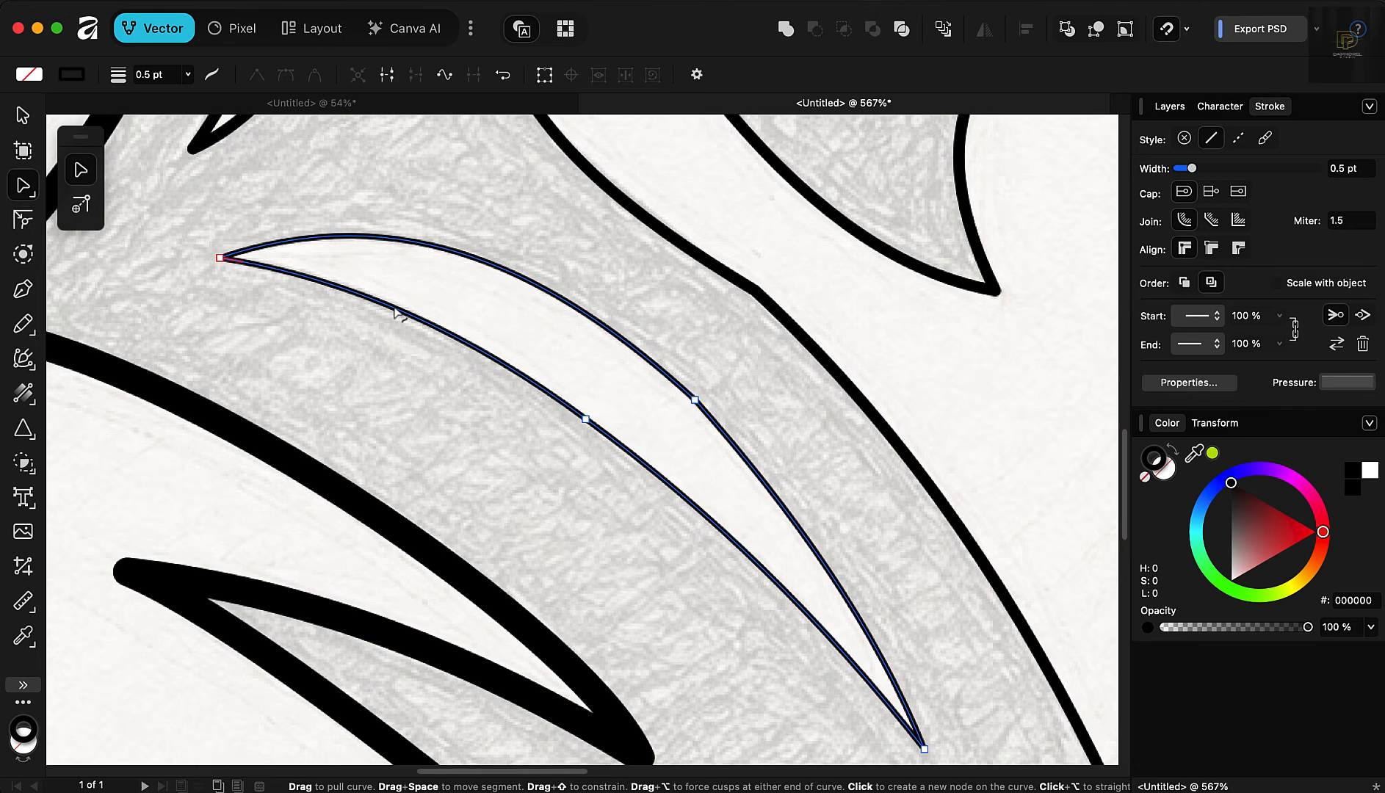
pyautogui.scroll(-10, 645, 404)
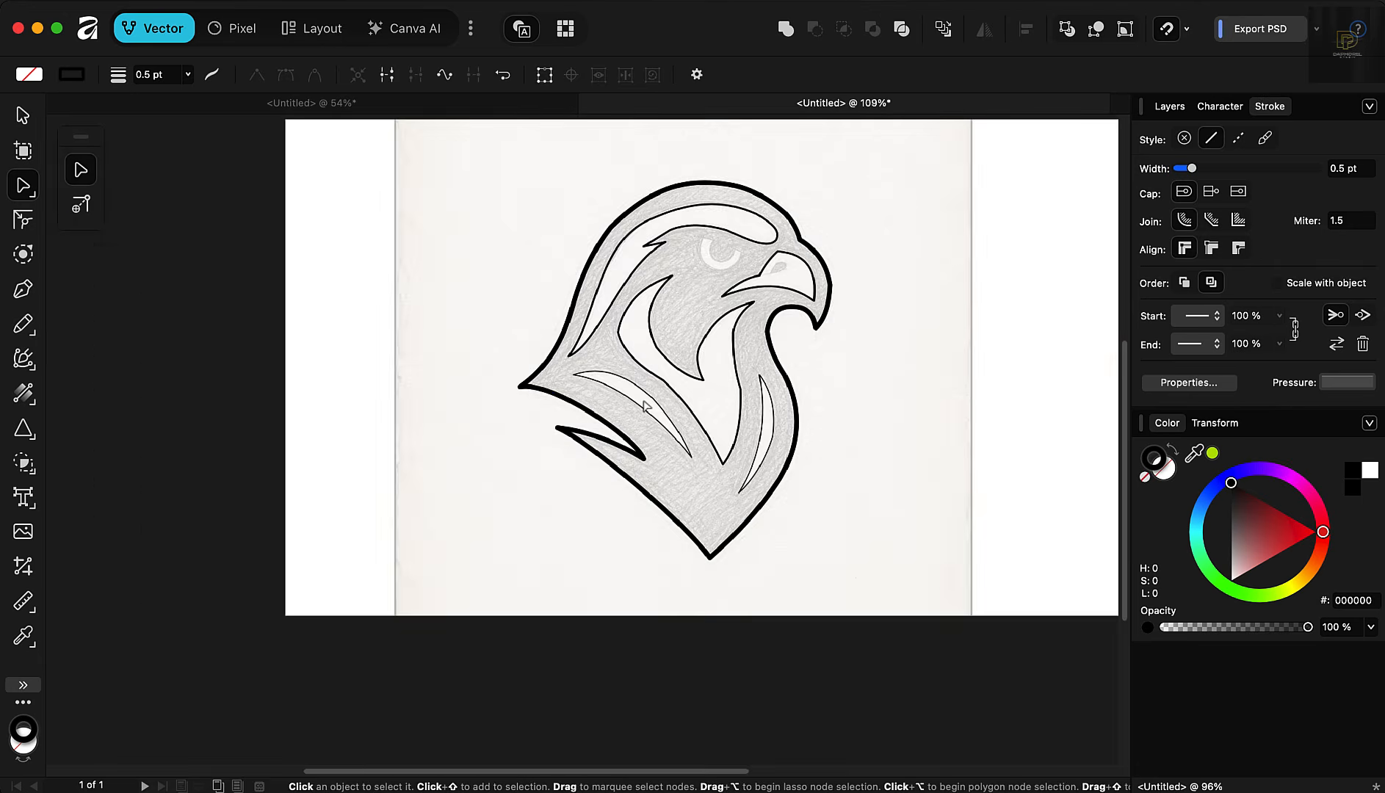
# Step: Reduce the stroke width of the cheek-and-neck shape to 0.45 pt
pyautogui.scroll(5, 645, 406)
pyautogui.click(711, 434)
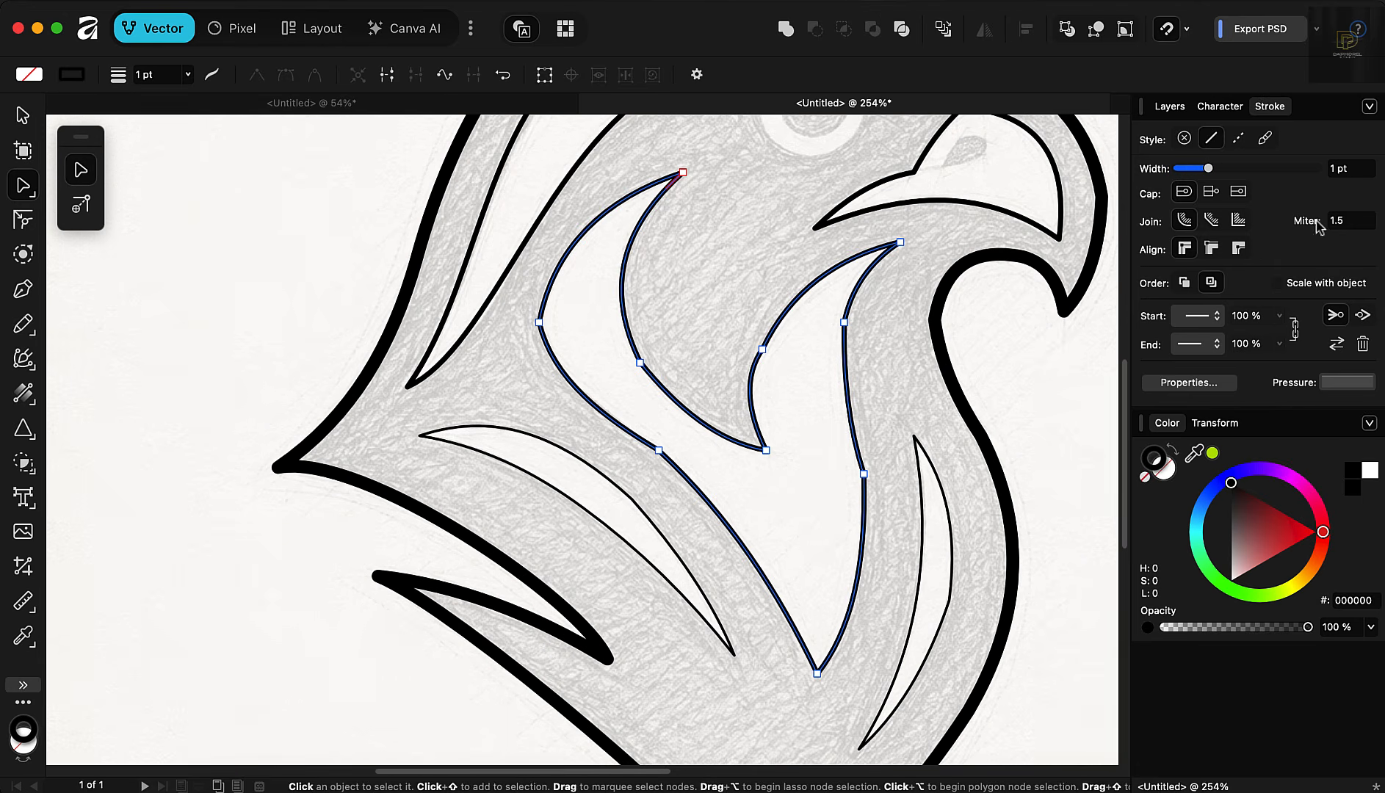
pyautogui.moveTo(1209, 168); pyautogui.dragTo(1190, 169)
pyautogui.scroll(3, 561, 243)
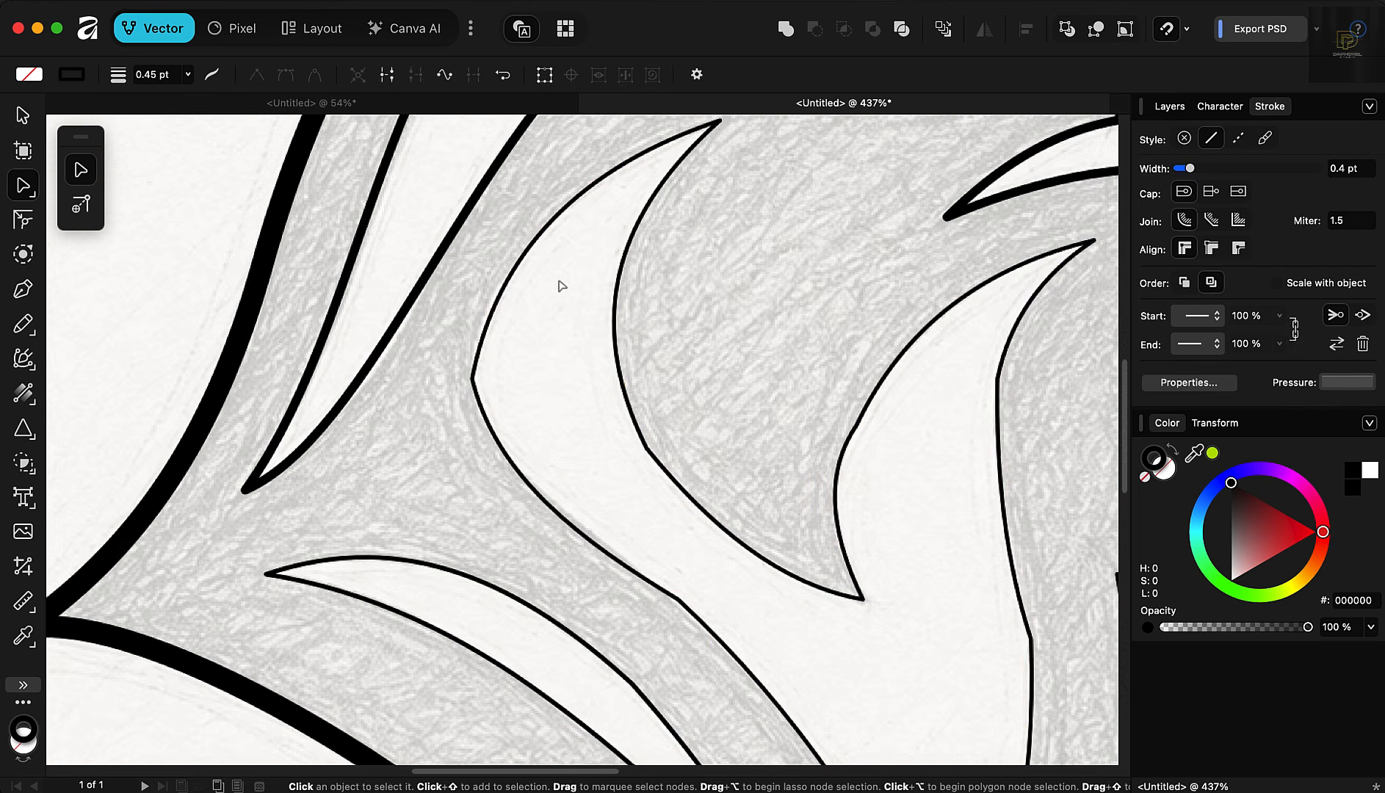
pyautogui.scroll(-2, 573, 470)
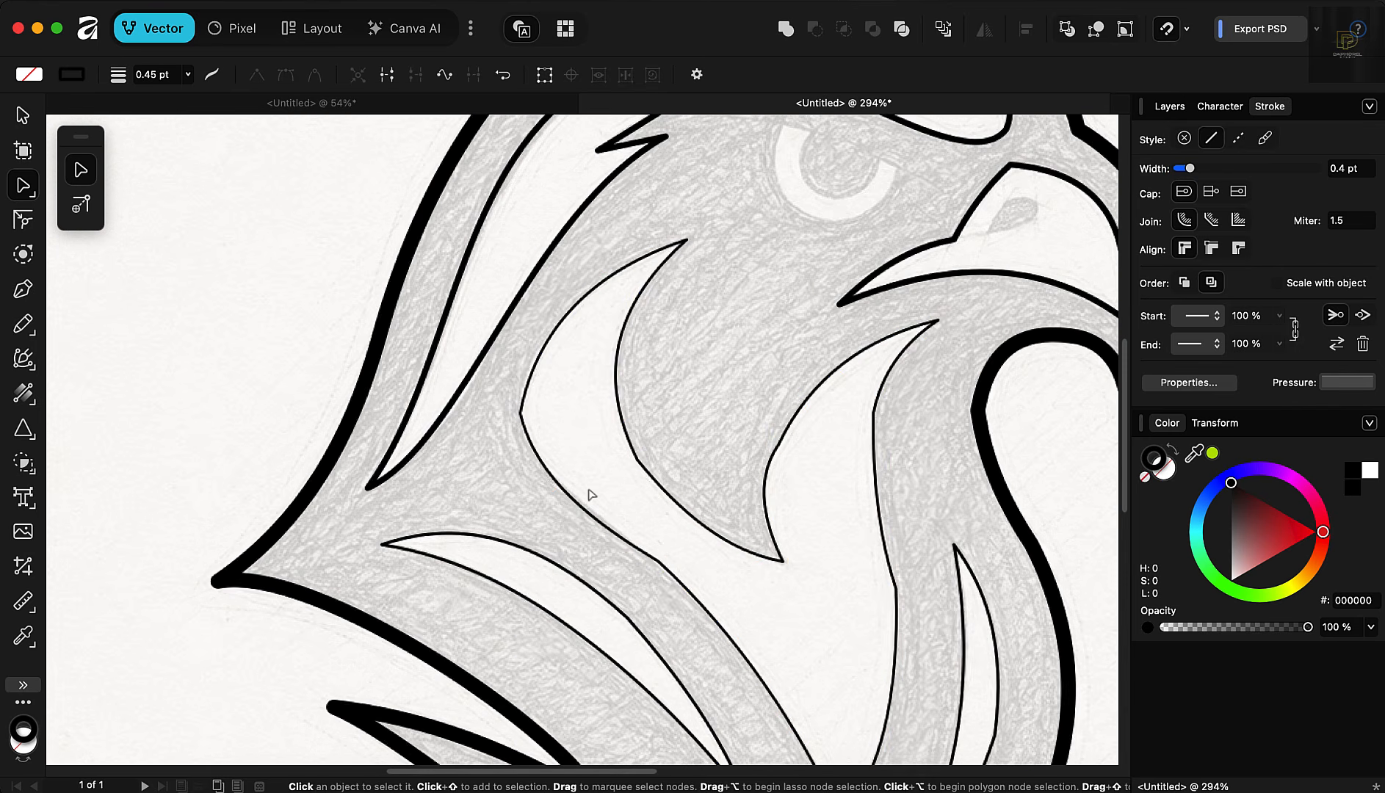
# Step: Convert the cheek-and-neck shape's rearmost node to a smooth node
pyautogui.click(479, 497)
pyautogui.scroll(4, 519, 419)
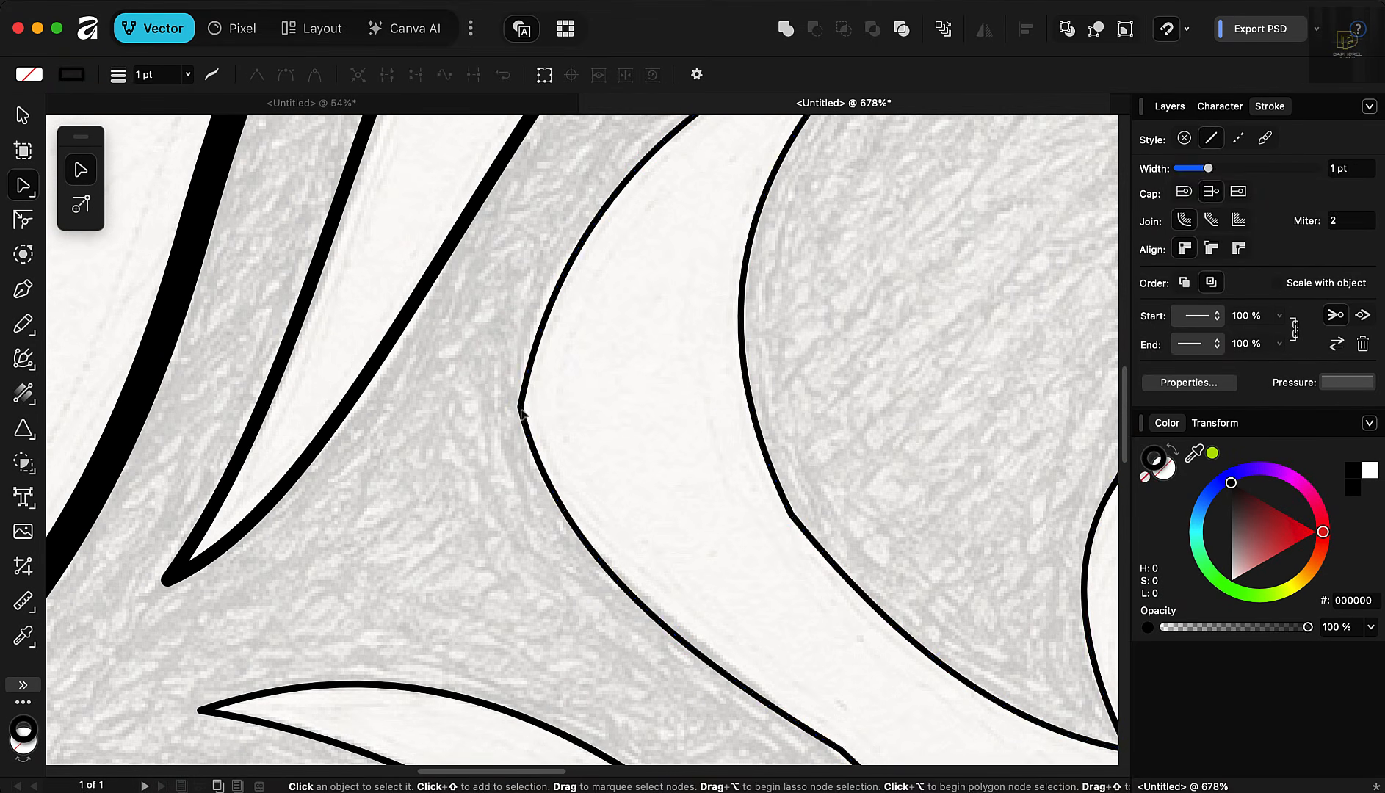
pyautogui.click(519, 411)
pyautogui.click(520, 407)
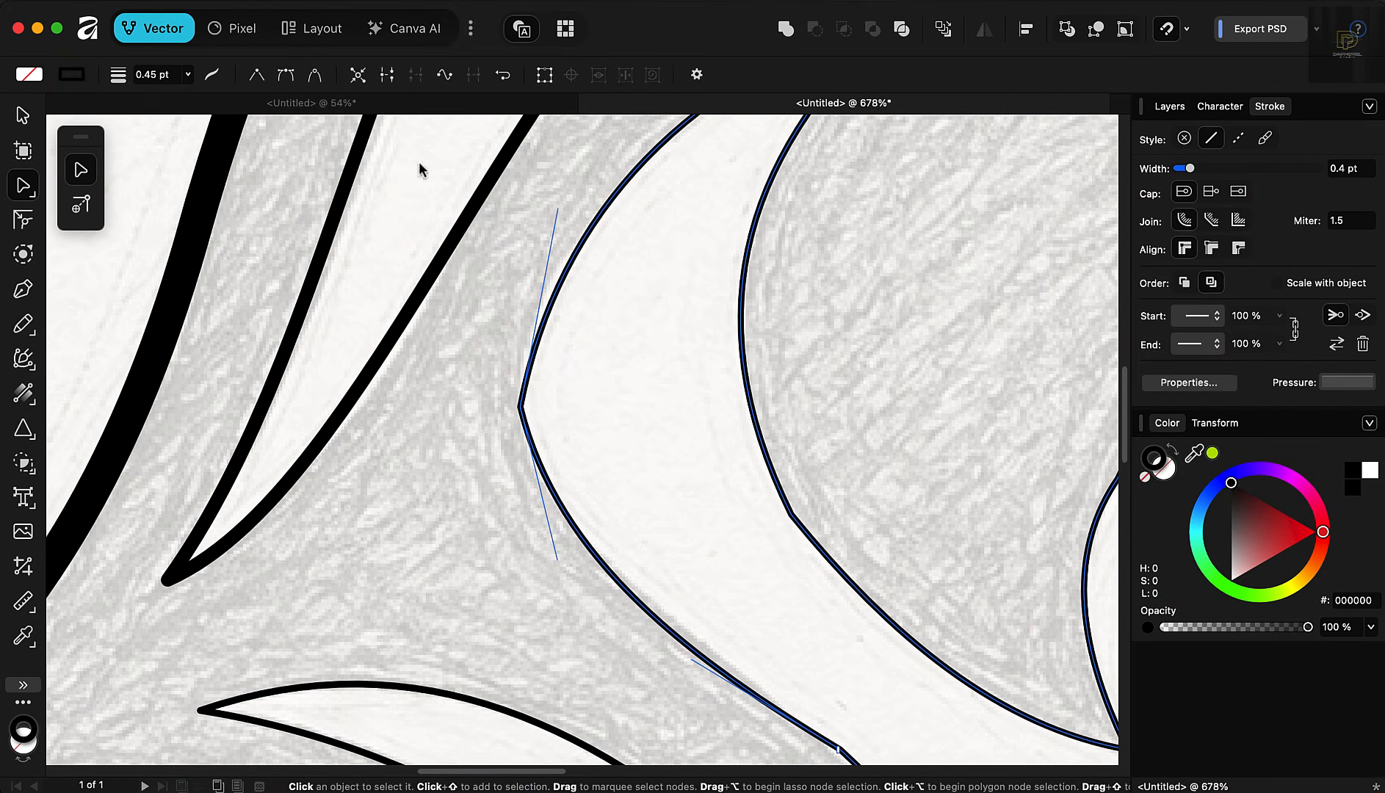
pyautogui.click(286, 75)
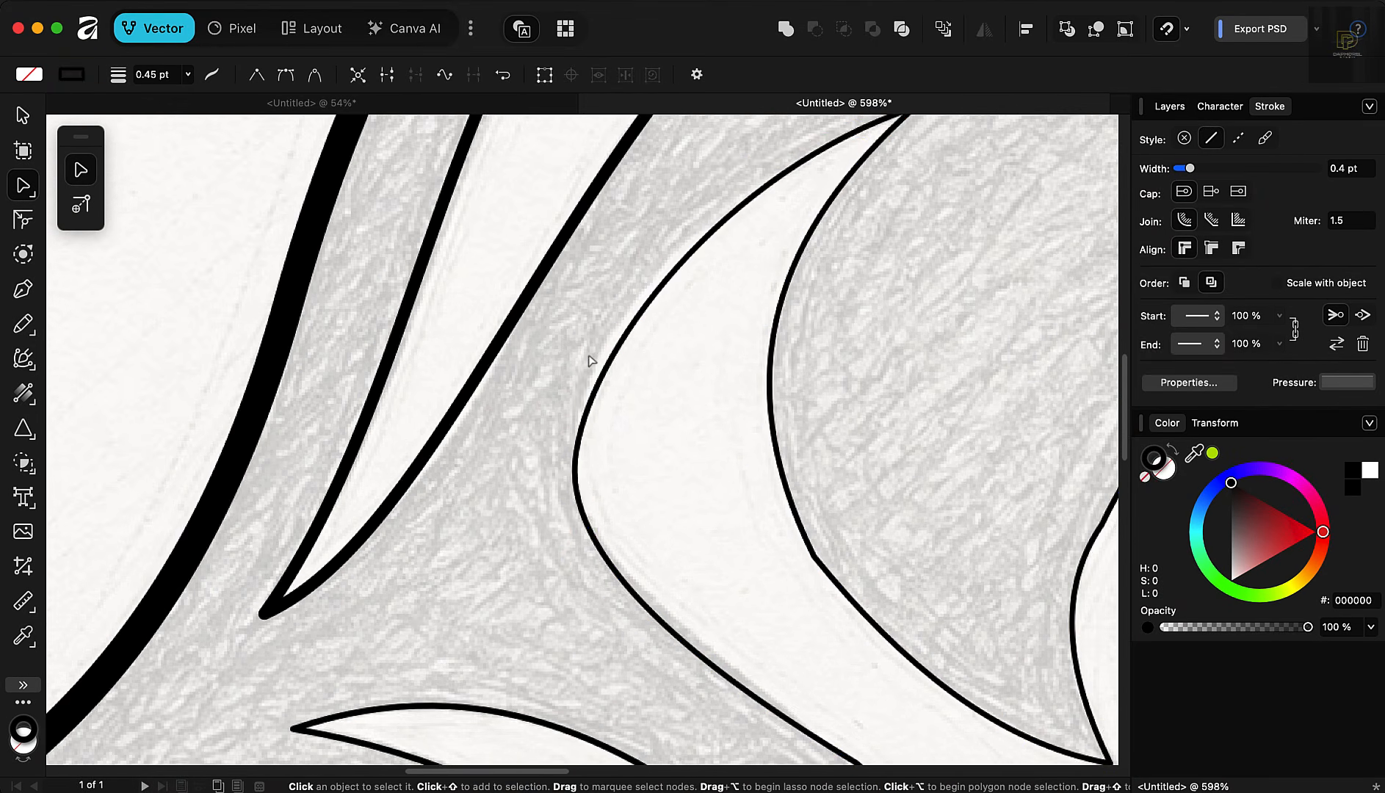
# Step: Pull the segments of the cheek-and-neck shape's rear edge to follow the sketch outline above and below its smooth node
pyautogui.click(588, 361)
pyautogui.moveTo(585, 357); pyautogui.dragTo(579, 301)
pyautogui.scroll(-3, 620, 367)
pyautogui.scroll(3, 611, 336)
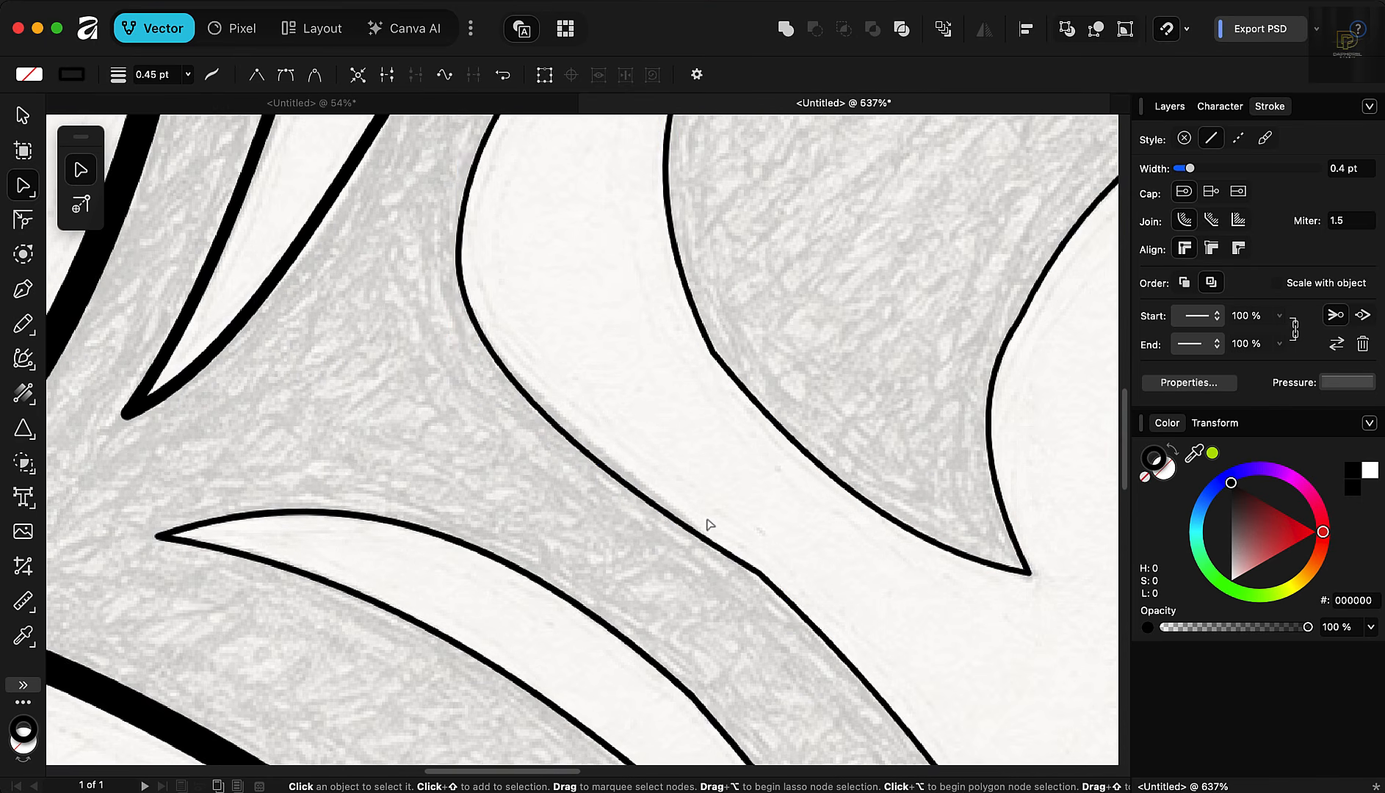
pyautogui.click(619, 492)
pyautogui.moveTo(619, 493); pyautogui.dragTo(625, 467)
# Step: Convert the node on the inner curve of the cheek crescent to smooth and adjust its handle to match the sketch
pyautogui.click(714, 353)
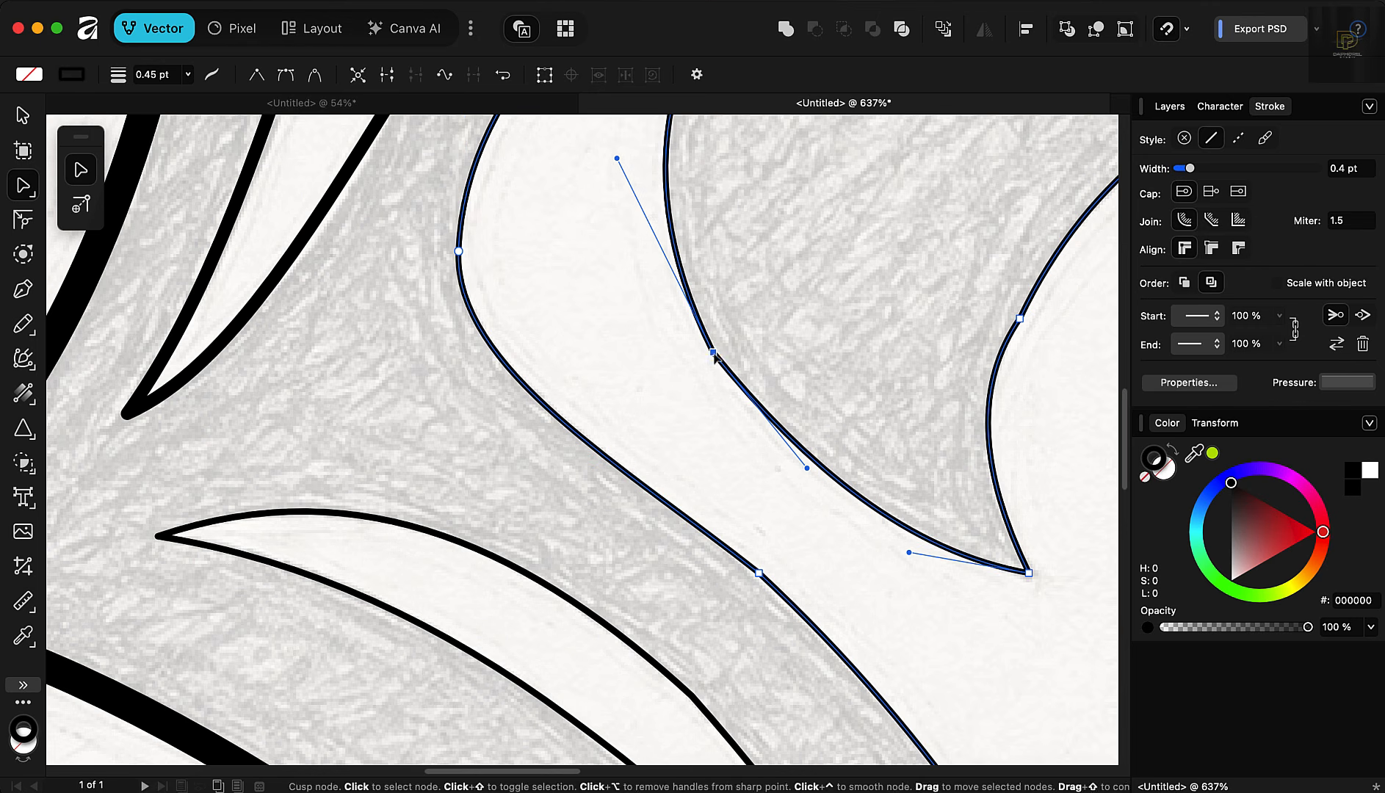
pyautogui.click(288, 75)
pyautogui.scroll(-3, 660, 466)
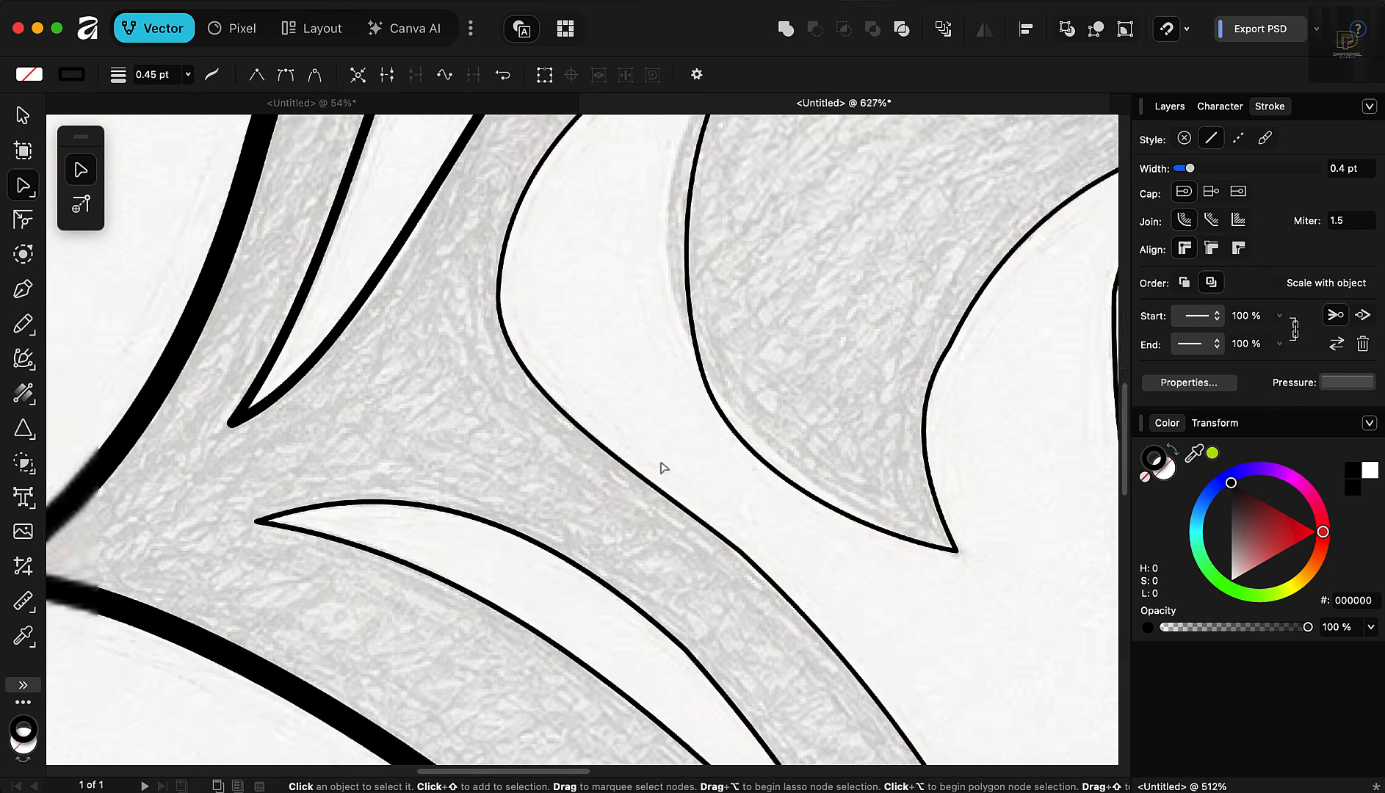
pyautogui.scroll(2, 660, 193)
pyautogui.moveTo(675, 346); pyautogui.dragTo(631, 285)
pyautogui.scroll(-3, 424, 458)
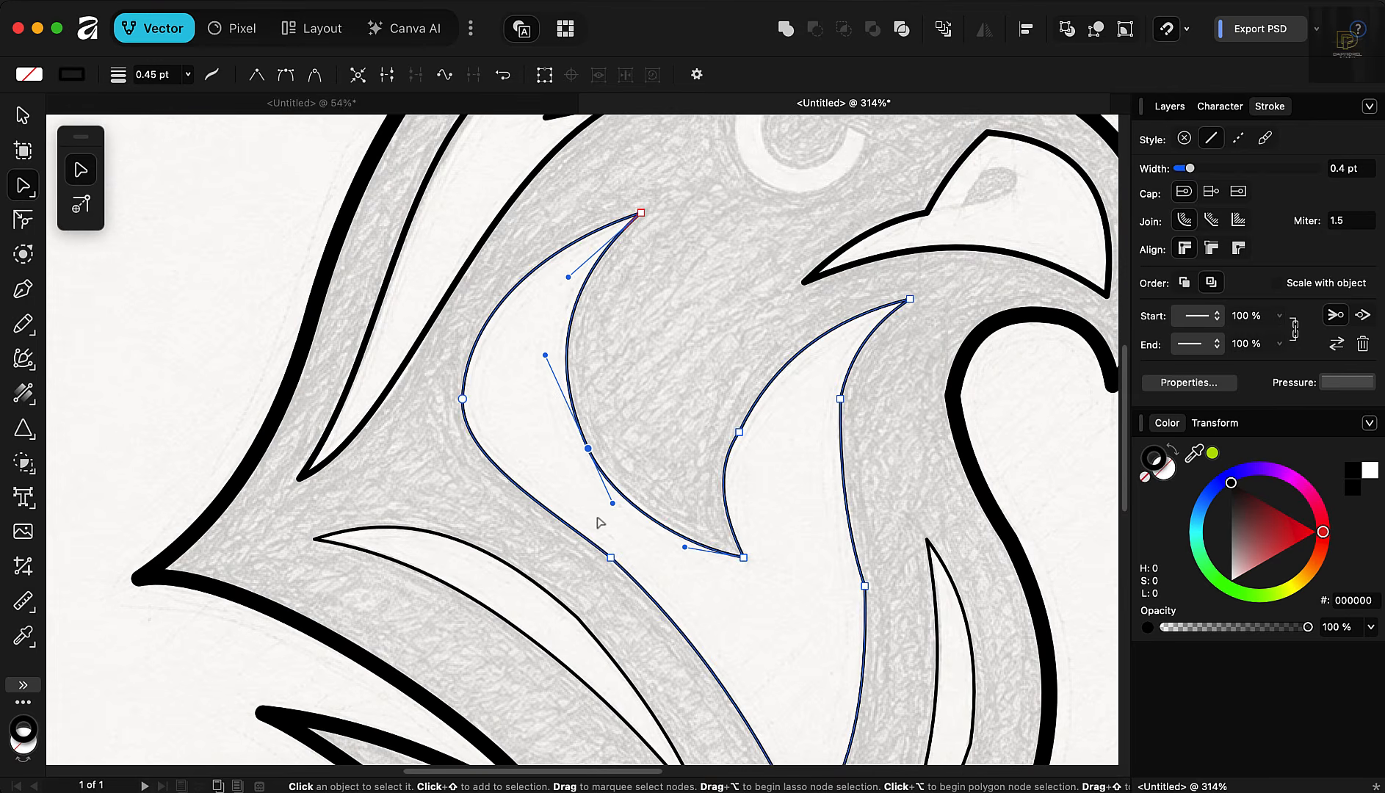
pyautogui.scroll(3, 717, 581)
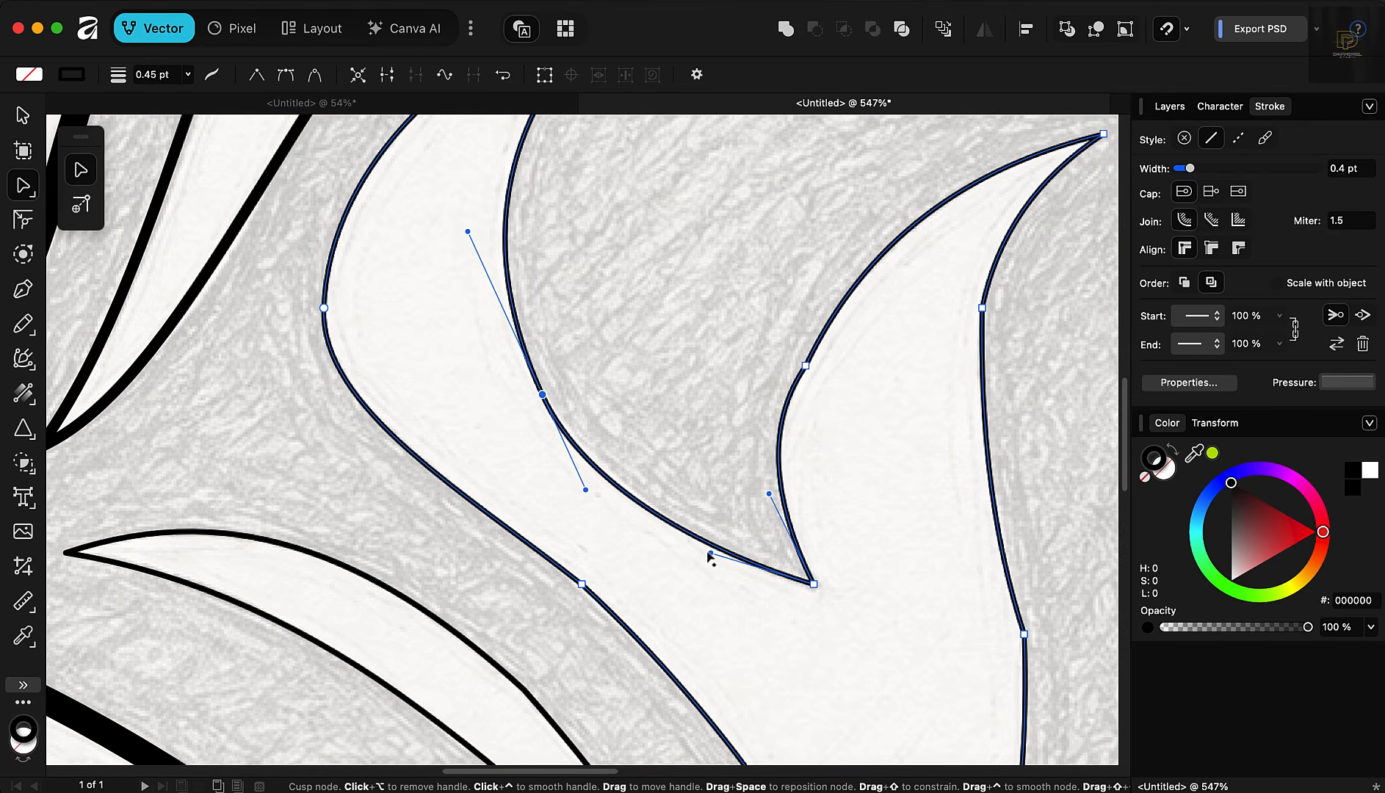
pyautogui.scroll(-3, 511, 466)
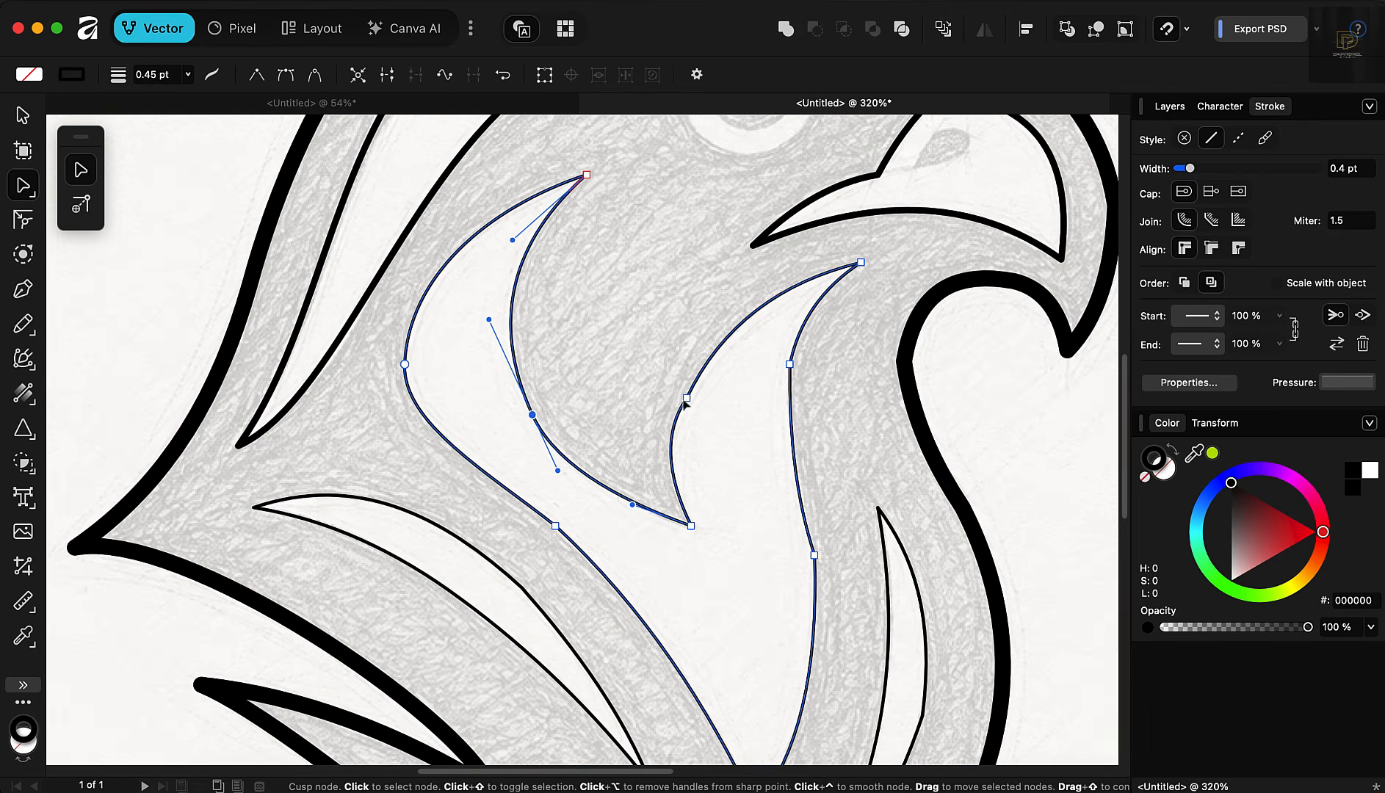
# Step: Delete the middle node from the rear edge of the cheek-and-neck shape's front prong
pyautogui.scroll(4, 687, 400)
pyautogui.click(686, 396)
pyautogui.scroll(-3, 662, 479)
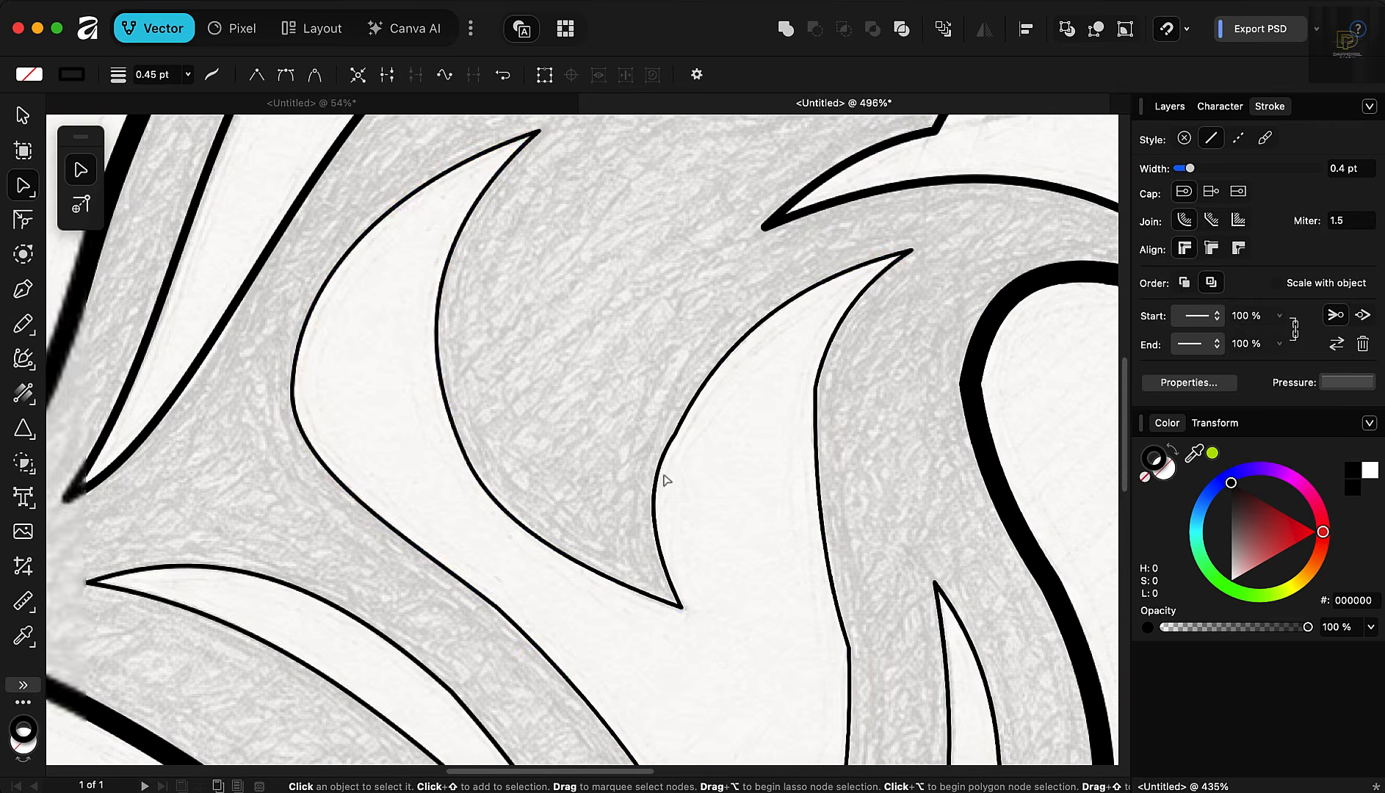
pyautogui.scroll(3, 680, 457)
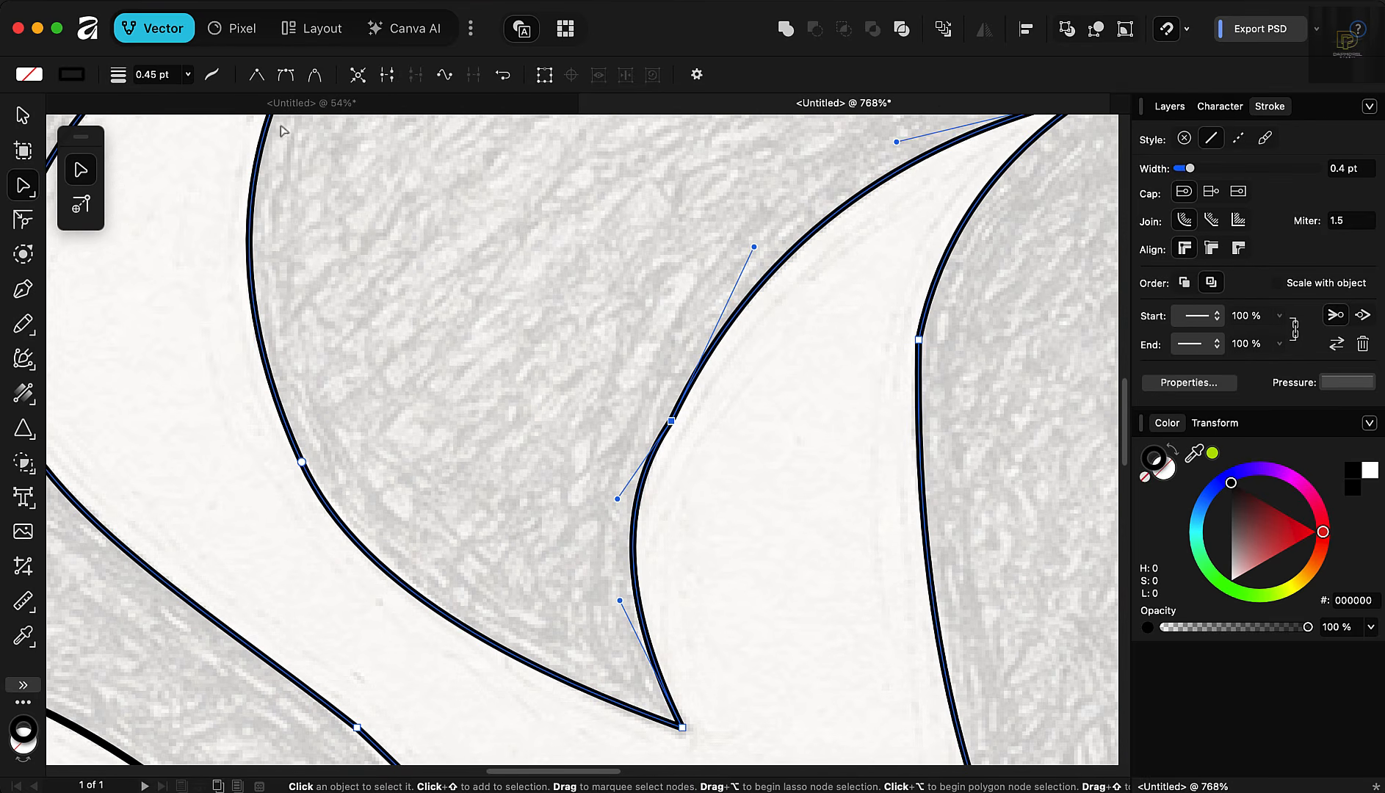
pyautogui.press('Delete')
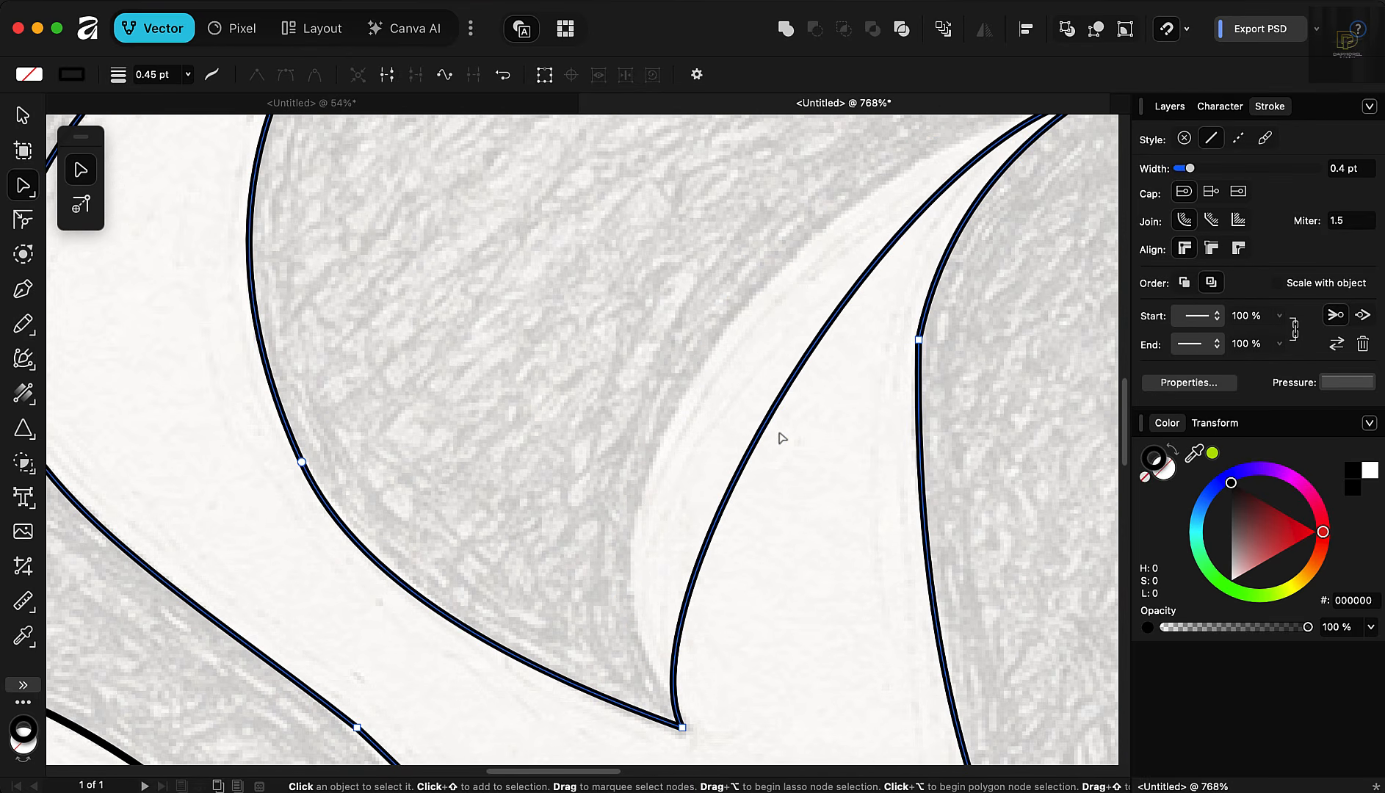
pyautogui.click(773, 408)
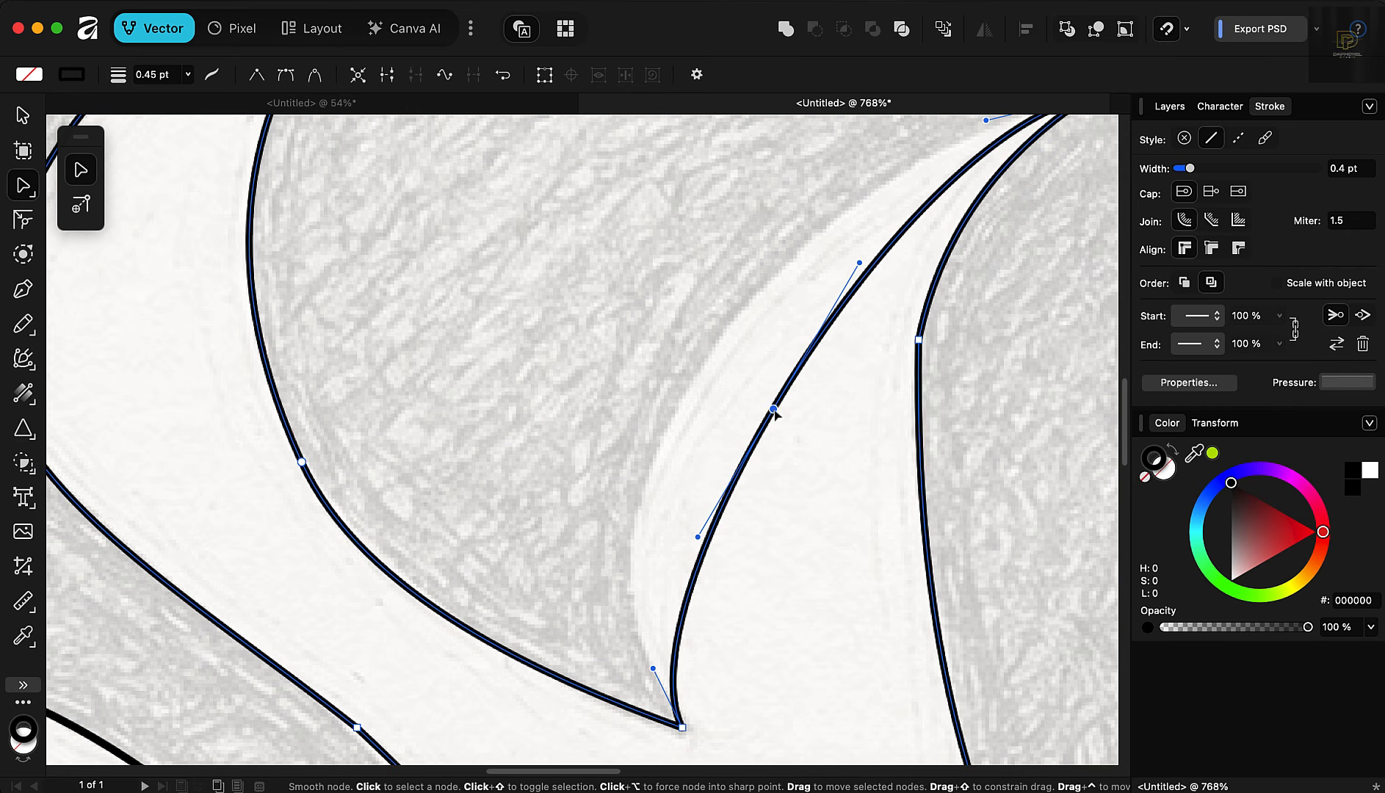
pyautogui.press('Delete')
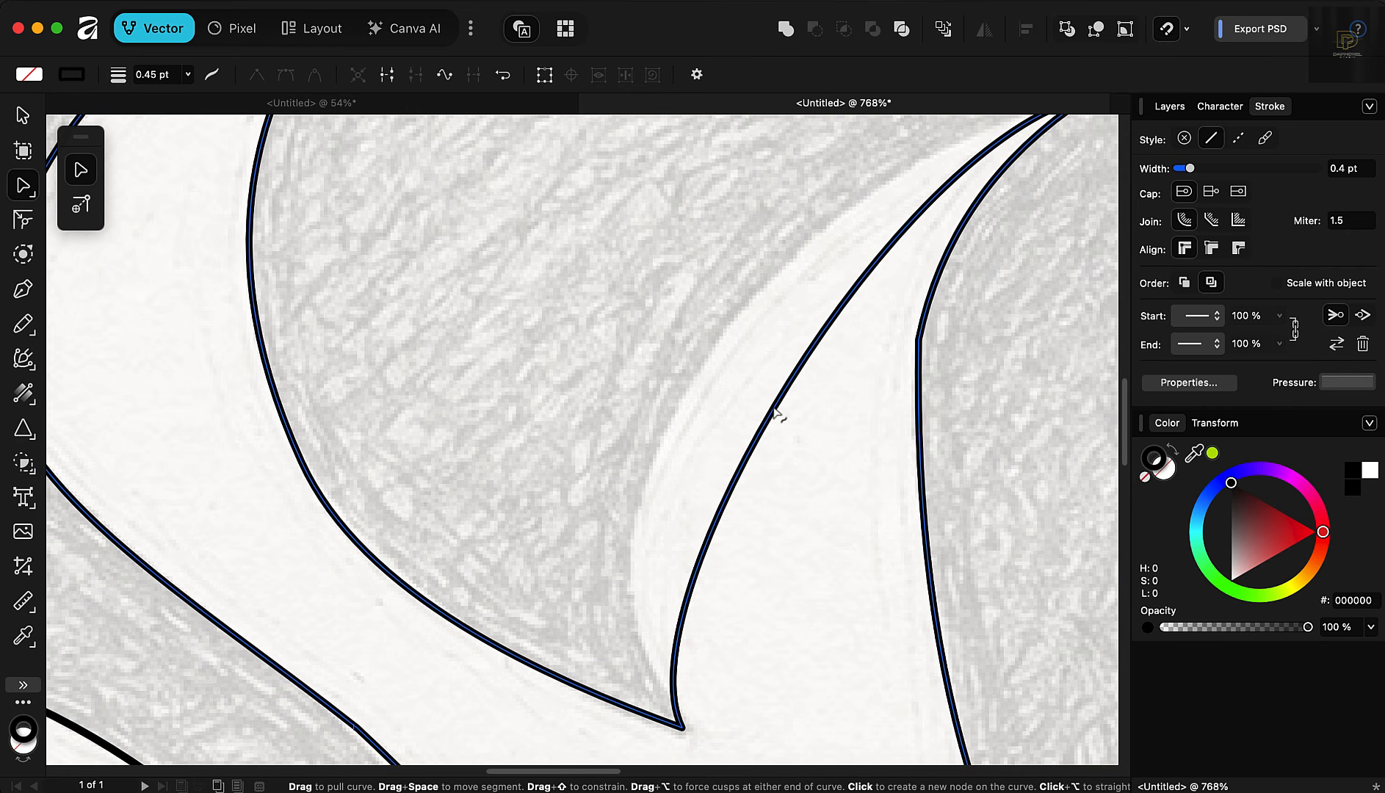
# Step: Bend the front prong's rear edge outward to the sketch line and refine the handle at the prong's tip
pyautogui.moveTo(776, 412); pyautogui.dragTo(669, 424)
pyautogui.scroll(-5, 670, 424)
pyautogui.scroll(5, 941, 257)
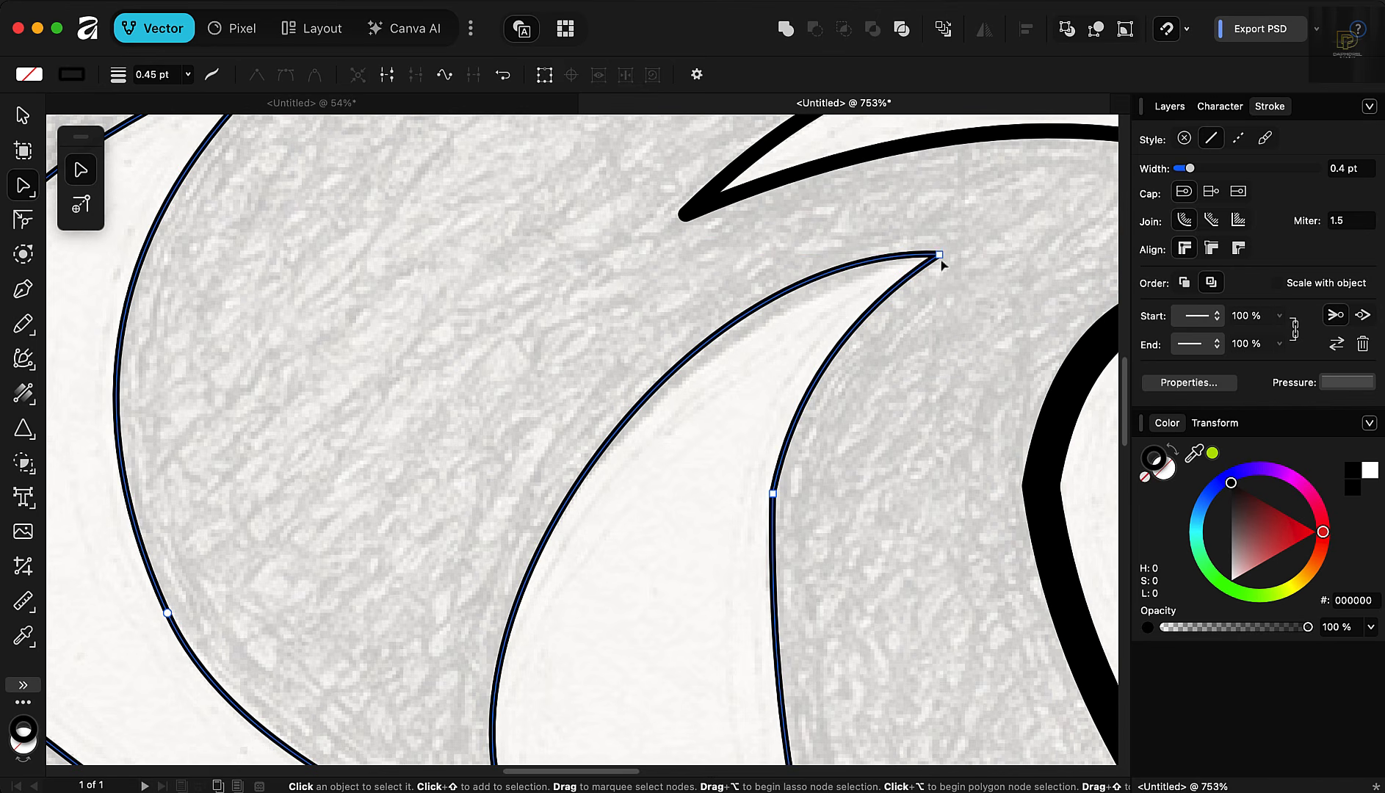
pyautogui.click(939, 254)
pyautogui.moveTo(661, 245); pyautogui.dragTo(658, 298)
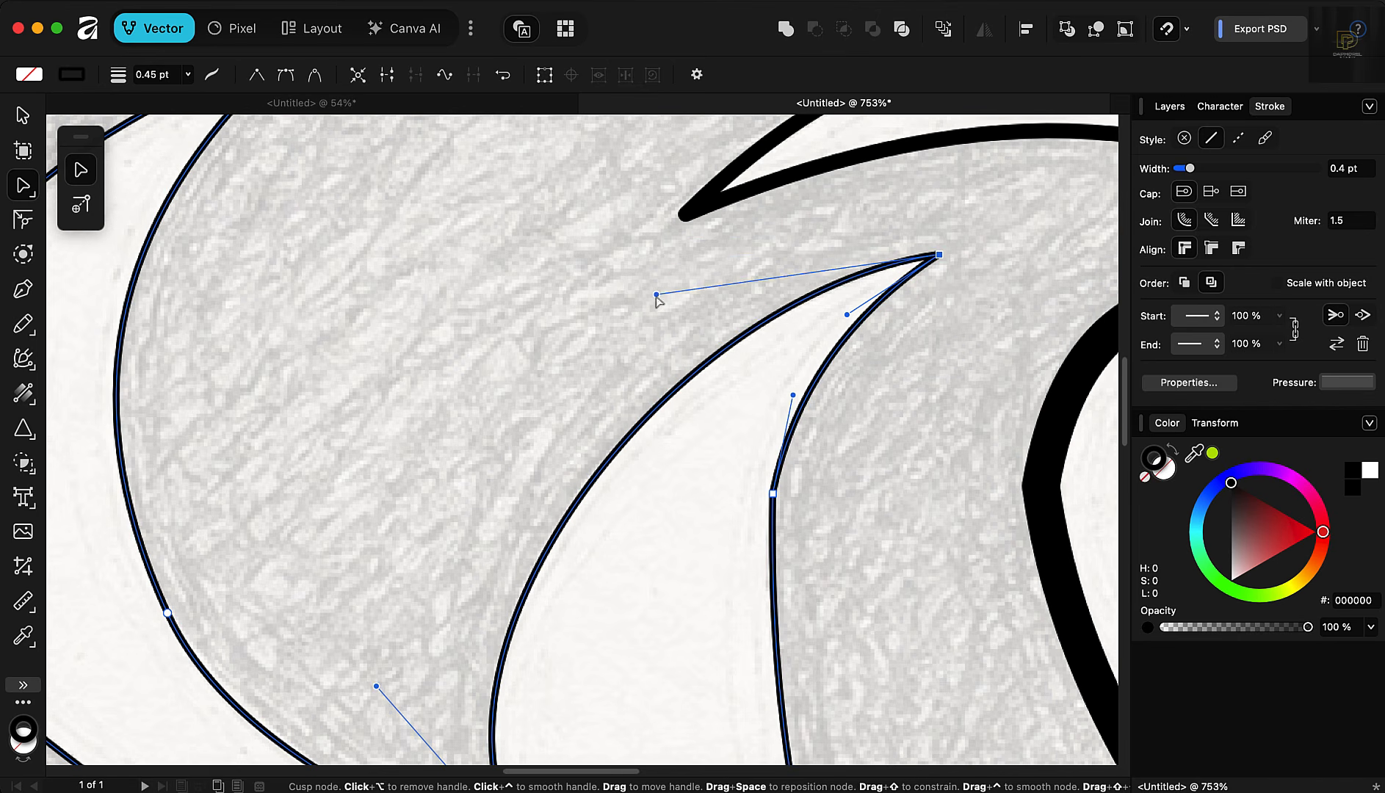
# Step: Convert the two nodes along the front edge of the cheek-and-neck shape to smooth nodes
pyautogui.scroll(-5, 657, 297)
pyautogui.scroll(4, 748, 343)
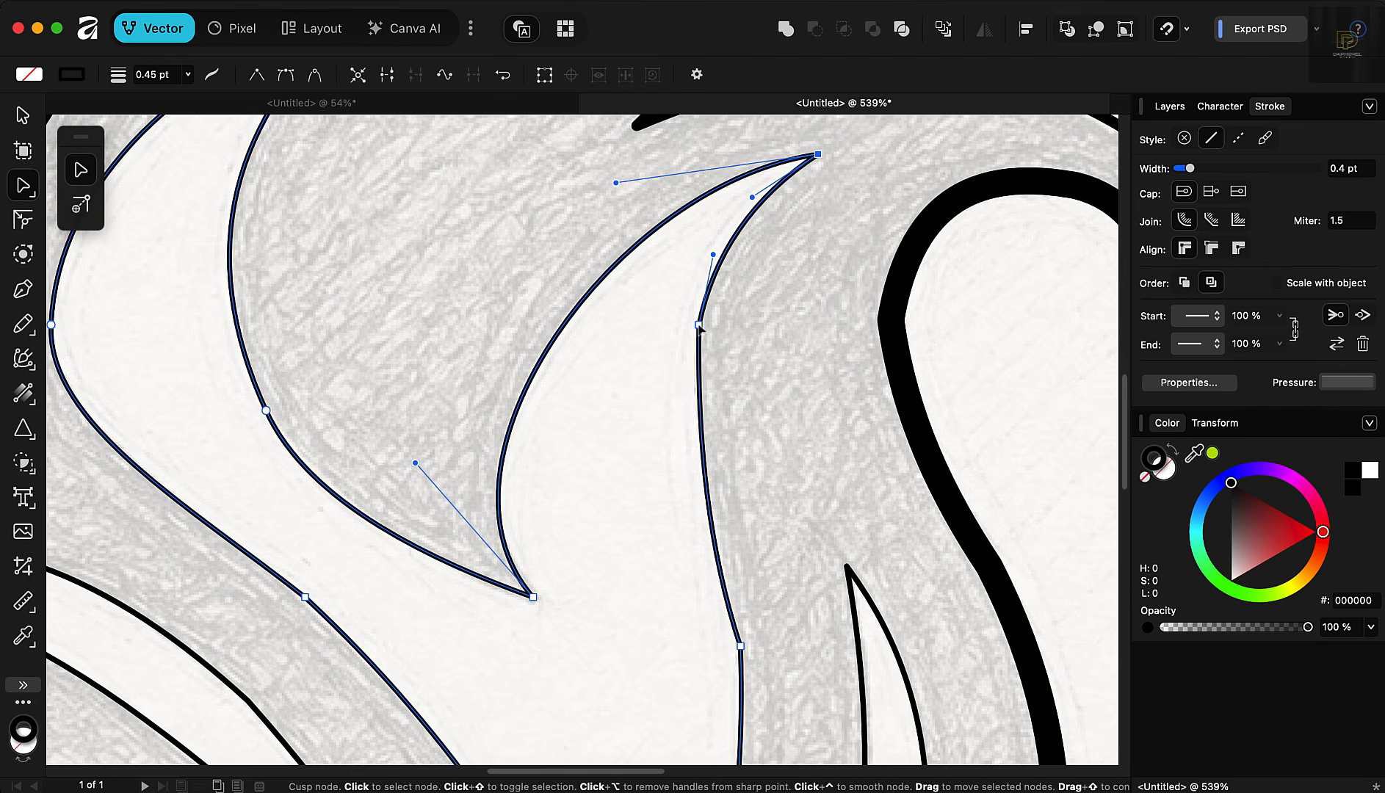
pyautogui.click(699, 325)
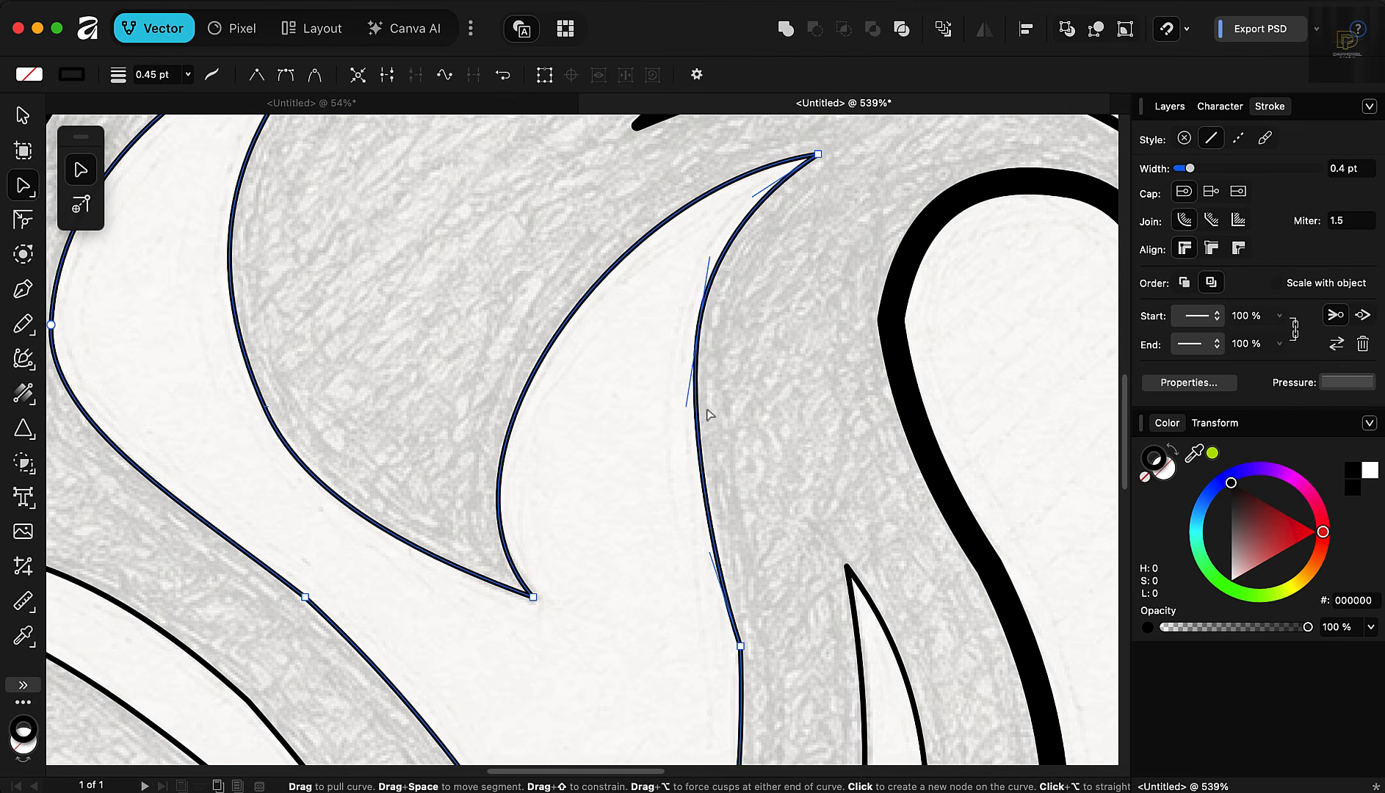
pyautogui.scroll(-2, 708, 413)
pyautogui.click(713, 519)
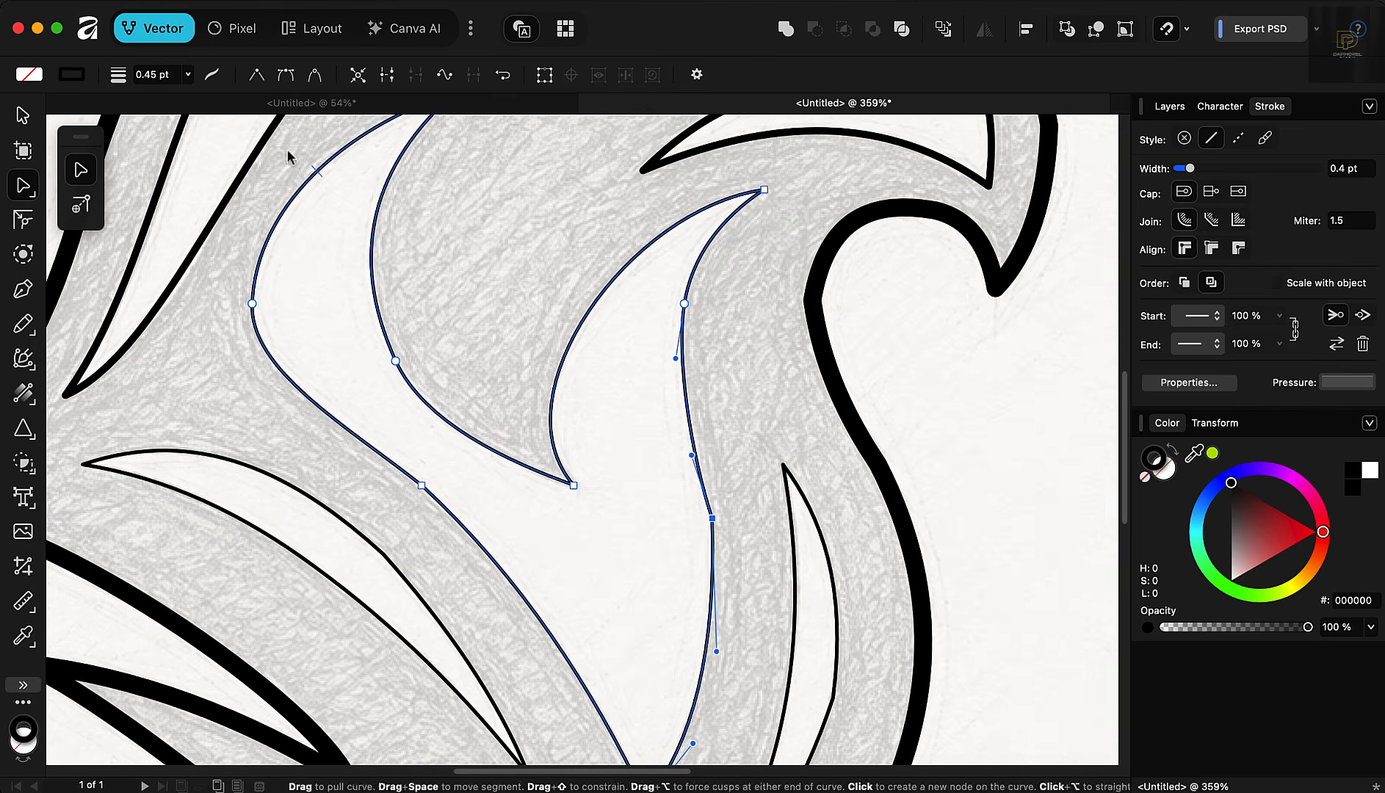
pyautogui.click(284, 76)
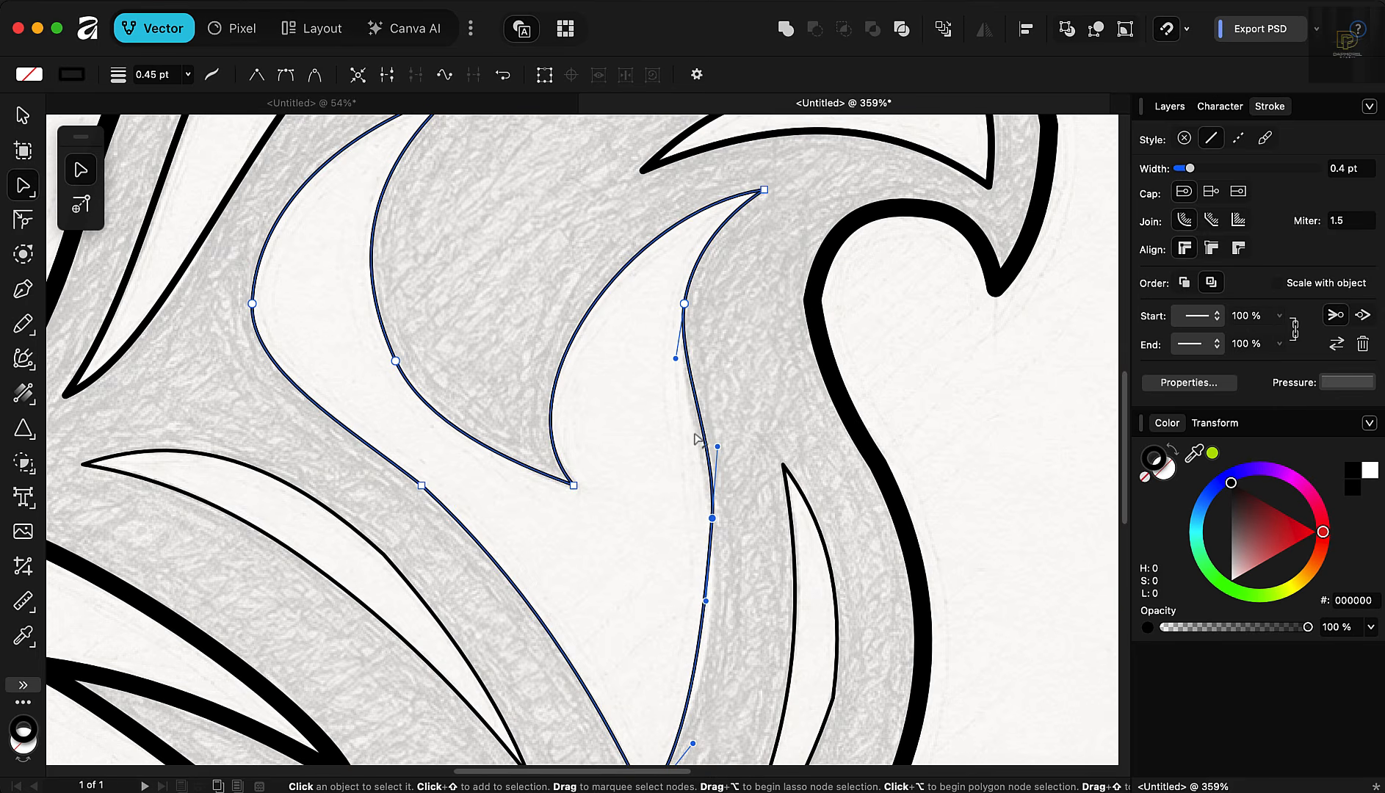
# Step: Adjust the curve handles along the front edge, down to the shape's lower point, to follow the sketch
pyautogui.scroll(4, 696, 439)
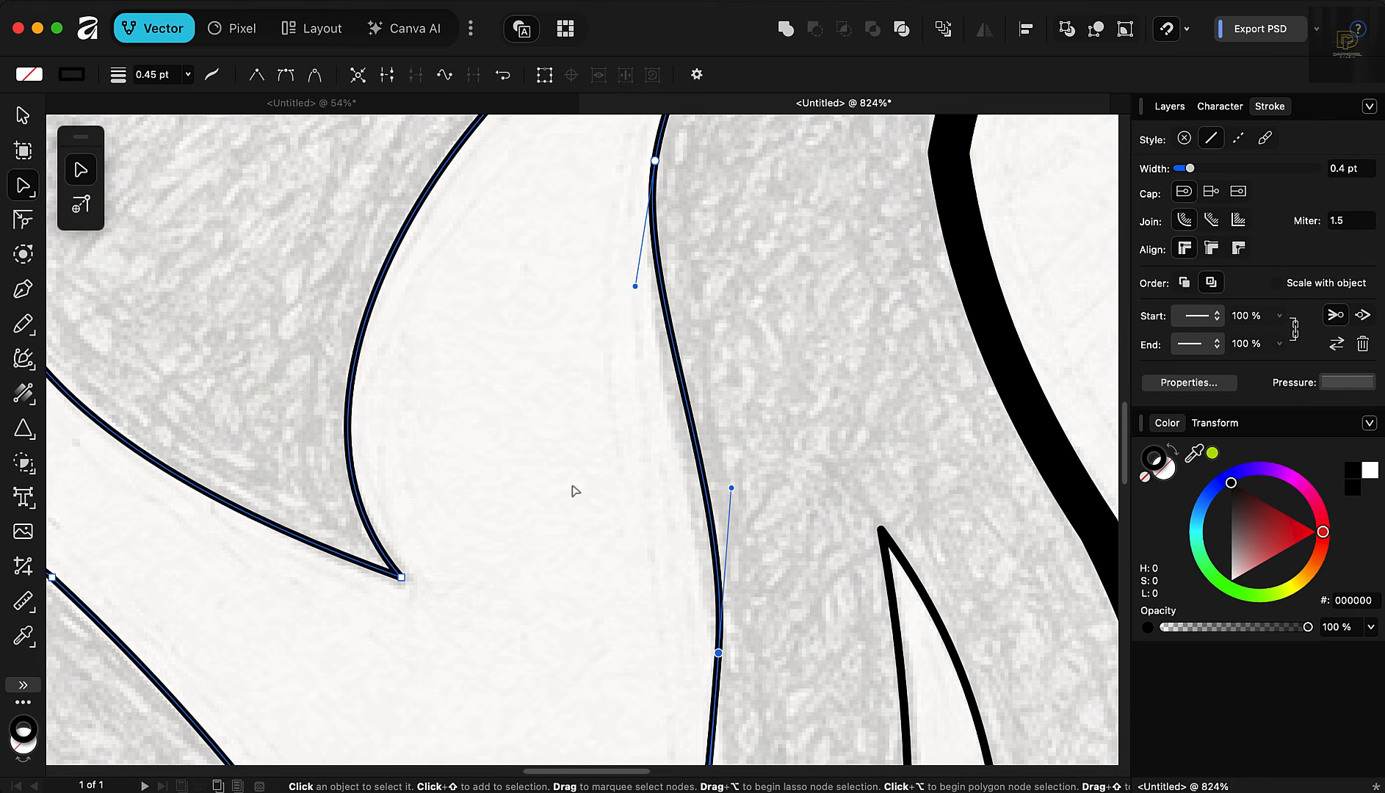
pyautogui.moveTo(632, 293); pyautogui.dragTo(611, 334)
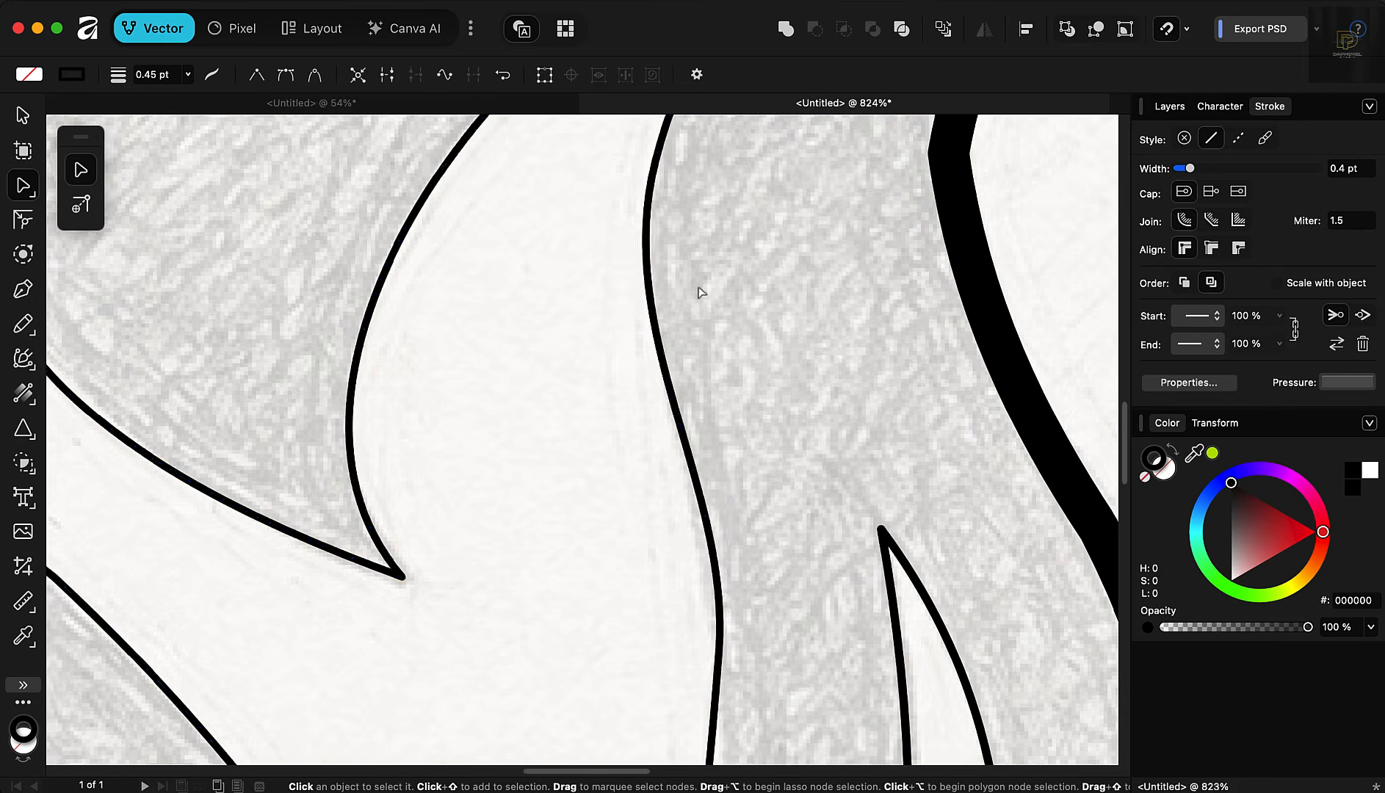
pyautogui.scroll(-5, 701, 309)
pyautogui.scroll(3, 692, 619)
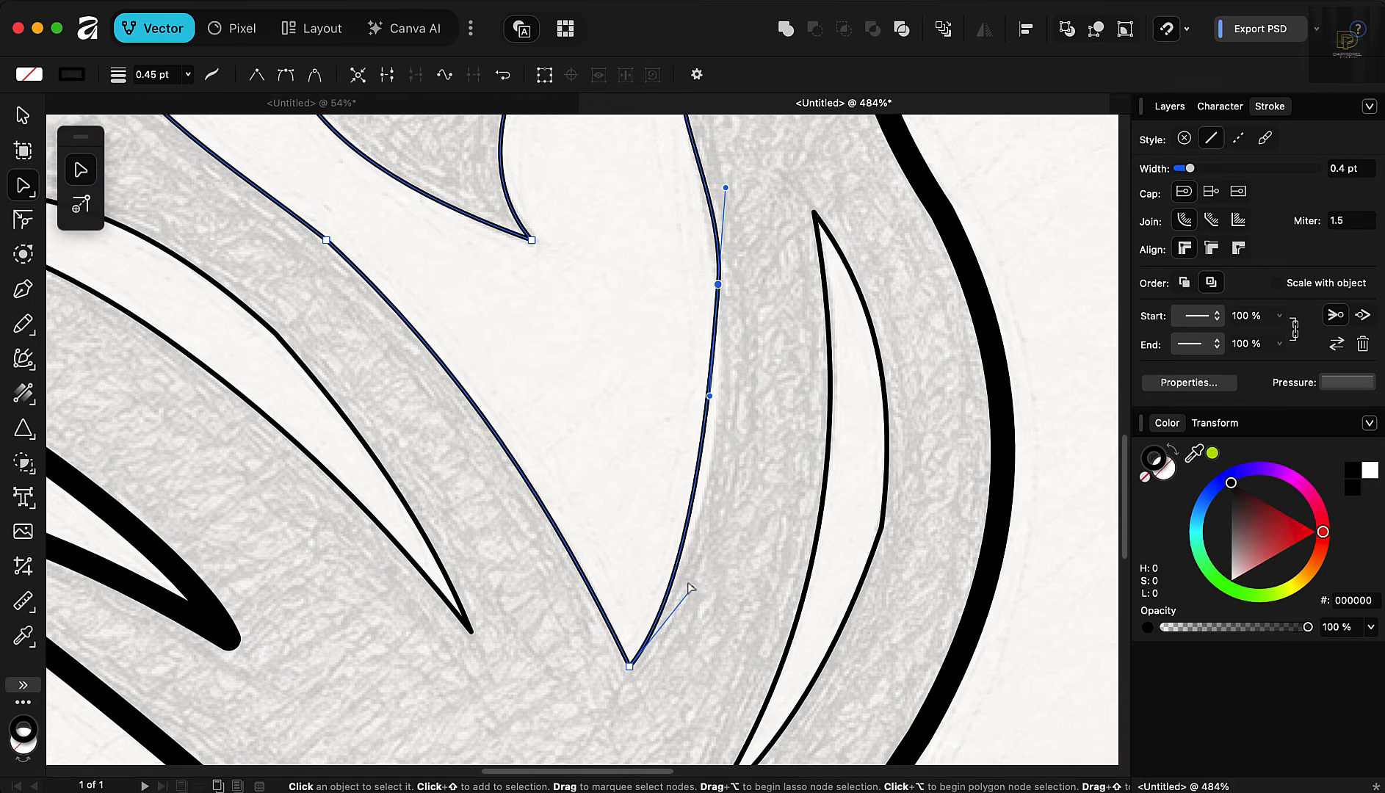
pyautogui.moveTo(692, 589); pyautogui.dragTo(720, 564)
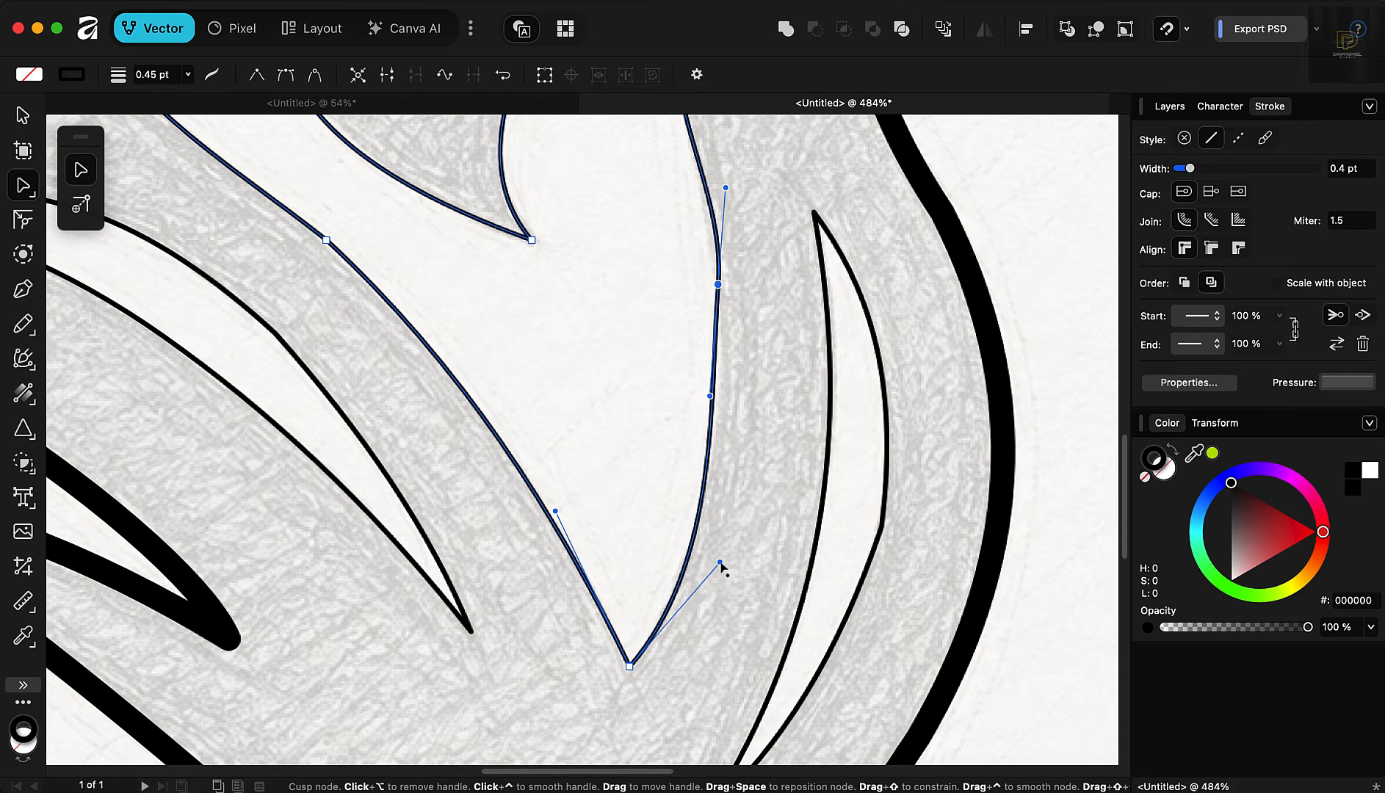
pyautogui.moveTo(710, 397); pyautogui.dragTo(721, 405)
pyautogui.scroll(-4, 652, 458)
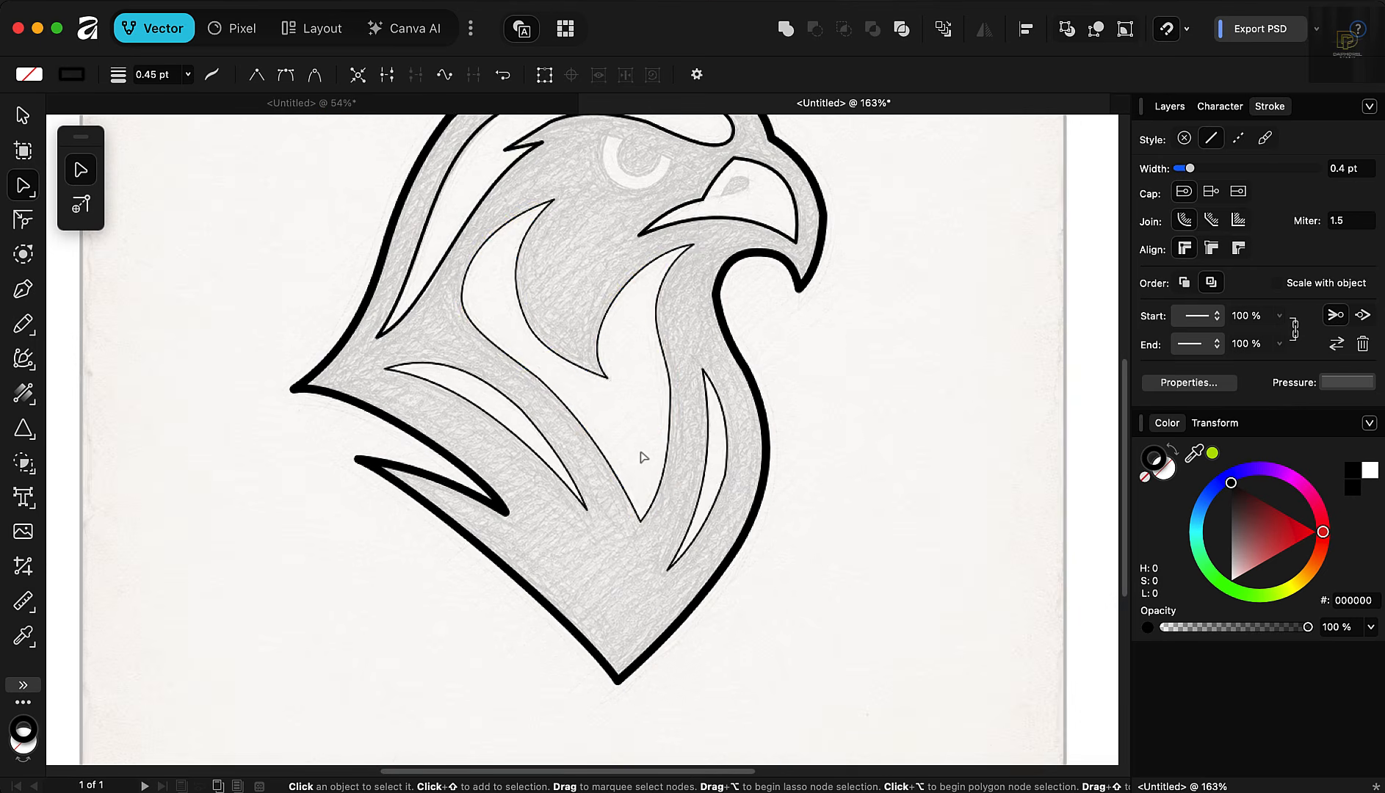
# Step: Convert the middle node on the outer edge of the narrow front neck shape to a smooth node
pyautogui.scroll(4, 726, 479)
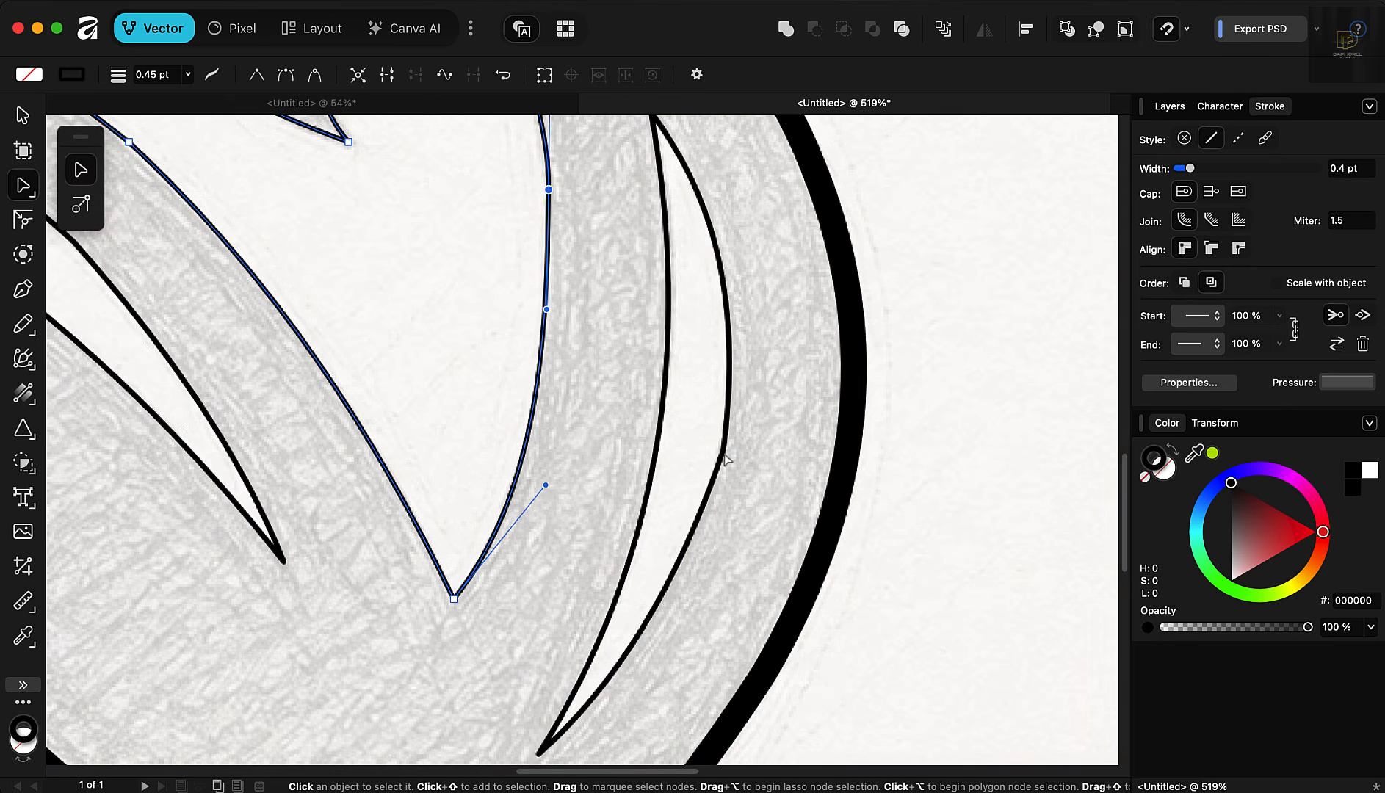
pyautogui.click(725, 459)
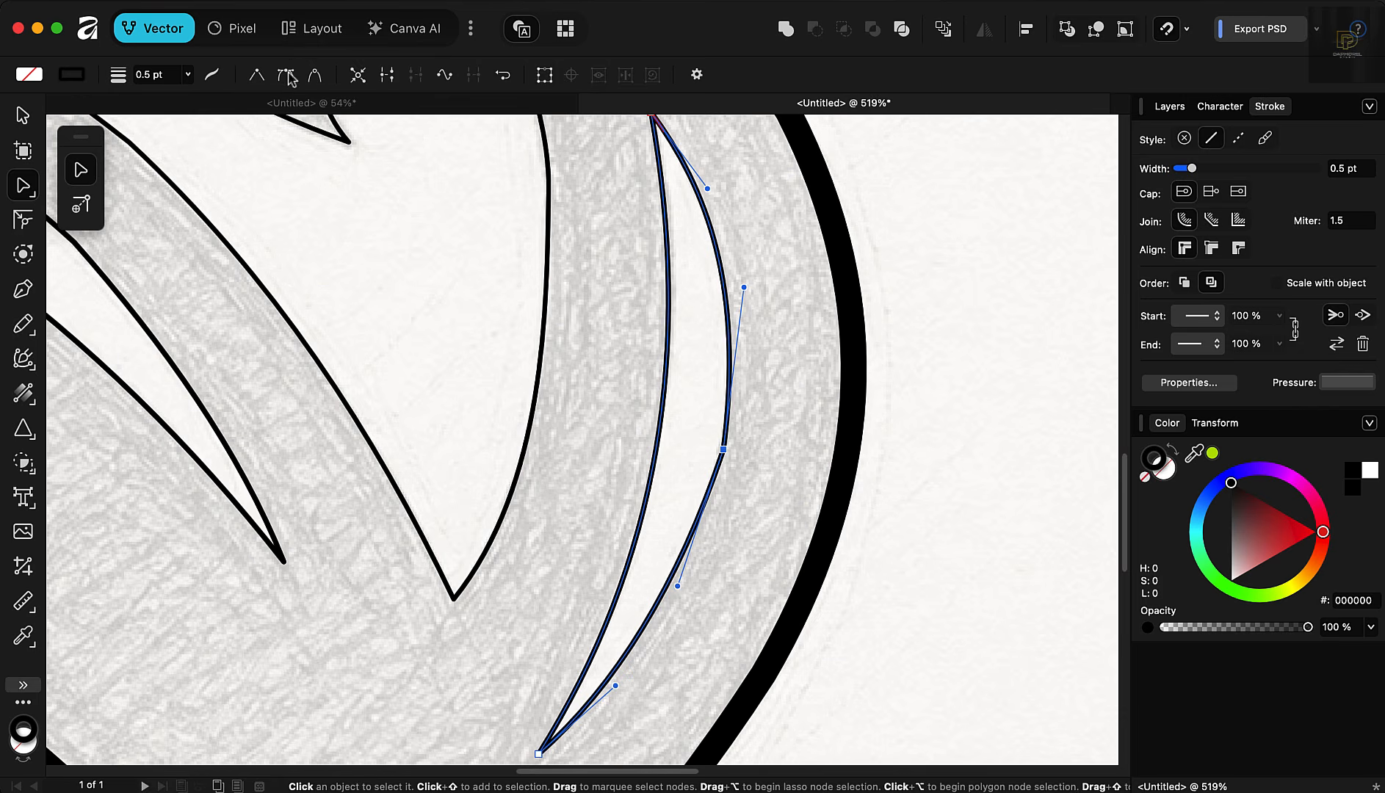
pyautogui.scroll(-6, 706, 418)
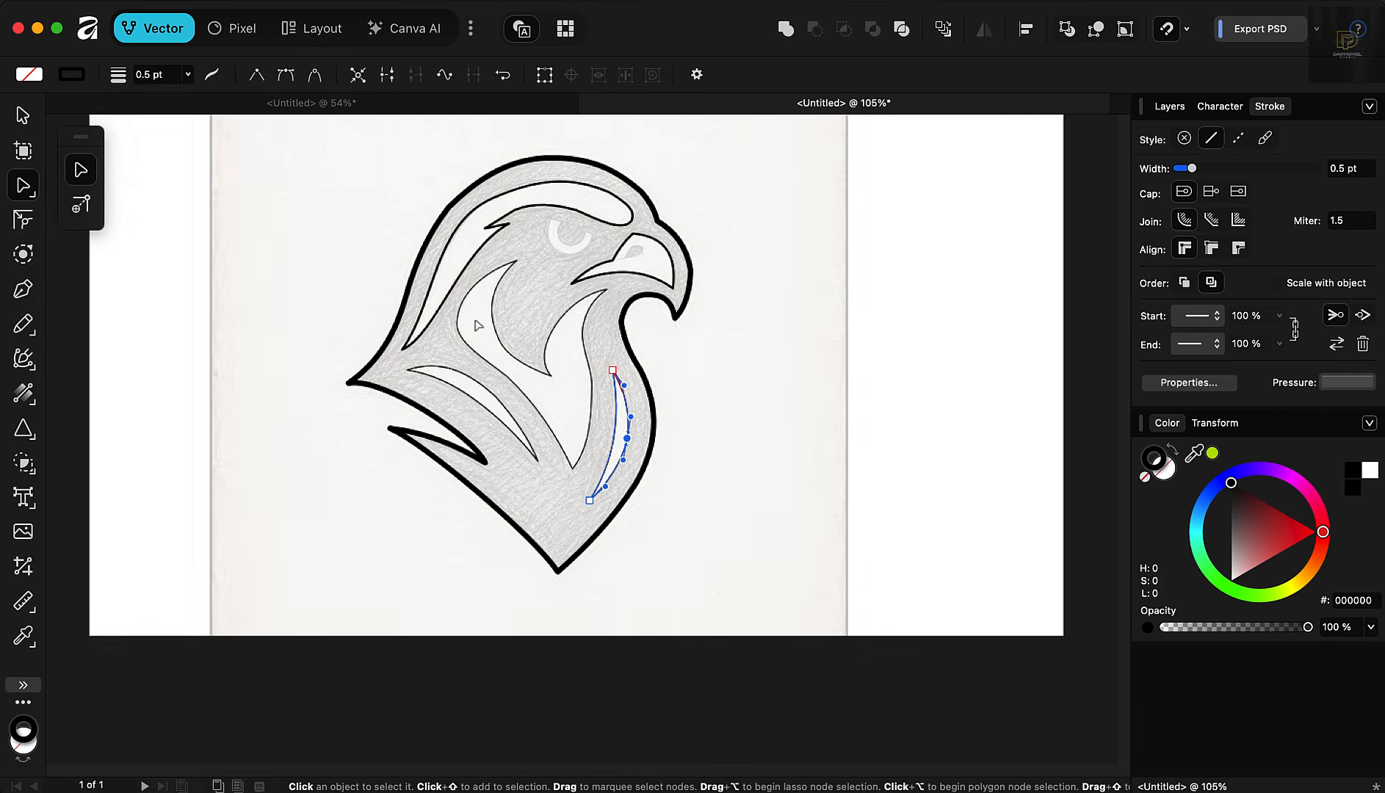
# Step: Convert the middle node on the upper edge of the rear neck feather to a smooth node
pyautogui.scroll(3, 525, 264)
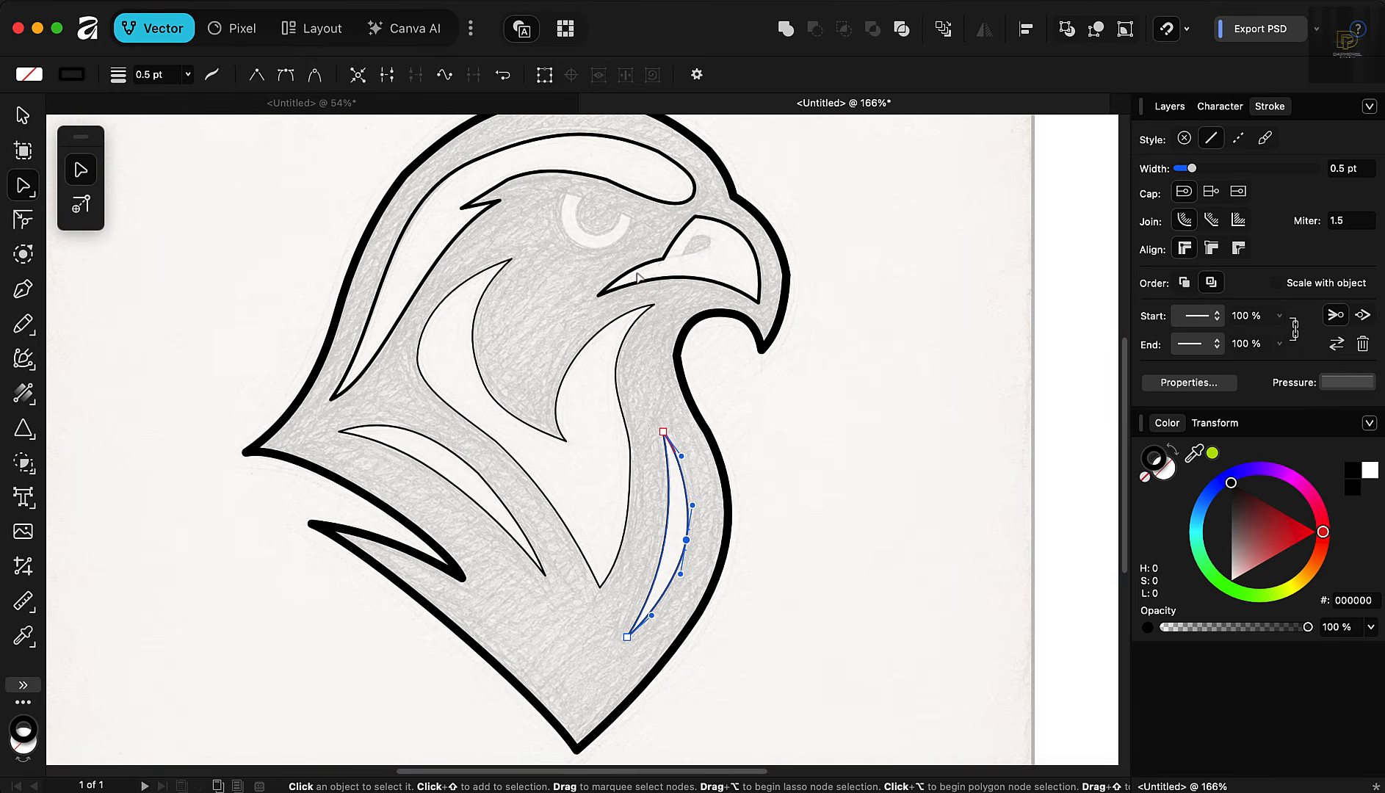
pyautogui.scroll(3, 438, 474)
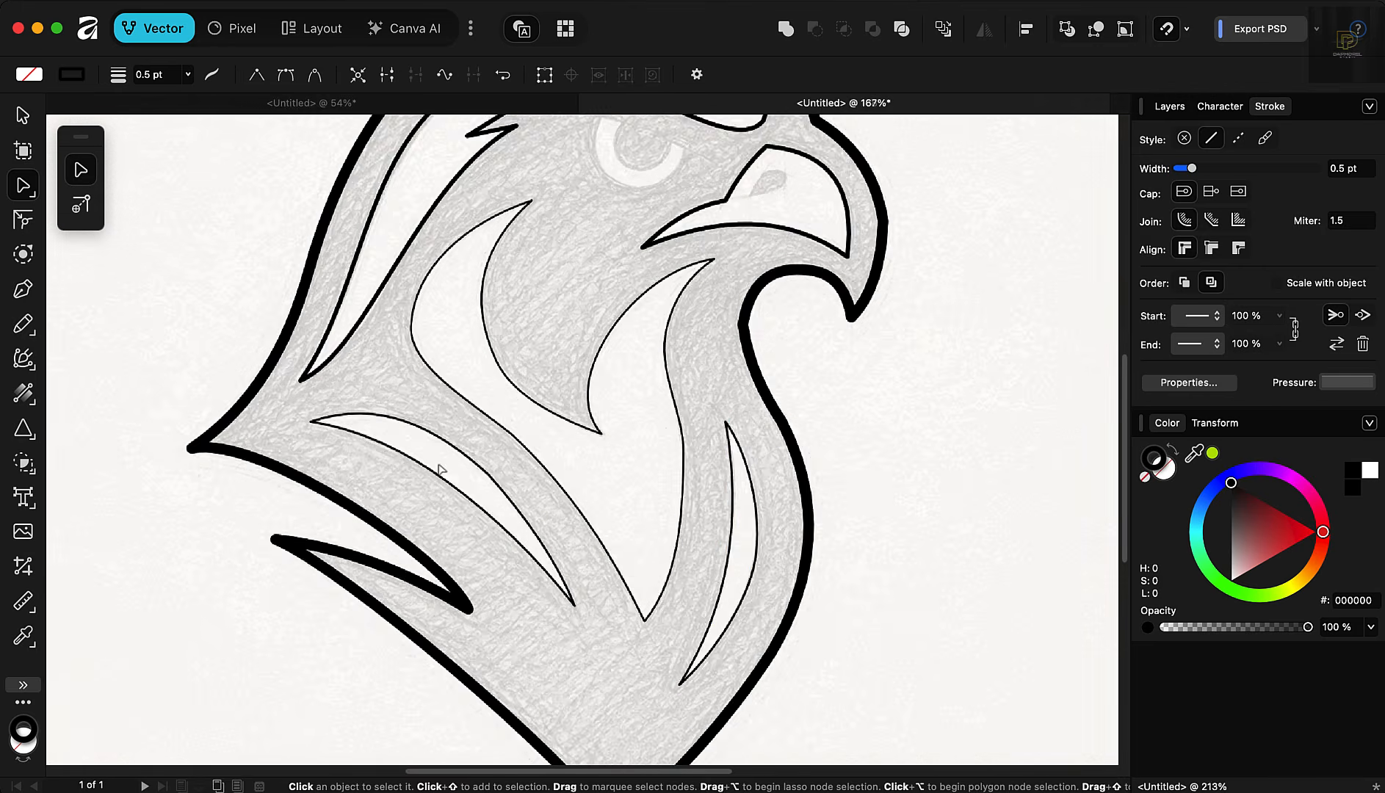
pyautogui.click(498, 485)
pyautogui.scroll(6, 498, 485)
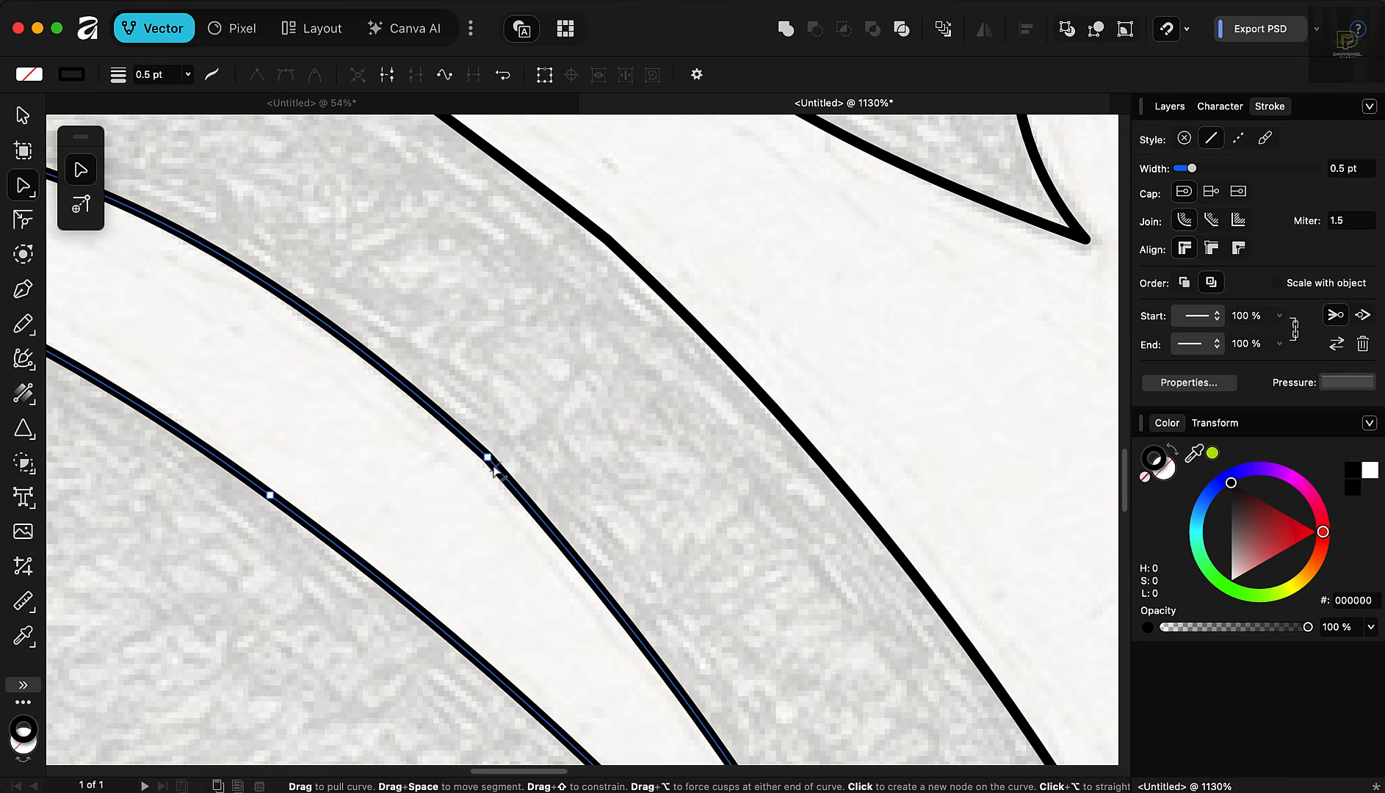
pyautogui.click(488, 457)
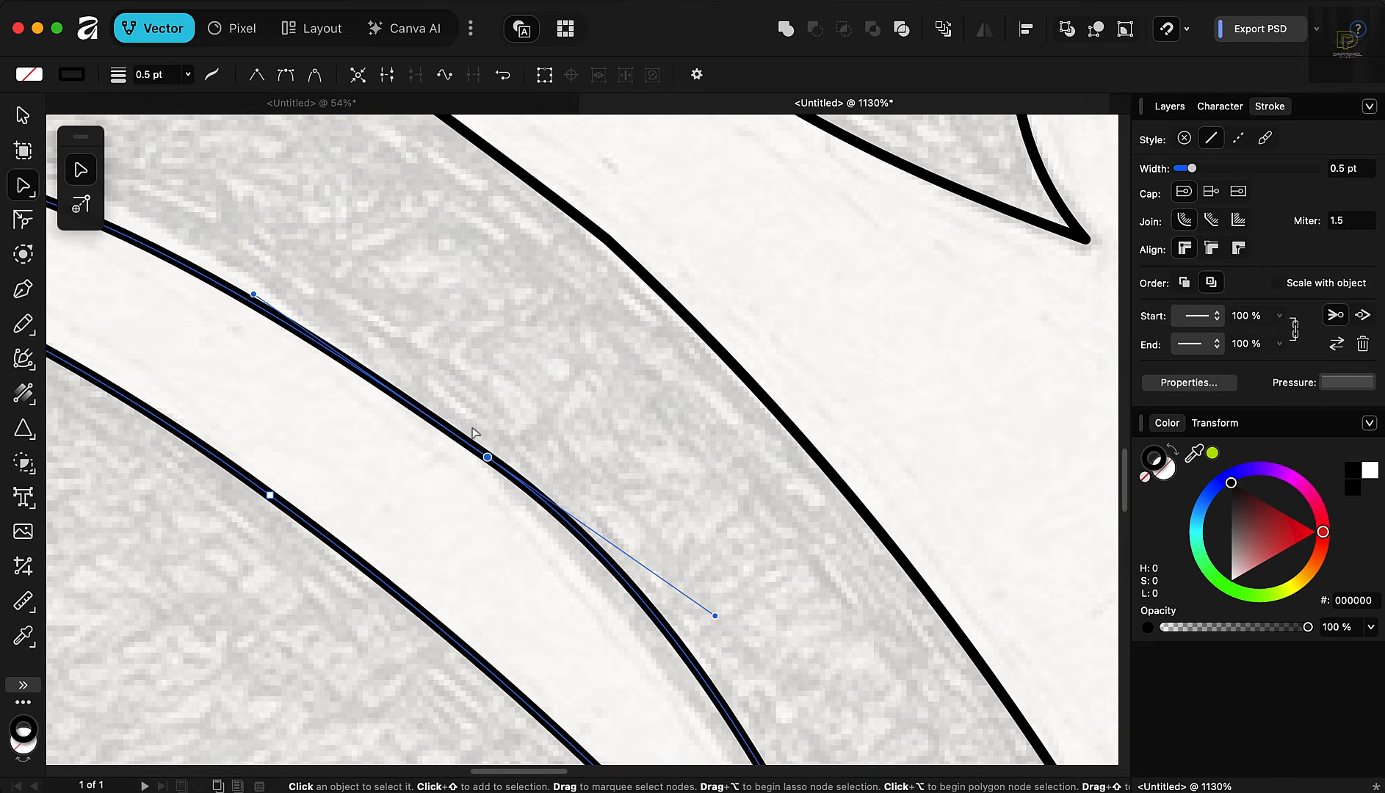
pyautogui.scroll(-2, 543, 430)
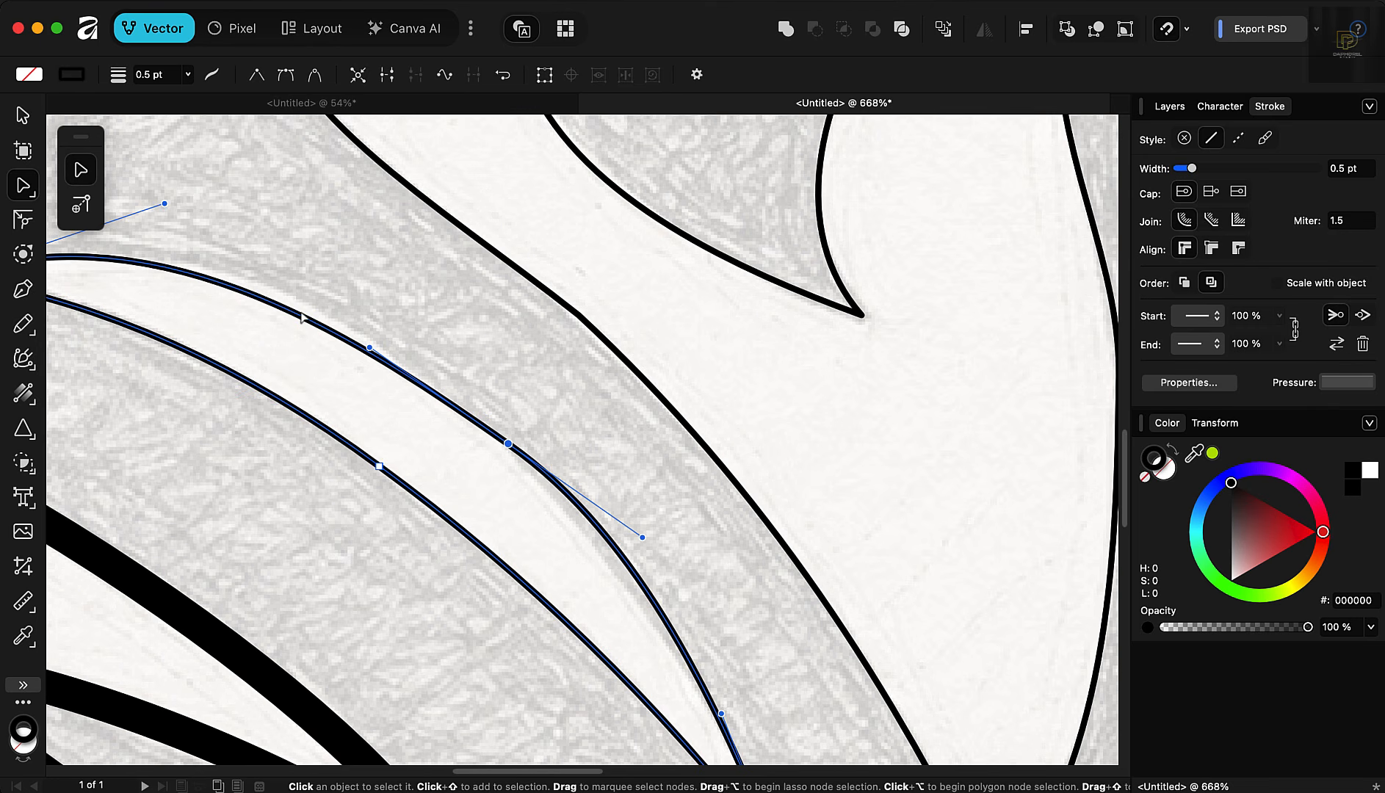
# Step: Reshape the rear neck feather's upper edge on both sides of its smooth node to match the sketch
pyautogui.moveTo(303, 321); pyautogui.dragTo(307, 314)
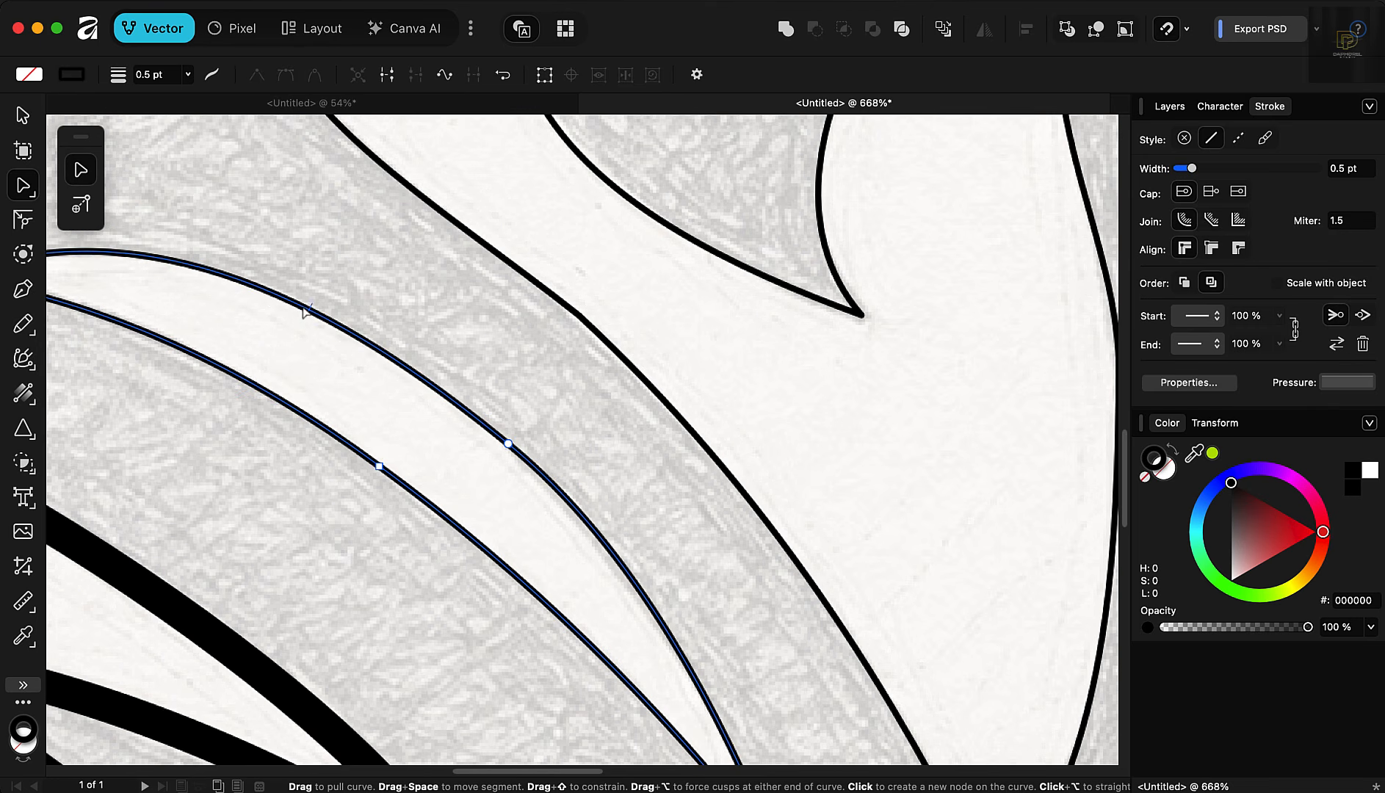
pyautogui.scroll(-2, 526, 416)
pyautogui.scroll(3, 565, 485)
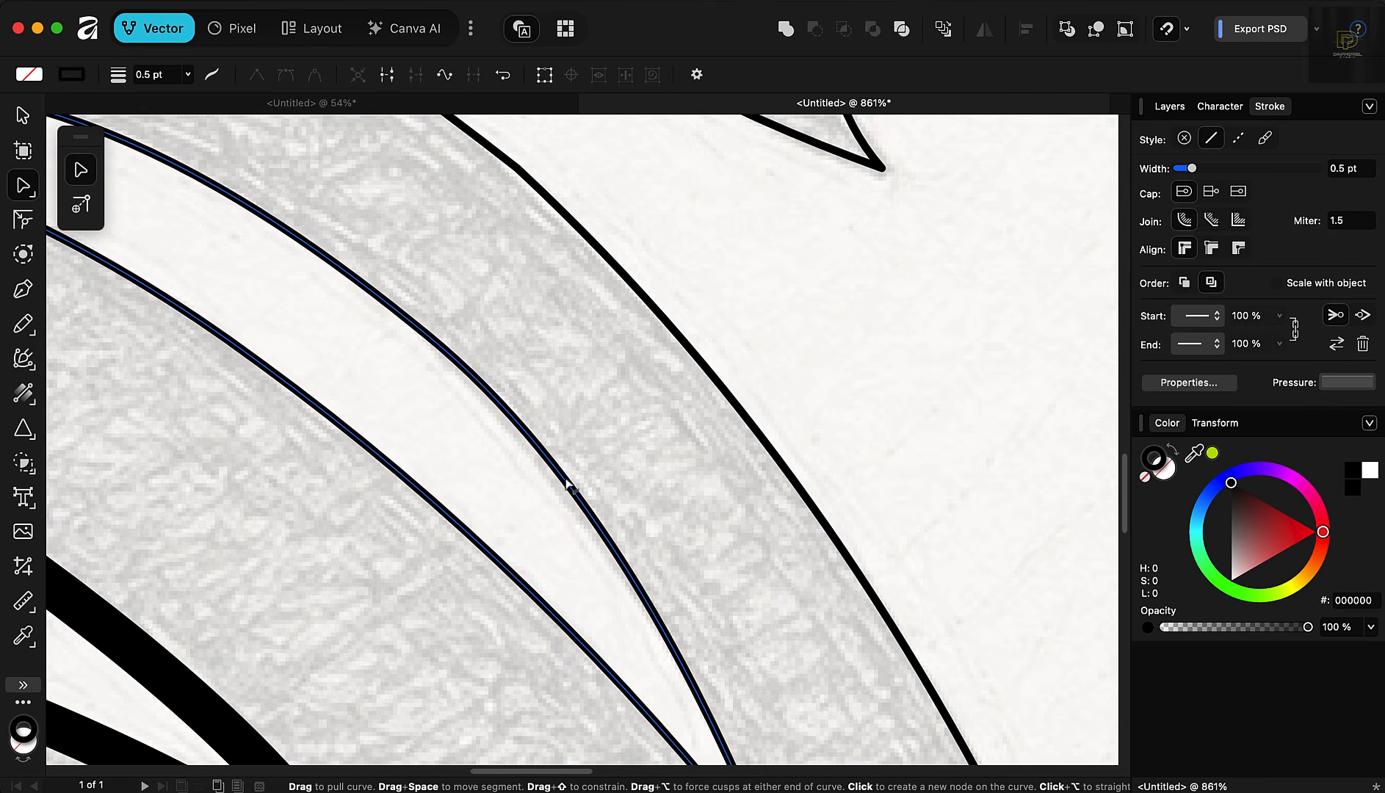
pyautogui.moveTo(567, 483); pyautogui.dragTo(564, 488)
pyautogui.click(618, 393)
pyautogui.scroll(-3, 618, 393)
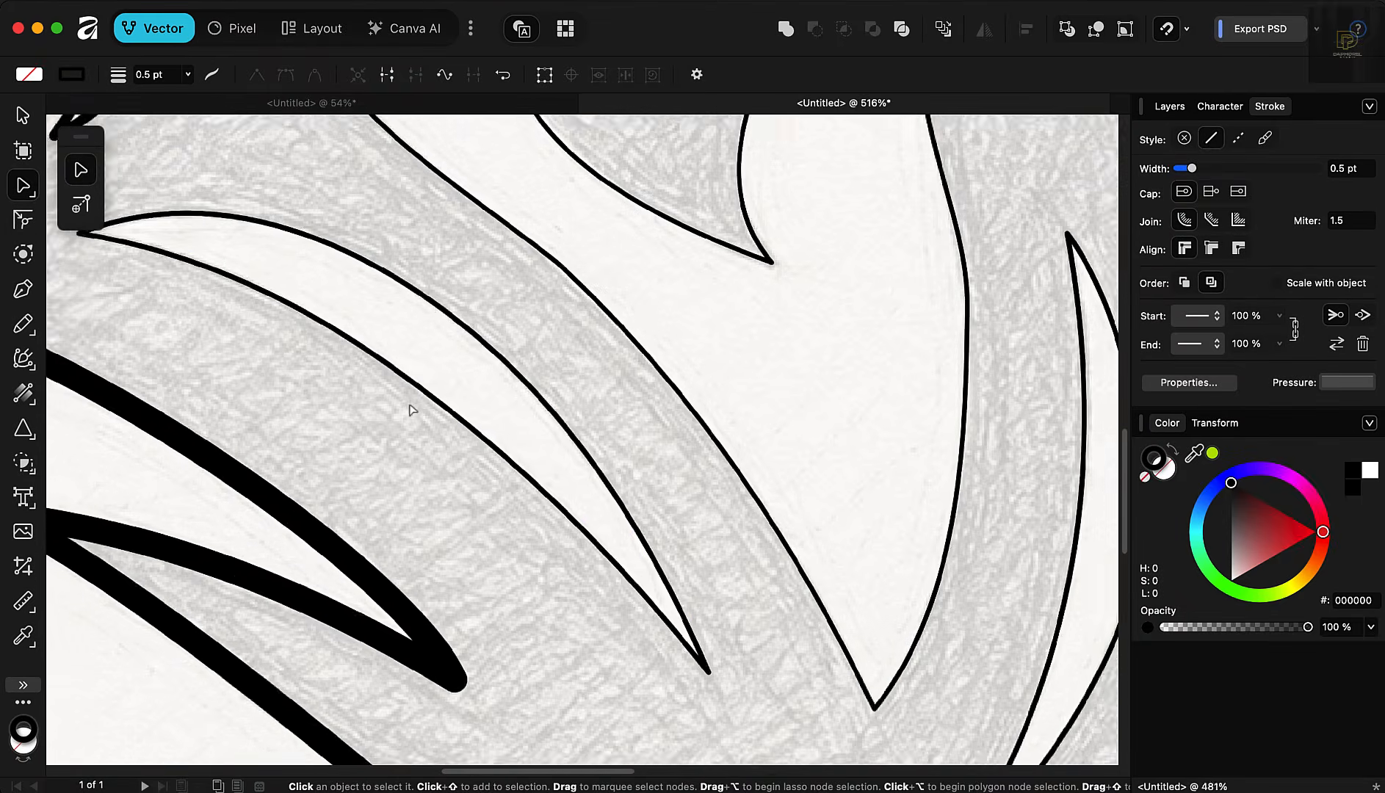
# Step: Check the stroke widths of the crest, beak and neck shapes inside the falcon head
pyautogui.scroll(-5, 412, 410)
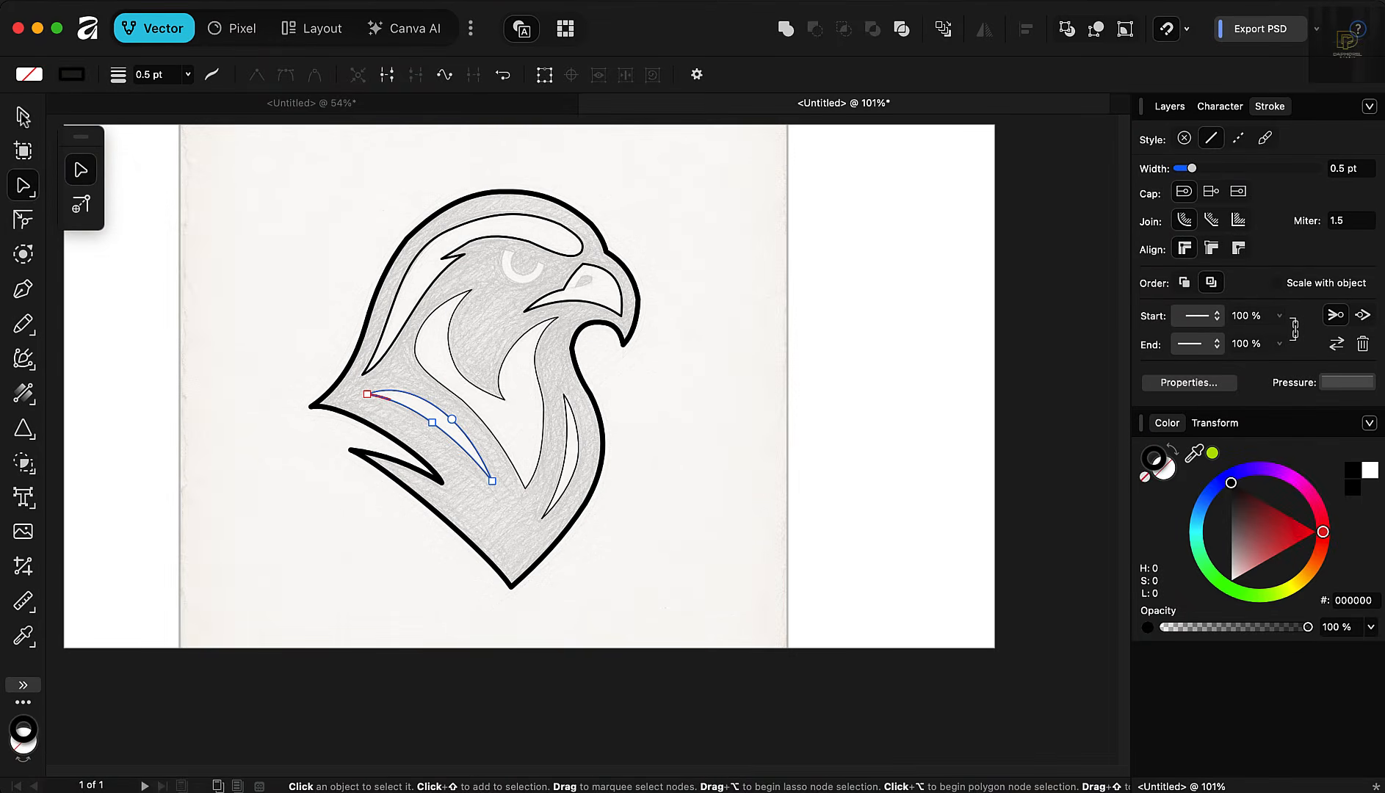
pyautogui.press('v')
pyautogui.click(464, 387)
pyautogui.click(469, 383)
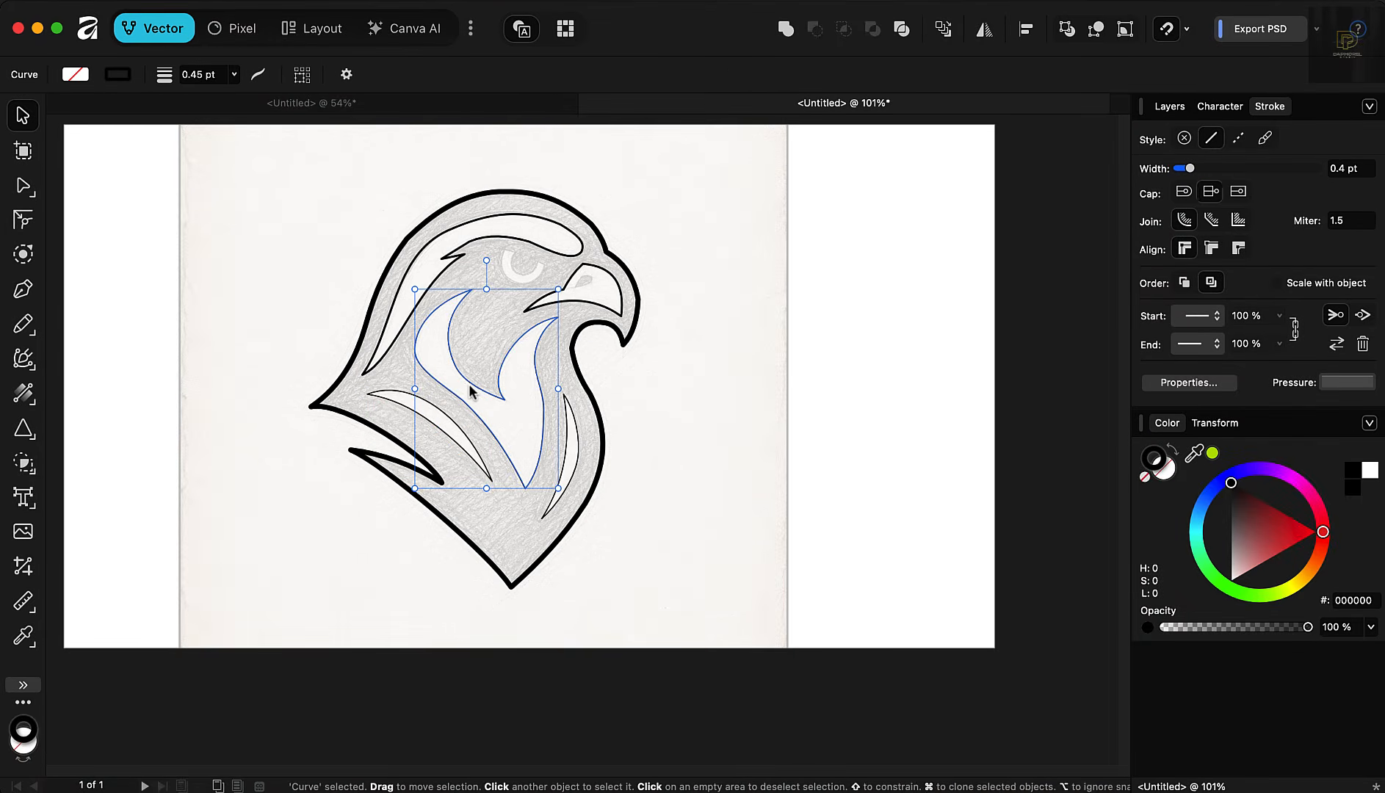
pyautogui.click(382, 398)
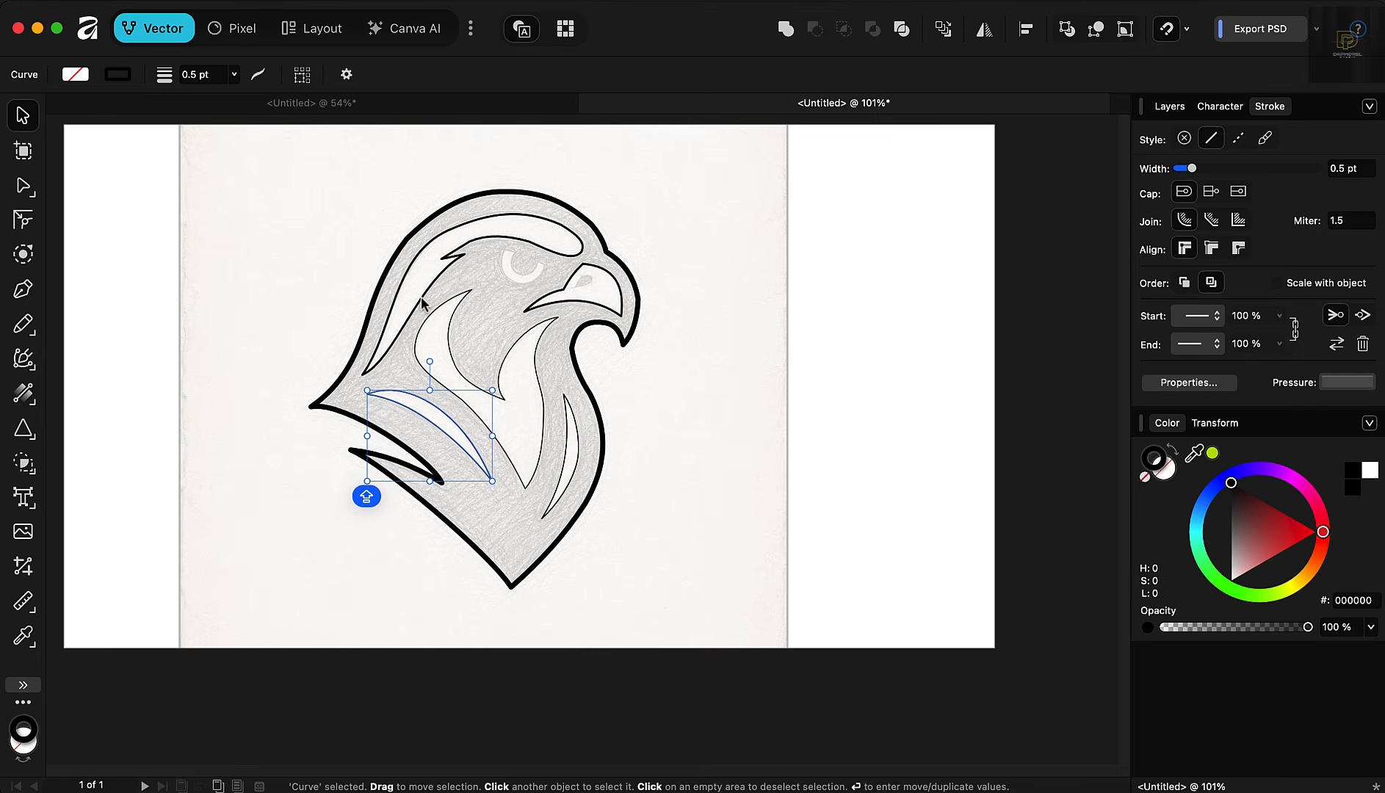
pyautogui.click(567, 429)
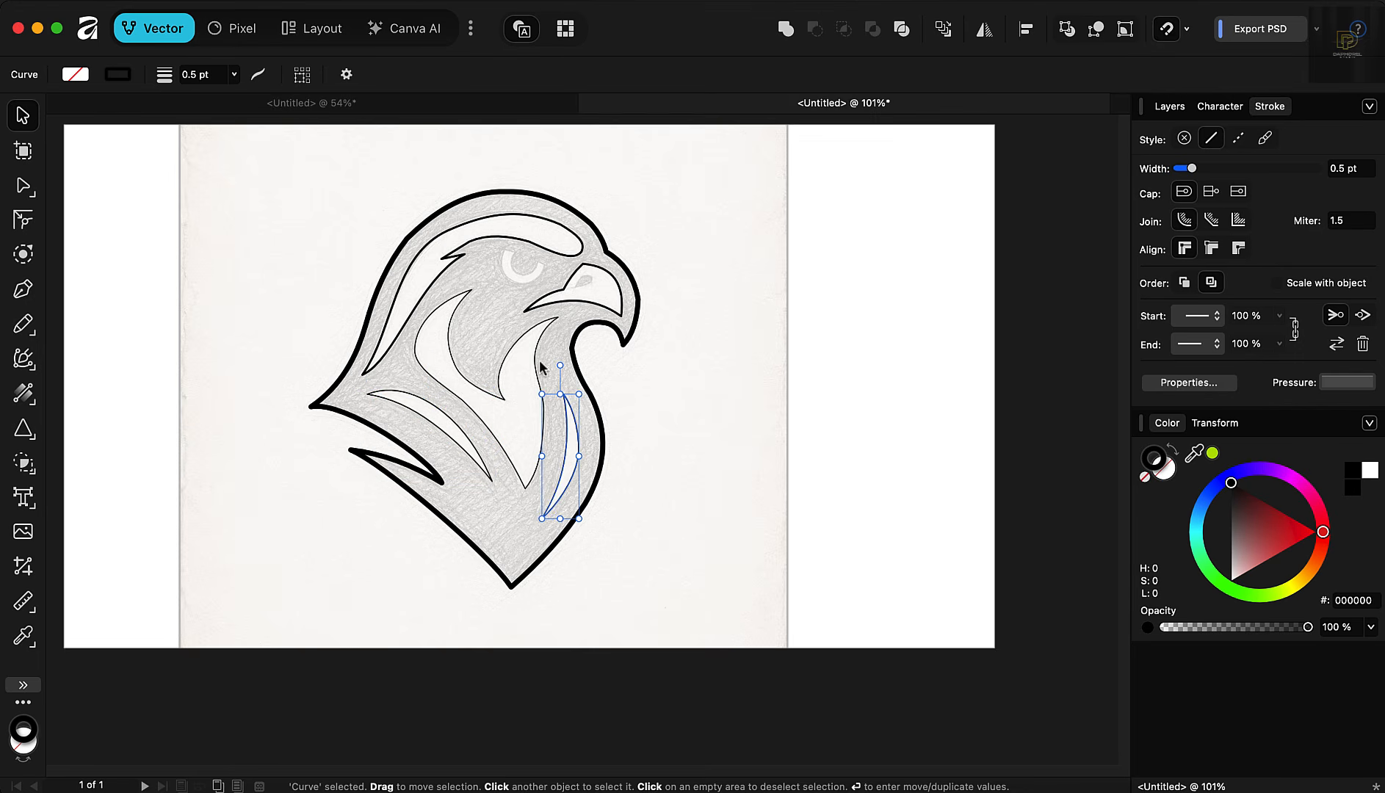
pyautogui.click(553, 299)
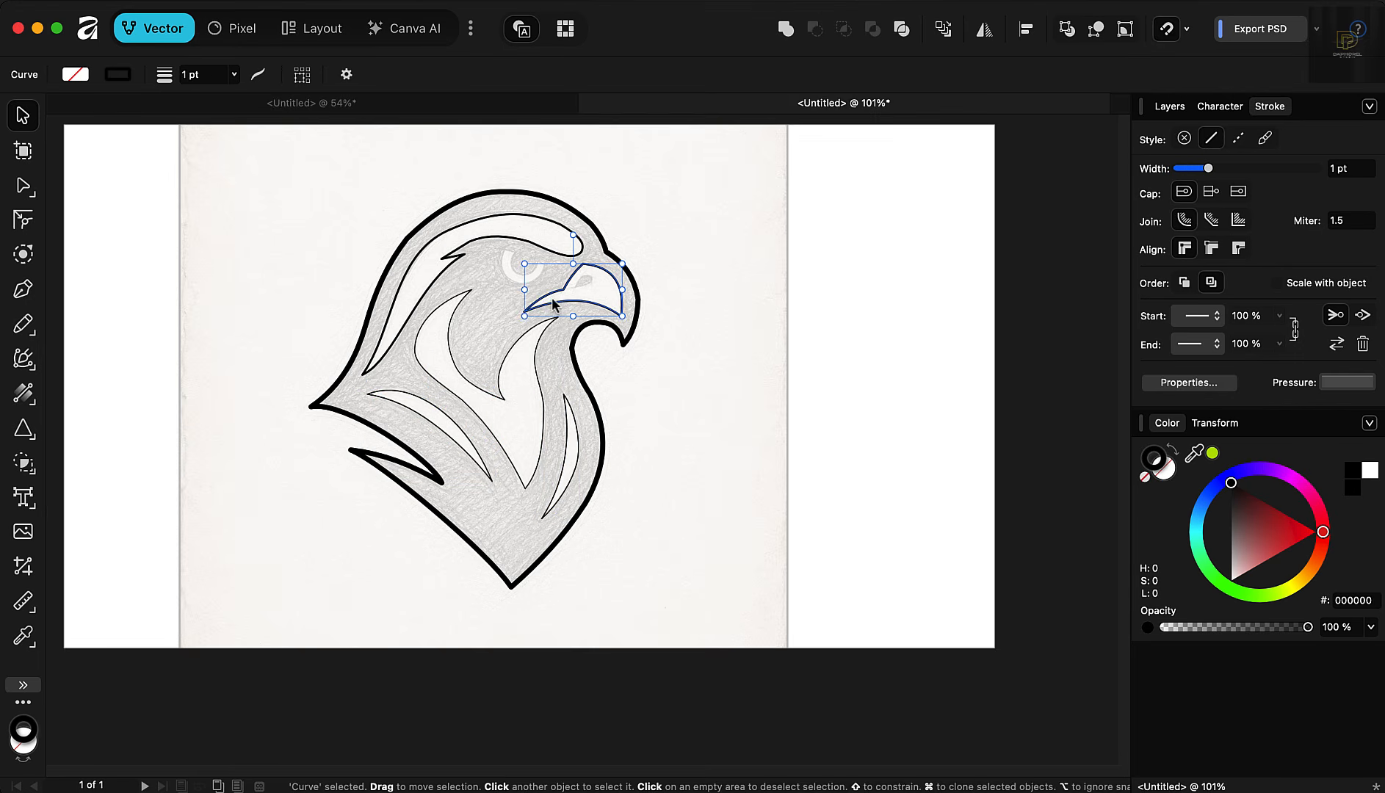
pyautogui.click(473, 242)
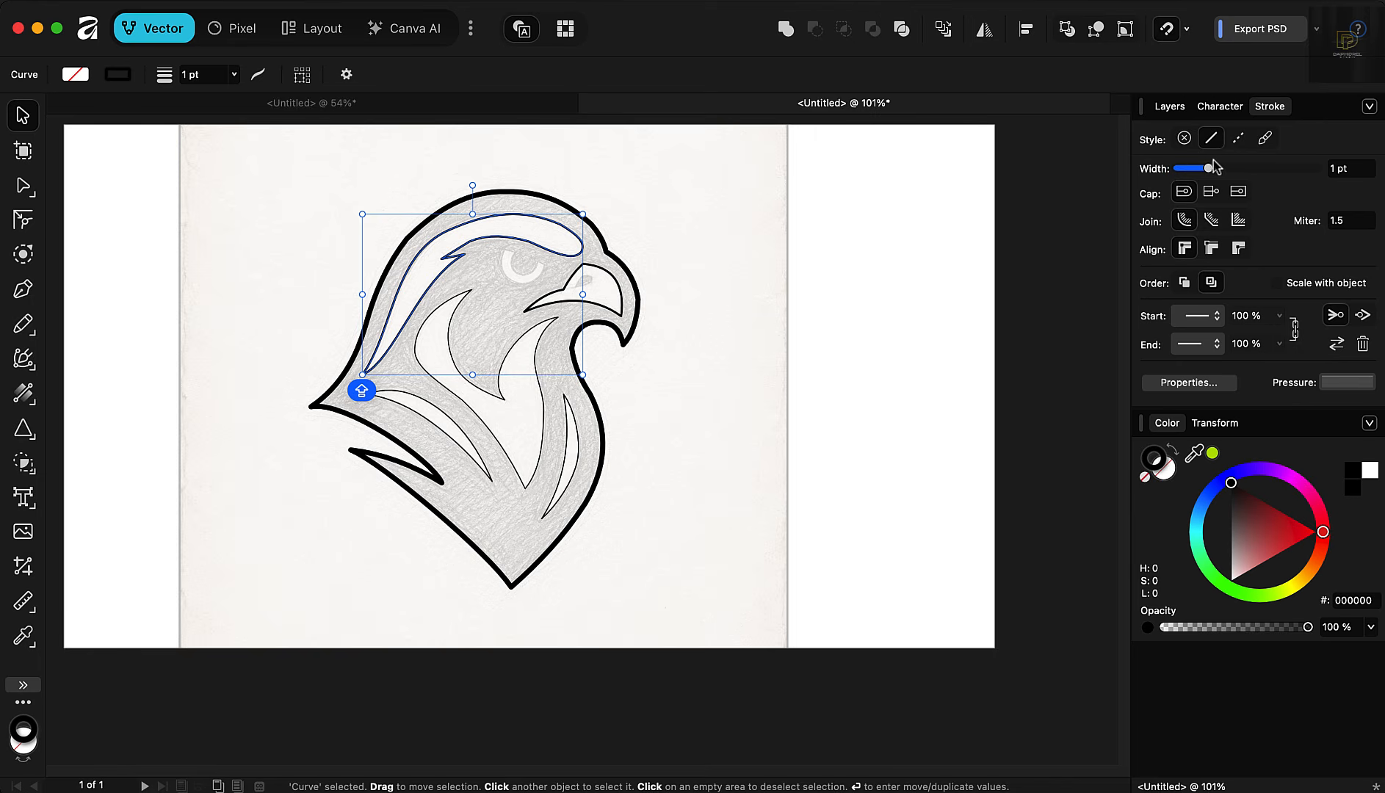
pyautogui.moveTo(1209, 169); pyautogui.dragTo(1209, 169)
# Step: Set the stroke width of the five inner shapes (crest, beak, cheek and both neck feathers) to 1.5 pt
pyautogui.click(497, 399)
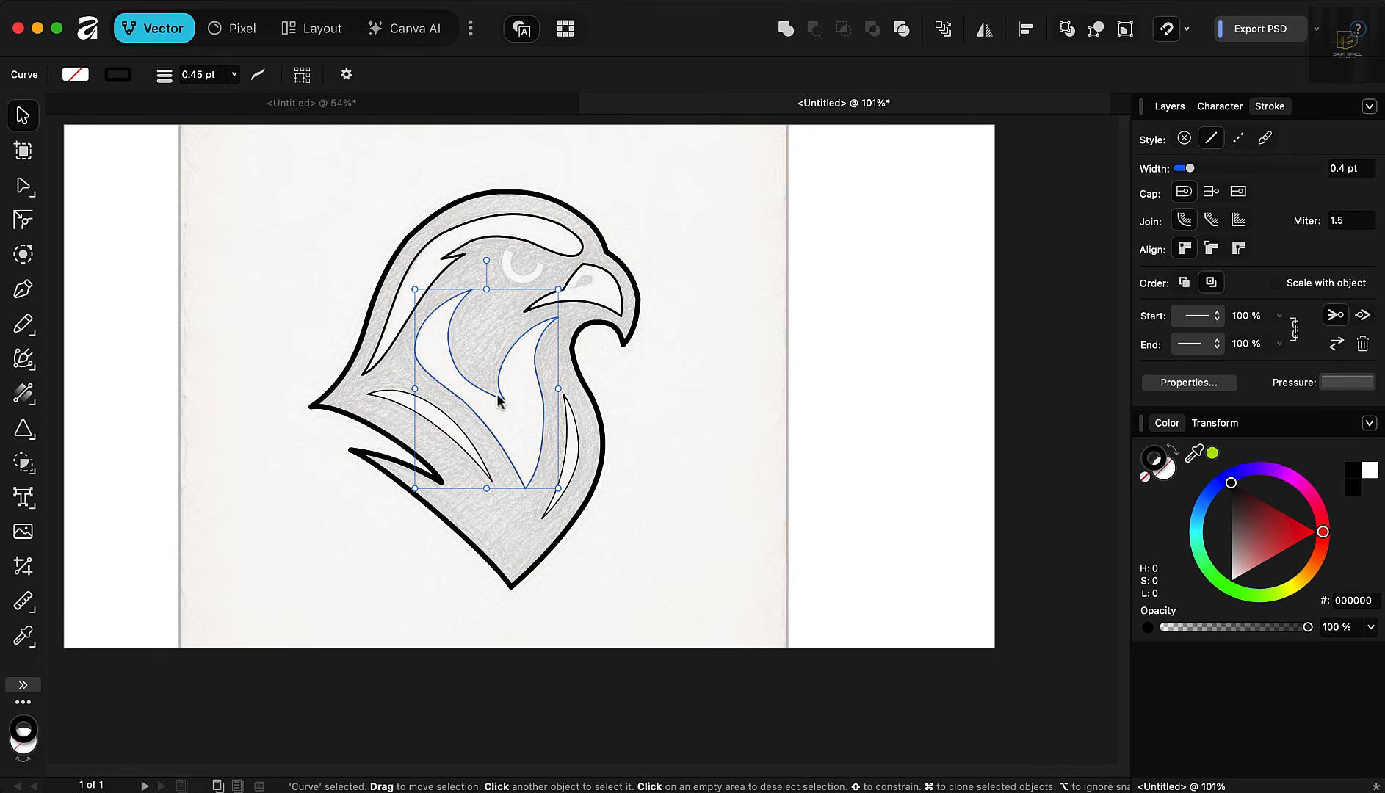
pyautogui.keyDown('shift'); pyautogui.click(442, 416); pyautogui.keyUp('shift')
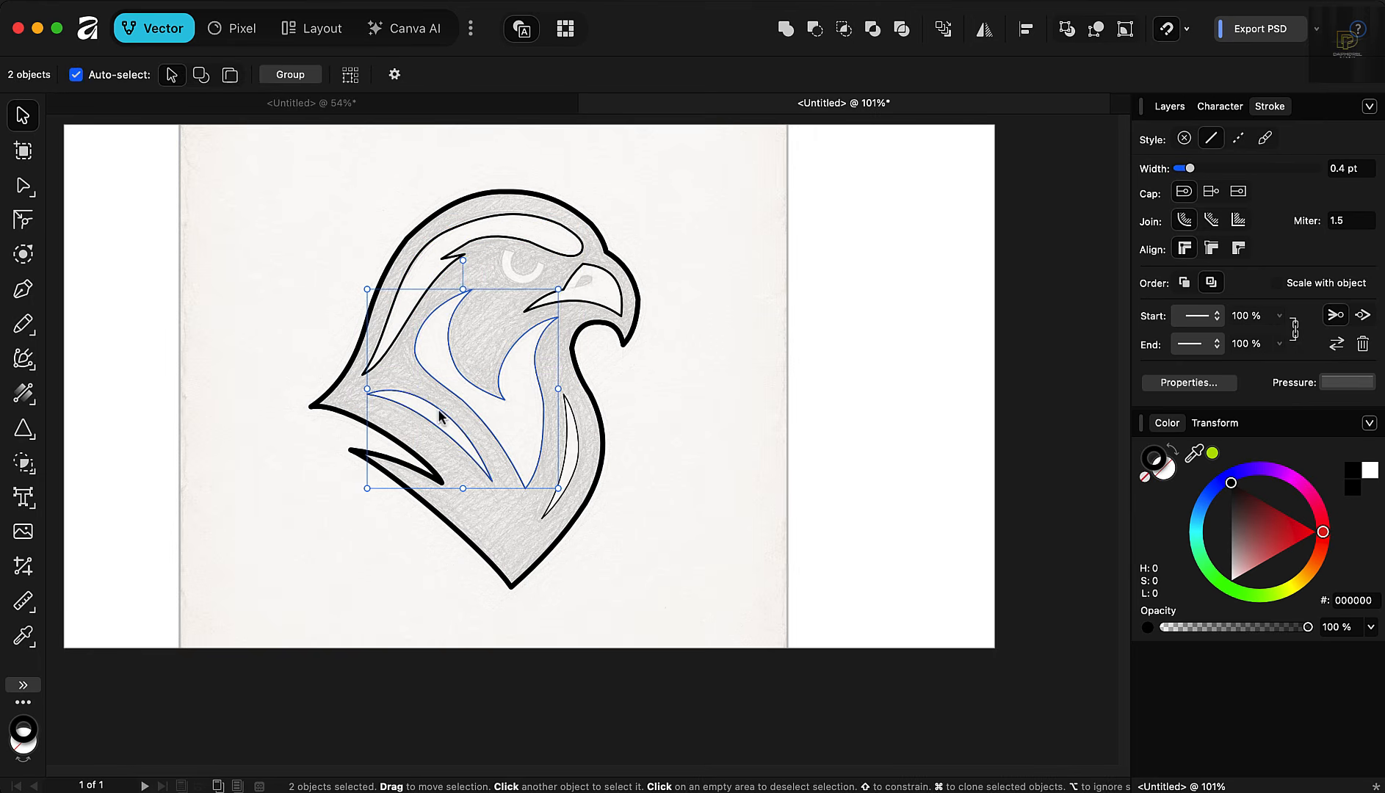
pyautogui.keyDown('shift'); pyautogui.click(491, 237); pyautogui.keyUp('shift')
pyautogui.keyDown('shift'); pyautogui.click(612, 283); pyautogui.keyUp('shift')
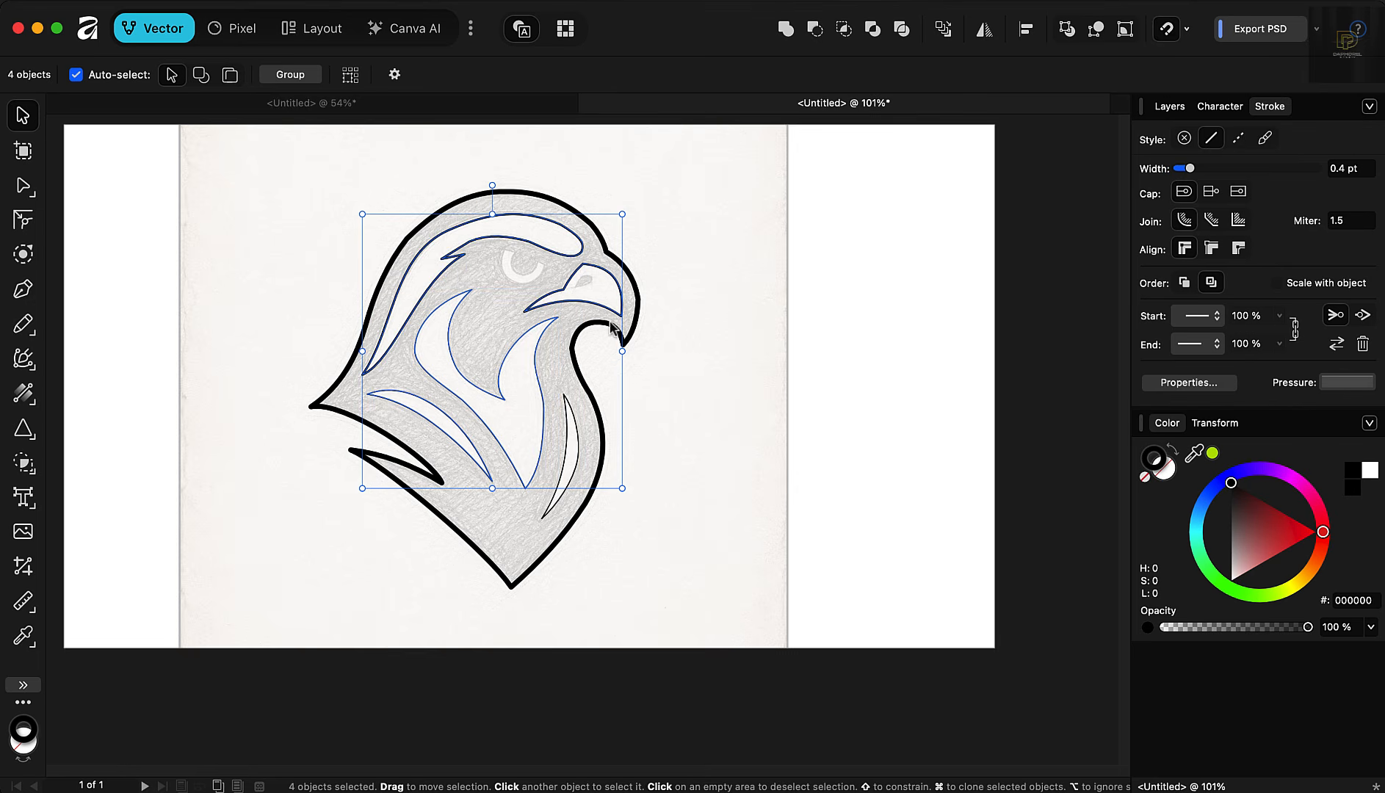
pyautogui.keyDown('shift'); pyautogui.click(578, 454); pyautogui.keyUp('shift')
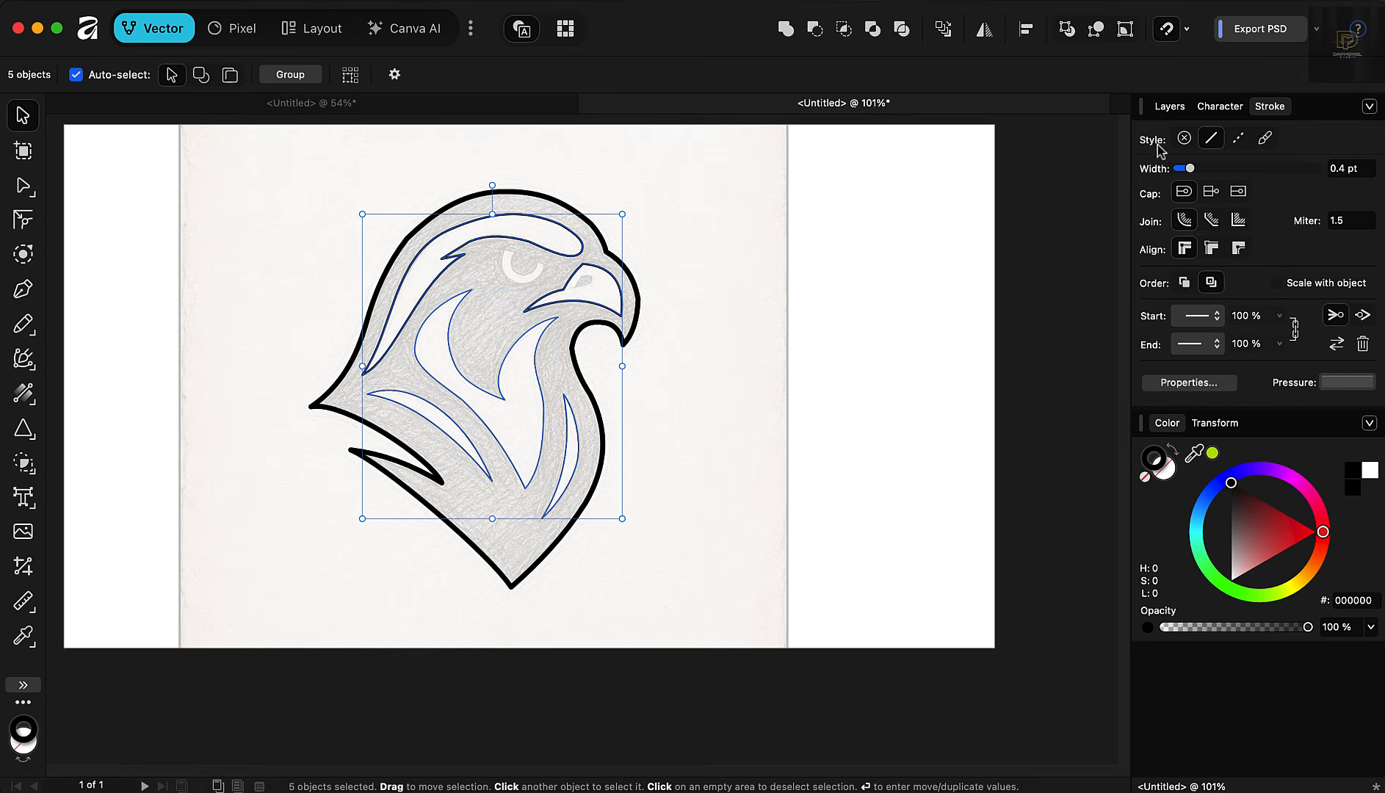
pyautogui.moveTo(1190, 168); pyautogui.dragTo(1209, 176)
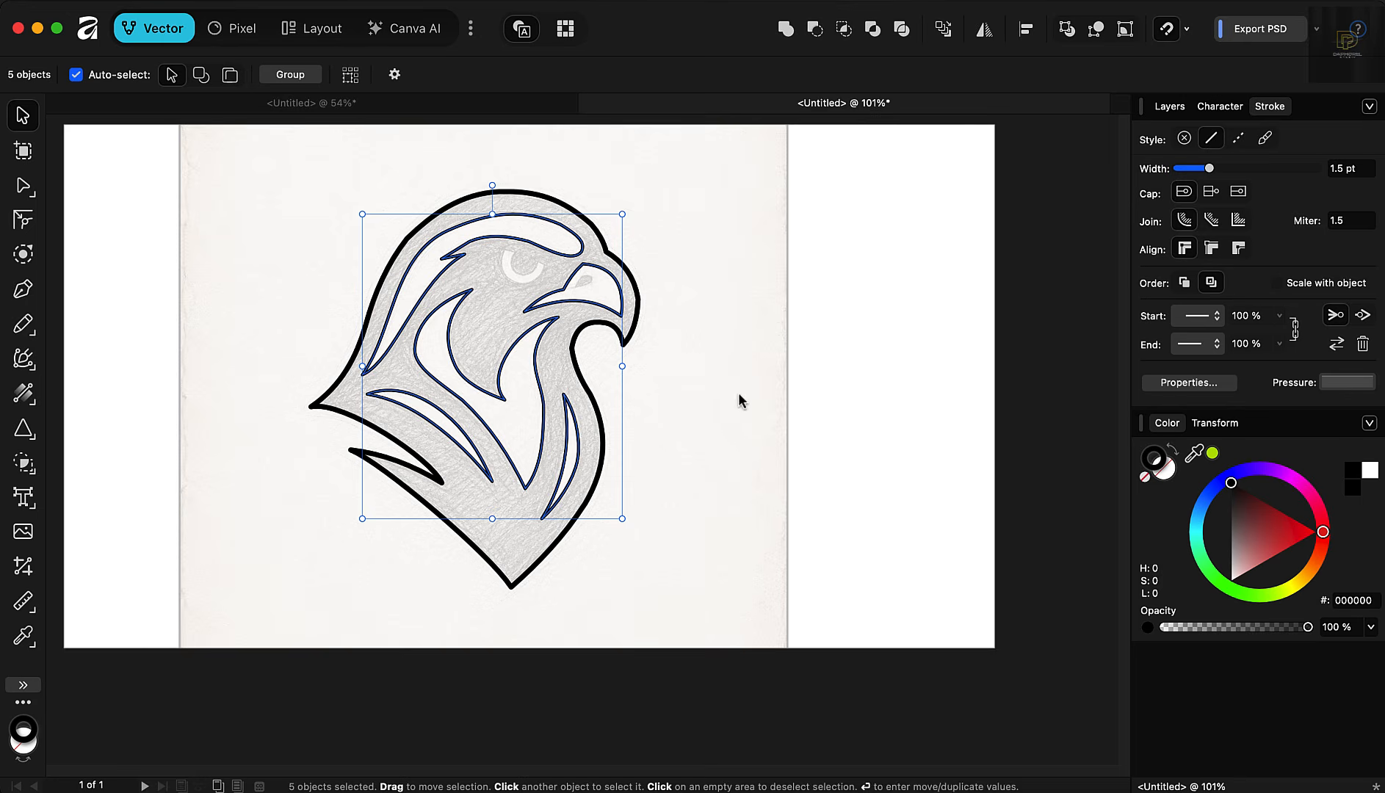
pyautogui.click(718, 358)
# Step: Draw a closed three-node Pen path with a 0.9 pt stroke around the nostril on the beak
pyautogui.scroll(2, 531, 244)
pyautogui.scroll(5, 532, 250)
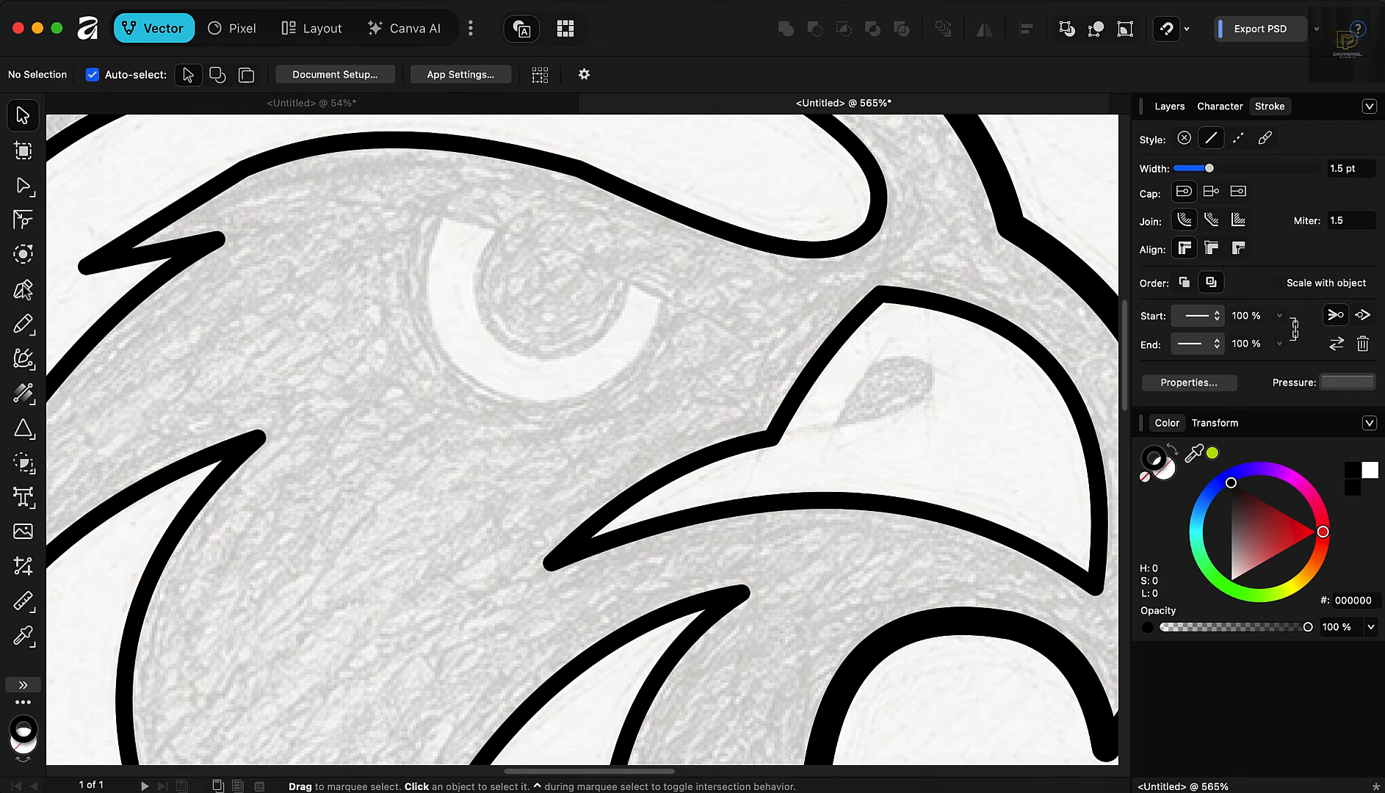
pyautogui.press('p')
pyautogui.scroll(1, 863, 382)
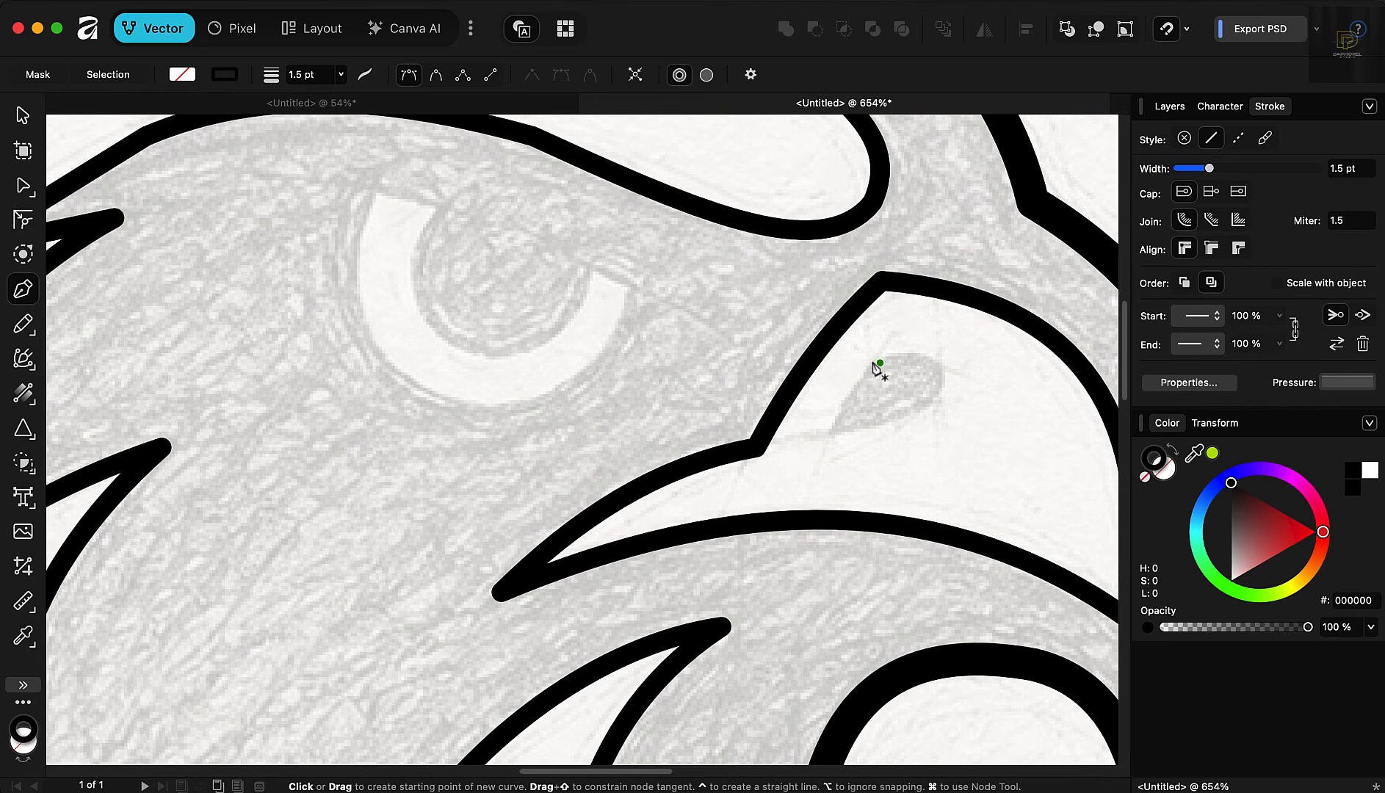
pyautogui.click(341, 74)
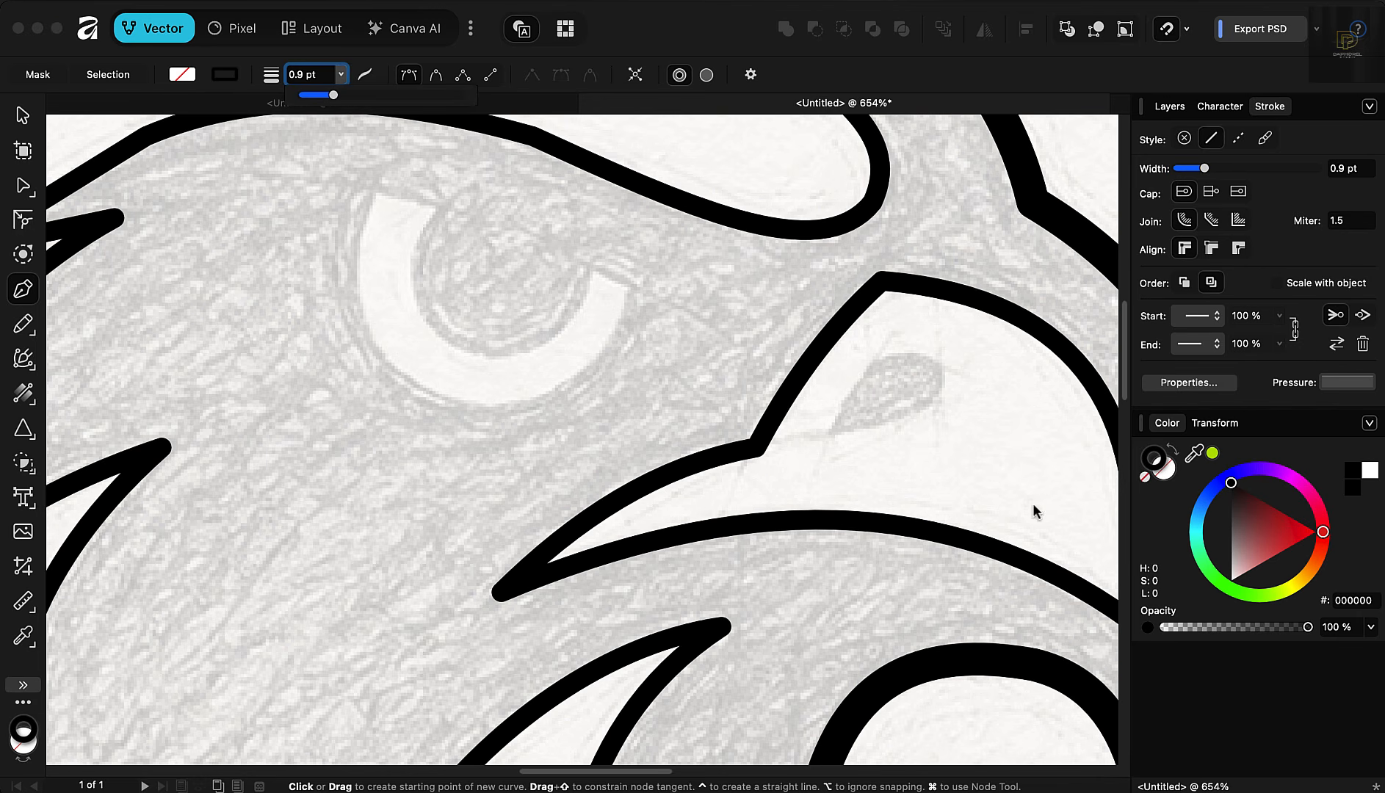
pyautogui.click(880, 358)
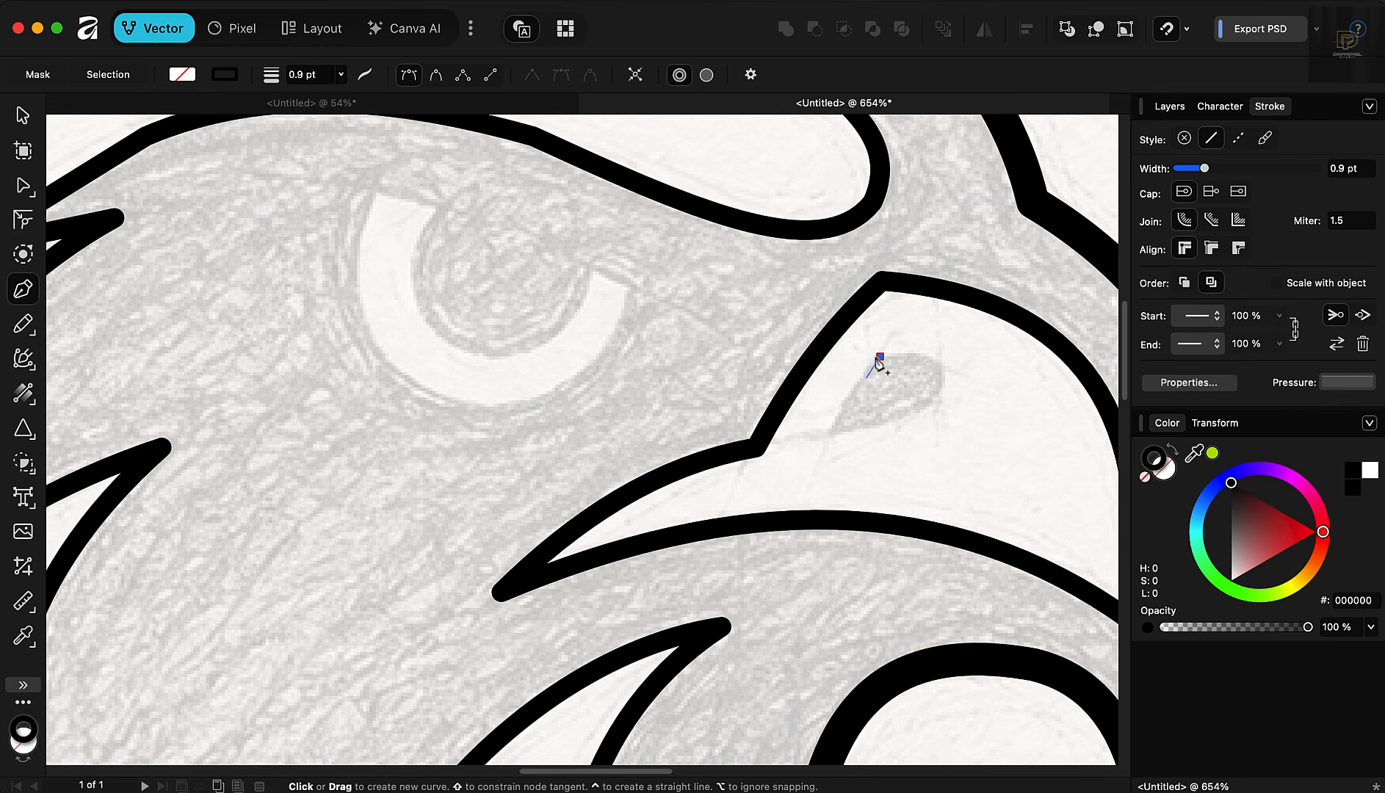
pyautogui.click(829, 432)
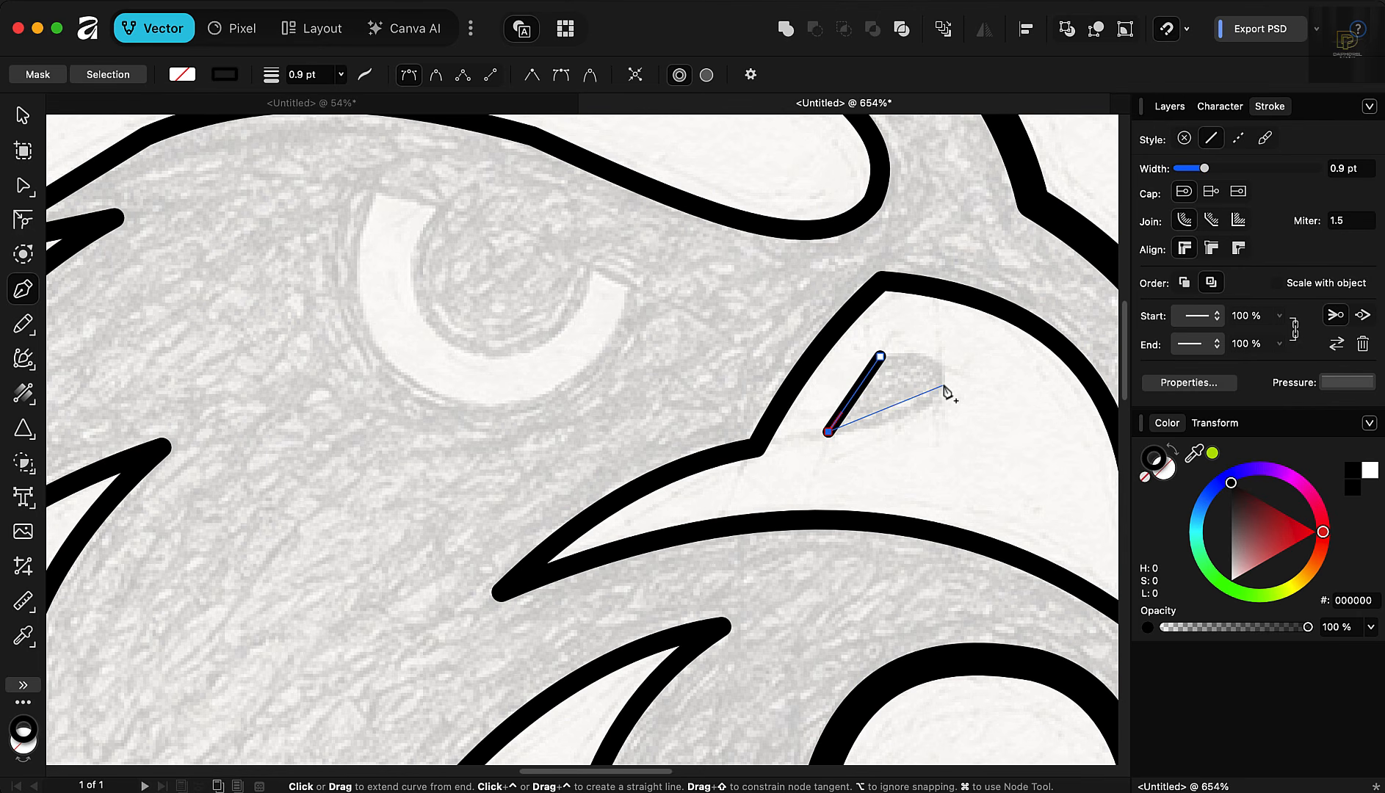
pyautogui.click(944, 386)
pyautogui.click(880, 359)
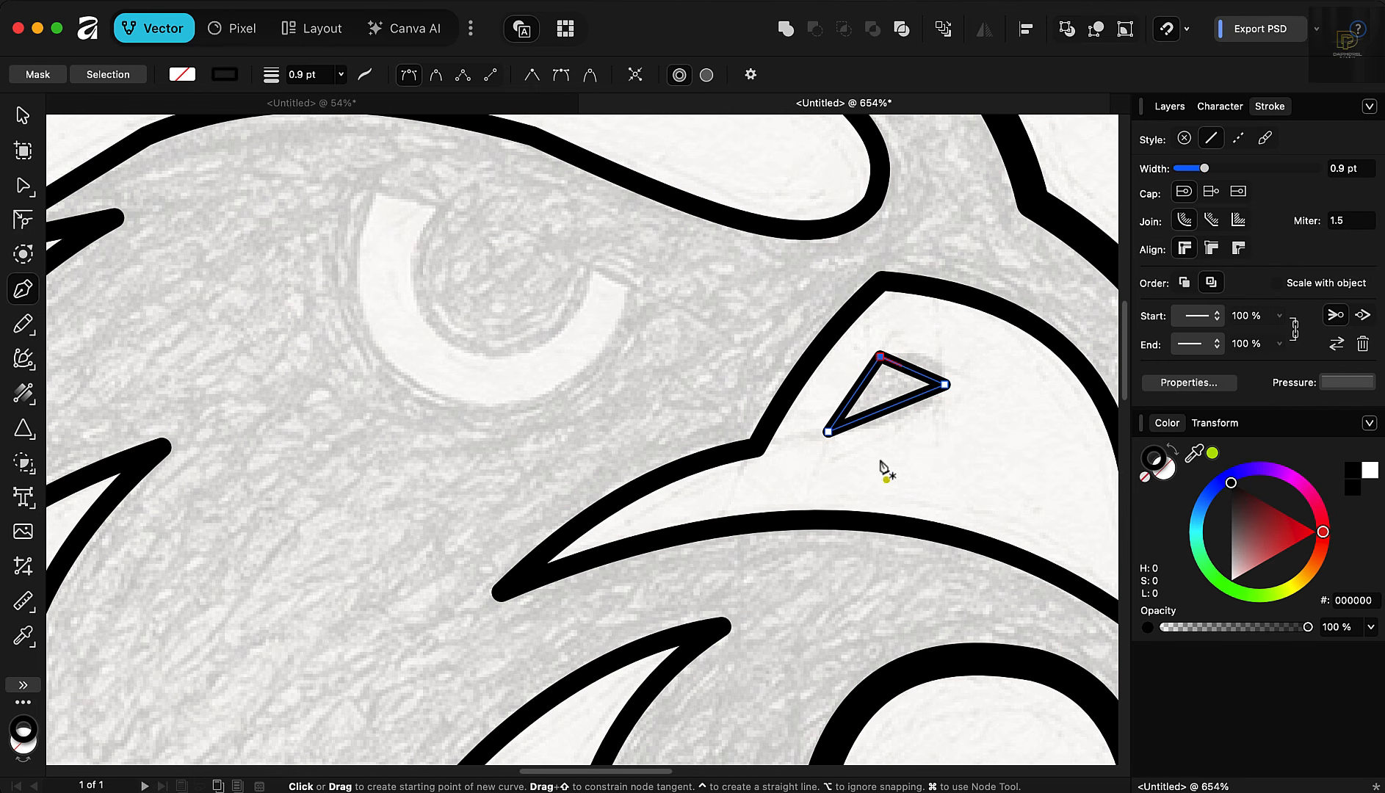
# Step: Bend the nostril's lower and upper edges outward to follow the sketch
pyautogui.click(20, 189)
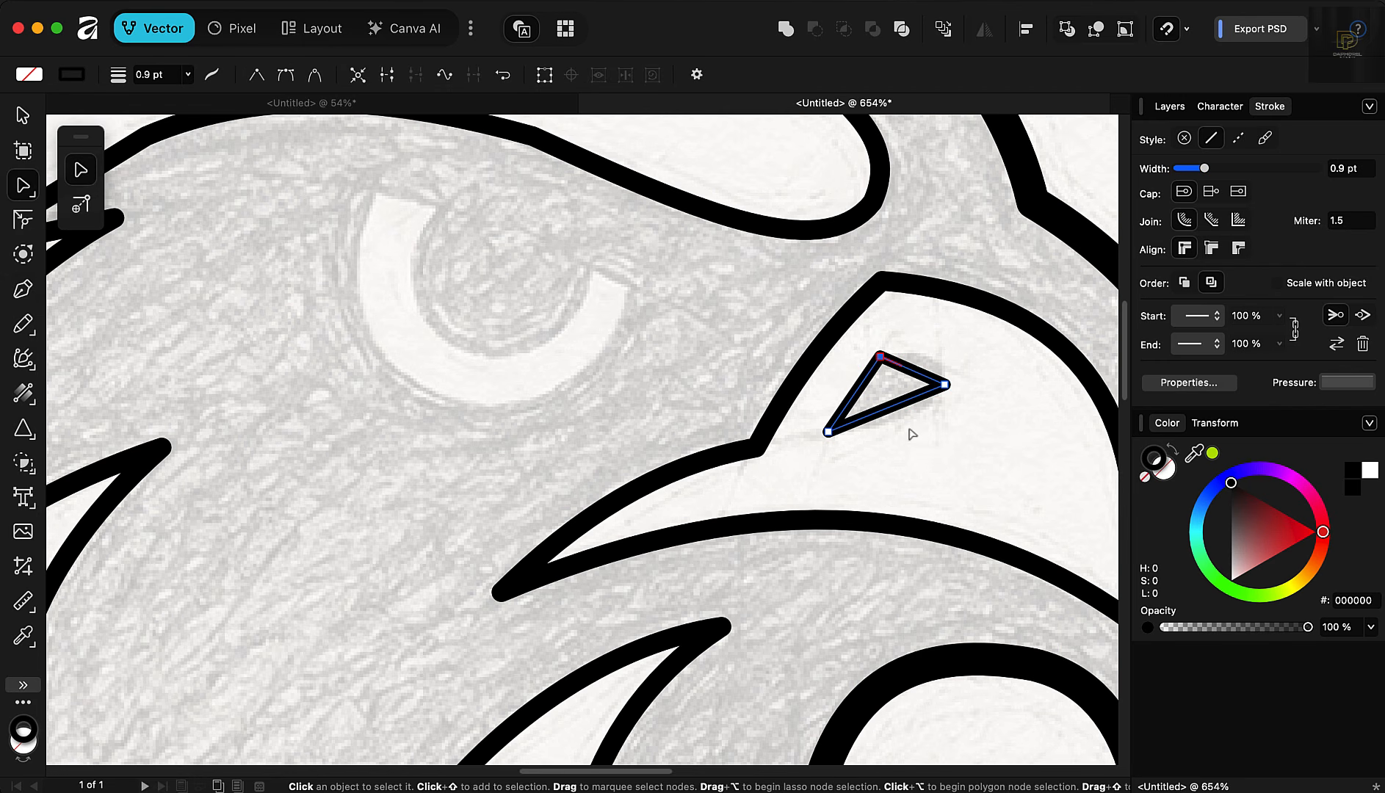
pyautogui.moveTo(891, 417); pyautogui.dragTo(898, 421)
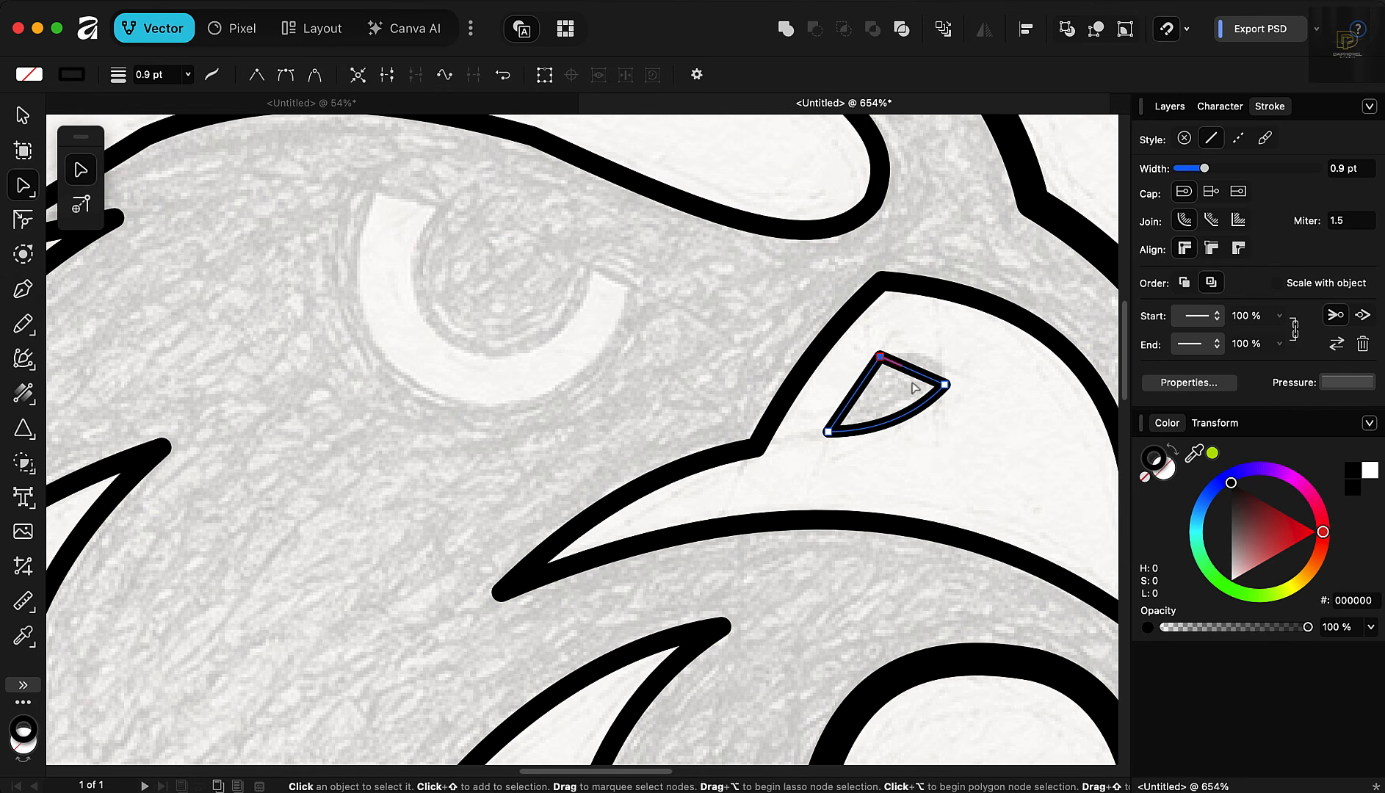
pyautogui.moveTo(915, 371); pyautogui.dragTo(923, 361)
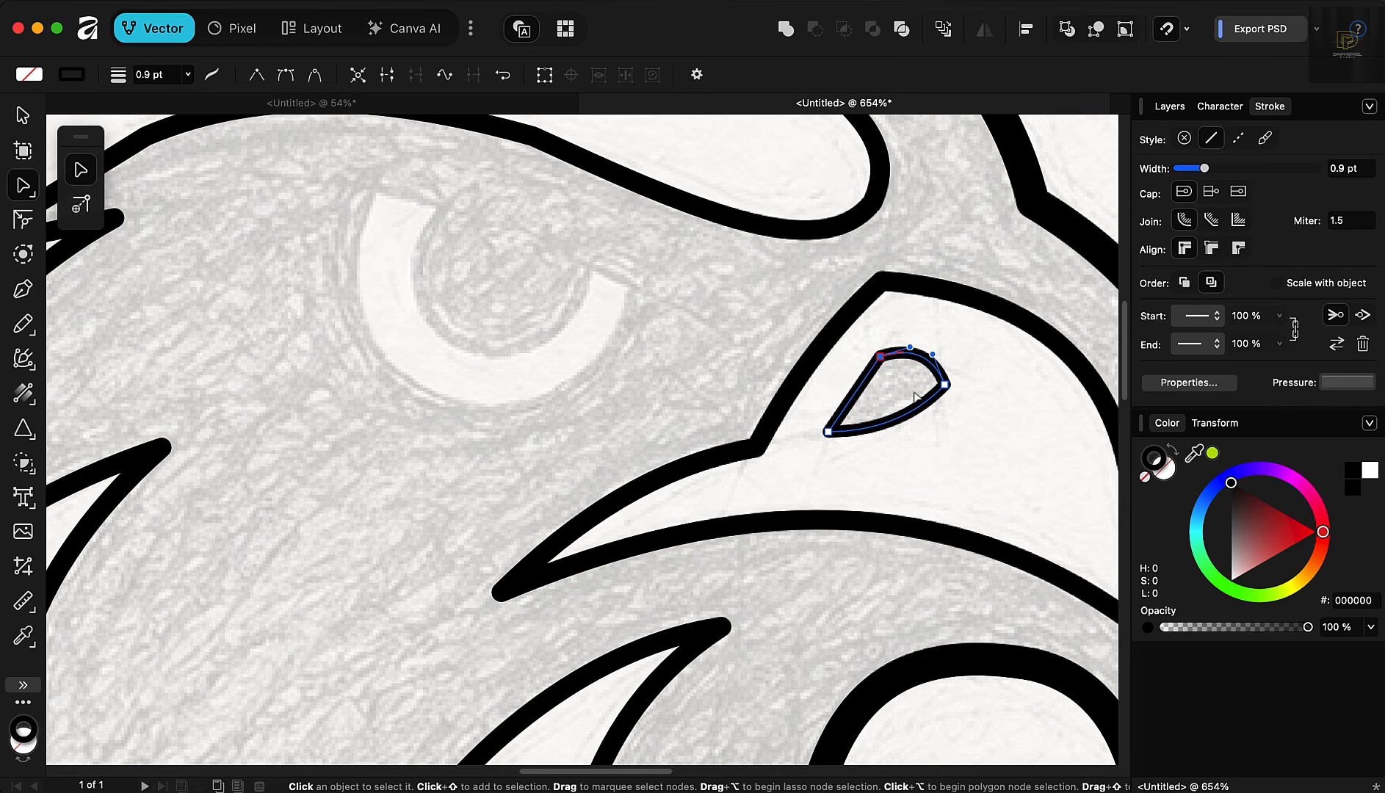
# Step: Draw a closed six-node Pen path with straight segments around the white crescent of the eye
pyautogui.scroll(-6, 863, 482)
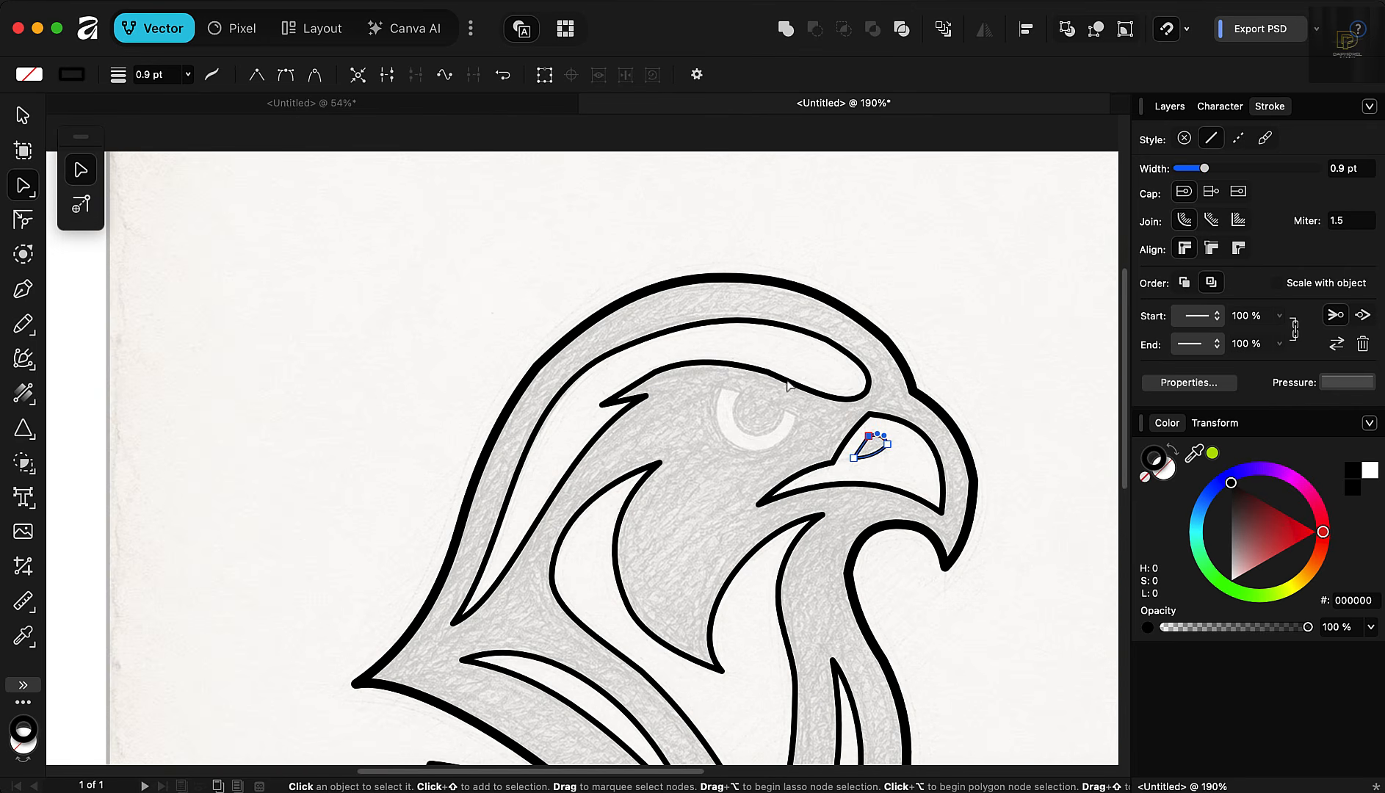
pyautogui.scroll(5, 733, 402)
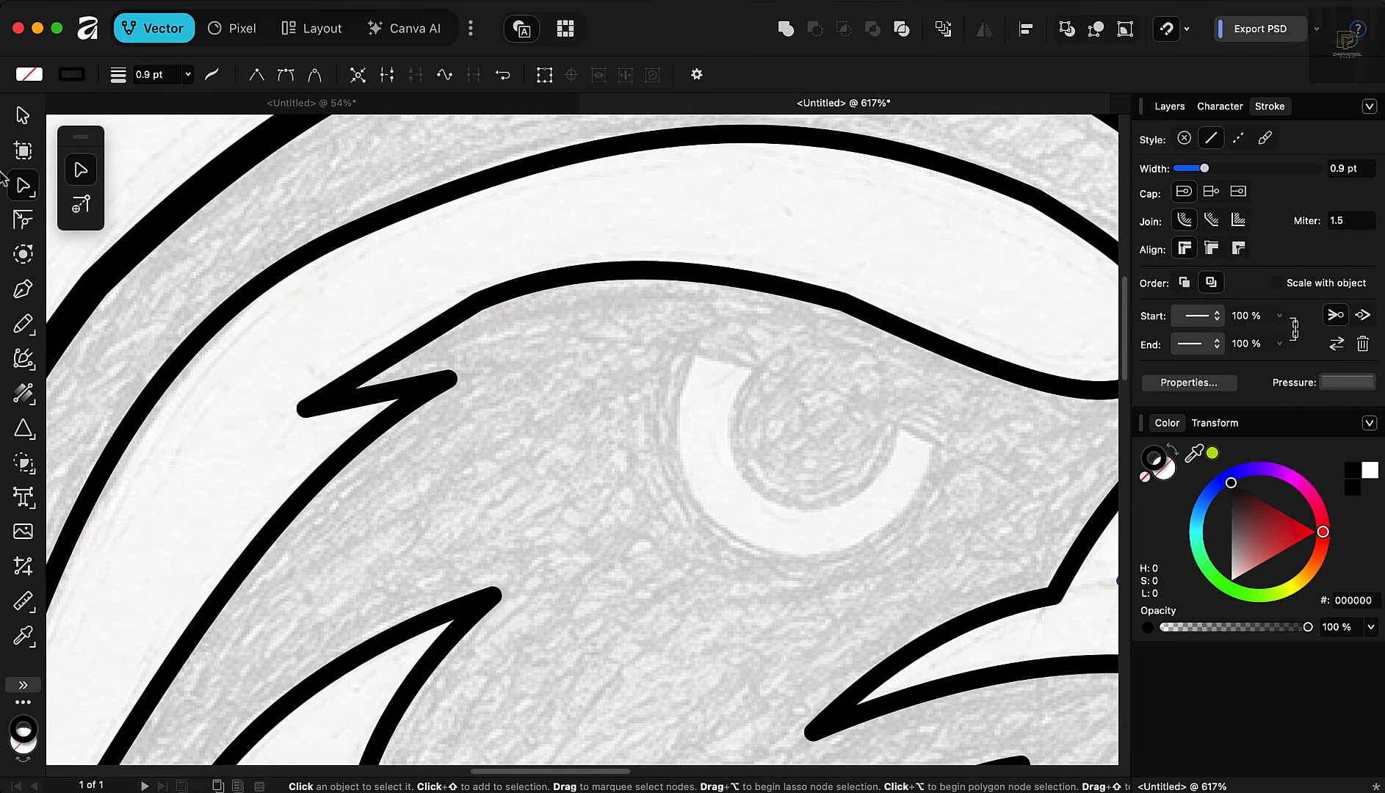
pyautogui.click(22, 285)
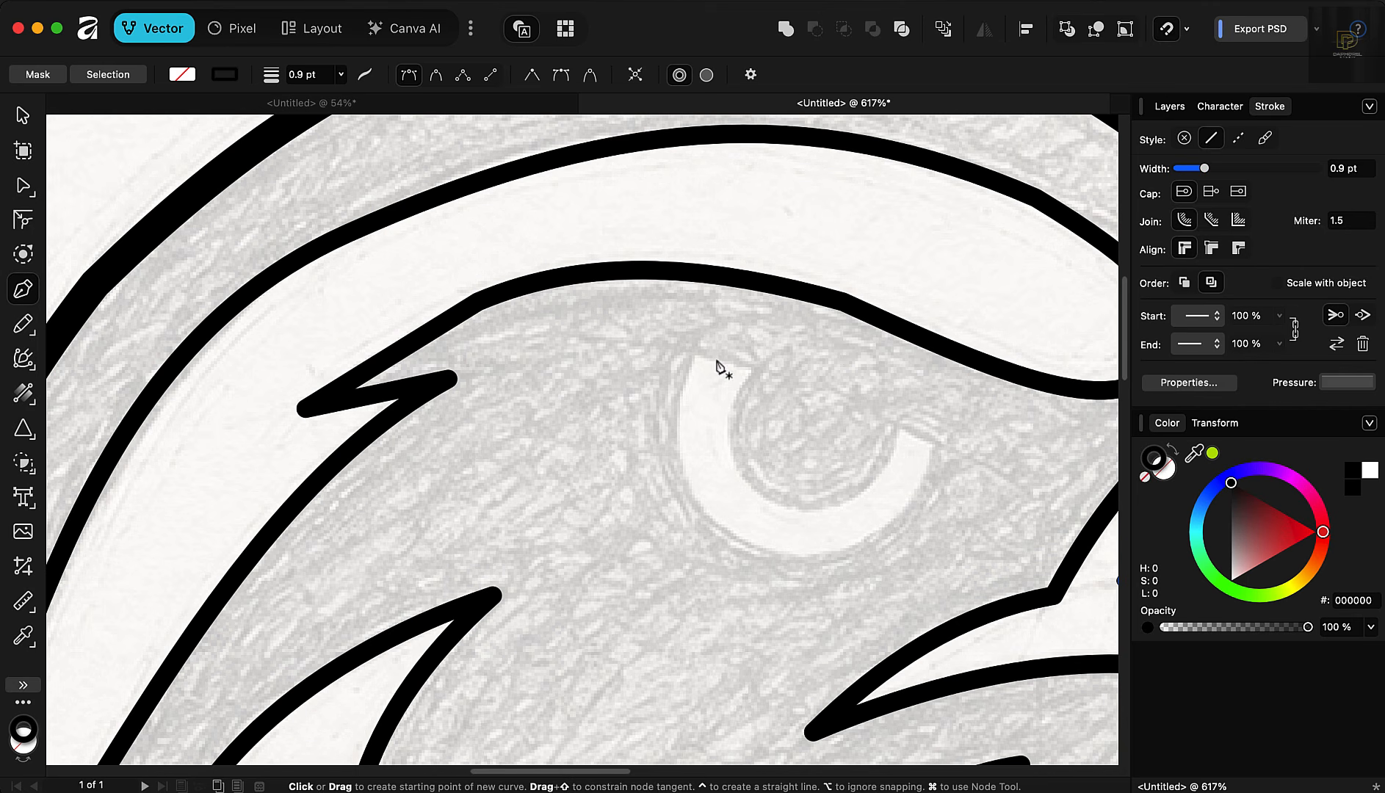
pyautogui.click(754, 371)
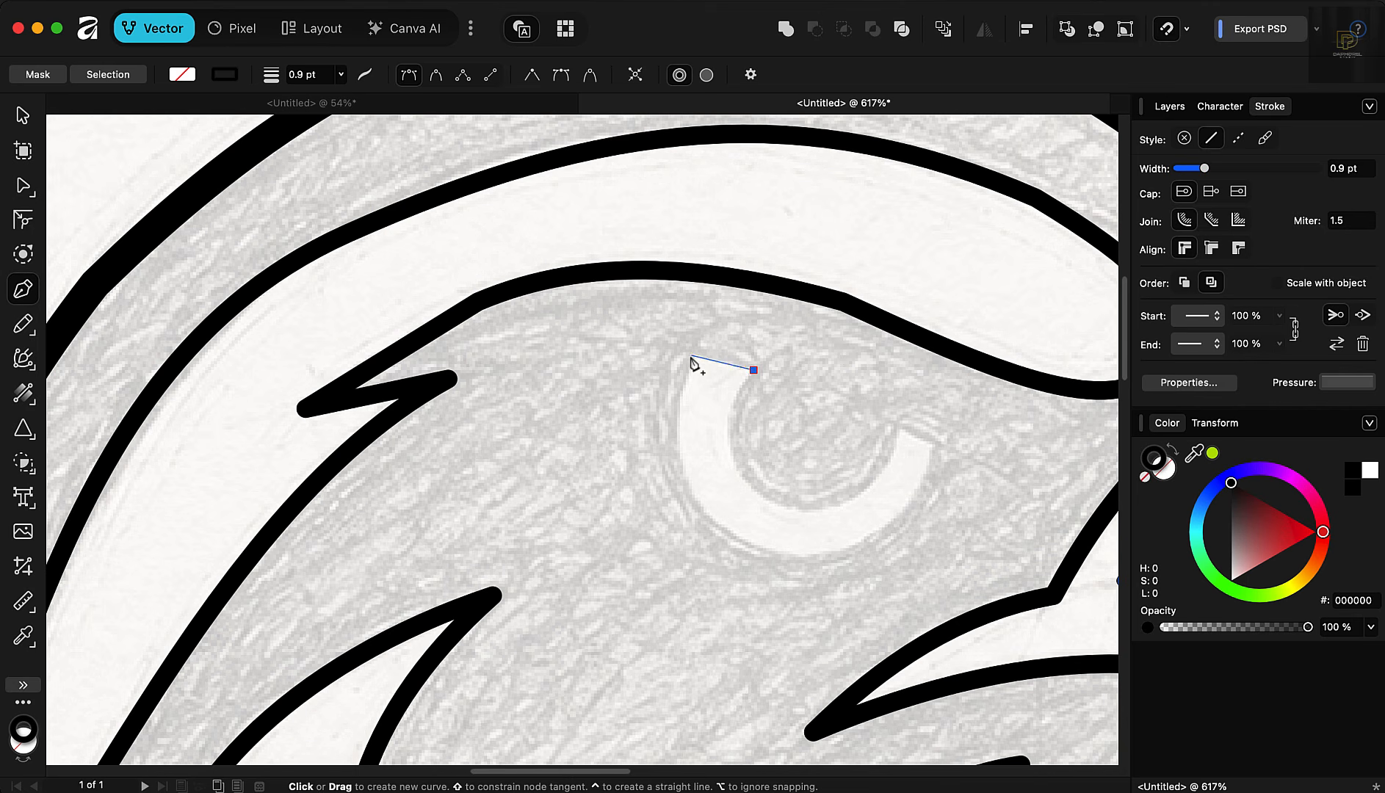
pyautogui.click(691, 357)
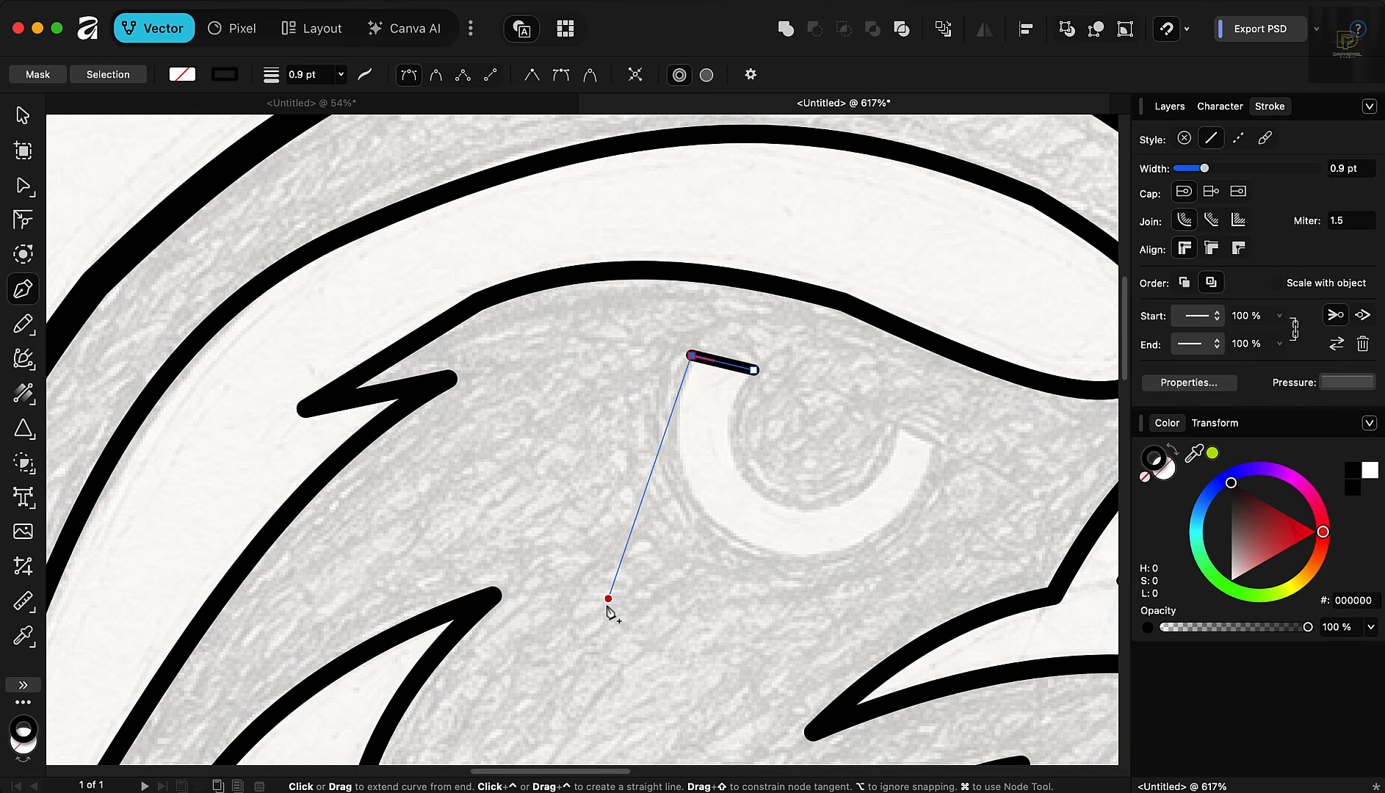
pyautogui.click(751, 544)
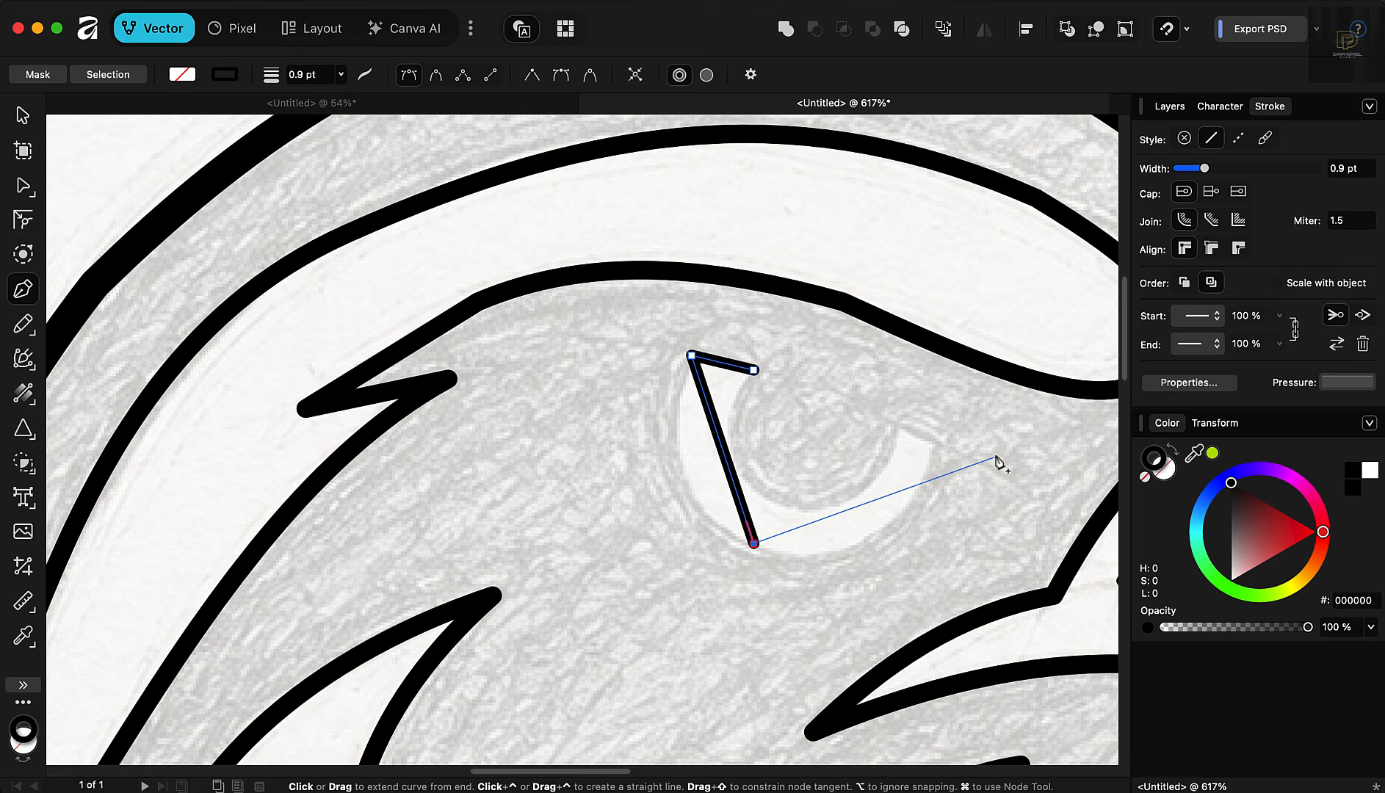
pyautogui.click(941, 449)
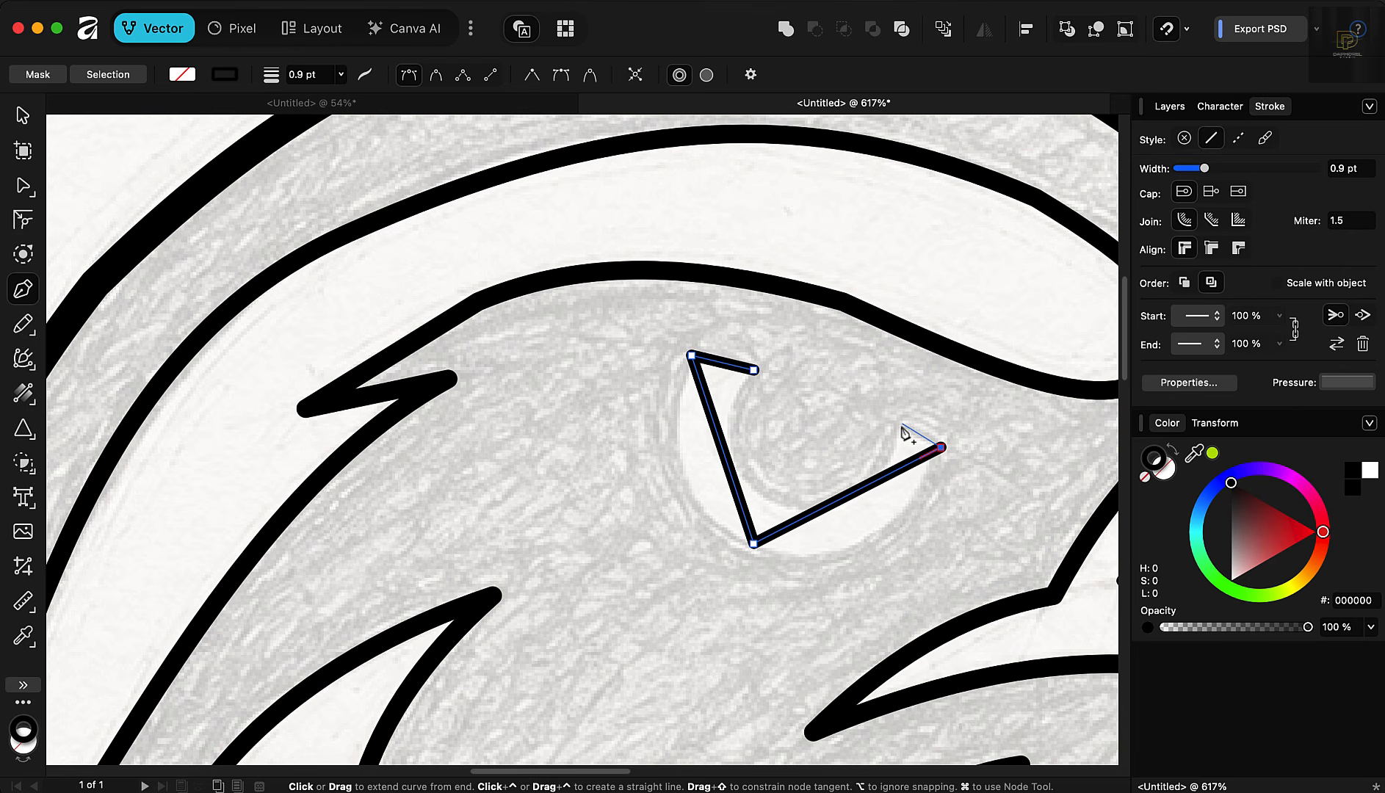
pyautogui.click(902, 425)
pyautogui.click(767, 506)
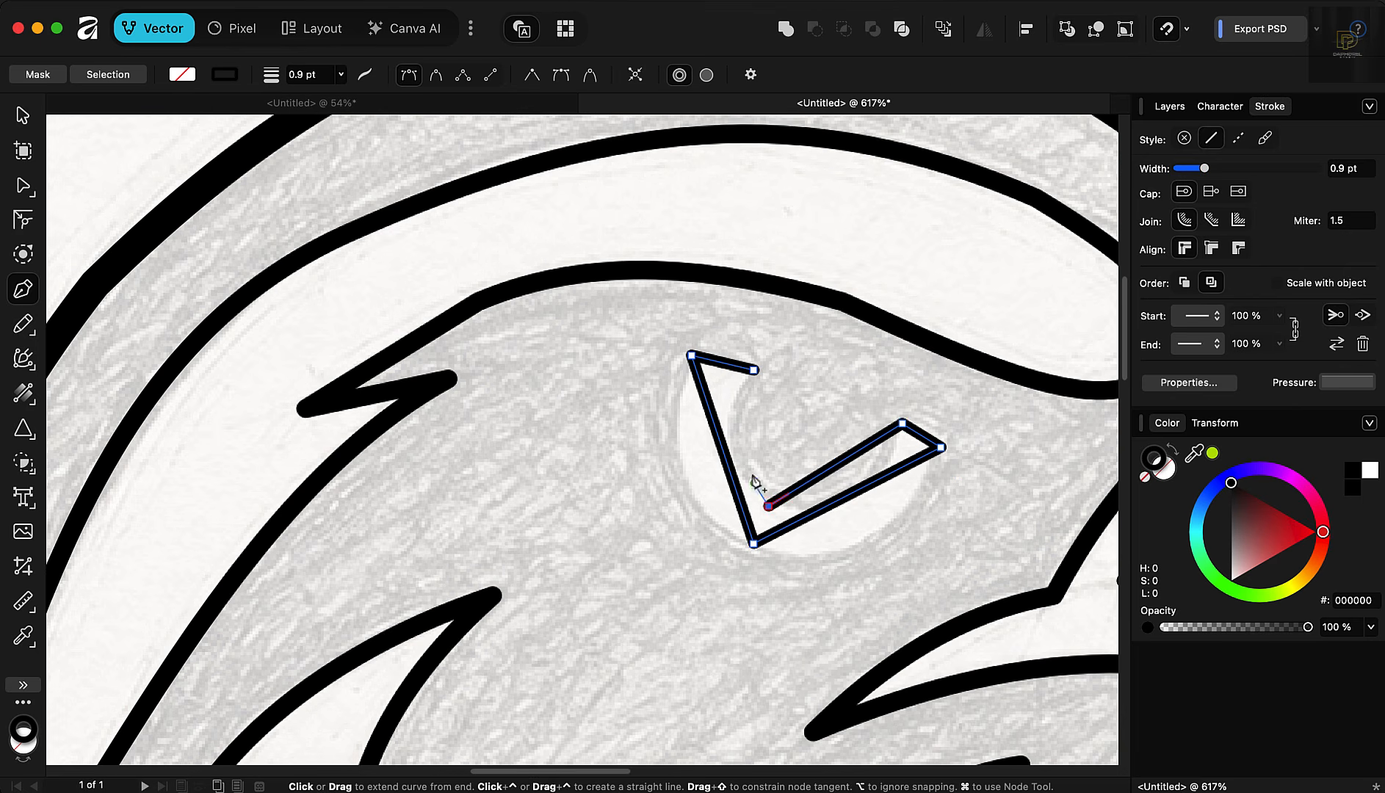
pyautogui.click(754, 371)
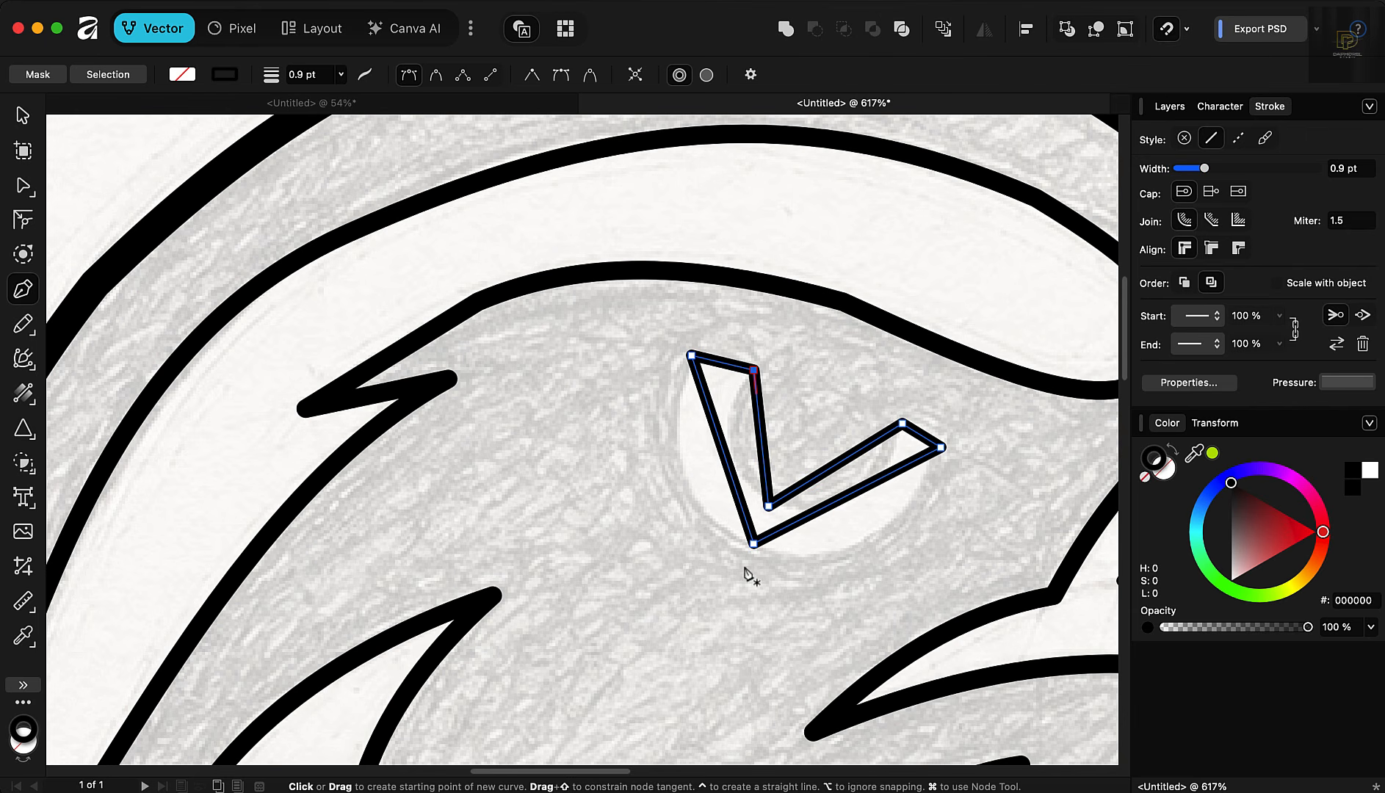
# Step: Bend the two outer and two inner segments of the eye shape into curves that follow the sketched crescent
pyautogui.click(24, 185)
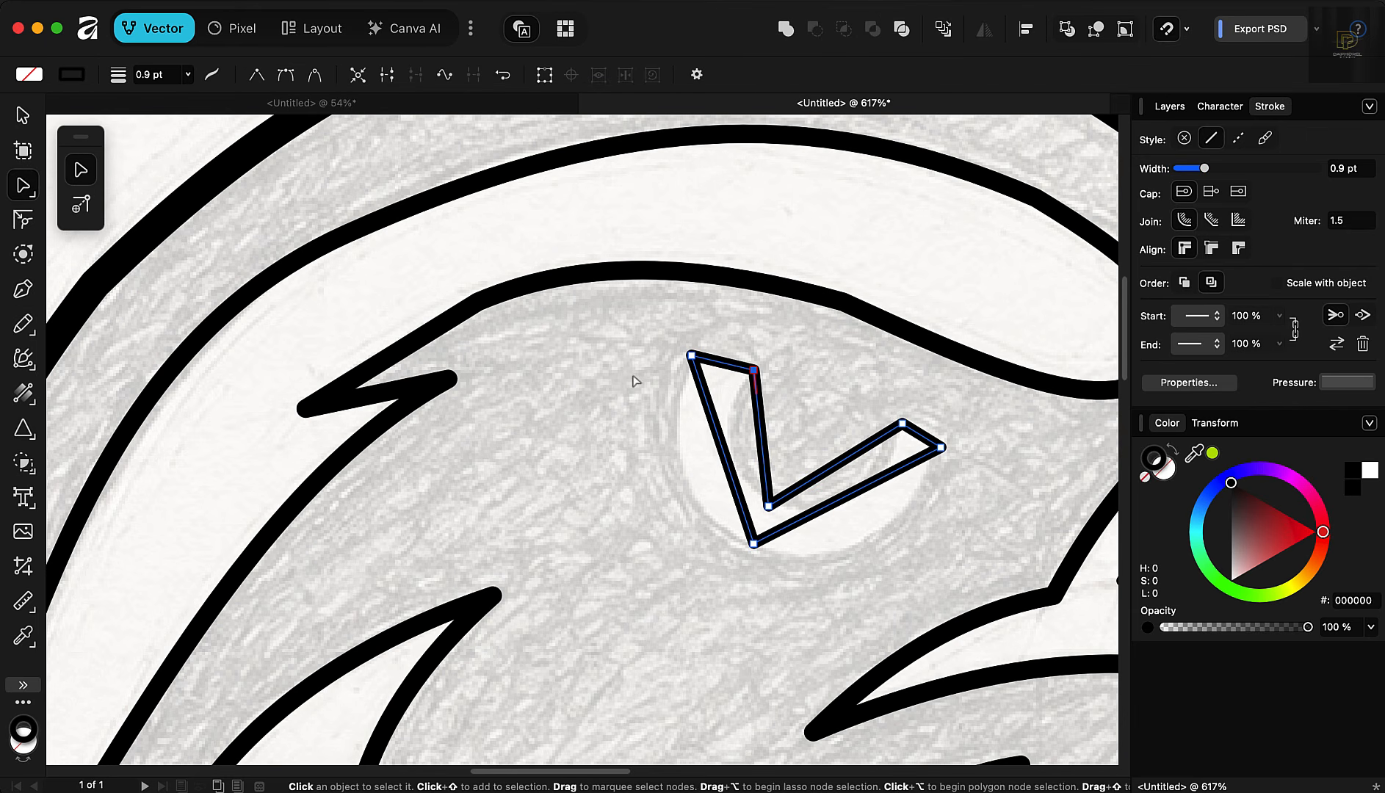
pyautogui.moveTo(723, 456); pyautogui.dragTo(687, 483)
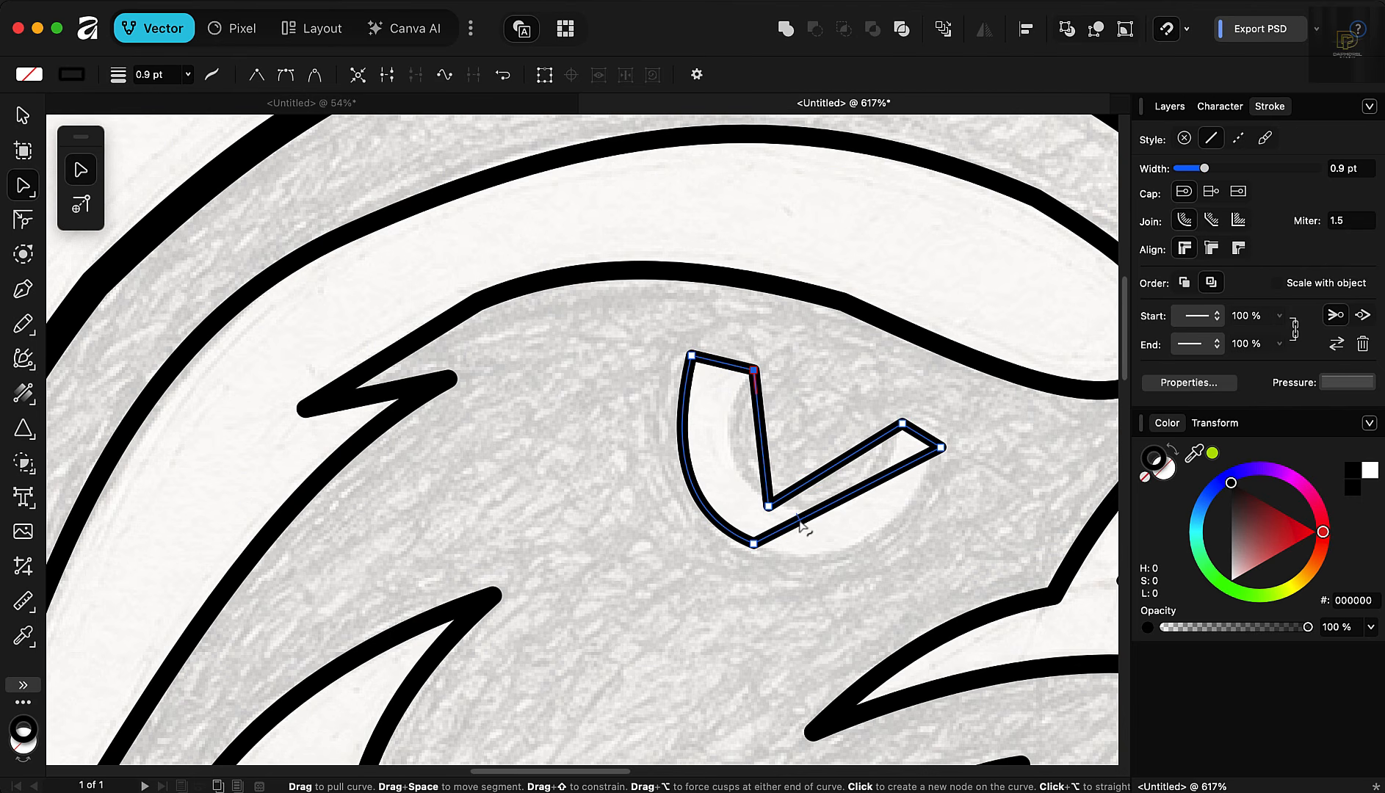
pyautogui.moveTo(802, 530)
pyautogui.mouseDown()
pyautogui.moveTo(828, 559)
pyautogui.moveTo(813, 550)
pyautogui.mouseUp()
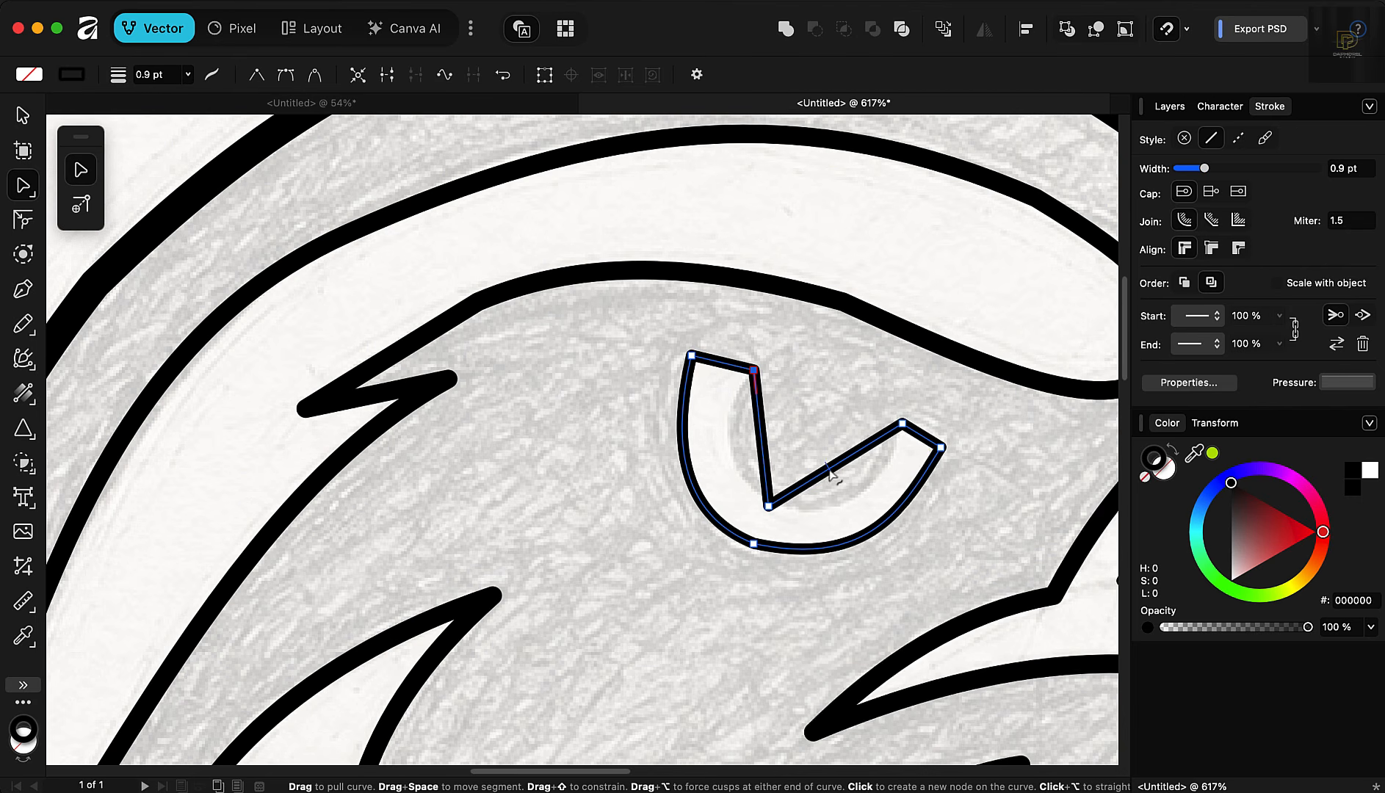
pyautogui.moveTo(828, 470); pyautogui.dragTo(844, 495)
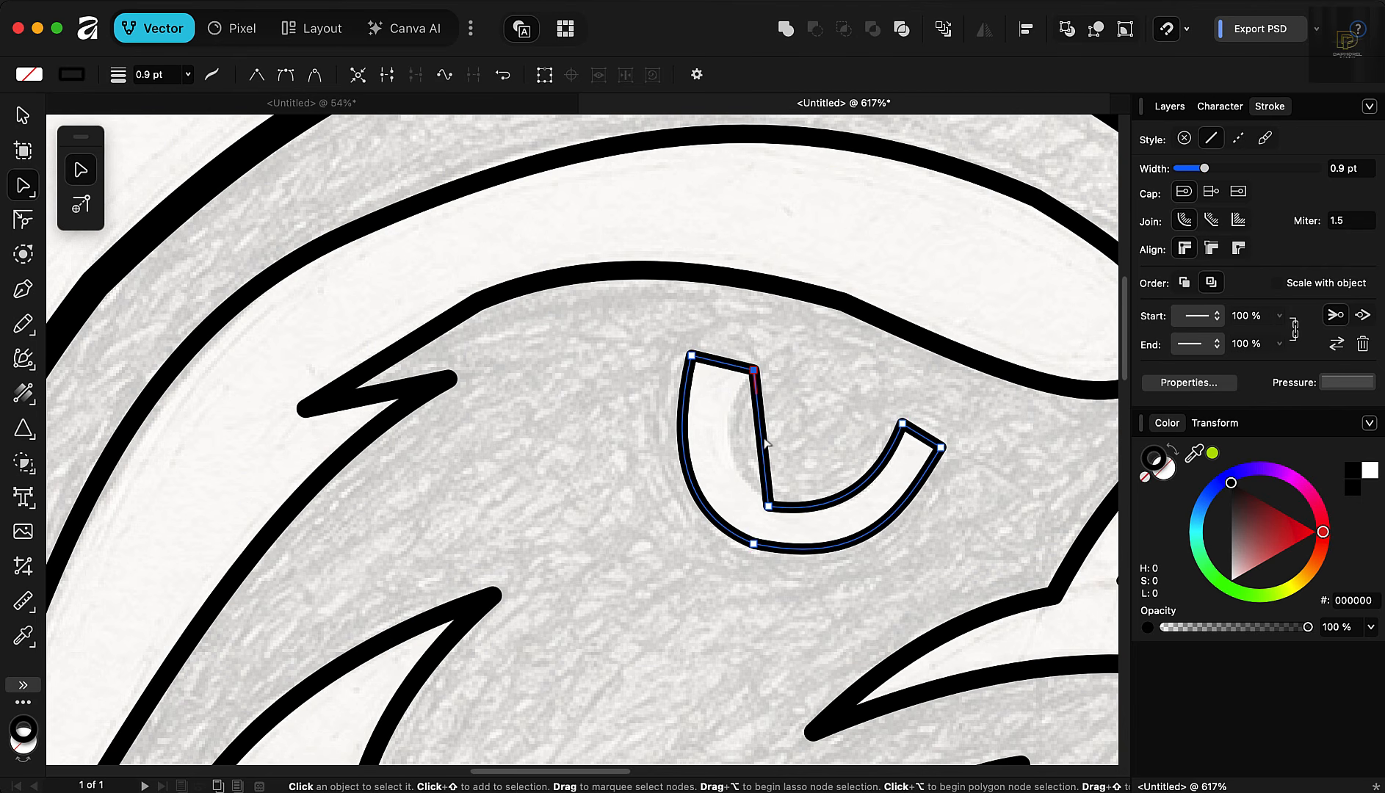
pyautogui.moveTo(761, 441); pyautogui.dragTo(731, 448)
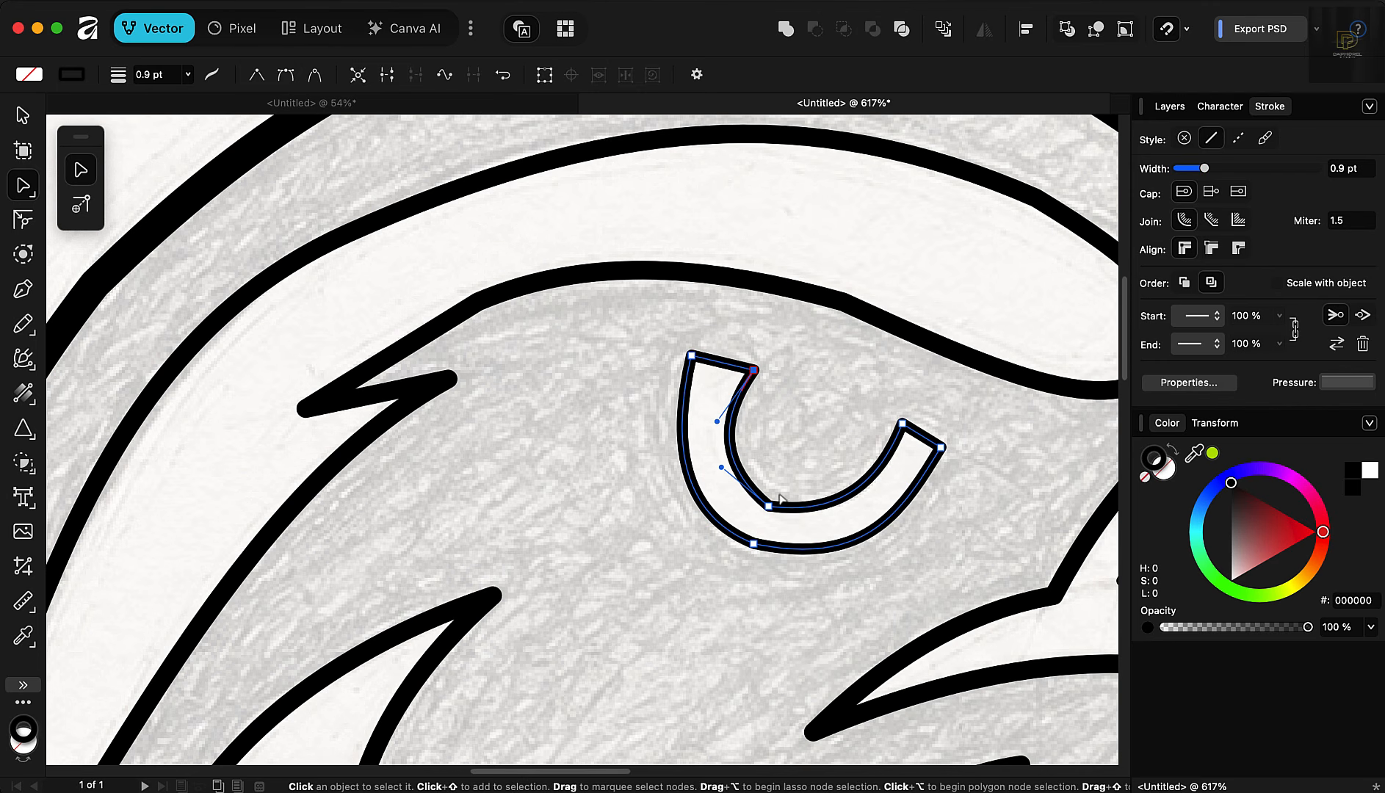
# Step: Convert the two lower nodes of the eye shape to smooth nodes and adjust the end nodes' handles to fit the sketched crescent
pyautogui.moveTo(744, 559); pyautogui.dragTo(745, 557)
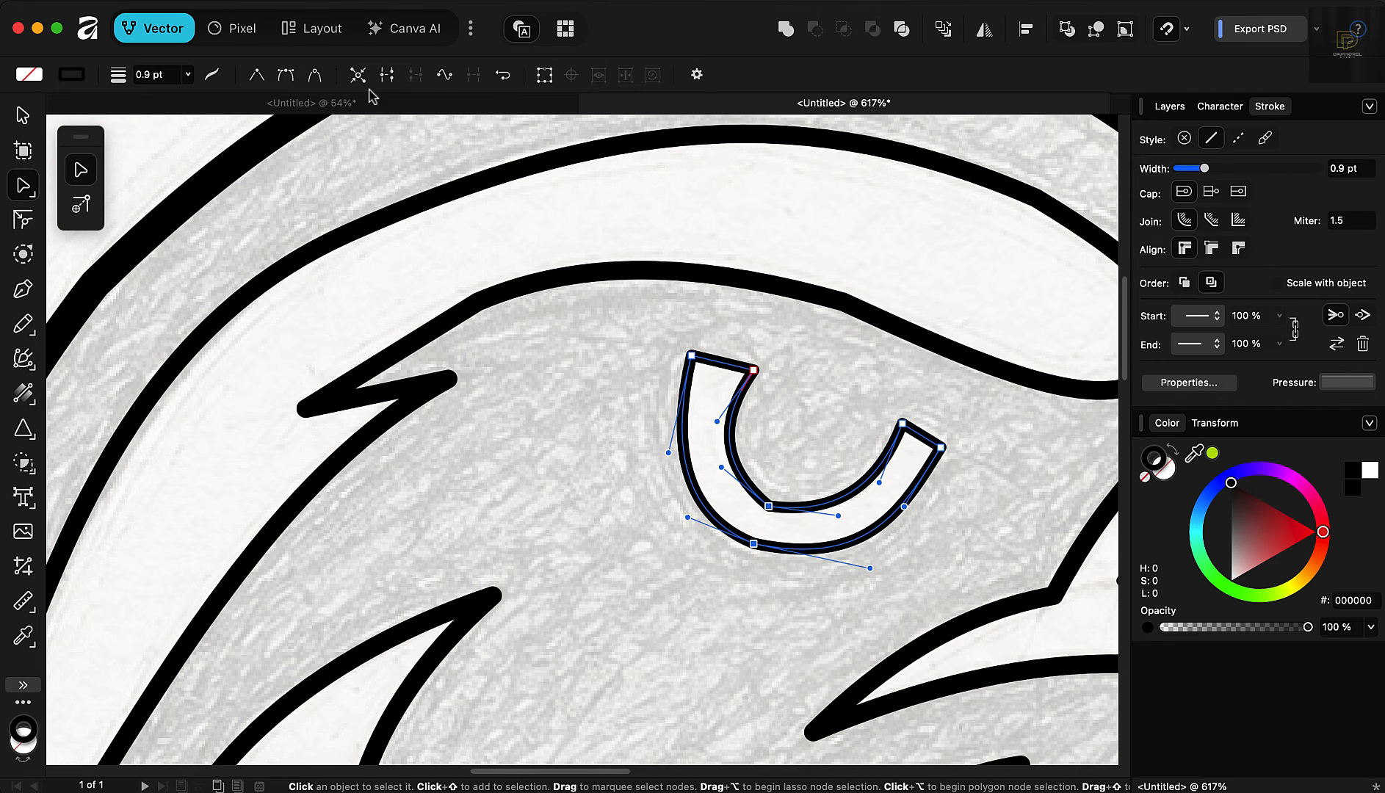
pyautogui.click(286, 75)
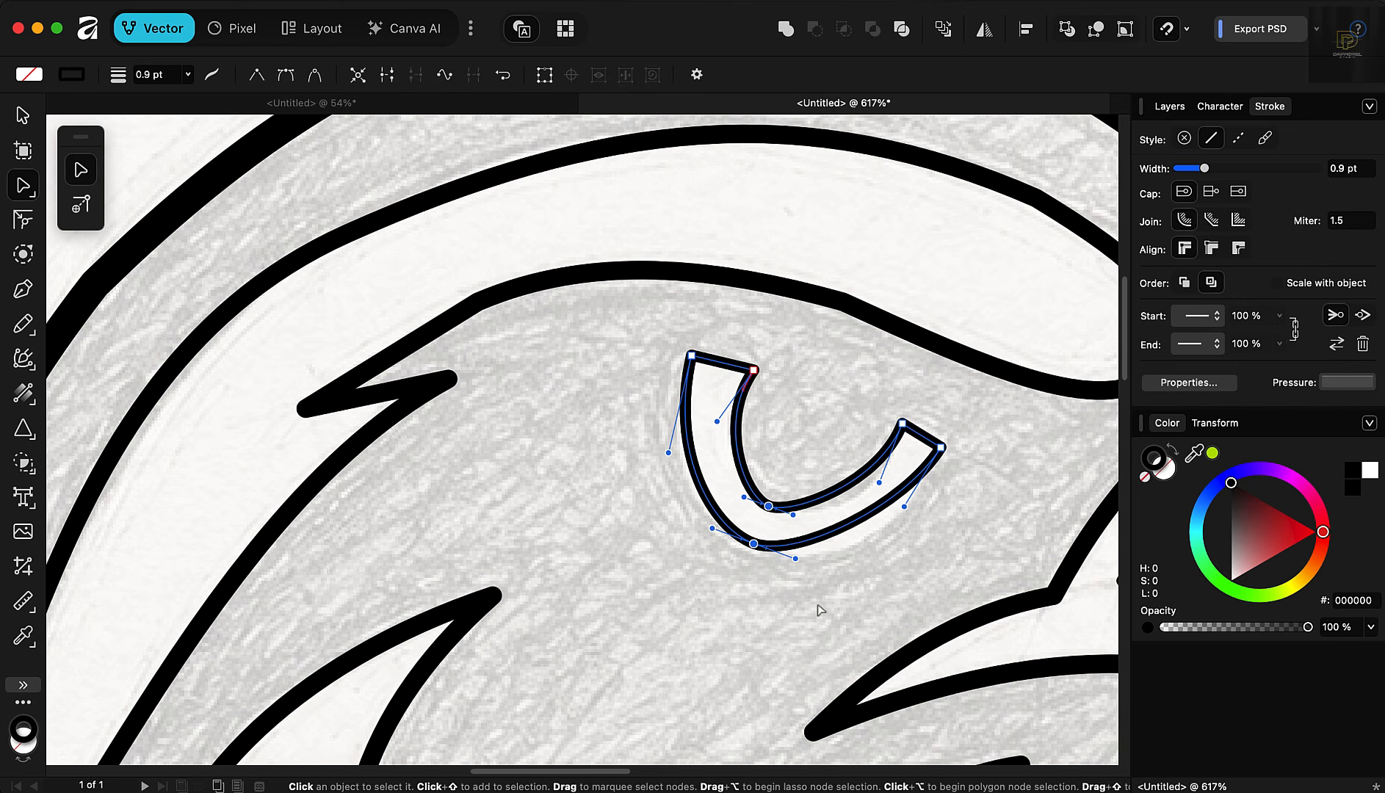
pyautogui.scroll(3, 817, 547)
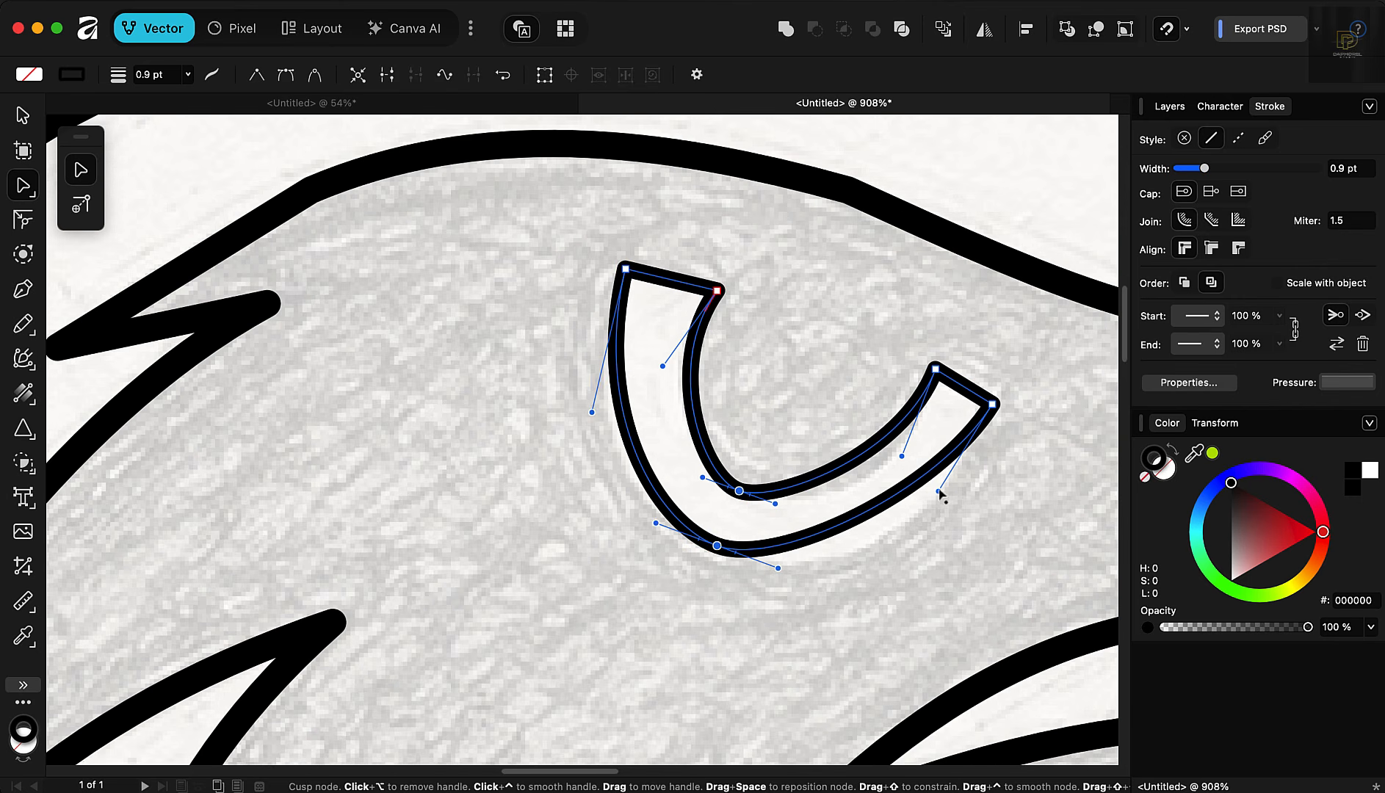
pyautogui.moveTo(935, 522); pyautogui.dragTo(926, 566)
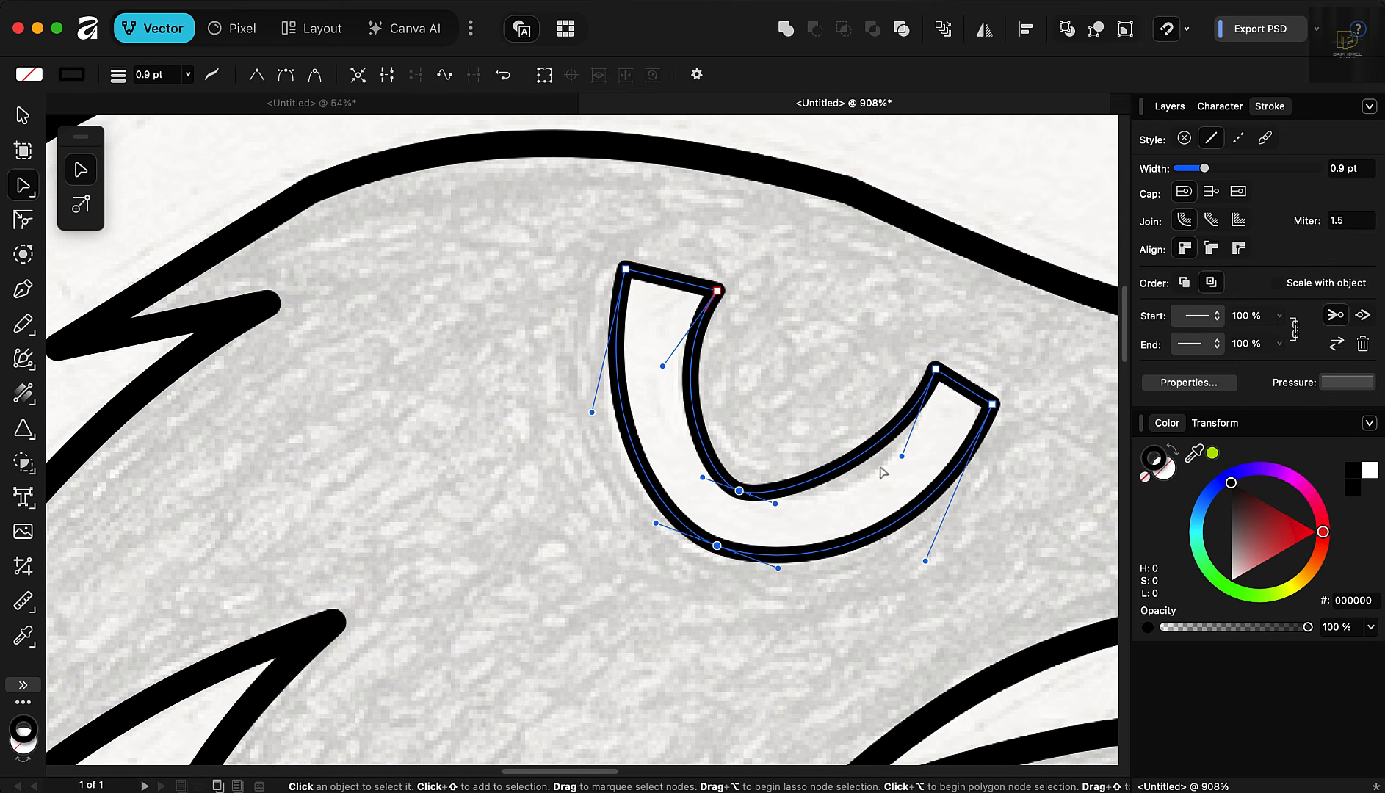
pyautogui.moveTo(902, 457); pyautogui.dragTo(906, 496)
pyautogui.moveTo(592, 412); pyautogui.dragTo(570, 425)
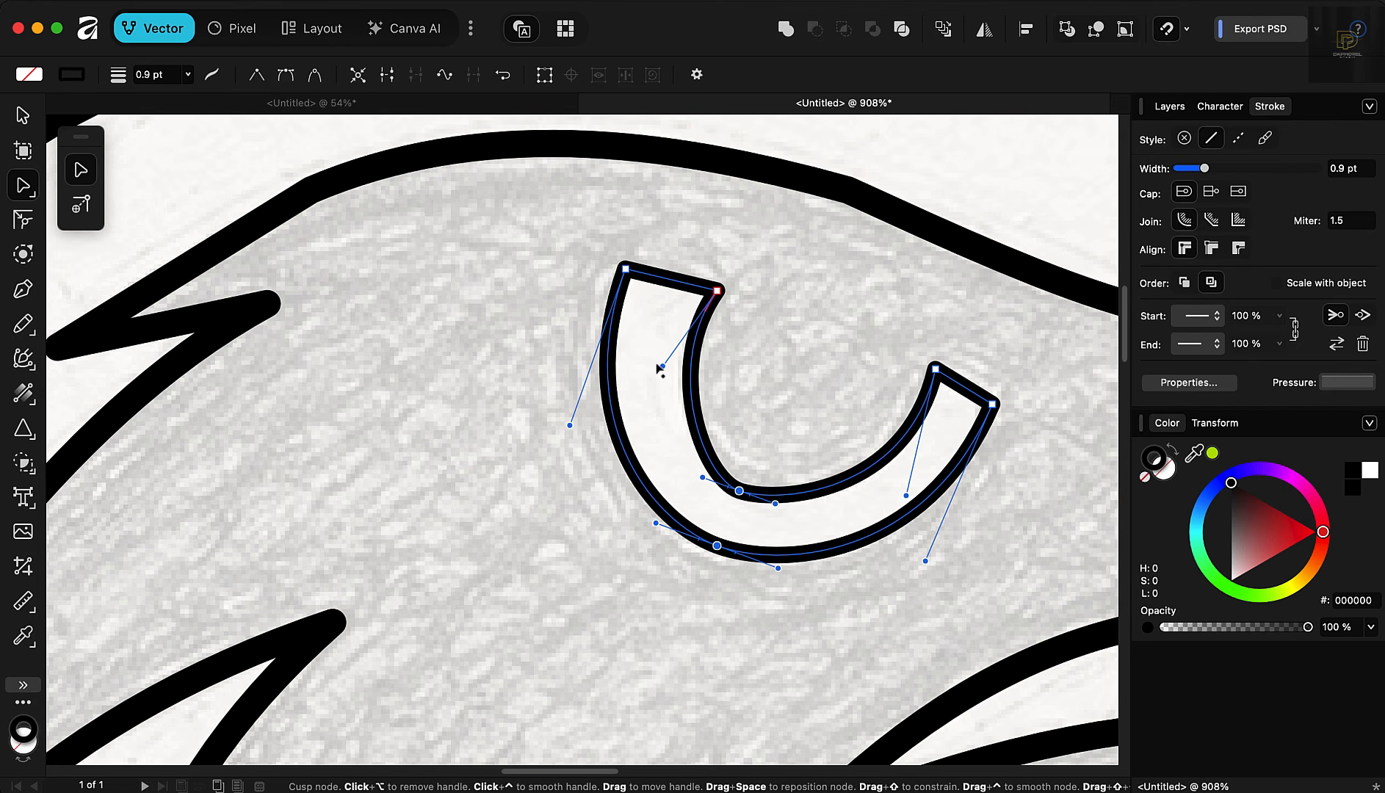
pyautogui.moveTo(662, 367); pyautogui.dragTo(624, 357)
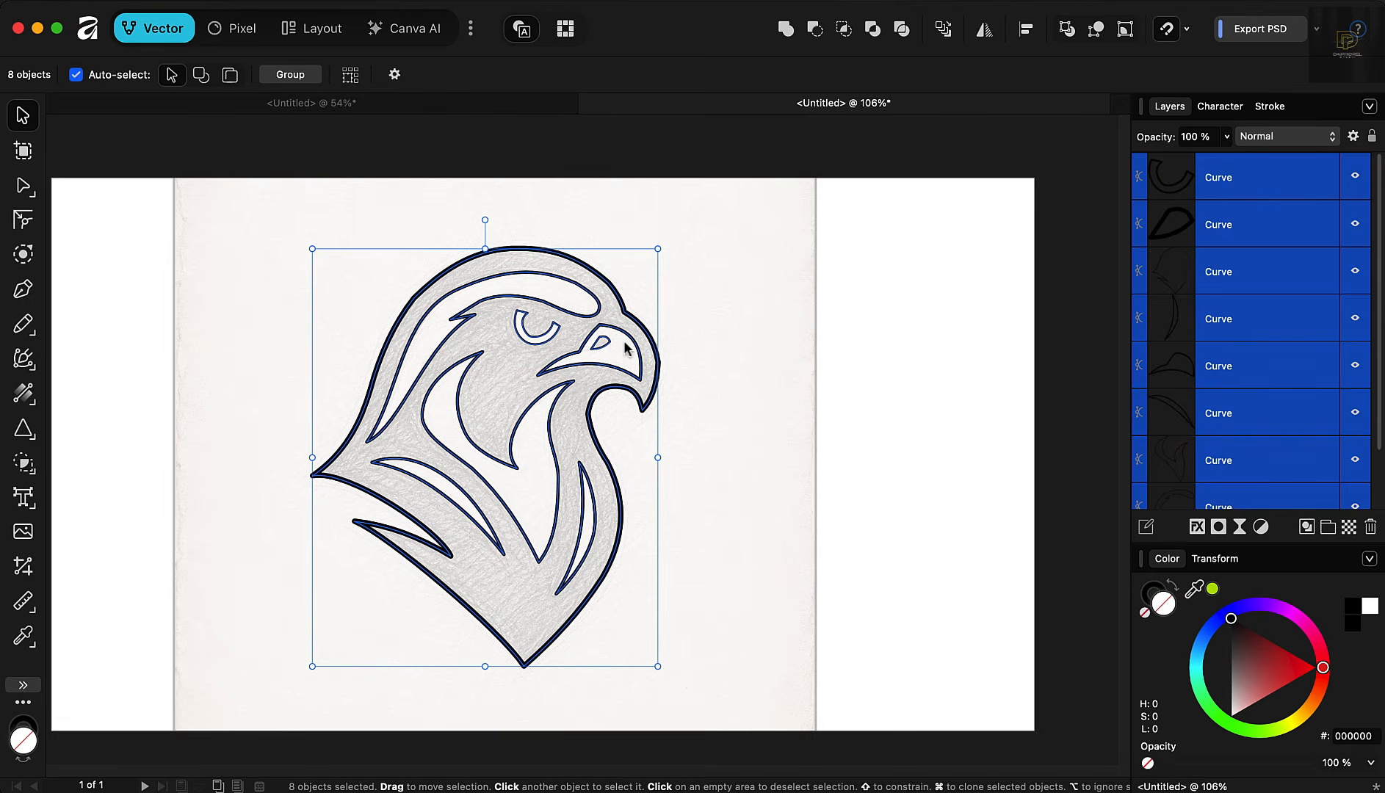
# Step: Examine the whole falcon tracing and its layer stack, temporarily hiding the outer head outline to identify its curve
pyautogui.click(881, 294)
pyautogui.scroll(2, 614, 393)
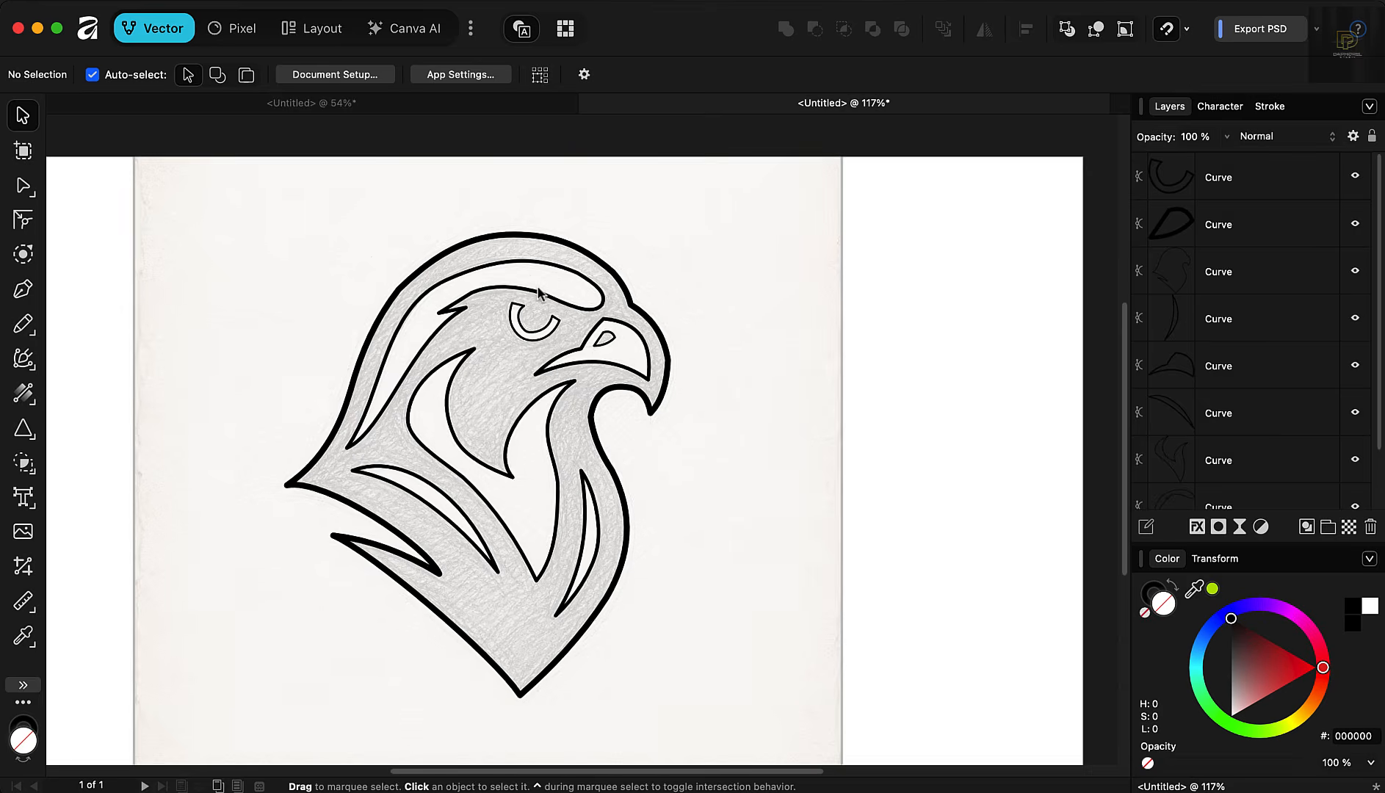
pyautogui.scroll(-1, 542, 304)
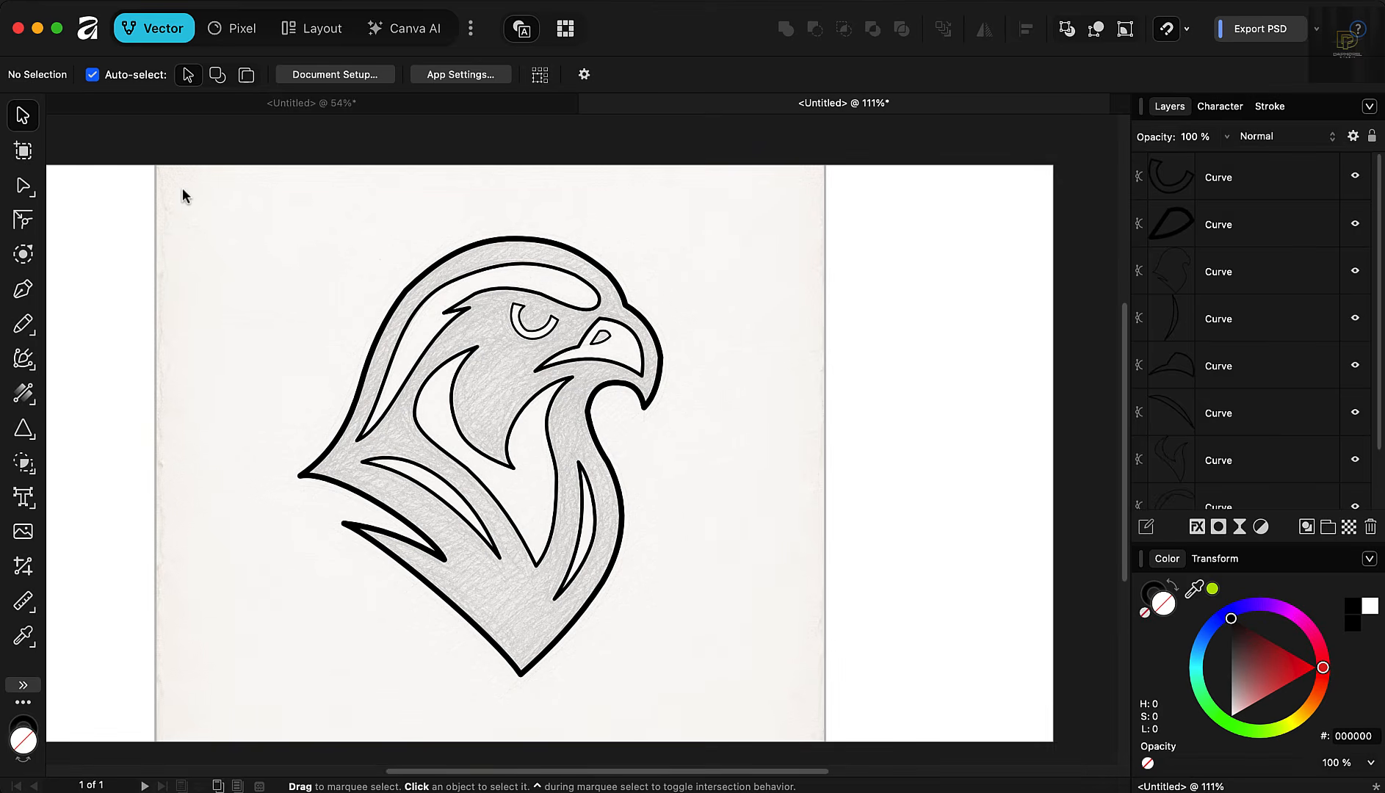
pyautogui.scroll(-2, 1285, 380)
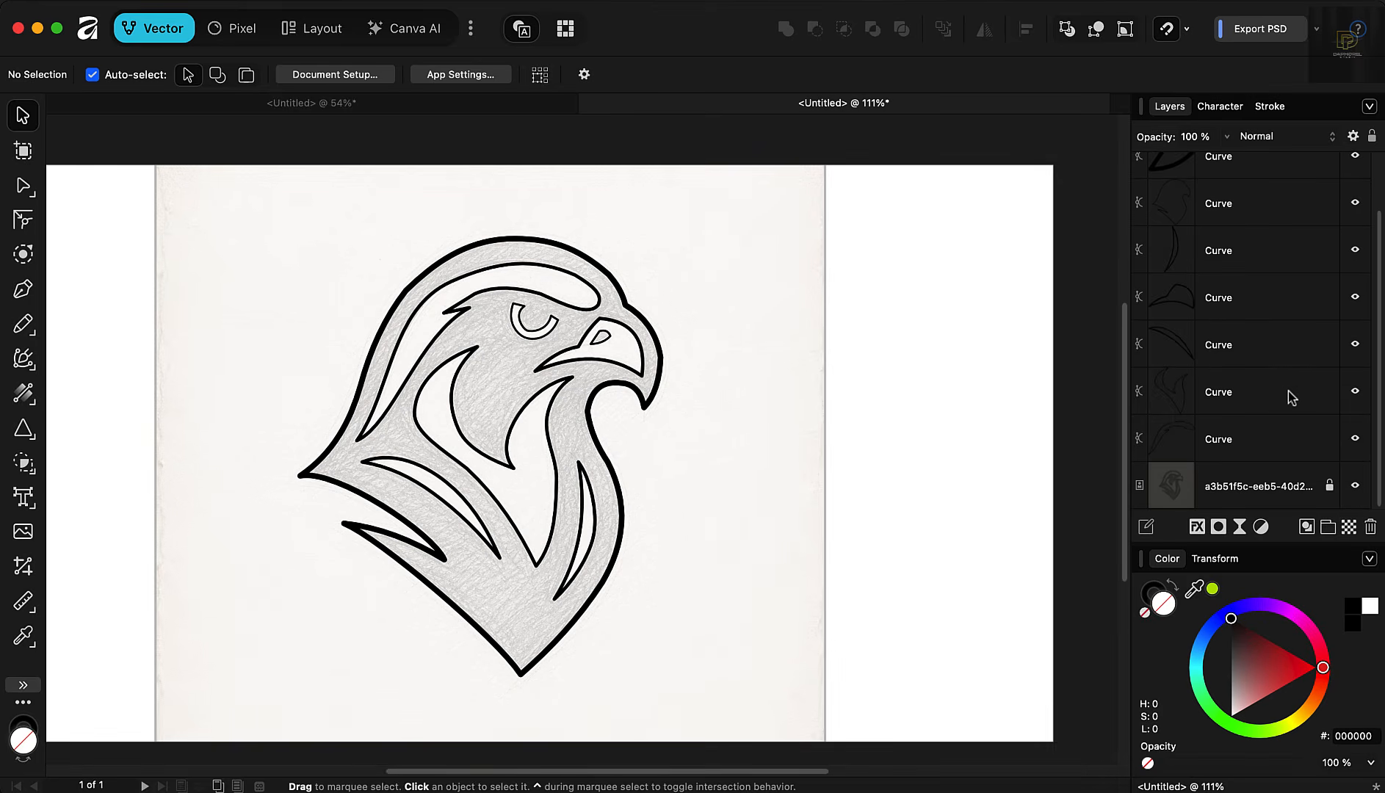
pyautogui.scroll(2, 1292, 397)
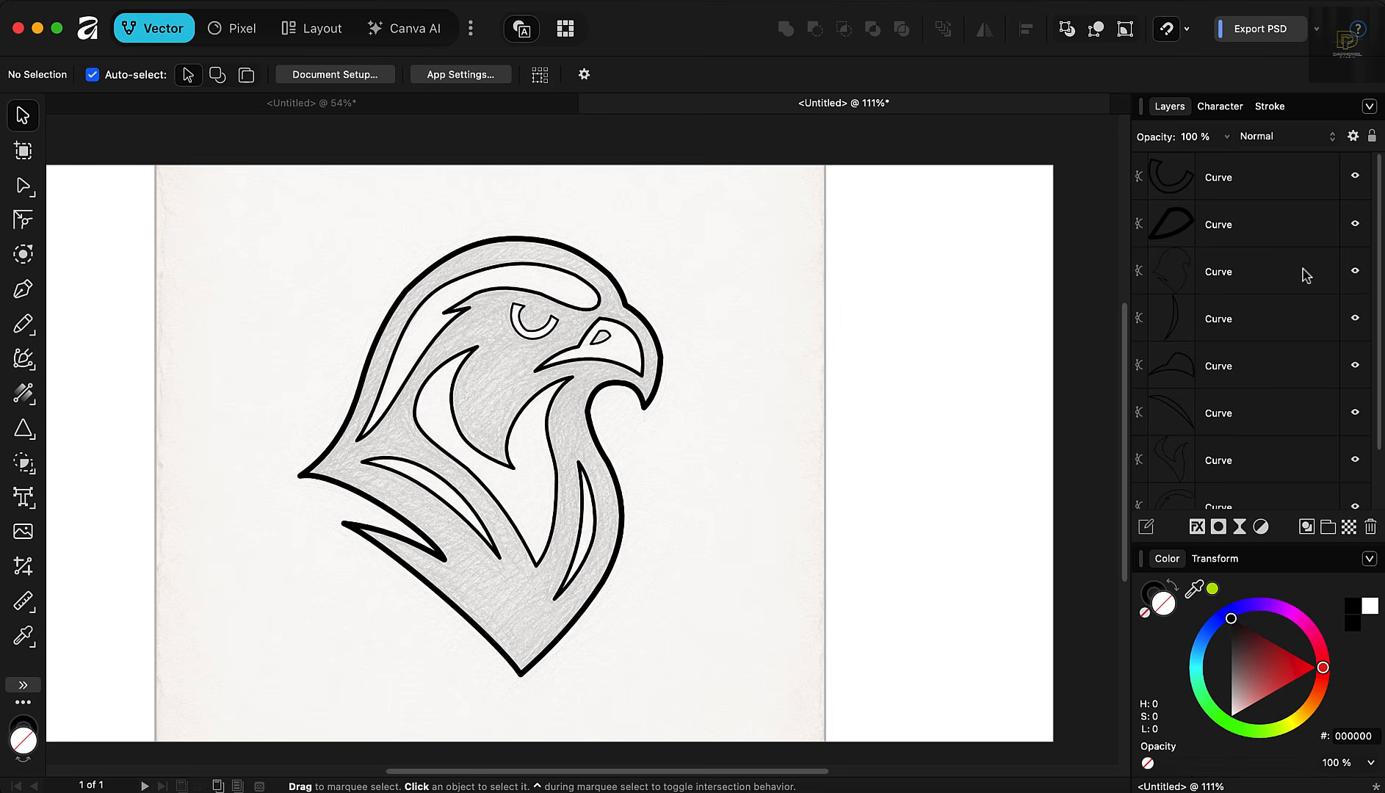
pyautogui.click(1355, 272)
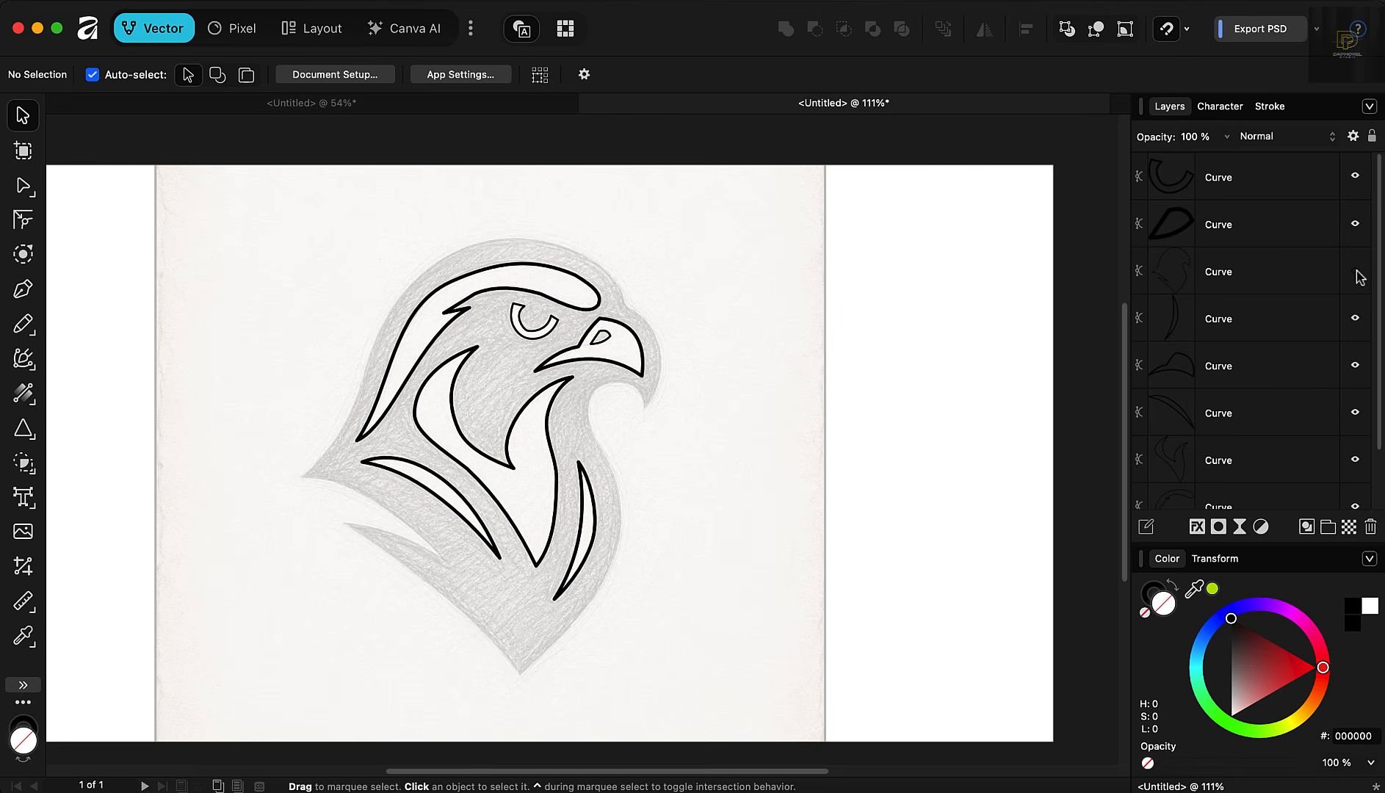
pyautogui.click(1355, 271)
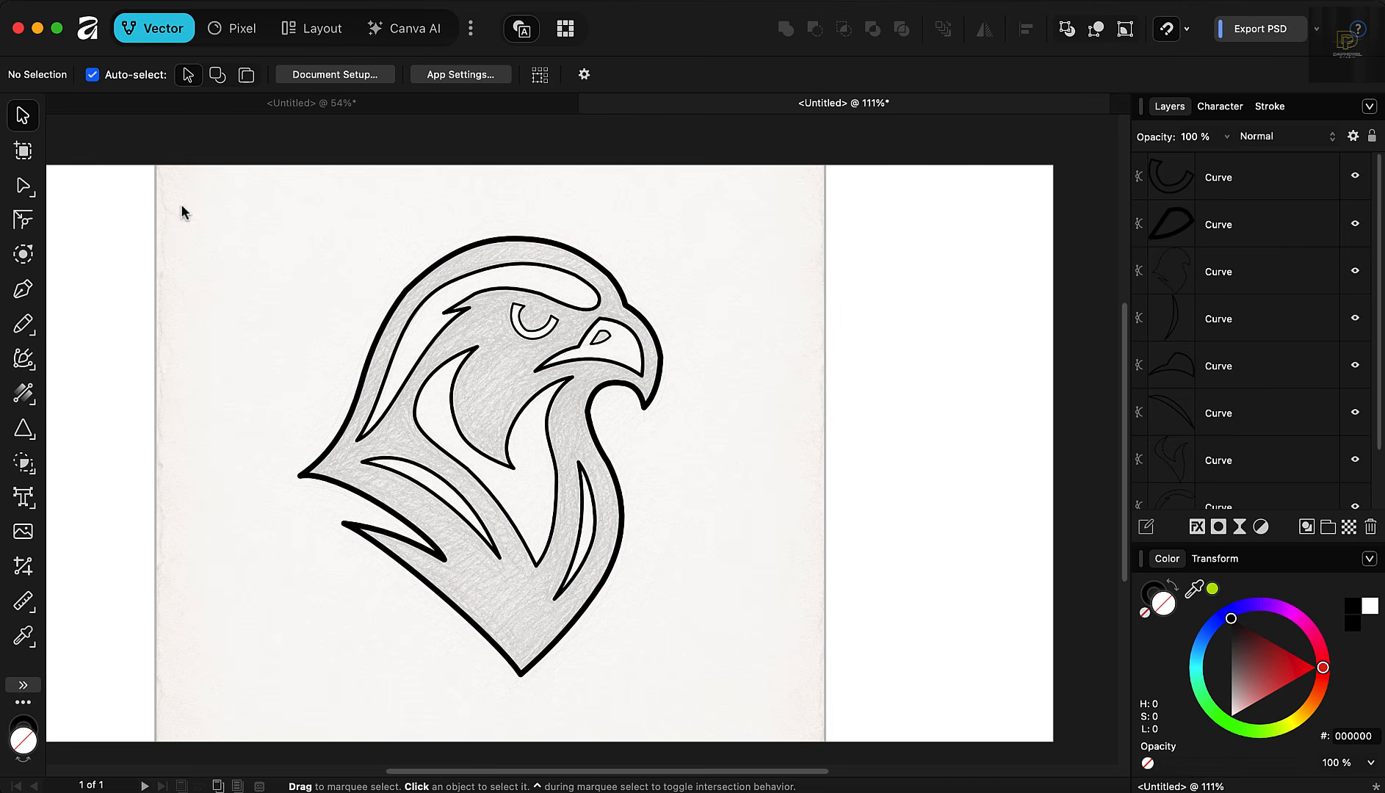
pyautogui.moveTo(181, 204); pyautogui.dragTo(423, 208)
pyautogui.scroll(2, 501, 260)
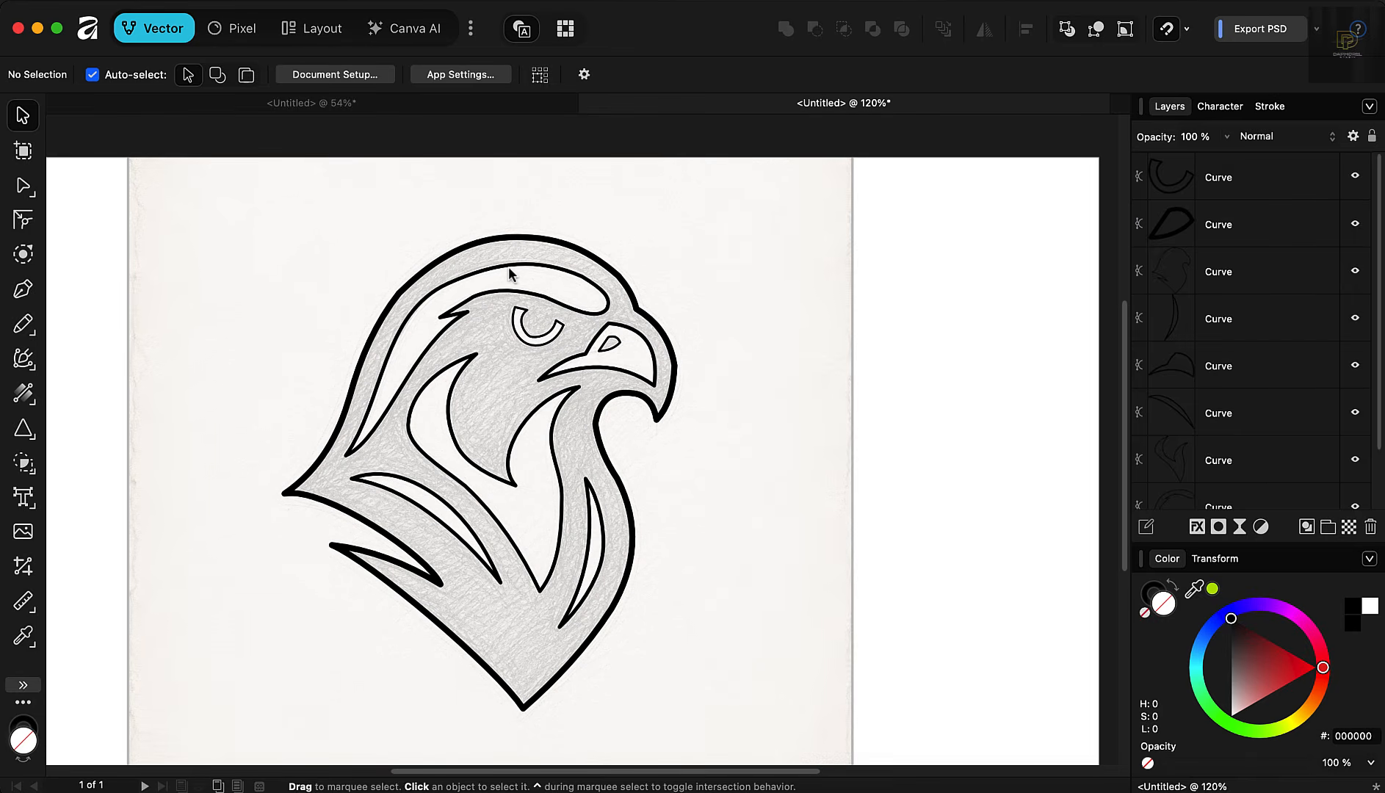
# Step: Merge the crown, large neck shape, two slim neck feathers and eye crescent into one object with the Add boolean operation
pyautogui.click(509, 266)
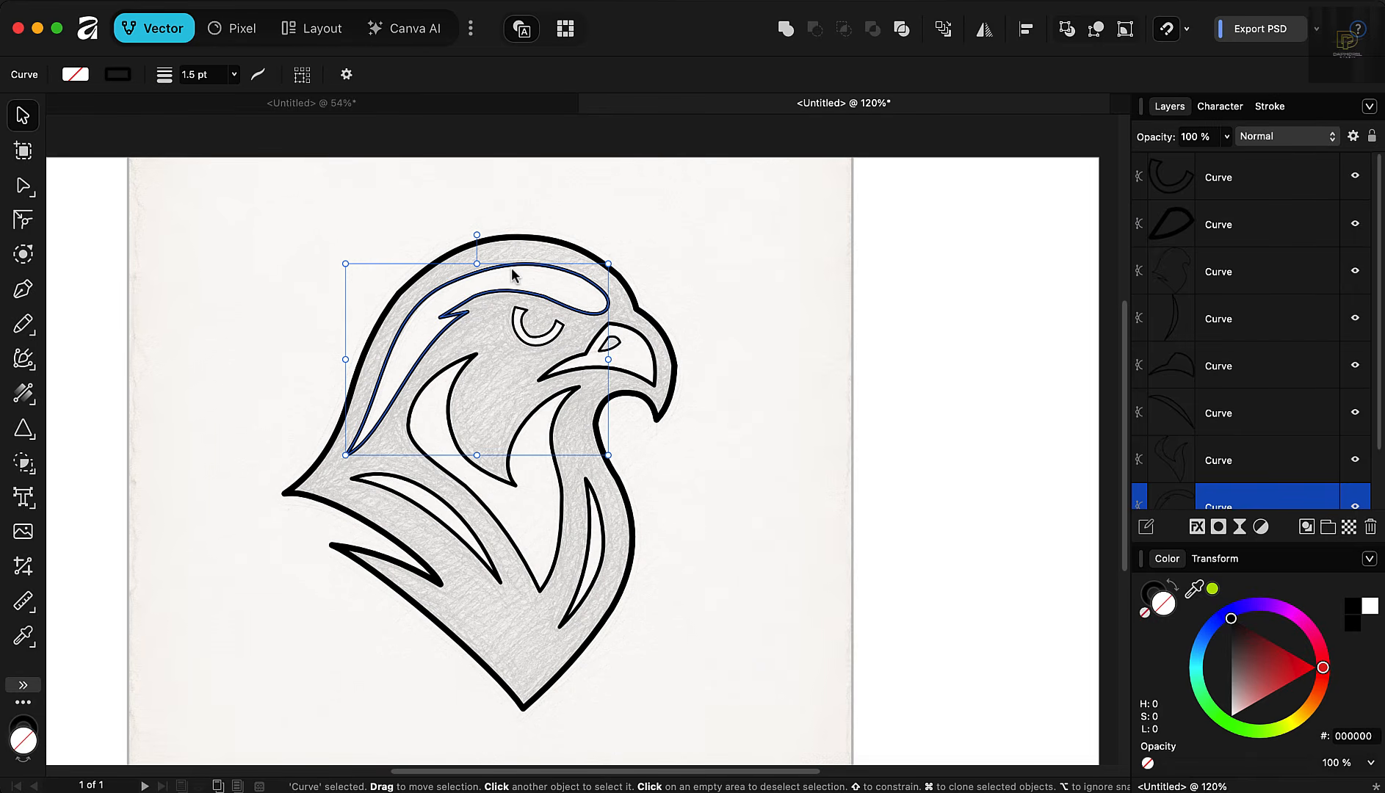
pyautogui.keyDown('shift'); pyautogui.click(450, 479); pyautogui.keyUp('shift')
pyautogui.keyDown('shift'); pyautogui.click(441, 503); pyautogui.keyUp('shift')
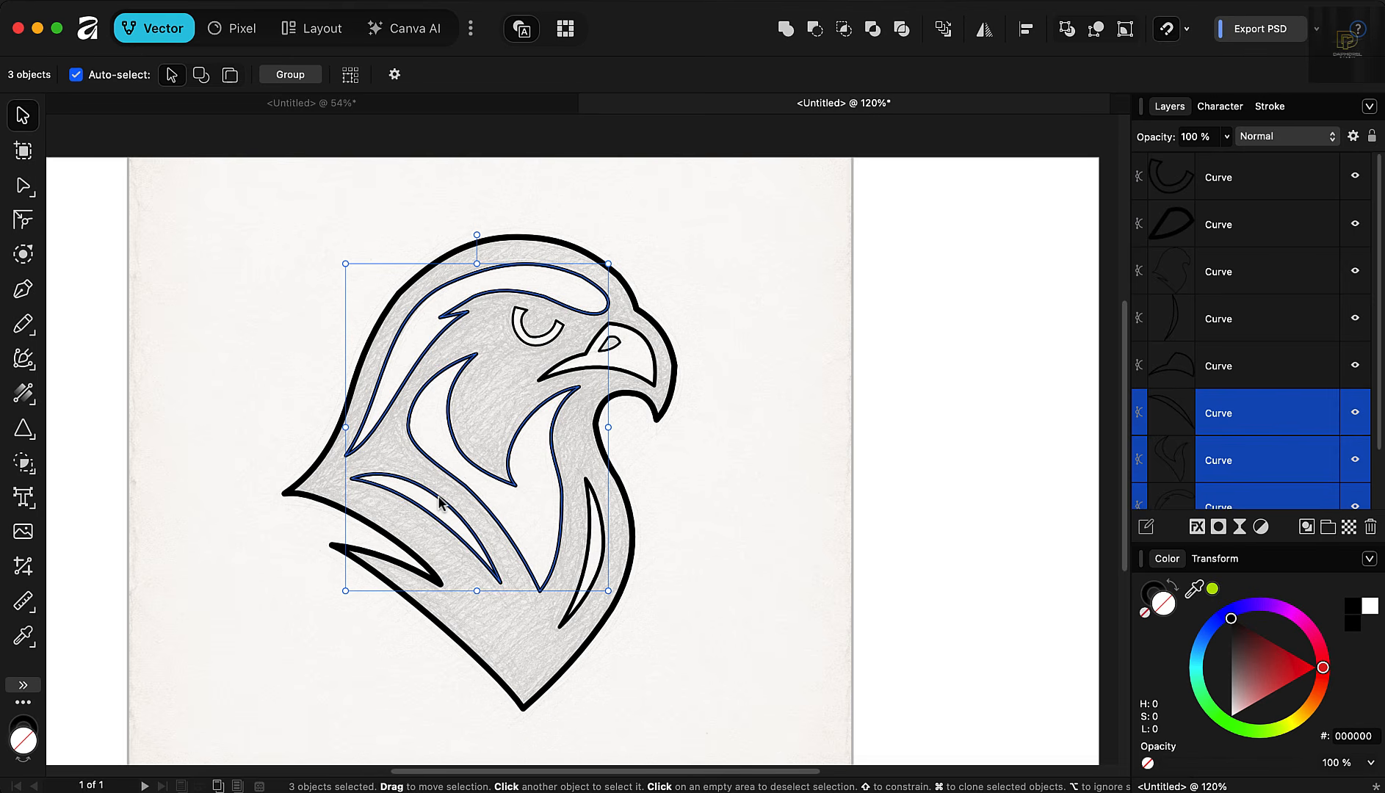
pyautogui.moveTo(440, 503); pyautogui.dragTo(211, 426)
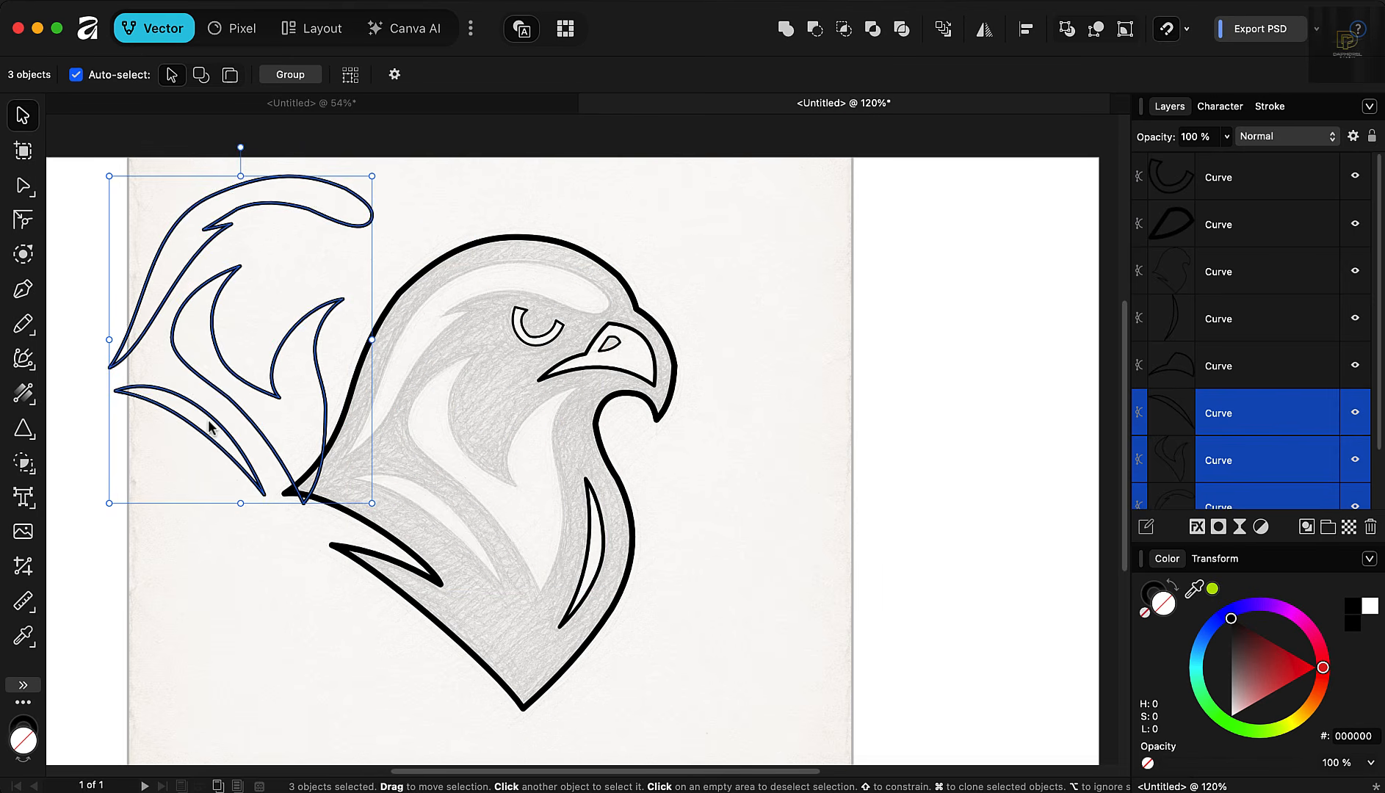
pyautogui.press('super+z')
pyautogui.keyDown('shift'); pyautogui.click(521, 341); pyautogui.keyUp('shift')
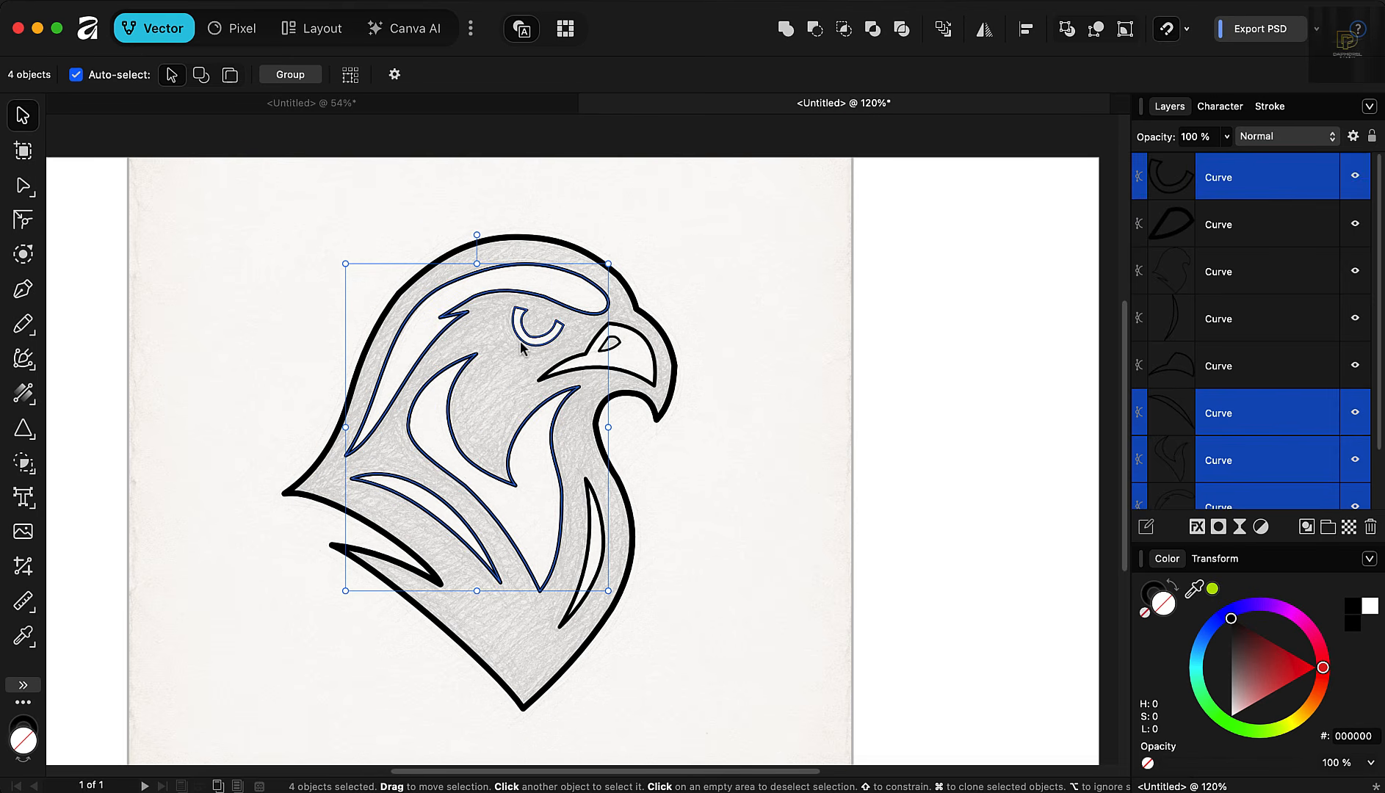
pyautogui.moveTo(521, 341); pyautogui.dragTo(290, 354)
pyautogui.press('super+z')
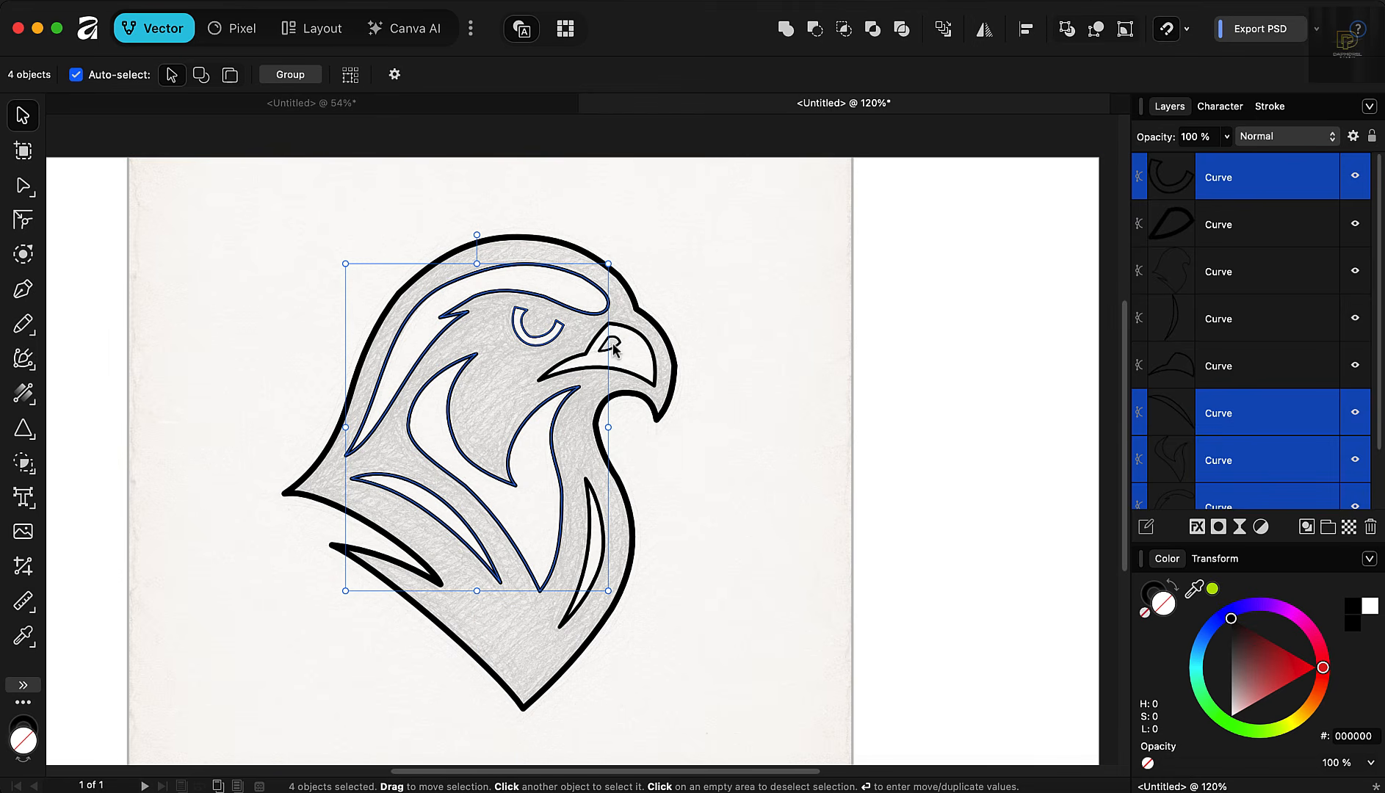
pyautogui.keyDown('shift'); pyautogui.click(587, 564); pyautogui.keyUp('shift')
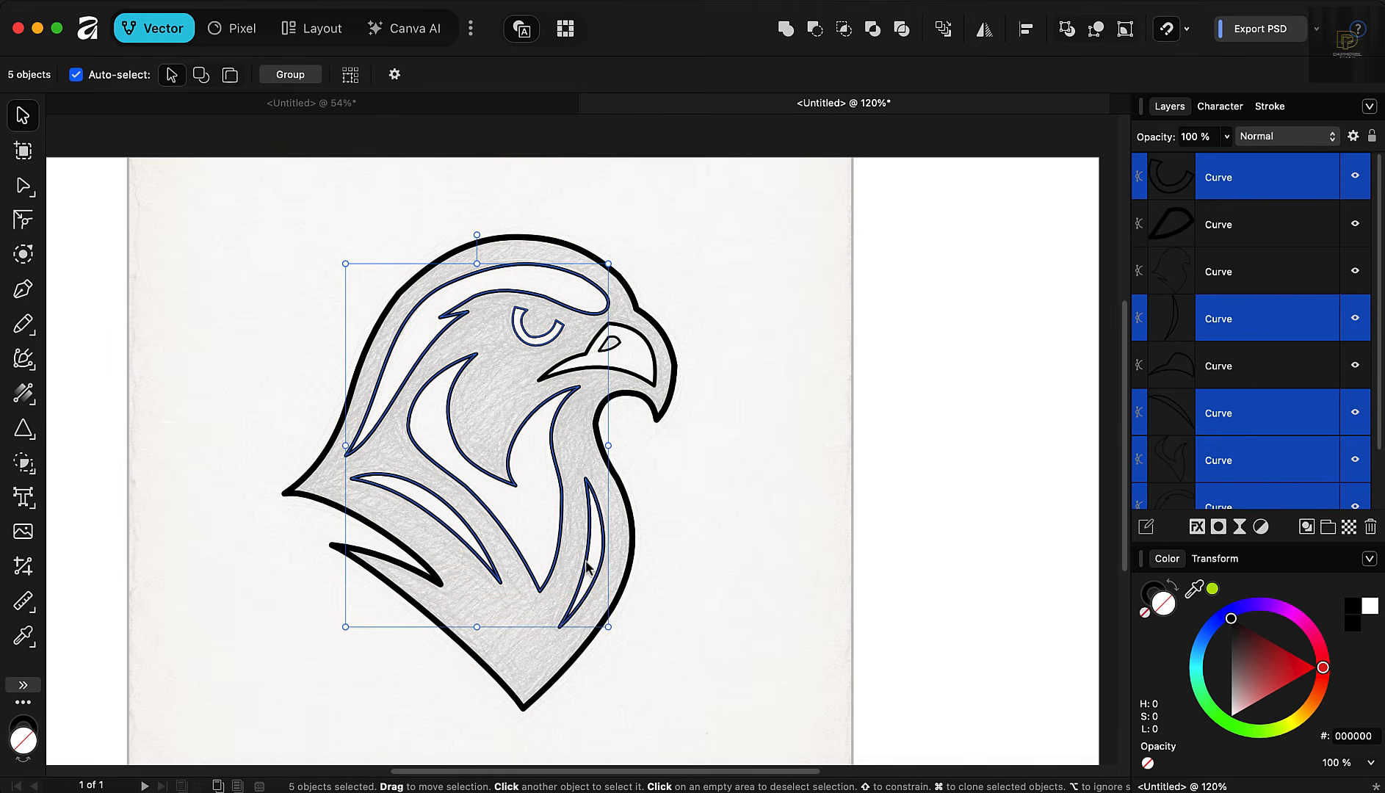
pyautogui.moveTo(587, 539); pyautogui.dragTo(340, 502)
pyautogui.press('super+z')
pyautogui.click(785, 30)
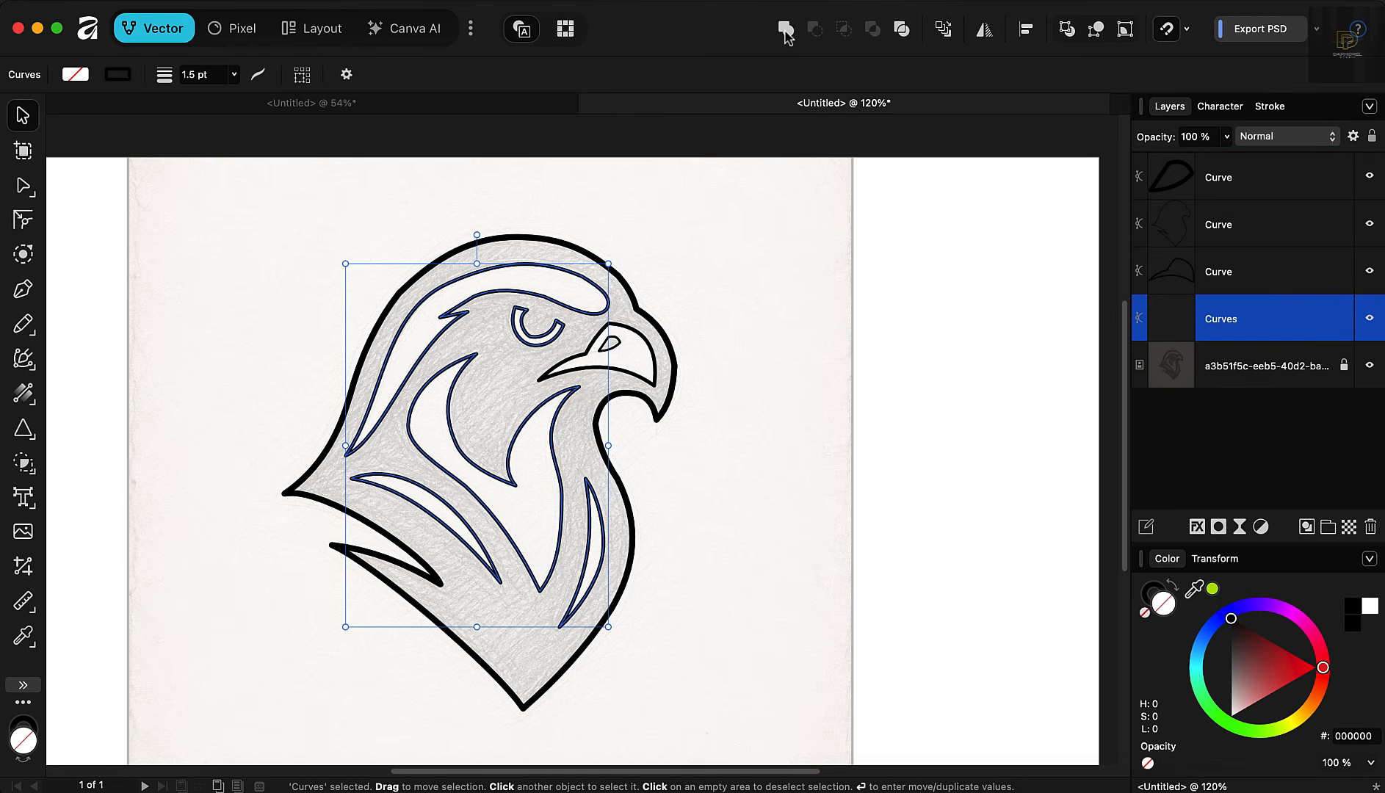
pyautogui.moveTo(506, 299); pyautogui.dragTo(266, 443)
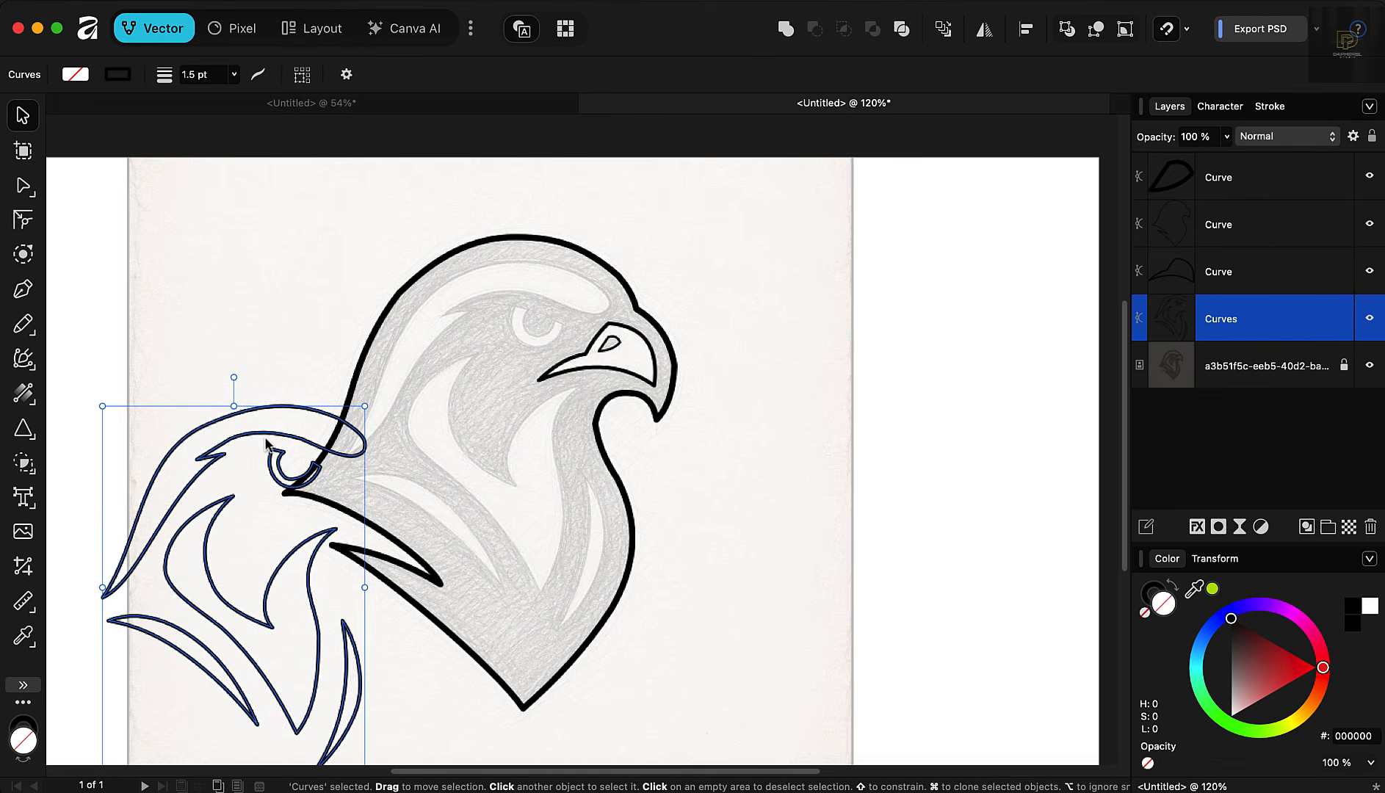
pyautogui.press('super+z')
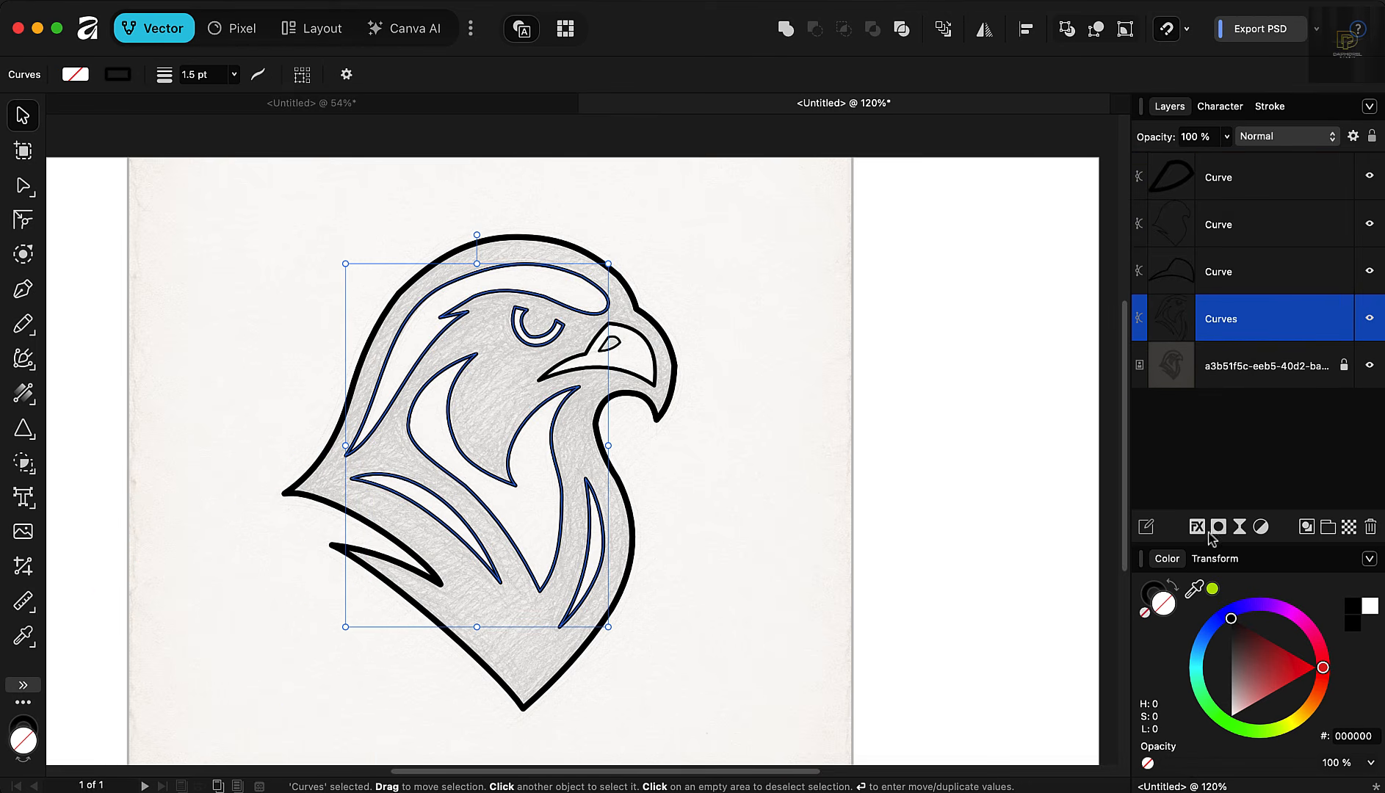
# Step: Remove the stroke from the merged inner shapes and fill them with grey-brown #988A8A
pyautogui.click(1153, 593)
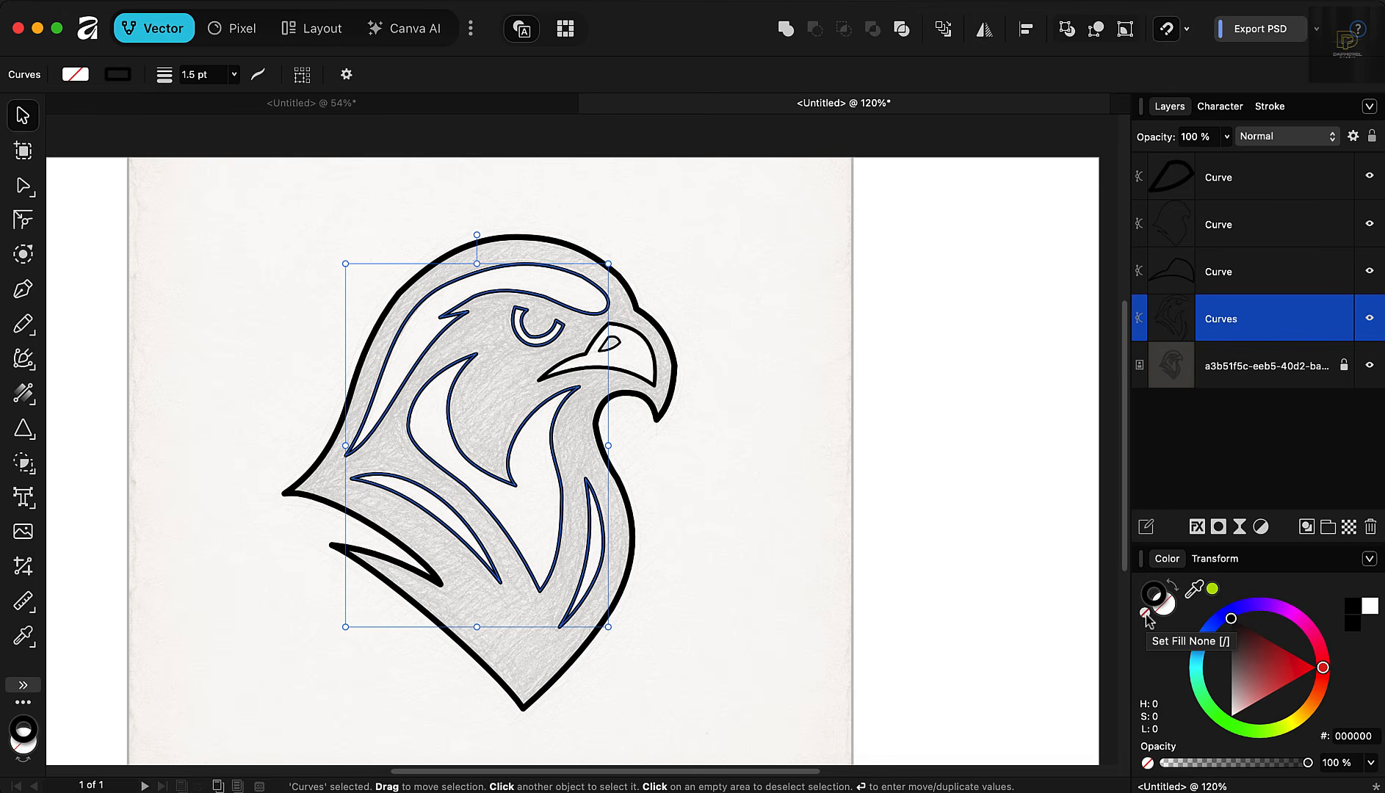
pyautogui.click(1148, 620)
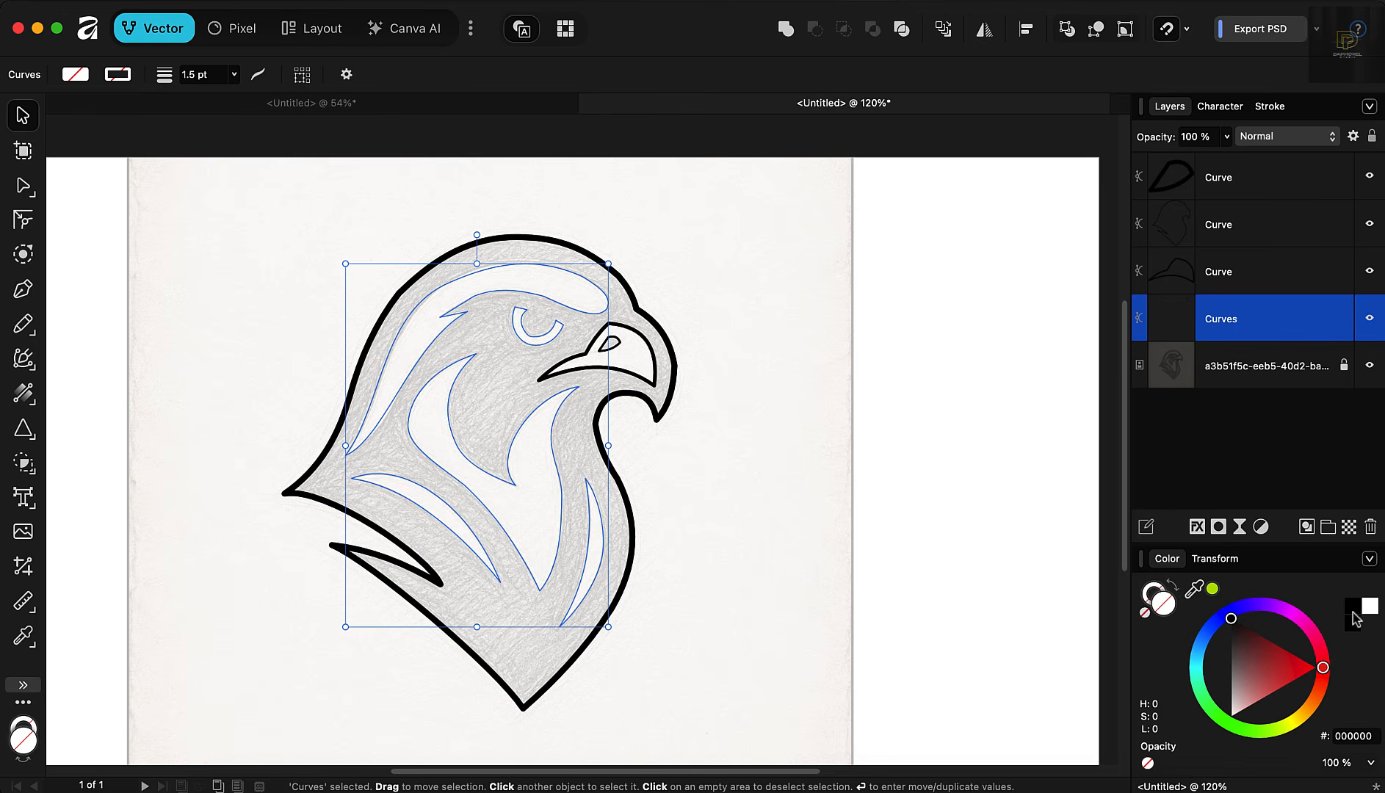
pyautogui.click(1234, 676)
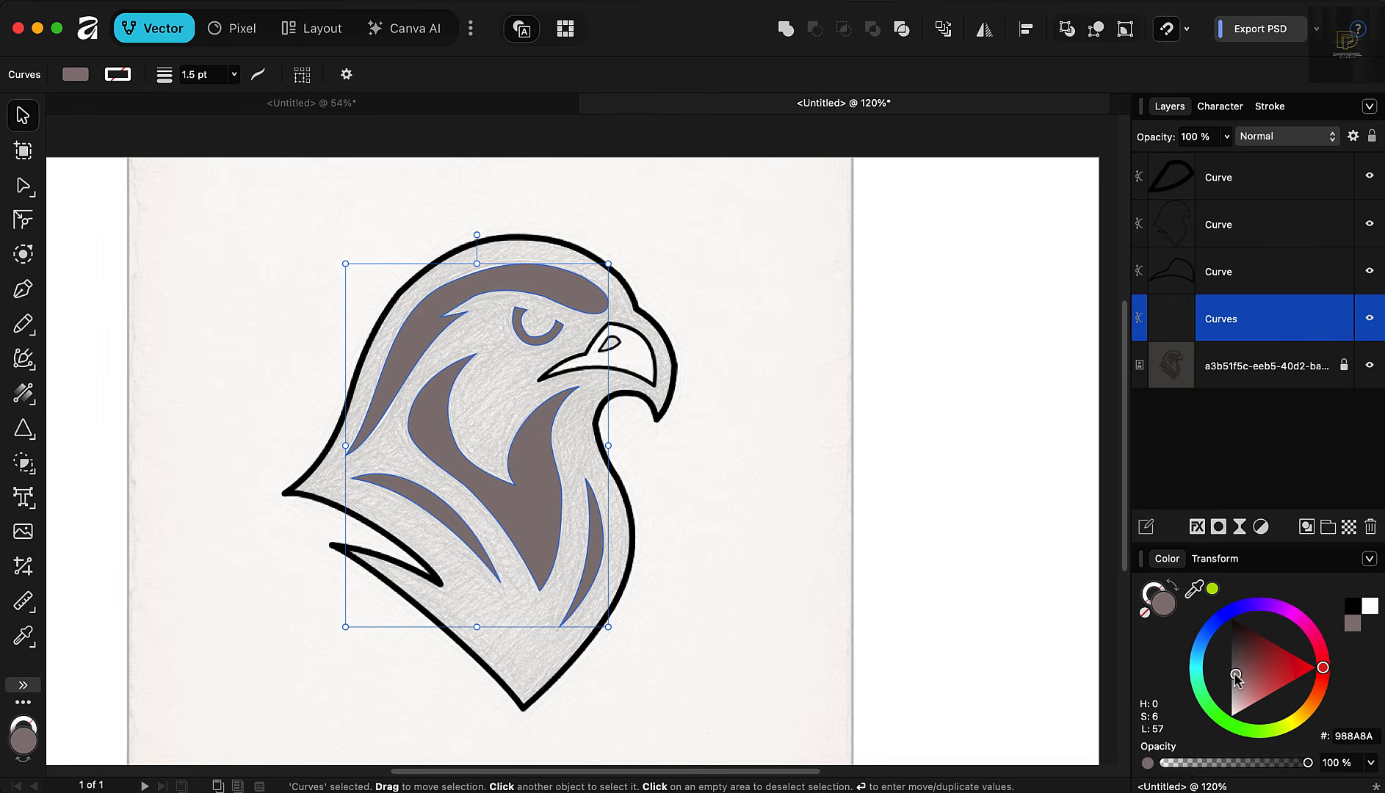
# Step: Subtract the nostril shape from the beak shape so the nostril becomes a cut-out
pyautogui.scroll(5, 617, 347)
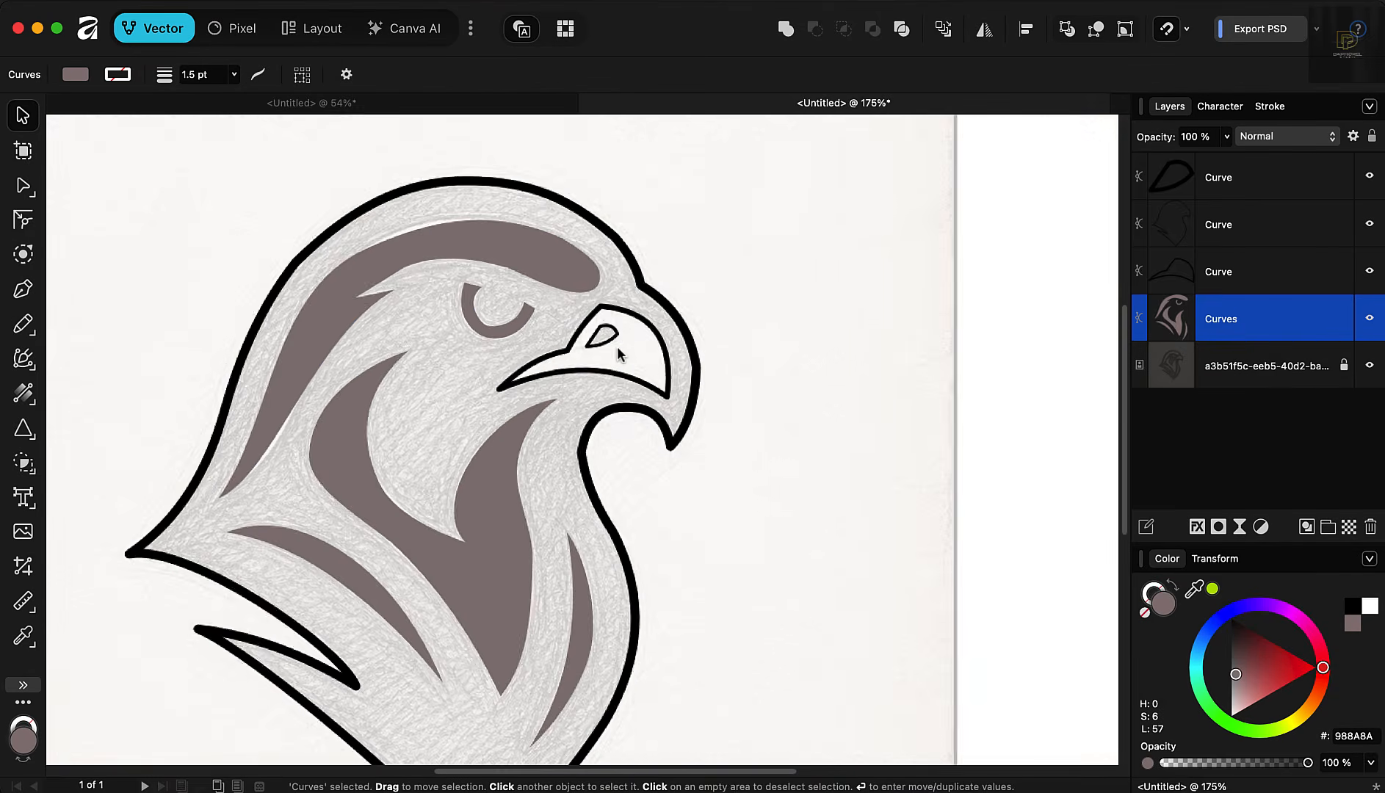
pyautogui.click(604, 334)
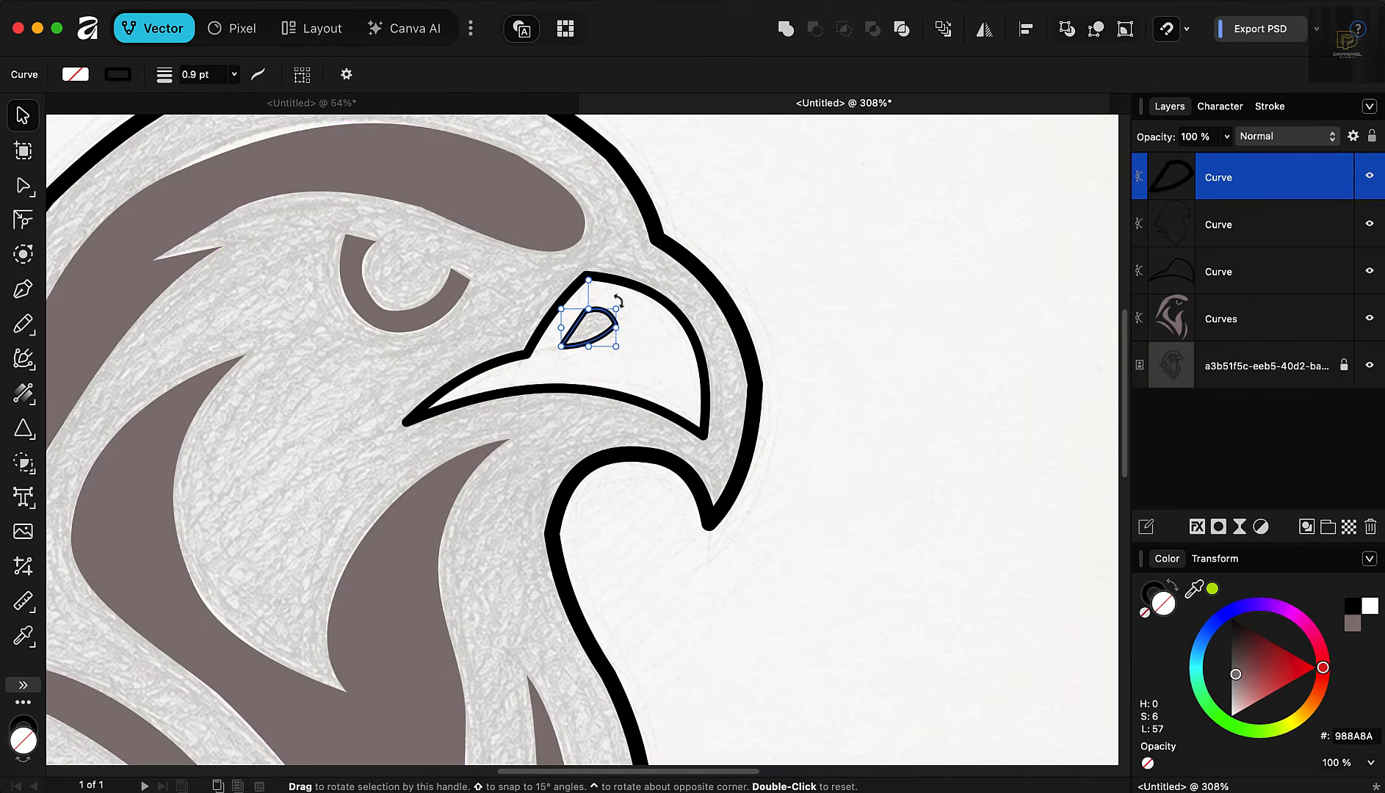
pyautogui.scroll(2, 616, 324)
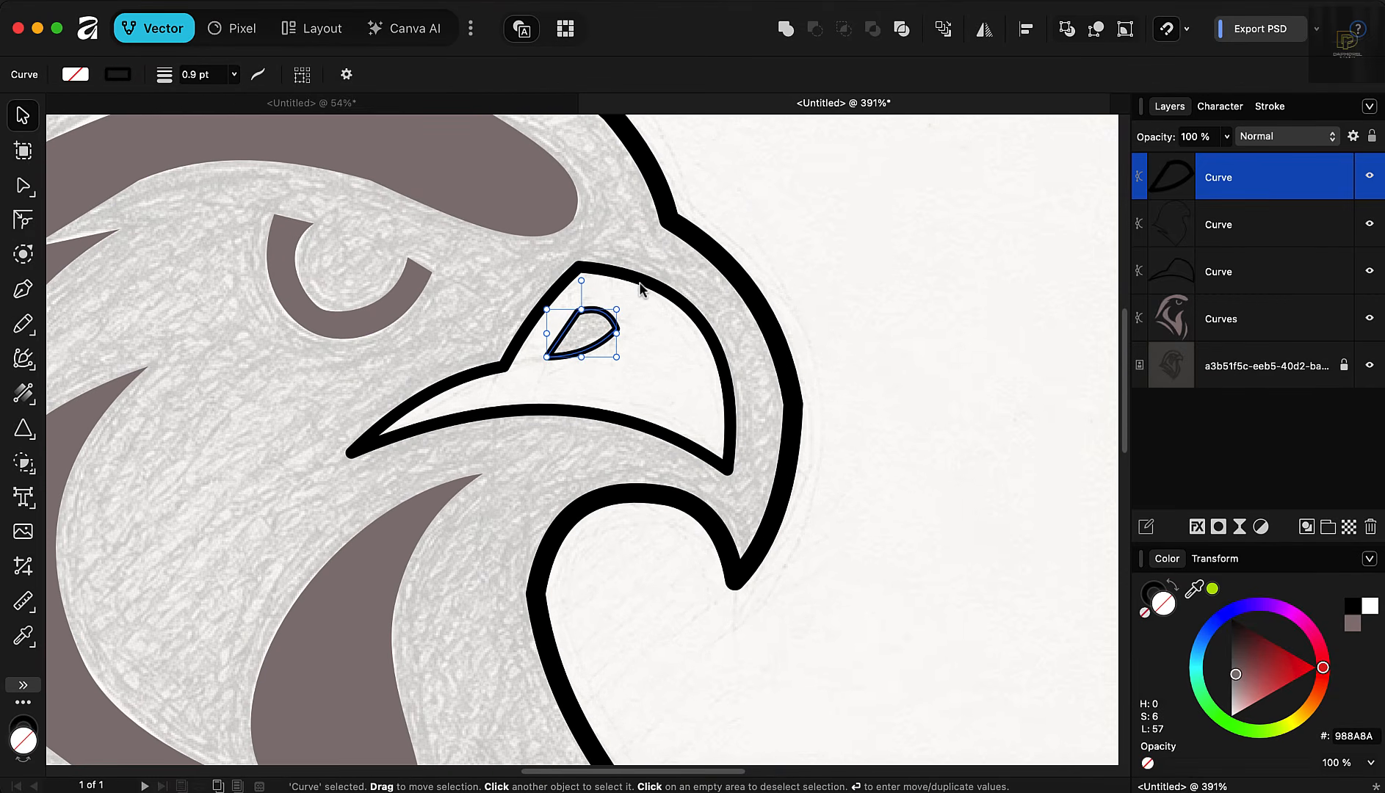
pyautogui.keyDown('shift'); pyautogui.click(640, 282); pyautogui.keyUp('shift')
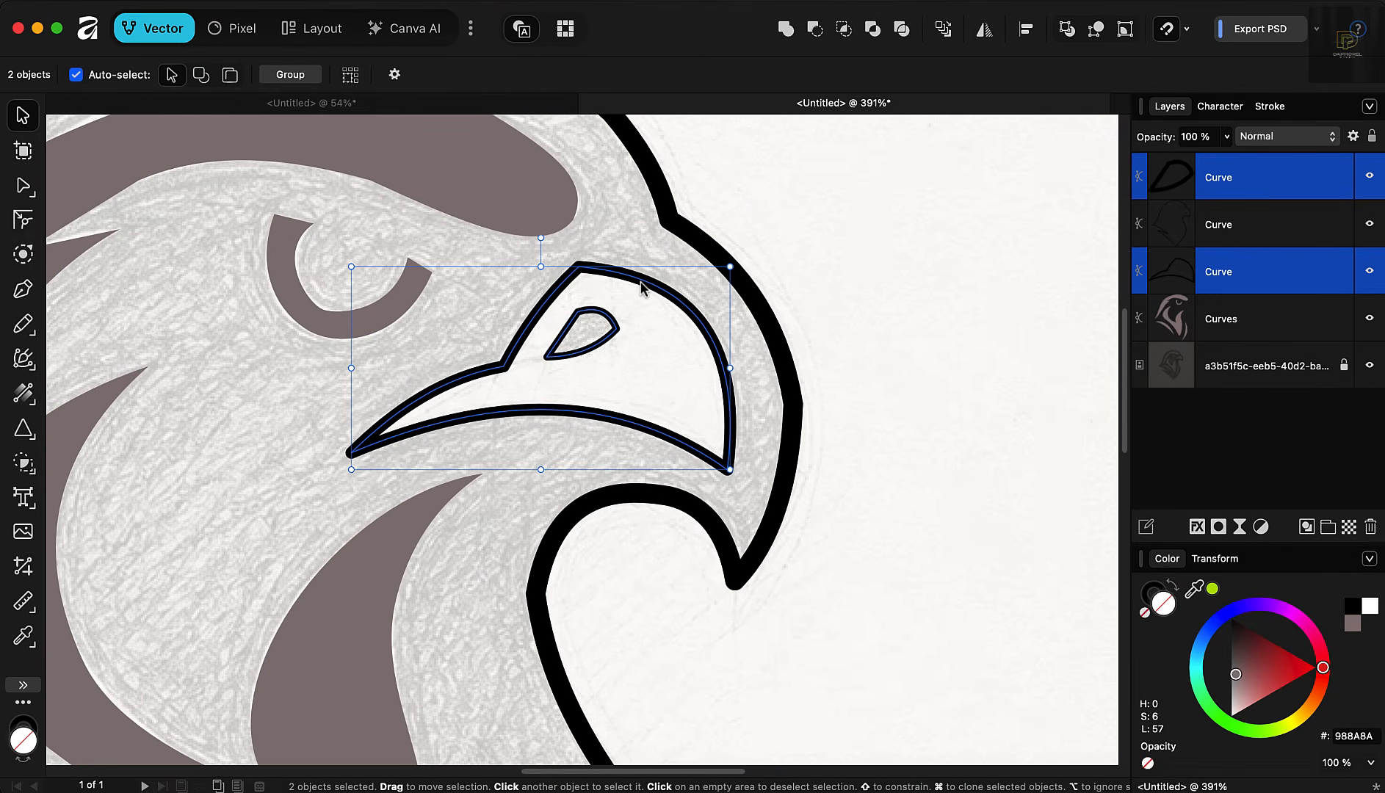
pyautogui.click(816, 31)
pyautogui.click(616, 367)
pyautogui.scroll(-2, 721, 343)
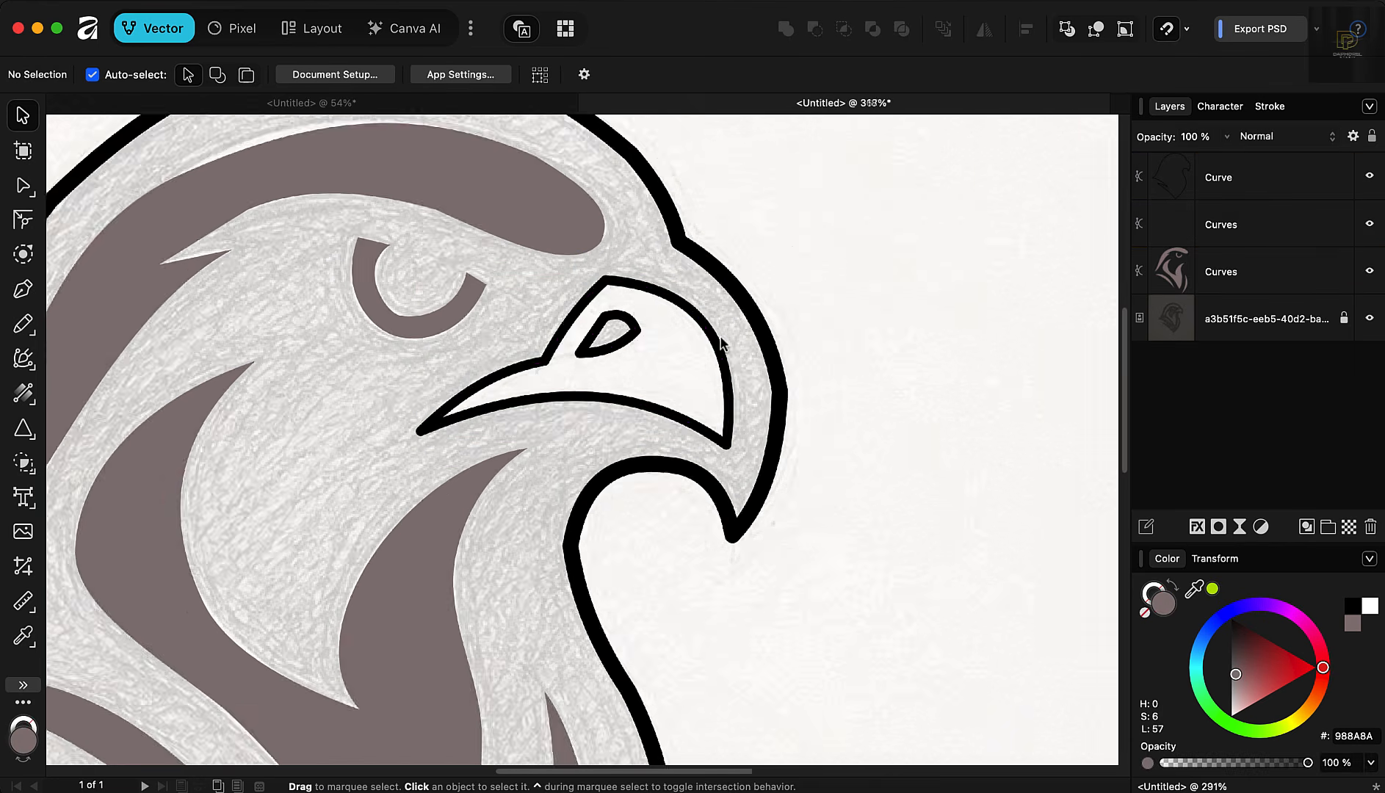
# Step: Remove the stroke from the beak with its nostril cut-out and fill it with the same grey-brown #988A8A
pyautogui.scroll(-3, 721, 343)
pyautogui.click(684, 322)
pyautogui.moveTo(684, 322); pyautogui.dragTo(605, 410)
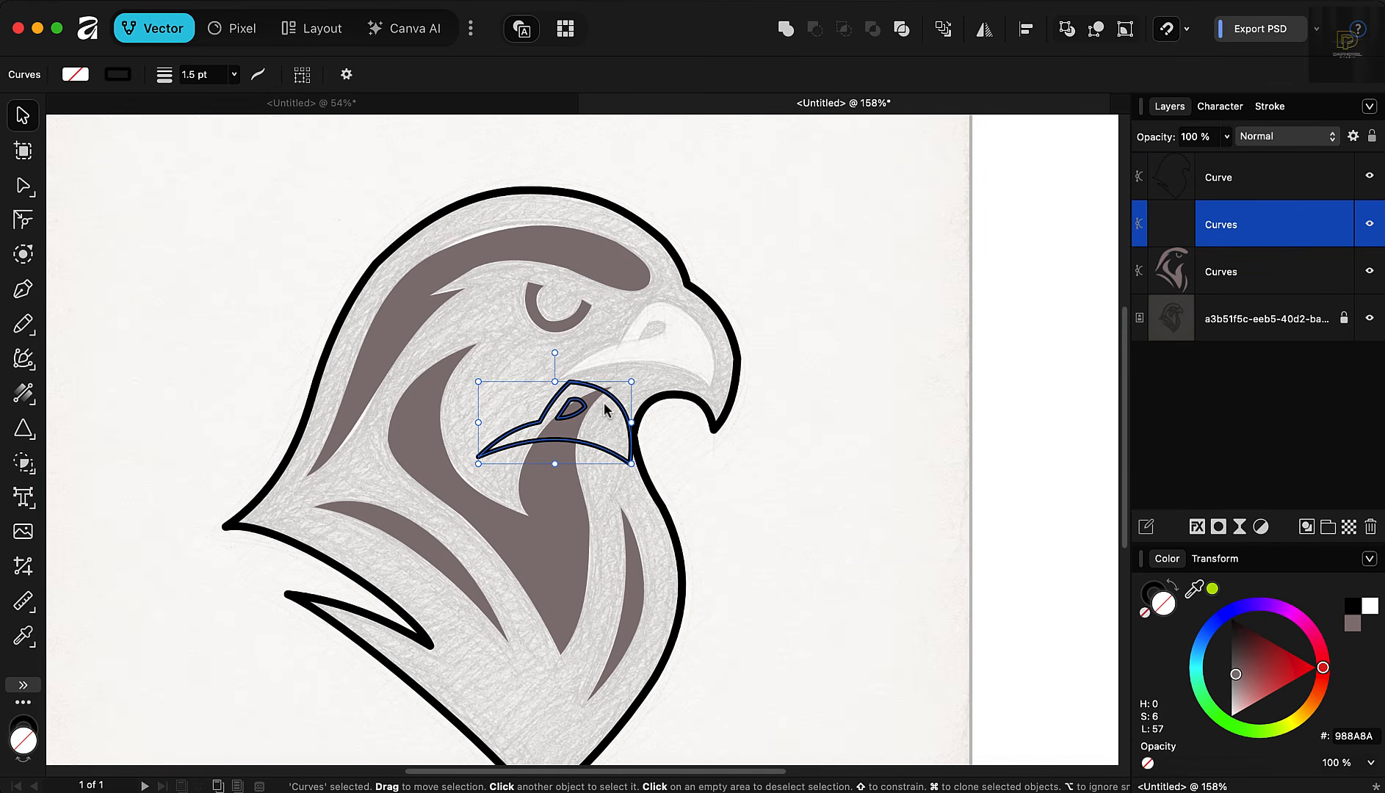
pyautogui.press('super+z')
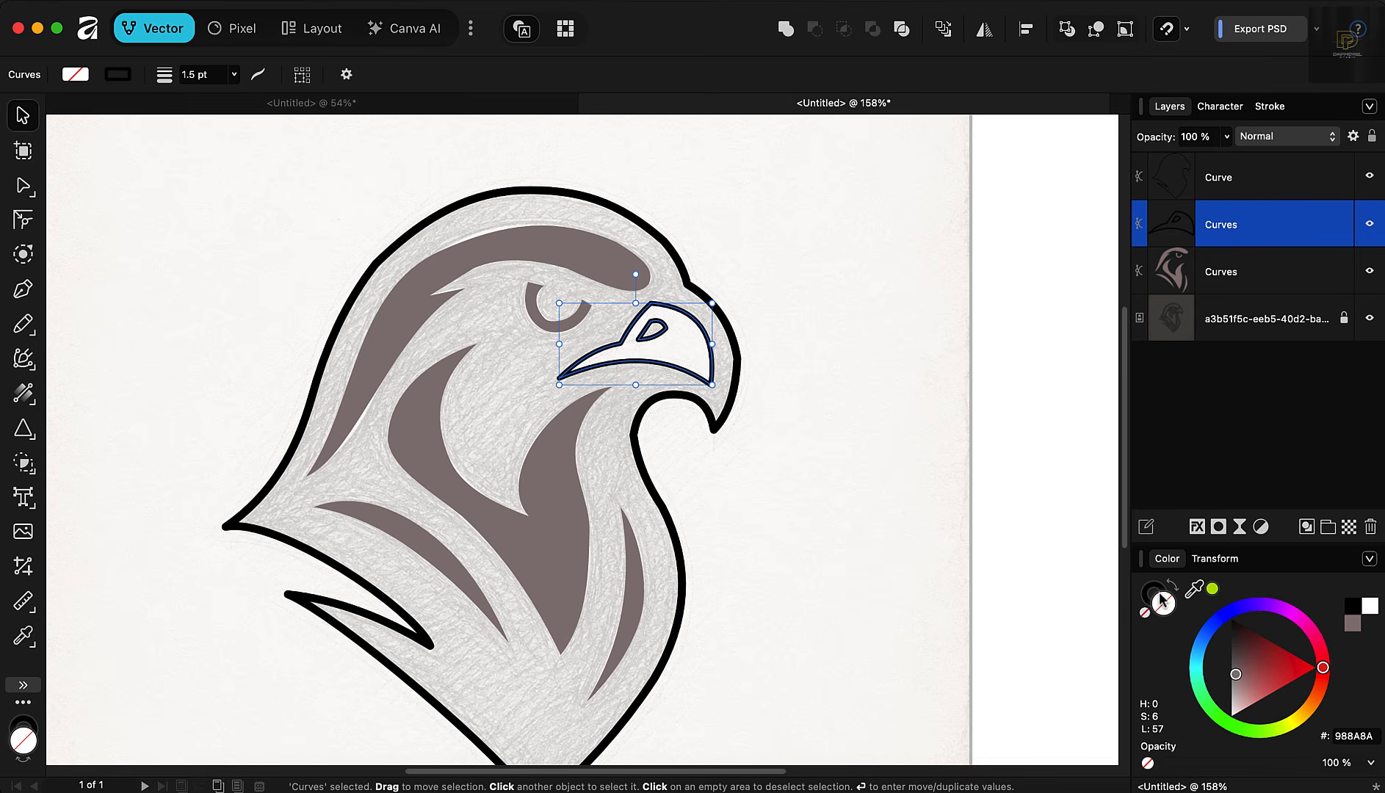
pyautogui.click(1145, 613)
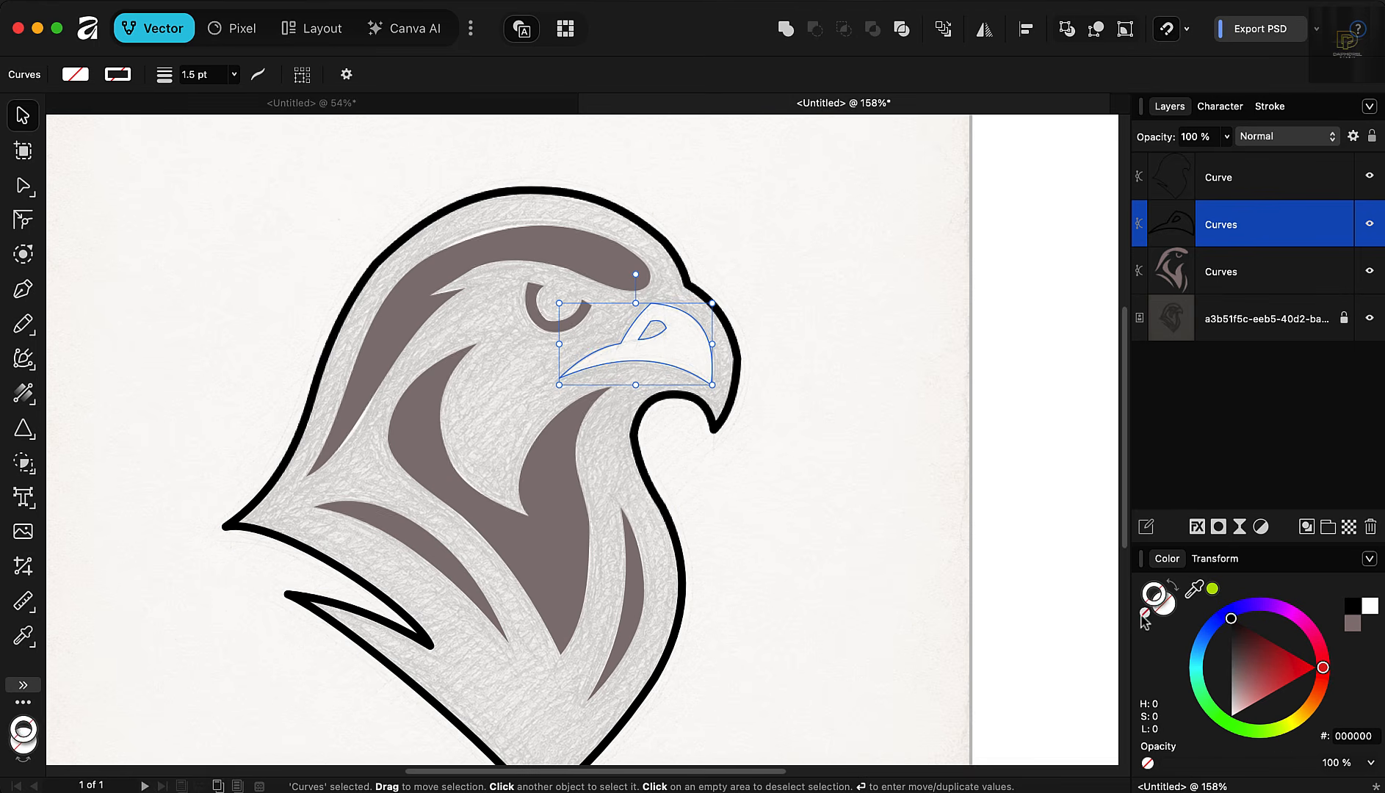
pyautogui.click(1354, 624)
pyautogui.scroll(-2, 604, 427)
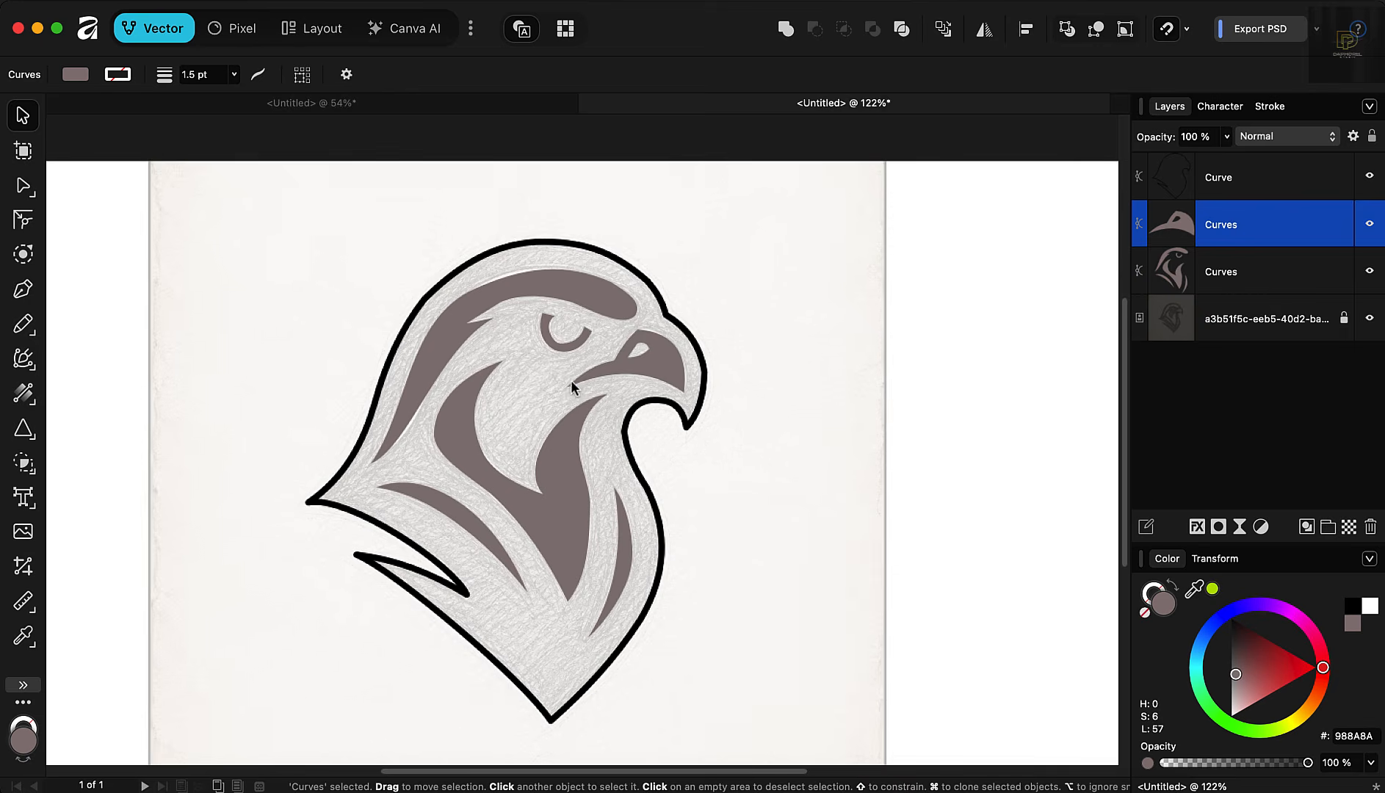
pyautogui.scroll(-1, 572, 379)
pyautogui.scroll(5, 576, 377)
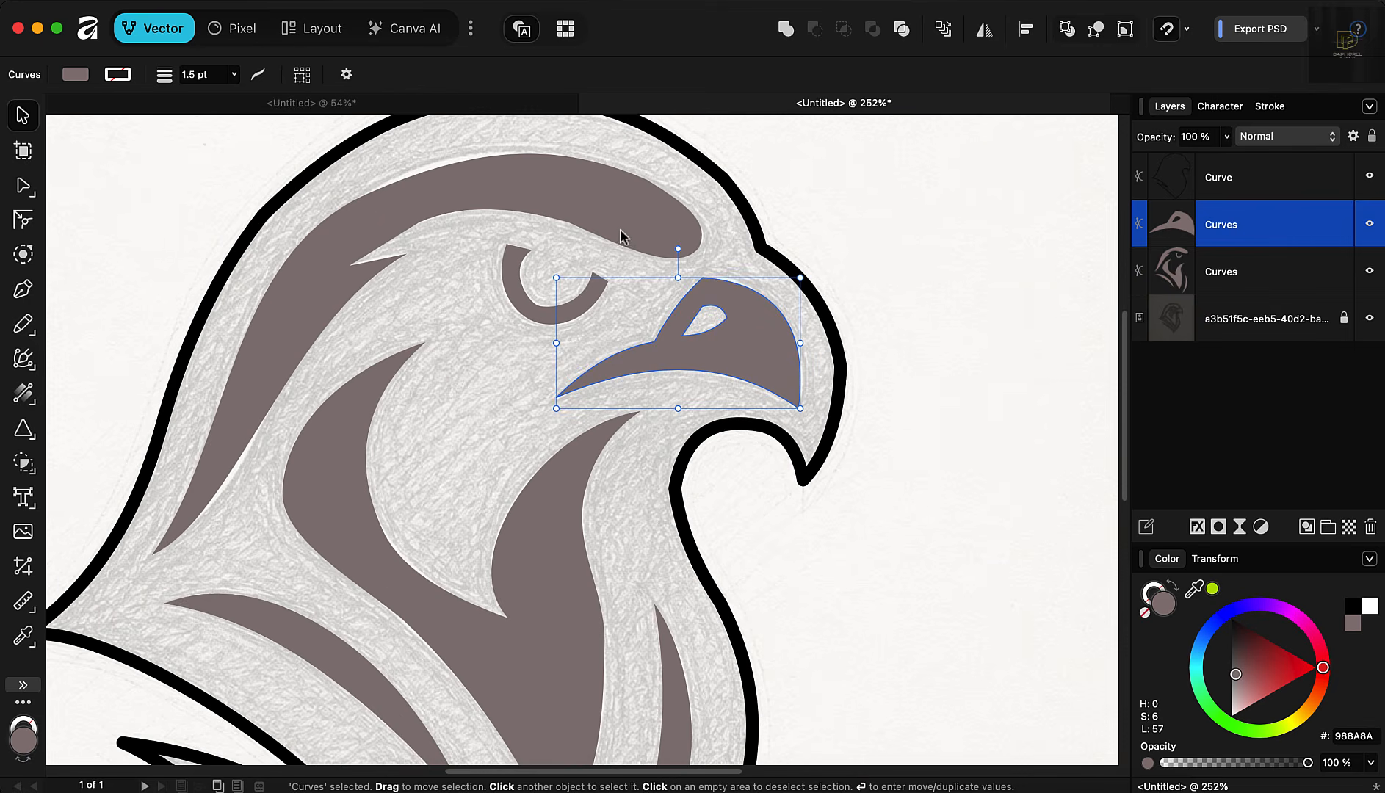
# Step: Merge the beak with the other inner falcon shapes into one object using the Add boolean operation
pyautogui.scroll(-2, 621, 235)
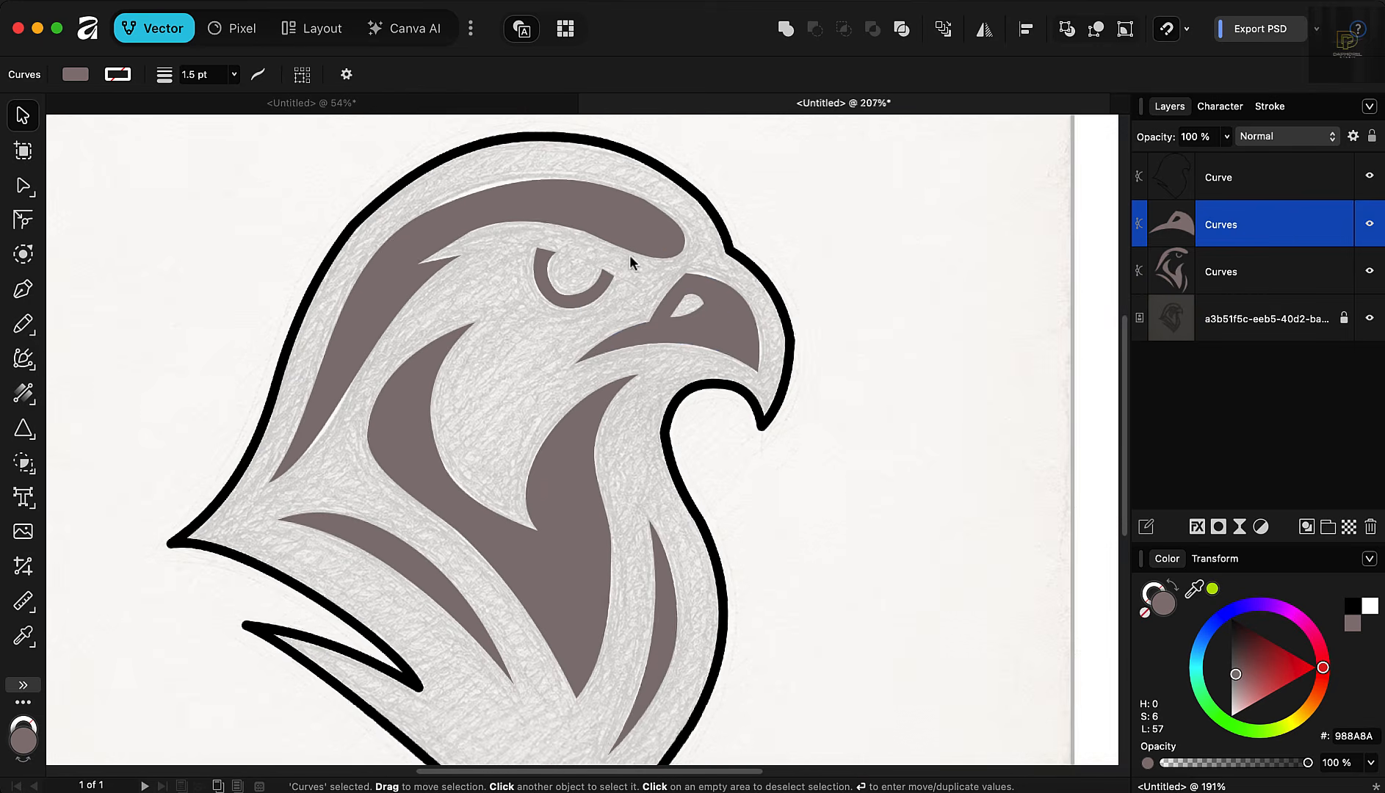
pyautogui.keyDown('shift'); pyautogui.click(570, 205); pyautogui.keyUp('shift')
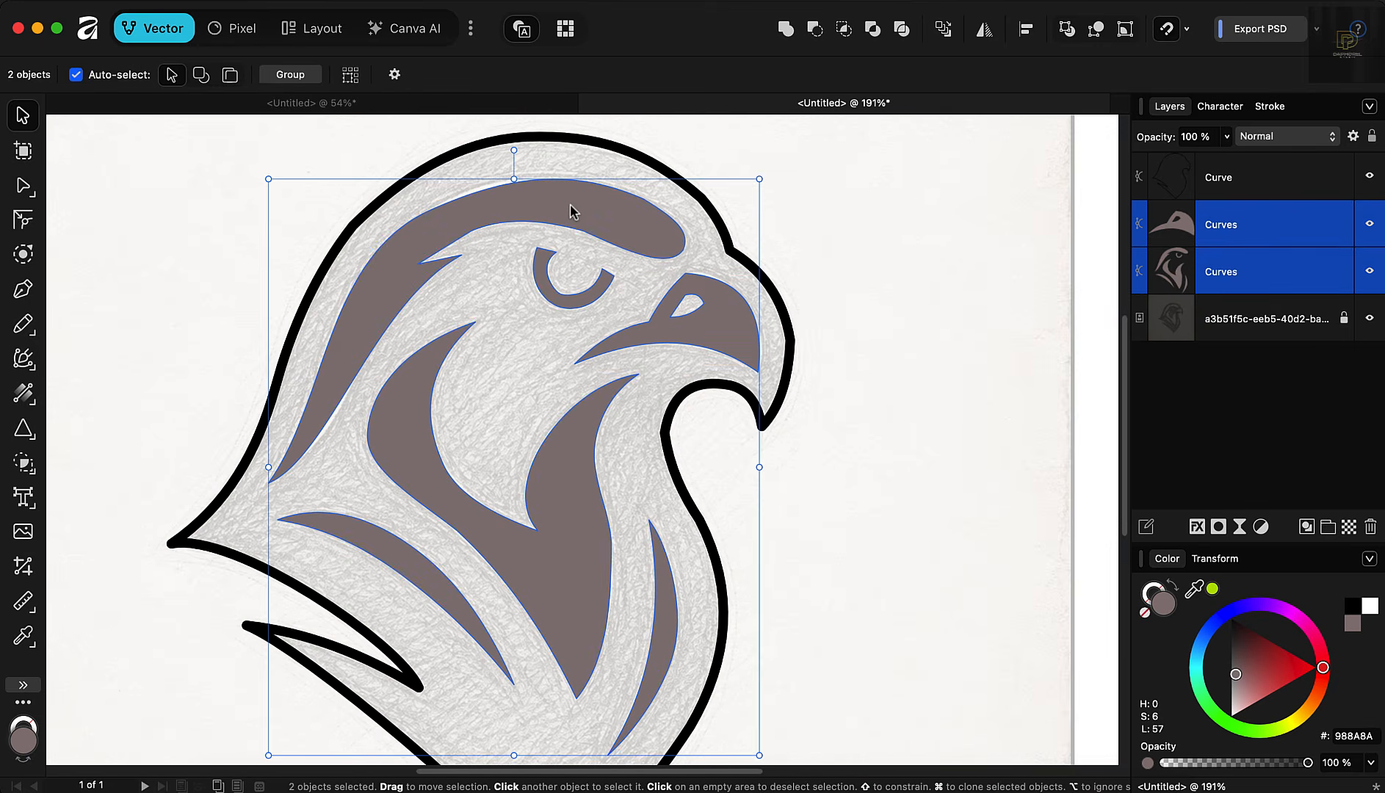
pyautogui.click(786, 31)
pyautogui.scroll(-2, 572, 301)
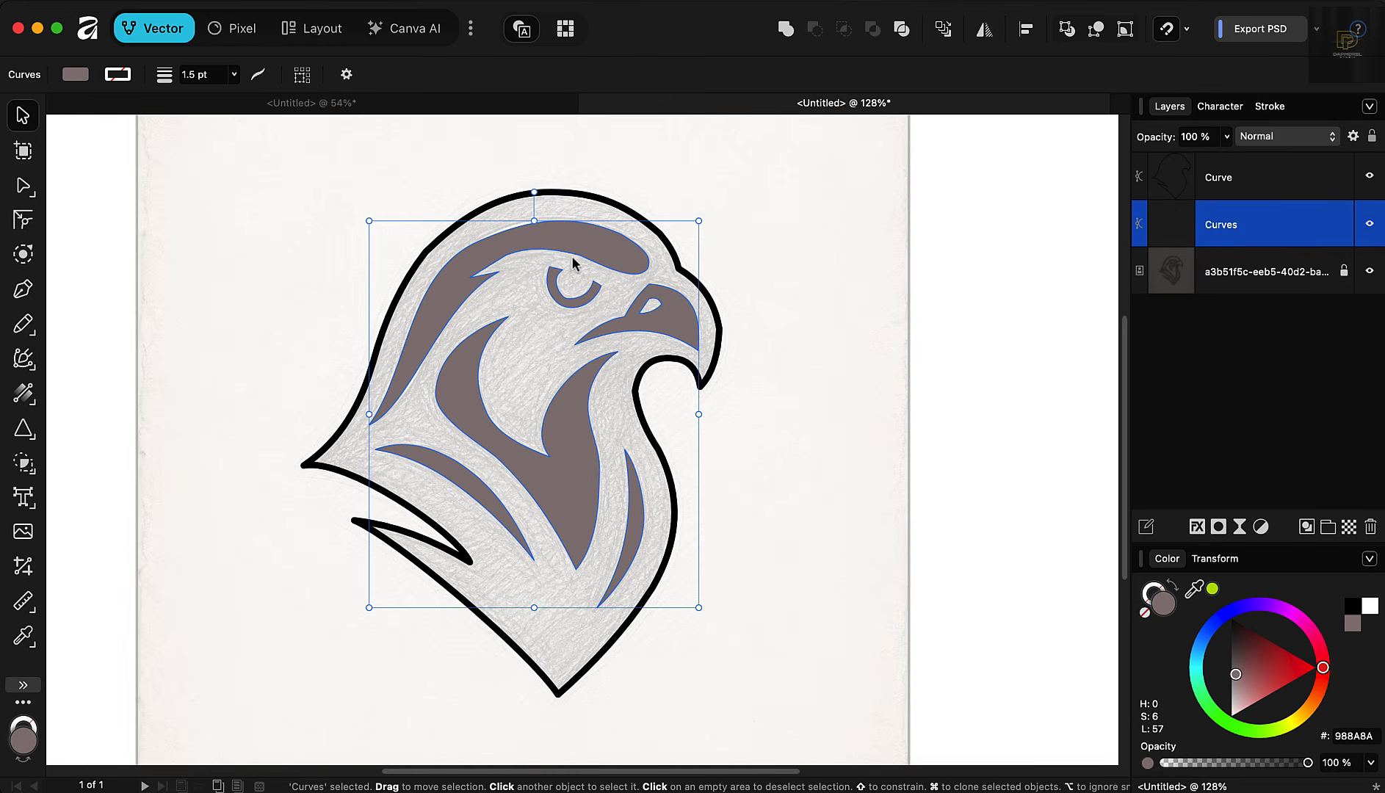
# Step: Move the merged inner shapes aside from the sketch and undo the move
pyautogui.moveTo(588, 253); pyautogui.dragTo(923, 362)
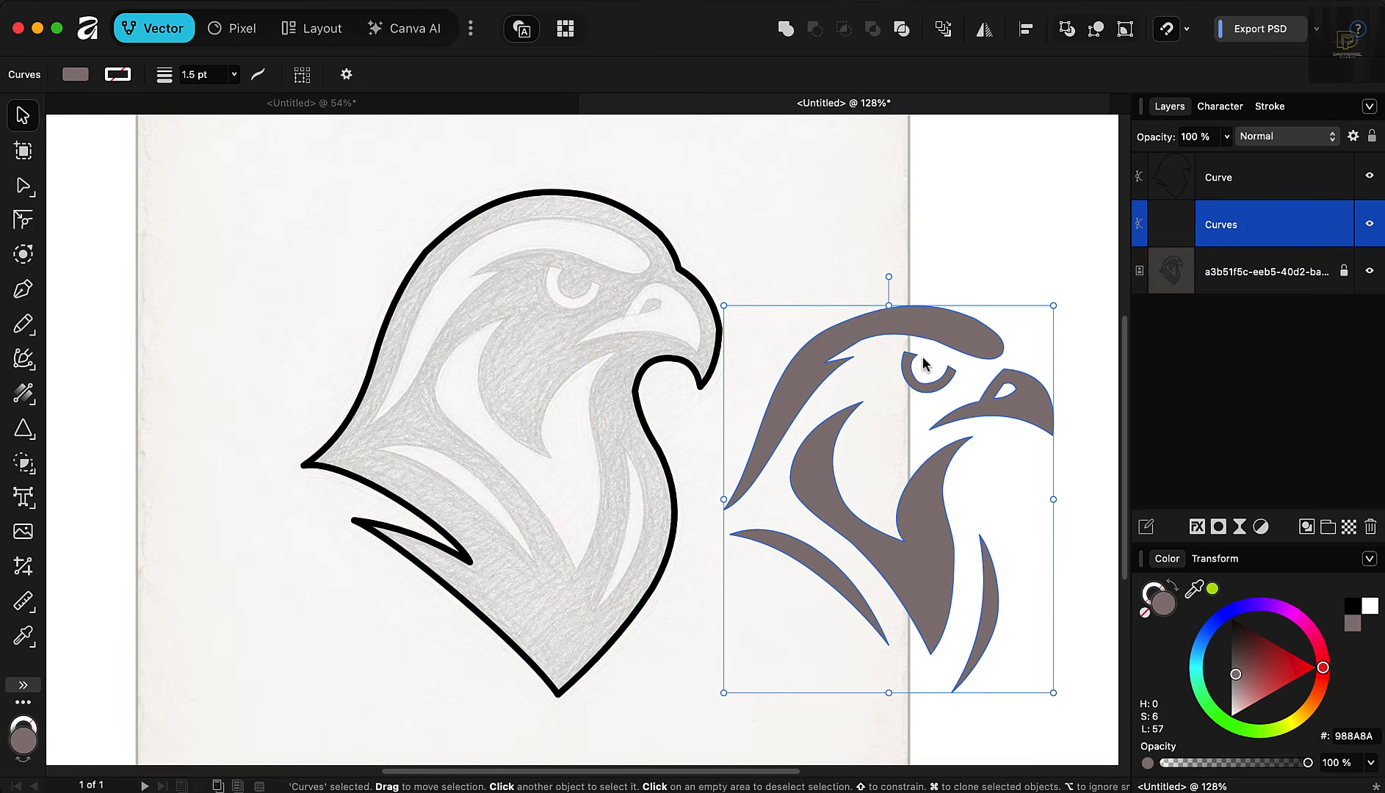
pyautogui.press('super+z')
pyautogui.scroll(-2, 624, 324)
pyautogui.scroll(5, 587, 315)
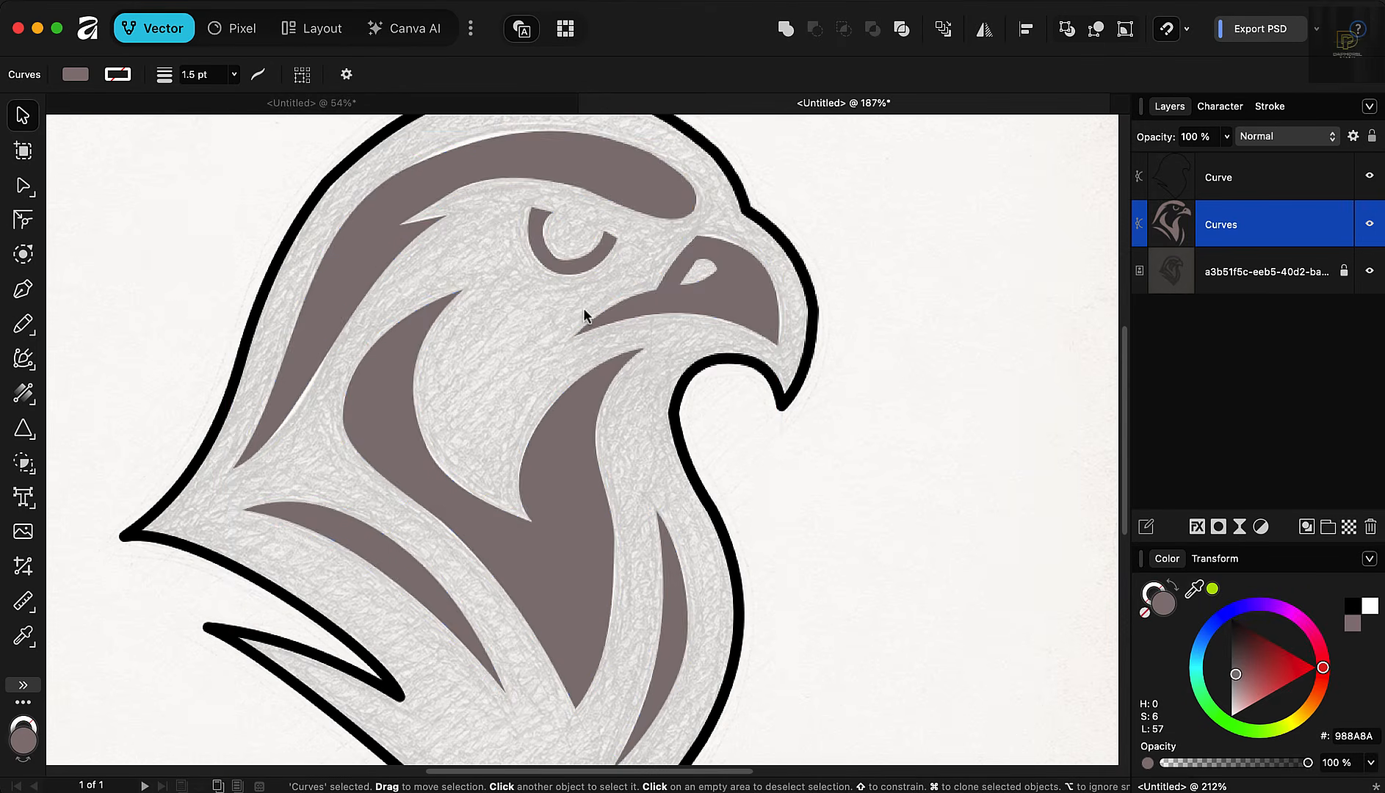
# Step: Add a node on the crown shape's upper edge and adjust the neighbouring handle so the curve follows the sketch
pyautogui.scroll(-2, 583, 314)
pyautogui.scroll(3, 473, 213)
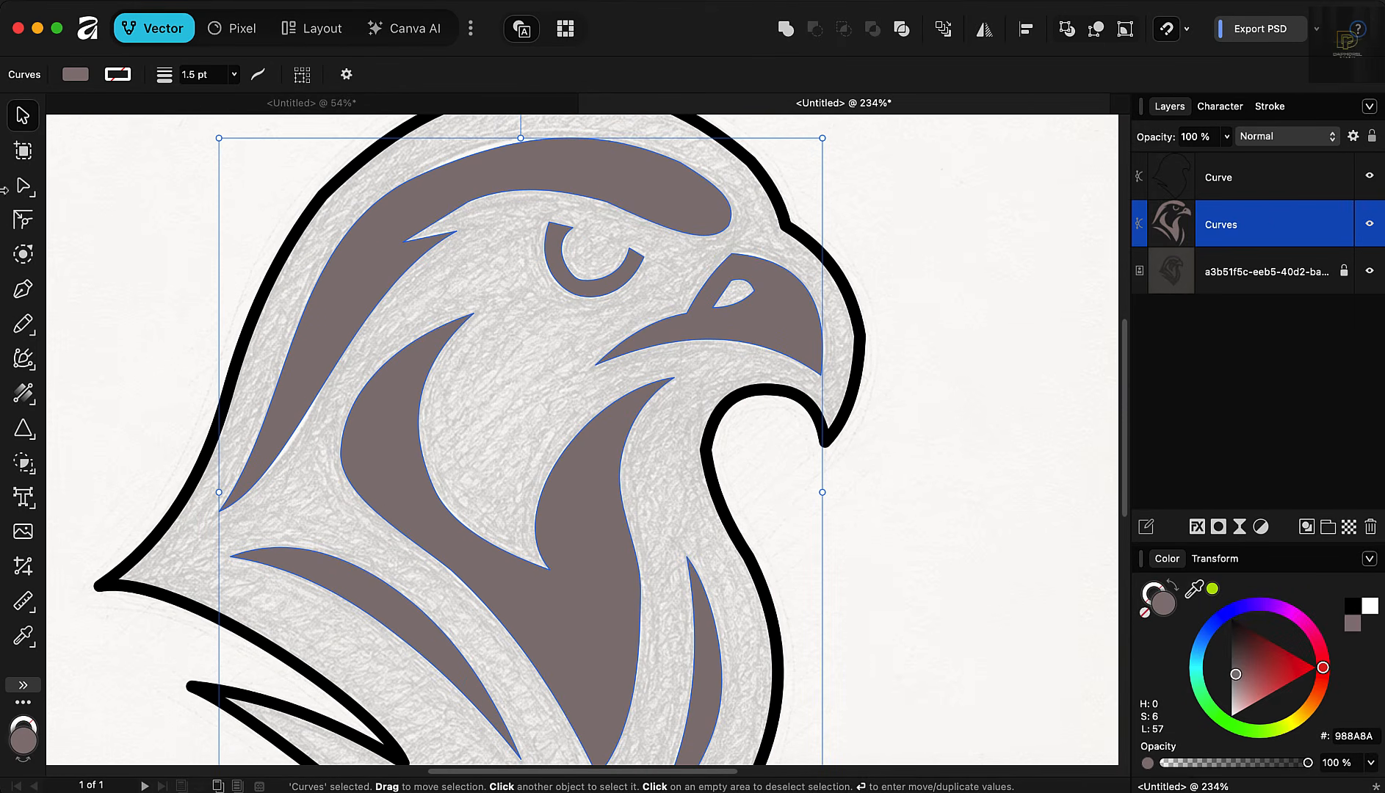
pyautogui.click(23, 186)
pyautogui.scroll(-1, 482, 584)
pyautogui.scroll(5, 437, 293)
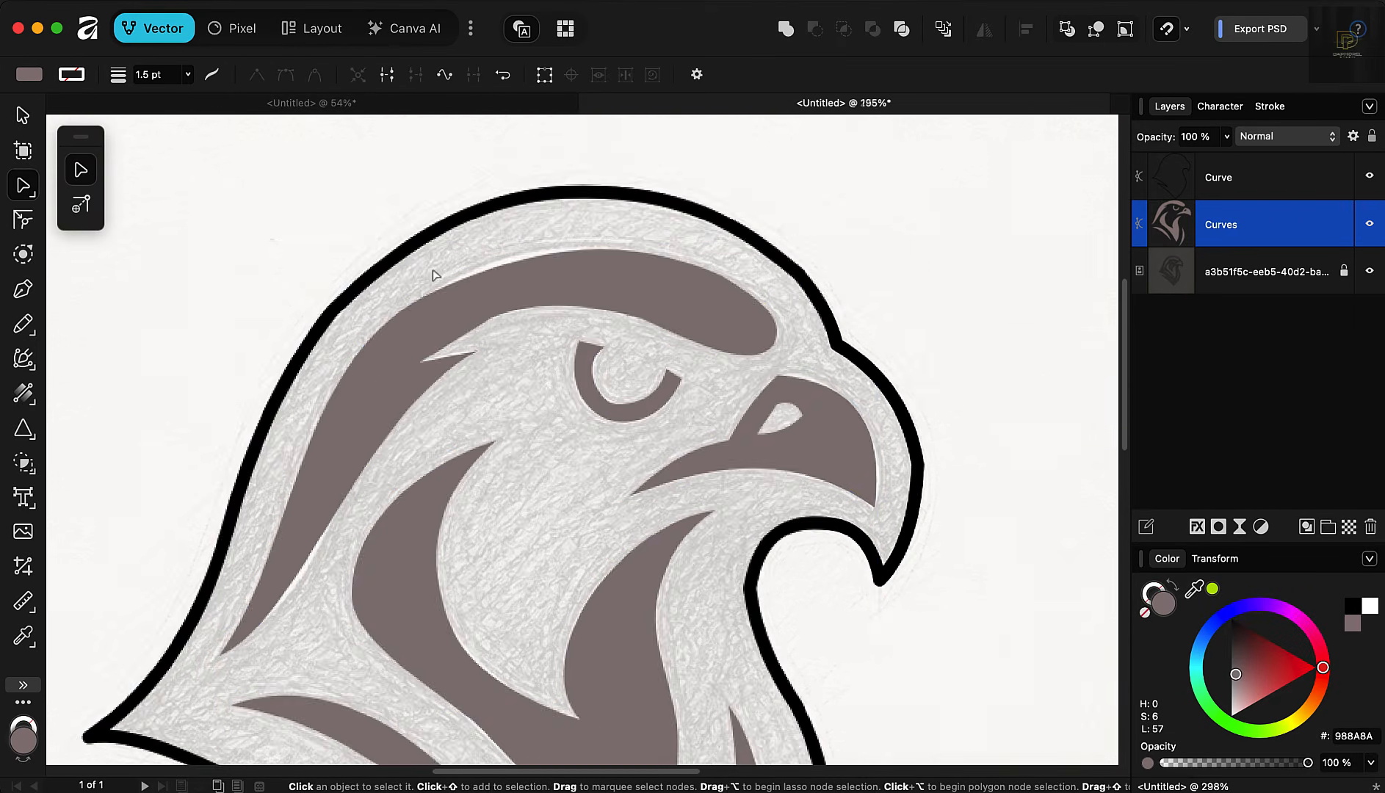
pyautogui.click(439, 297)
pyautogui.click(417, 287)
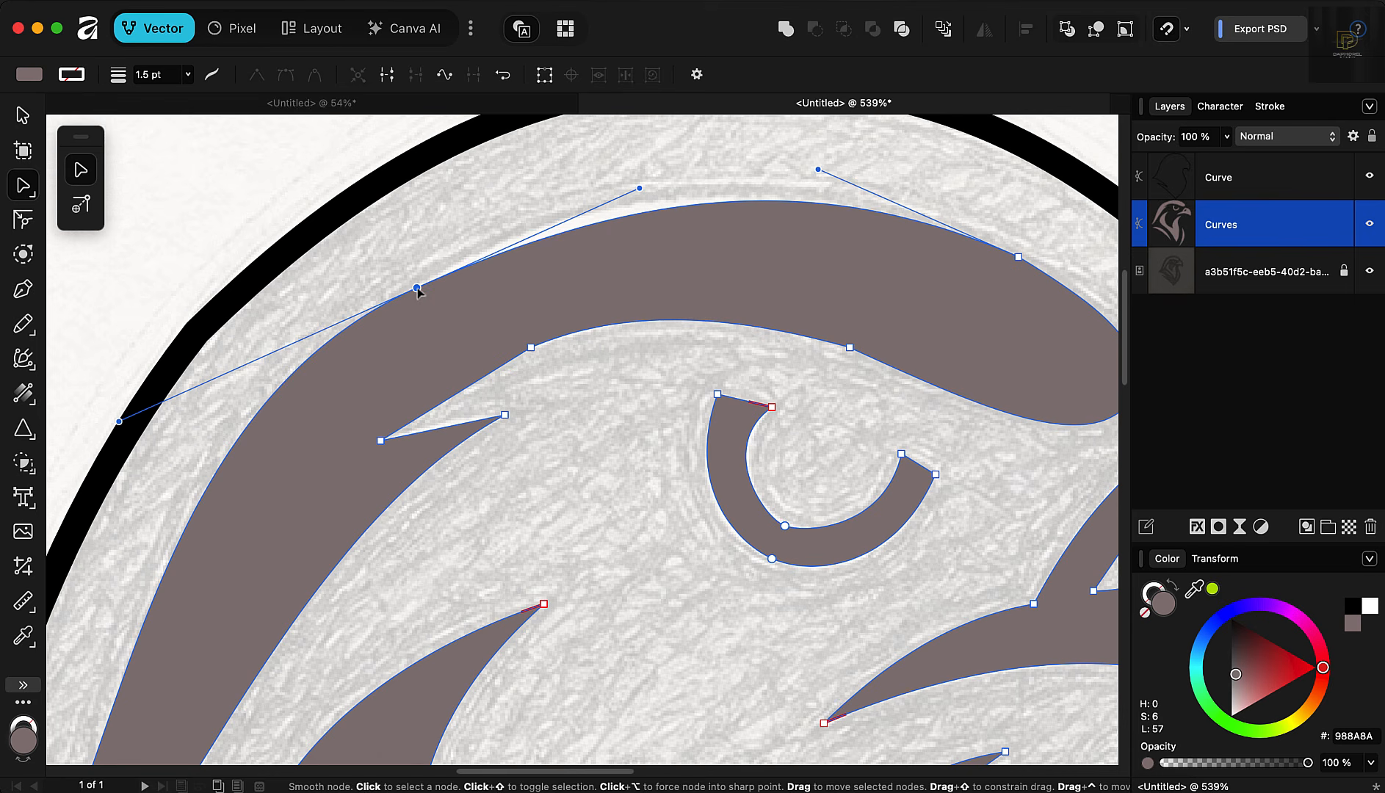
pyautogui.click(593, 225)
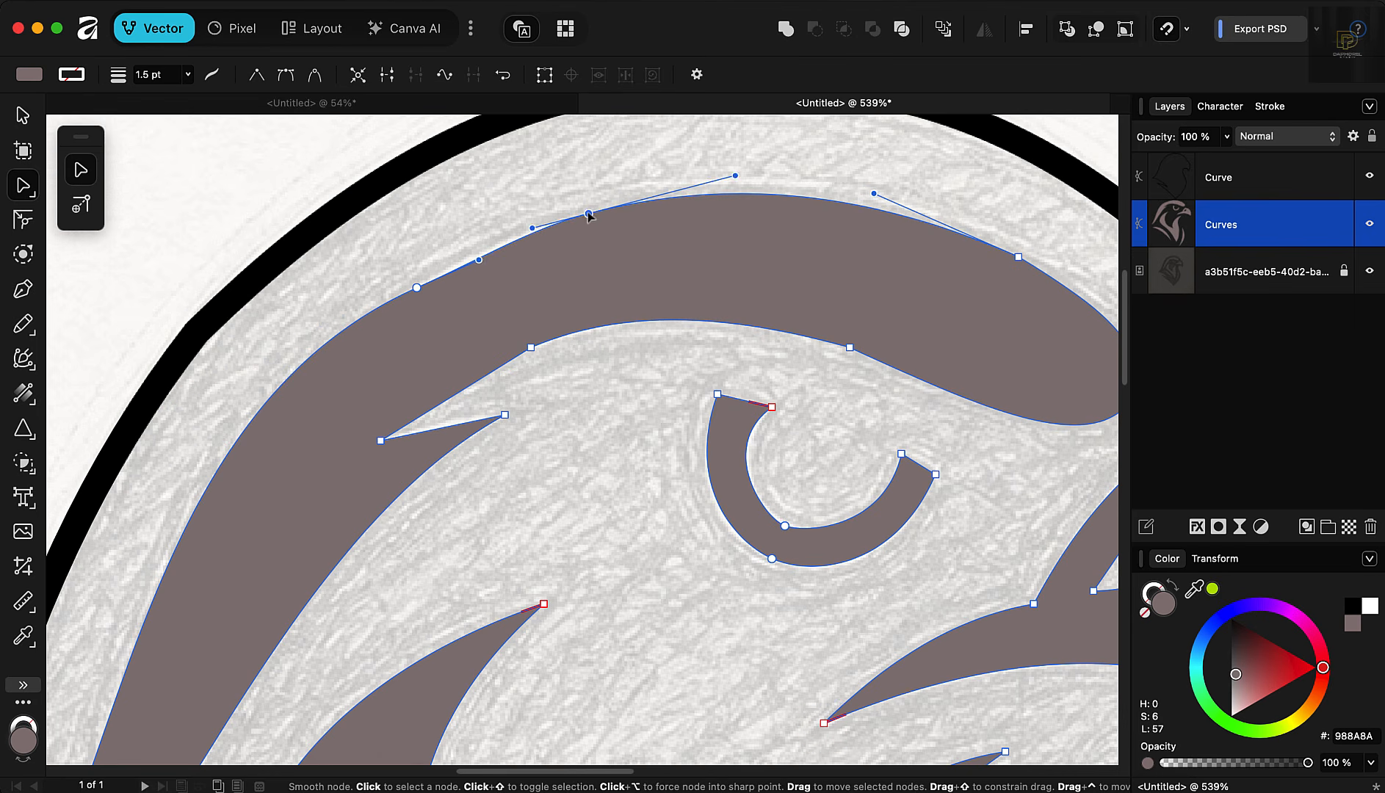
pyautogui.moveTo(478, 260); pyautogui.dragTo(474, 255)
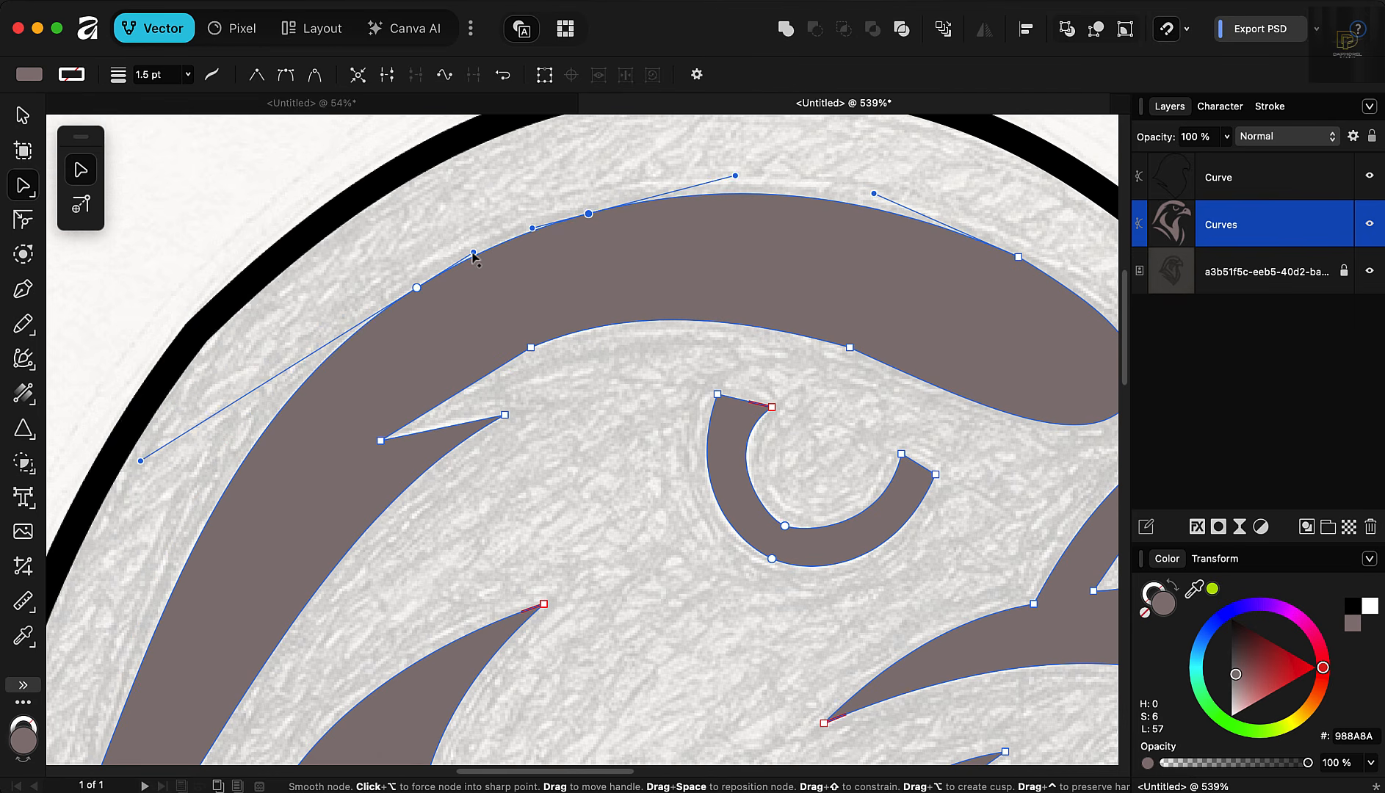
pyautogui.scroll(-5, 575, 243)
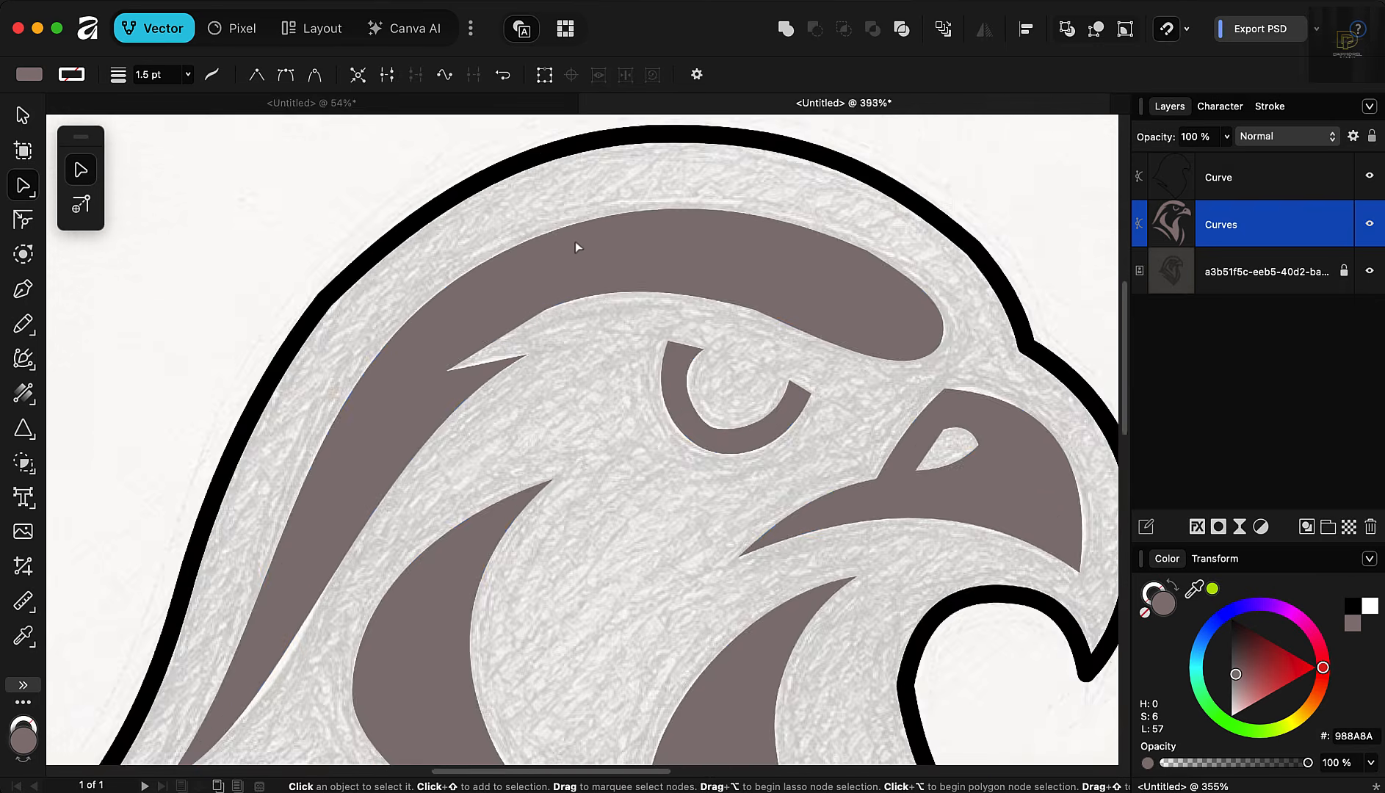
pyautogui.scroll(-3, 575, 242)
pyautogui.scroll(2, 599, 420)
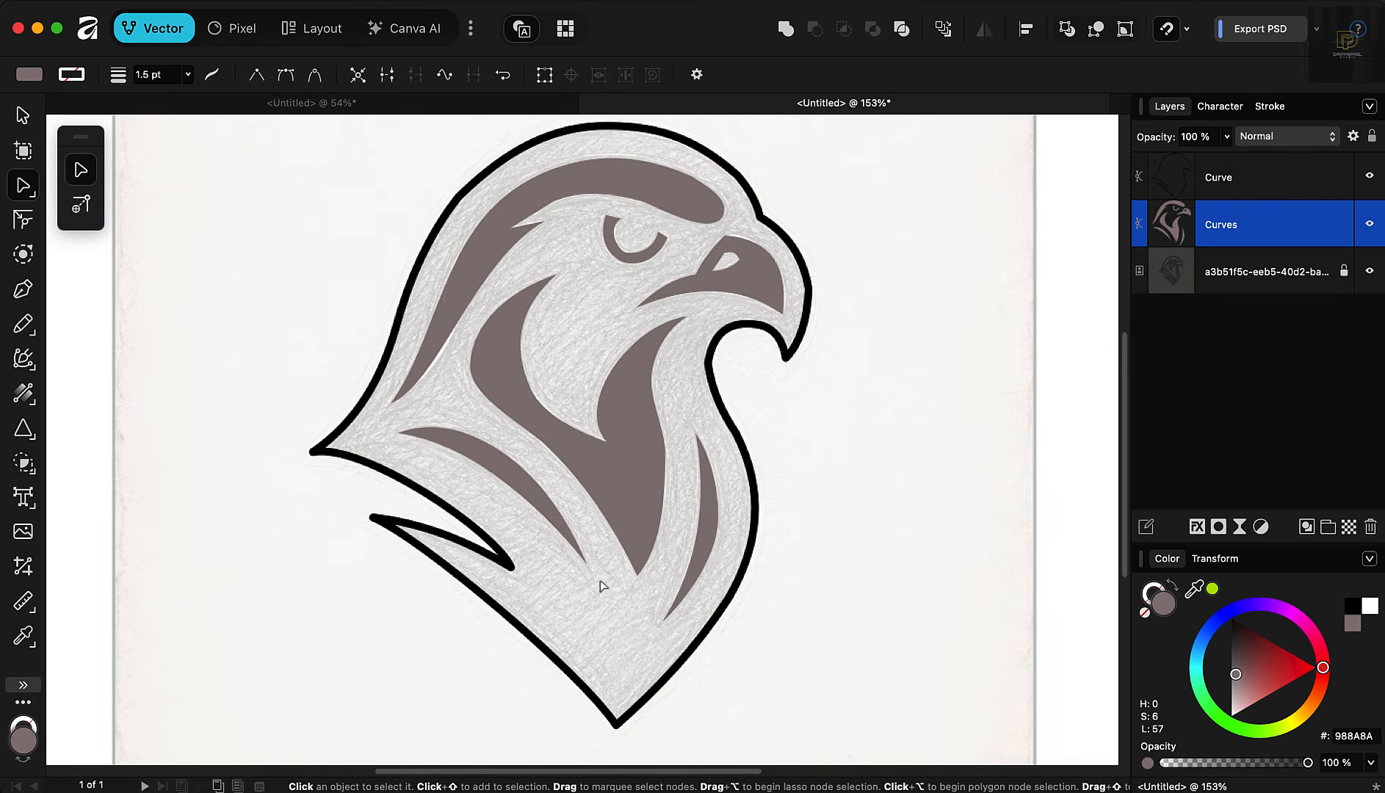
# Step: Reshape the inner edge of the crown shape near its lower tip to close the gap with the sketch
pyautogui.scroll(1, 588, 507)
pyautogui.press('v')
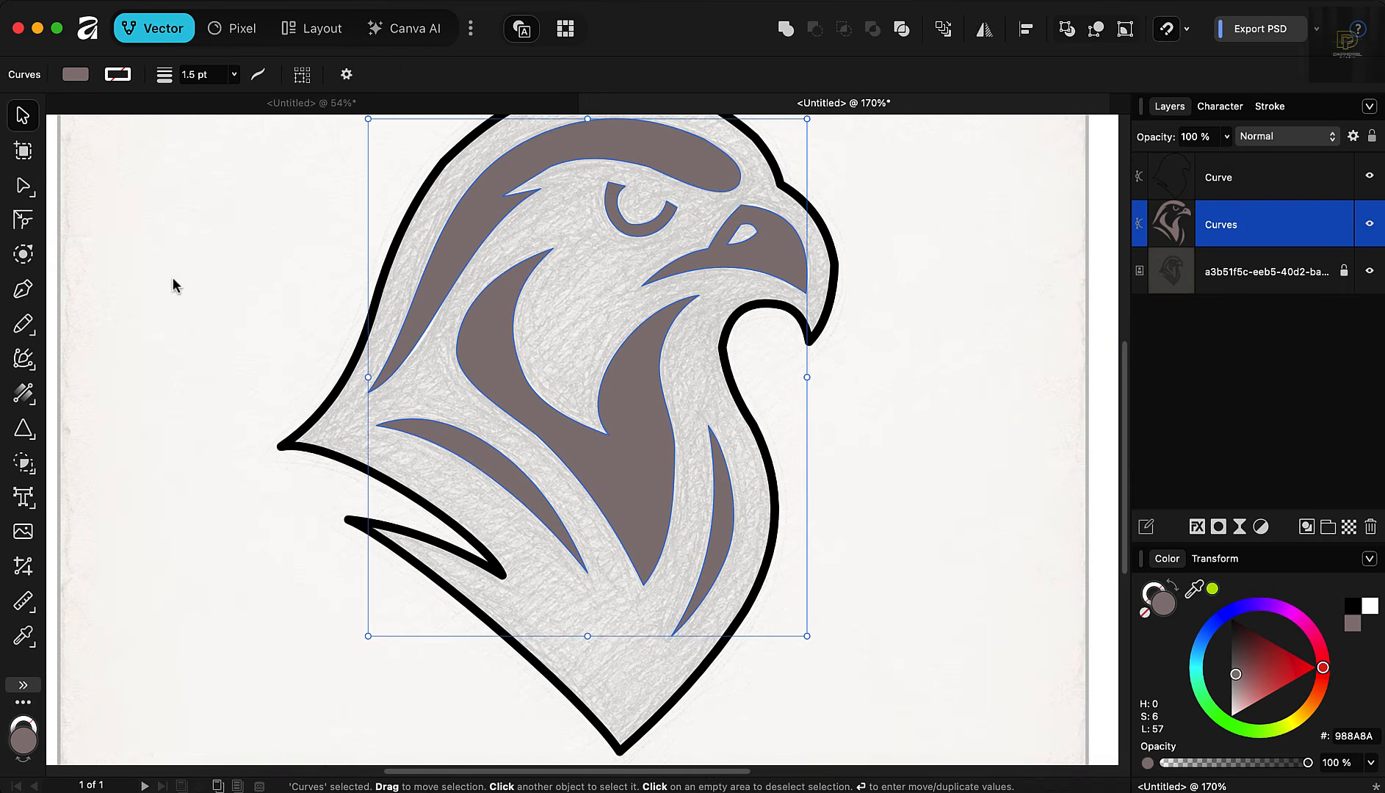
pyautogui.click(173, 284)
pyautogui.scroll(-1, 418, 373)
pyautogui.scroll(-1, 418, 373)
pyautogui.scroll(4, 388, 351)
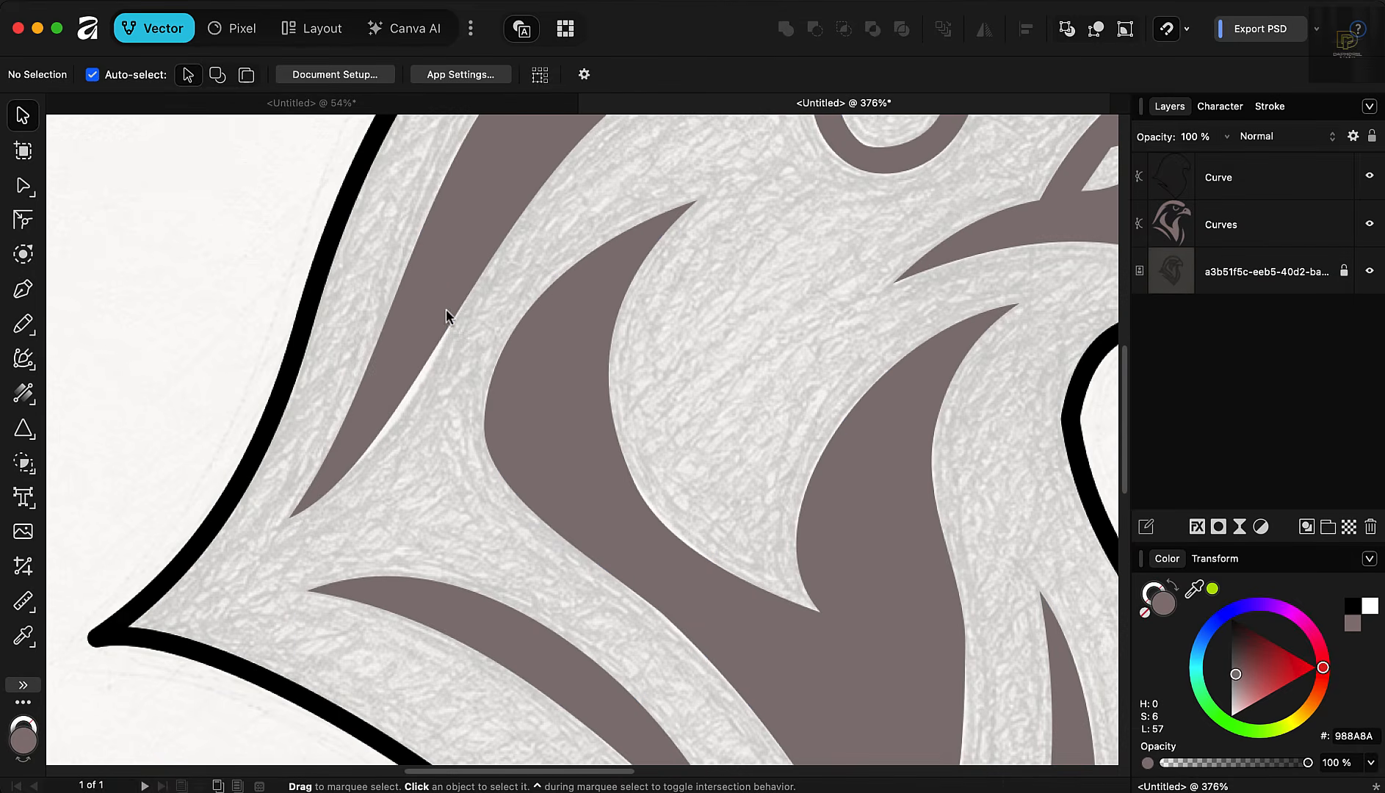
pyautogui.click(446, 315)
pyautogui.click(23, 186)
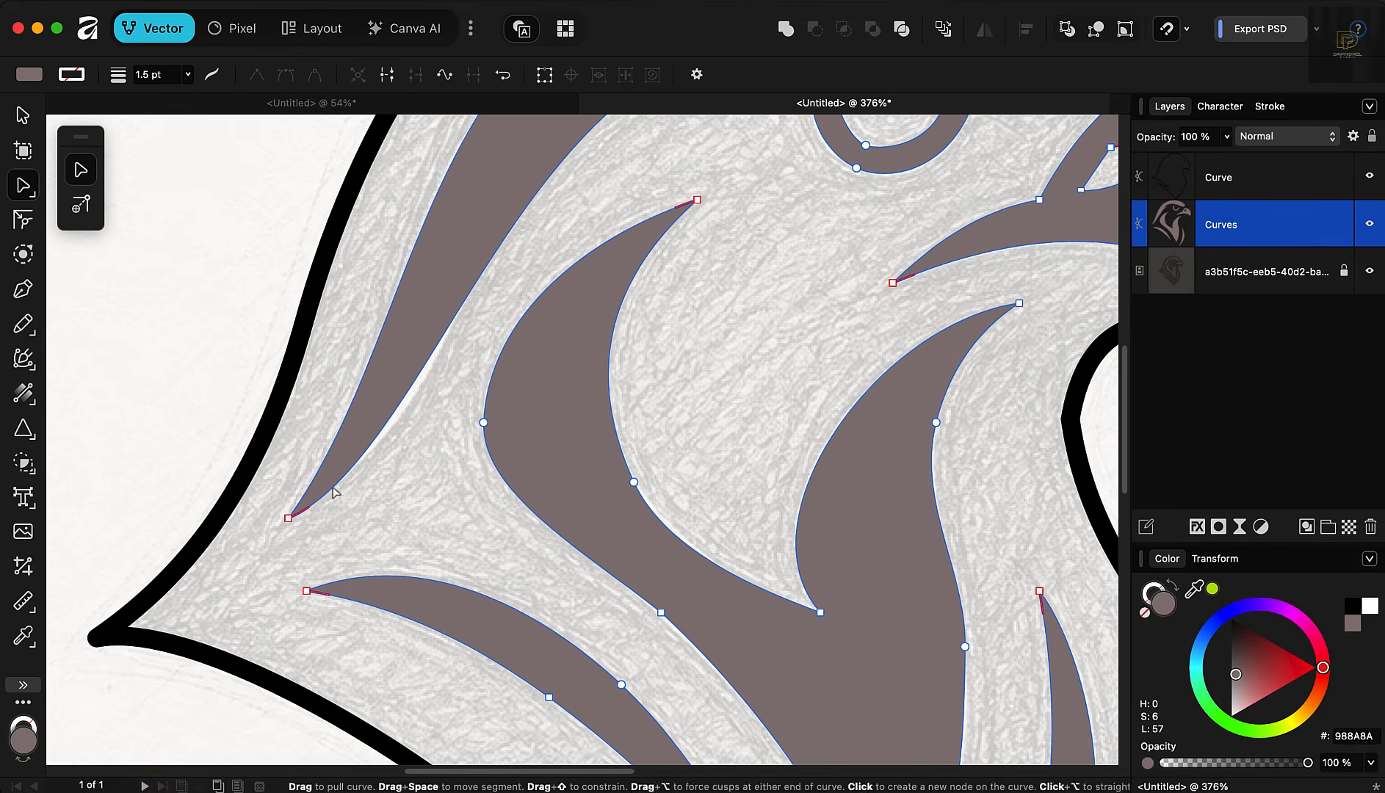
pyautogui.moveTo(297, 523); pyautogui.dragTo(442, 450)
pyautogui.scroll(-4, 377, 326)
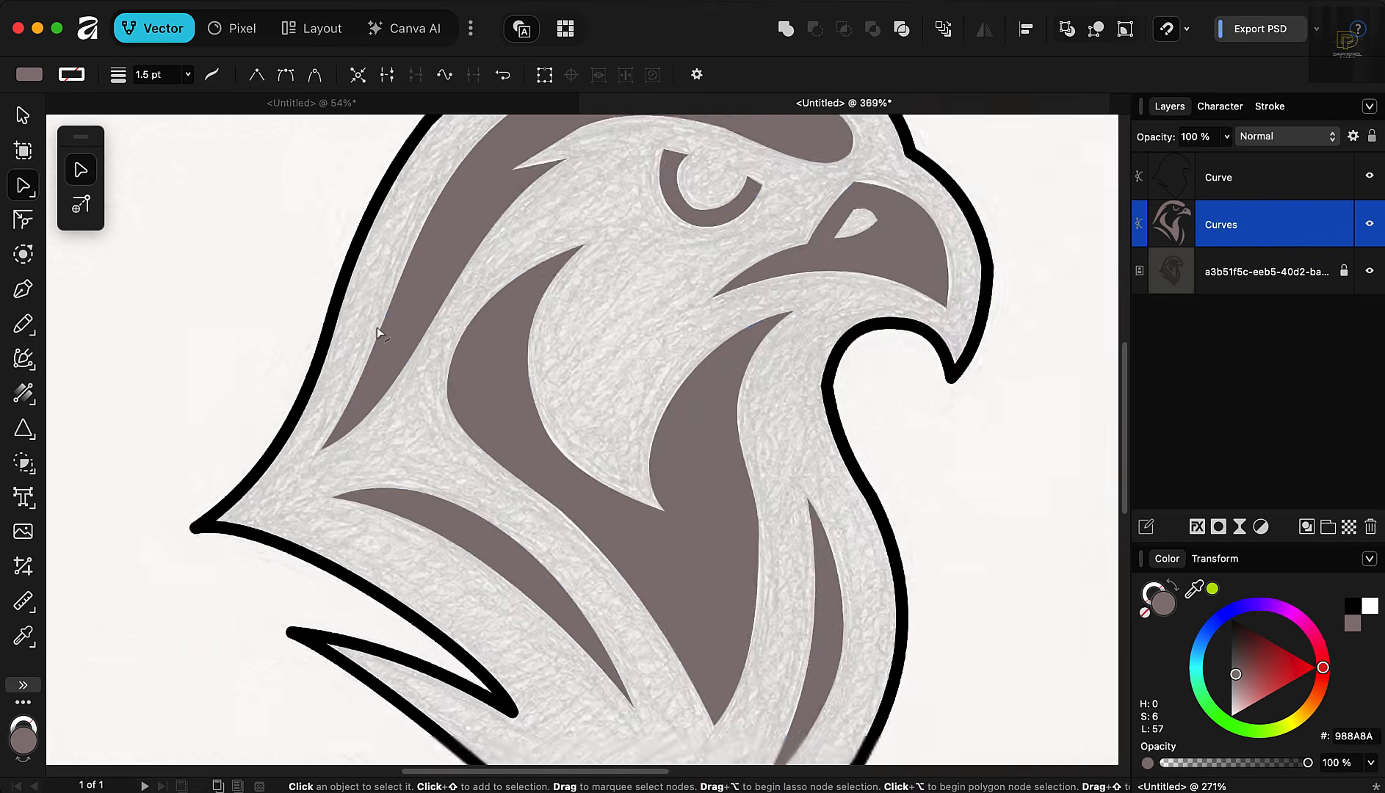
pyautogui.click(23, 120)
# Step: Remove the stroke from the outer falcon outline and fill it with brown #A18585
pyautogui.scroll(-3, 484, 396)
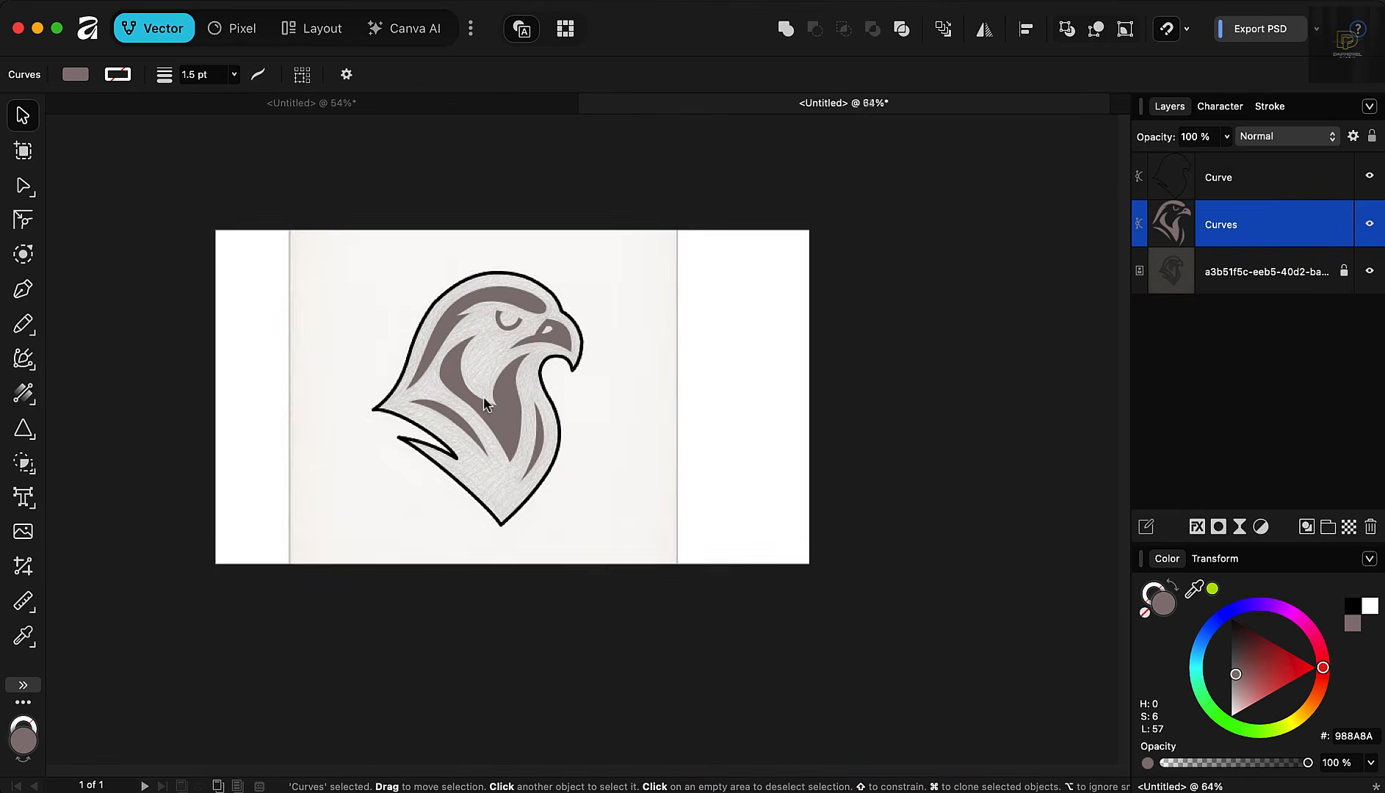
pyautogui.scroll(2, 508, 413)
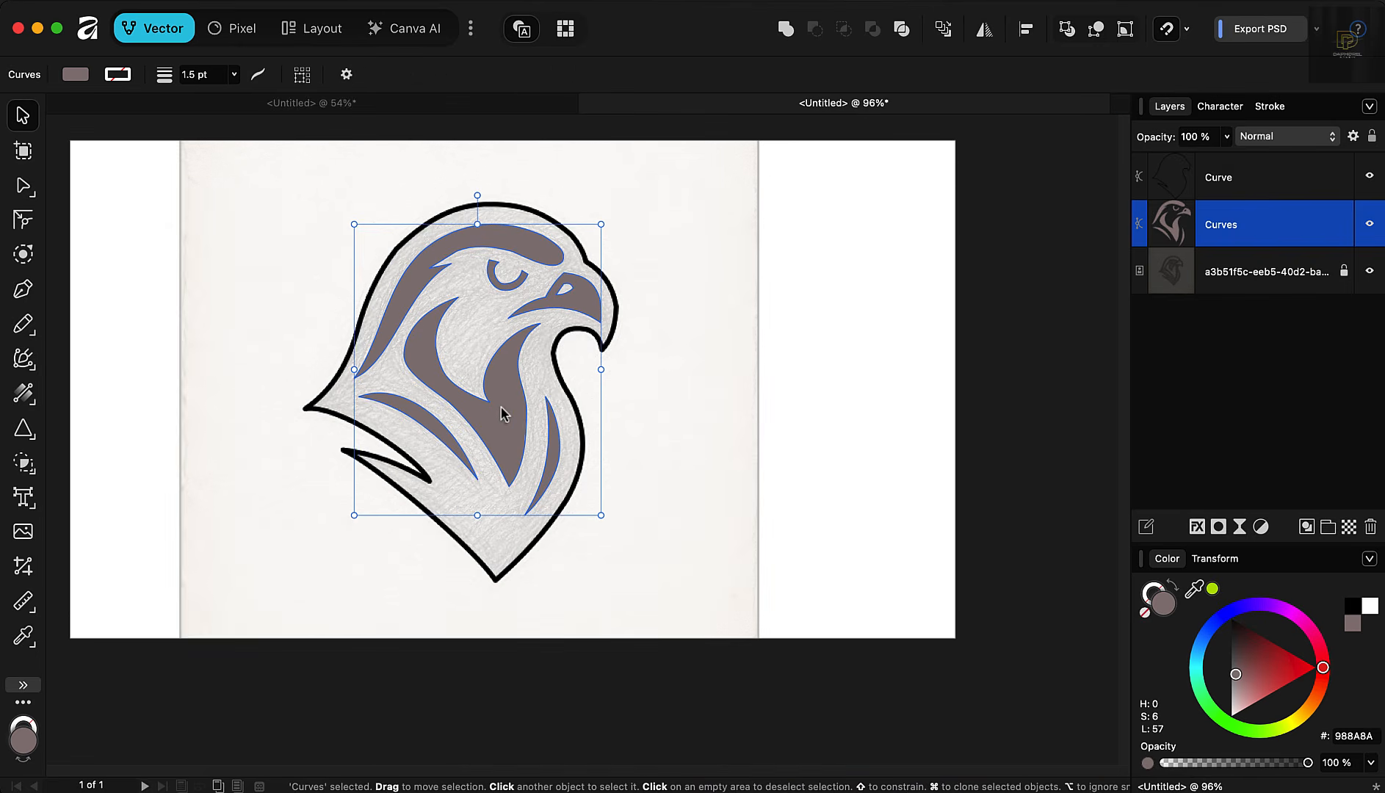
pyautogui.click(324, 410)
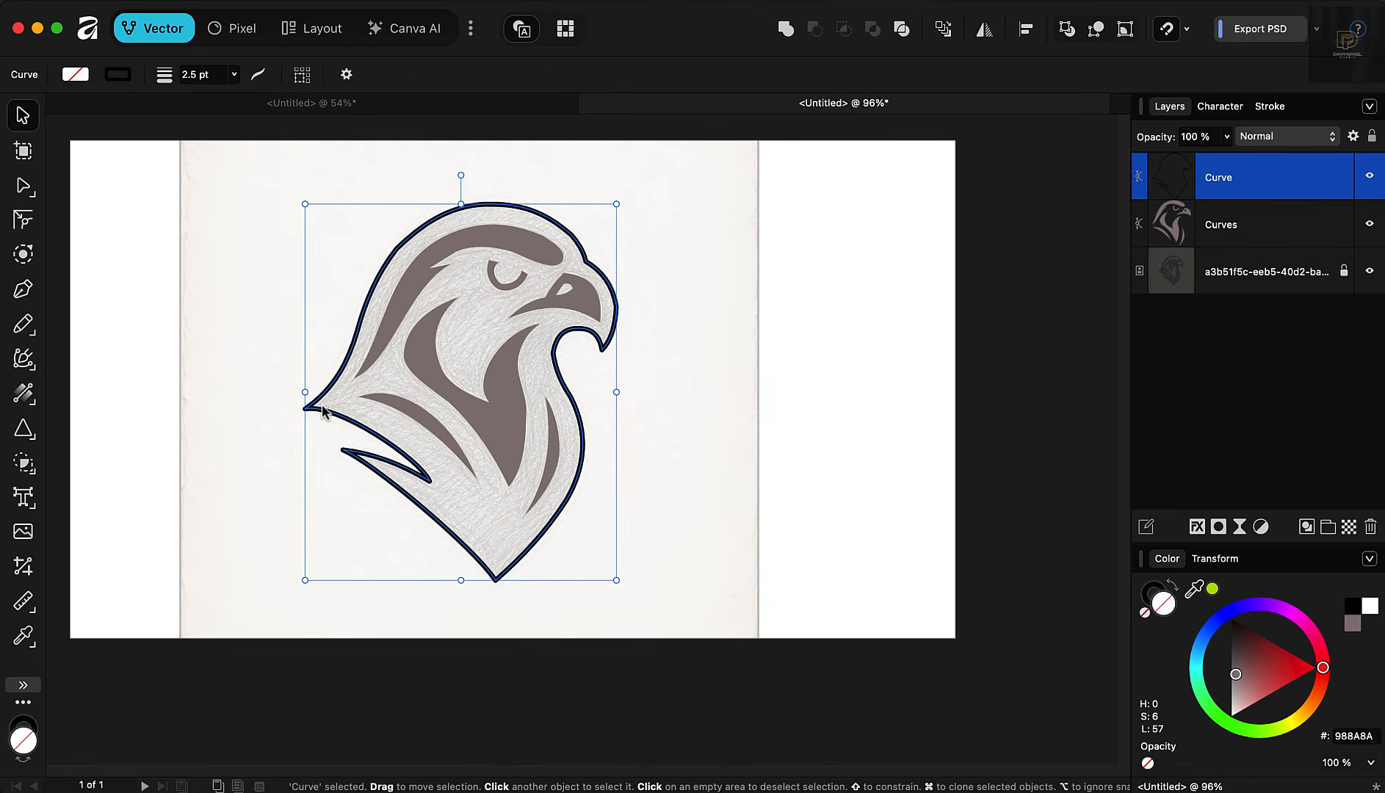
pyautogui.click(1149, 596)
pyautogui.click(1146, 613)
pyautogui.click(1166, 611)
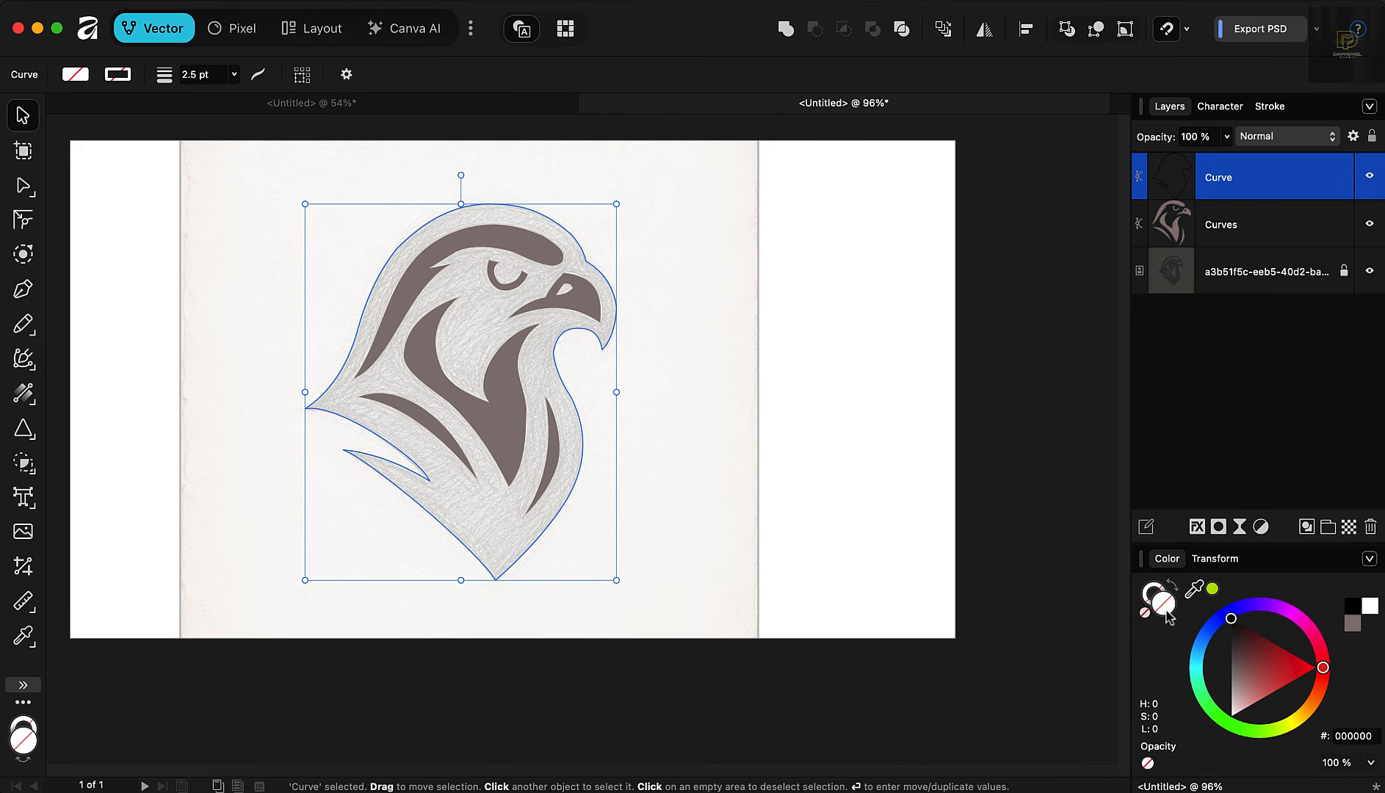
pyautogui.click(1240, 677)
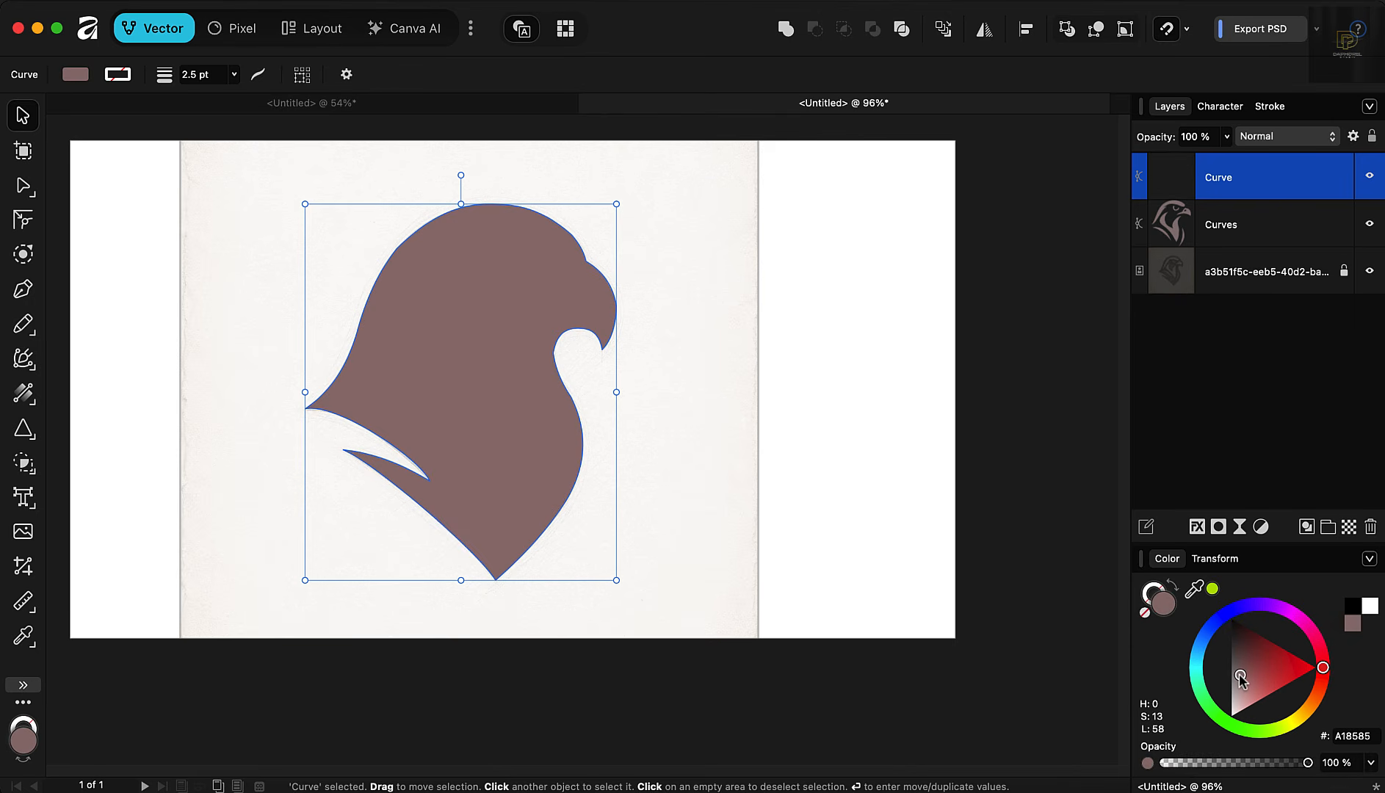
# Step: Place the filled silhouette beneath the inner shapes in the layer order and fill the inner shapes with white
pyautogui.moveTo(1299, 185); pyautogui.dragTo(1302, 270)
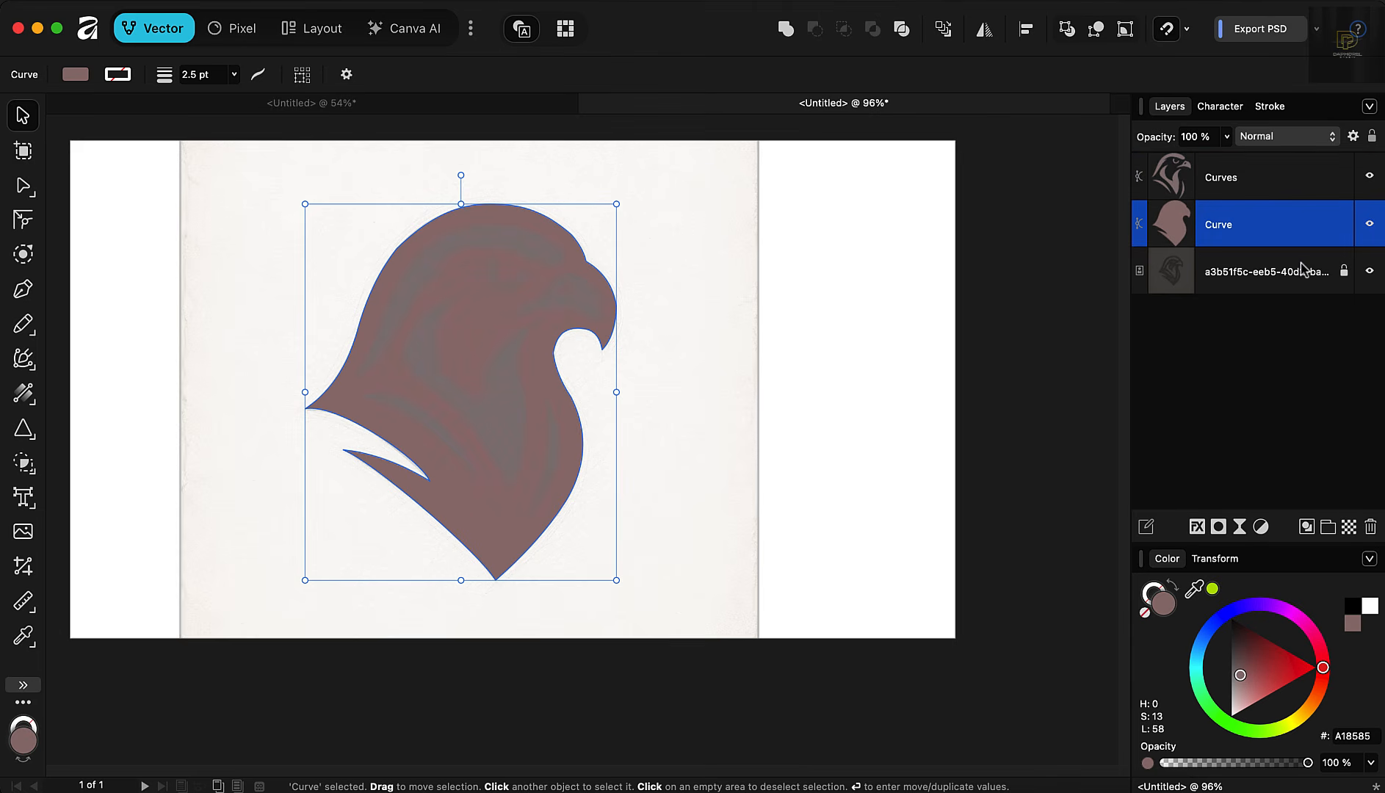
pyautogui.click(1255, 185)
pyautogui.click(1369, 609)
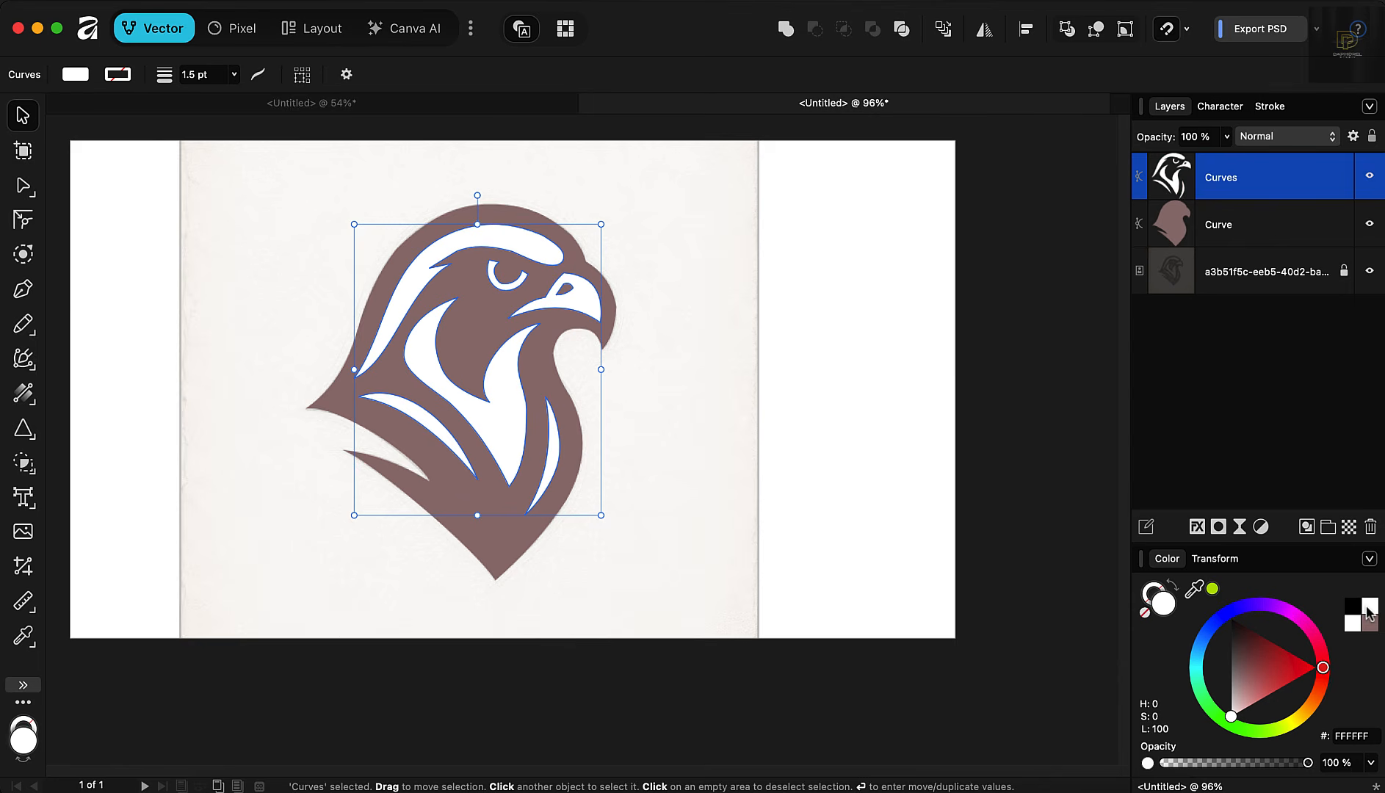
# Step: Move the white inner shapes and the brown silhouette aside in turn, undoing each move
pyautogui.moveTo(429, 338); pyautogui.dragTo(857, 358)
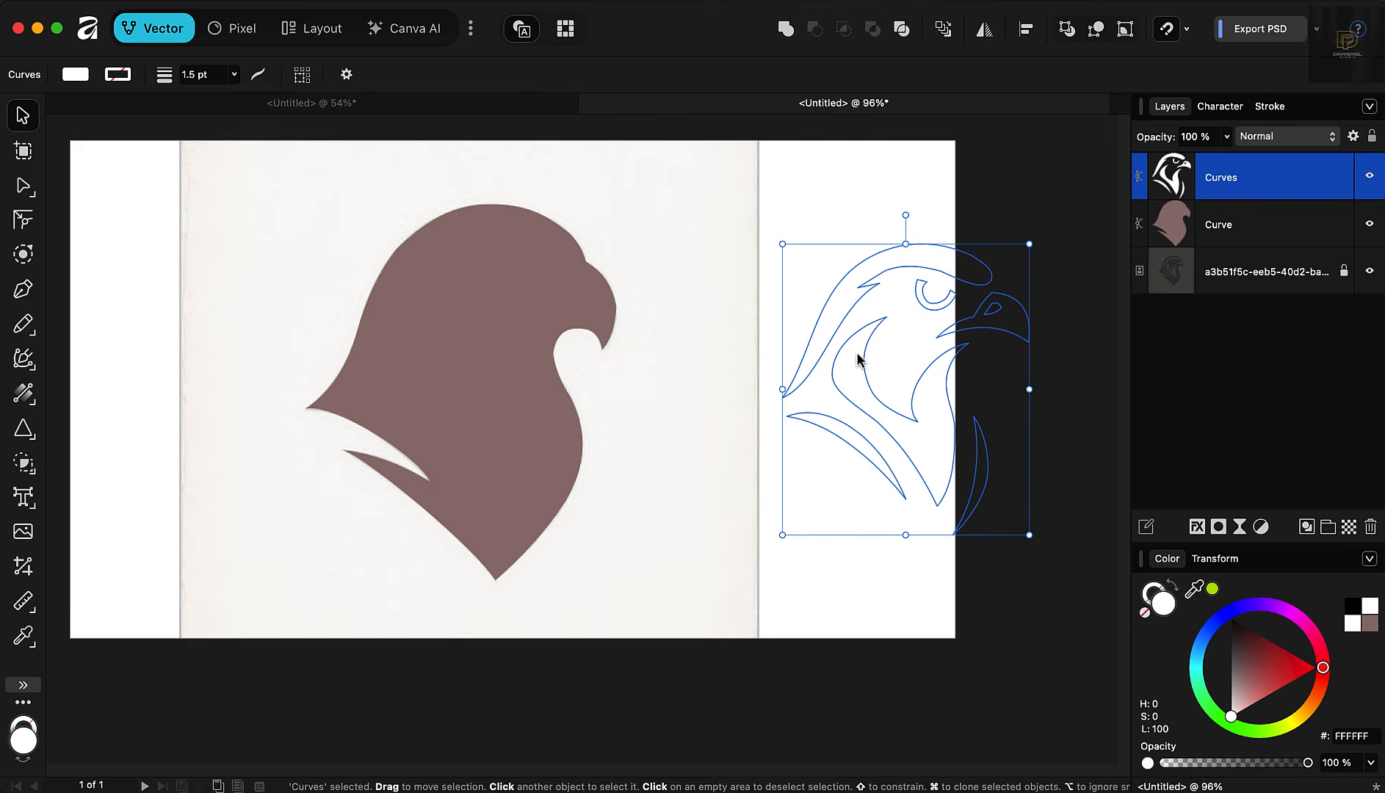
pyautogui.press('super+z')
pyautogui.click(489, 557)
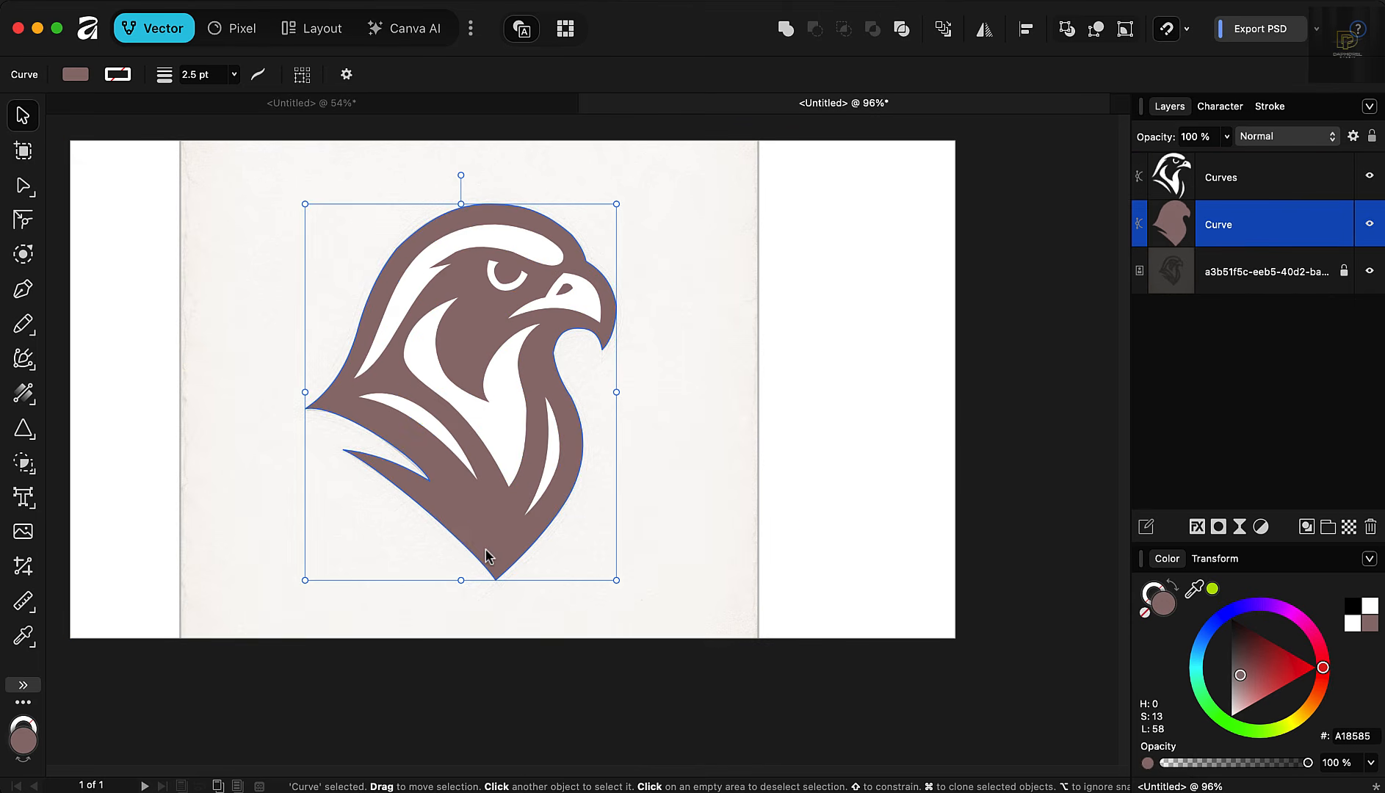
pyautogui.moveTo(489, 558); pyautogui.dragTo(865, 545)
pyautogui.press('super+z')
pyautogui.click(514, 454)
pyautogui.moveTo(508, 450); pyautogui.dragTo(841, 473)
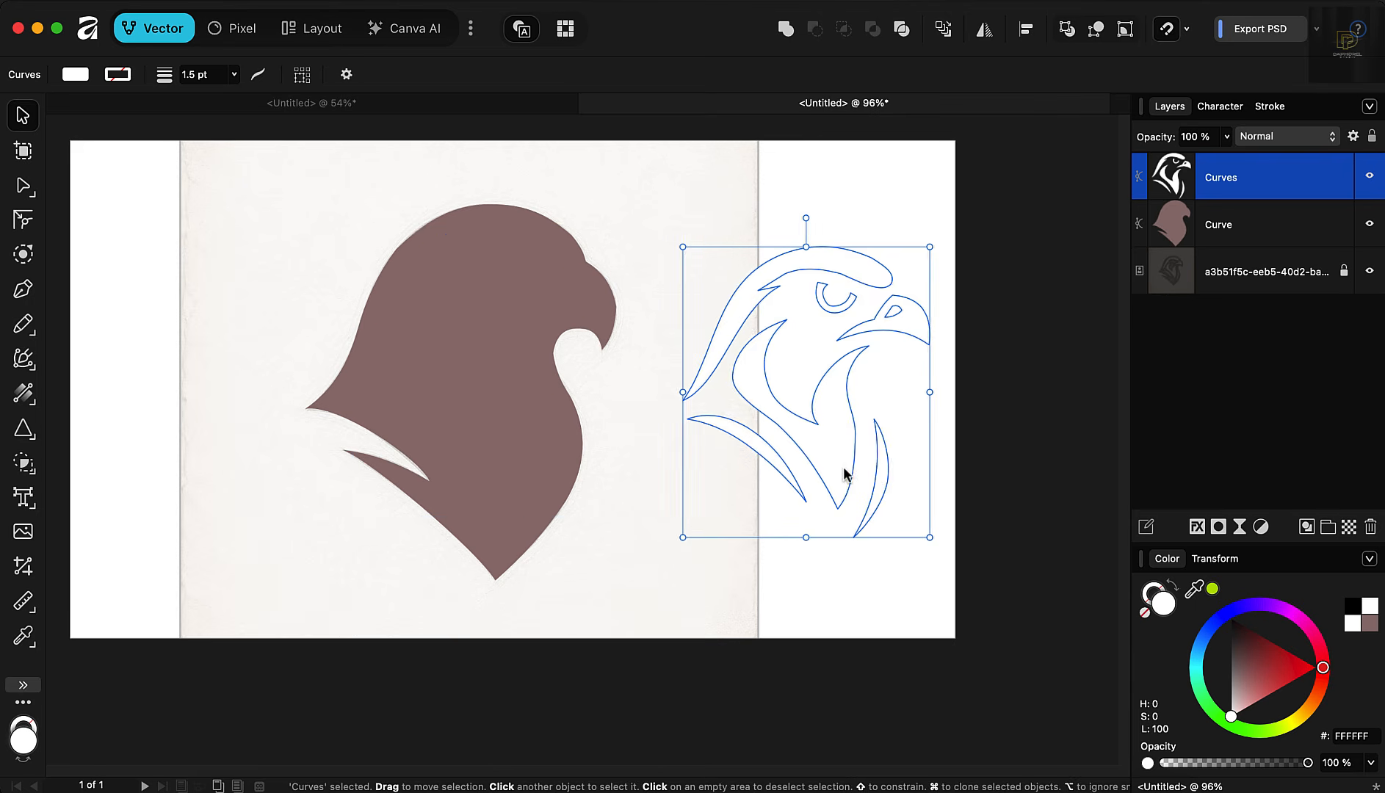
pyautogui.press('super+z')
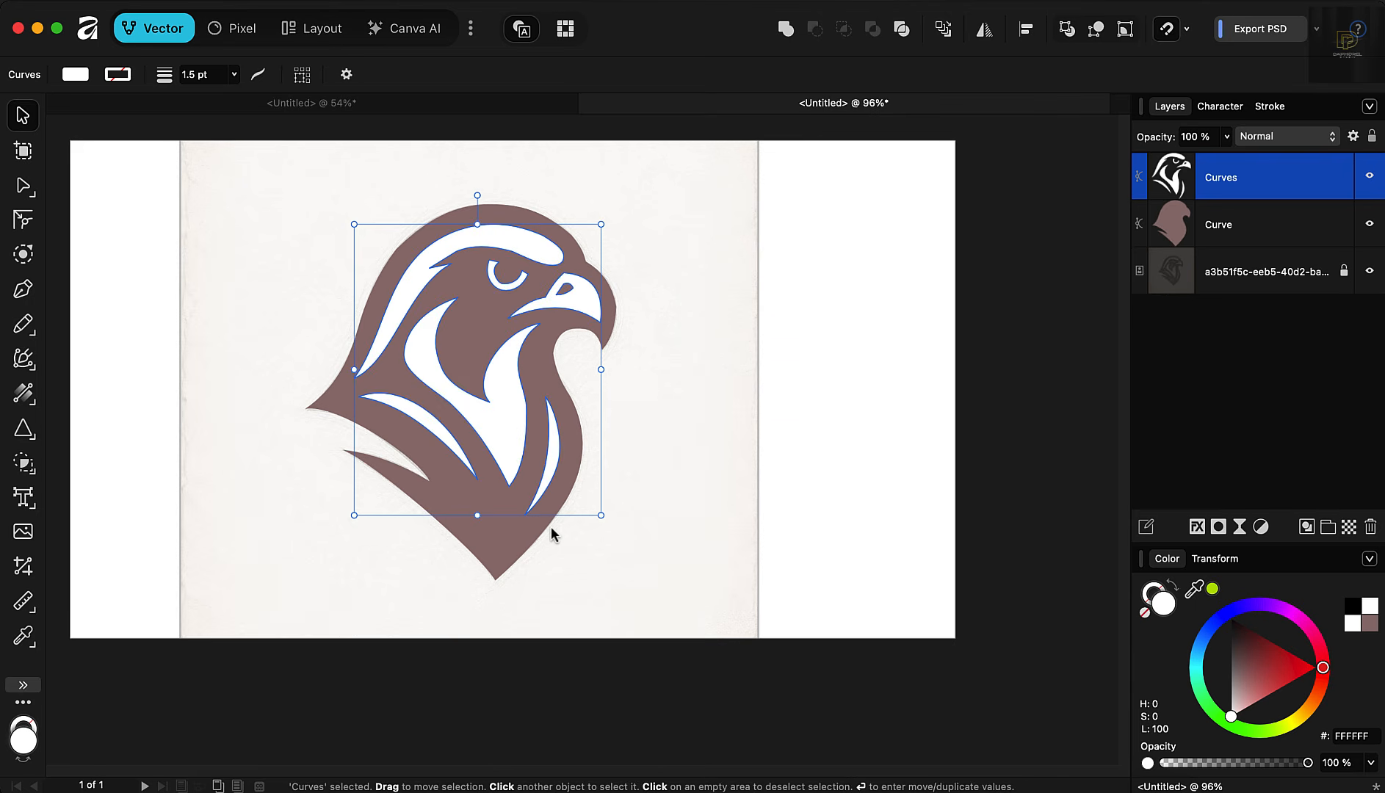
# Step: Subtract the white inner shapes from the brown silhouette so they become cut-outs, and clear the selection
pyautogui.keyDown('shift'); pyautogui.click(503, 553); pyautogui.keyUp('shift')
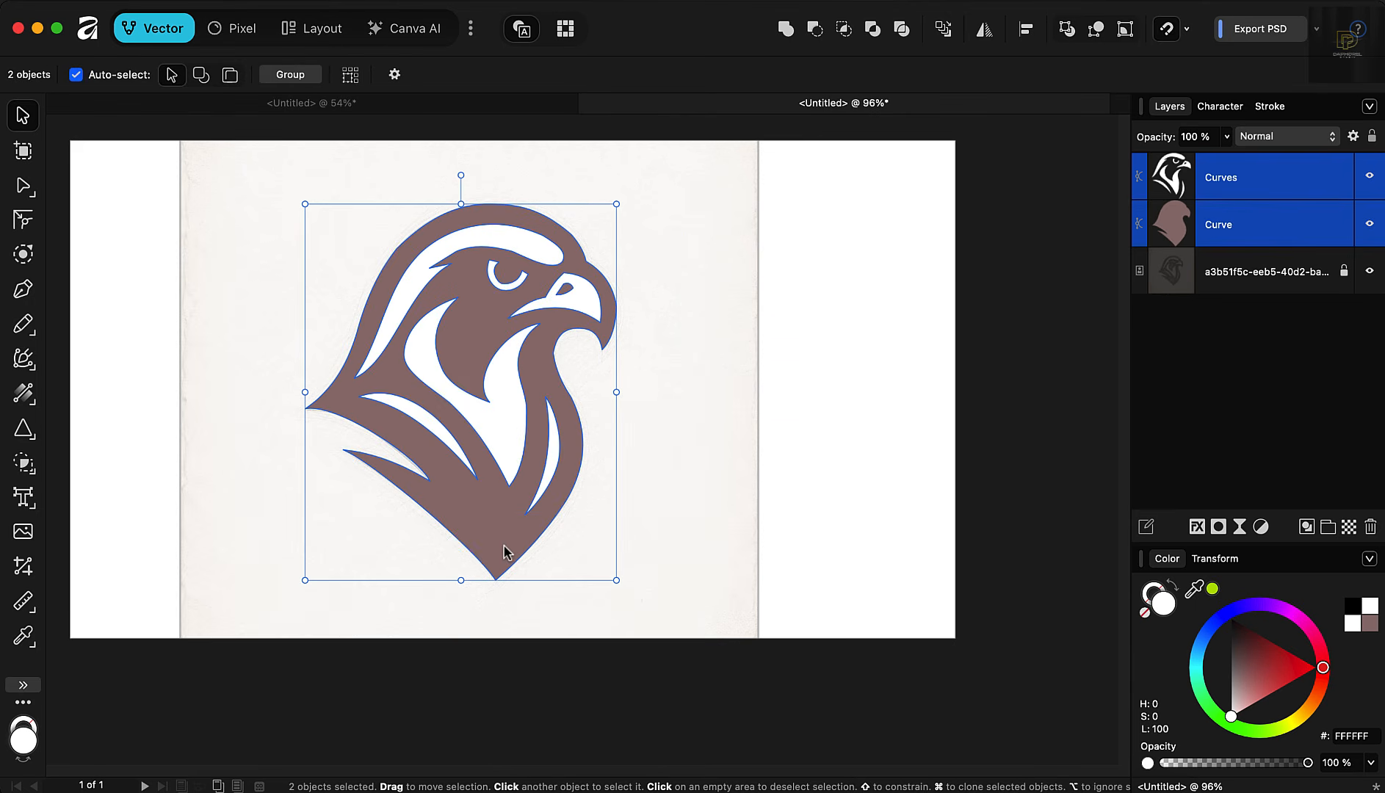
pyautogui.click(815, 32)
pyautogui.click(837, 354)
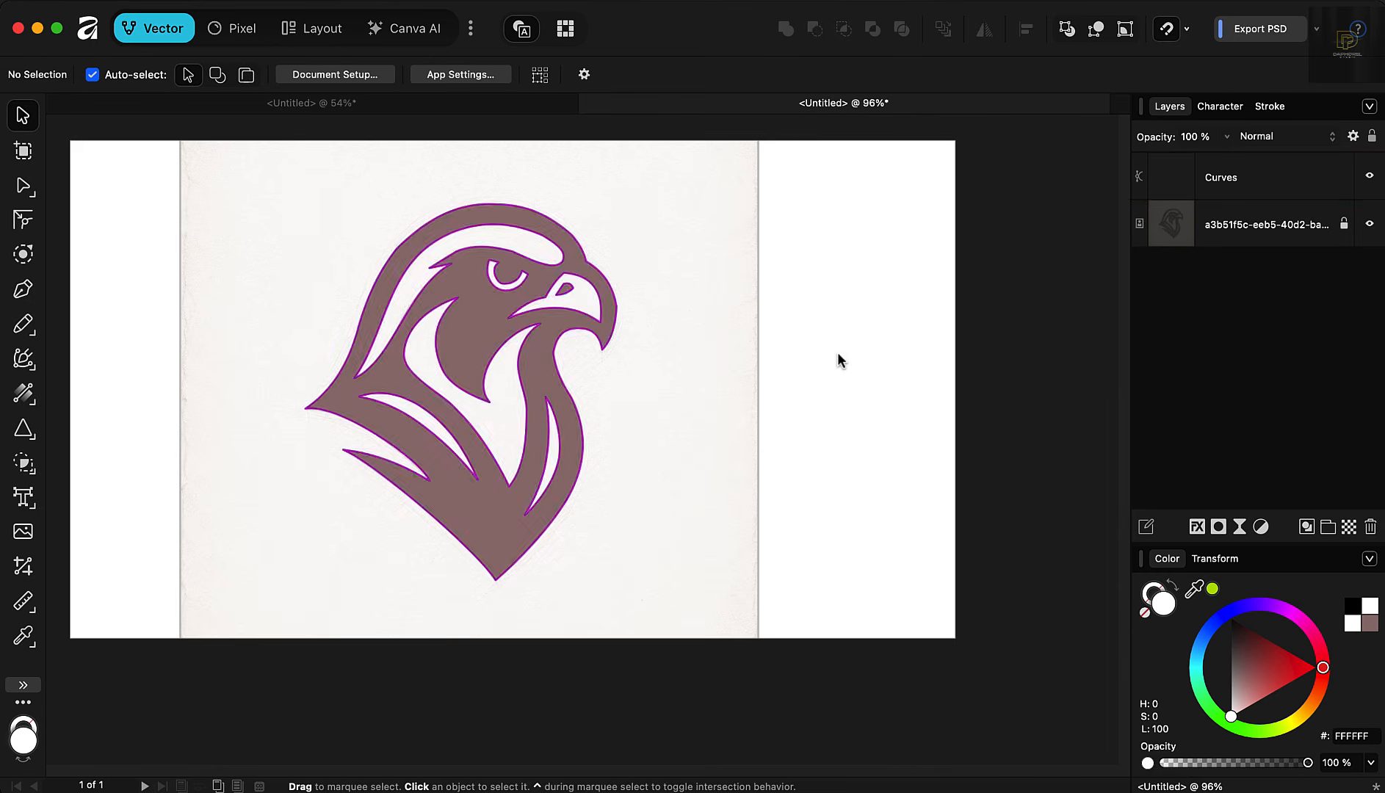
# Step: Move the cut-out falcon logo off the sketch to inspect it and undo the move
pyautogui.click(538, 227)
pyautogui.moveTo(537, 230); pyautogui.dragTo(924, 268)
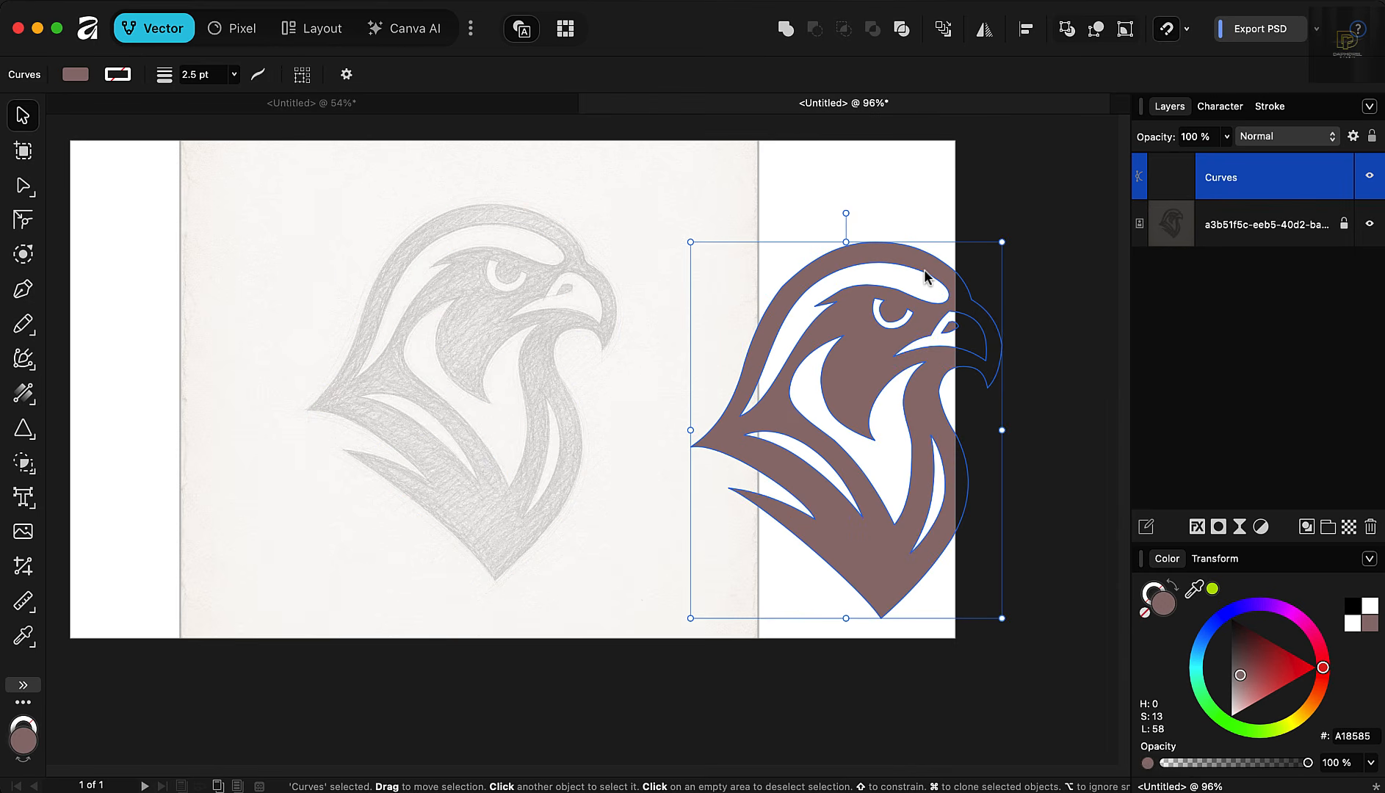
pyautogui.press('super+z')
pyautogui.scroll(-1, 474, 293)
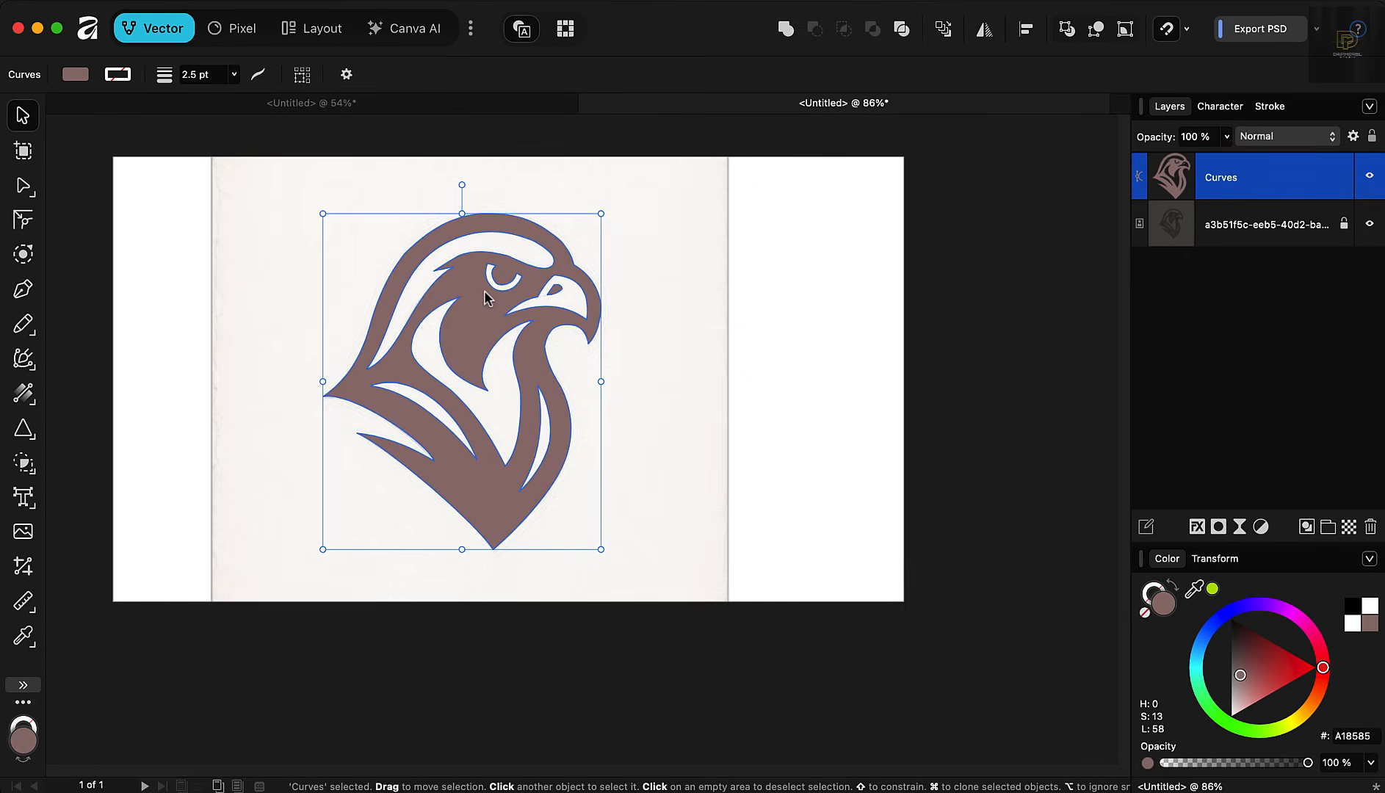
pyautogui.moveTo(485, 295)
pyautogui.mouseDown()
pyautogui.moveTo(683, 293)
pyautogui.moveTo(486, 291)
pyautogui.mouseUp()
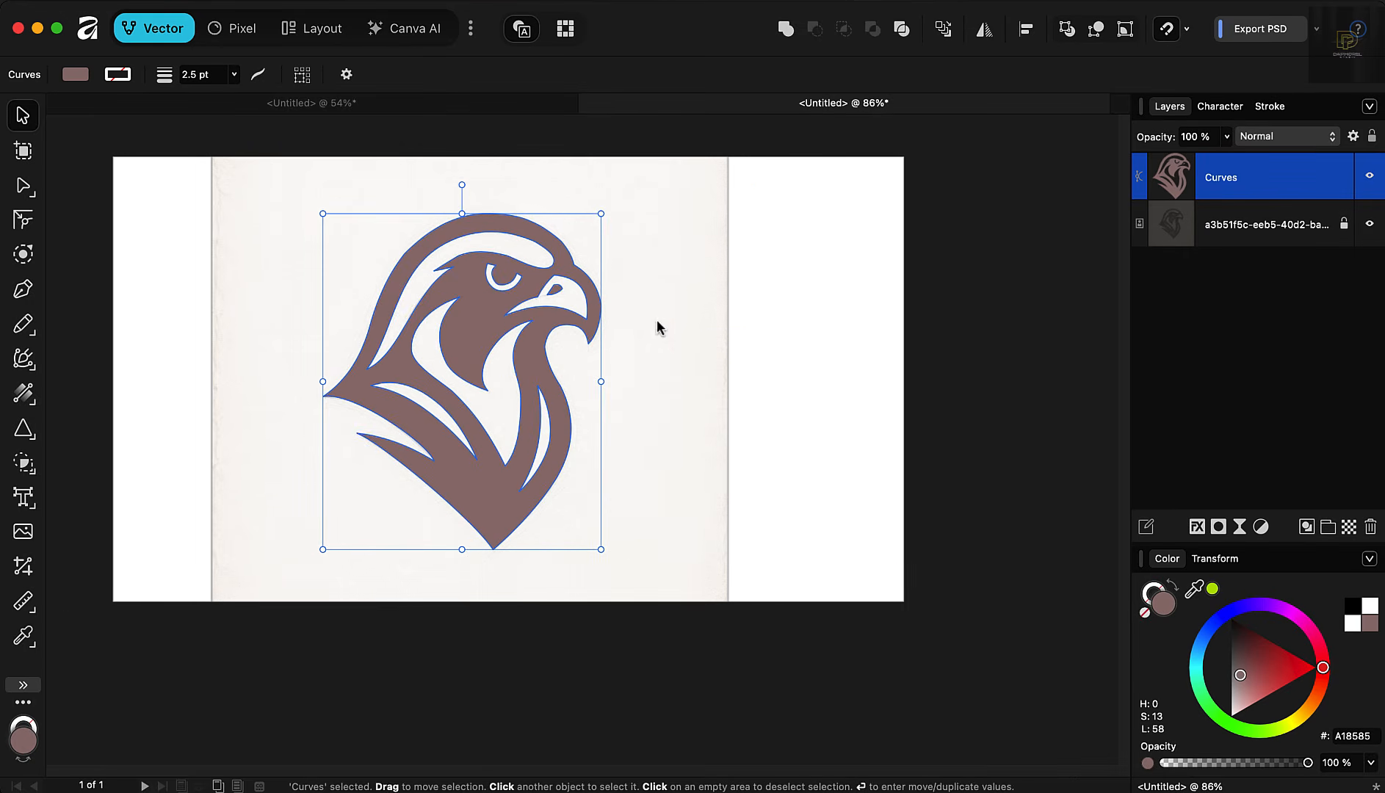
# Step: Unlock the faded sketch image layer and delete it
pyautogui.click(694, 308)
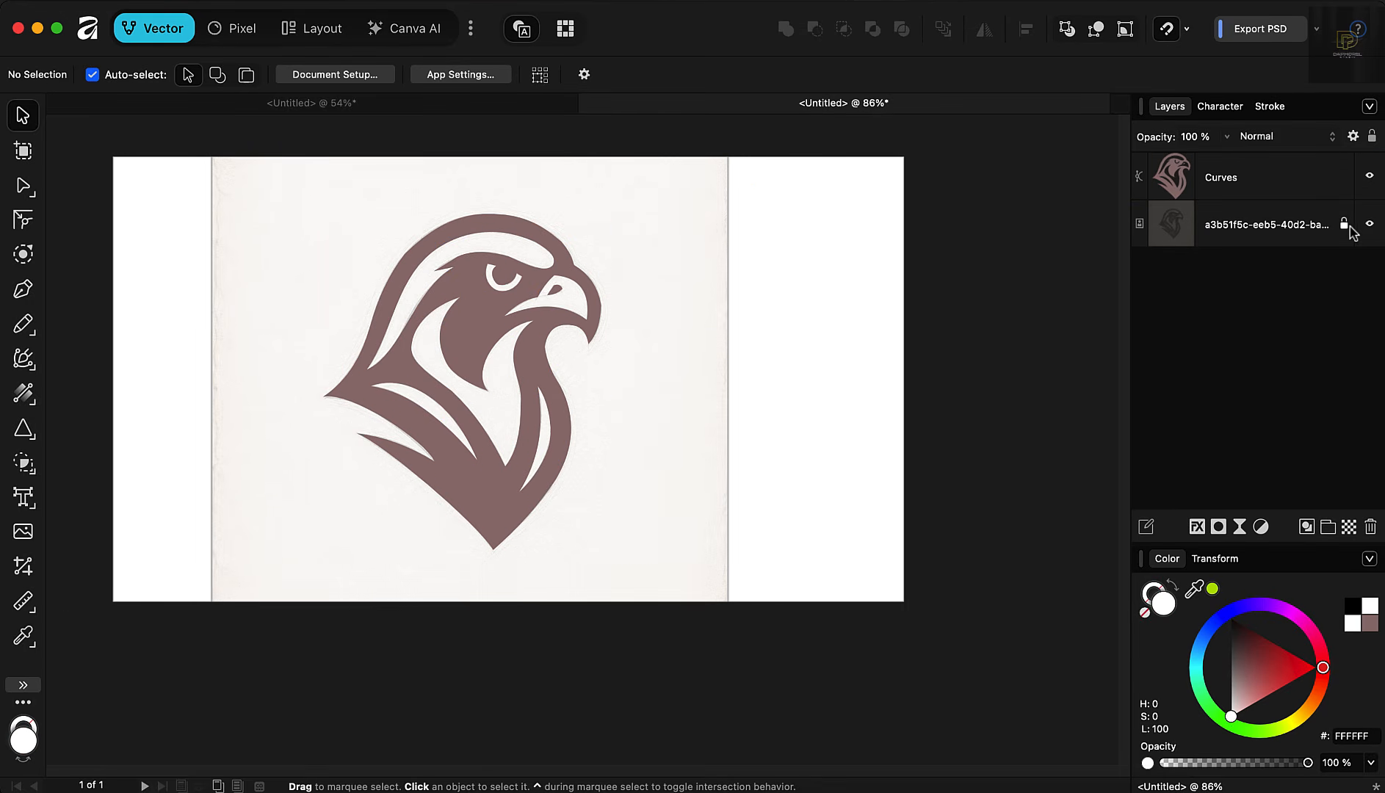
pyautogui.click(1320, 233)
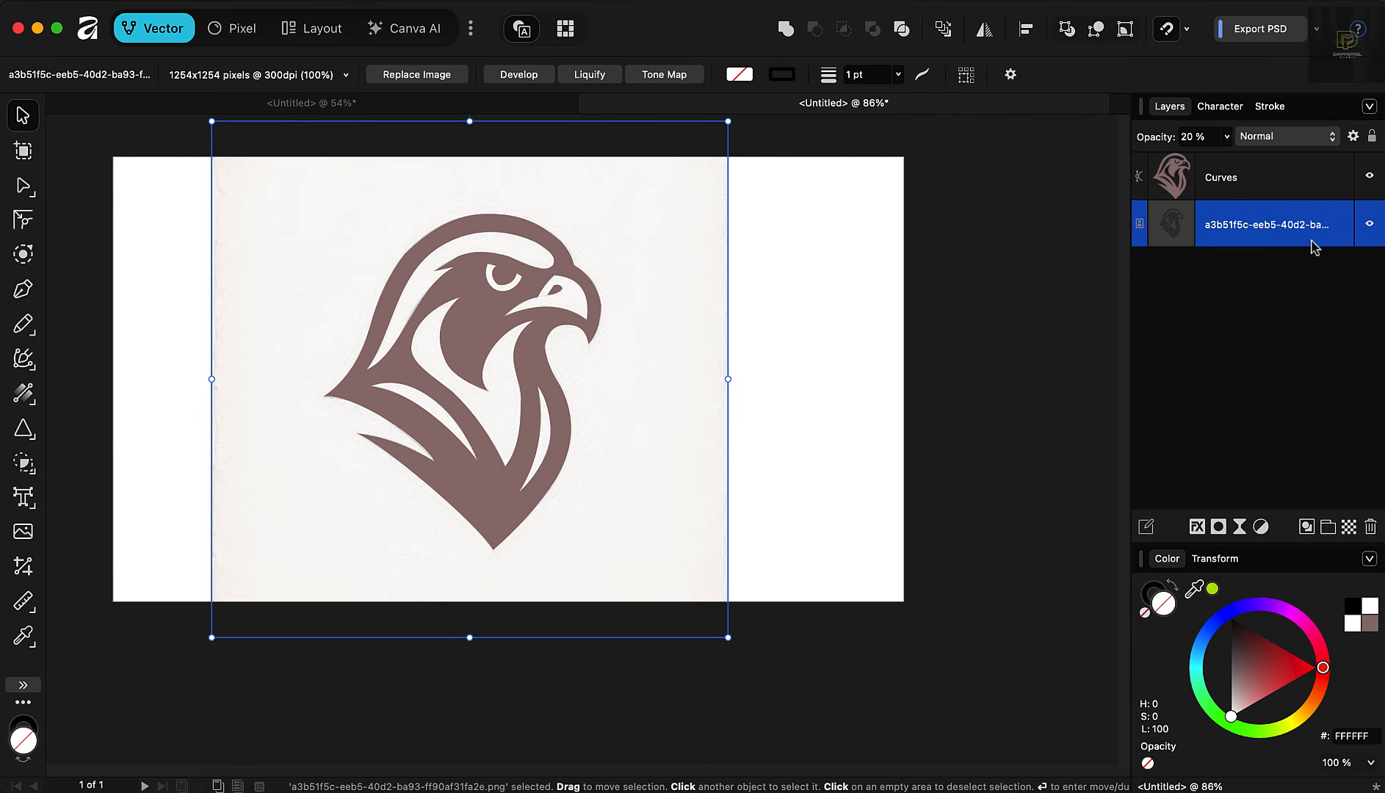
pyautogui.click(1371, 528)
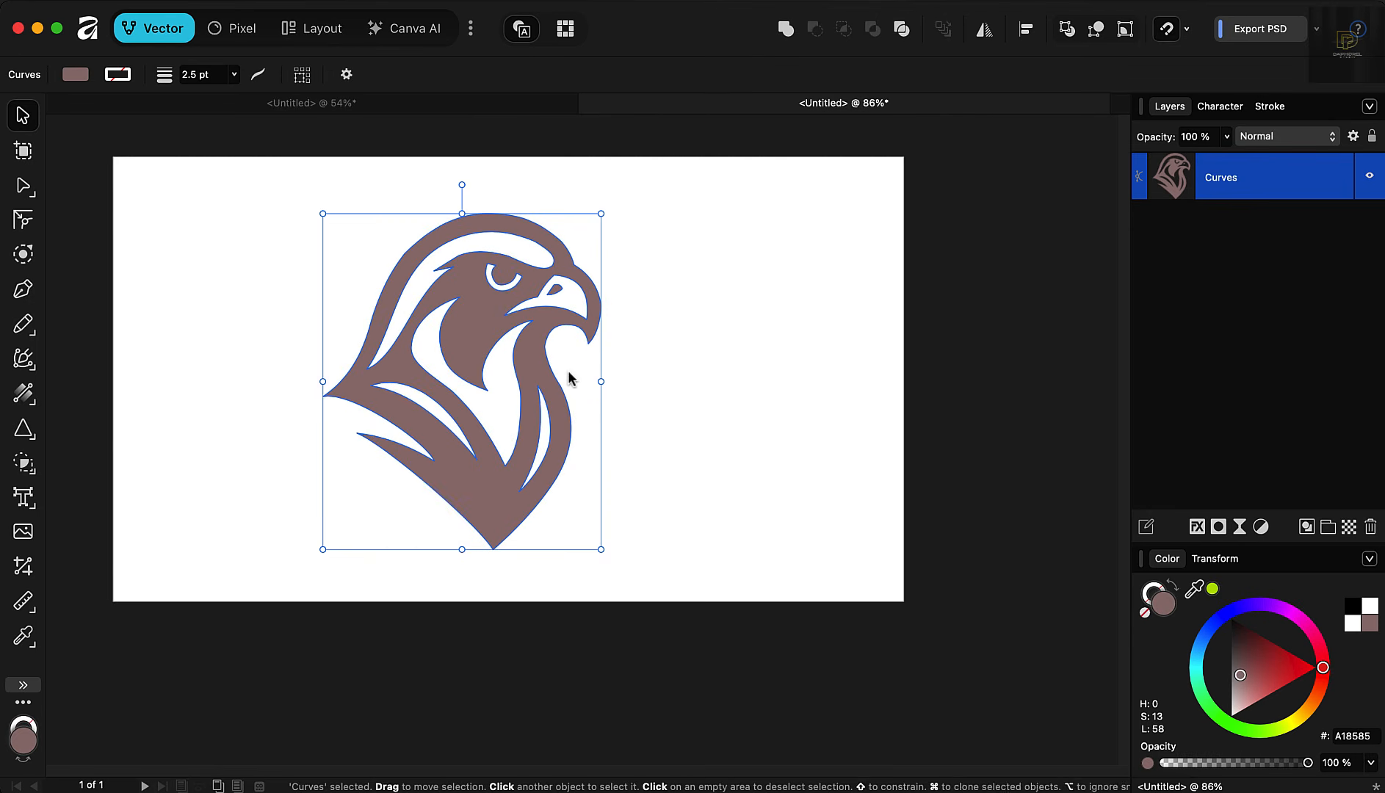
# Step: Recolour the finished falcon logo in red (EB1717) and clear the selection
pyautogui.click(1302, 669)
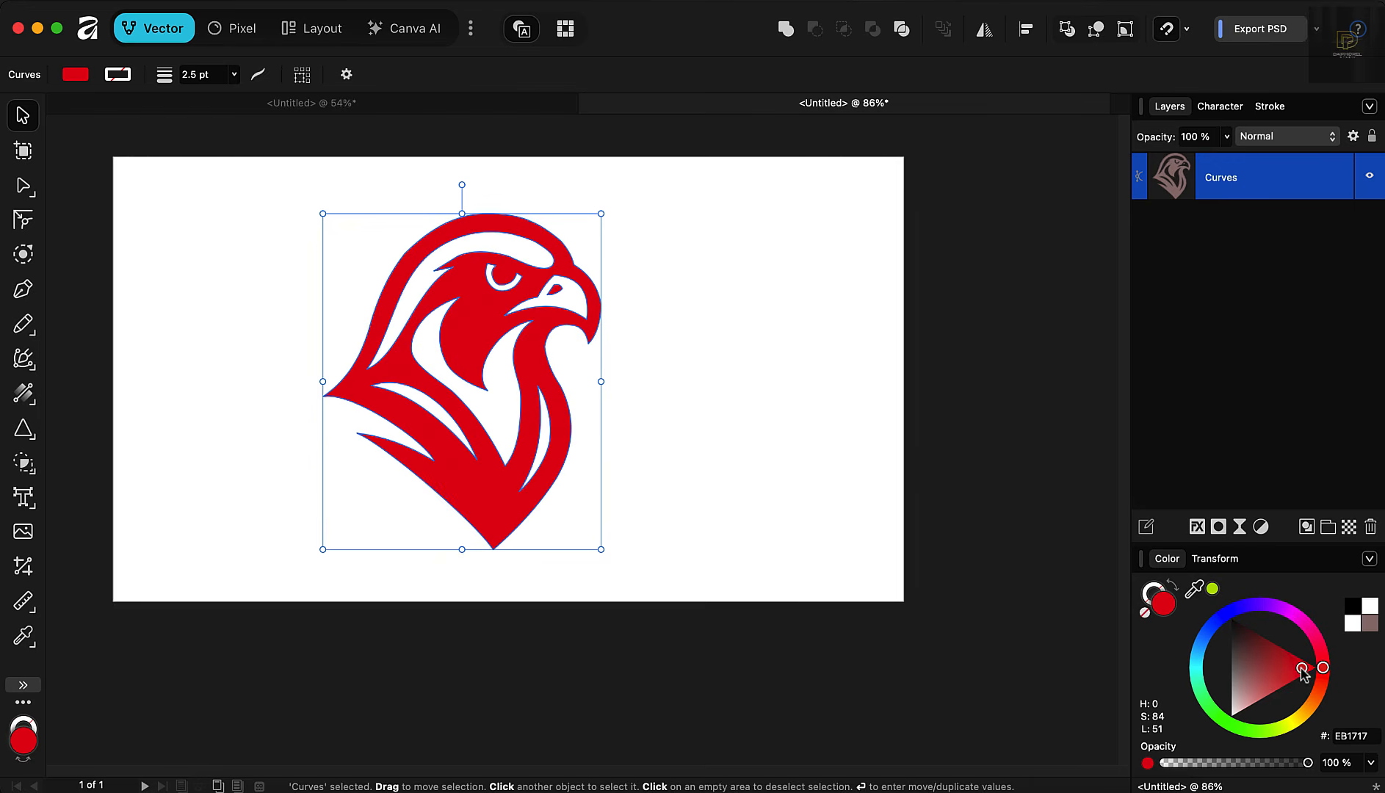
pyautogui.click(682, 252)
pyautogui.scroll(5, 469, 317)
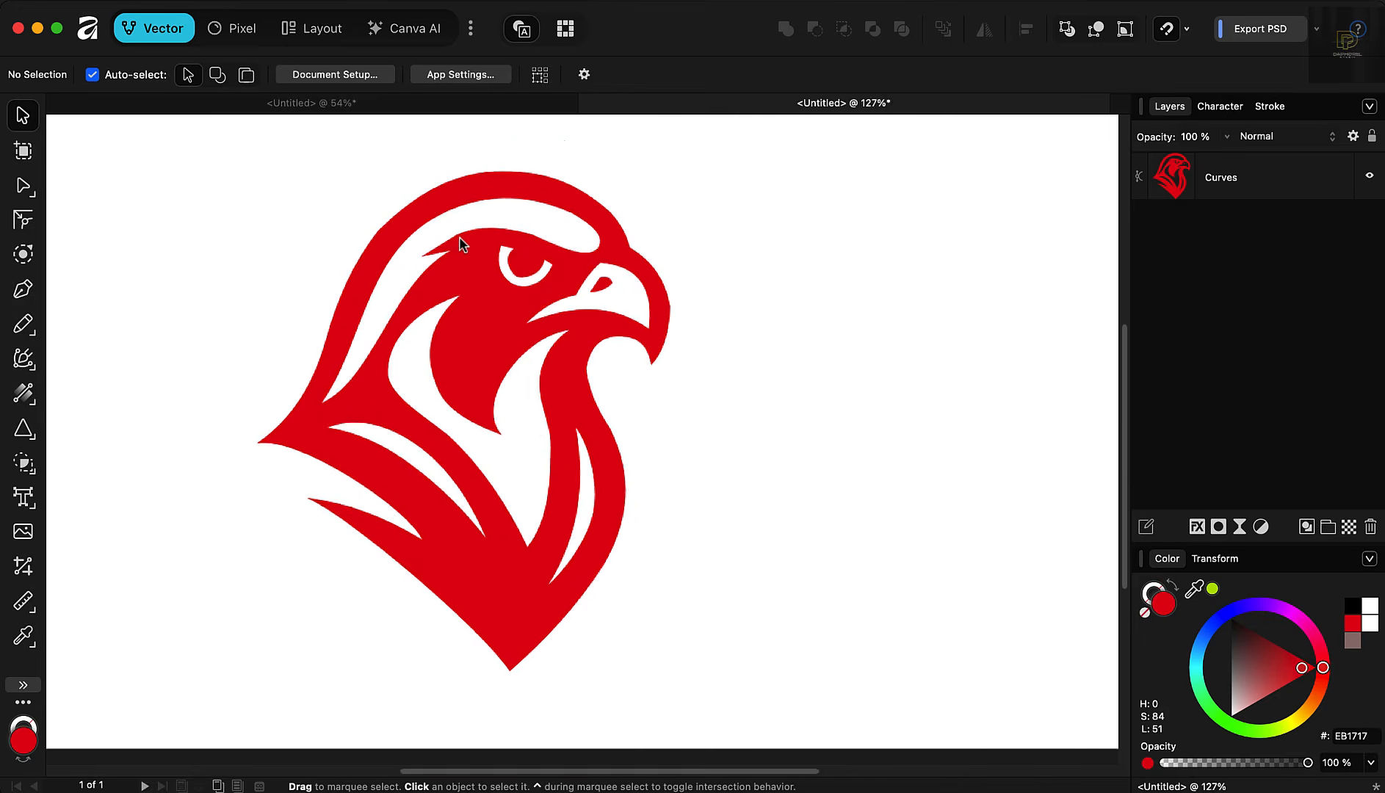
pyautogui.scroll(-2, 523, 272)
pyautogui.scroll(-2, 523, 271)
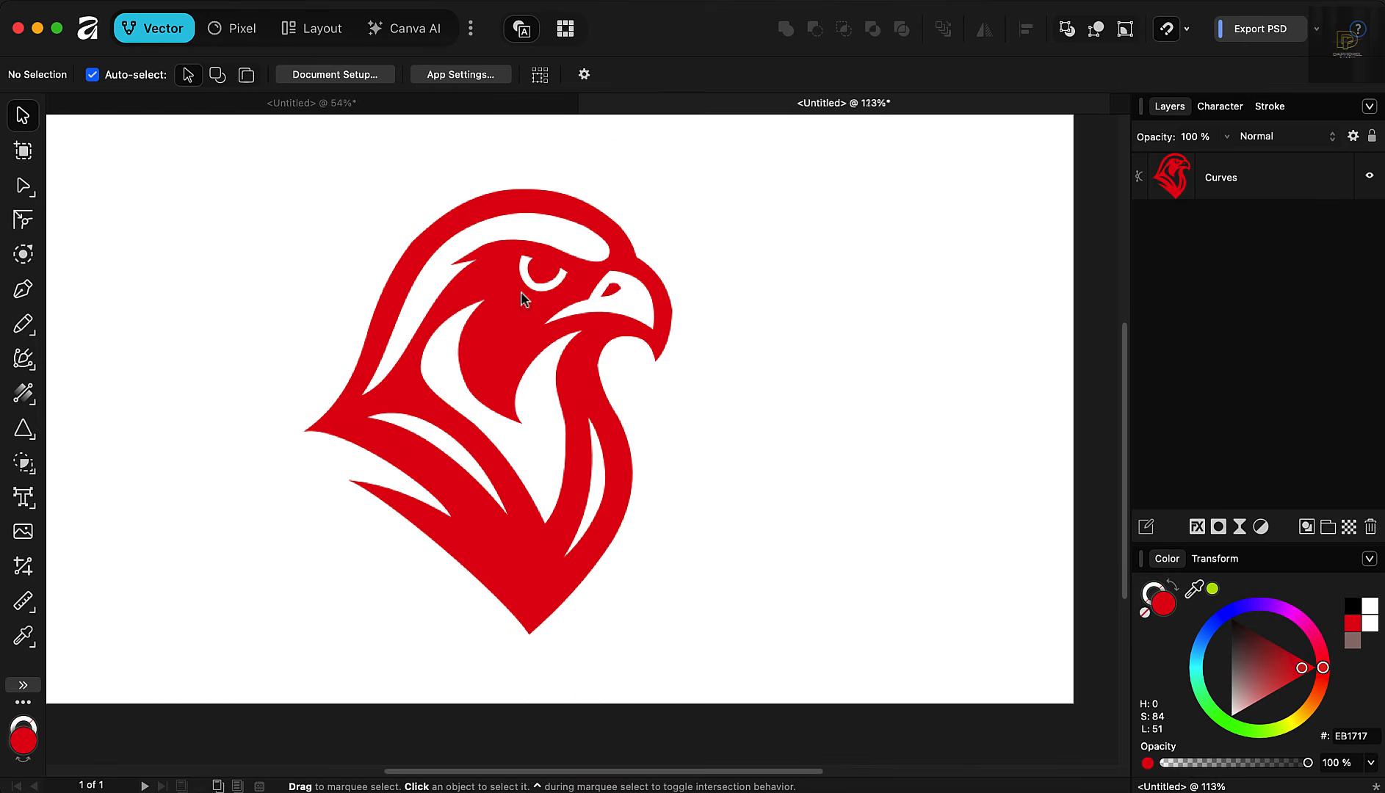
# Step: Select the red falcon logo and examine its outline and the eye, beak and neck cut-outs at close range
pyautogui.click(504, 346)
pyautogui.scroll(-2, 504, 346)
pyautogui.scroll(3, 490, 332)
pyautogui.scroll(2, 490, 332)
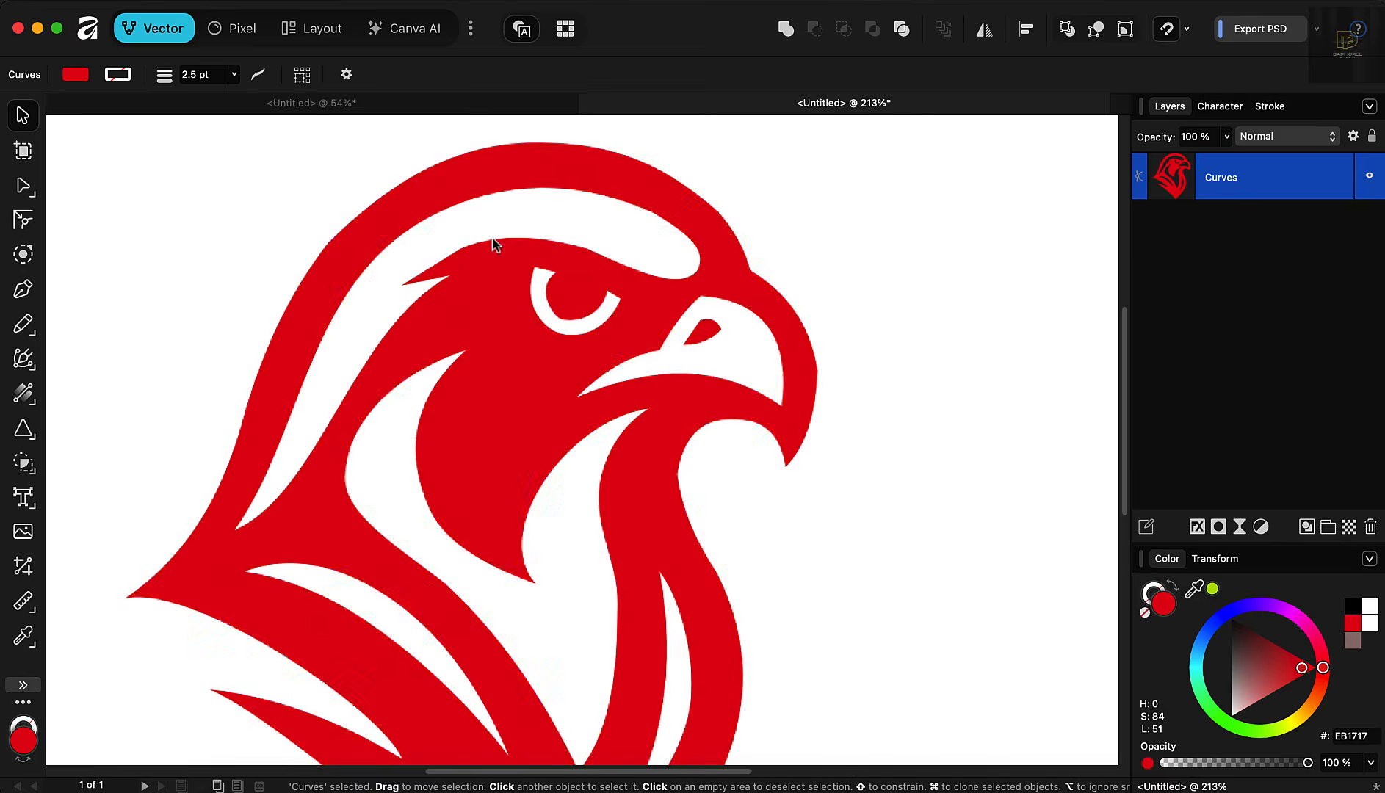
pyautogui.scroll(-2, 498, 275)
pyautogui.scroll(6, 494, 350)
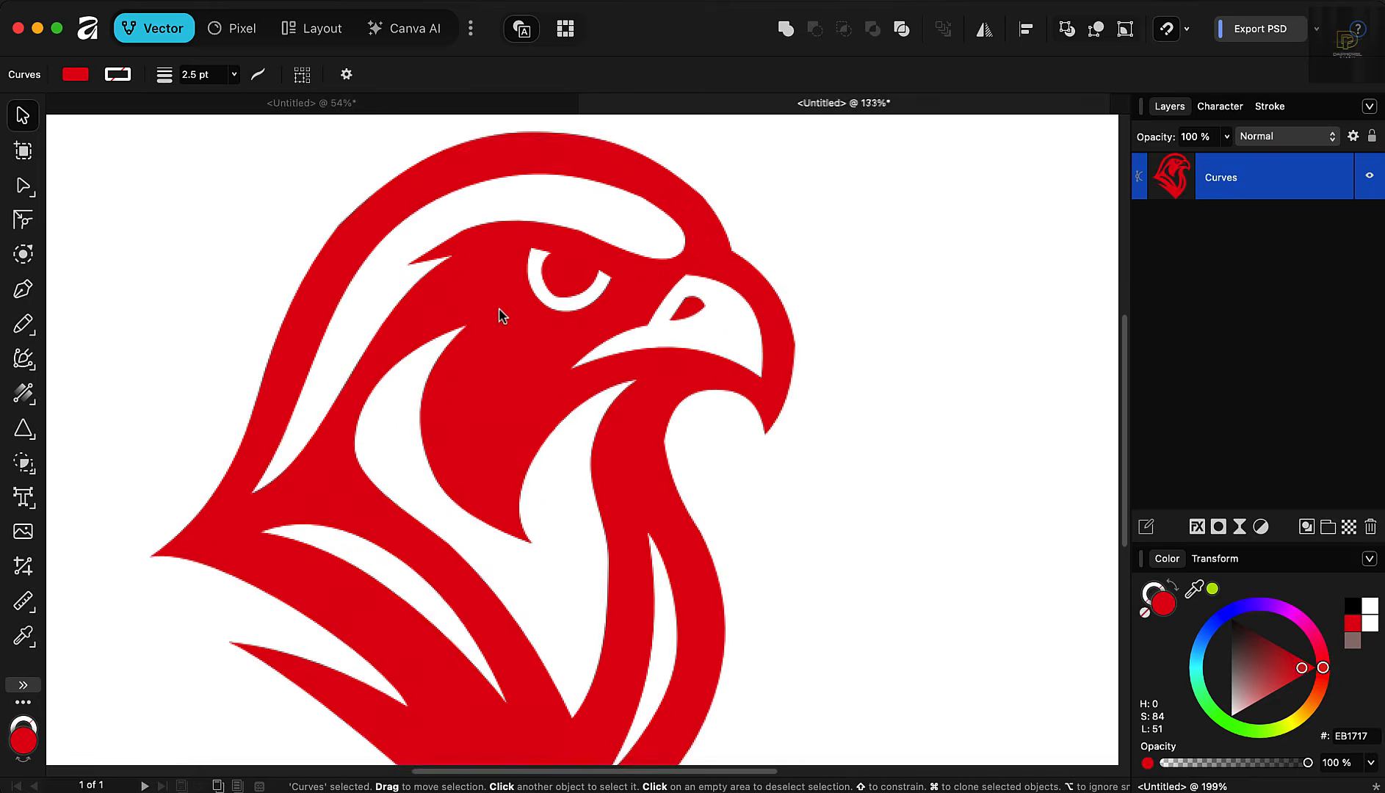
pyautogui.scroll(-2, 576, 290)
pyautogui.scroll(-4, 705, 317)
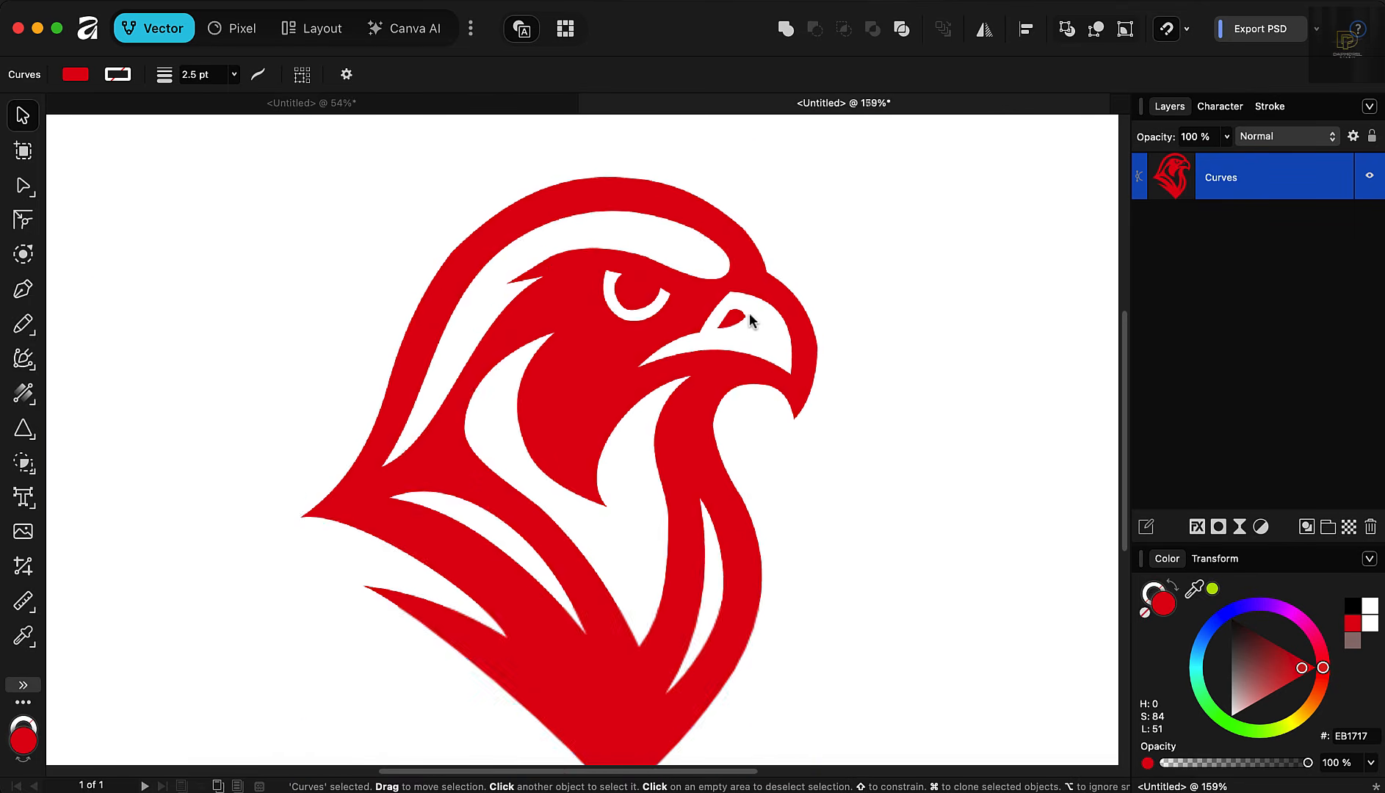
pyautogui.scroll(3, 738, 314)
pyautogui.scroll(-3, 605, 294)
pyautogui.scroll(1, 446, 441)
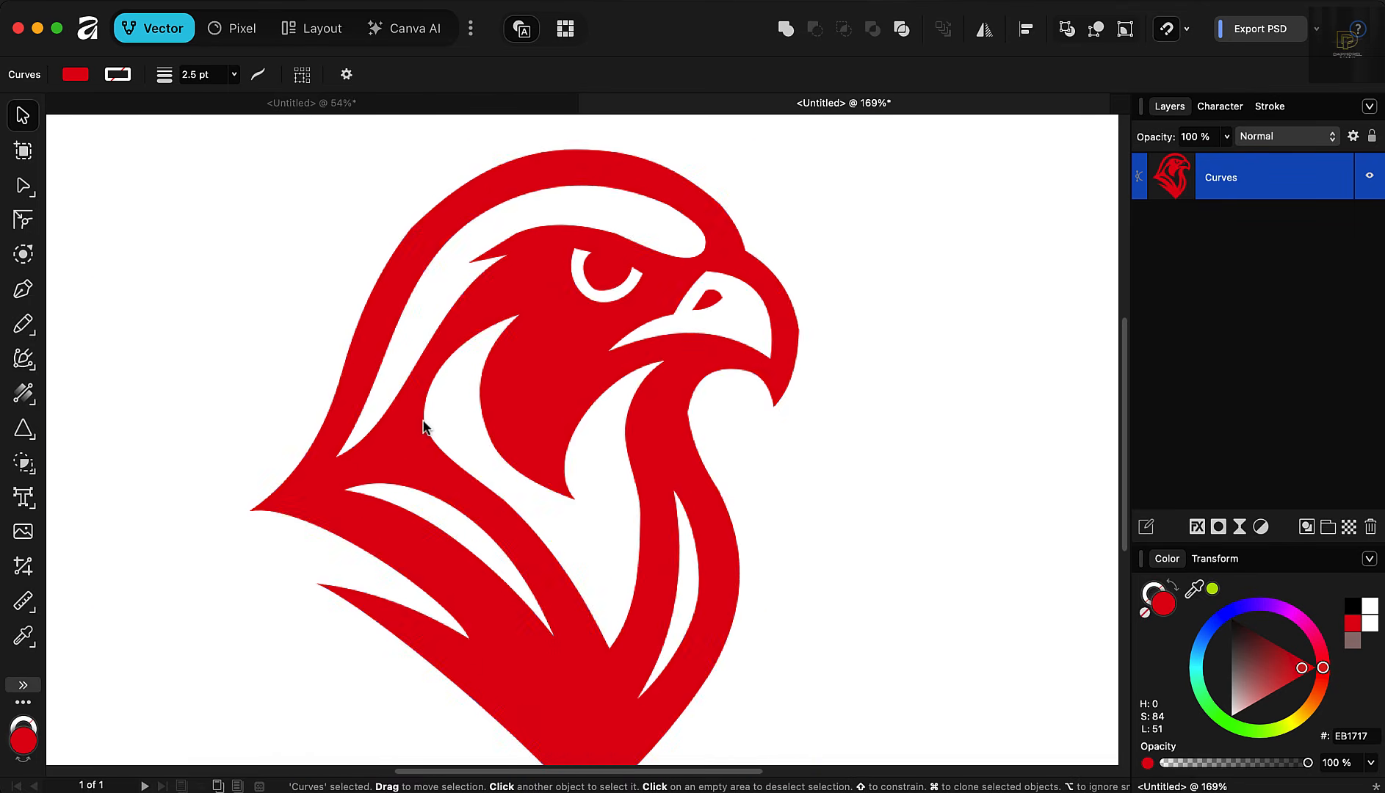
pyautogui.scroll(-3, 529, 279)
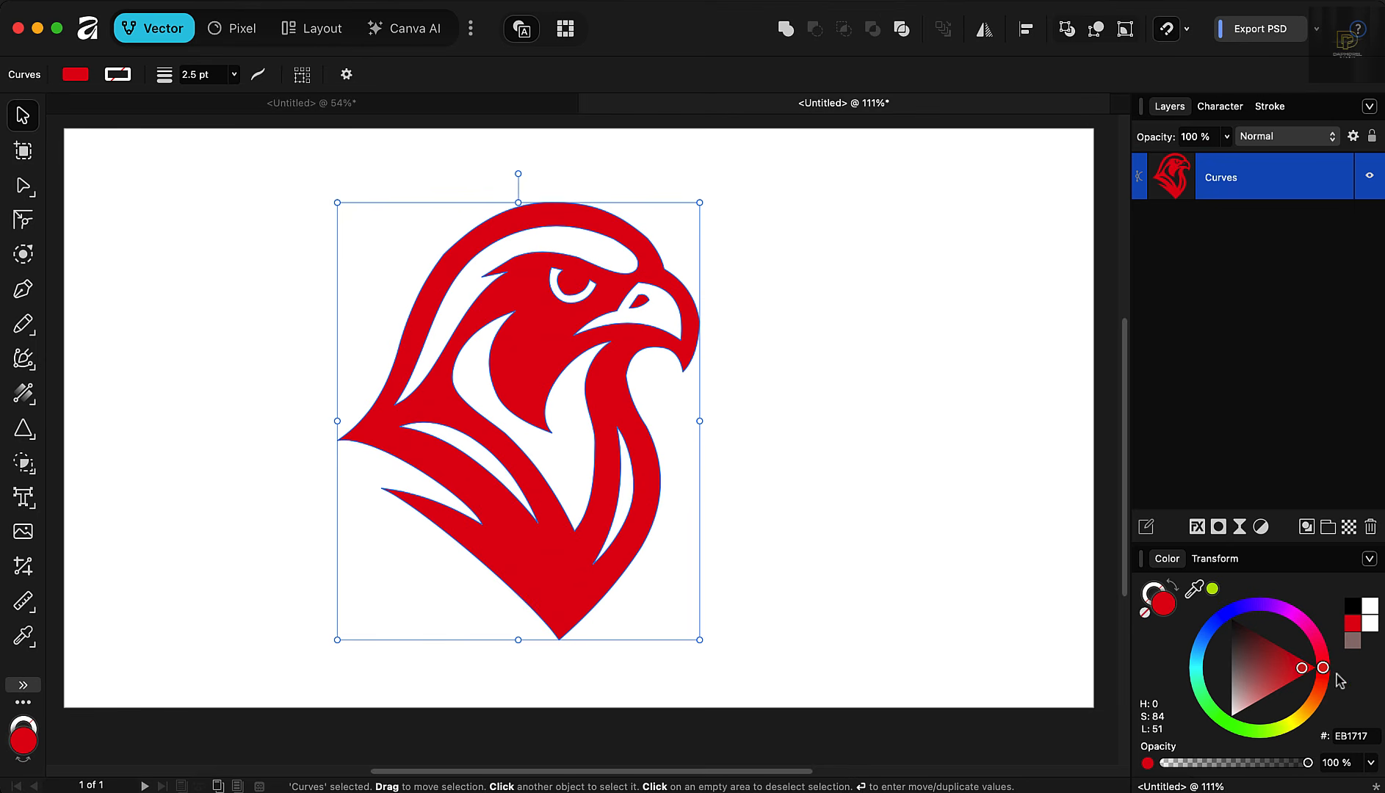
# Step: Recolour the falcon logo green (089713), add a linear gradient from the lower chest to the crown ending in 0CA919, and deselect
pyautogui.moveTo(1323, 668); pyautogui.dragTo(1263, 694)
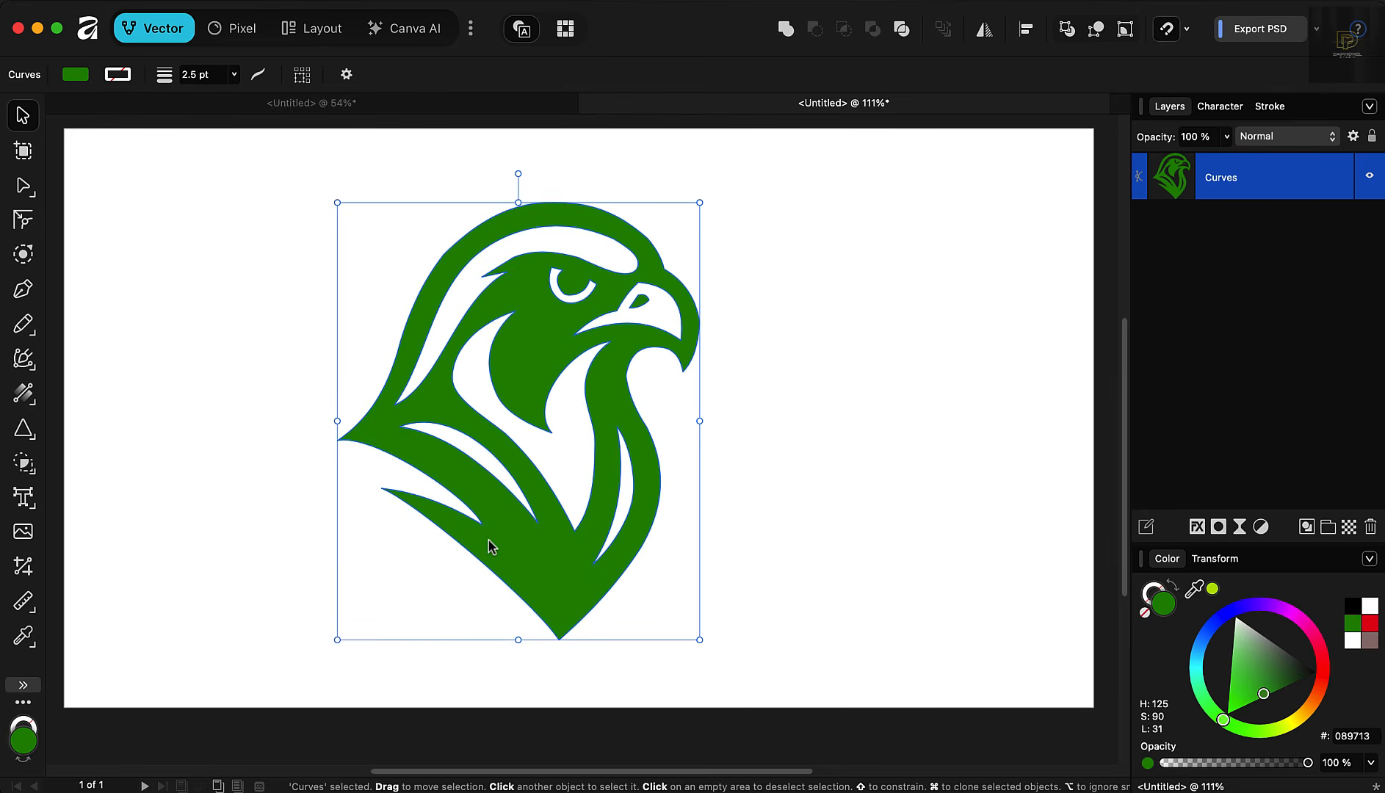
pyautogui.press('g')
pyautogui.moveTo(492, 553); pyautogui.dragTo(639, 252)
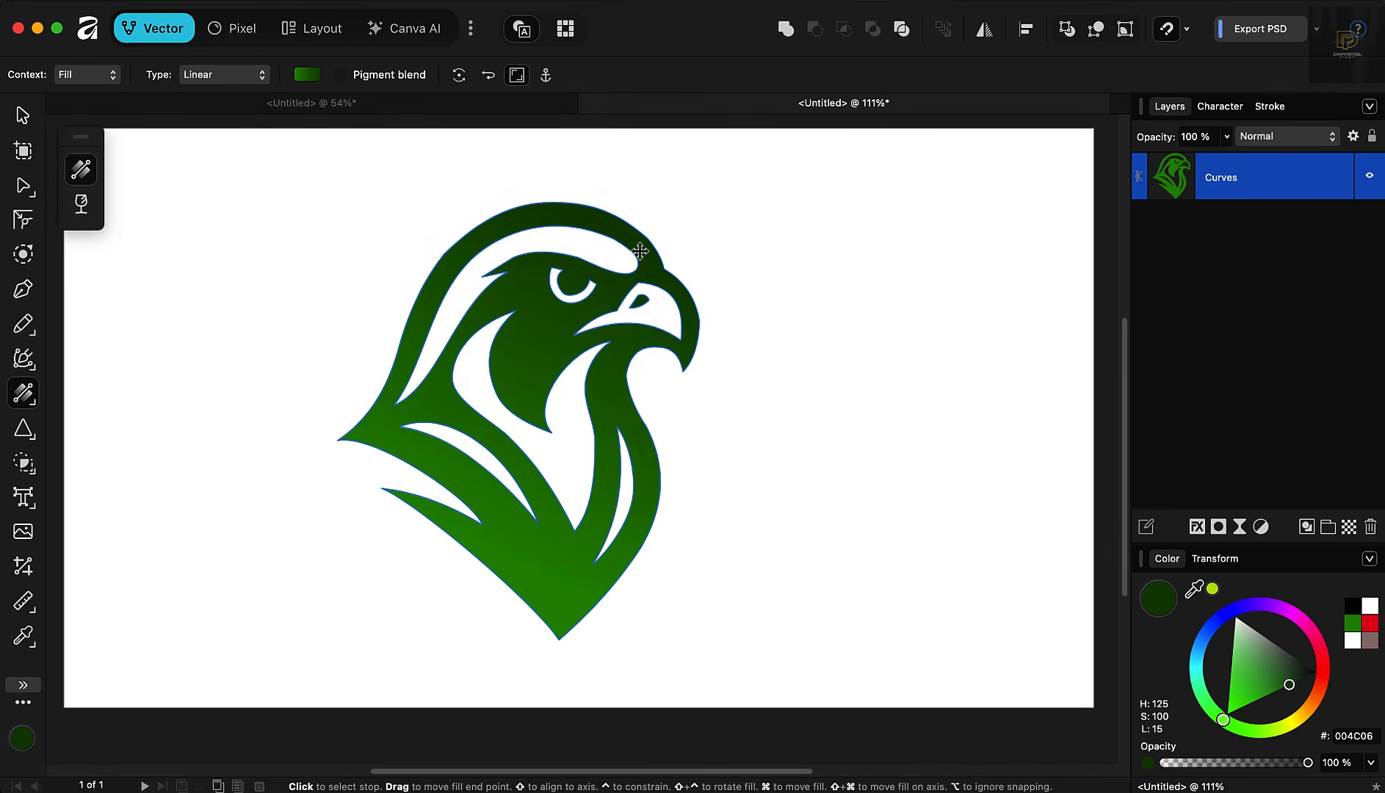
pyautogui.moveTo(1258, 693); pyautogui.dragTo(1258, 700)
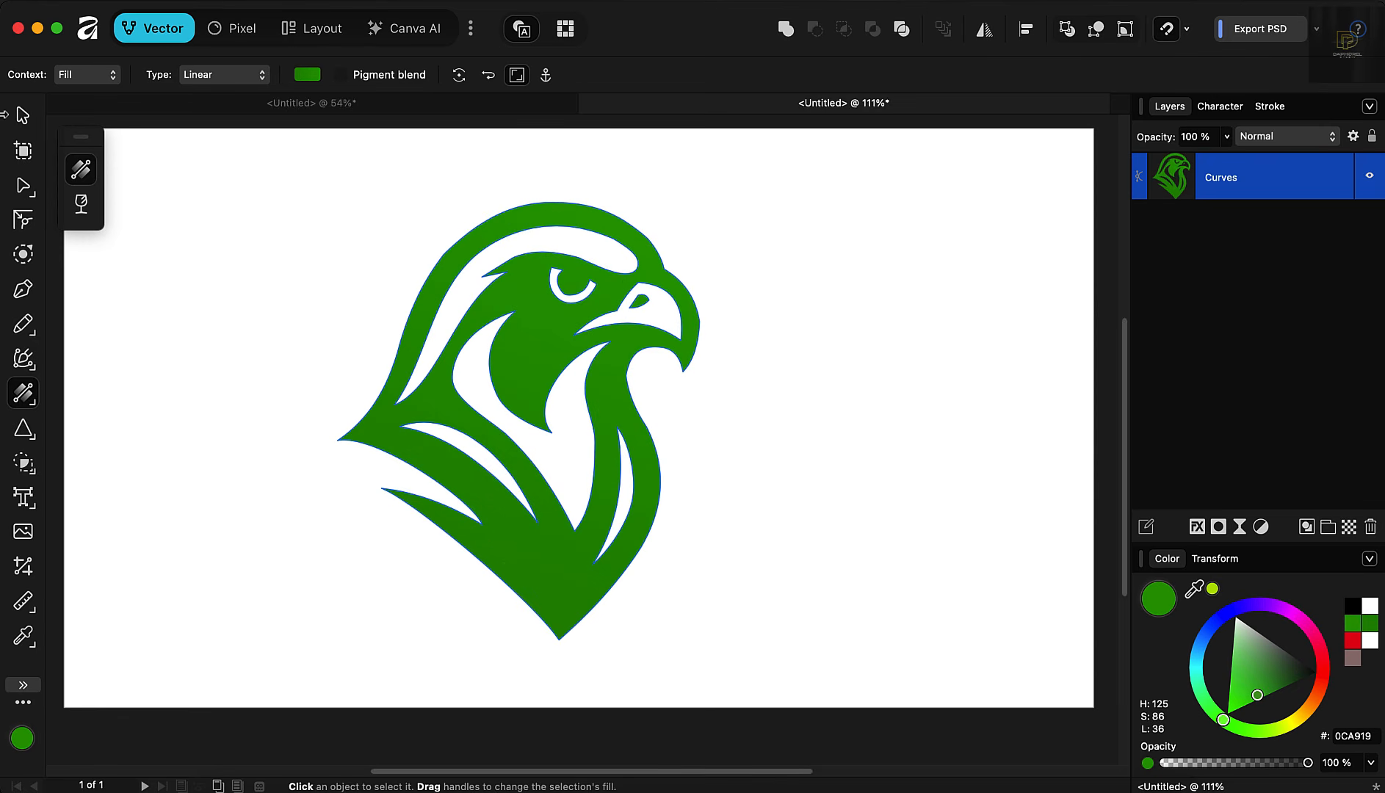
pyautogui.click(16, 115)
pyautogui.click(775, 313)
# Step: Move the green falcon logo slightly right towards the middle of the artboard and clear the selection
pyautogui.scroll(-2, 458, 348)
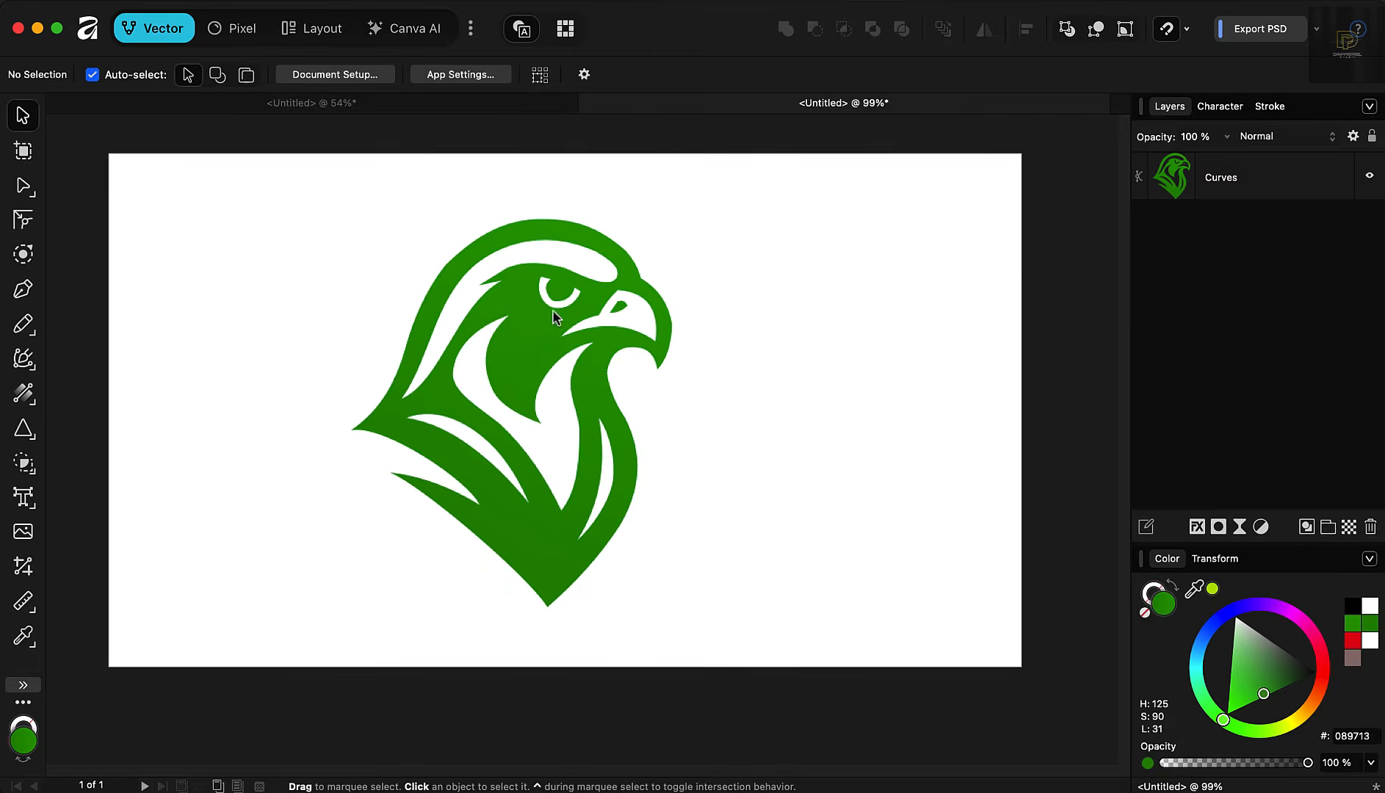
pyautogui.scroll(5, 556, 312)
pyautogui.scroll(-4, 639, 301)
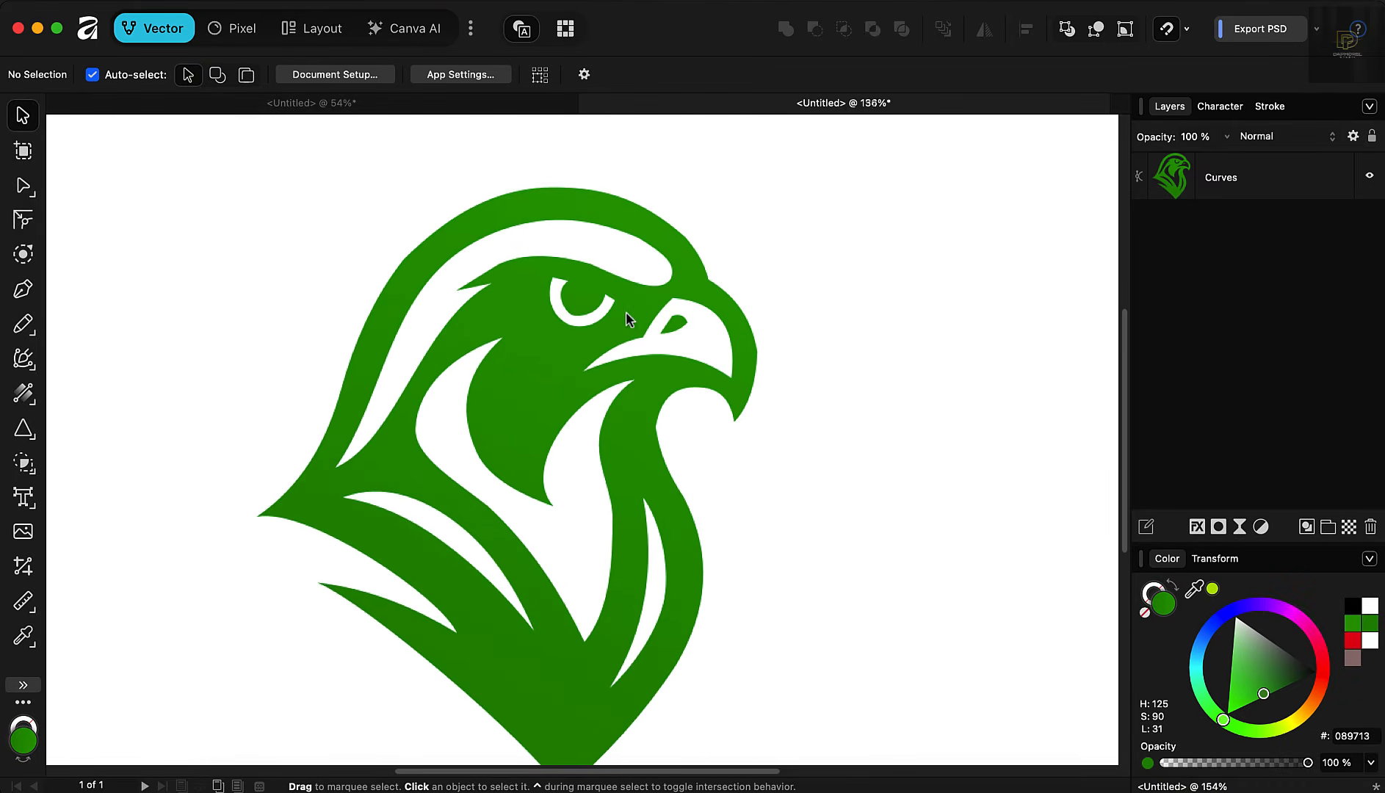
pyautogui.scroll(-2, 588, 323)
pyautogui.moveTo(544, 342); pyautogui.dragTo(560, 341)
pyautogui.click(784, 339)
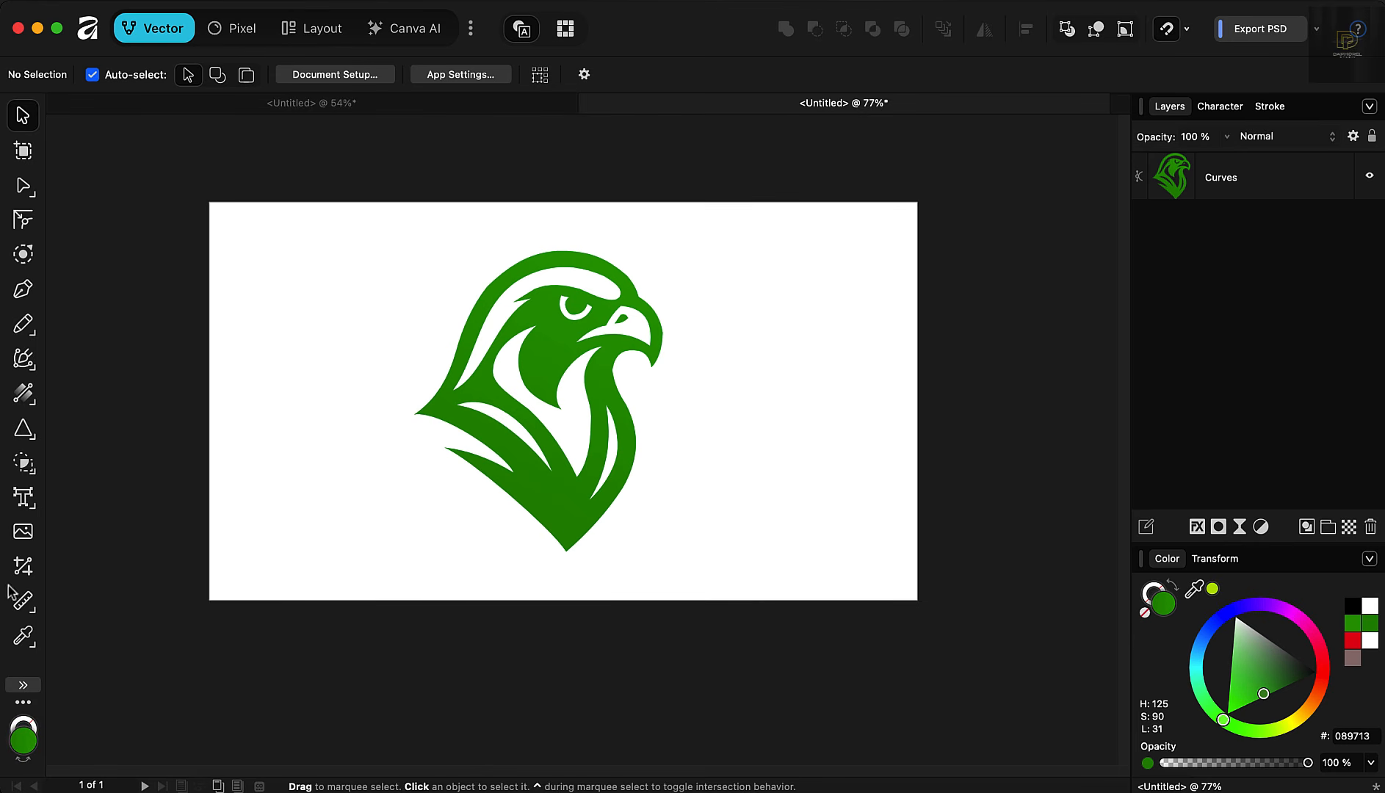
# Step: Draw a rectangle that extends past all edges of the artboard and fill it with light green (9FFFA6)
pyautogui.click(24, 429)
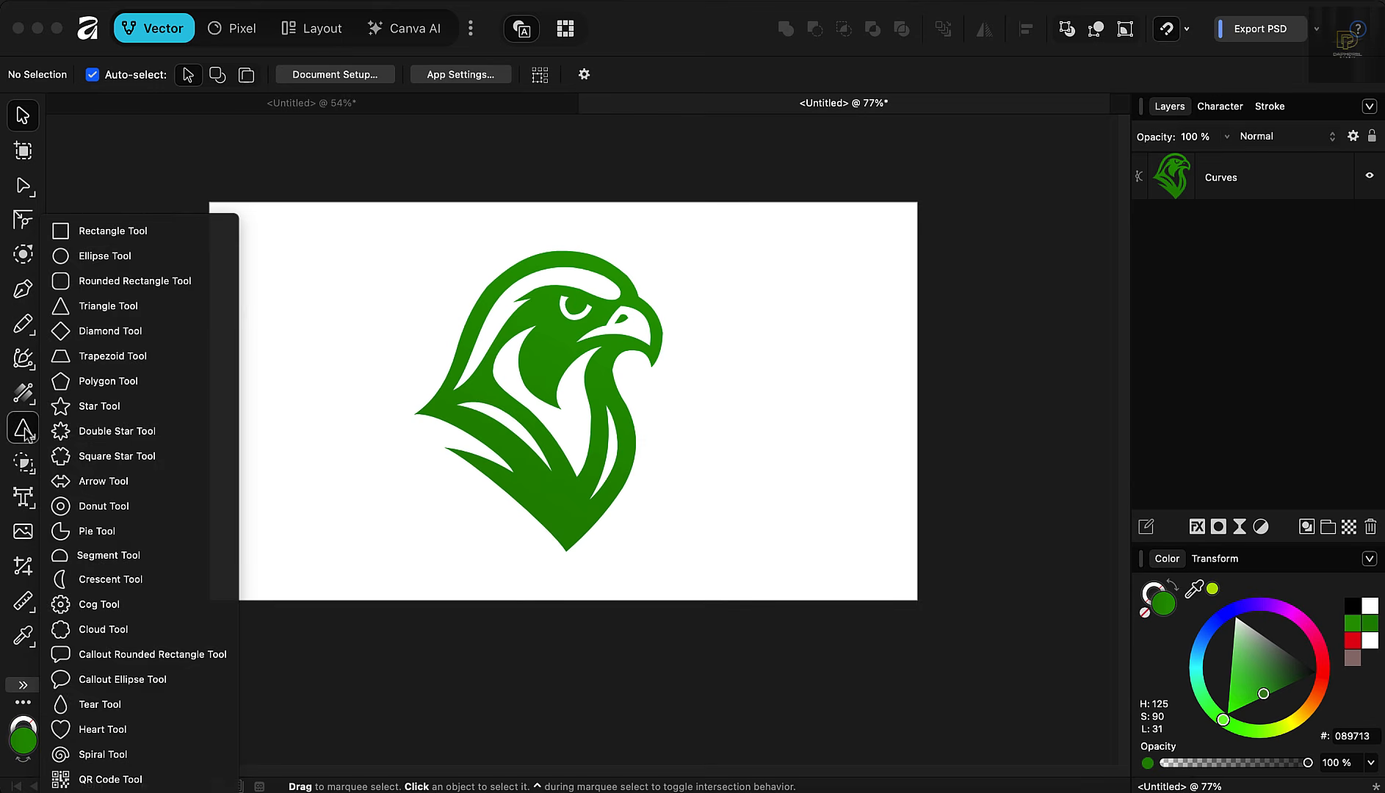
pyautogui.click(19, 431)
pyautogui.click(21, 430)
pyautogui.click(19, 431)
pyautogui.click(19, 430)
pyautogui.click(145, 231)
pyautogui.moveTo(182, 190)
pyautogui.mouseDown()
pyautogui.moveTo(856, 572)
pyautogui.moveTo(1007, 631)
pyautogui.moveTo(974, 631)
pyautogui.mouseUp()
pyautogui.moveTo(1243, 699); pyautogui.dragTo(1232, 653)
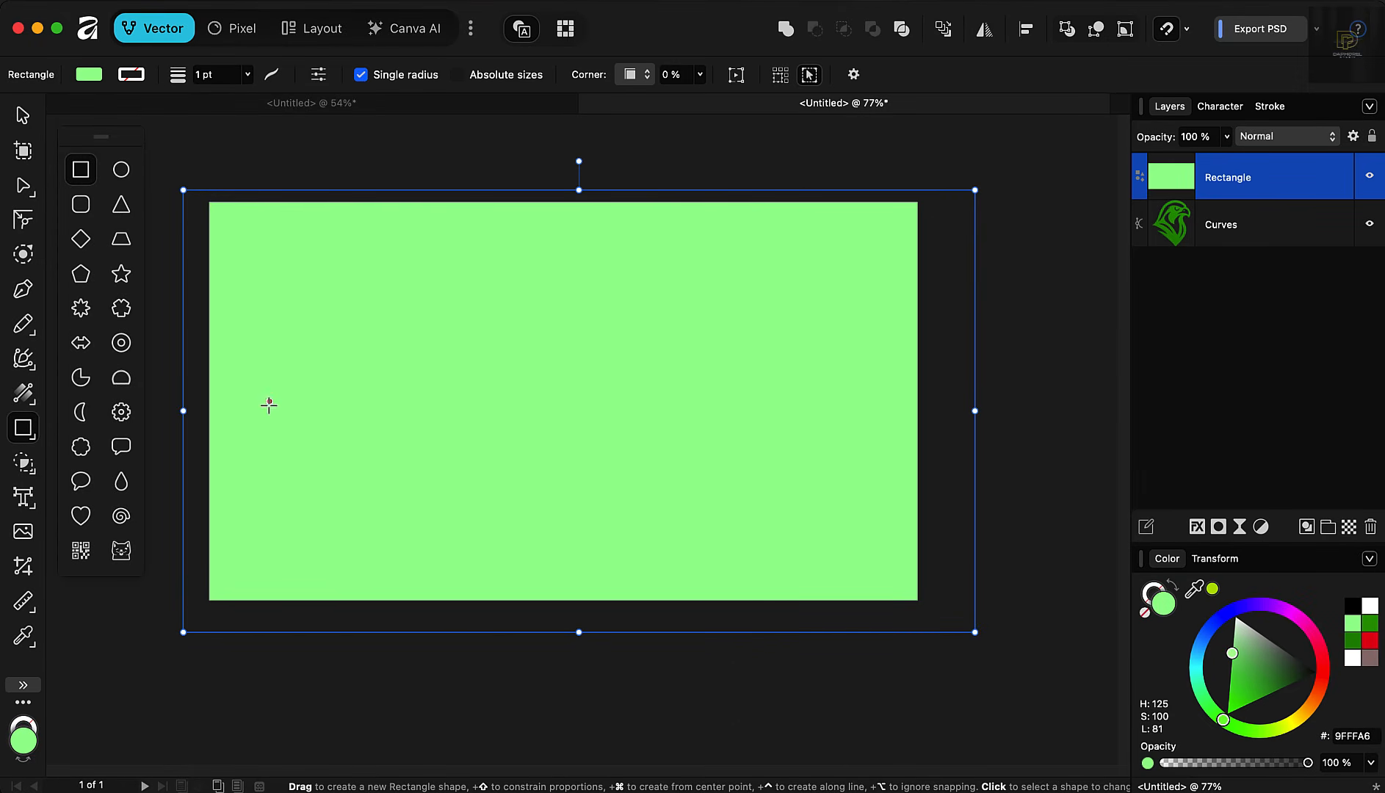
# Step: Apply a gradient fill to the rectangle from its centre to beyond its right edge, ending in 19FF2B, and make it Radial
pyautogui.press('g')
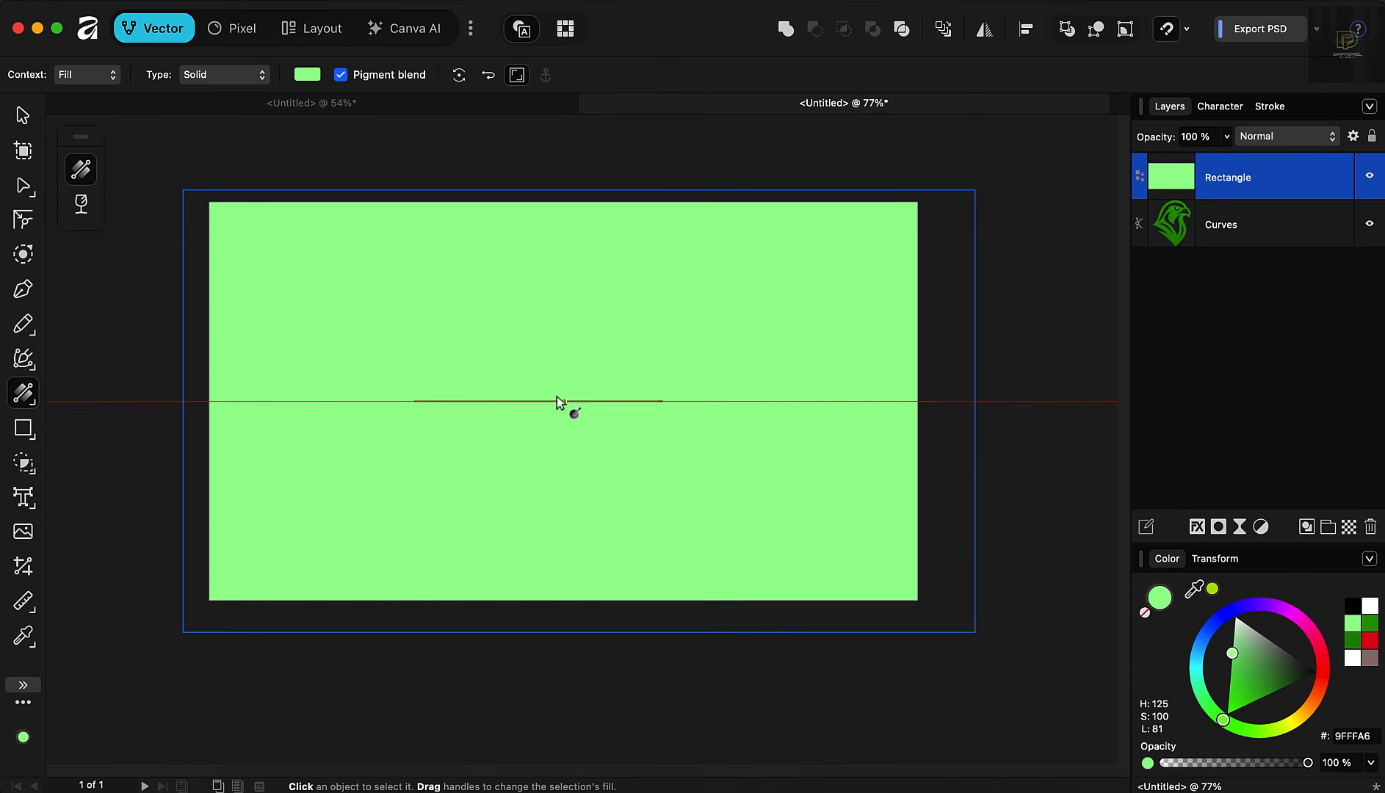
pyautogui.moveTo(540, 401); pyautogui.dragTo(1013, 401)
pyautogui.click(234, 75)
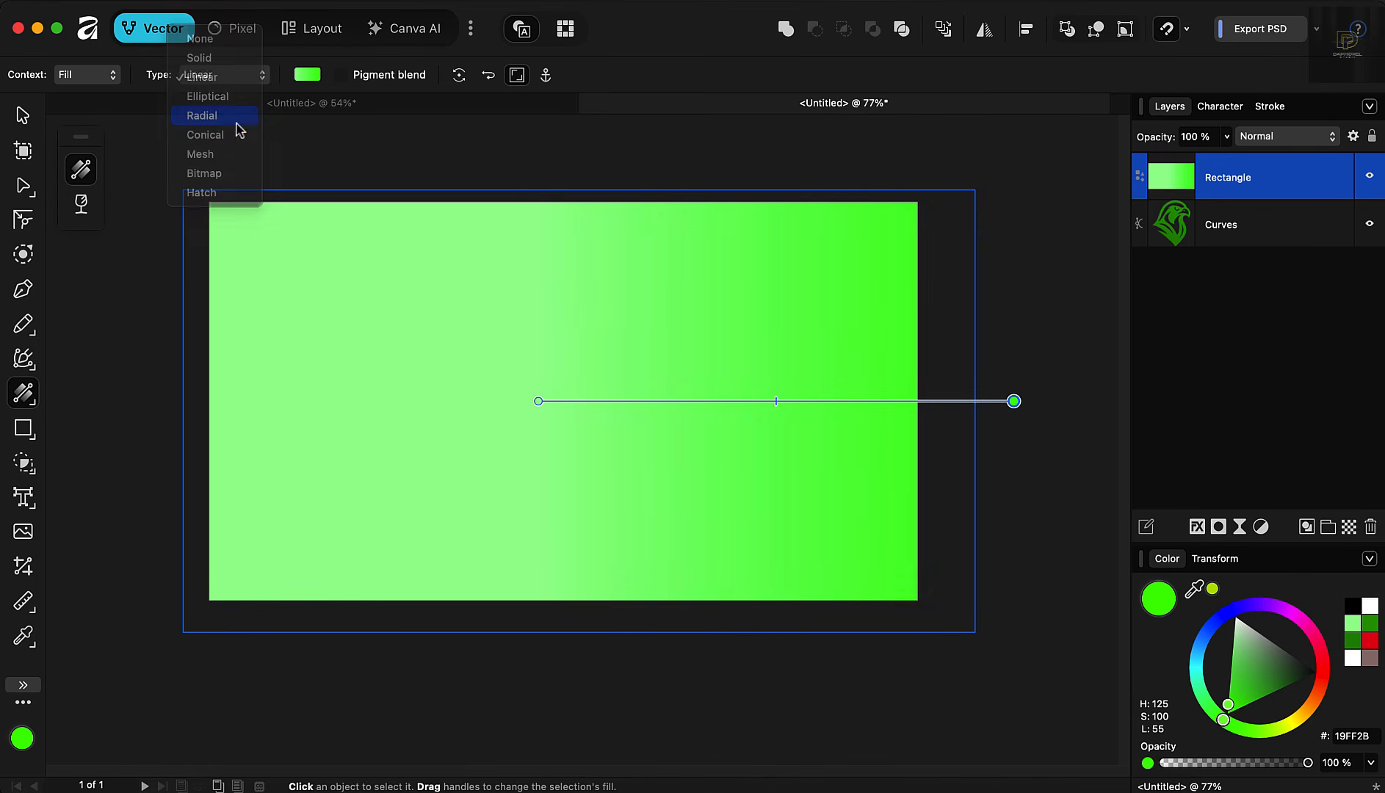
pyautogui.click(221, 118)
# Step: Set the radial gradient's centre stop to white and shift its midpoint outward close to the green end stop
pyautogui.click(538, 401)
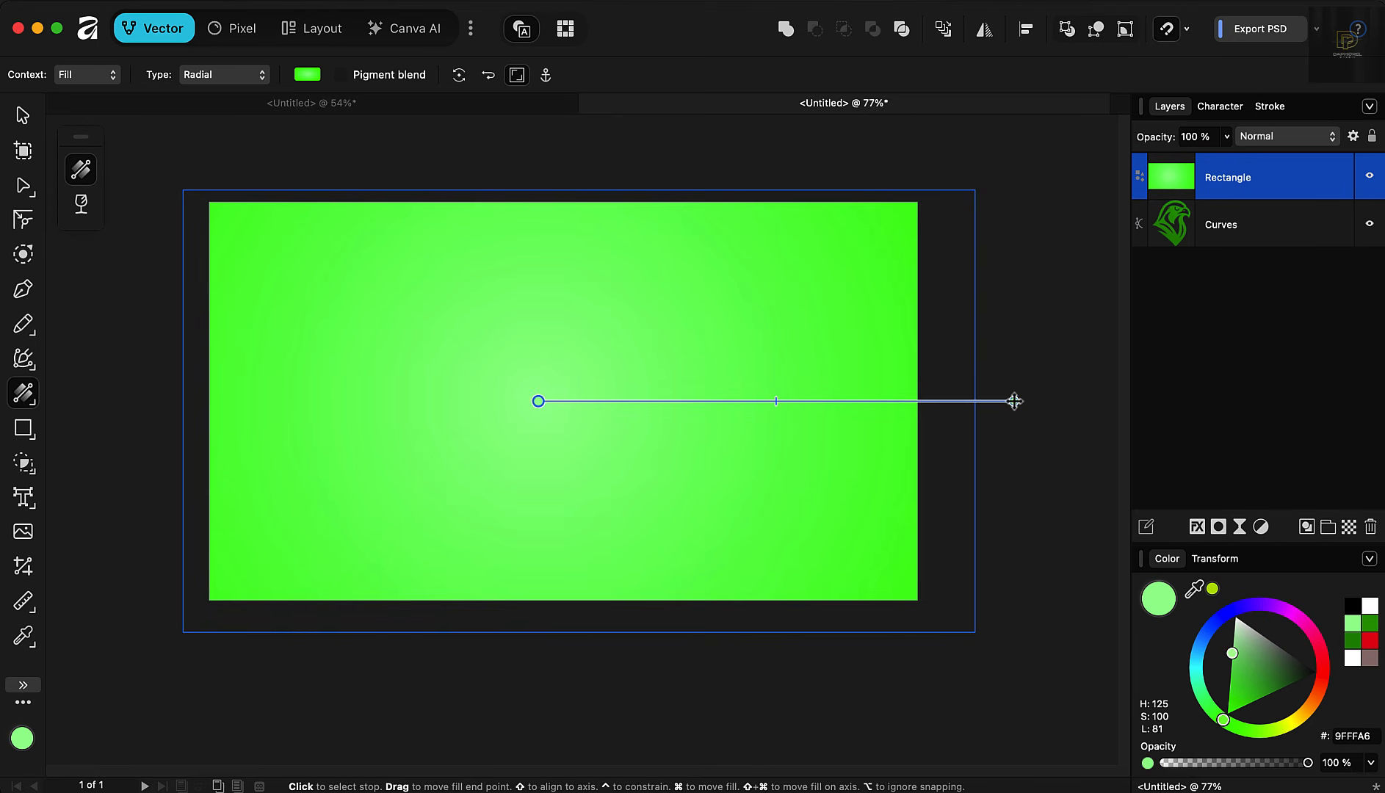
pyautogui.click(1370, 607)
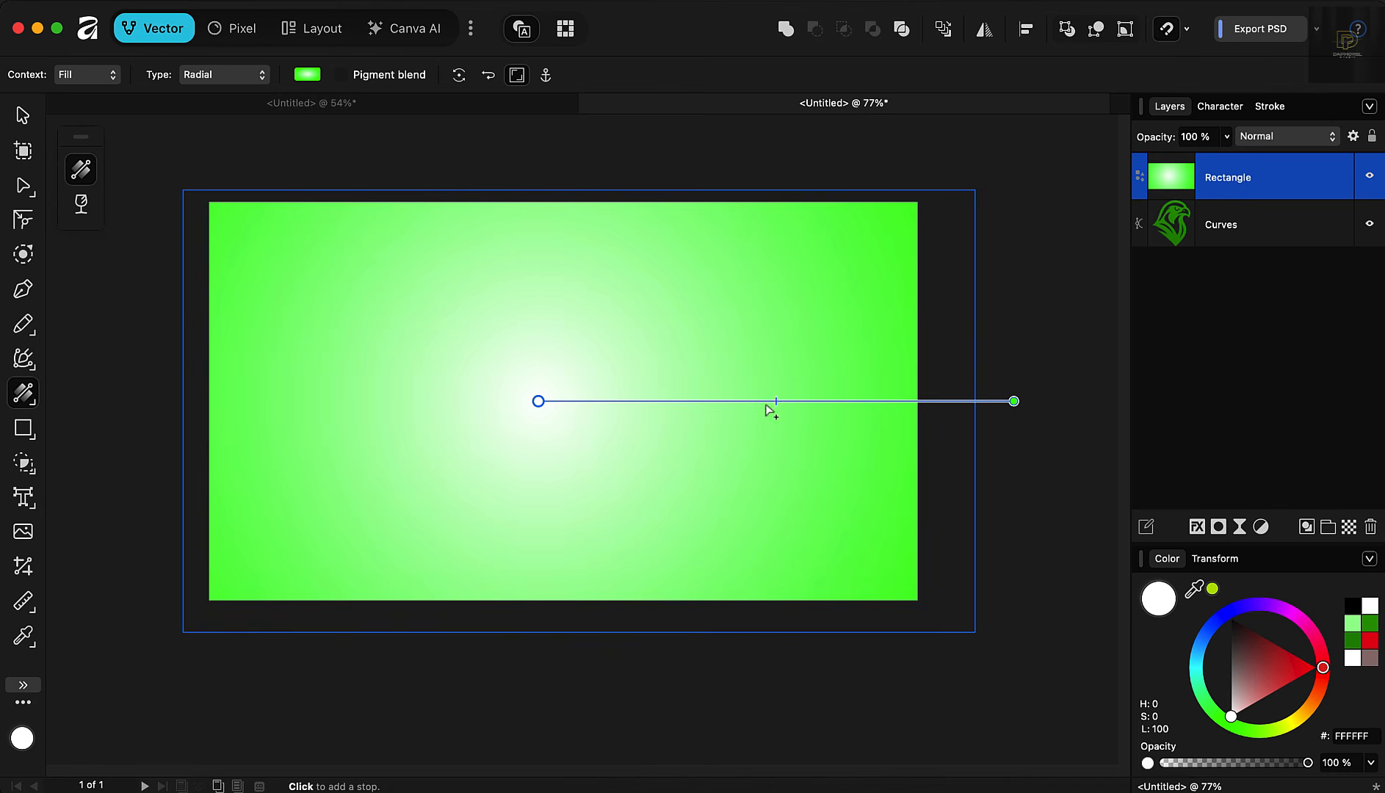
pyautogui.moveTo(774, 401); pyautogui.dragTo(1113, 402)
pyautogui.click(1026, 424)
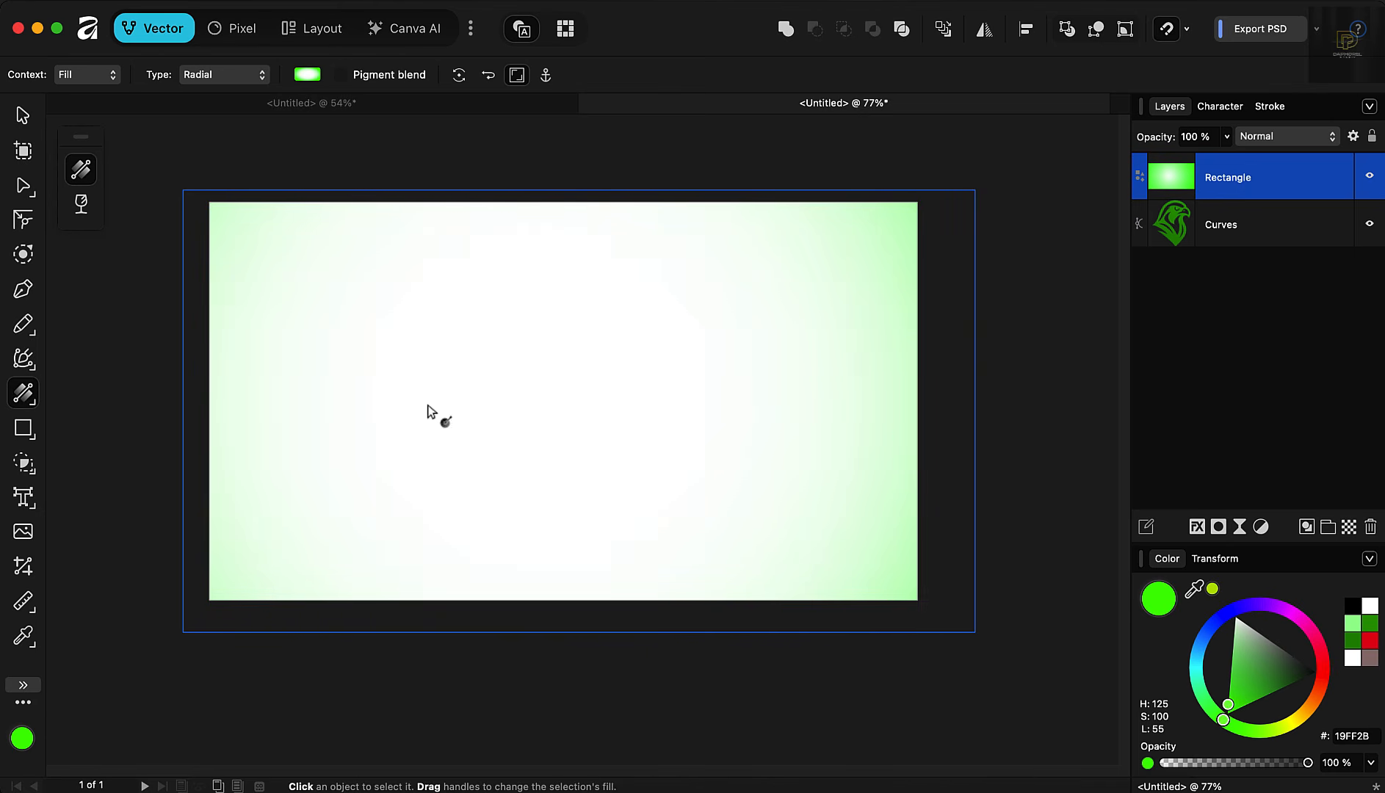
# Step: Place the gradient rectangle below the falcon logo in the layer order and clear the selection
pyautogui.moveTo(1262, 179); pyautogui.dragTo(1300, 290)
pyautogui.press('v')
pyautogui.click(338, 164)
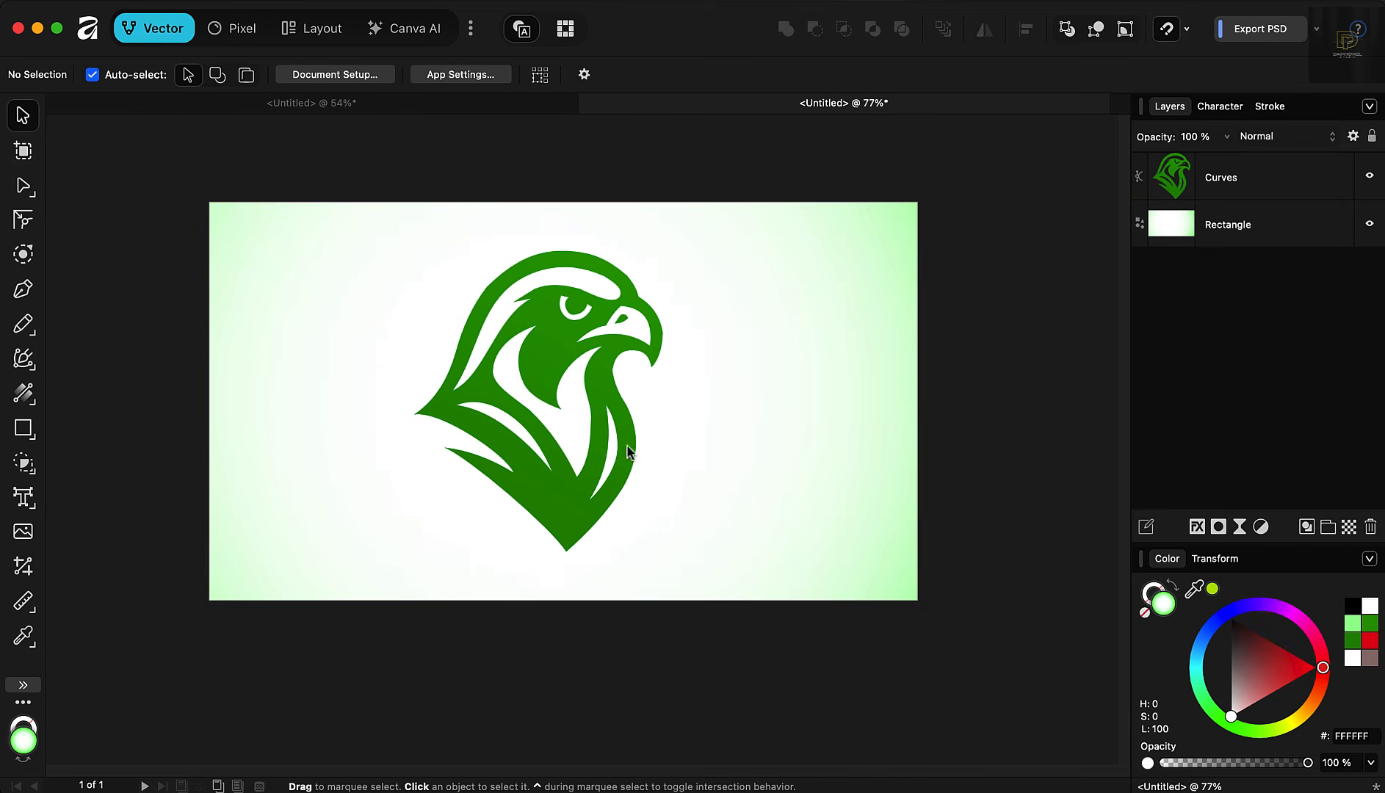
# Step: Scale the falcon logo down proportionally around its centre to about 70% of its size
pyautogui.scroll(2, 608, 321)
pyautogui.click(608, 321)
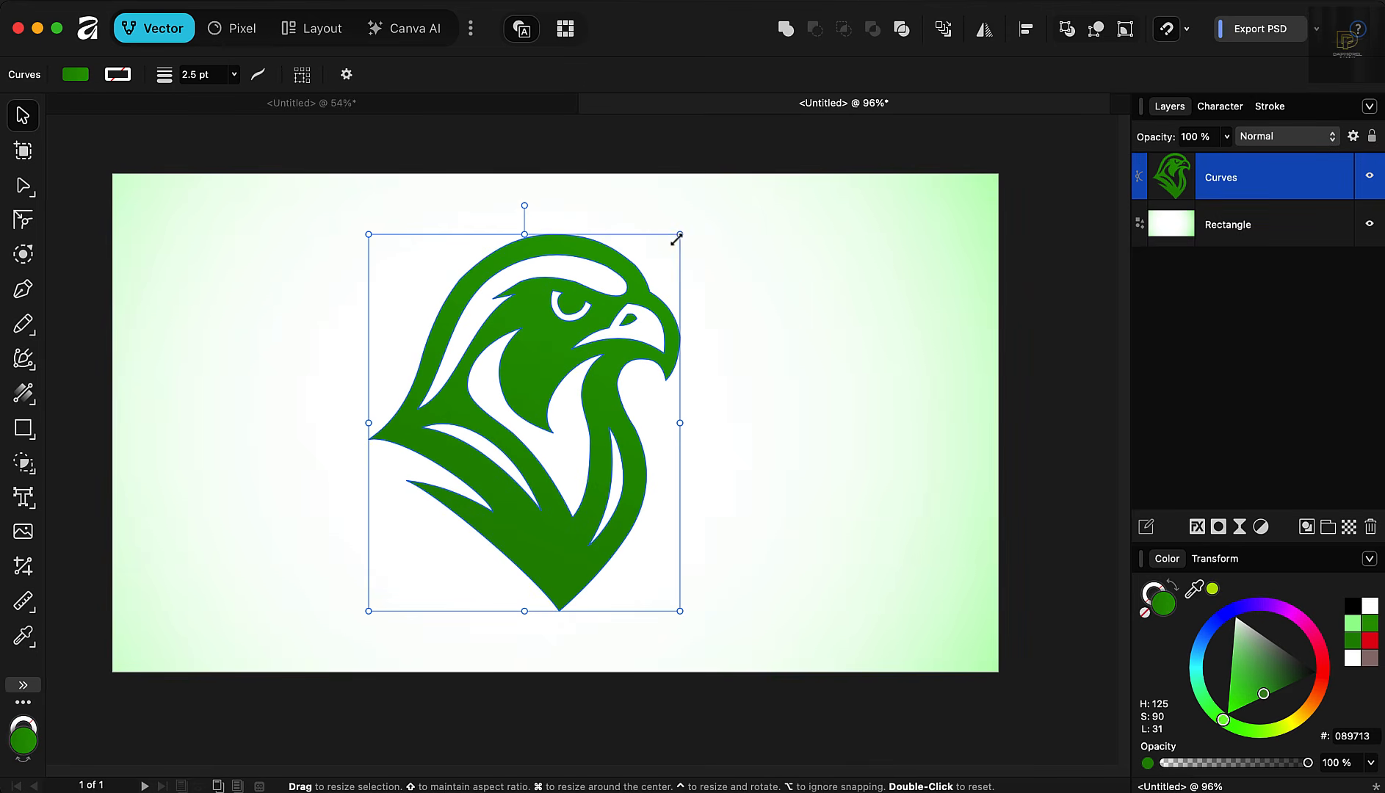
pyautogui.moveTo(677, 237); pyautogui.dragTo(667, 327)
pyautogui.click(762, 454)
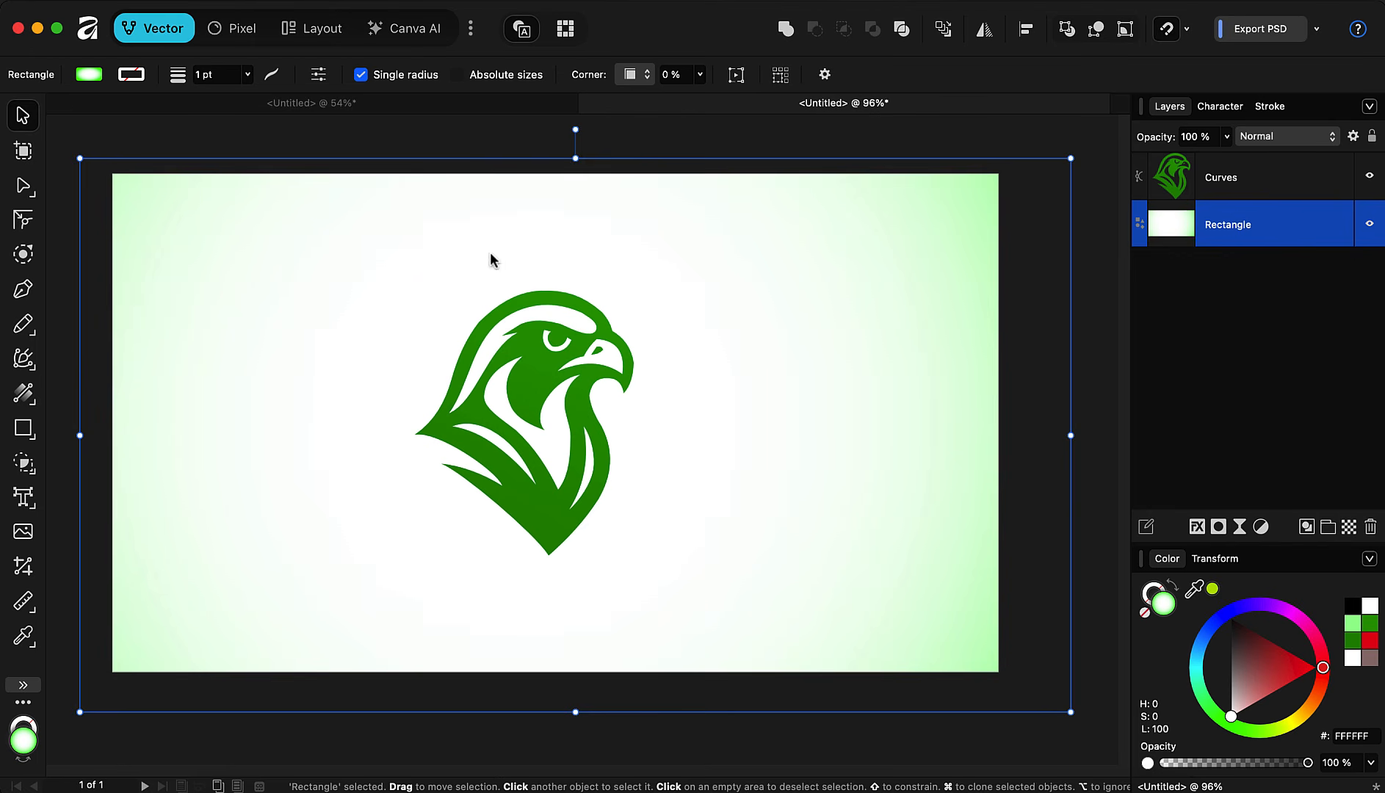
# Step: Duplicate the green falcon logo to its right in line with the original and fill the copy with the recent red (EB1717)
pyautogui.click(541, 366)
pyautogui.moveTo(532, 367); pyautogui.dragTo(796, 367)
pyautogui.click(1371, 642)
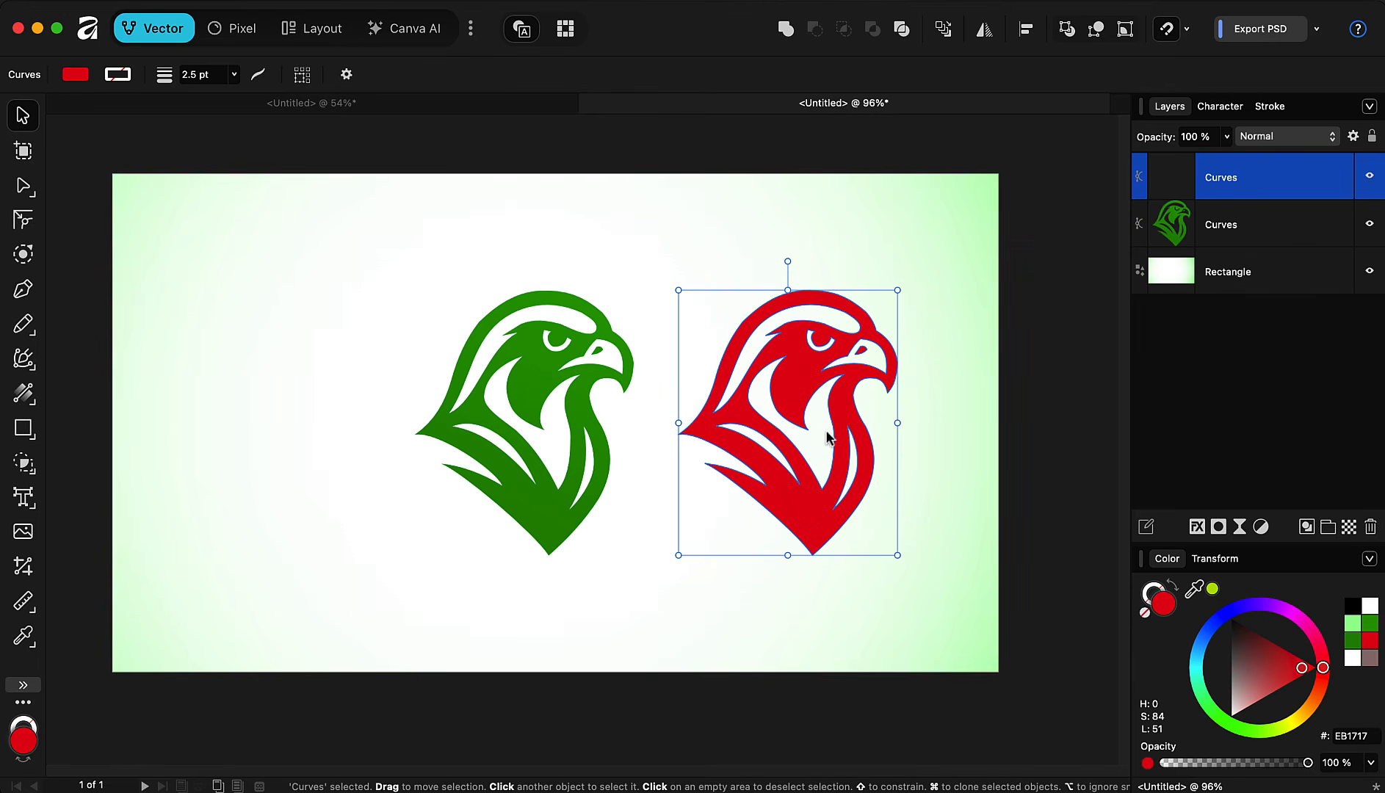
# Step: Duplicate the red falcon logo to the left of the green one, fill the copy with black and deselect
pyautogui.moveTo(807, 387); pyautogui.dragTo(288, 387)
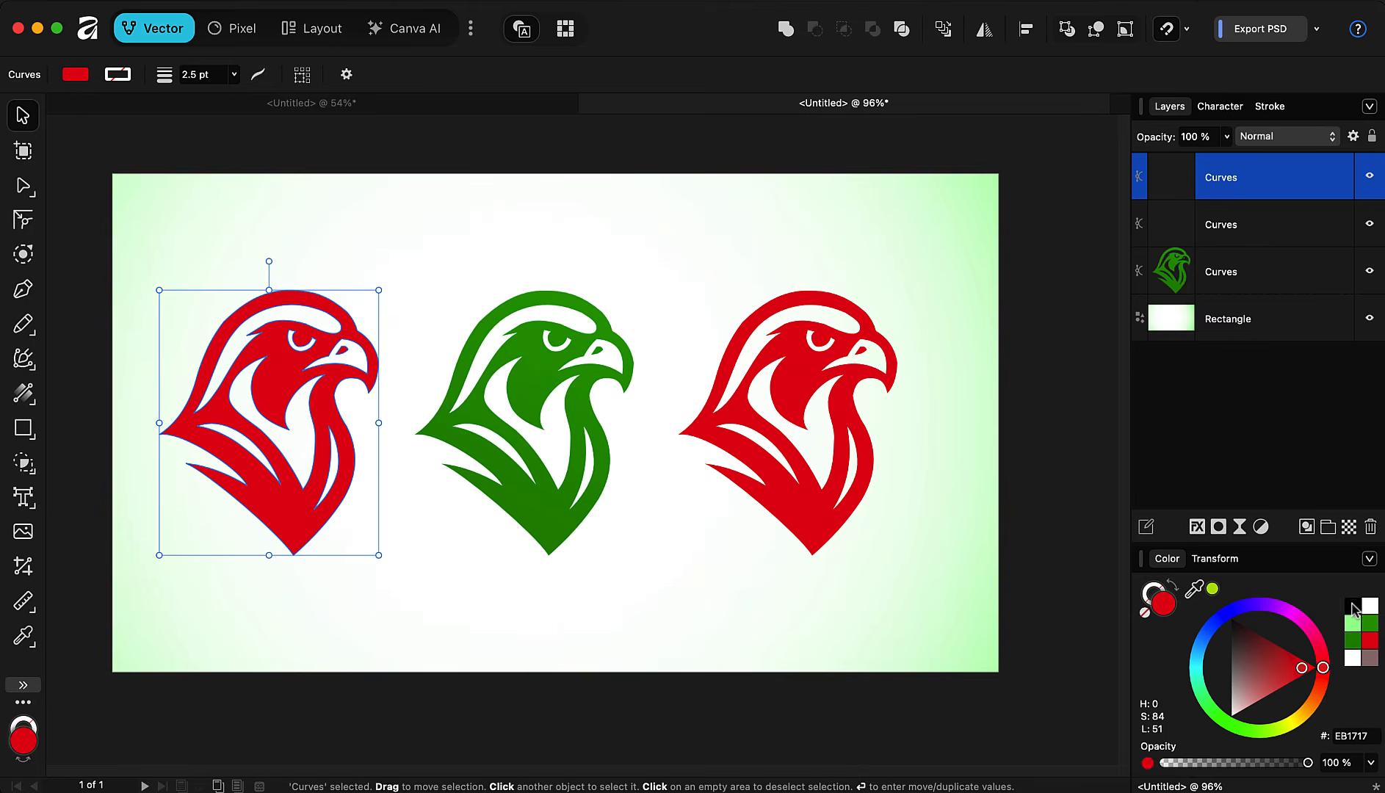
pyautogui.click(1352, 606)
pyautogui.click(1095, 478)
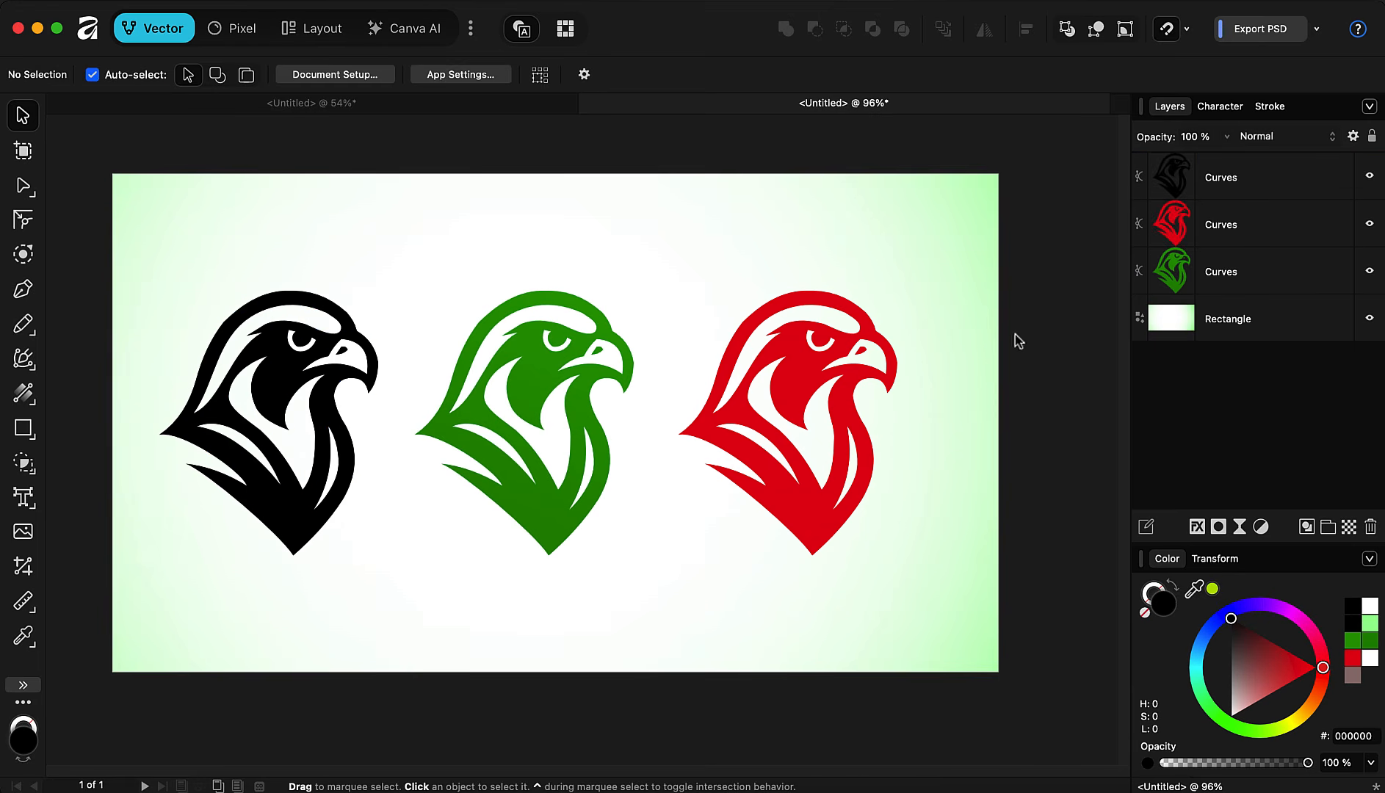